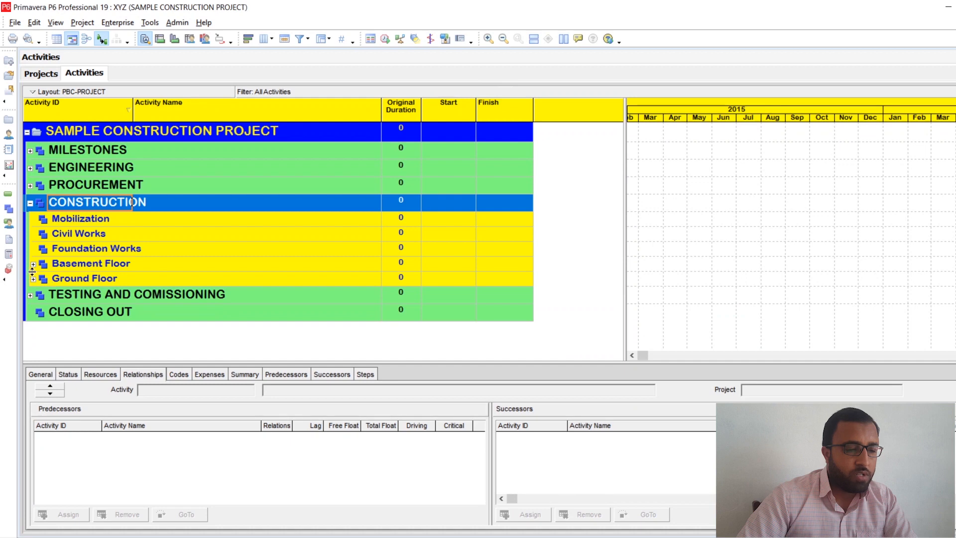
- Examine the sub-levels of Ground Floor, Testing and Comissioning, and Basement Floor in the activity table
left_click(33, 278)
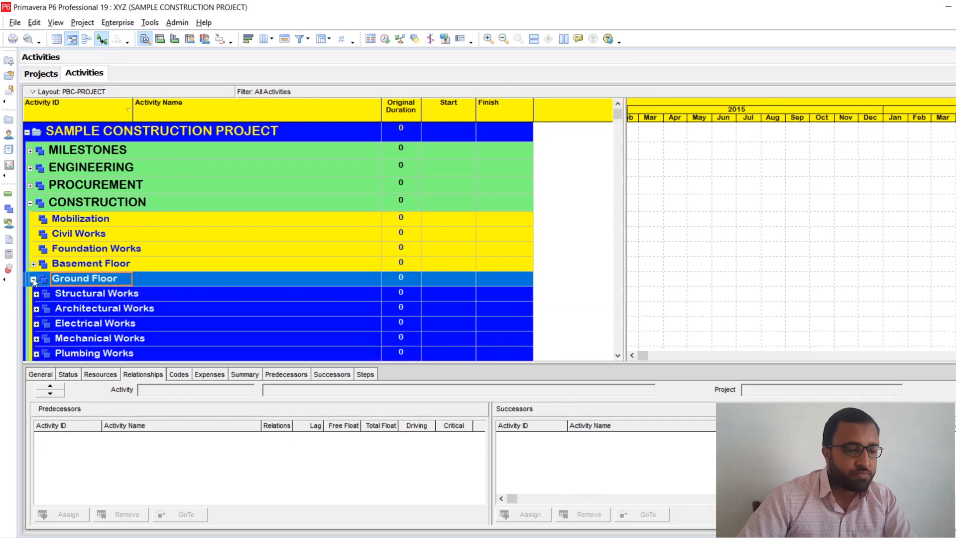
scroll(65, 299, "down", 1)
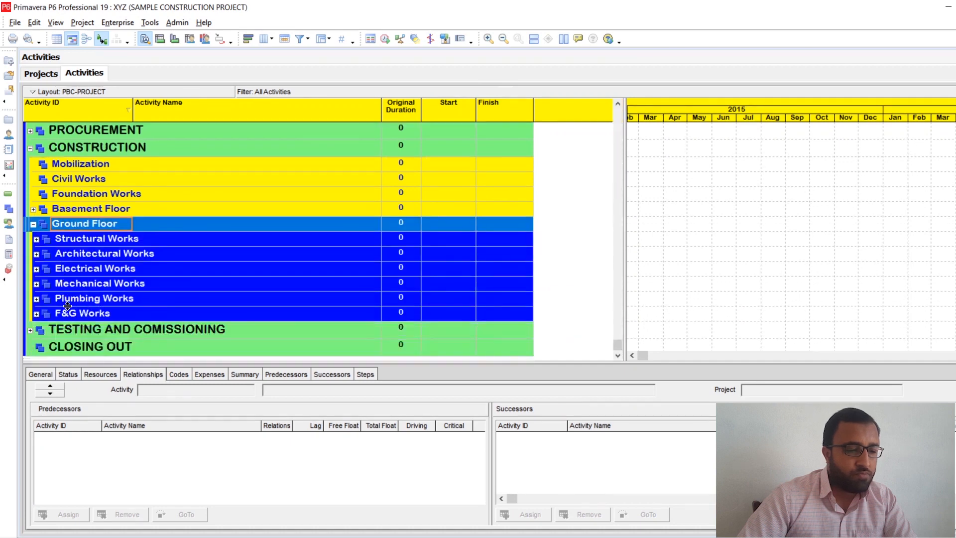
left_click(31, 330)
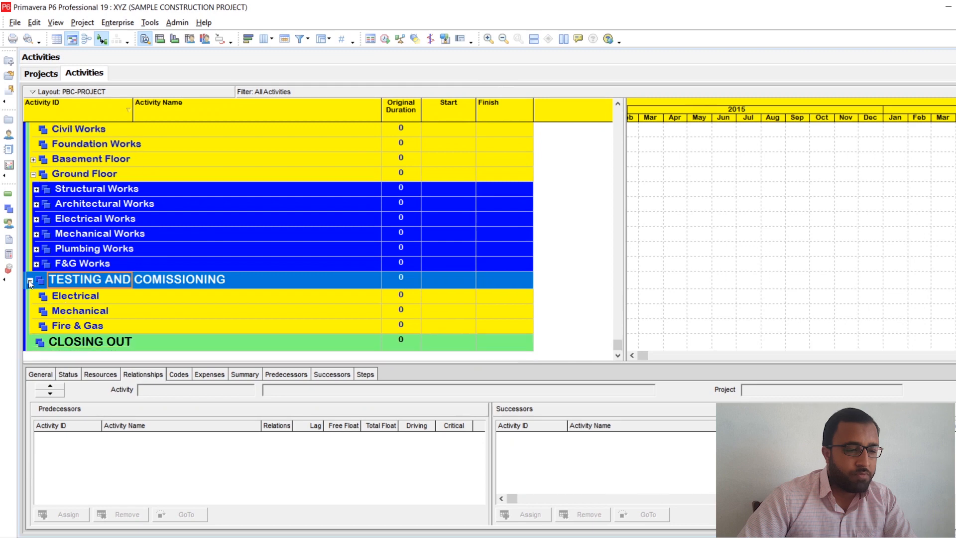
left_click(30, 281)
scroll(31, 283, "up", 2)
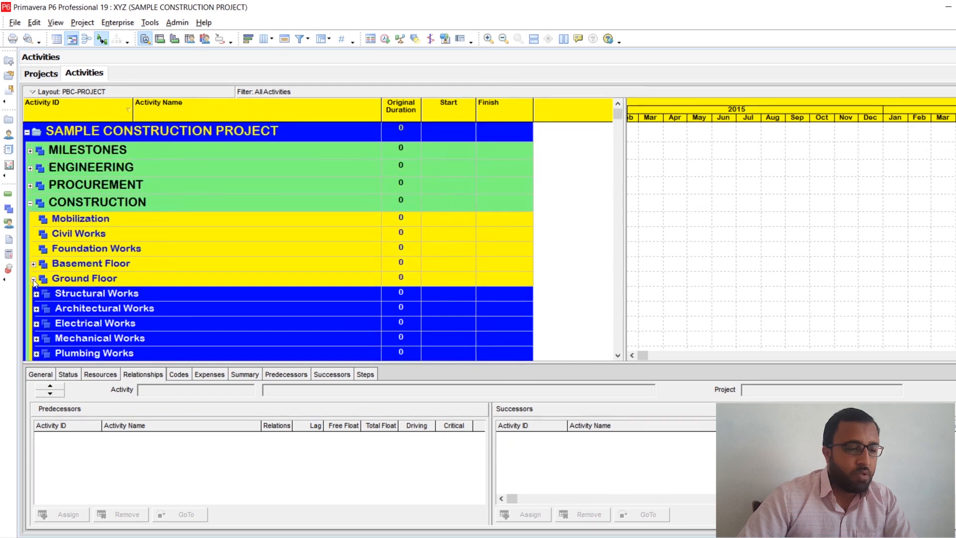
left_click(34, 280)
left_click(84, 266)
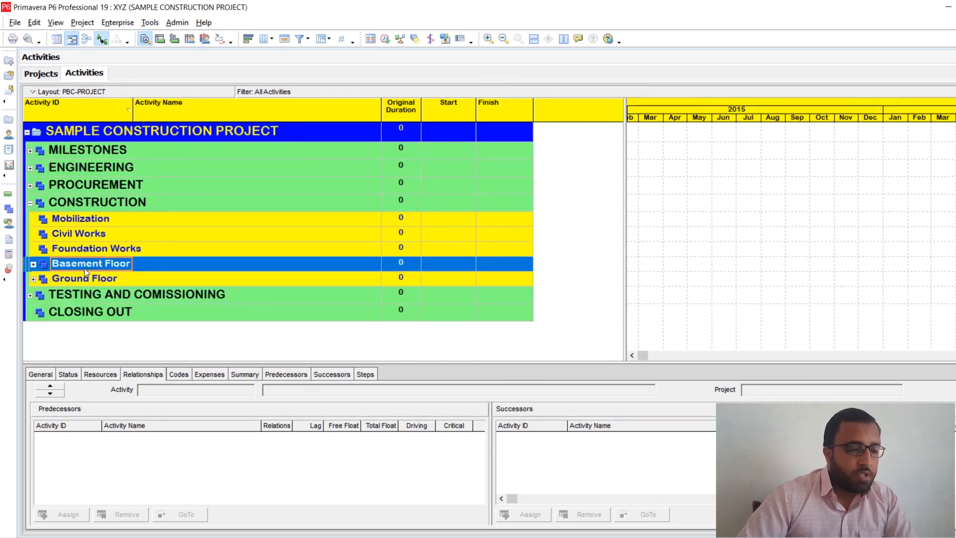
left_click(34, 264)
scroll(40, 299, "down", 1)
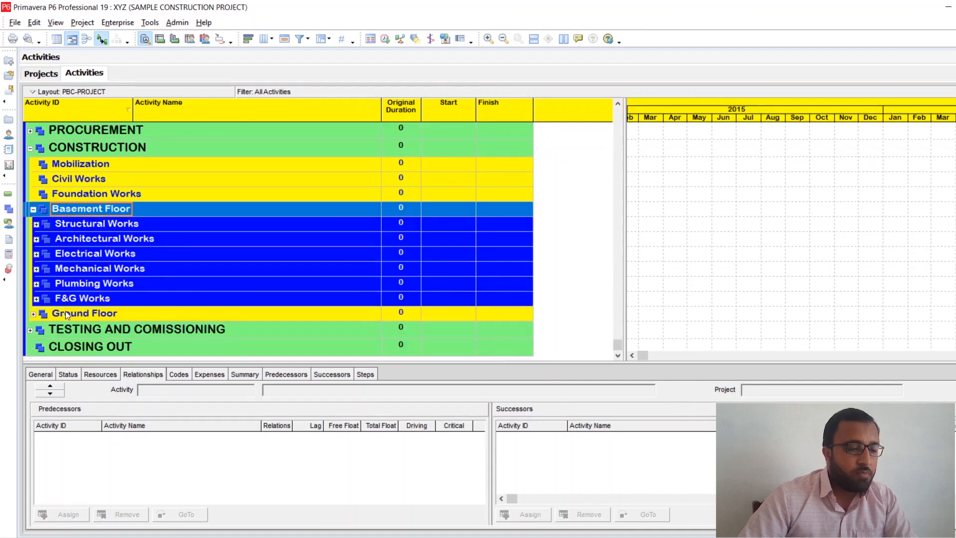
left_click(33, 314)
scroll(106, 331, "down", 2)
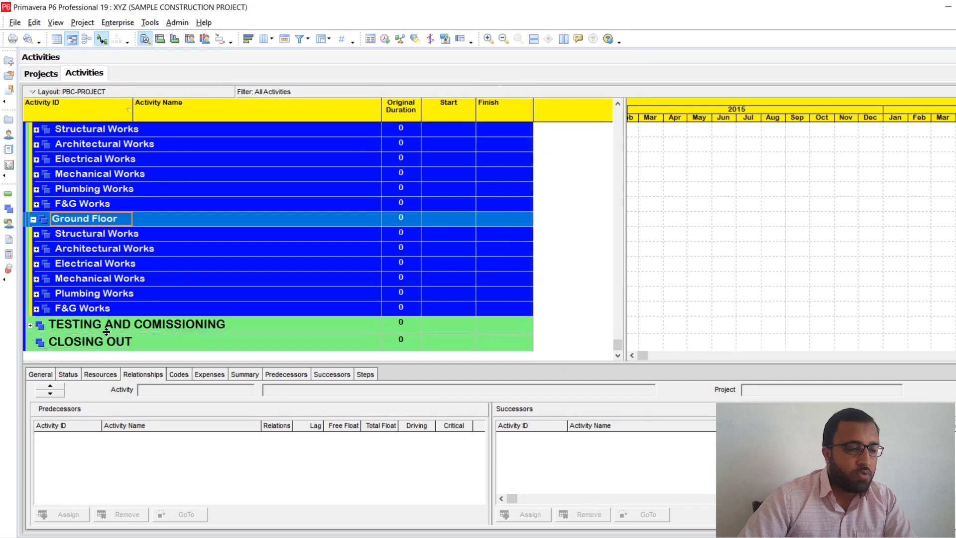
- Open the project's WBS view and enlarge its table to review the Ground Floor breakdown
left_click(8, 209)
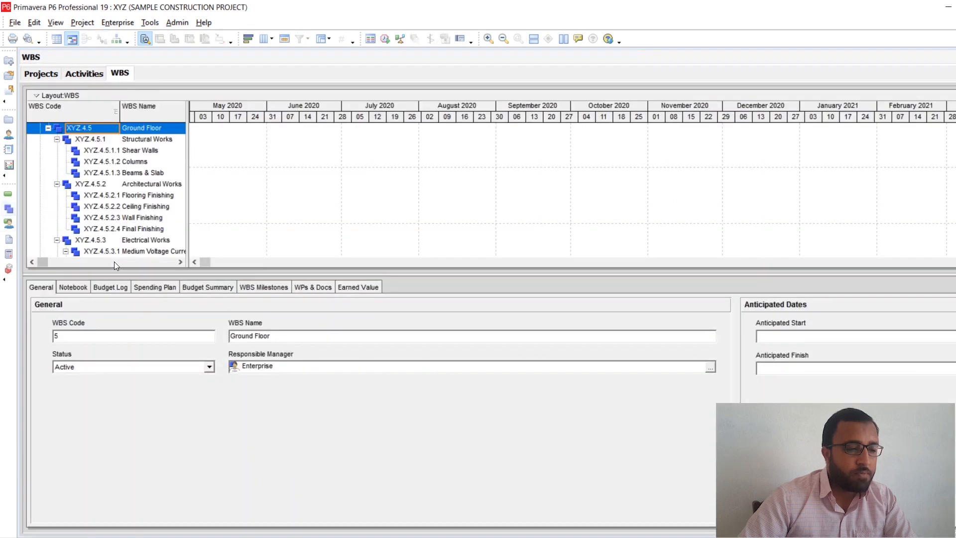
left_click_drag(187, 221, 319, 218)
left_click_drag(183, 274, 180, 358)
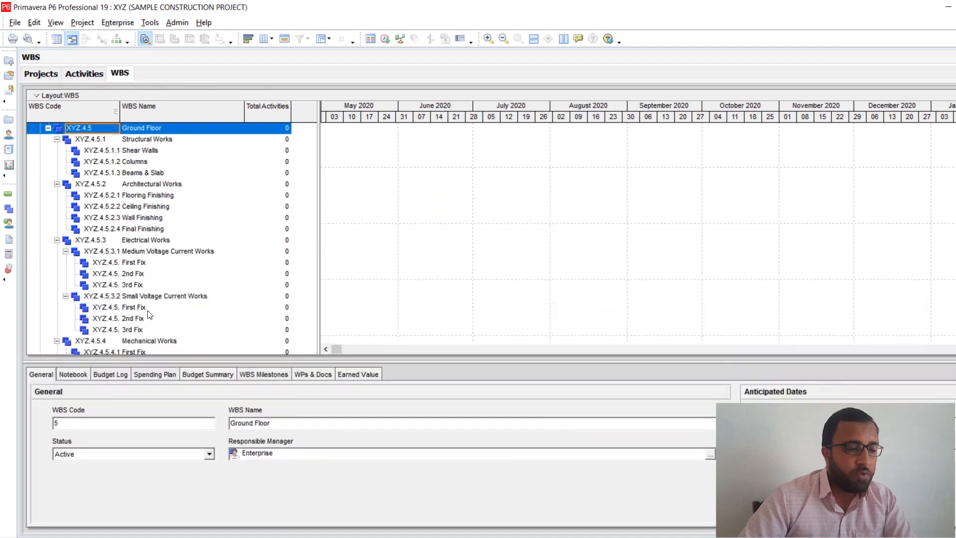
scroll(148, 313, "down", 3)
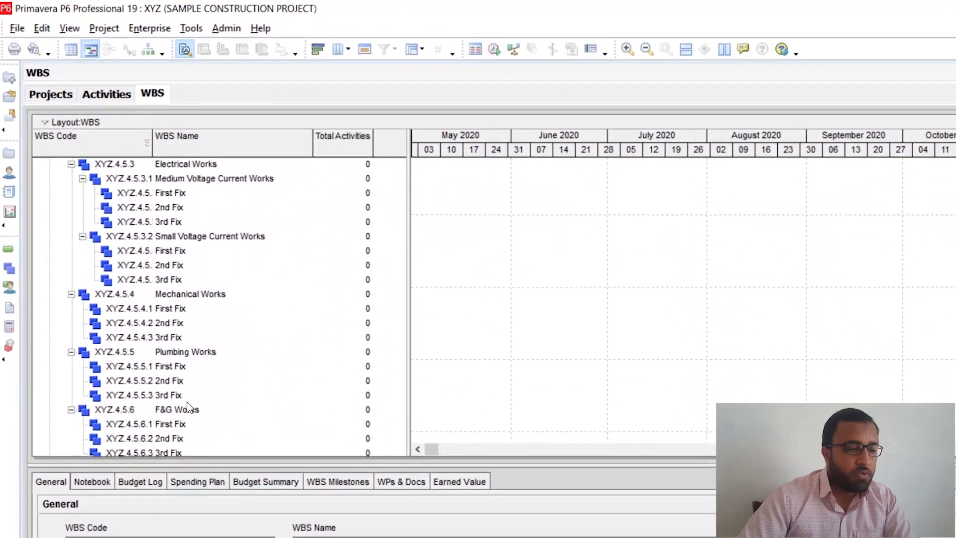
scroll(189, 407, "down", 2)
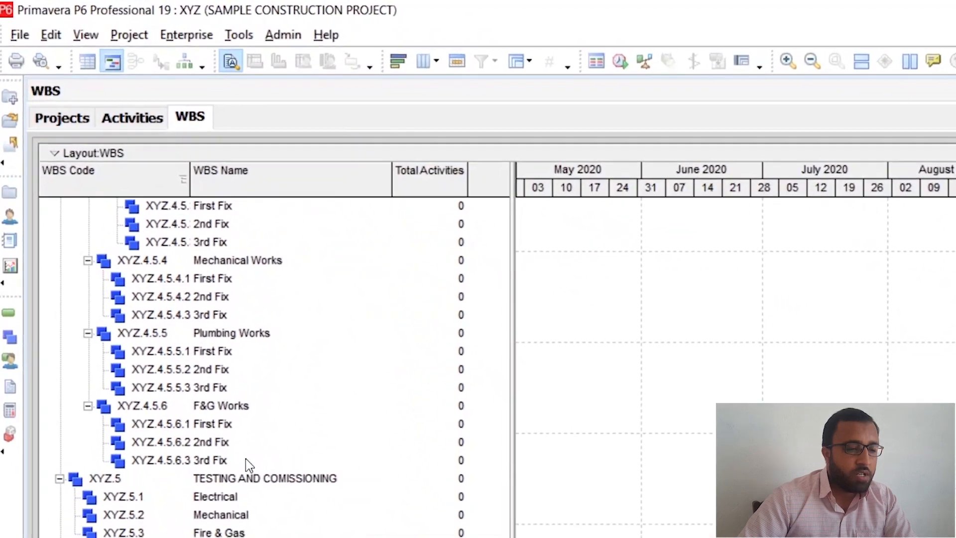
- Collapse the whole WBS tree, then expand only the project and its CONSTRUCTION branch
right_click(173, 290)
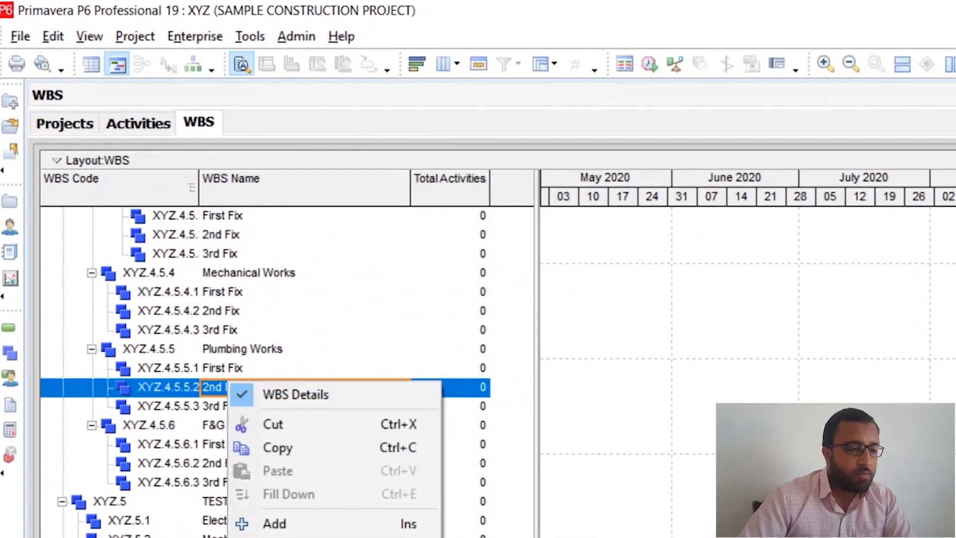
left_click(289, 536)
left_click(48, 216)
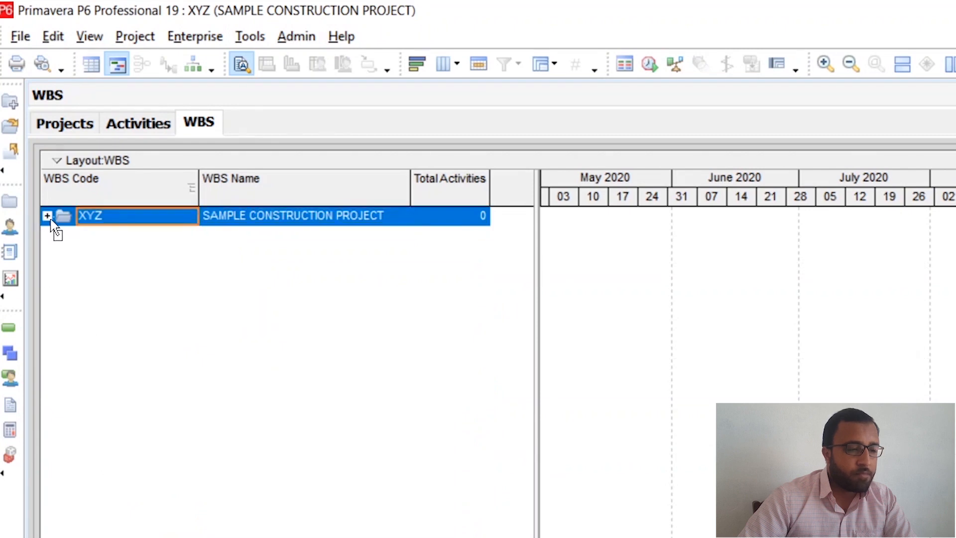
left_click(62, 292)
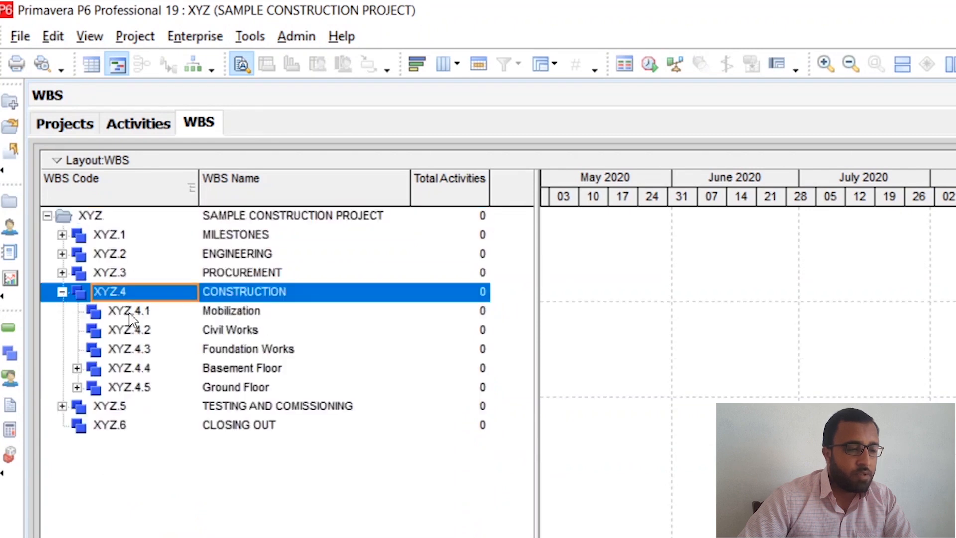
- Copy the Ground Floor WBS element and paste it under CONSTRUCTION
left_click(213, 388)
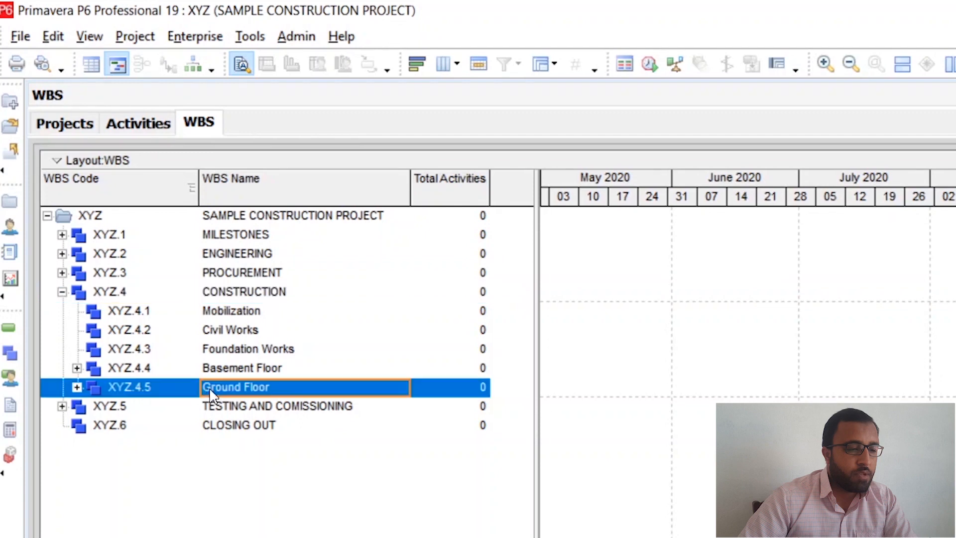
left_click(228, 374)
left_click(225, 385)
right_click(240, 387)
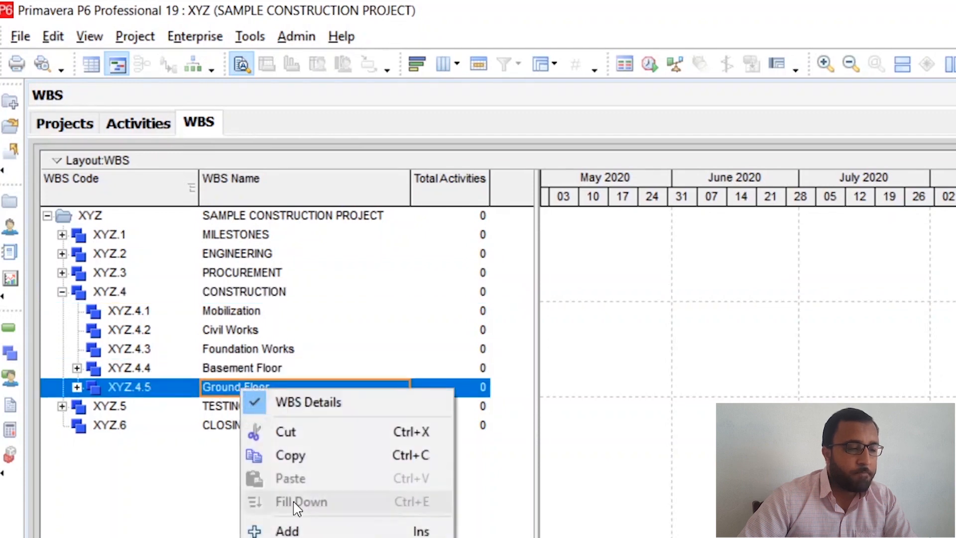
left_click(289, 459)
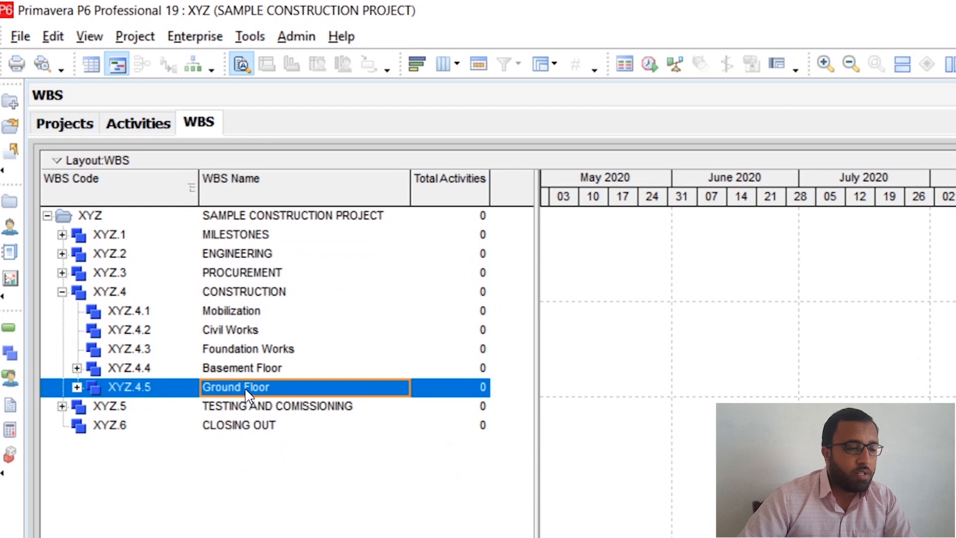
right_click(227, 291)
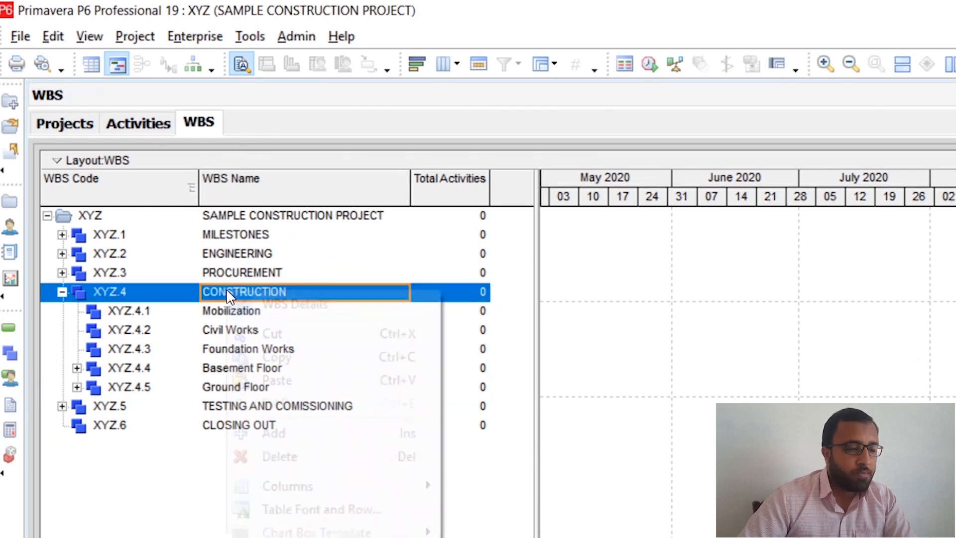
left_click(274, 378)
left_click(953, 377)
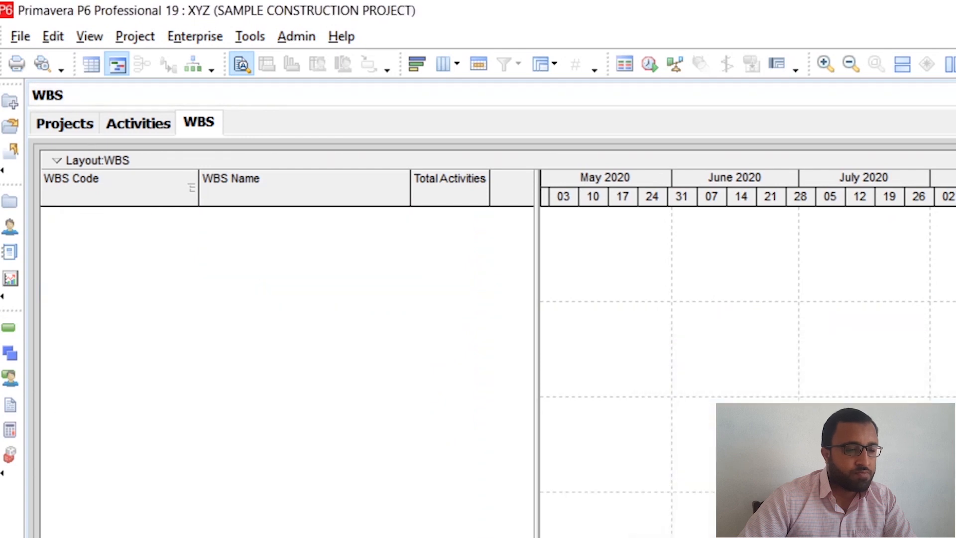
- Rename the pasted Ground Floor copy as First Floor
left_click(227, 326)
left_click(292, 317)
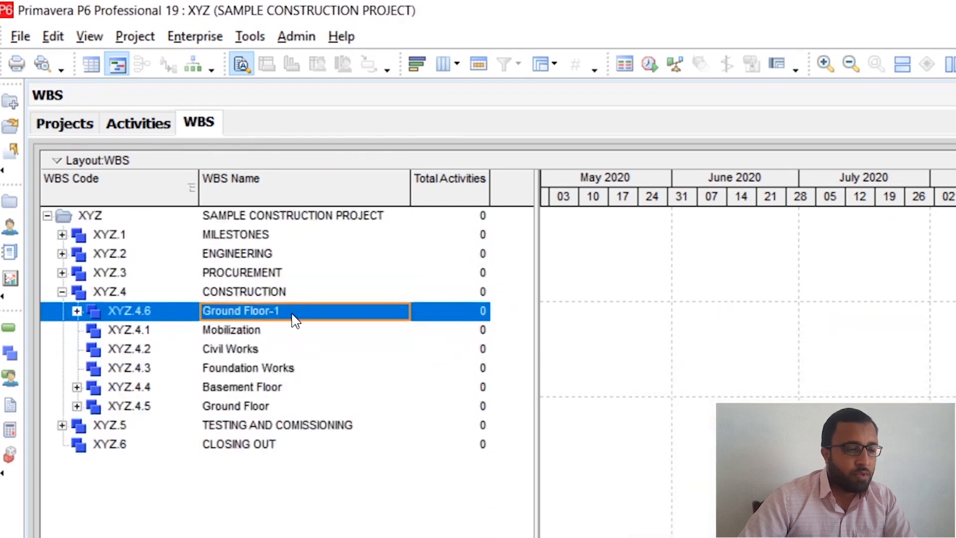
left_click(292, 313)
left_click_drag(292, 313, 201, 311)
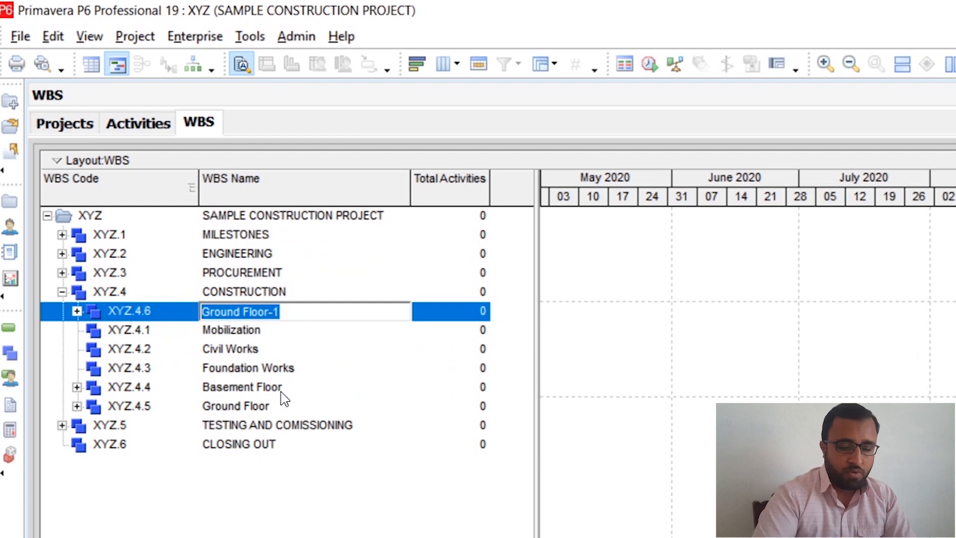
key("BackSpace")
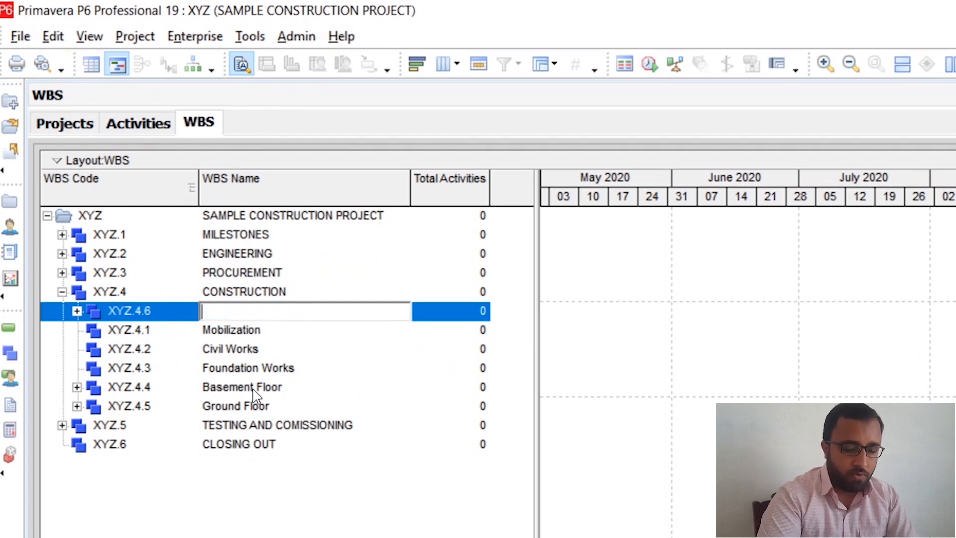
type("Fi")
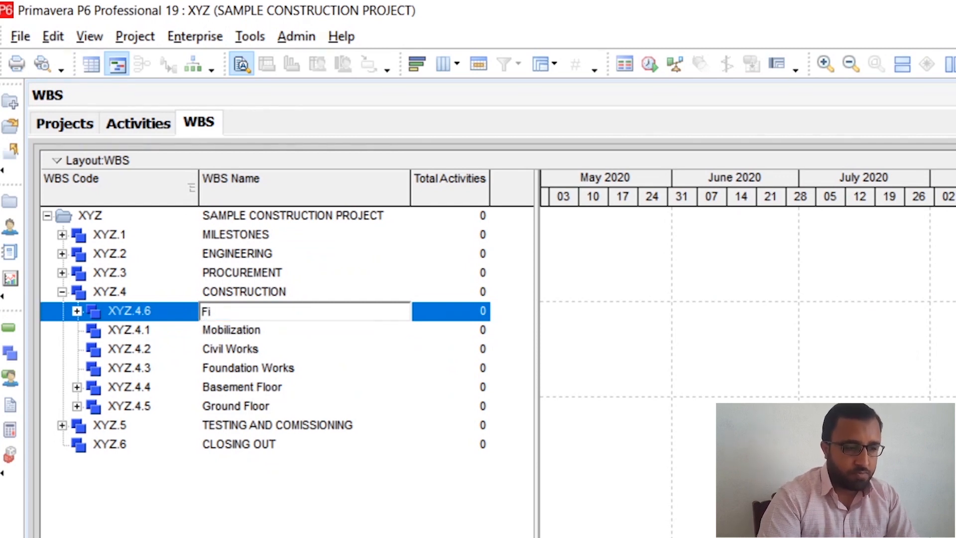
type("rs")
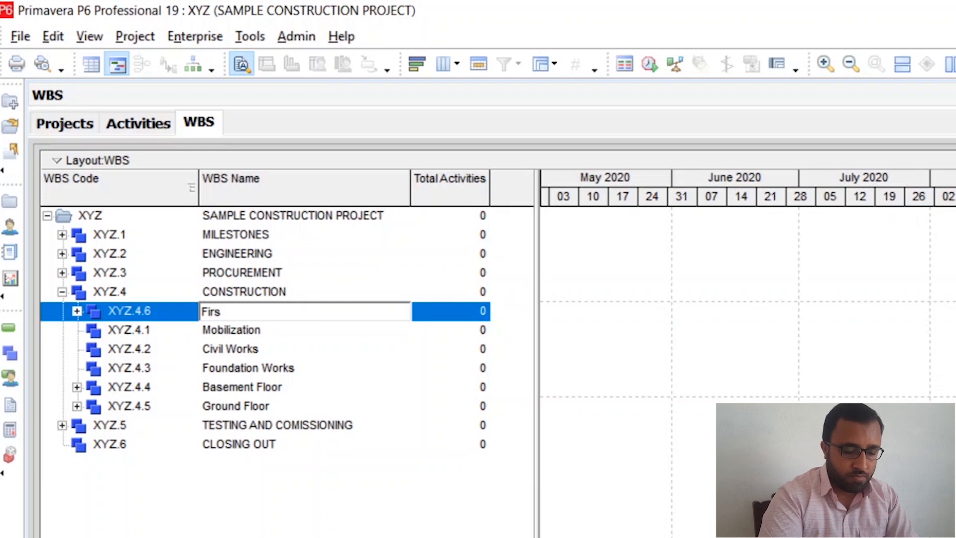
type("t f")
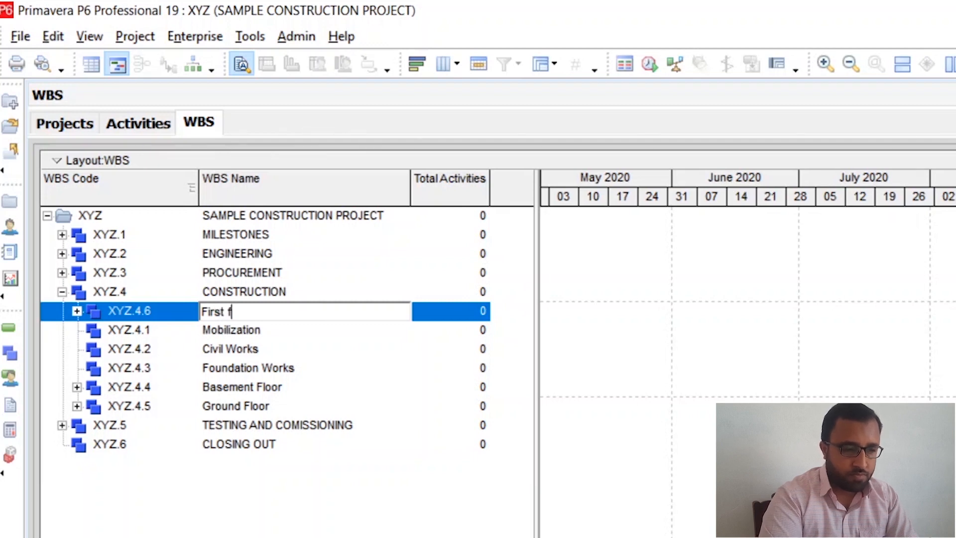
key("BackSpace")
type("Flo")
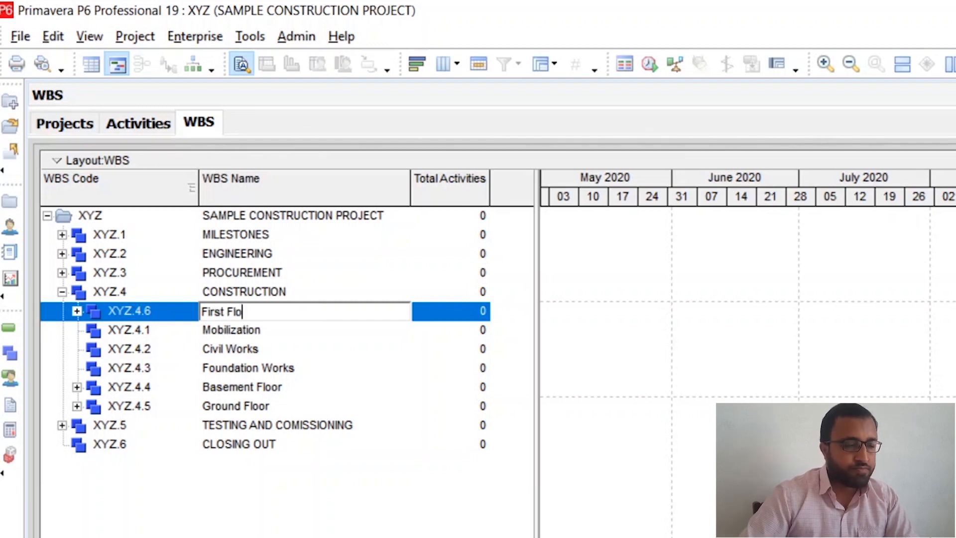
type("or")
left_click(247, 330)
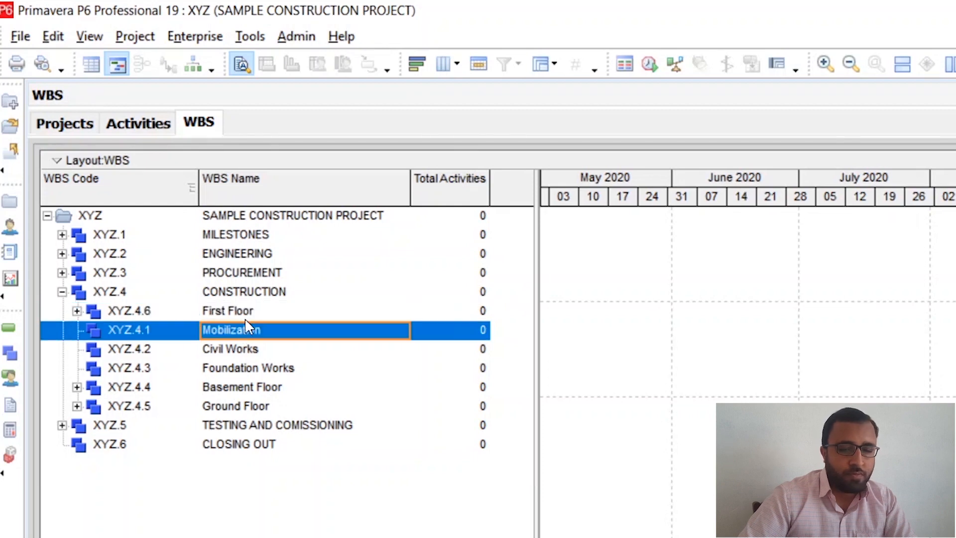
- Move First Floor down the CONSTRUCTION branch until it sits directly below Ground Floor
key("Up")
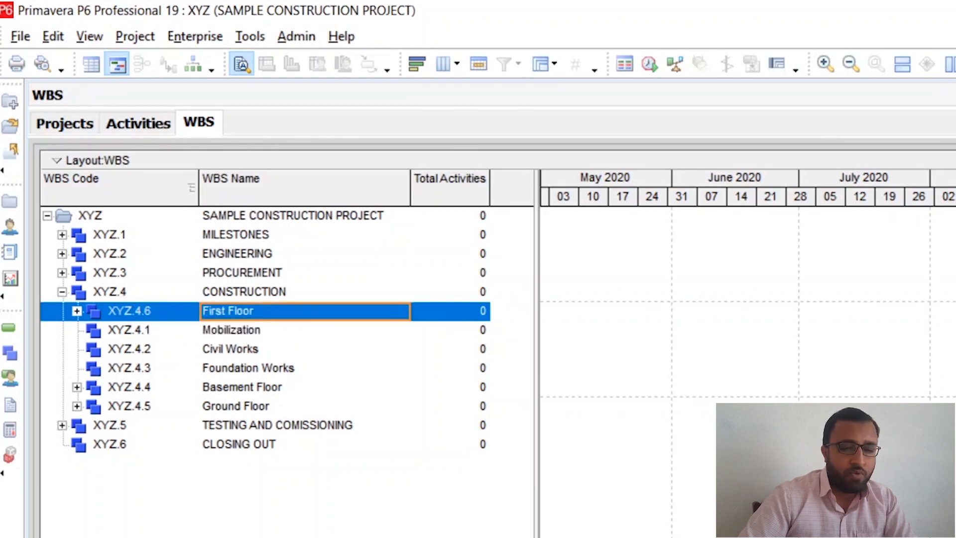
key("ctrl+Down")
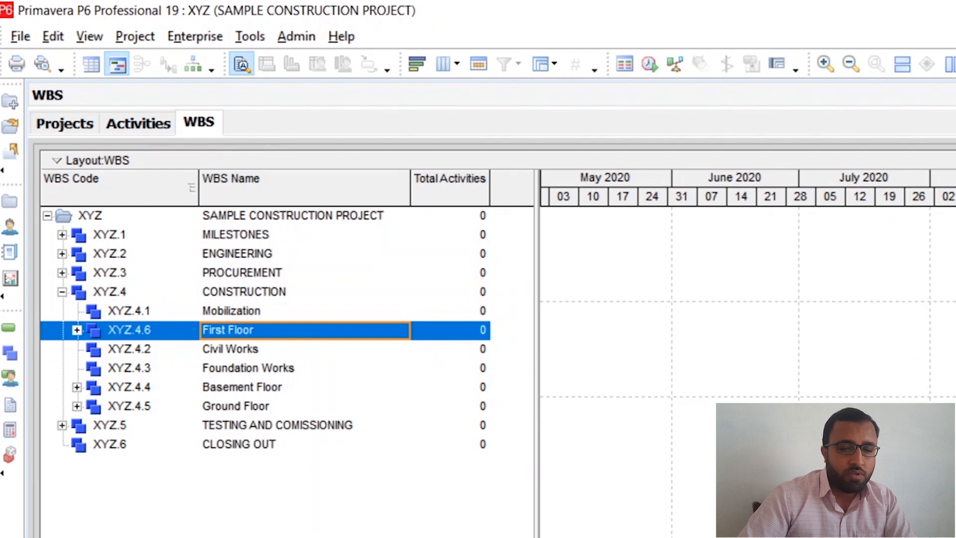
key("ctrl+Down")
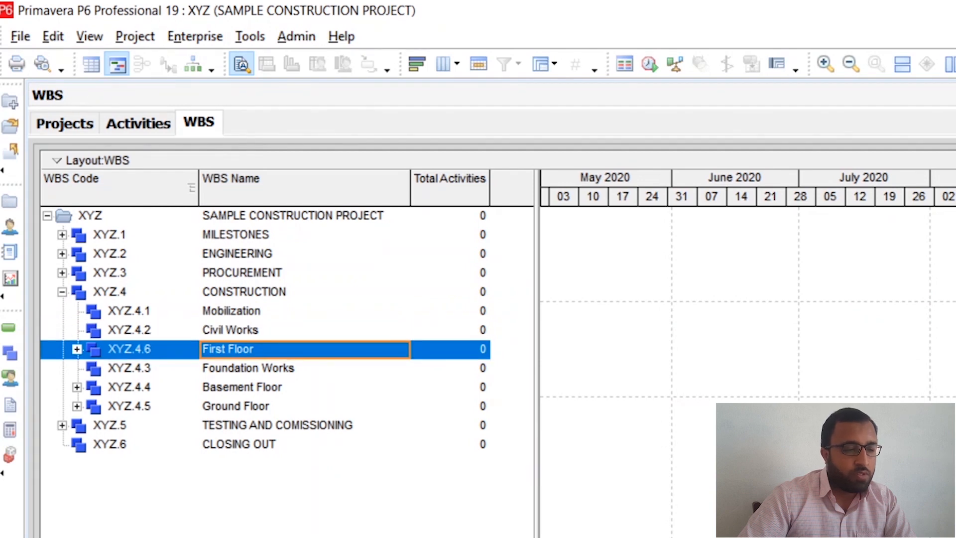
key("ctrl+Down")
key("ctrl+Down")
key("ctrl+Down")
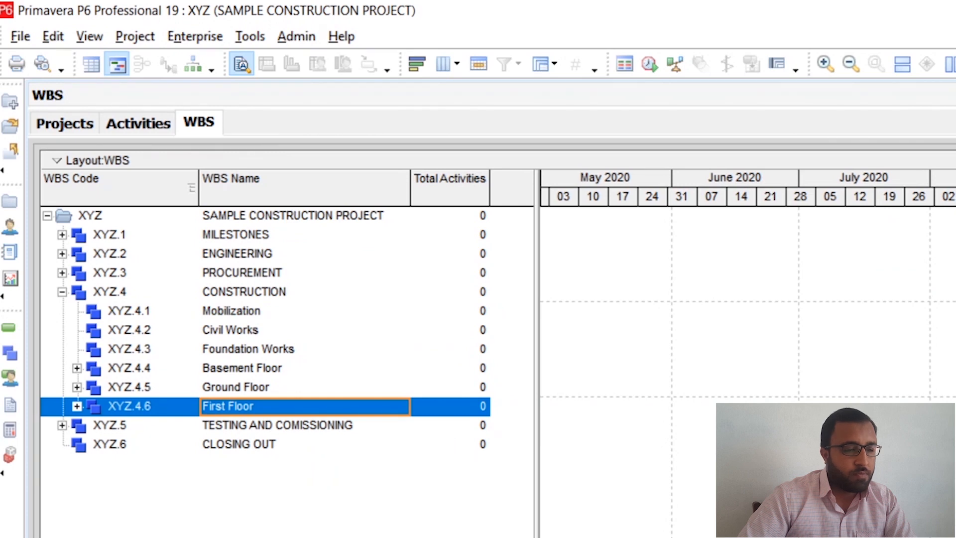
key("Insert")
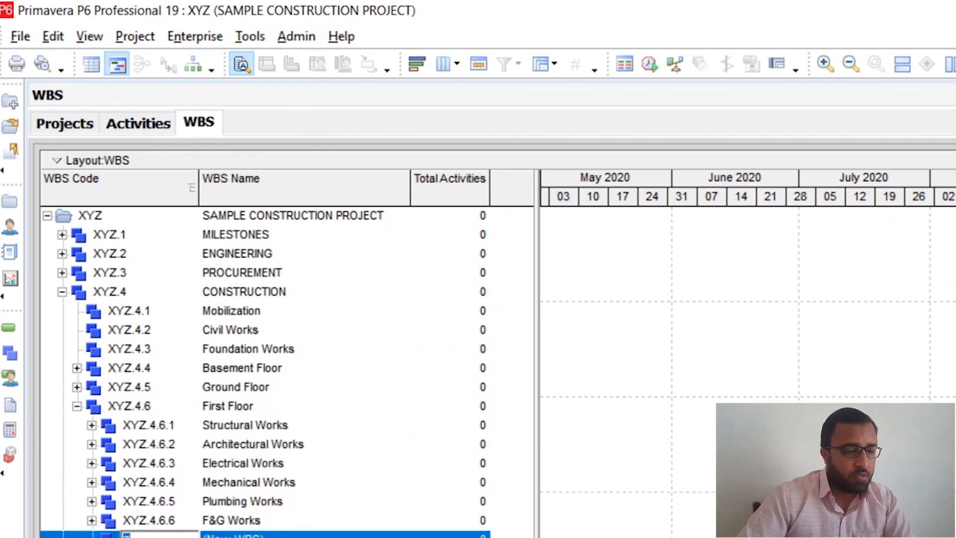
right_click(246, 534)
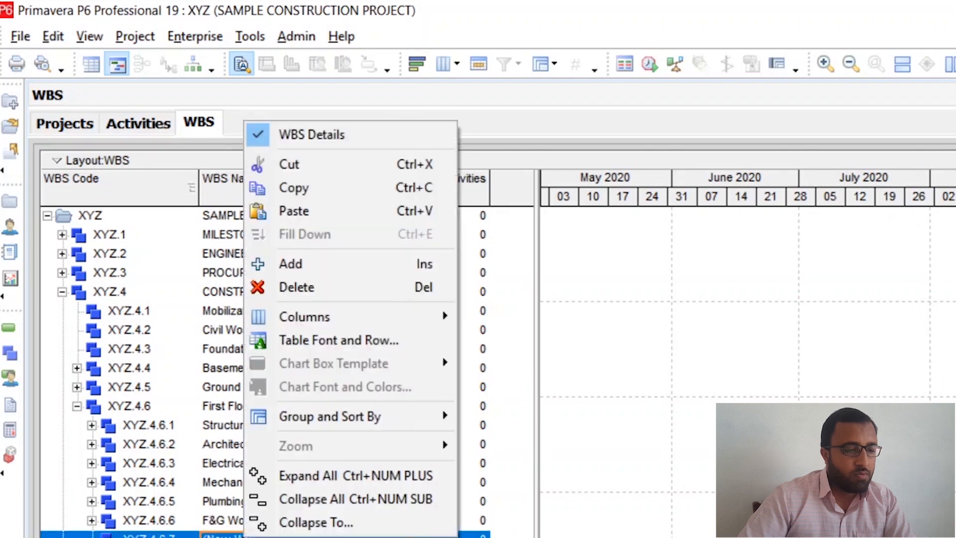
left_click(302, 288)
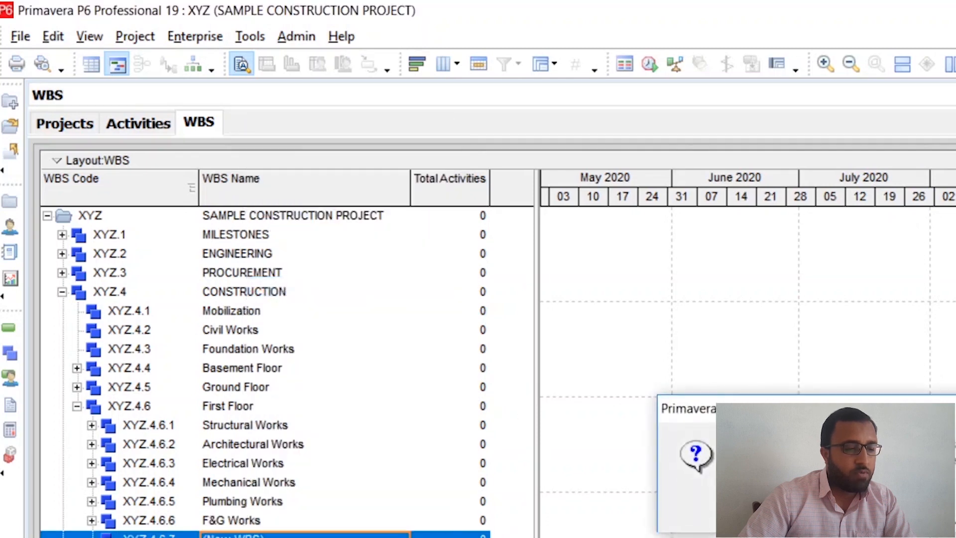
key("Return")
left_click(76, 406)
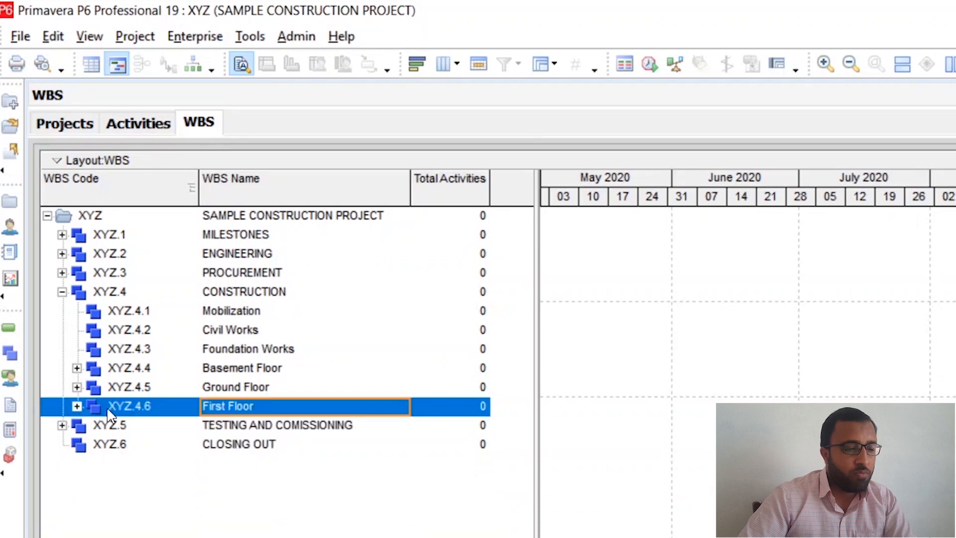
- Copy the First Floor WBS element and paste it under CONSTRUCTION, keeping the default copy options
right_click(230, 409)
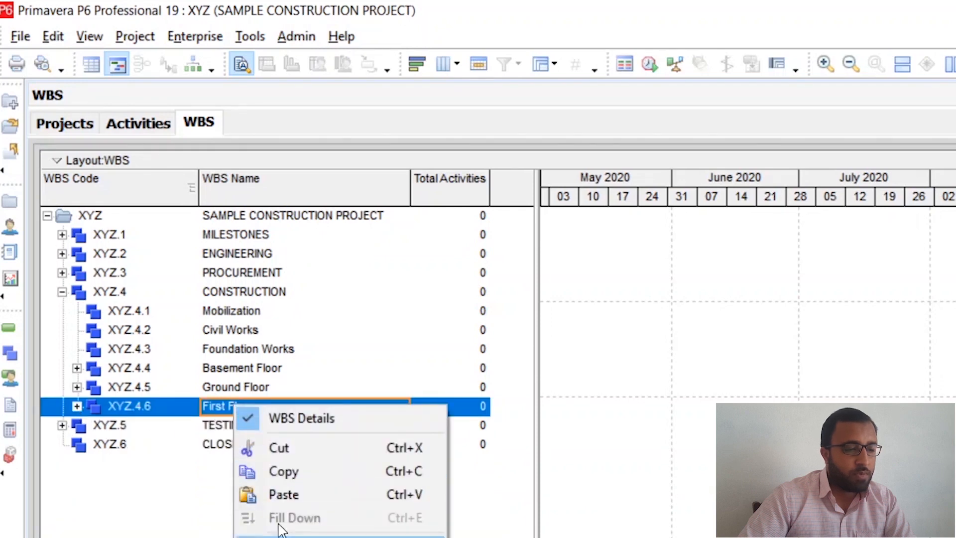
left_click(286, 480)
left_click(232, 294)
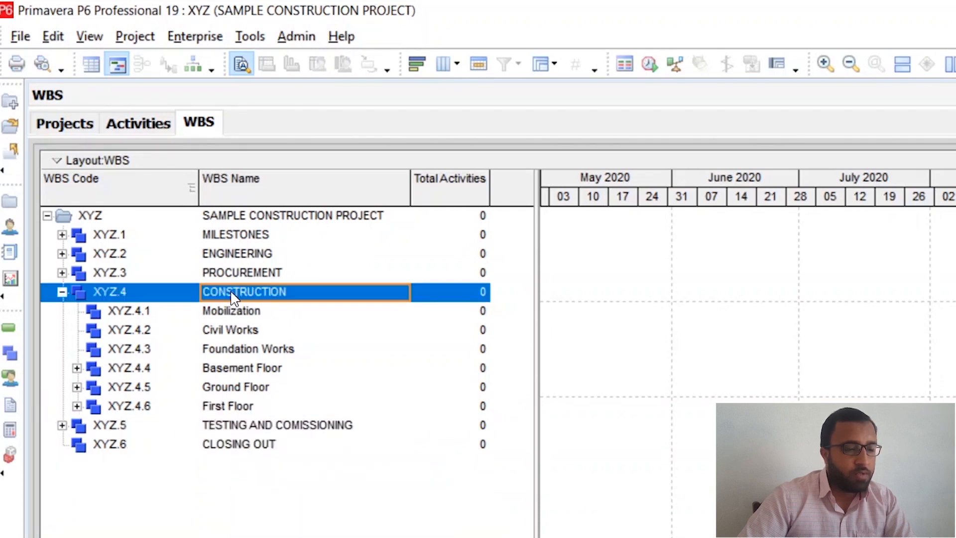
right_click(231, 296)
left_click(288, 382)
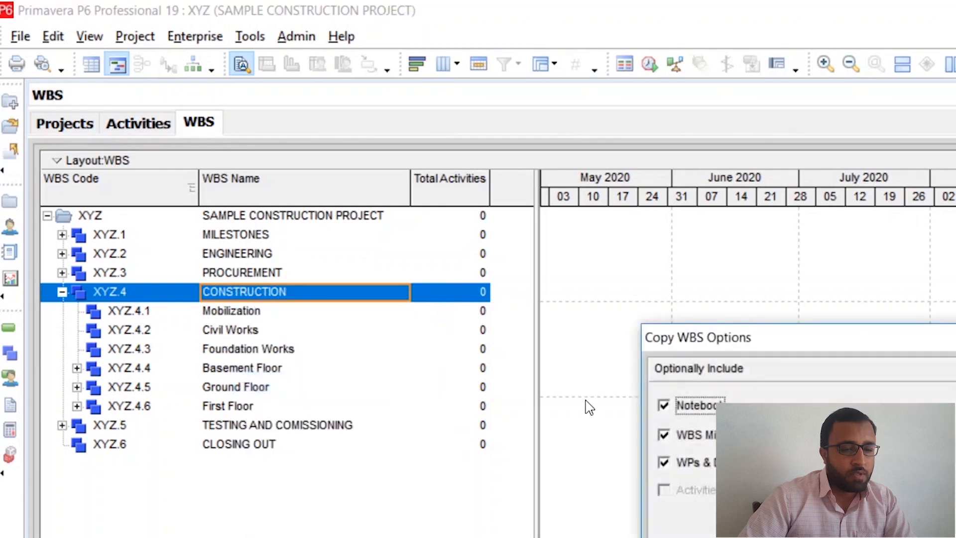
left_click(945, 378)
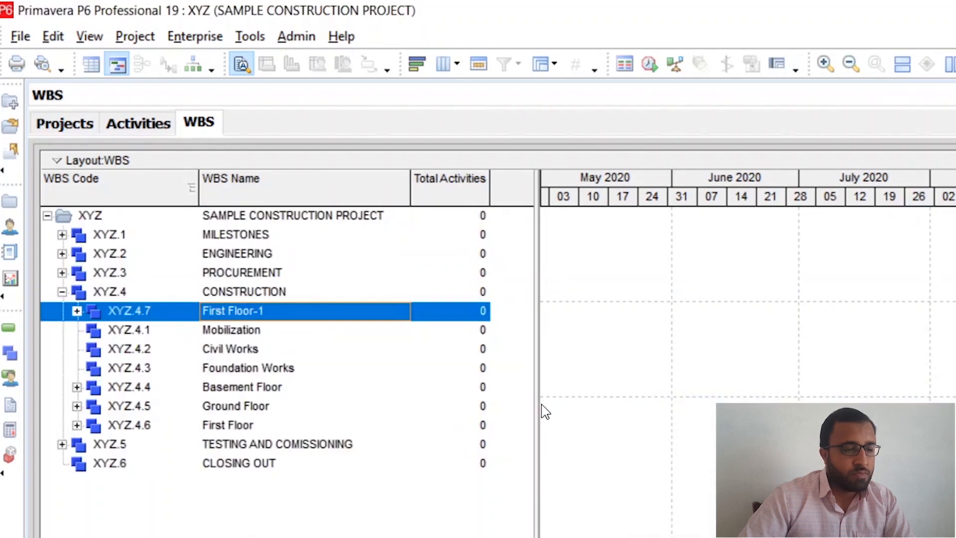
- Rename the pasted First Floor copy as 2nd Floor
left_click(293, 317)
left_click_drag(294, 317, 145, 306)
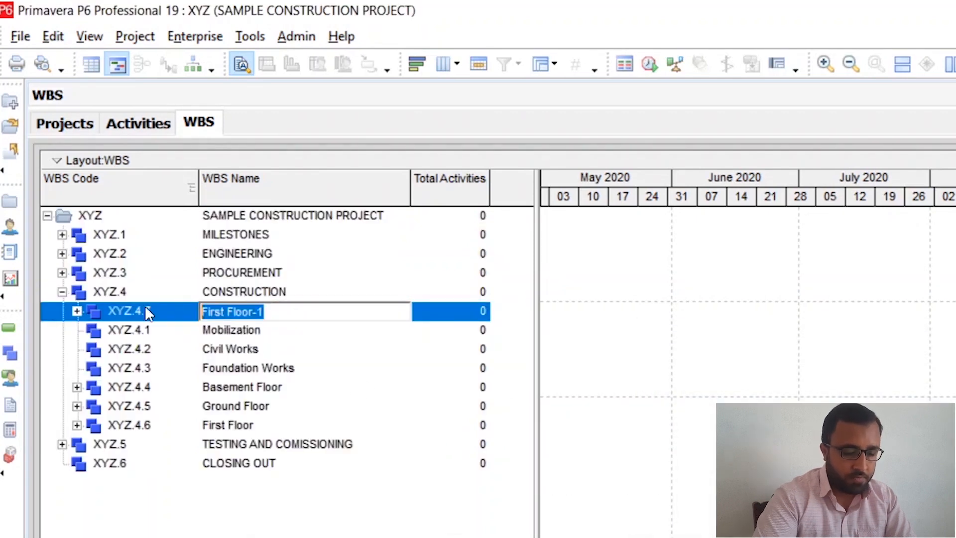
key("BackSpace")
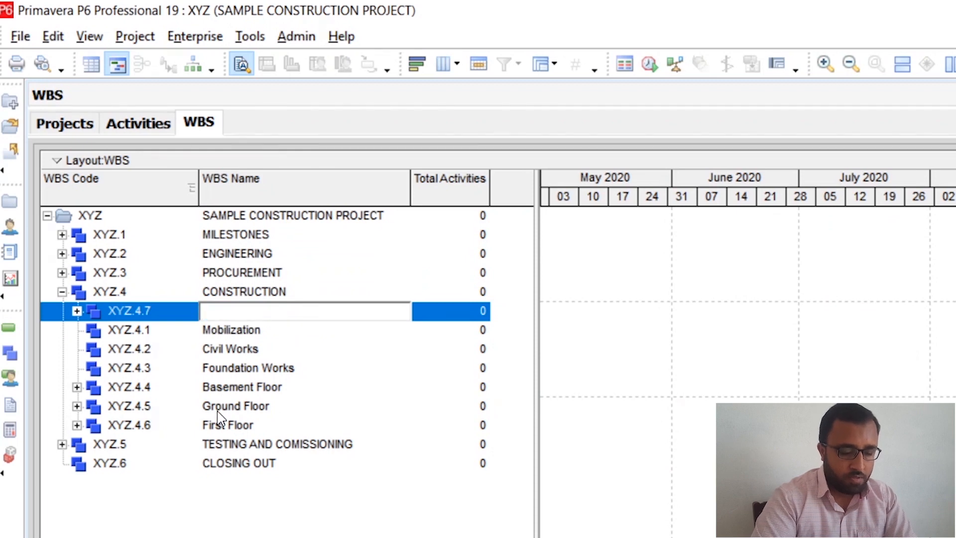
type("2nd")
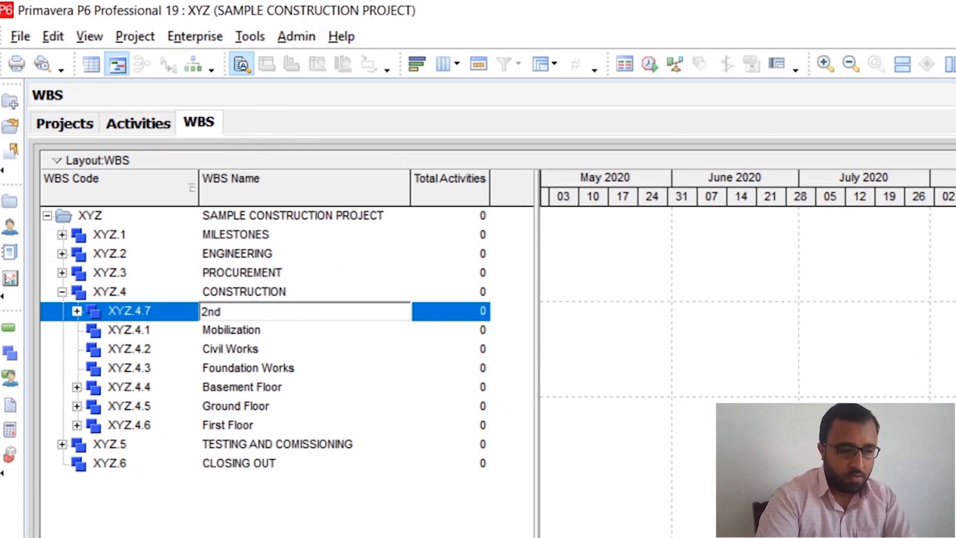
type(" Floor")
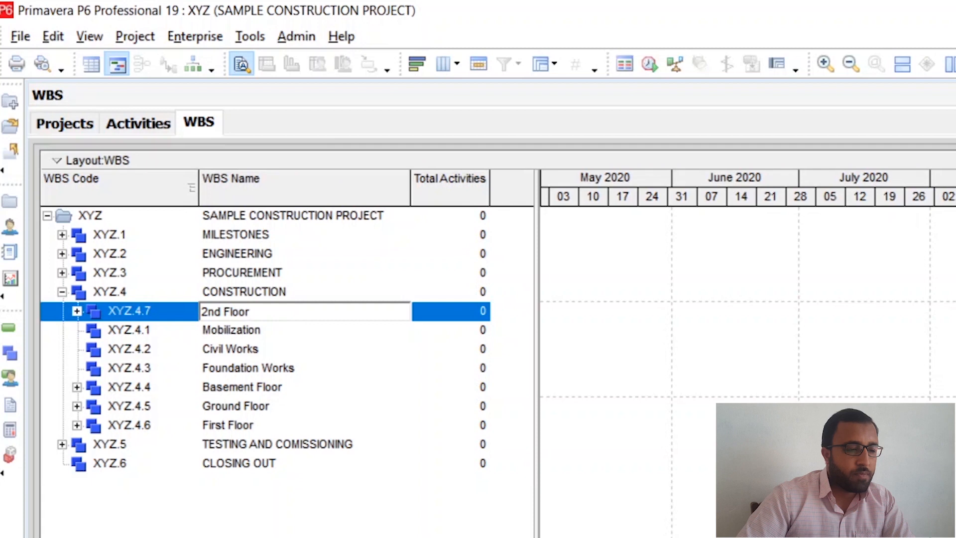
left_click(237, 328)
- Move 2nd Floor down the CONSTRUCTION branch until it sits directly below First Floor
left_click(237, 313)
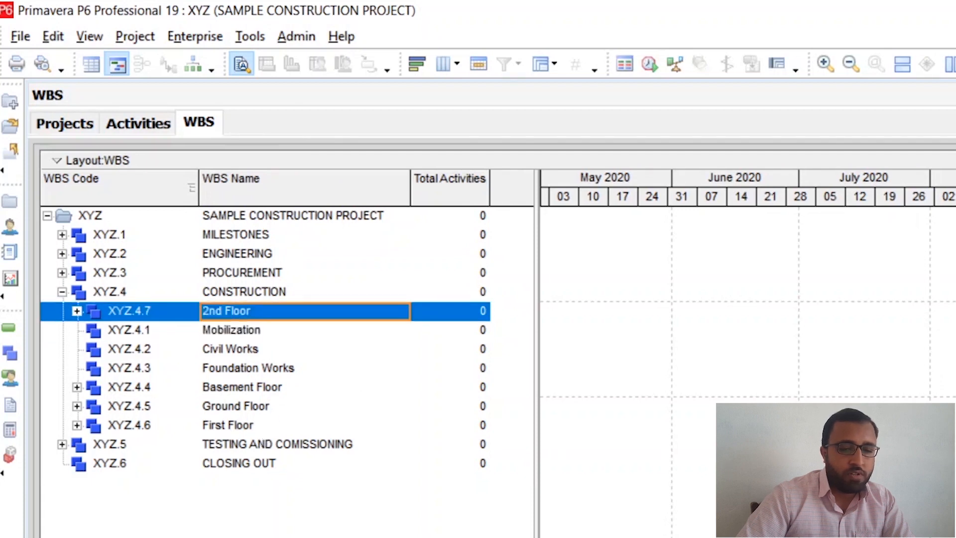
key("ctrl+Down")
key("ctrl+Down")
key("ctrl+Down")
key("ctrl+Down")
key("ctrl+Down")
key("ctrl+Down")
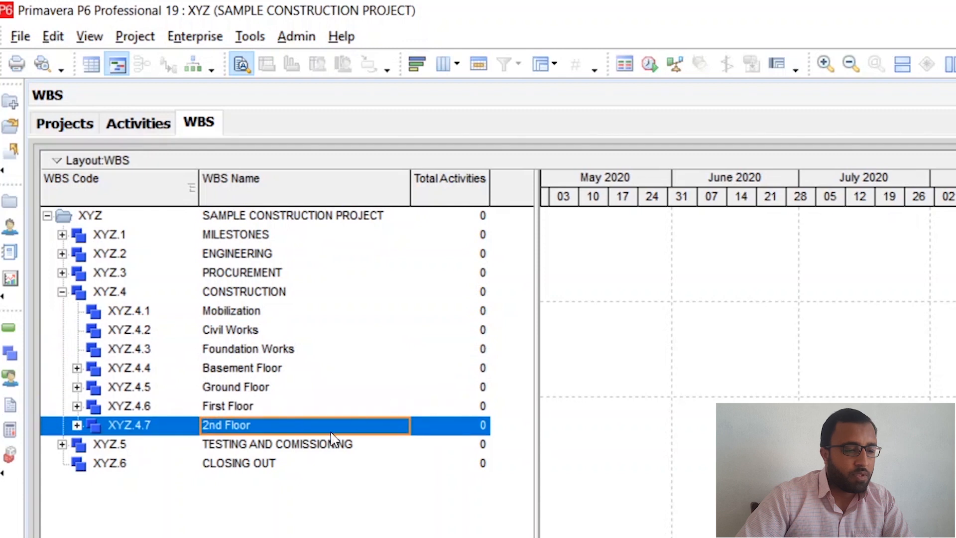
- Copy the 2nd Floor WBS element and paste it under CONSTRUCTION, keeping the default copy options
right_click(270, 429)
left_click(321, 495)
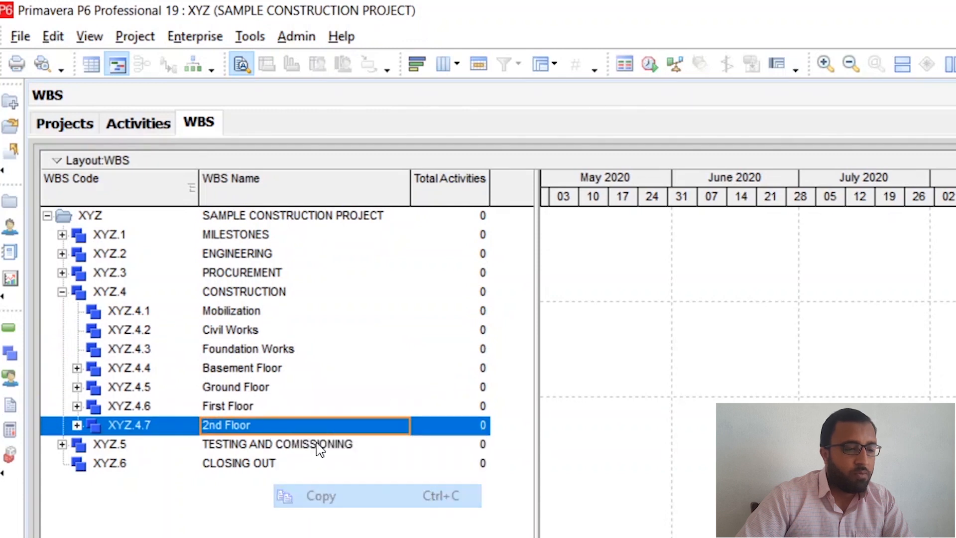
right_click(251, 291)
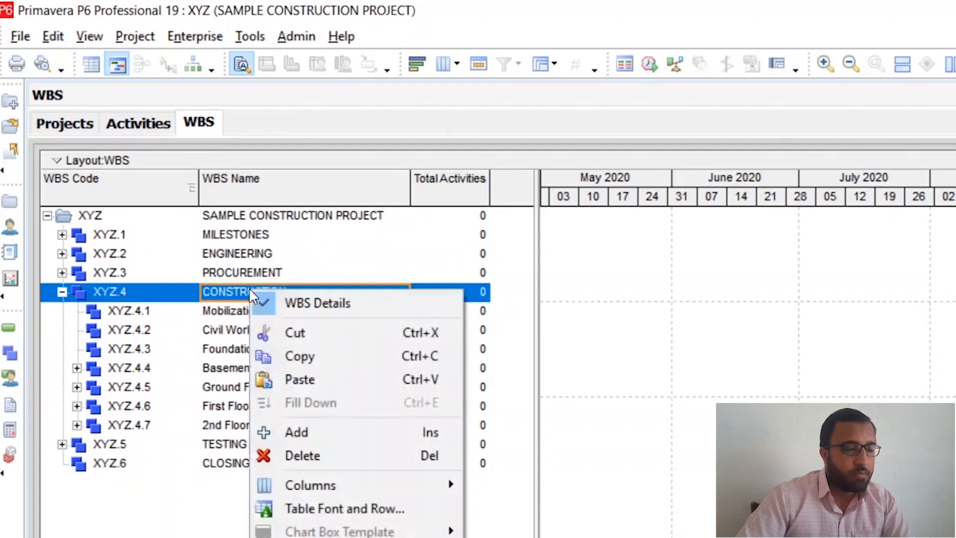
left_click(300, 378)
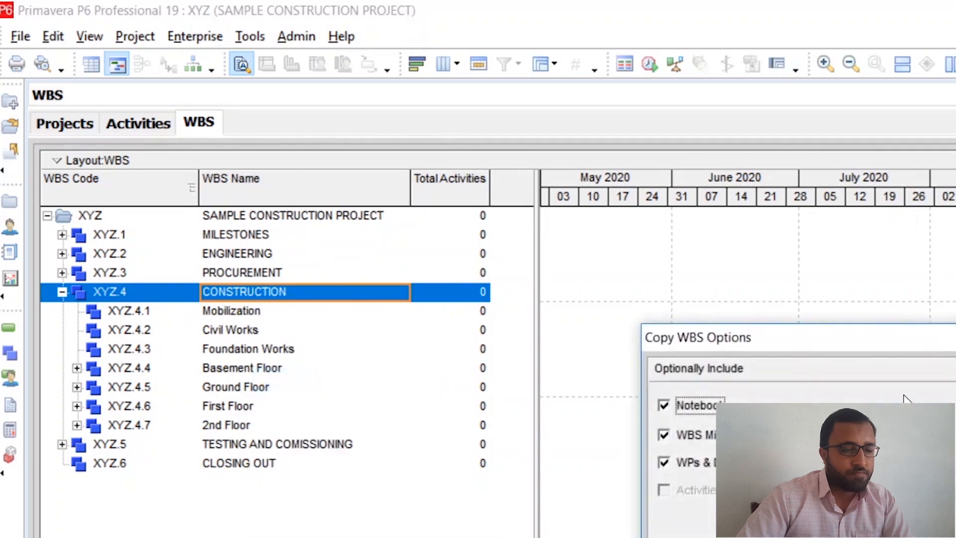
key("Return")
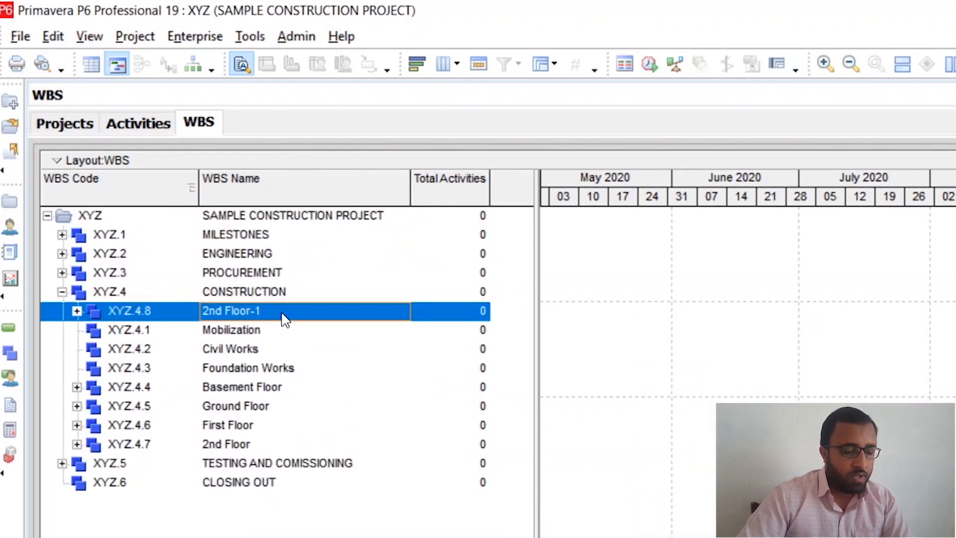
- Rename the pasted 2nd Floor copy as 3rd Floor
left_click(281, 312)
triple_click(283, 312)
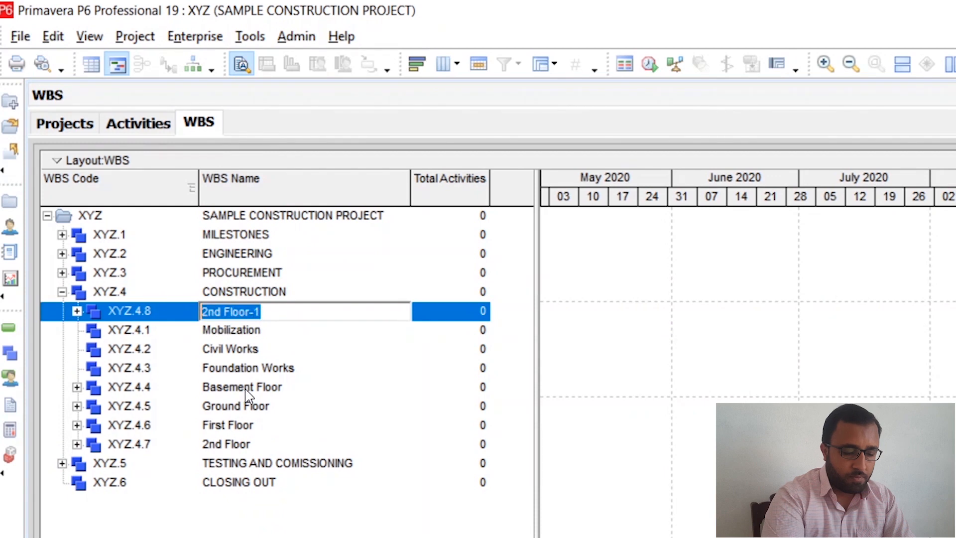
type("3rd")
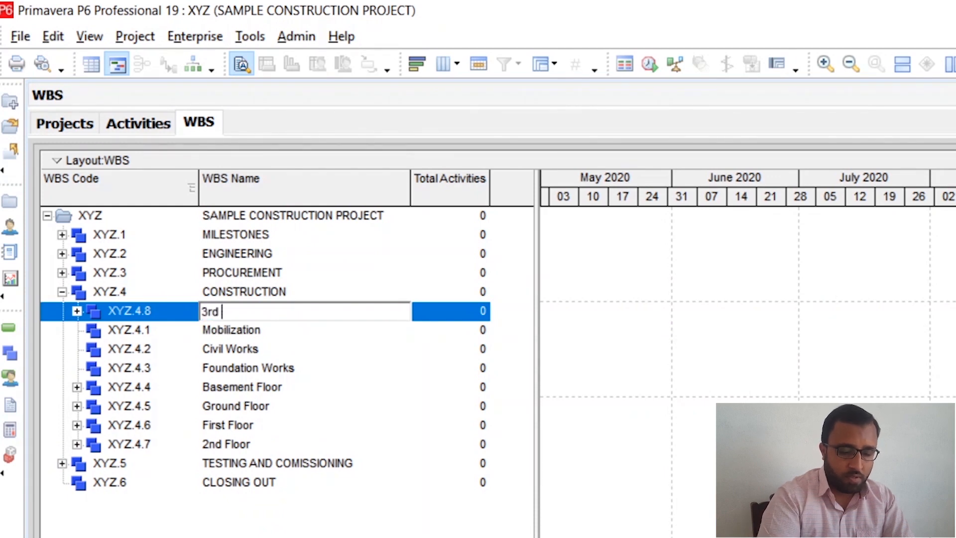
type(" Floo")
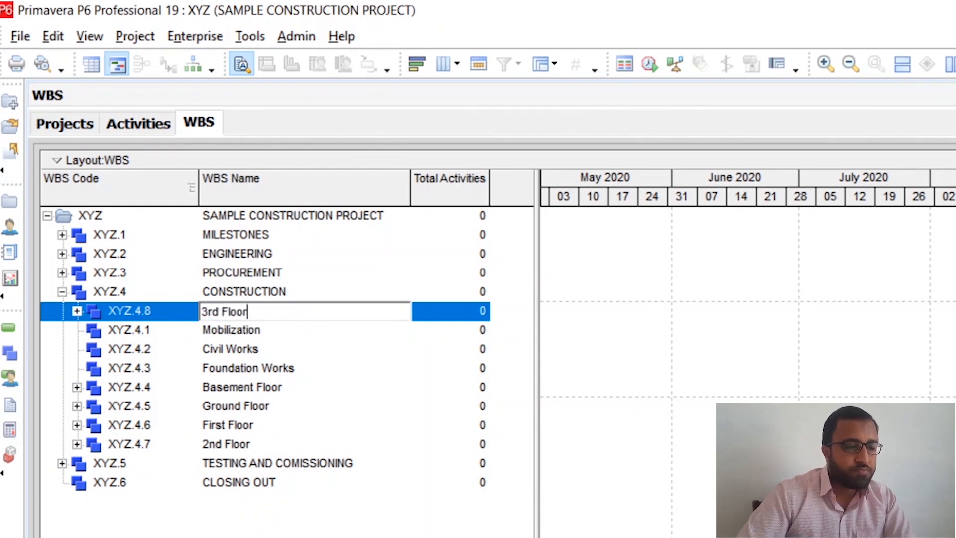
type("r")
left_click(251, 331)
- Move 3rd Floor down the CONSTRUCTION branch until it sits directly below 2nd Floor
left_click(249, 312)
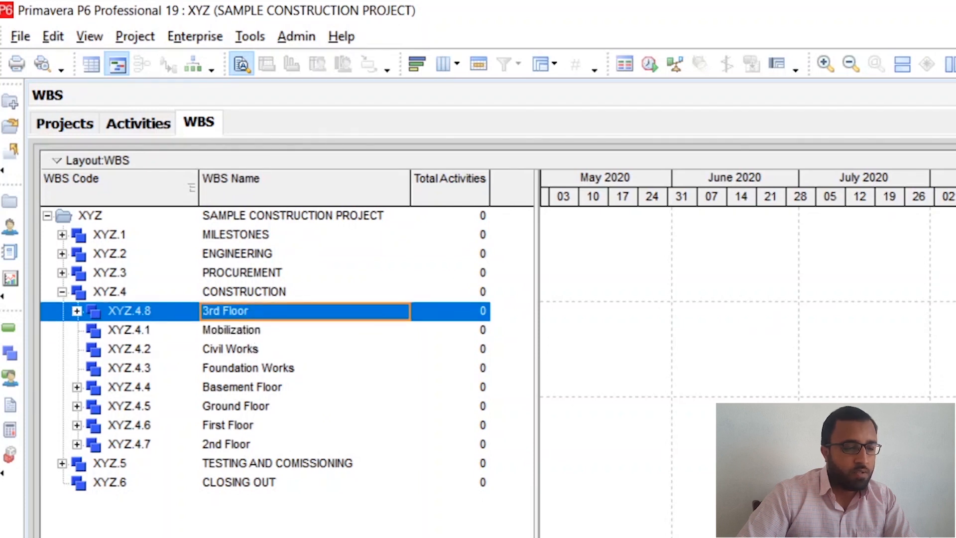
key("ctrl+Down")
key("ctrl+Down")
key("ctrl+Down")
key("ctrl+Down")
key("ctrl+Down")
key("ctrl+Down")
key("ctrl+Down")
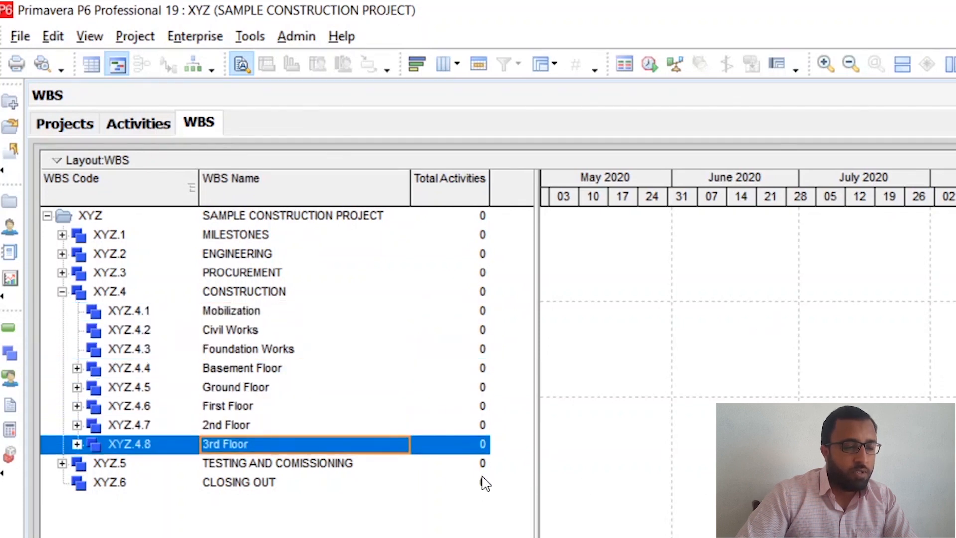
- Copy the 3rd Floor WBS element and paste it under CONSTRUCTION, keeping the default copy options
right_click(309, 445)
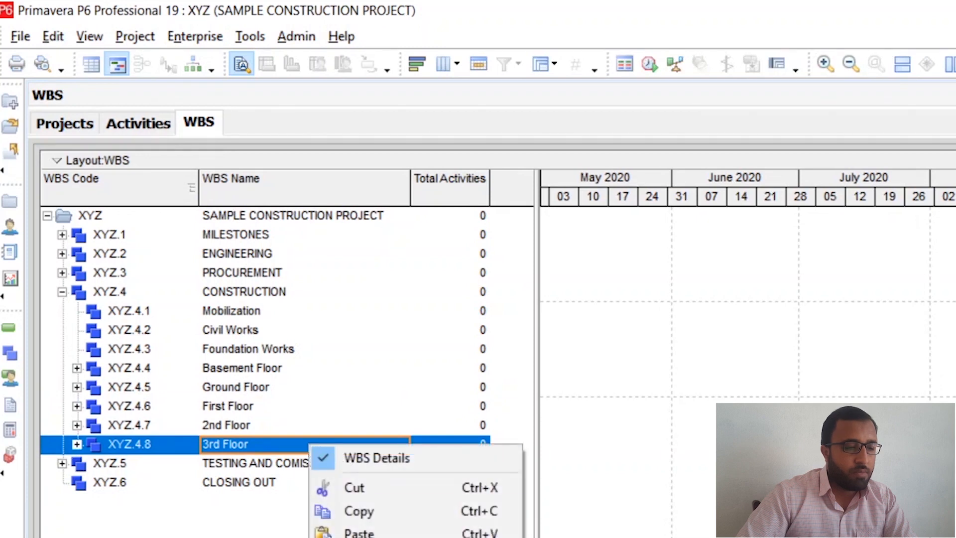
left_click(358, 512)
right_click(258, 290)
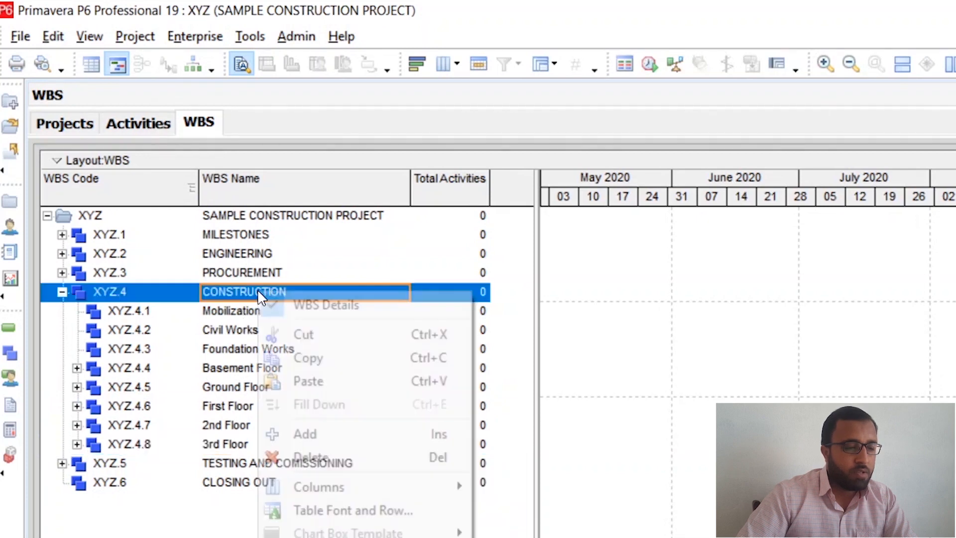
left_click(306, 381)
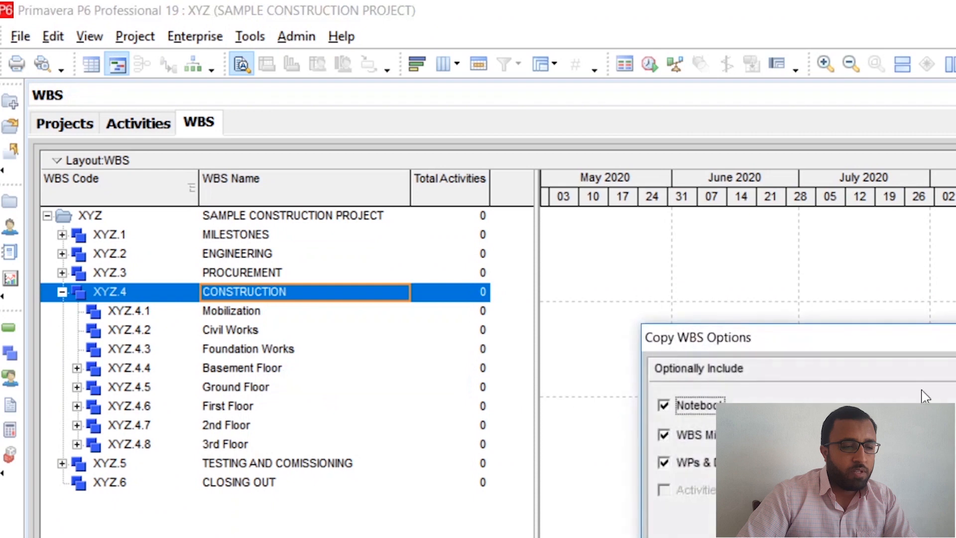
left_click(953, 376)
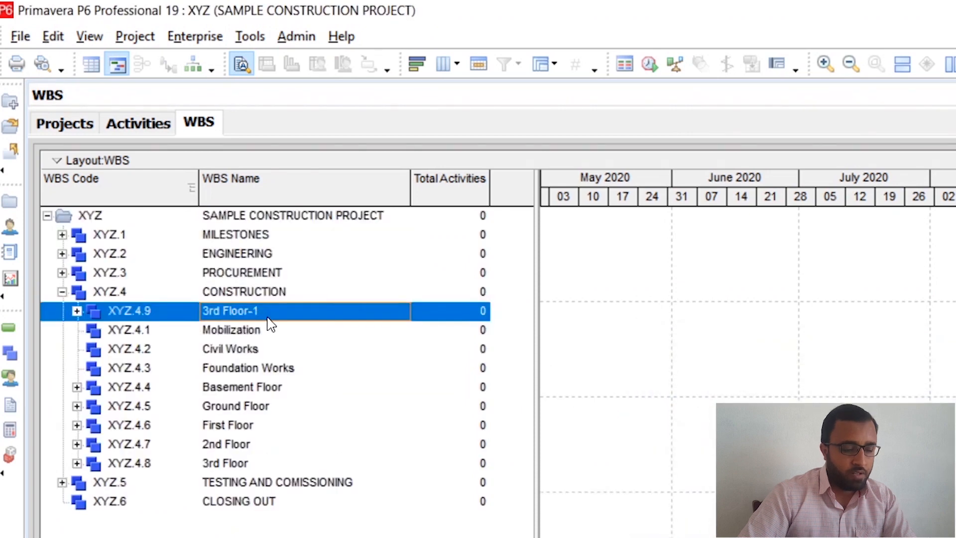
- Rename the pasted 3rd Floor copy as 4th Floor
left_click(271, 312)
double_click(272, 312)
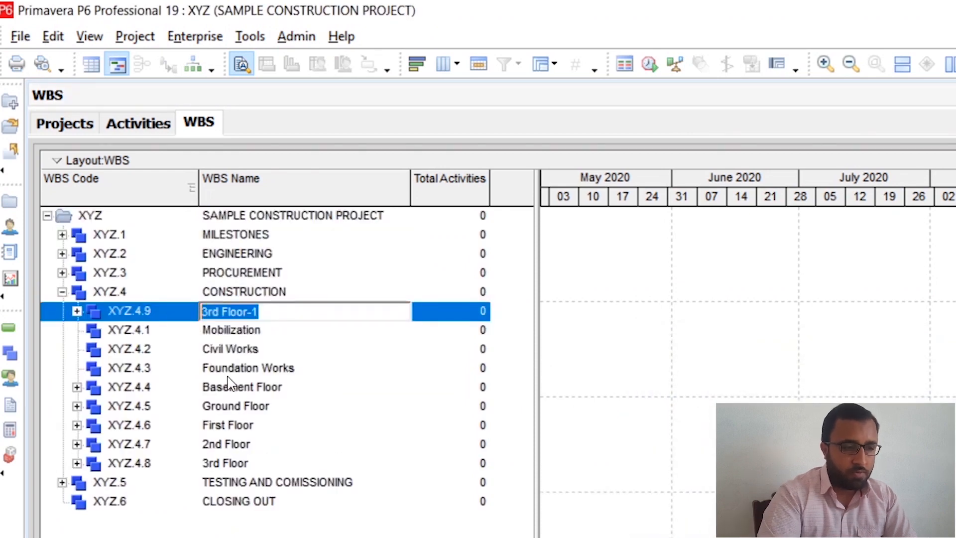
type("4th Floor")
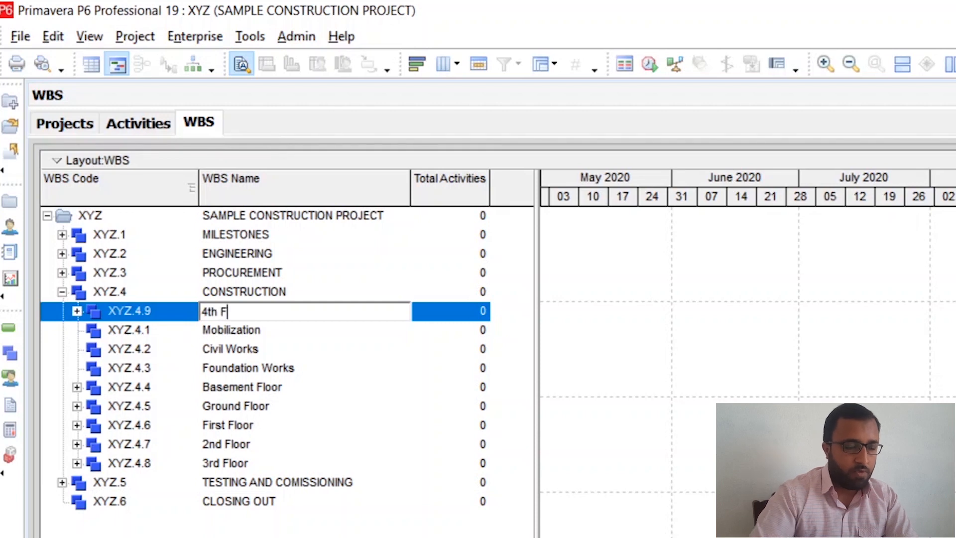
left_click(246, 329)
- Move 4th Floor down the CONSTRUCTION branch until it sits directly below 3rd Floor
left_click(249, 315)
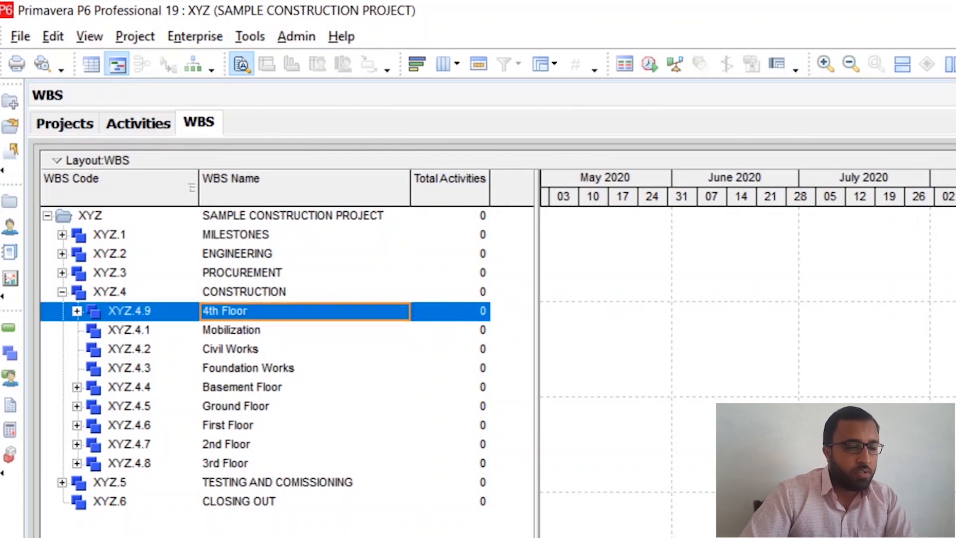
key("ctrl+Down")
key("ctrl+Down")
key("ctrl+Down")
key("ctrl+Down")
key("ctrl+Down")
key("ctrl+Down")
key("ctrl+Down")
key("ctrl+Down")
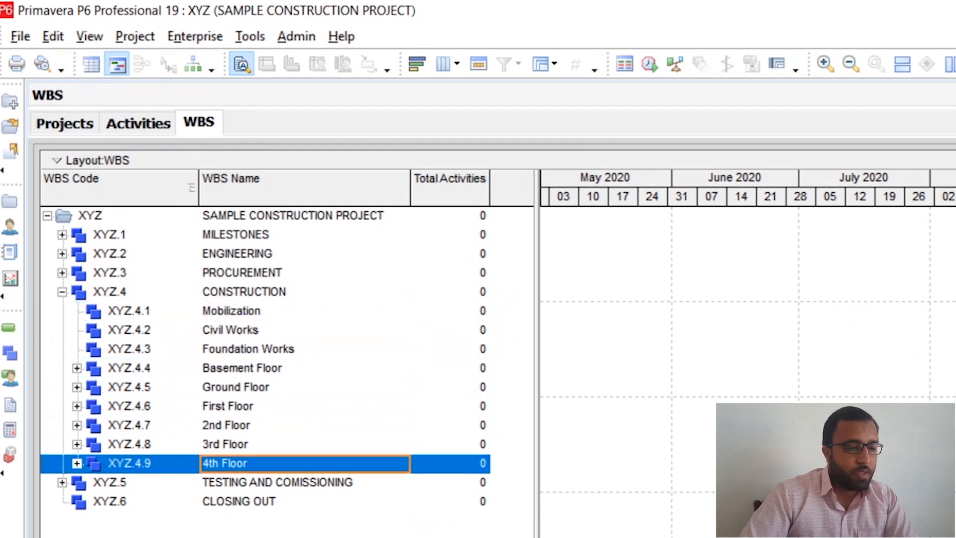
left_click(245, 446)
left_click(233, 465)
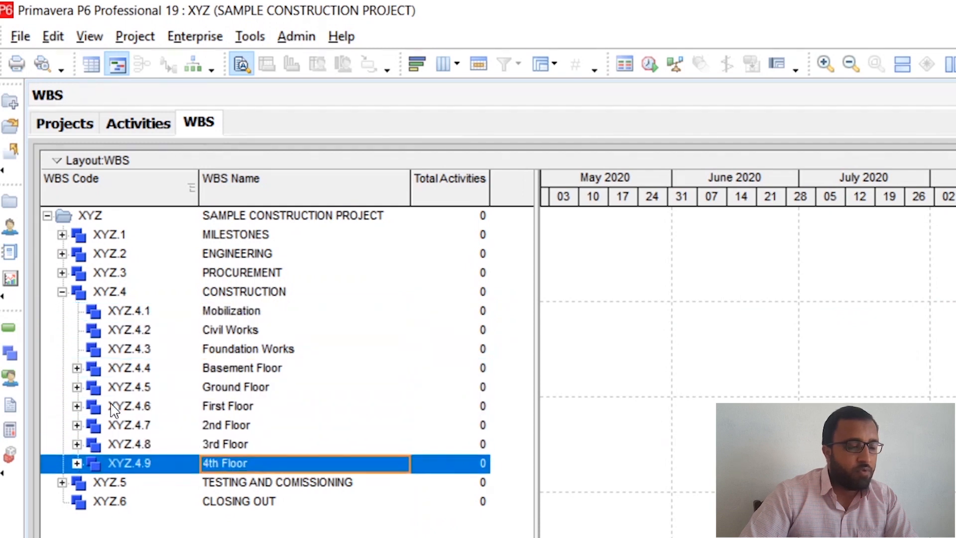
- Switch to the Activities view to see the project's WBS bands from the top-level project downward
left_click(10, 335)
scroll(438, 438, "up", 2)
scroll(429, 436, "up", 10)
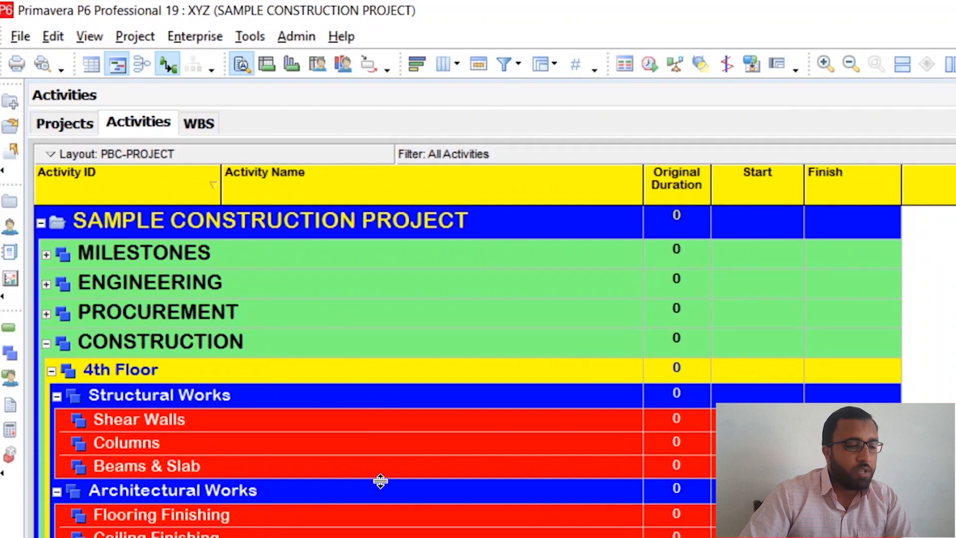
left_click_drag(220, 330, 240, 424)
scroll(240, 426, "up", 1)
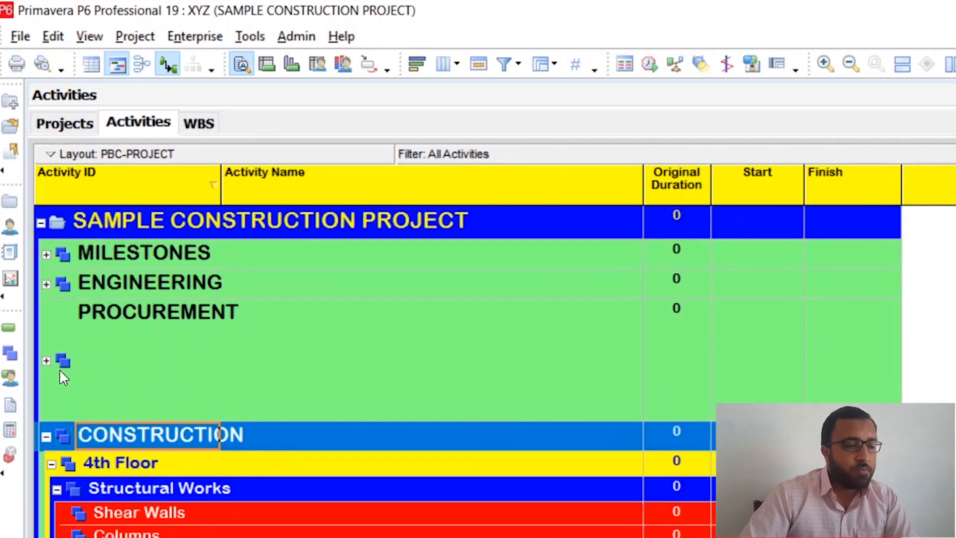
left_click(117, 286)
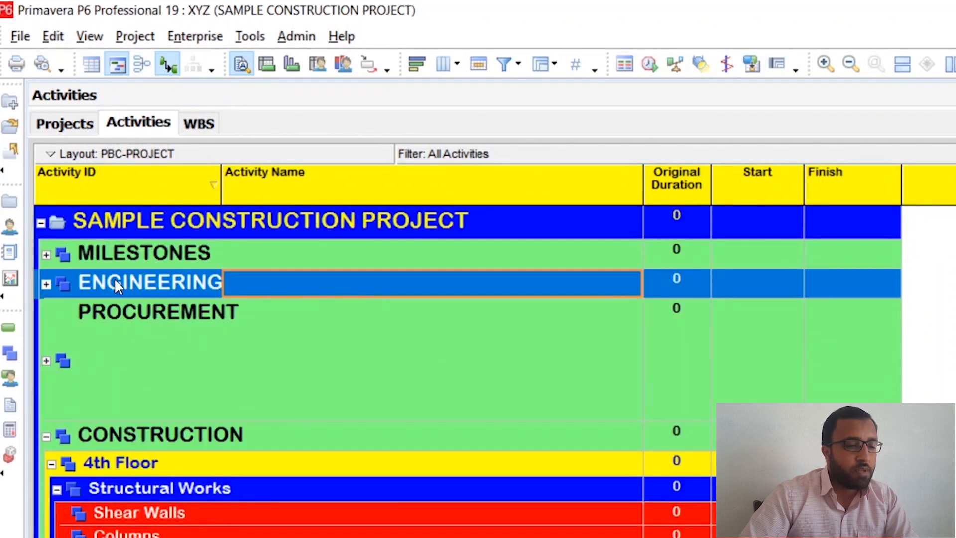
- Expand and collapse all WBS bands in the activity table, leaving only the SAMPLE CONSTRUCTION PROJECT level expanded
right_click(203, 263)
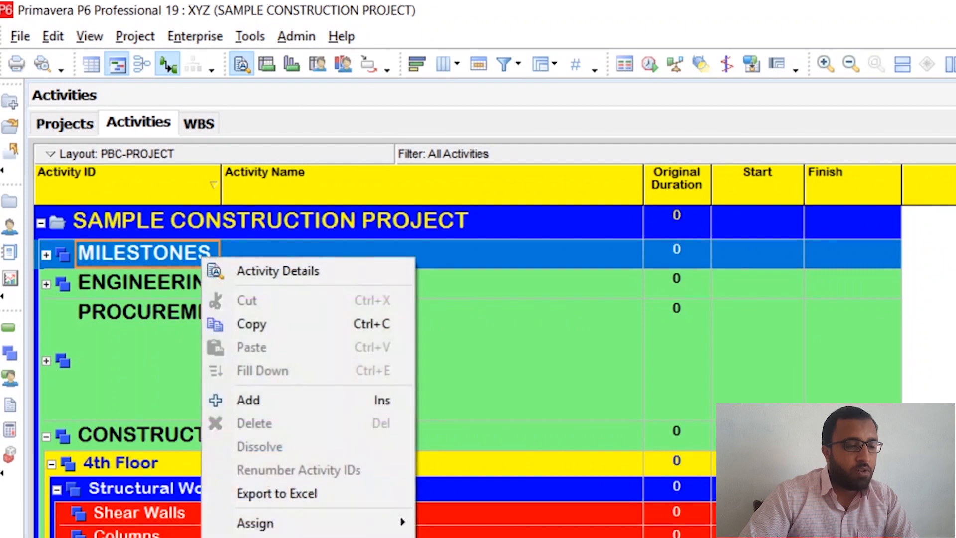
left_click(271, 537)
right_click(184, 365)
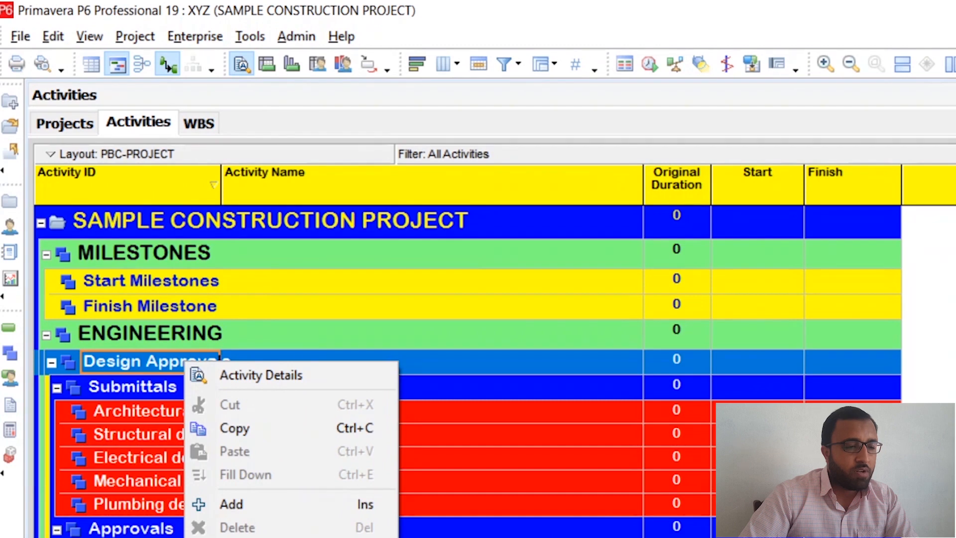
left_click(320, 534)
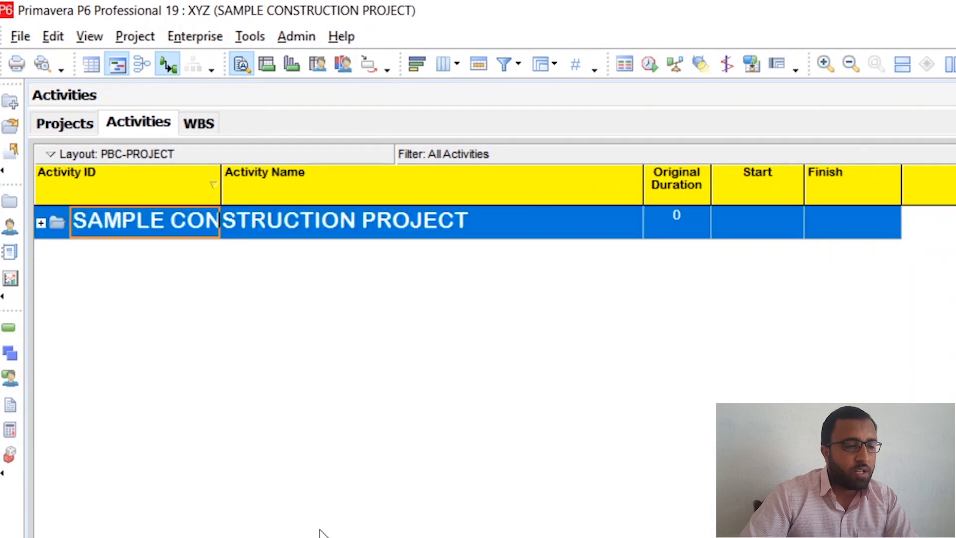
left_click(41, 223)
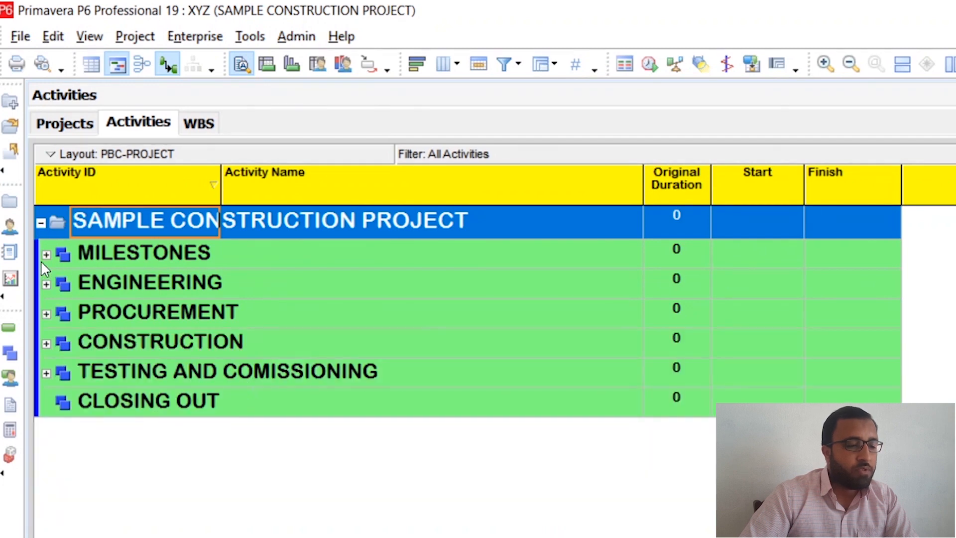
- Expand the MILESTONES band and begin a new activity under Start Milestones
left_click(46, 256)
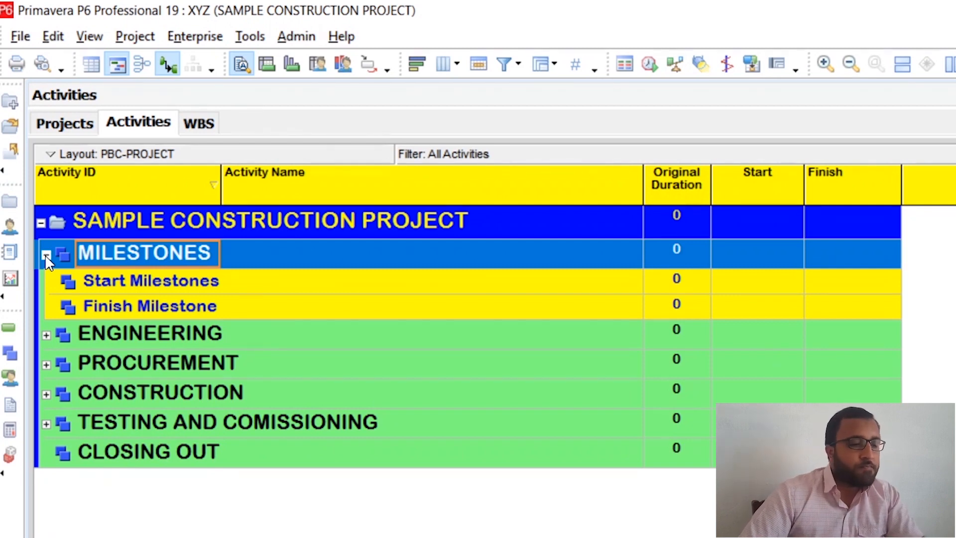
left_click(226, 281)
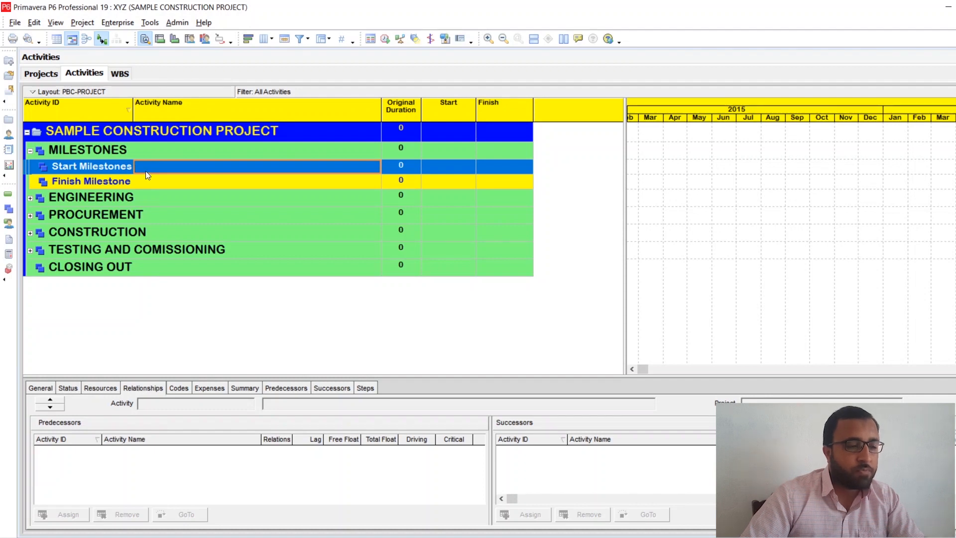
left_click(143, 185)
left_click(148, 169)
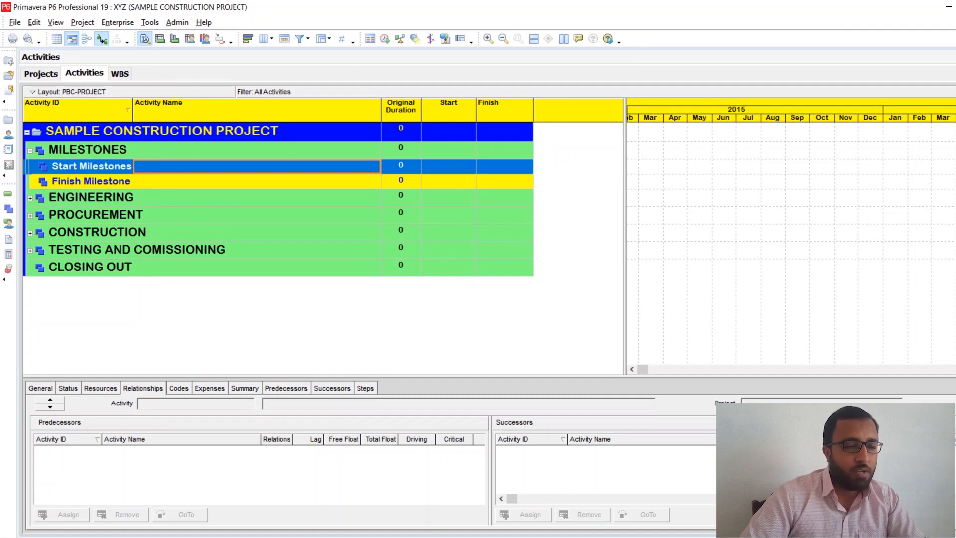
key("Insert")
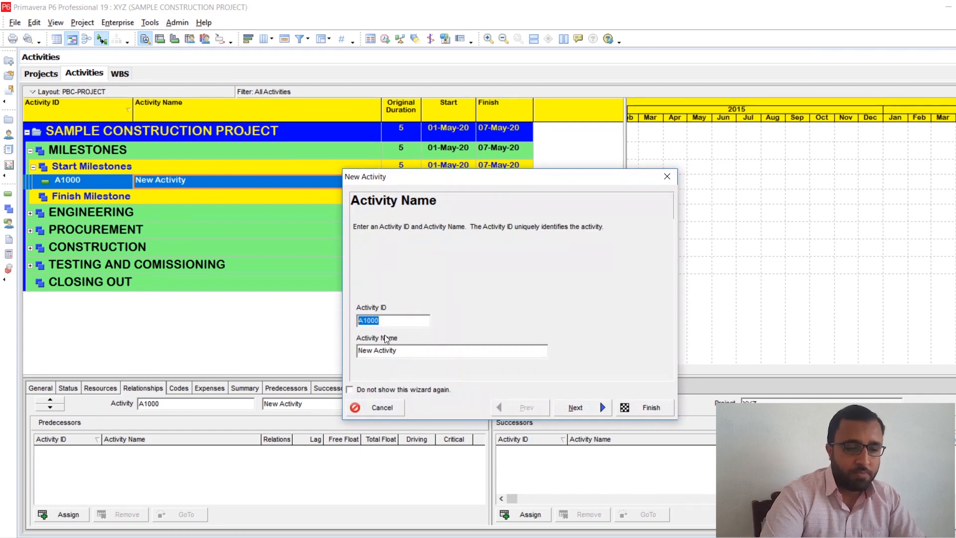
- Set the new activity's ID to STMIL1000
key("BackSpace")
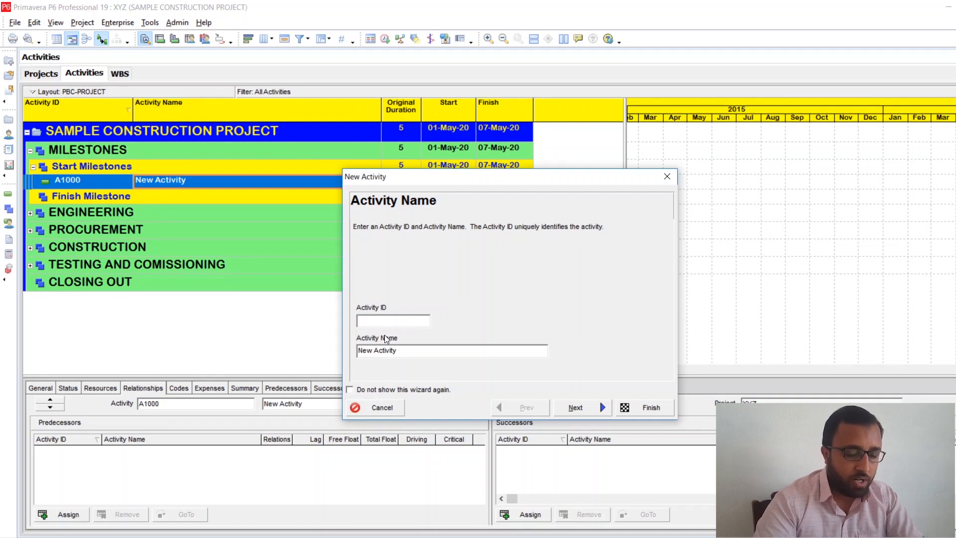
type("ST")
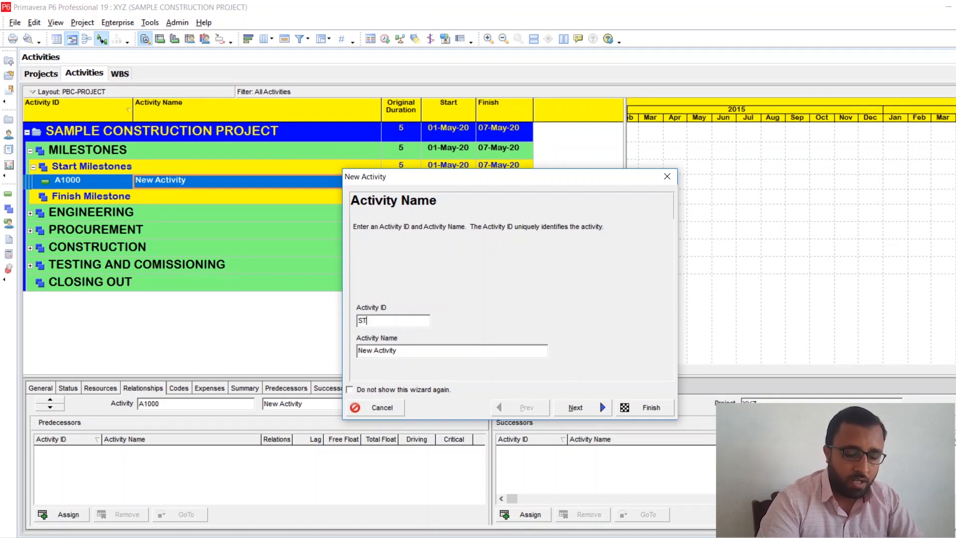
type("MIL")
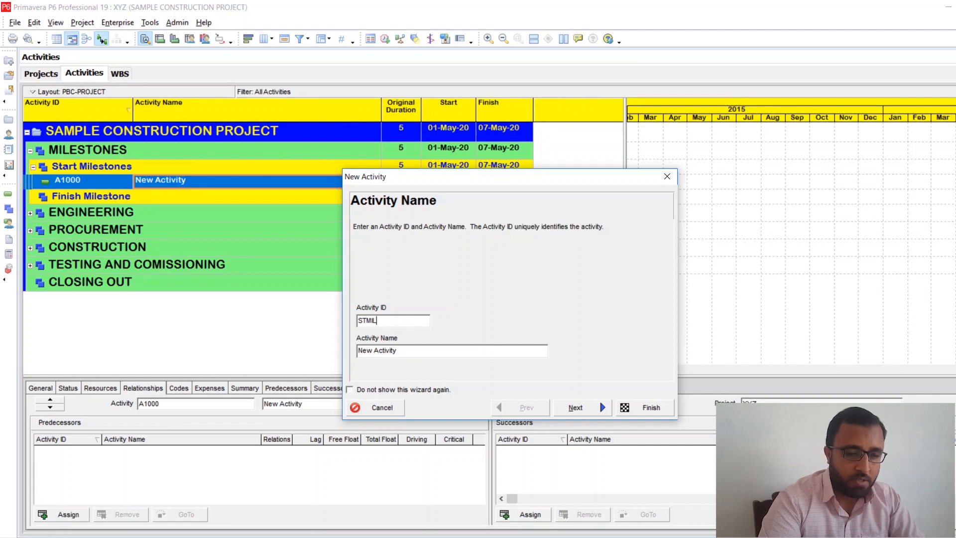
type("-")
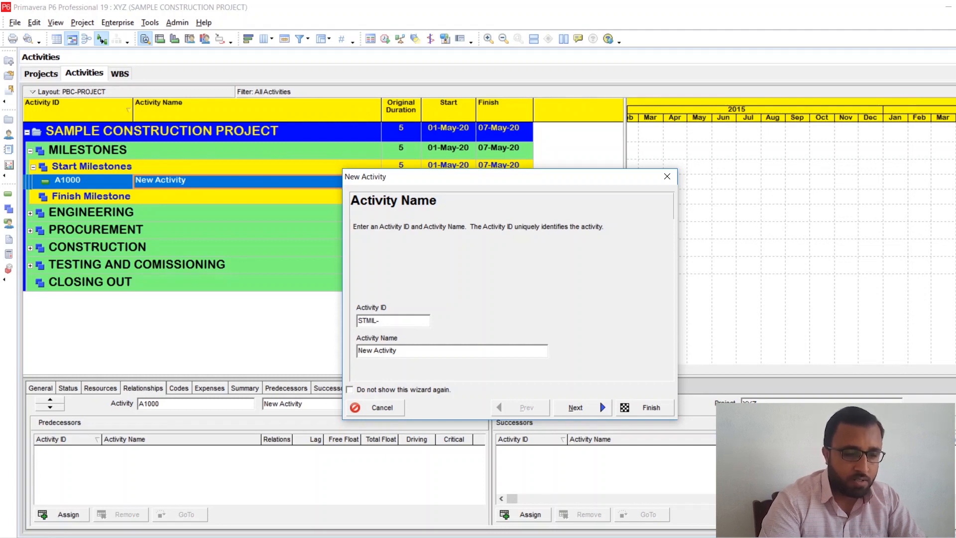
key("BackSpace")
type("1")
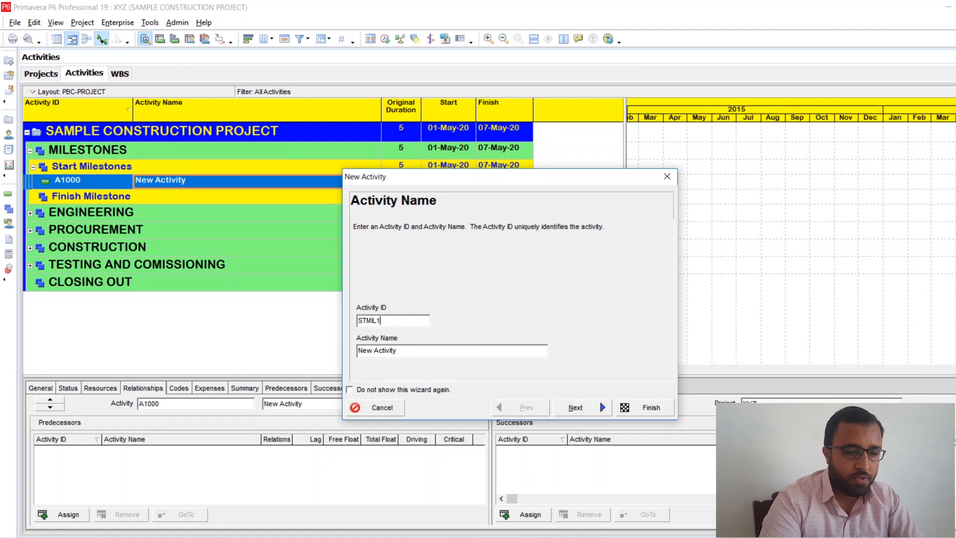
type("000")
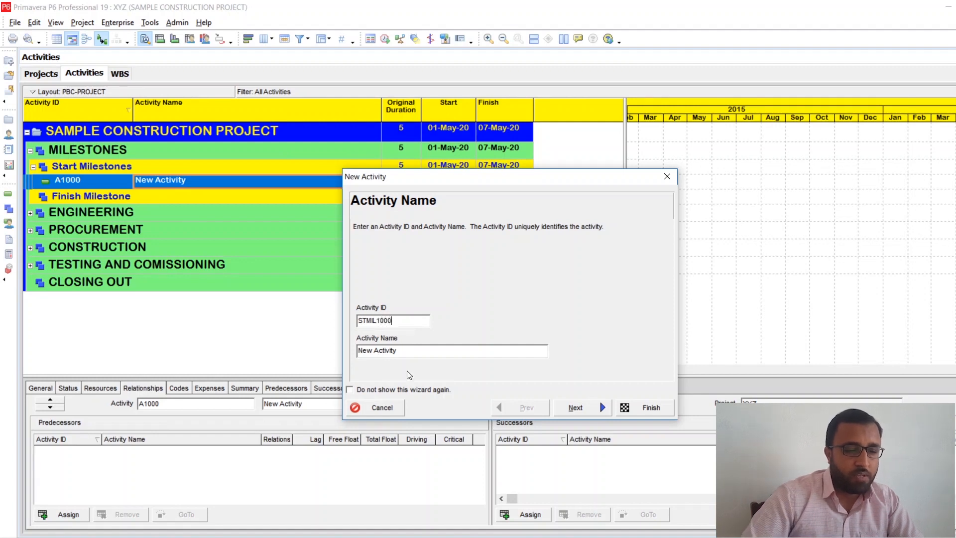
- Name the activity "Start date of Project (NTP)" and finish creating it under the Start Milestones WBS element
left_click_drag(404, 349, 347, 359)
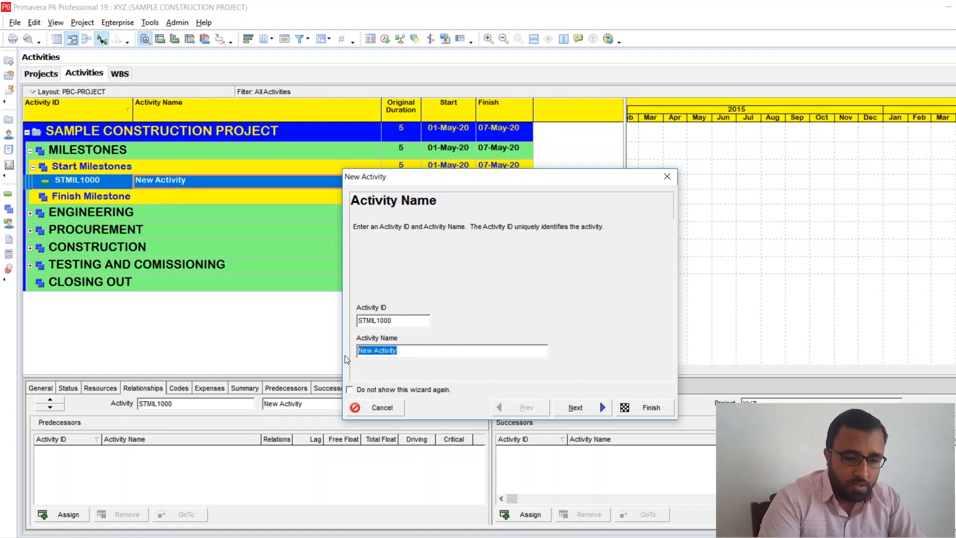
key("BackSpace")
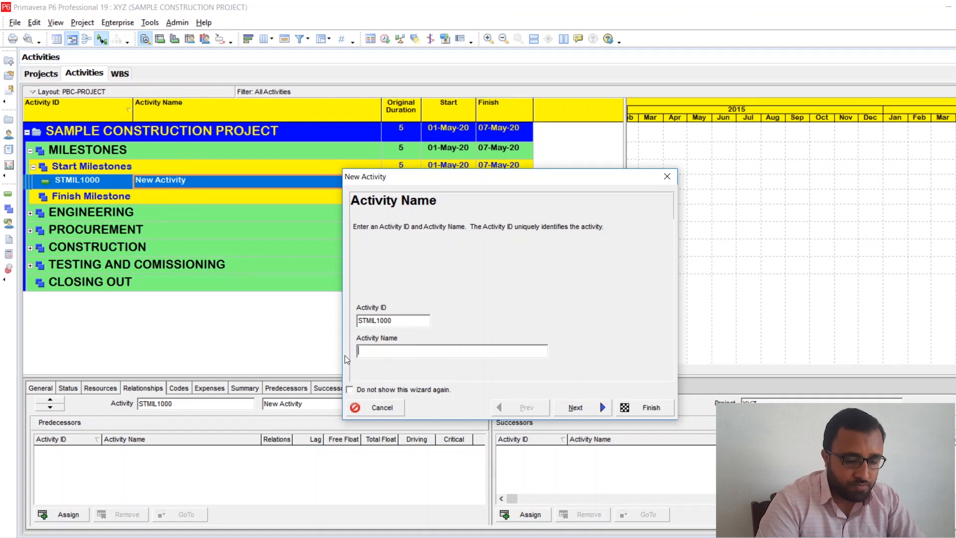
type("S")
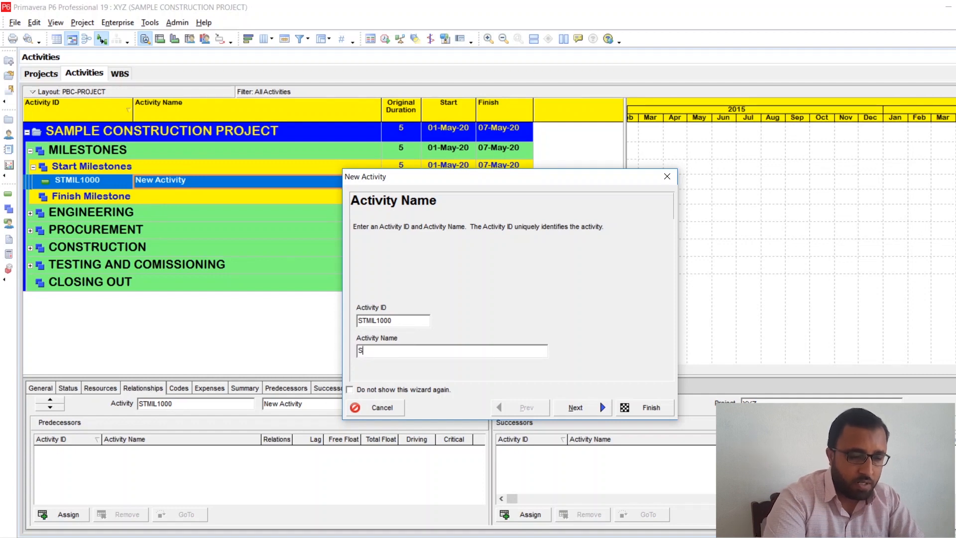
type("tart da")
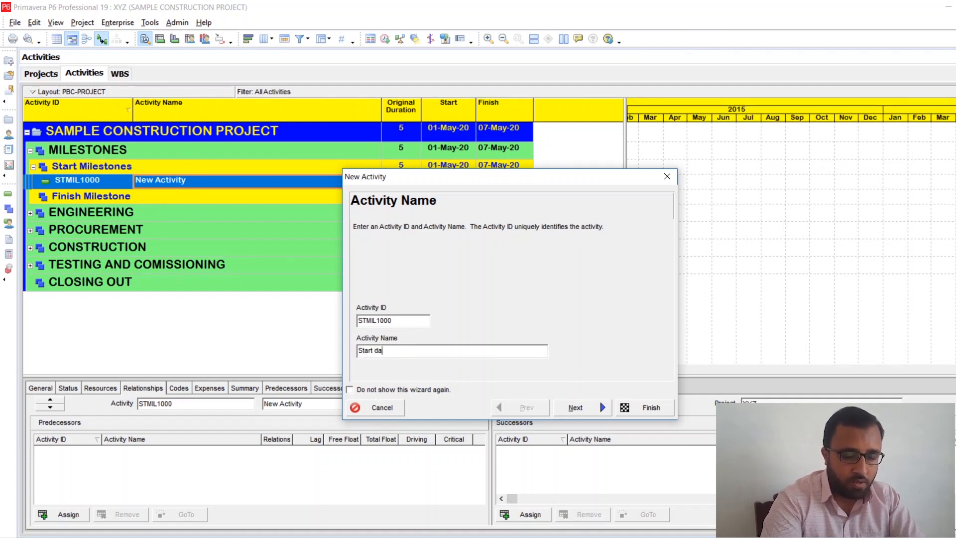
type("te of")
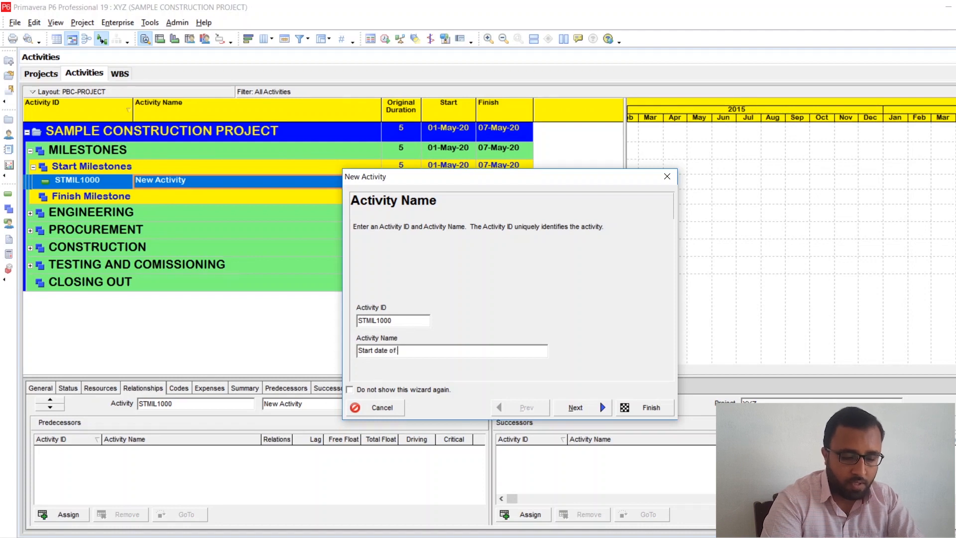
type(" Project")
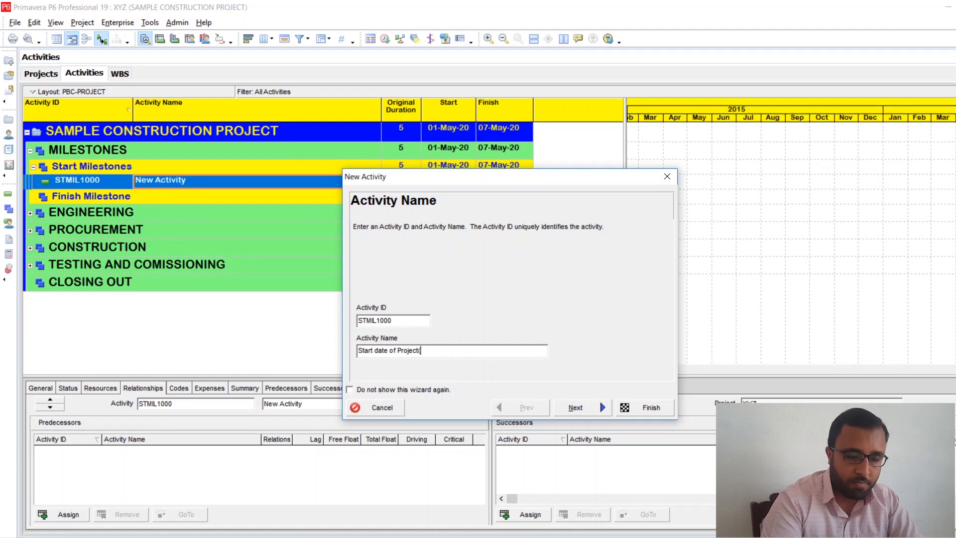
type(" (")
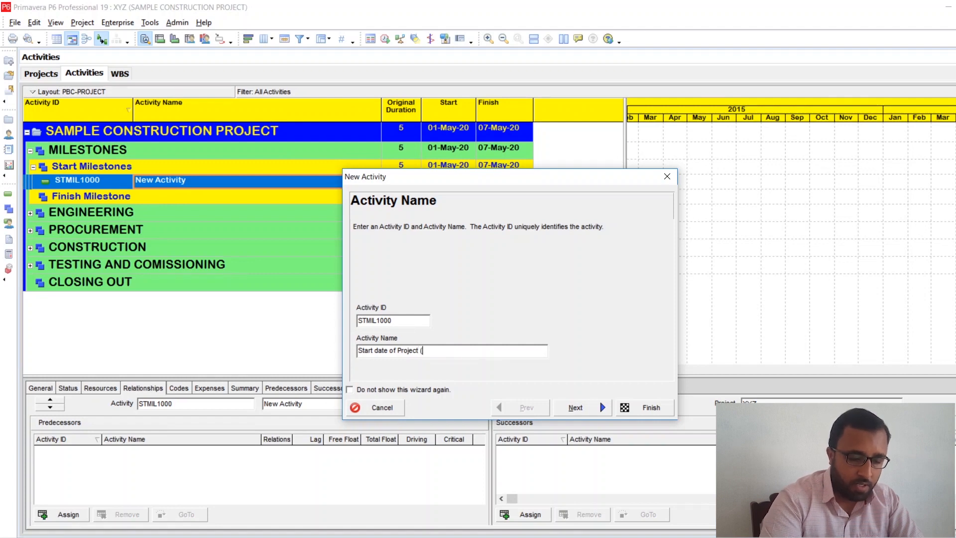
type("NTP)")
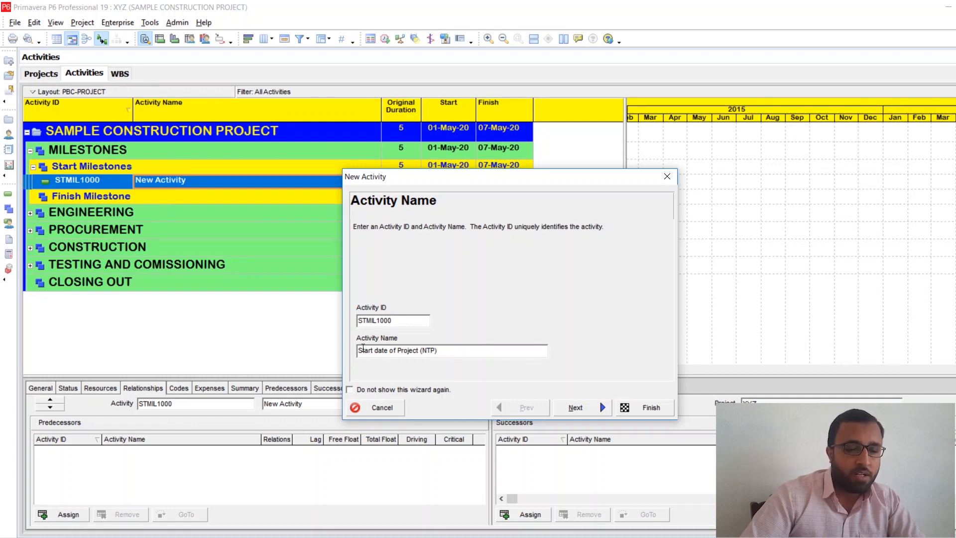
left_click(575, 407)
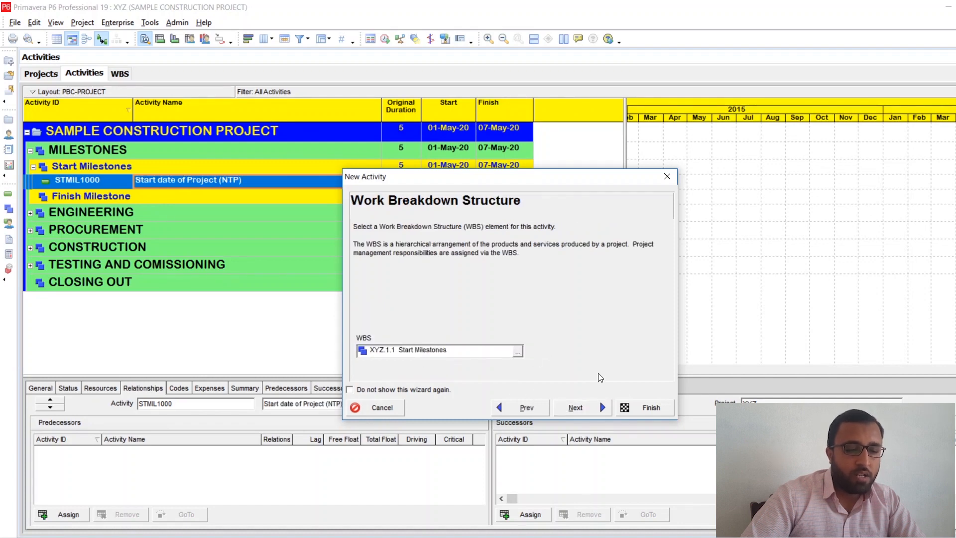
left_click(648, 408)
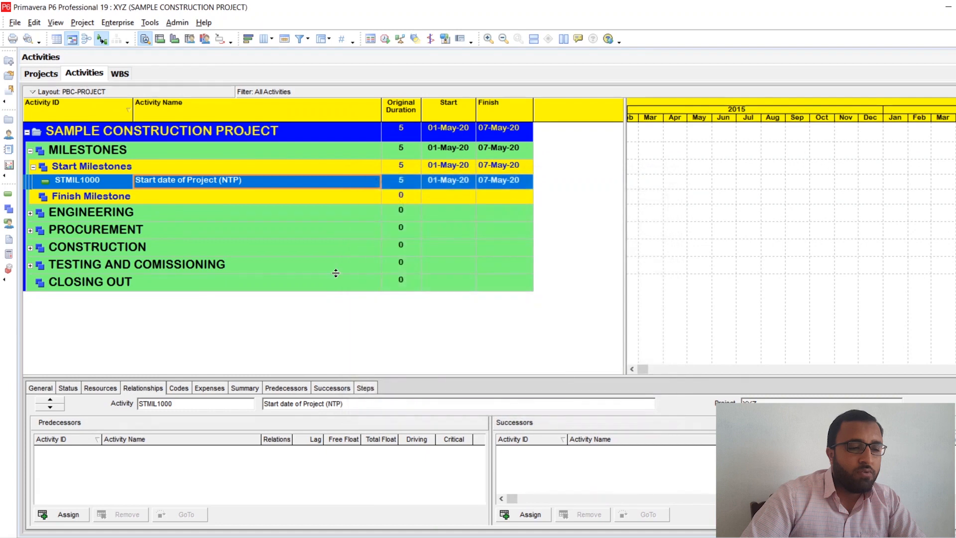
- Examine the new Start date of Project (NTP) activity's row and its original duration
left_click(223, 197)
left_click(223, 187)
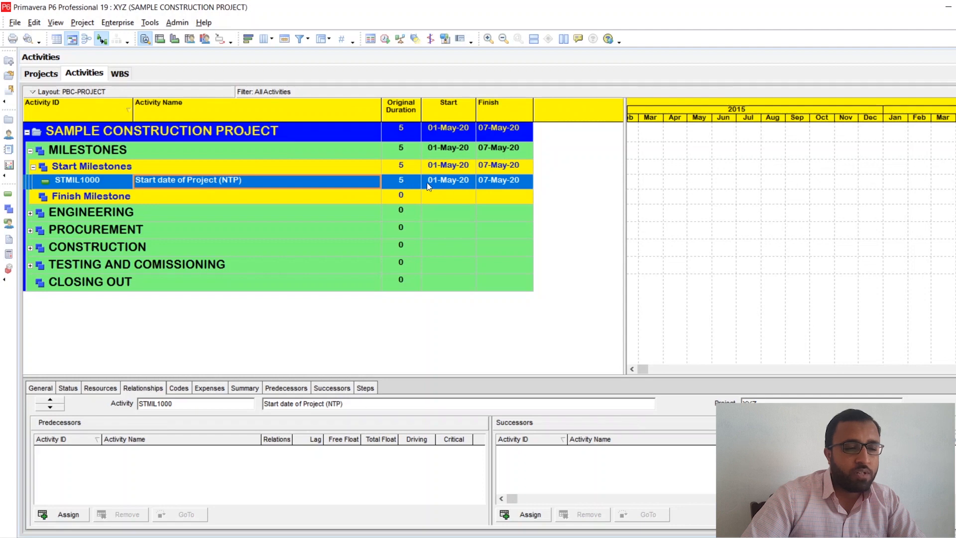
left_click(402, 182)
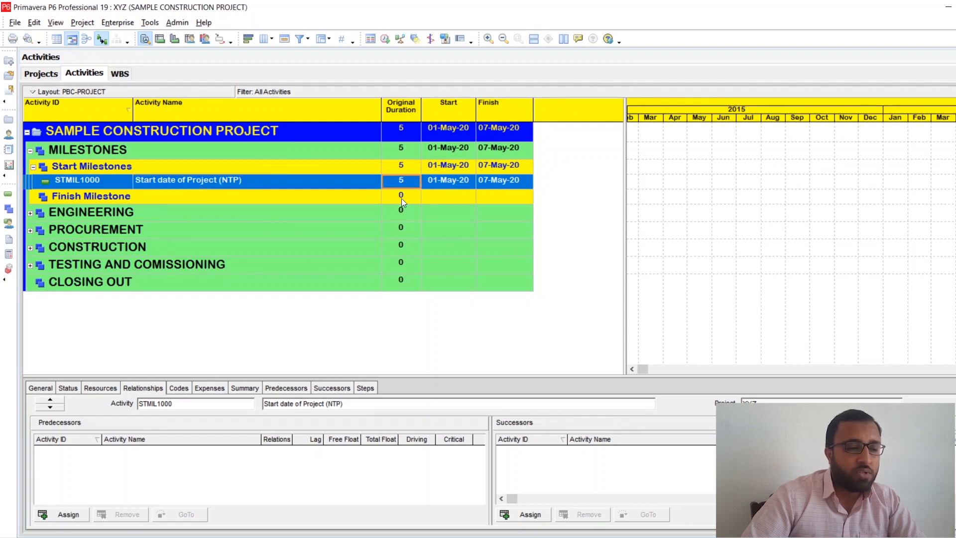
left_click(401, 198)
left_click(405, 183)
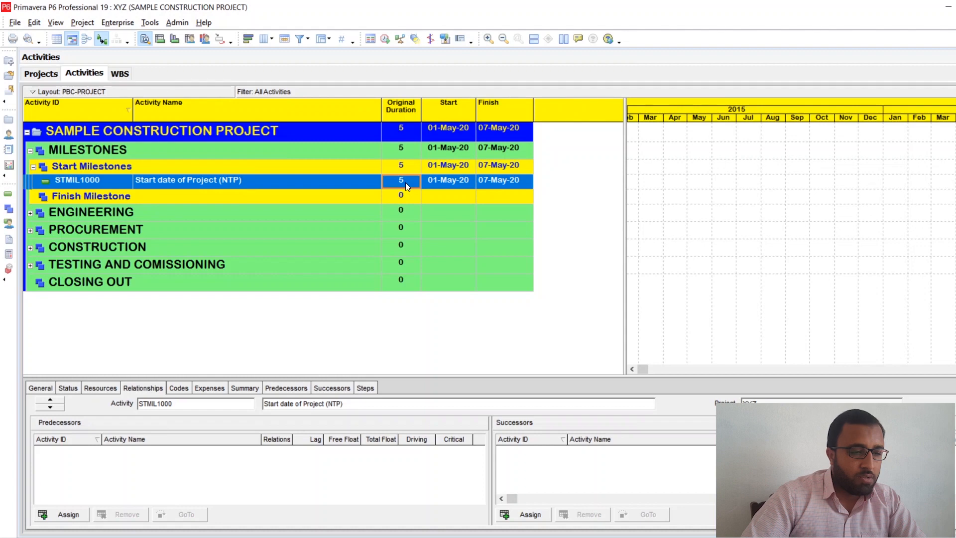
left_click(269, 183)
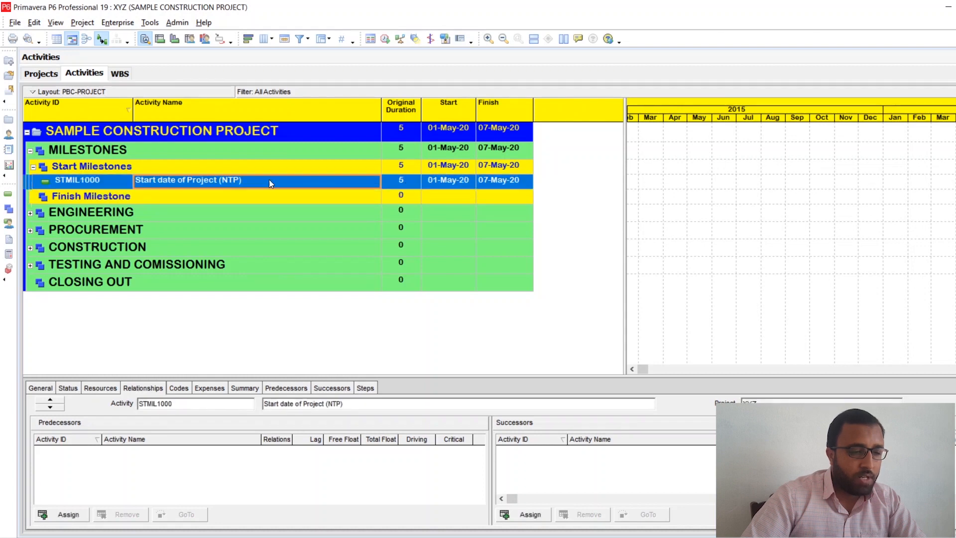
left_click(170, 198)
left_click(174, 184)
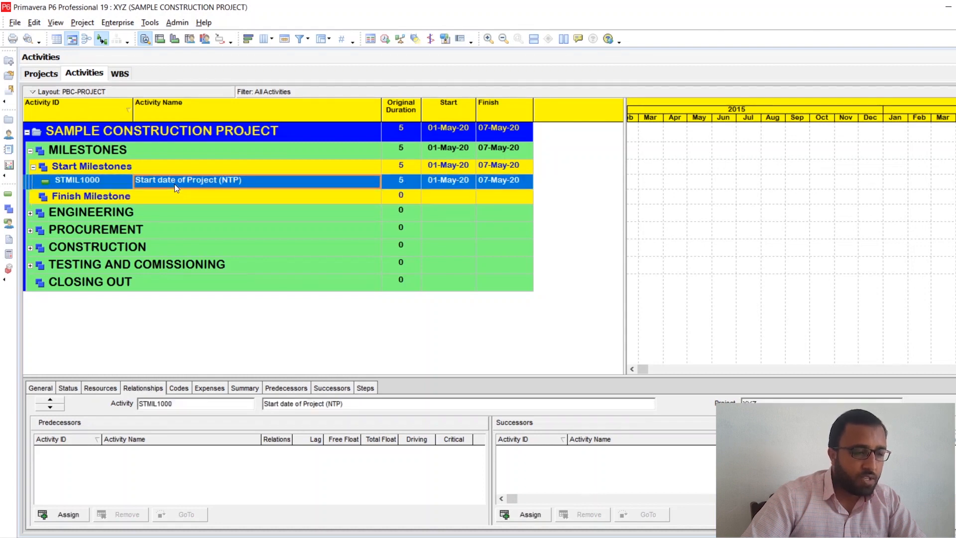
left_click(202, 194)
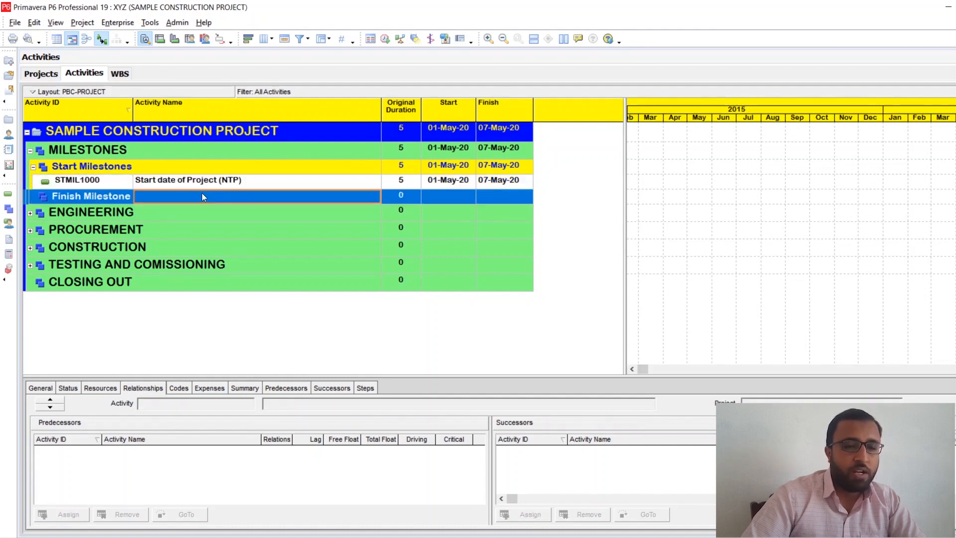
left_click(202, 184)
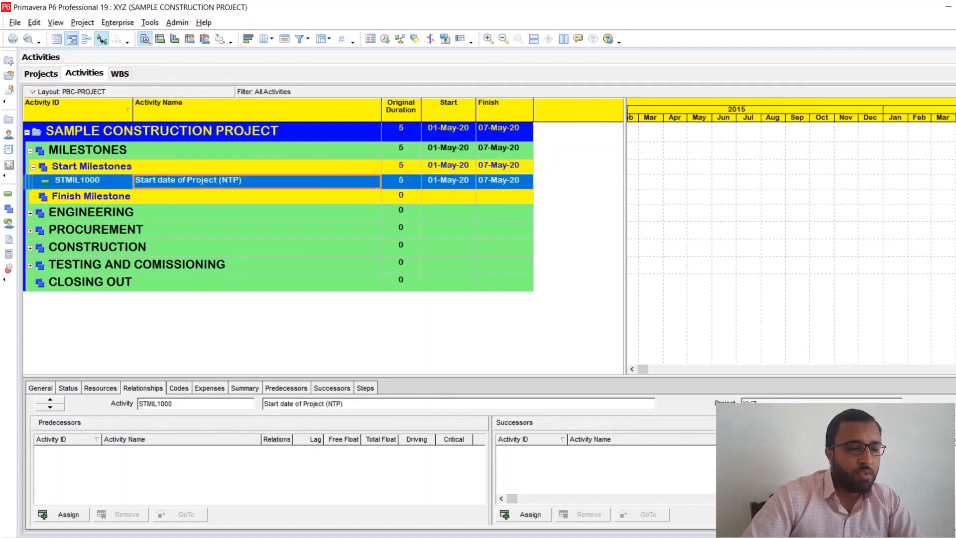
key("Insert")
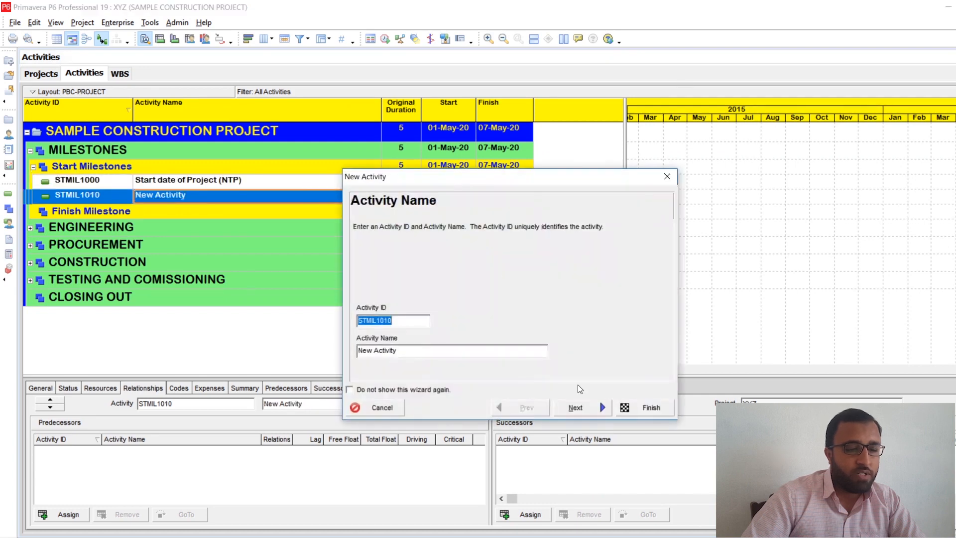
left_click(665, 177)
left_click(267, 196)
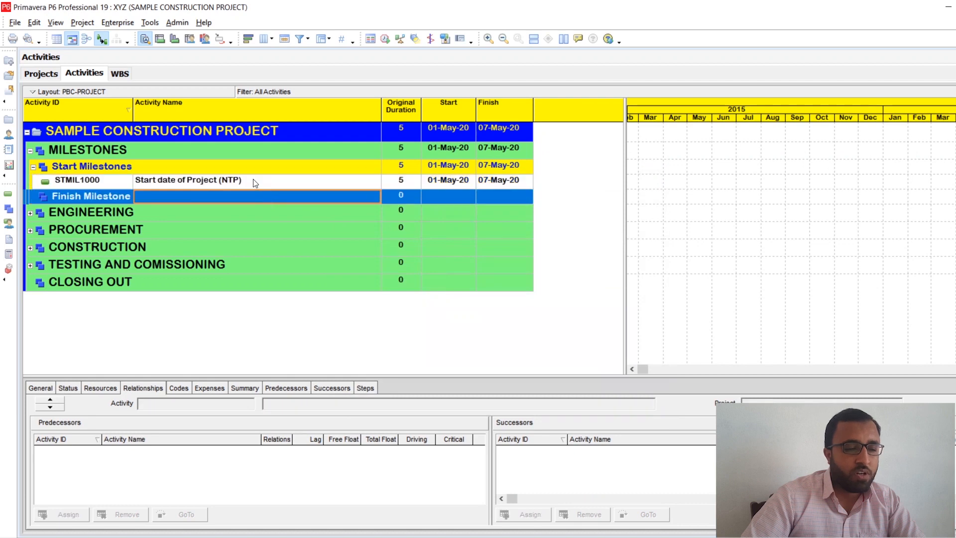
left_click(255, 182)
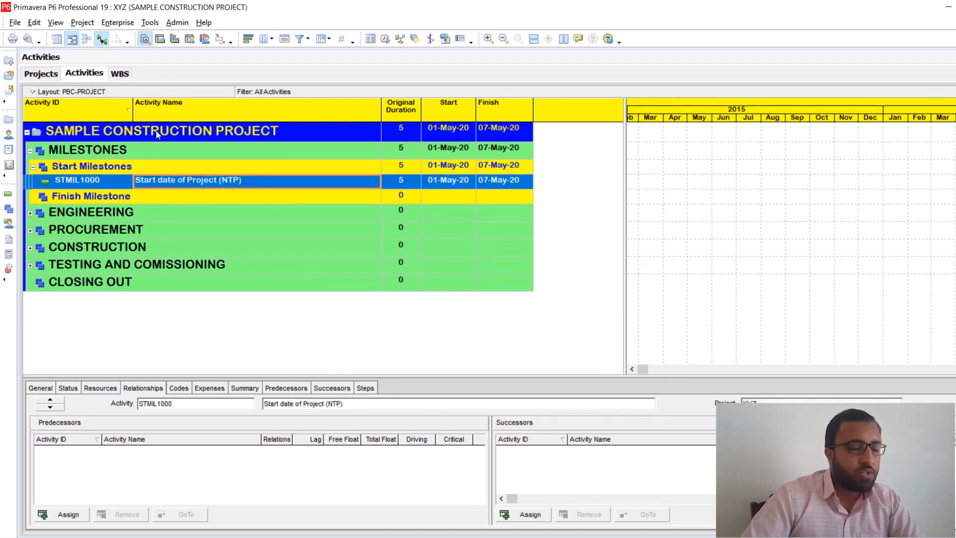
- Turn off the New Activity Wizard in the user preferences' assistance settings and select the Start date of Project (NTP) activity
left_click(33, 23)
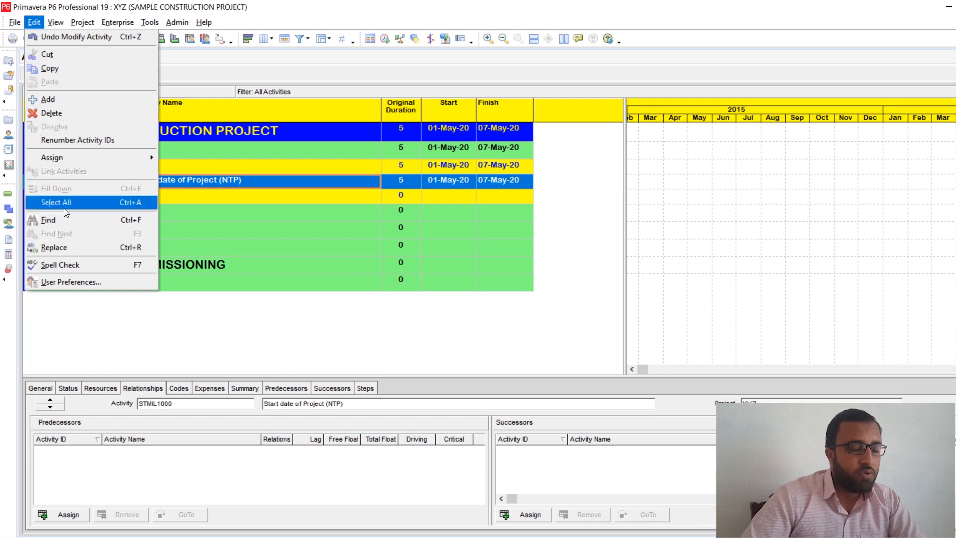
left_click(58, 280)
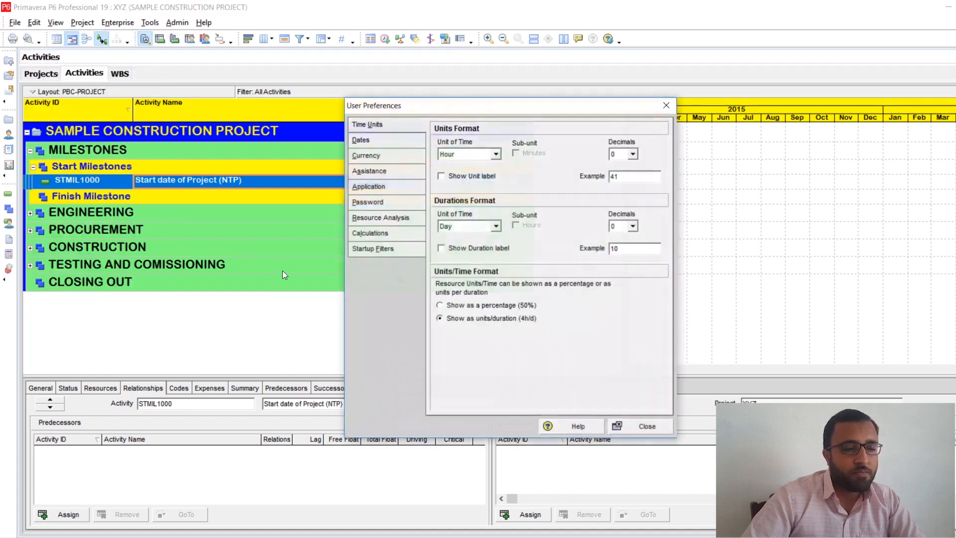
left_click(387, 170)
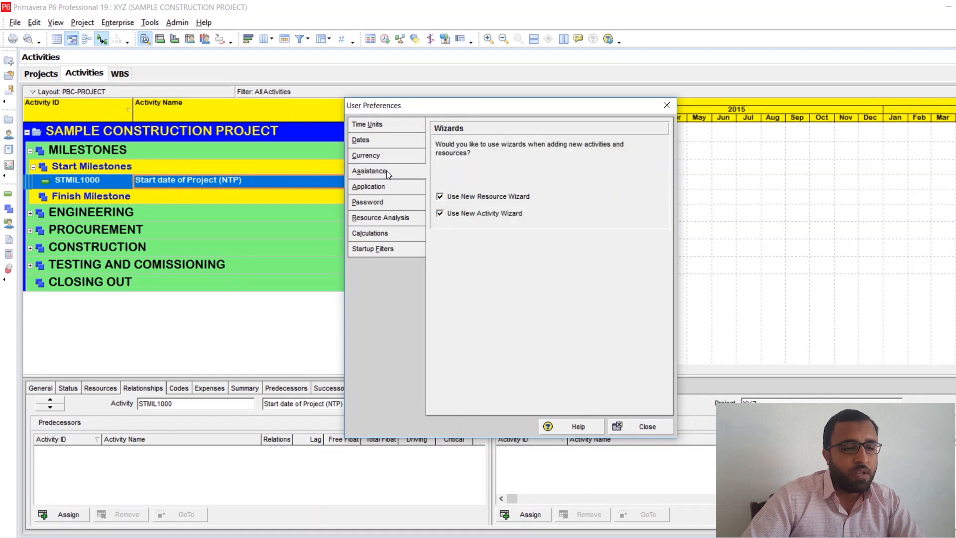
left_click(449, 214)
left_click(653, 426)
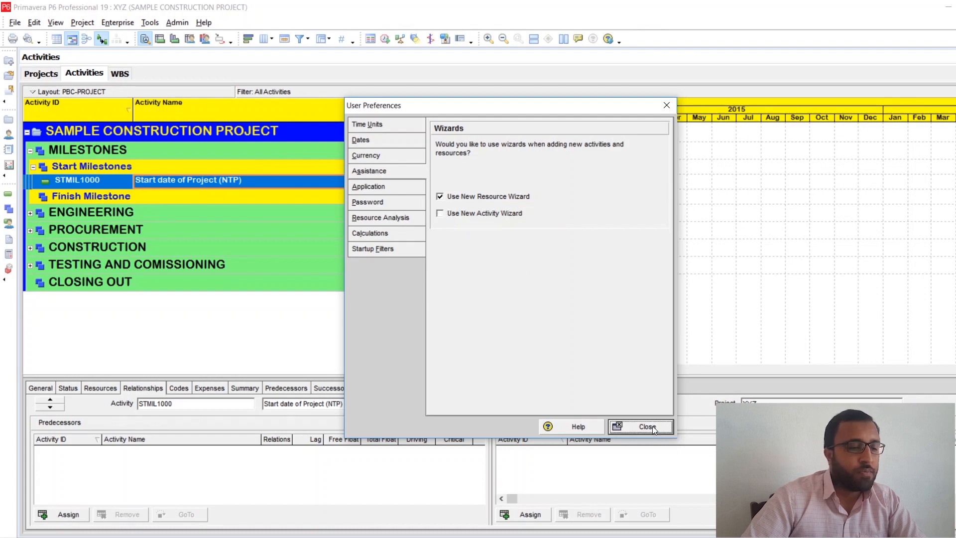
left_click(236, 195)
left_click(237, 184)
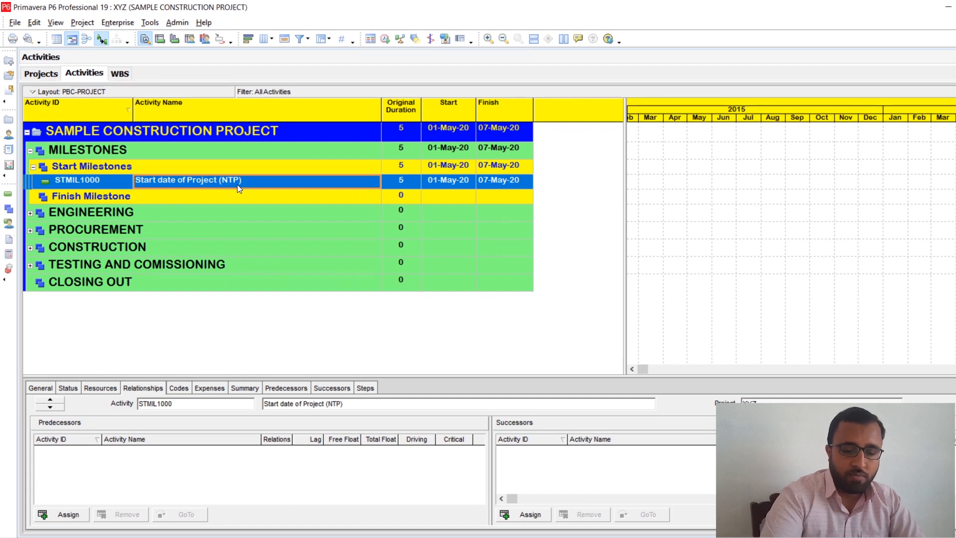
- Add a second activity under the Start Milestones WBS element and compare its ID with that of the activity above
key("Insert")
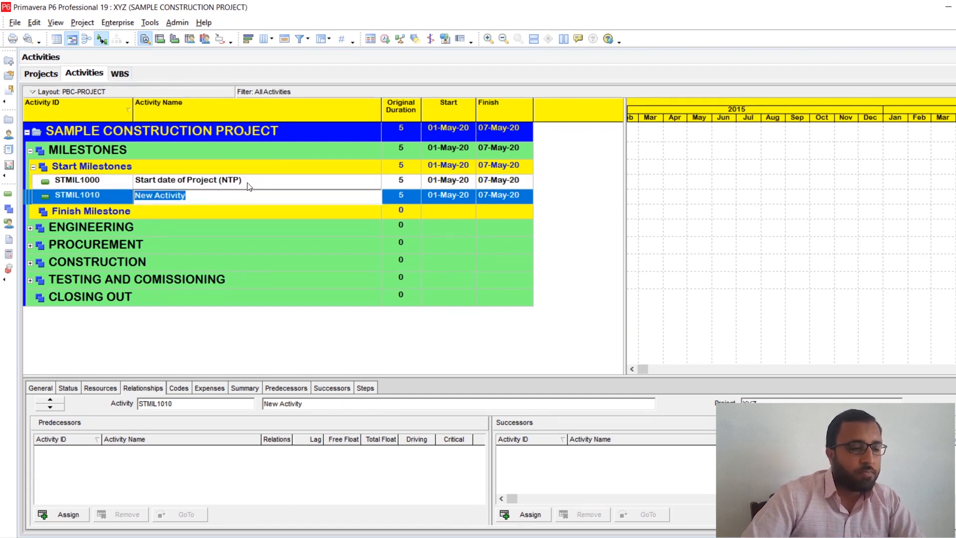
left_click(87, 199)
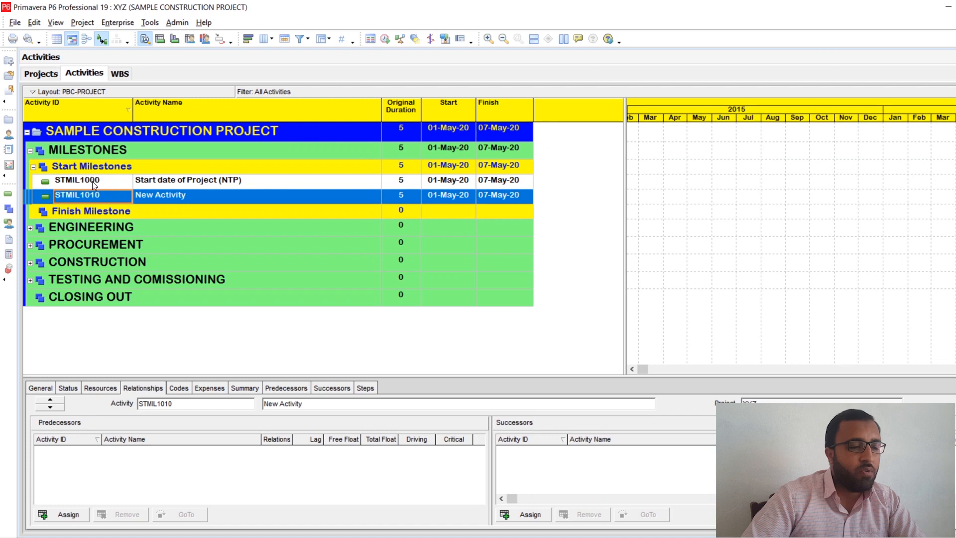
left_click(91, 181)
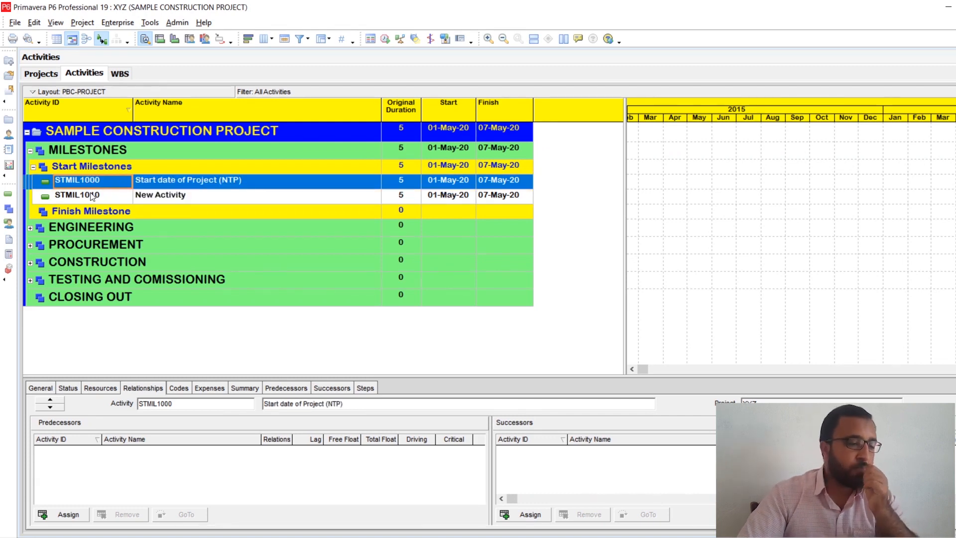
left_click(91, 196)
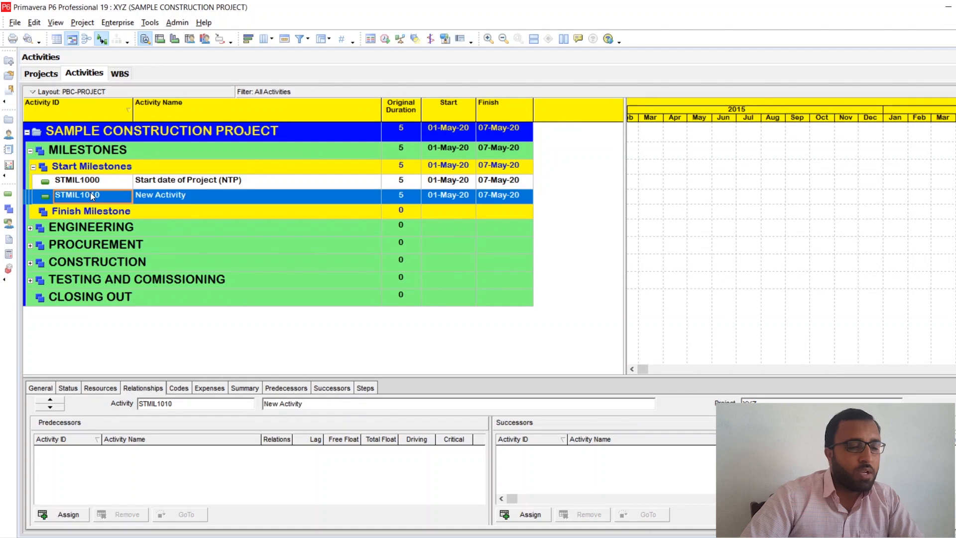
- Name the new activity under Start Milestones "Start of Architectural Works"
left_click(165, 200)
left_click_drag(197, 197, 119, 194)
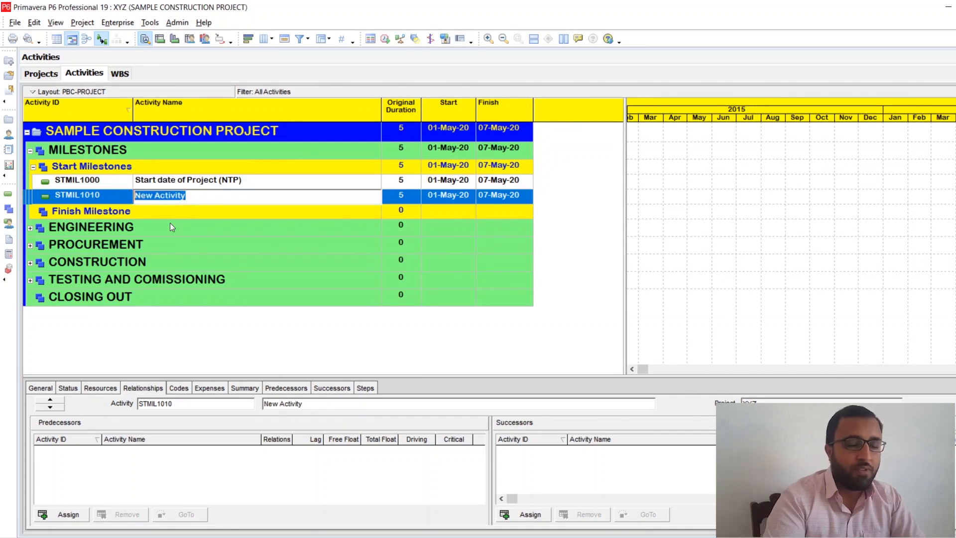
key("BackSpace")
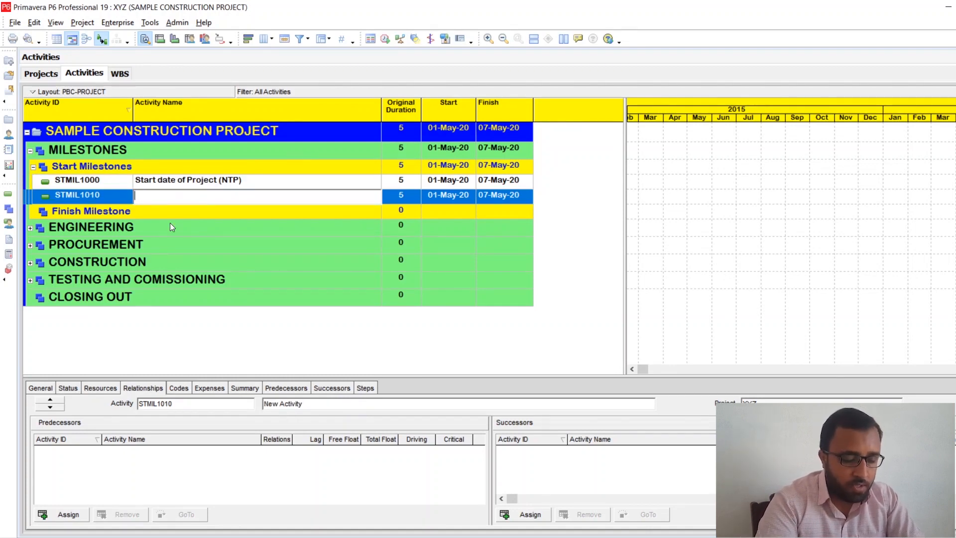
type("Star")
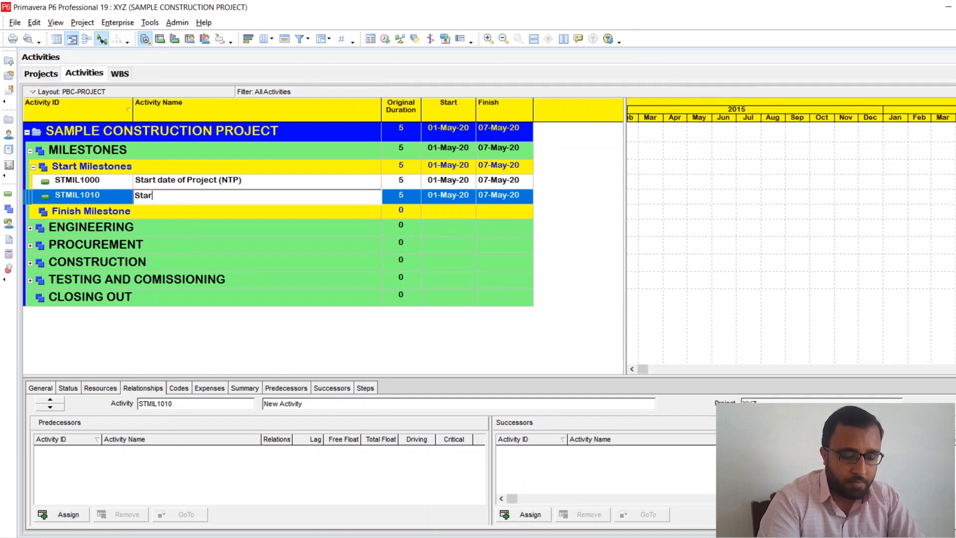
type("t of ")
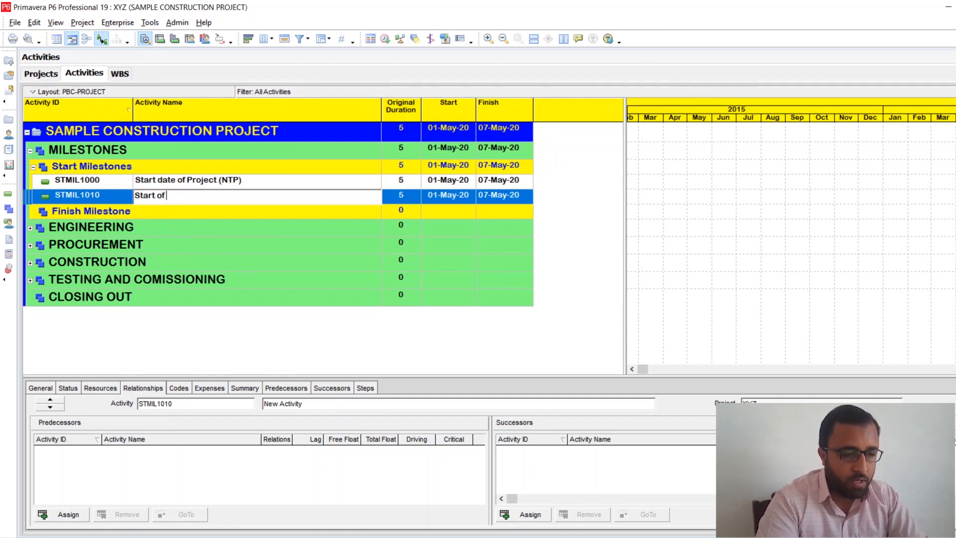
type("Arc")
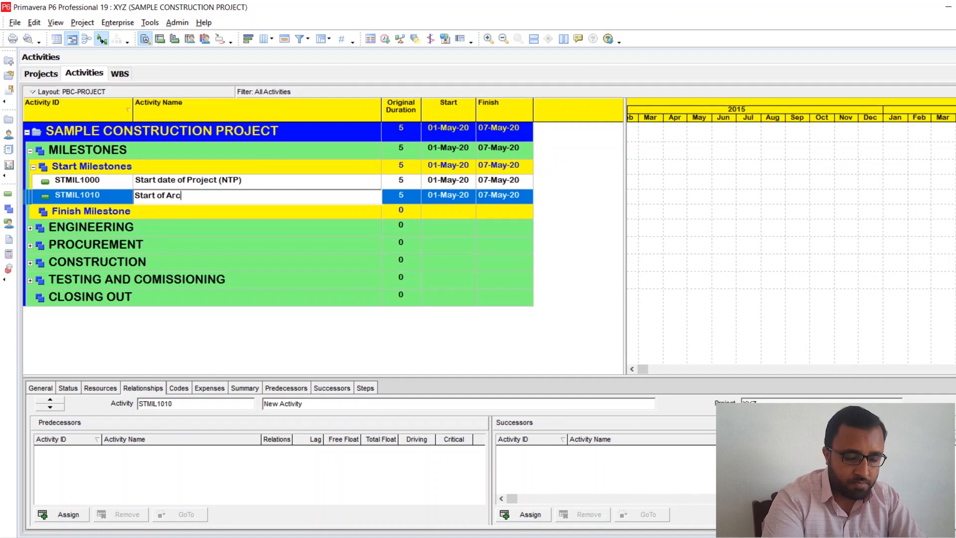
type("hitect")
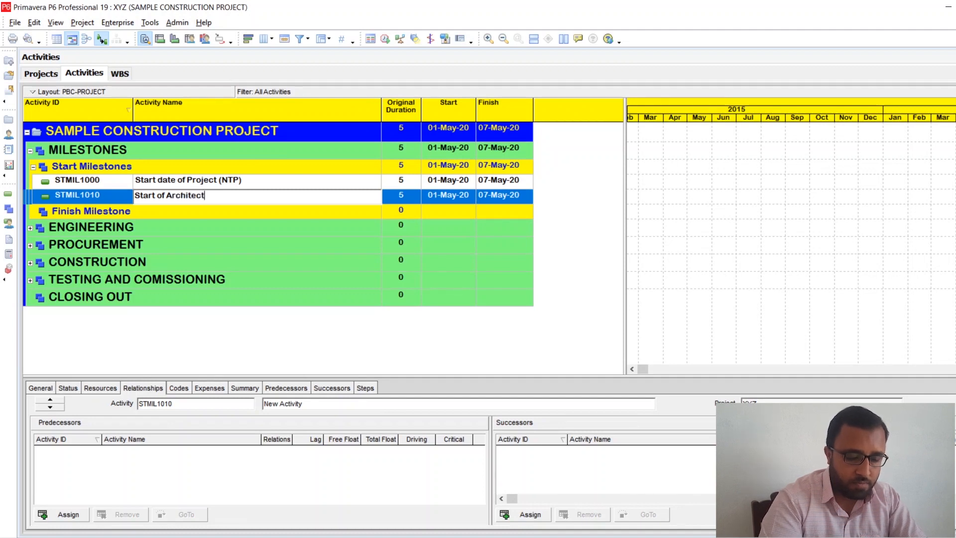
type("ural Works")
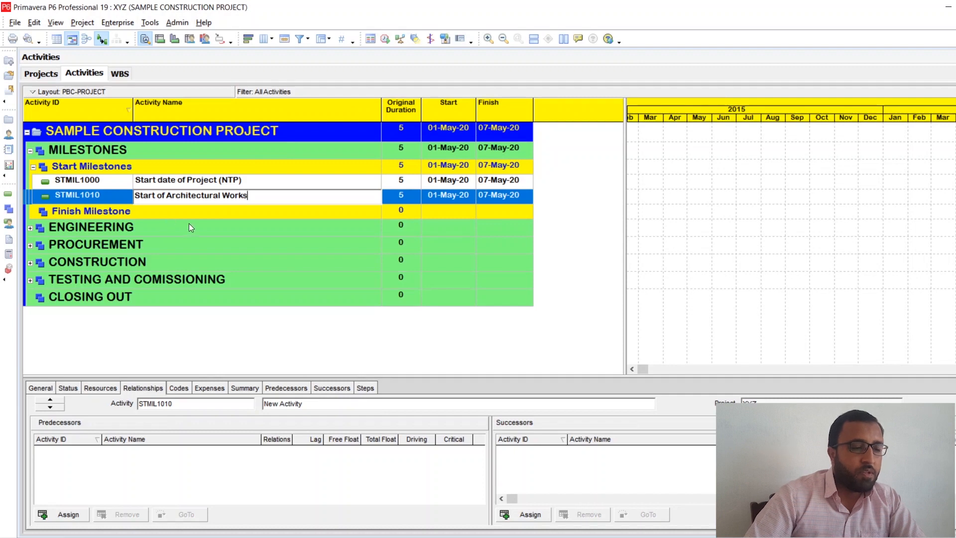
left_click(202, 213)
left_click(196, 198)
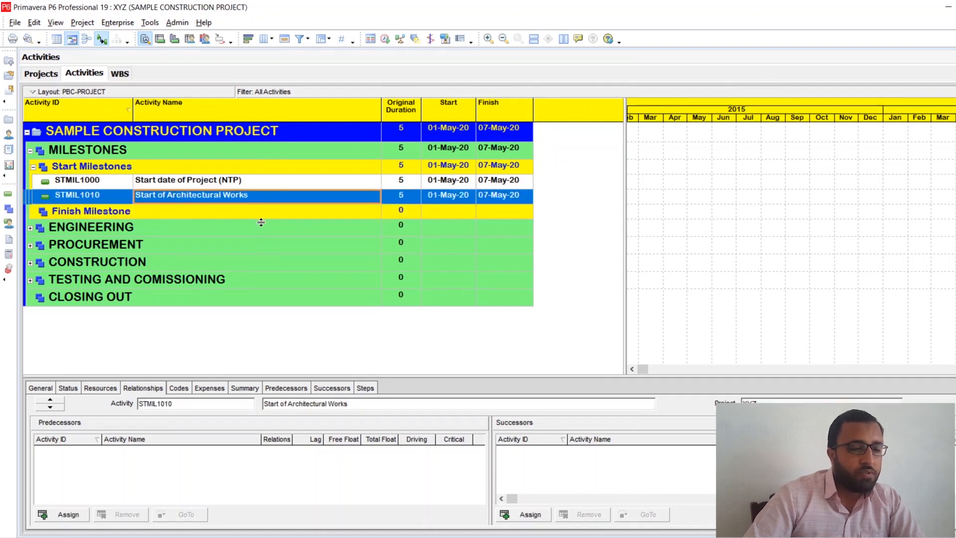
- Add an activity named "Finish date of project" under the Finish Milestone WBS element
left_click(273, 213)
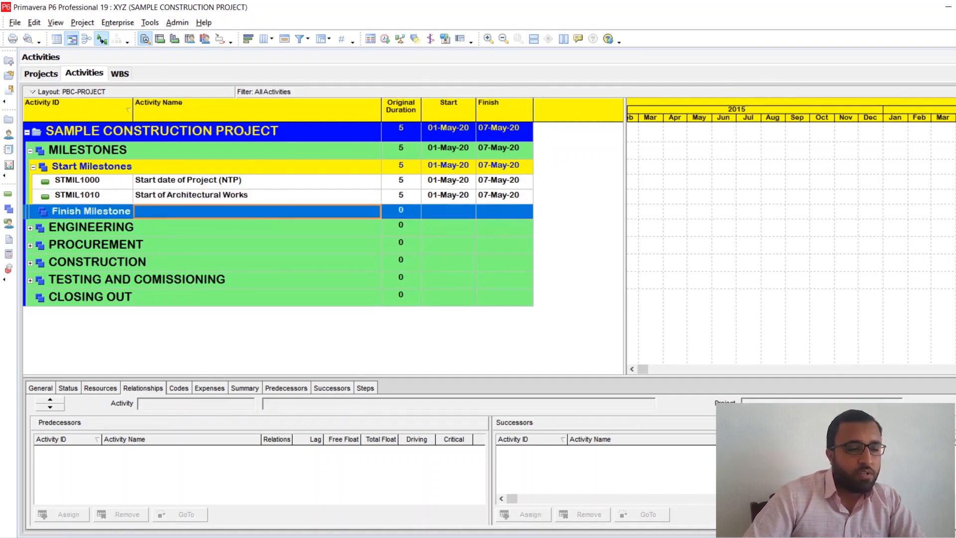
key("Insert")
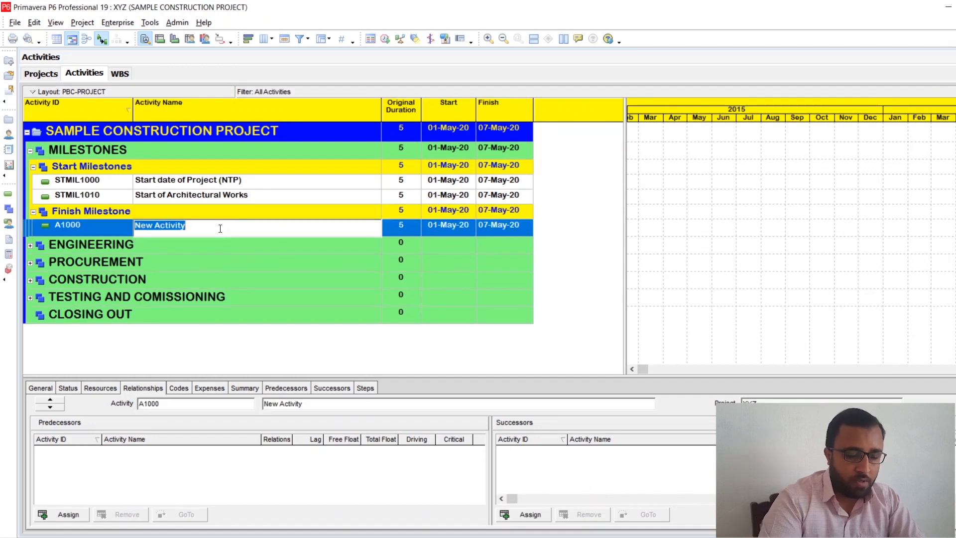
type("Fini")
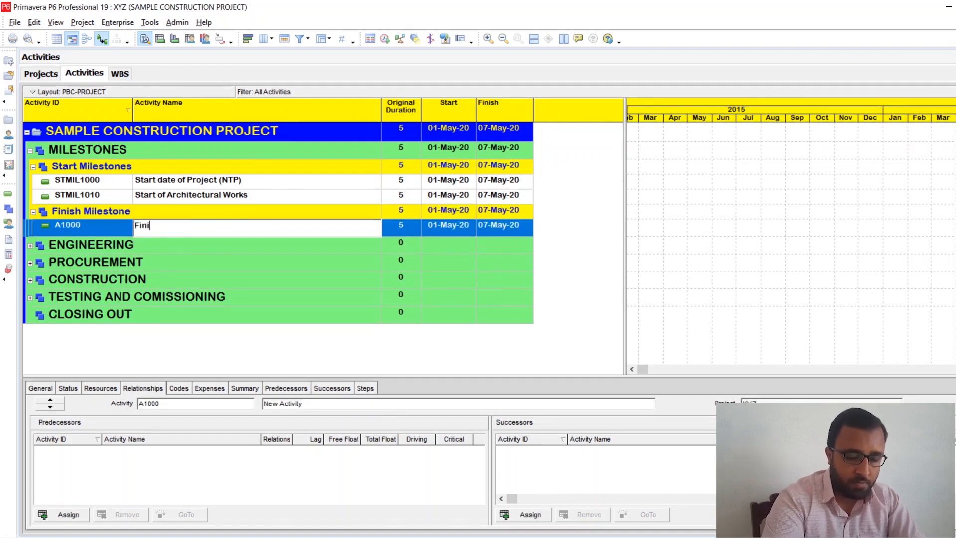
type("sh date ")
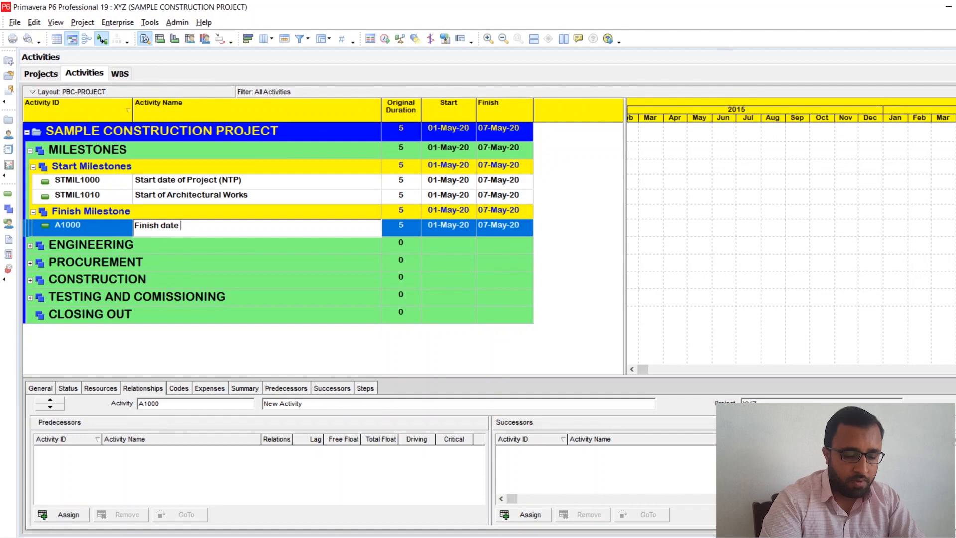
type("of pro")
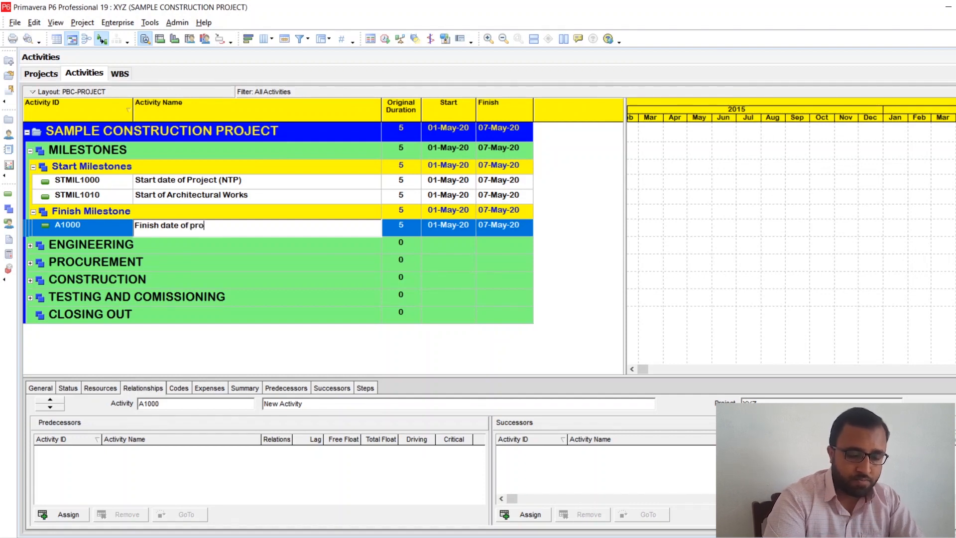
type("ject")
key("Return")
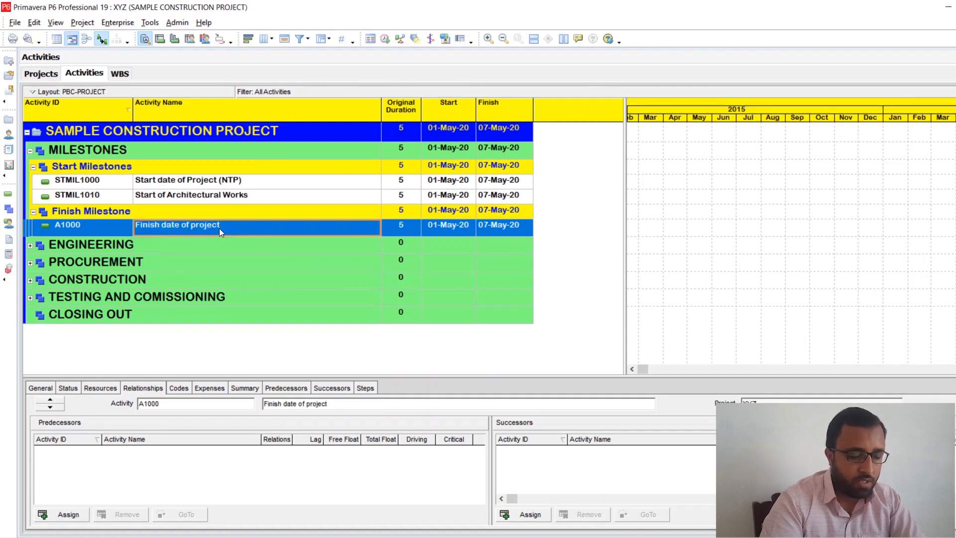
- Add a second activity named "Finishing 4th Floor Slab" under the Finish Milestone WBS element
key("Insert")
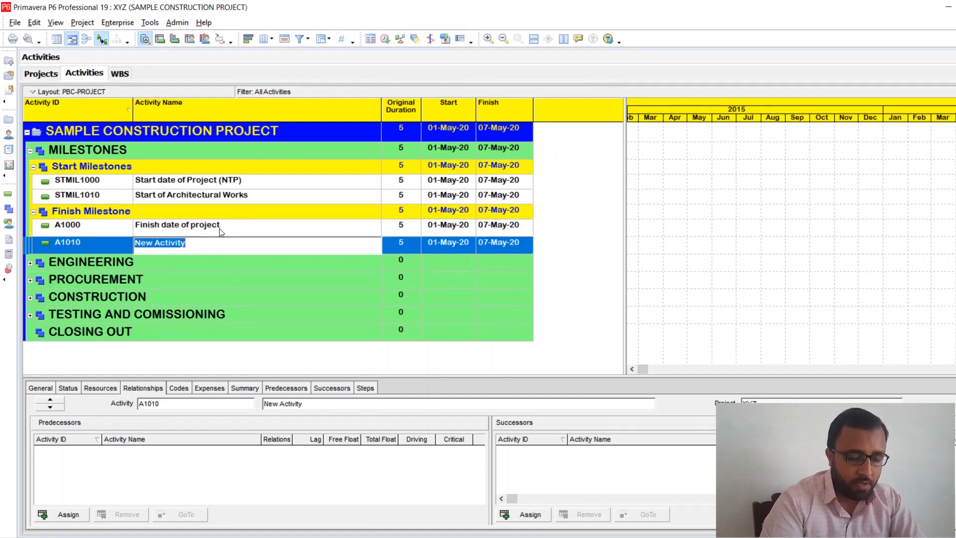
type("F")
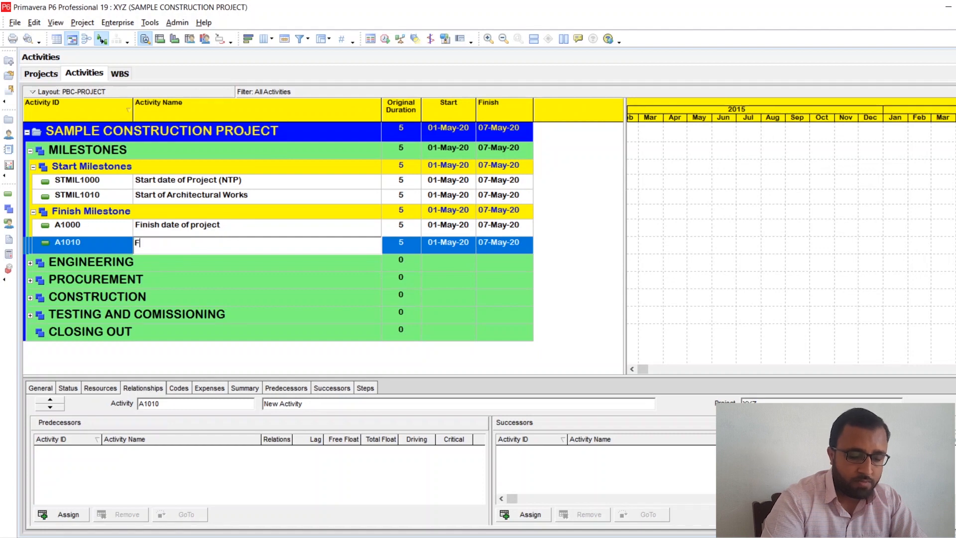
type("inish")
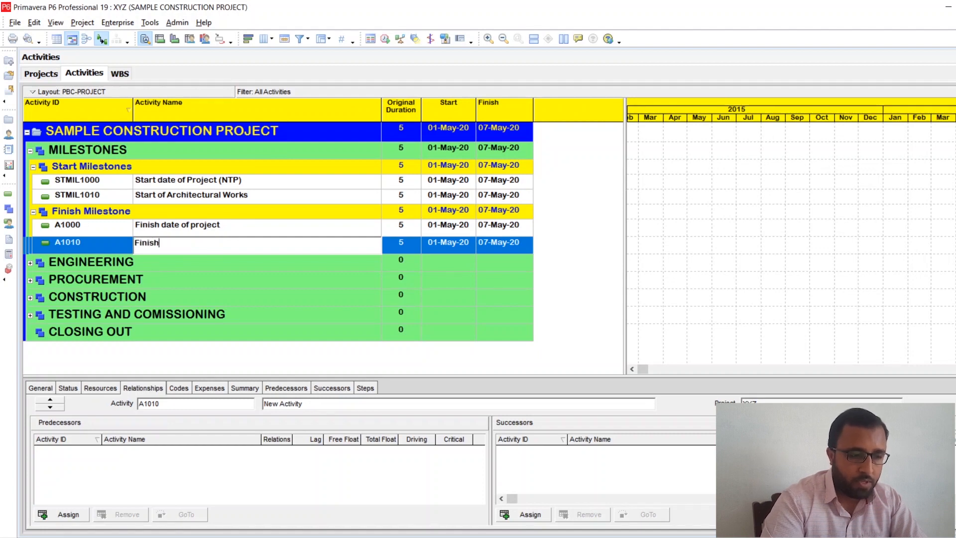
type("ing ")
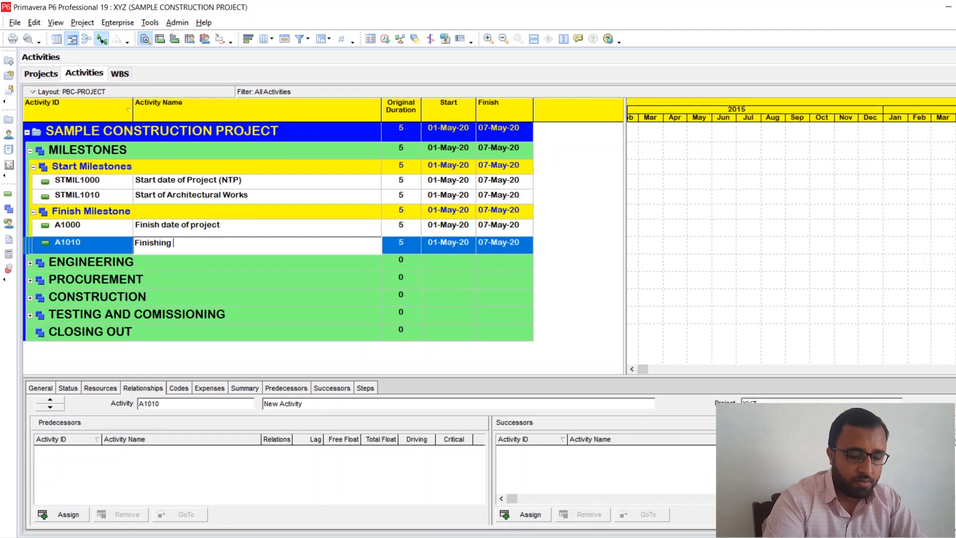
type("Str")
key("BackSpace")
key("BackSpace")
key("BackSpace")
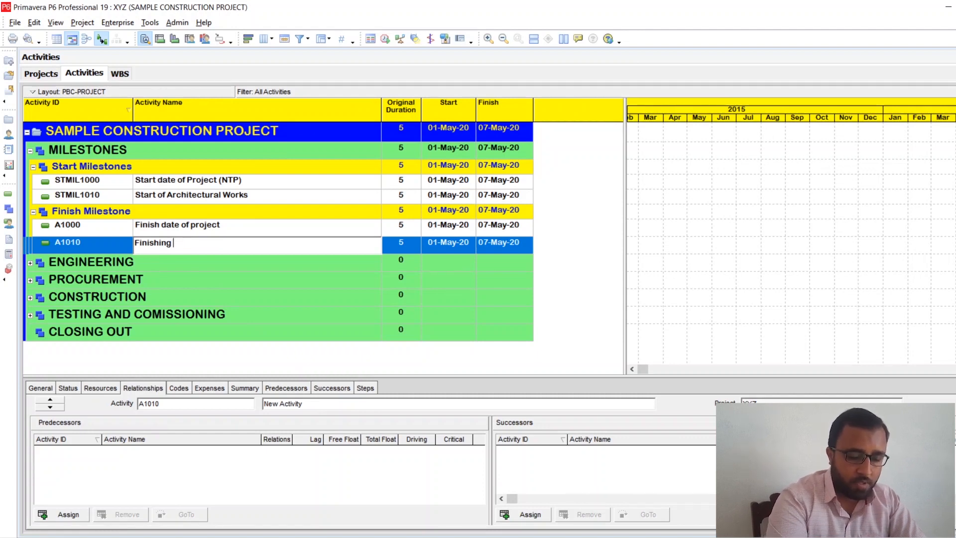
type("4th")
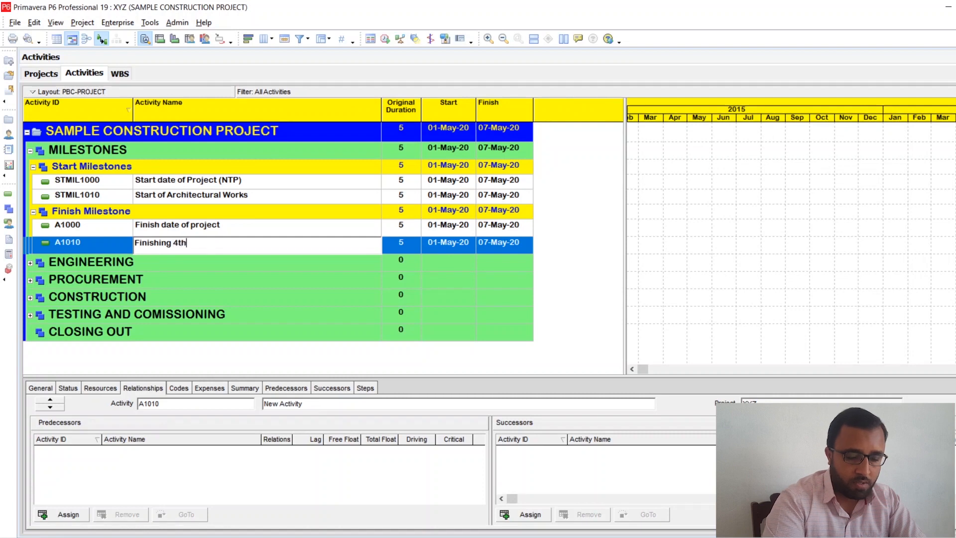
type(" Floo")
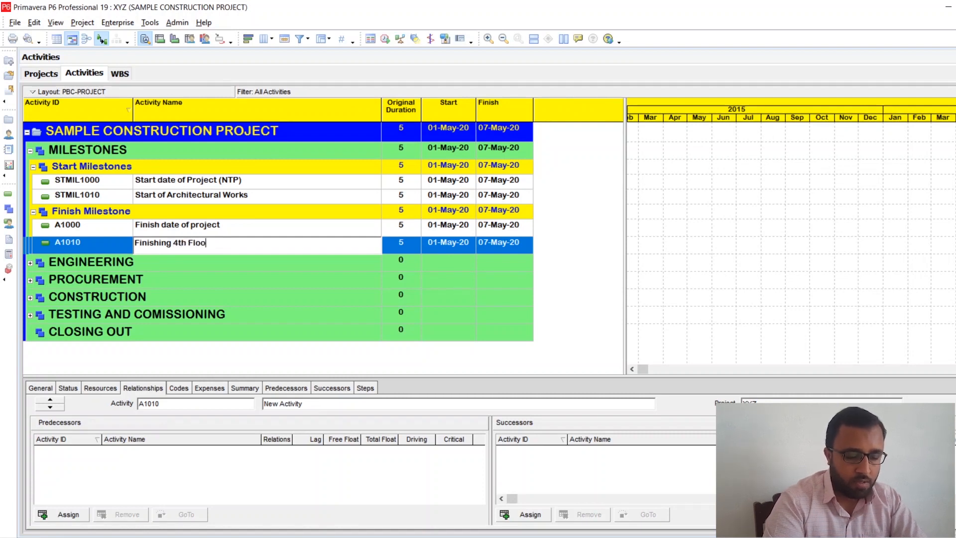
type("r Slan")
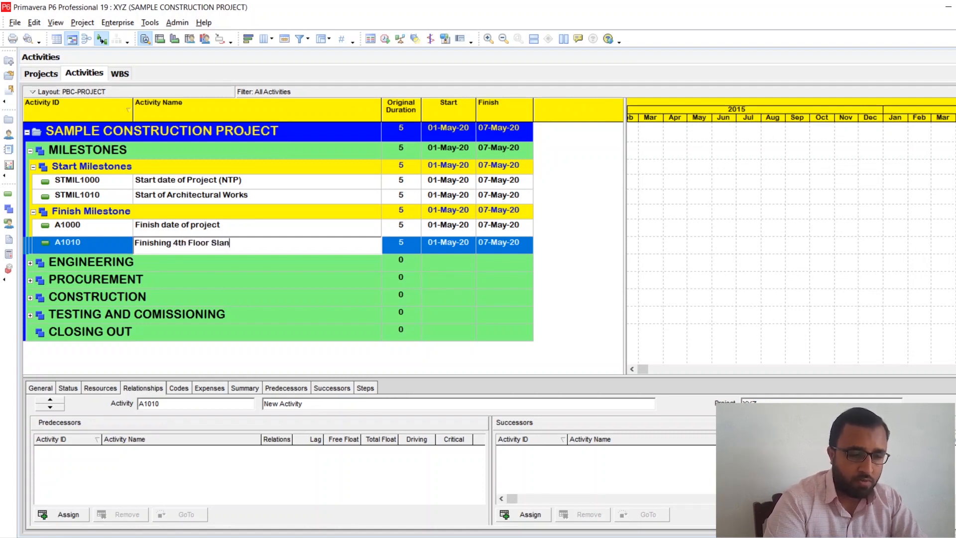
key("BackSpace")
type("b")
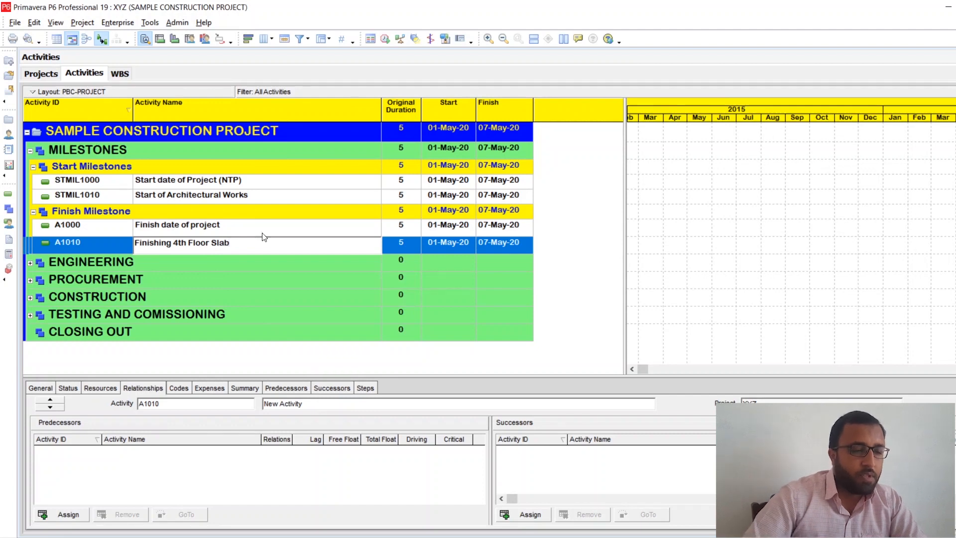
left_click(273, 222)
left_click(259, 248)
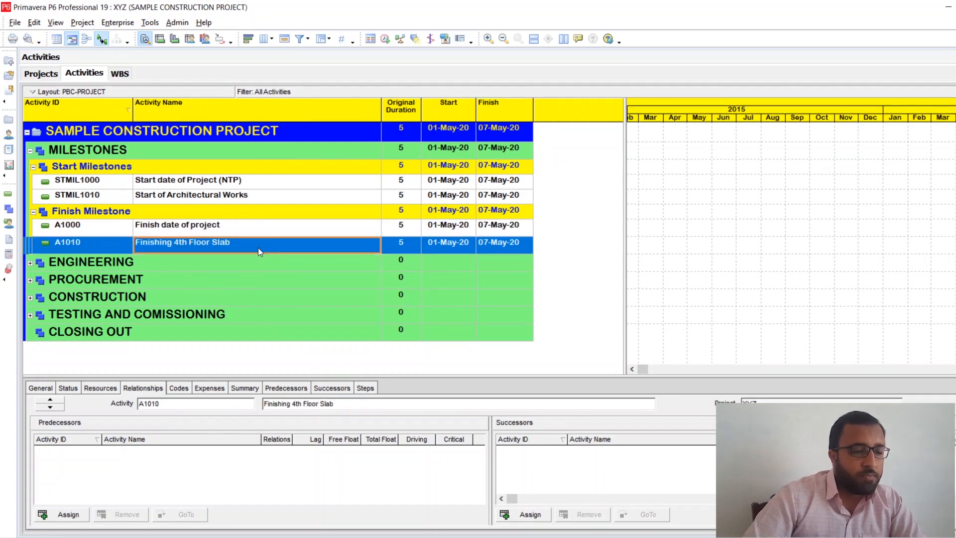
- Expand ENGINEERING through Design Approvals to Submittals and add a new activity under Architectural designs
left_click(30, 263)
left_click(33, 263)
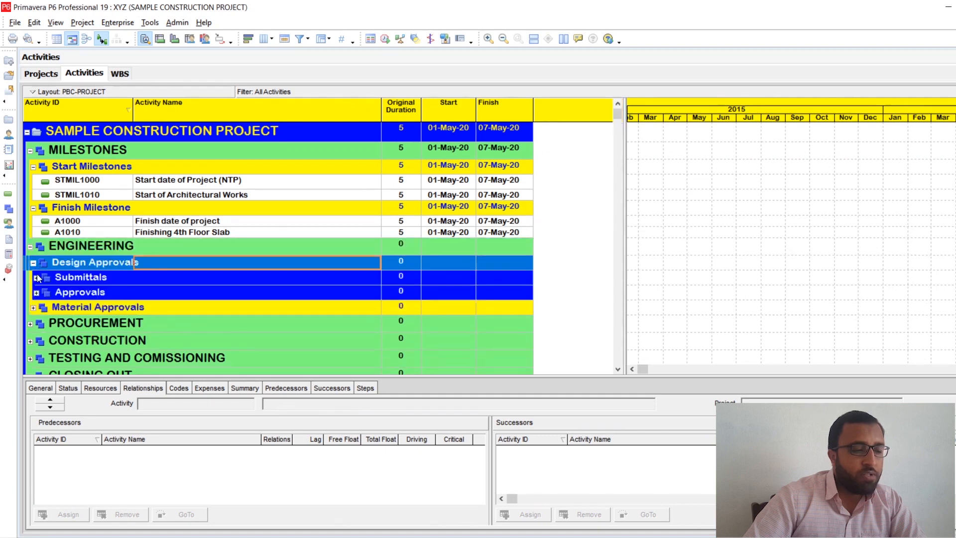
left_click(36, 277)
scroll(141, 218, "down", 2)
left_click(142, 215)
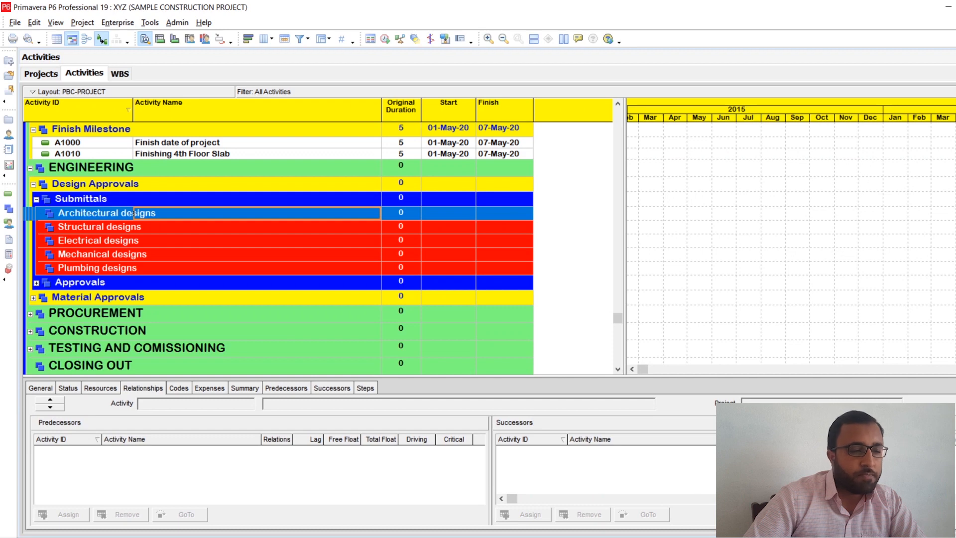
key("Insert")
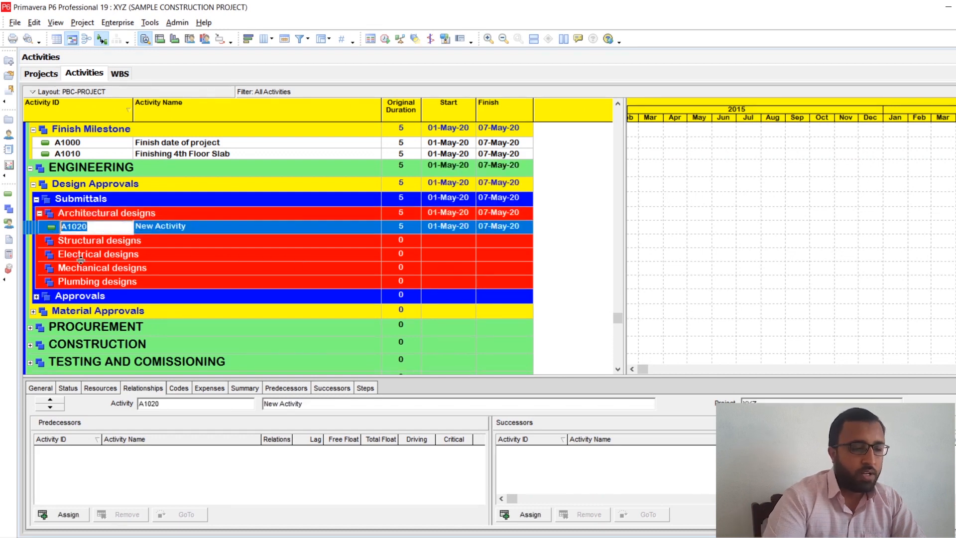
- Set the new Architectural designs activity's ID to ENGARCSUB1000 and widen the Activity ID column to fit it
key("BackSpace")
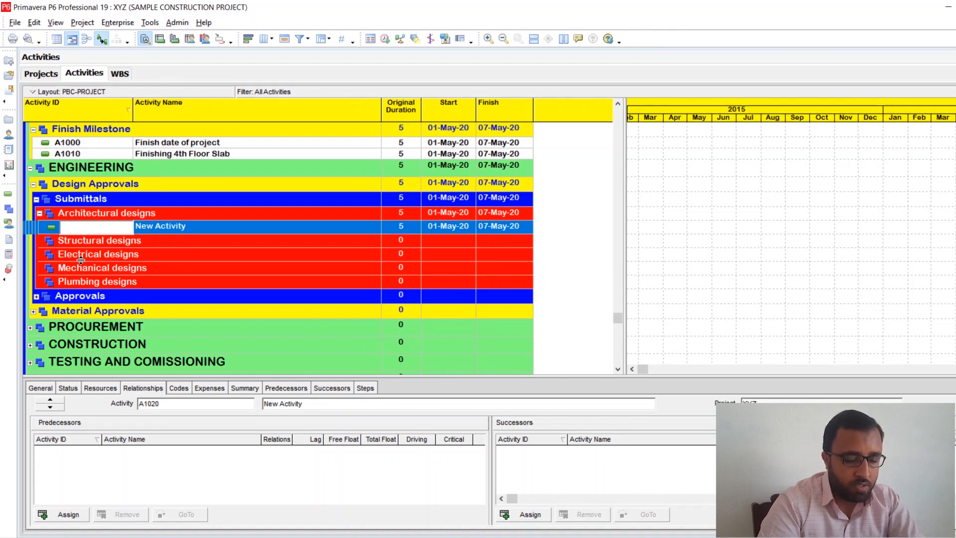
type("ENG")
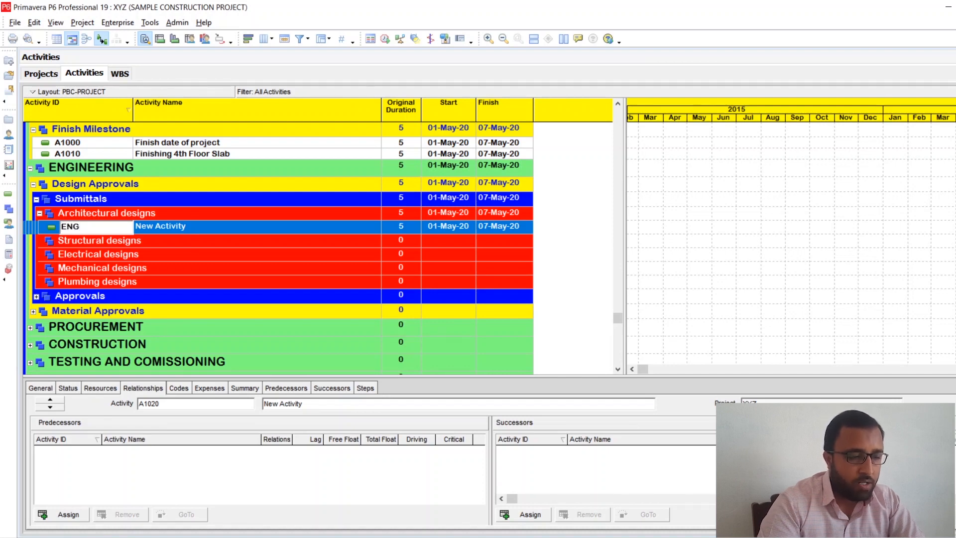
type("ARC")
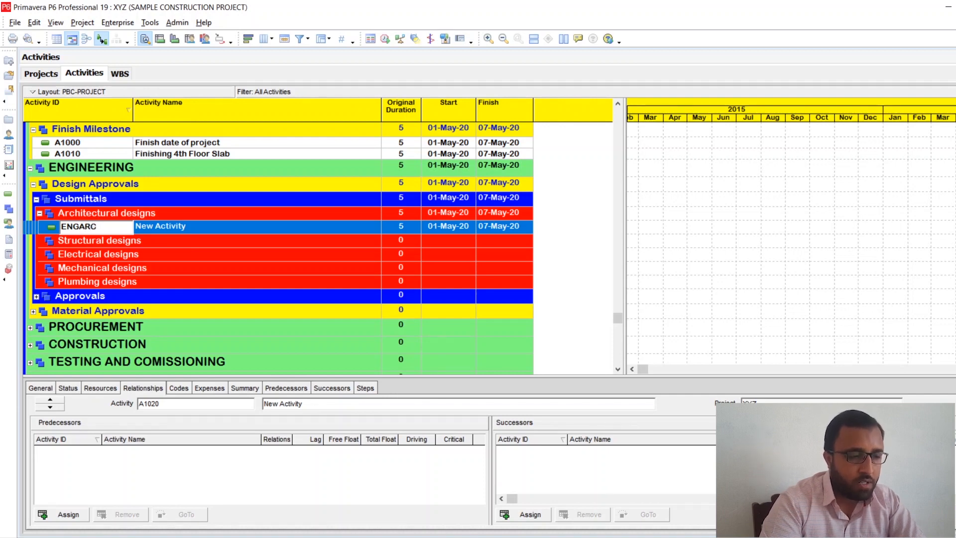
type("S")
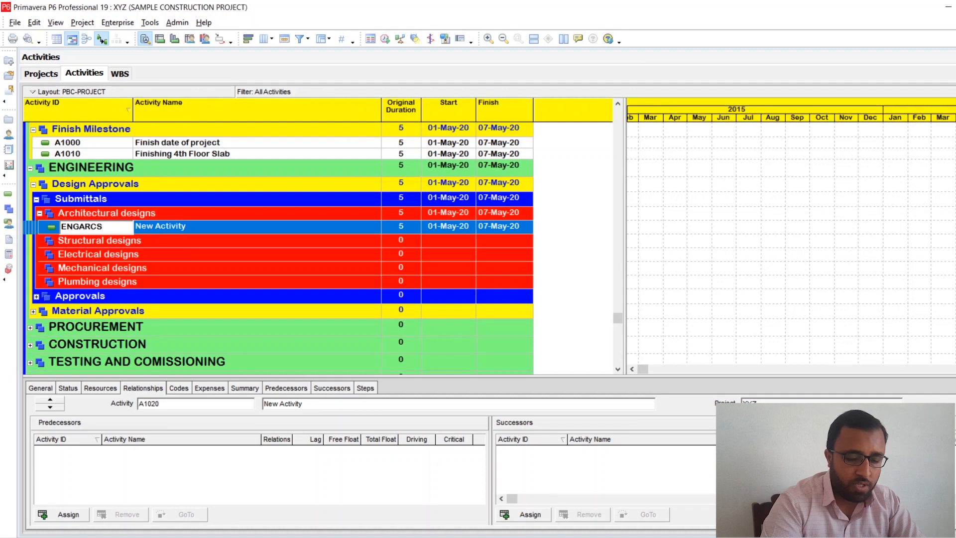
type("UB1")
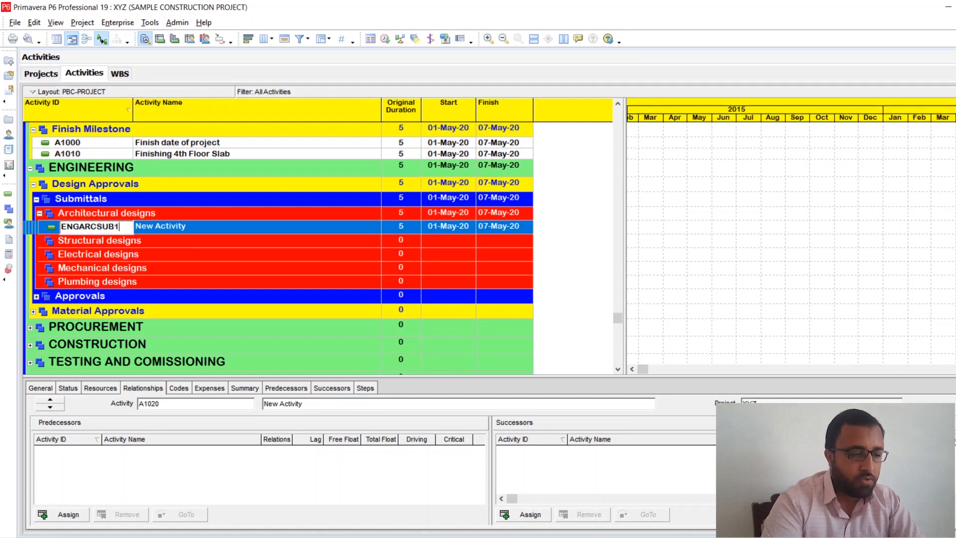
type("000")
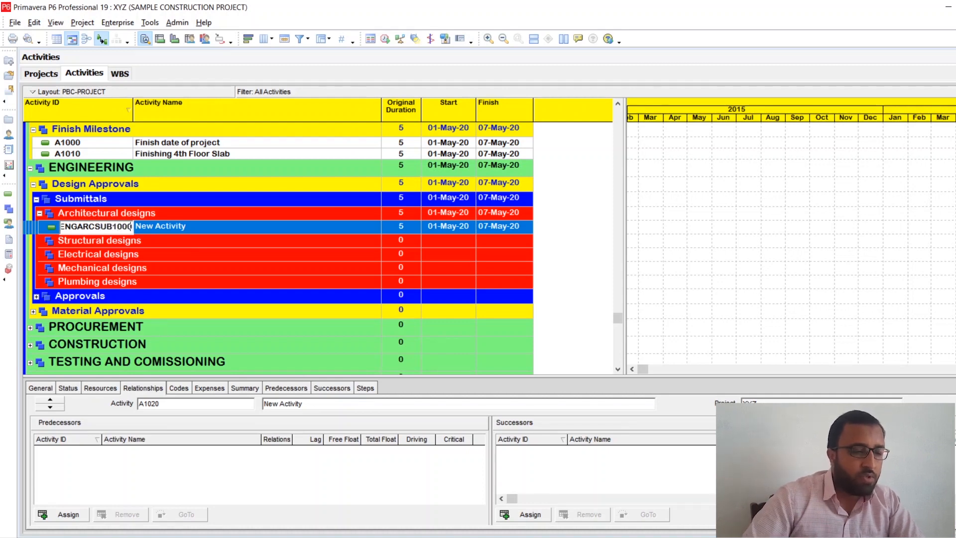
key("Return")
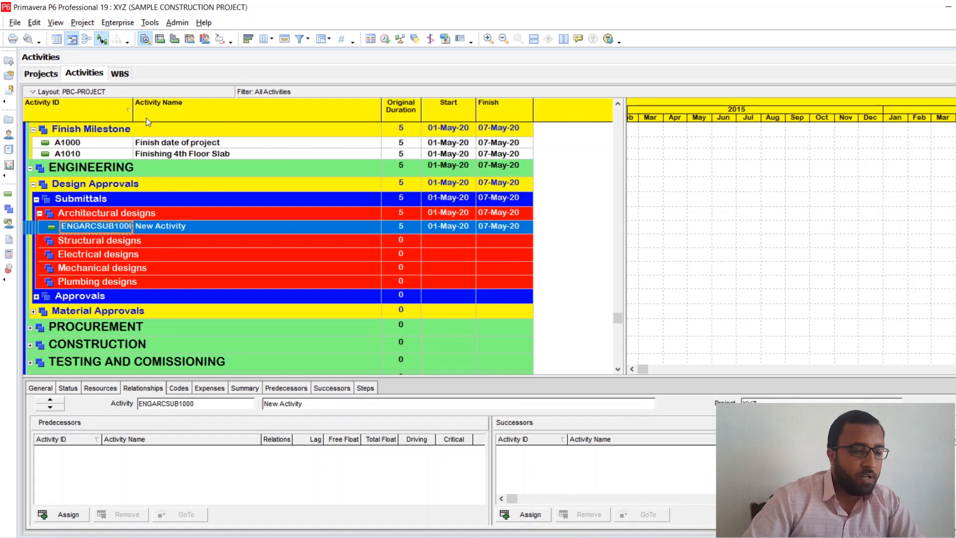
left_click_drag(133, 106, 170, 109)
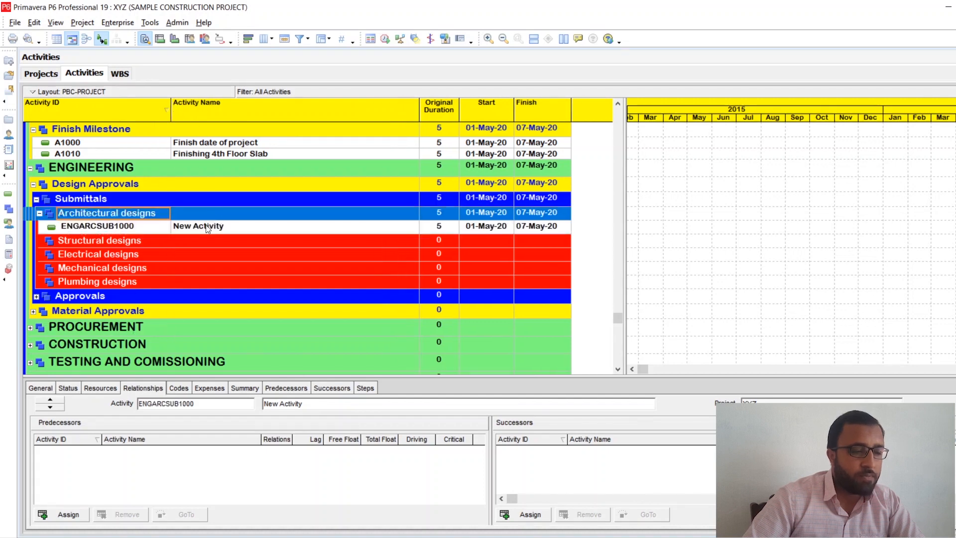
- Name the new activity under Architectural designs "Submittal of designs for flooring works"
left_click(197, 230)
left_click(254, 228)
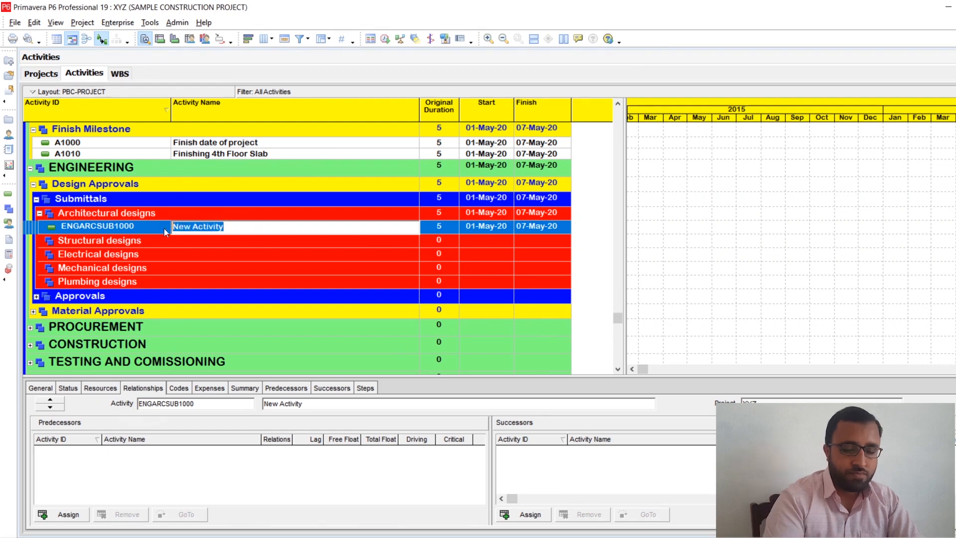
key("BackSpace")
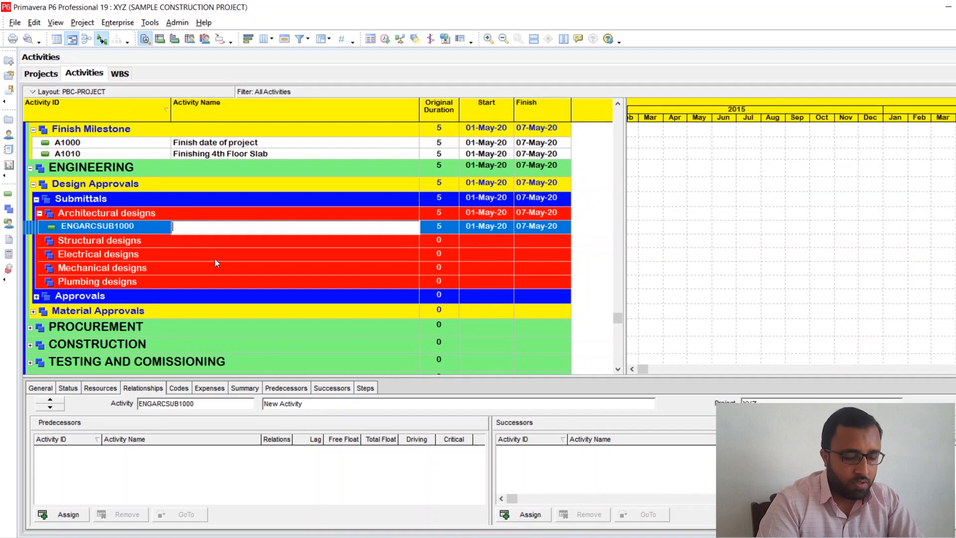
type("Sy")
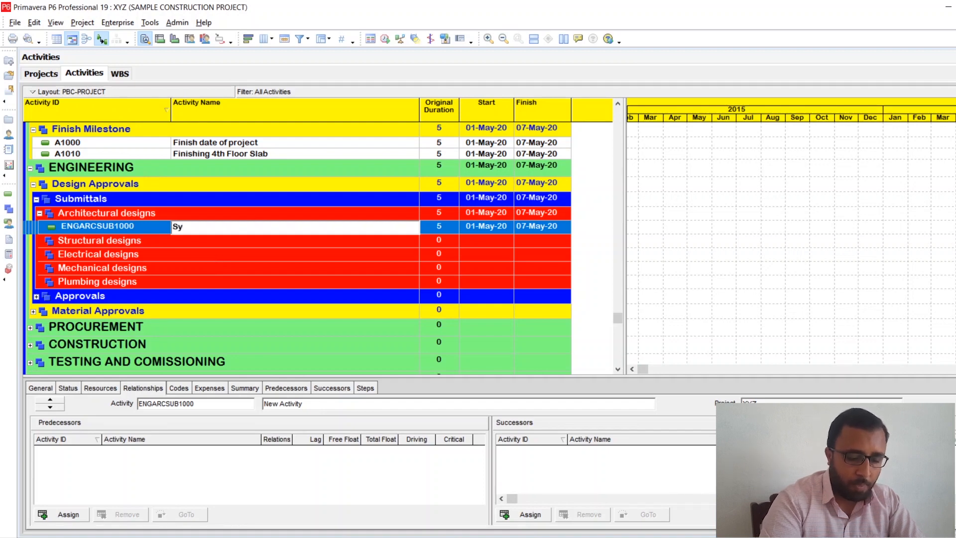
key("BackSpace")
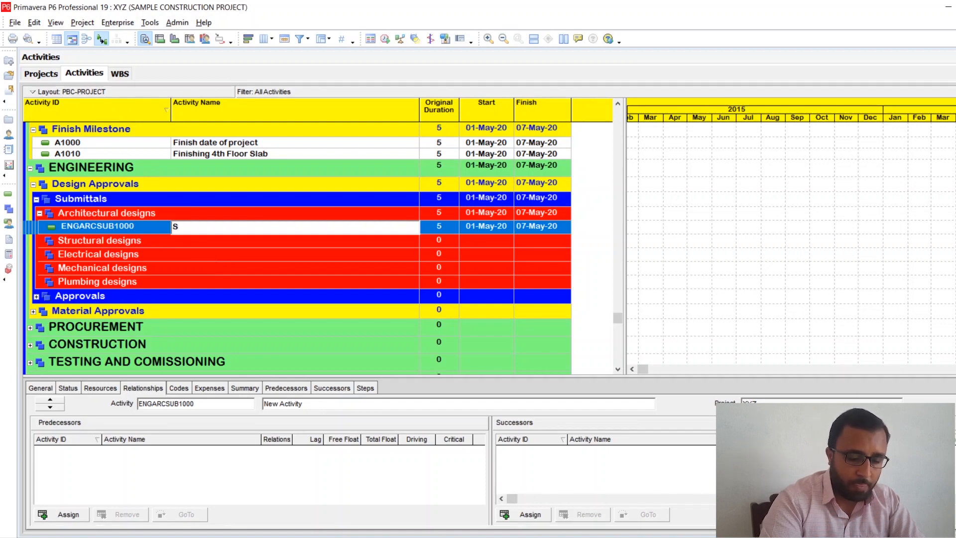
type("ubmittal")
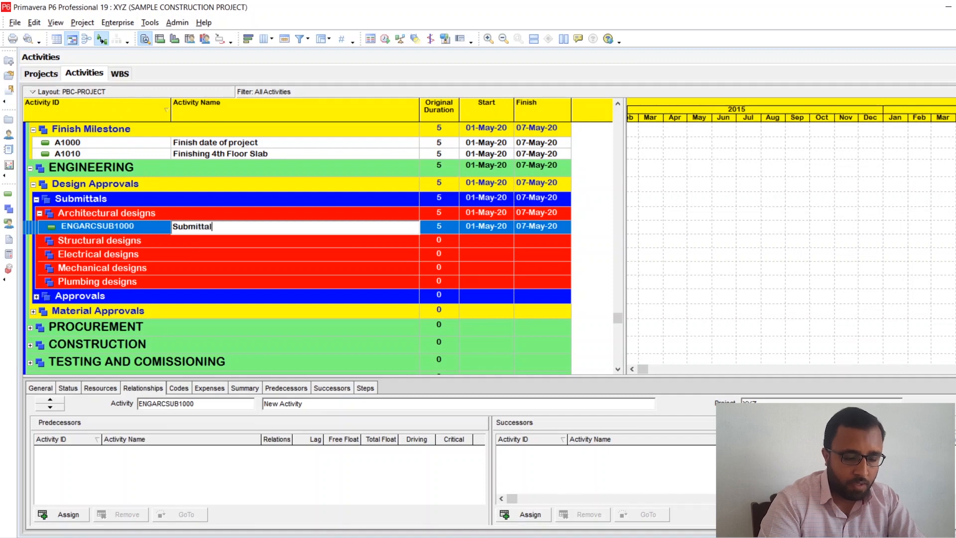
type(" of de")
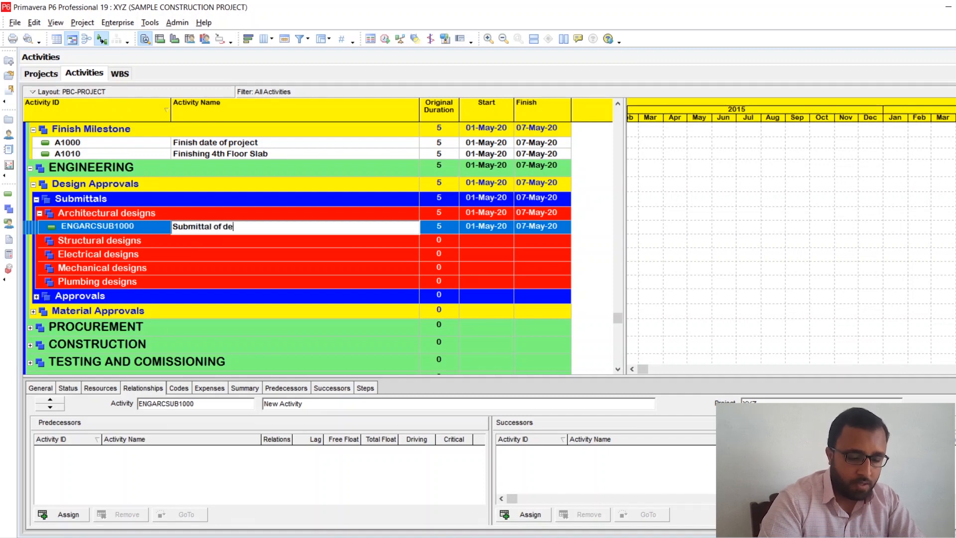
type("signs f")
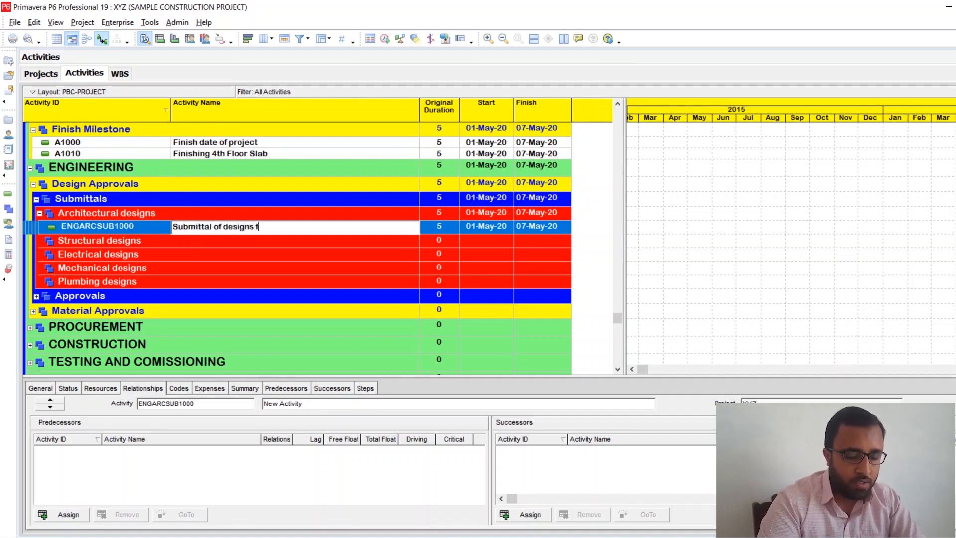
type("or")
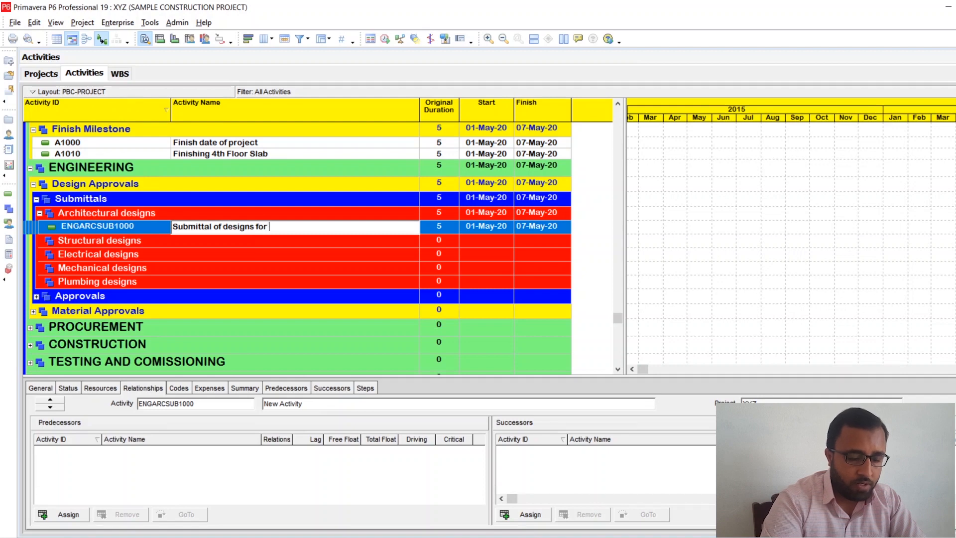
type(" f")
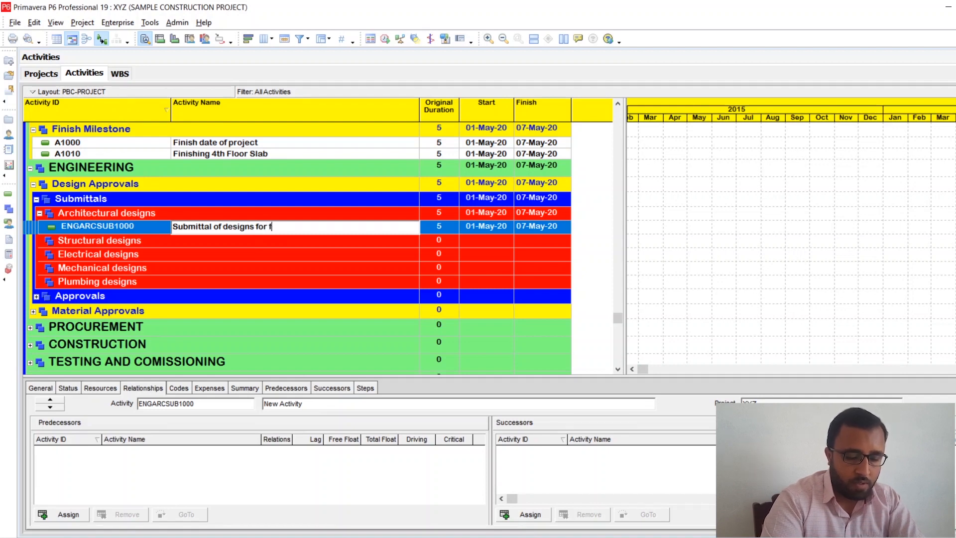
type("looring")
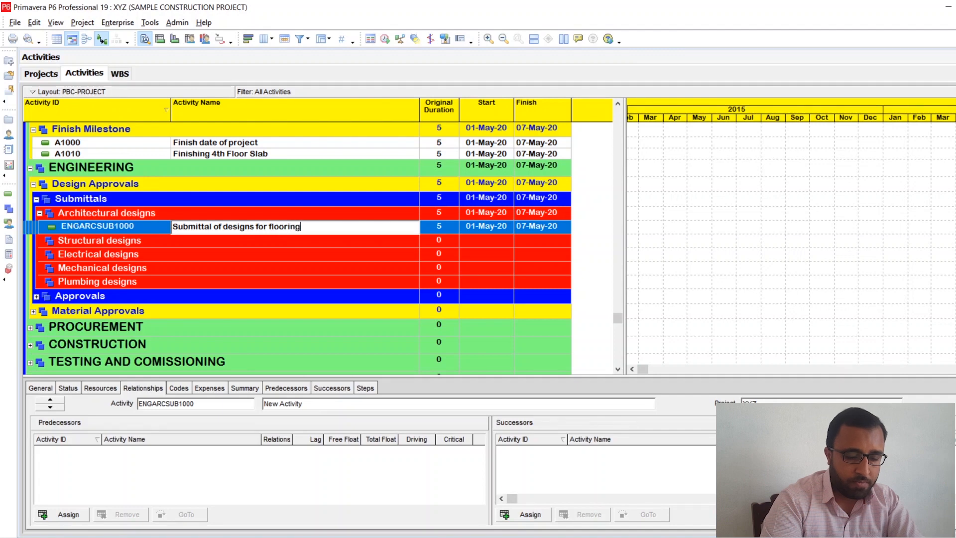
type(" works")
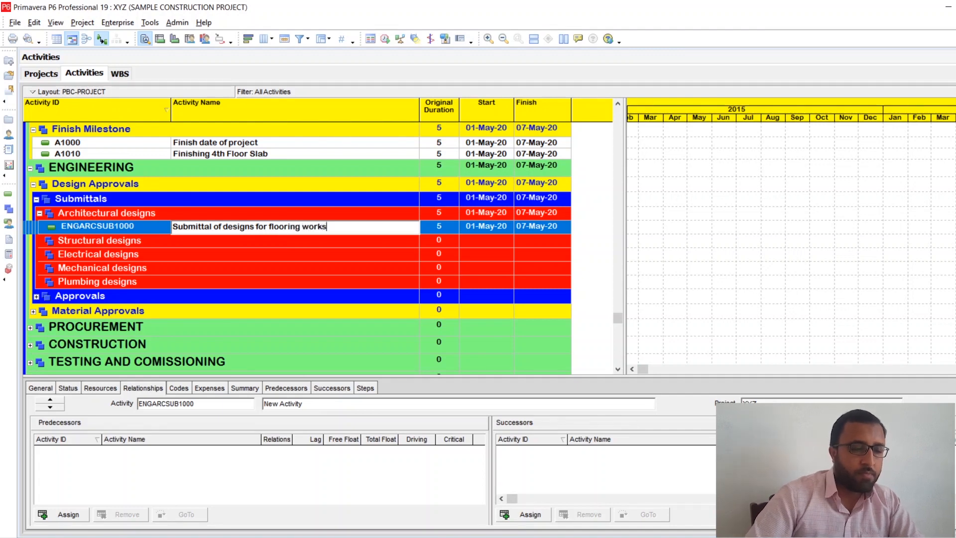
left_click(258, 244)
left_click(260, 226)
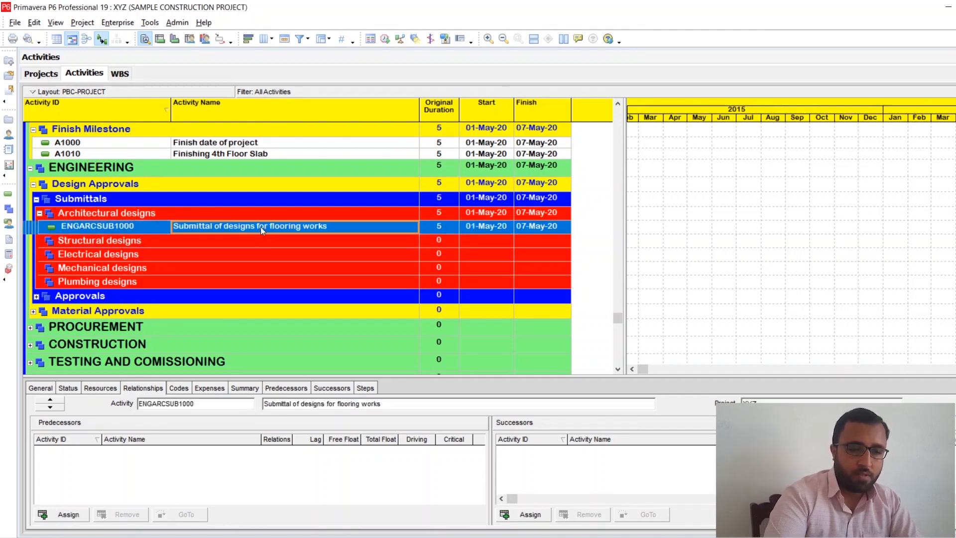
- Add a second activity named "Submittal of designs for wall finishes" under the Architectural designs WBS element
key("Insert")
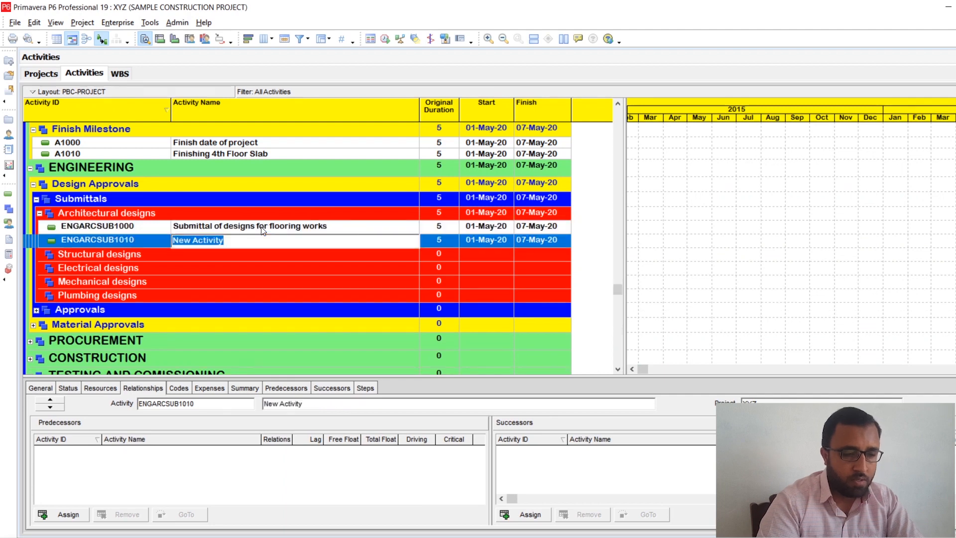
type("Su")
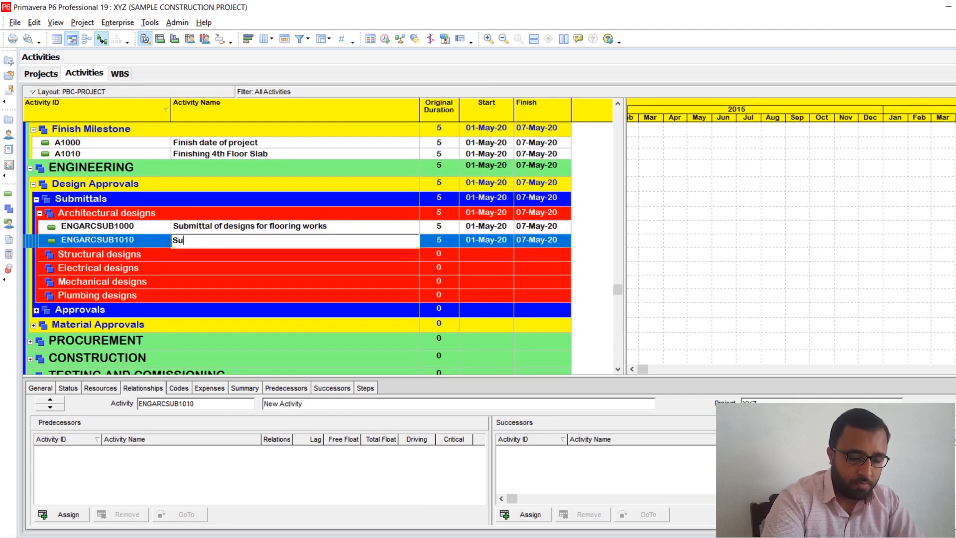
type("bmittal ")
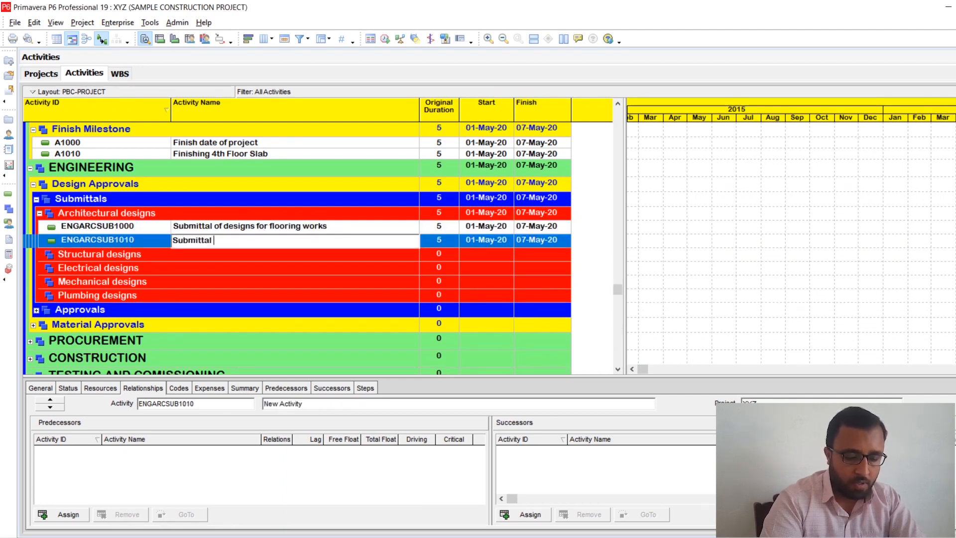
type("of designs for")
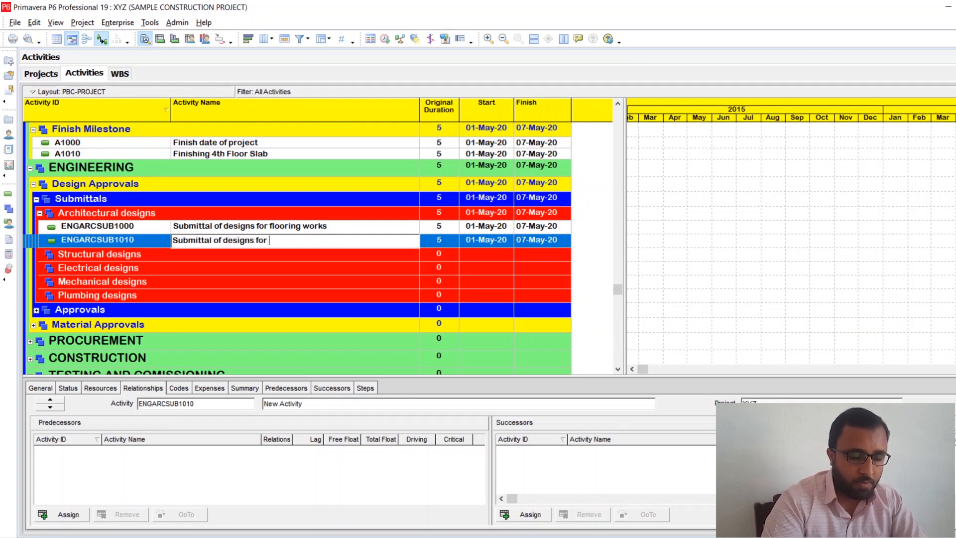
type(" w")
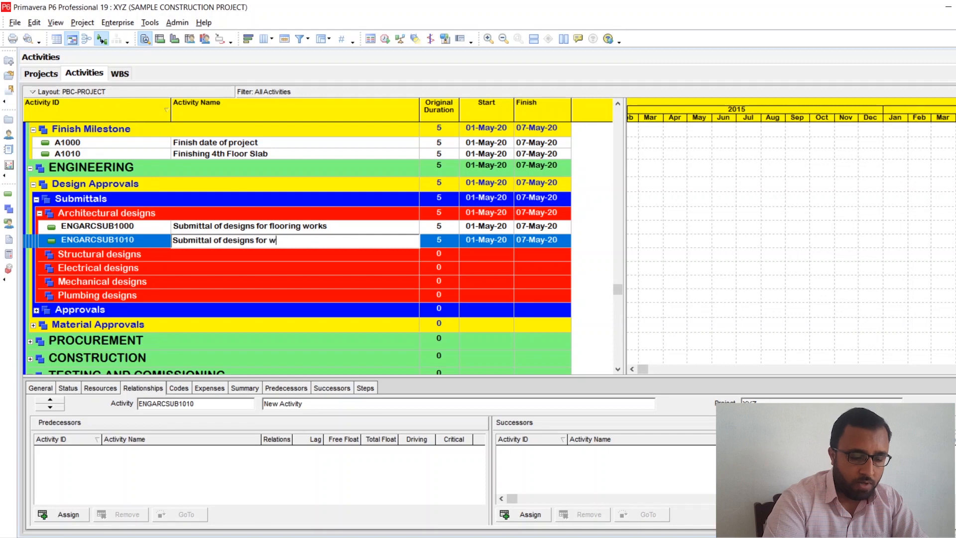
type("all finishes")
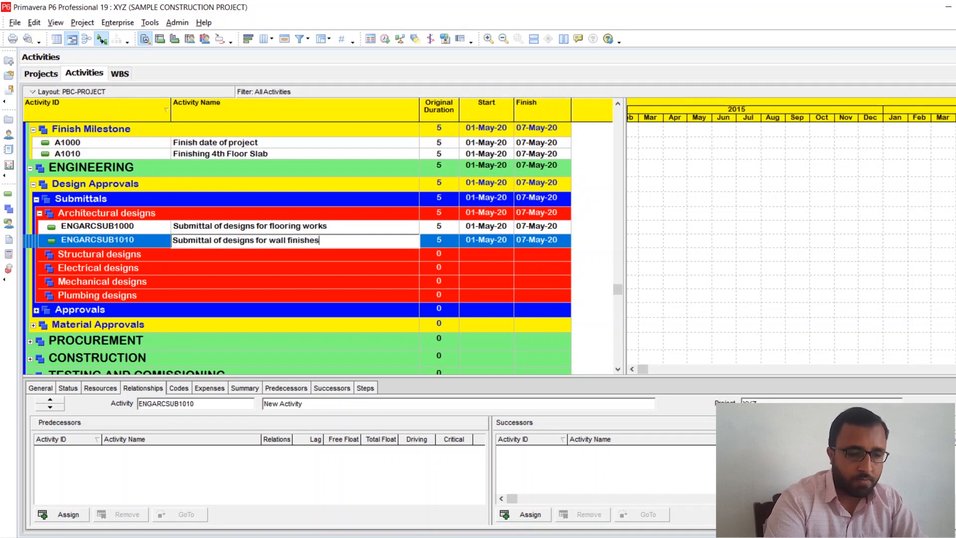
key("Return")
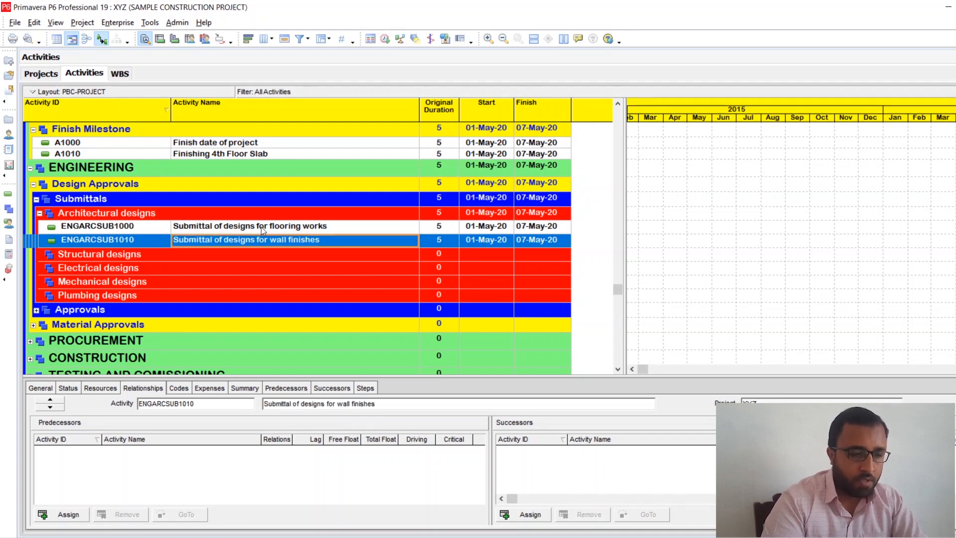
- Add a third activity named "Submittal of designs for ceiling finishes" under the Architectural designs WBS element
key("Insert")
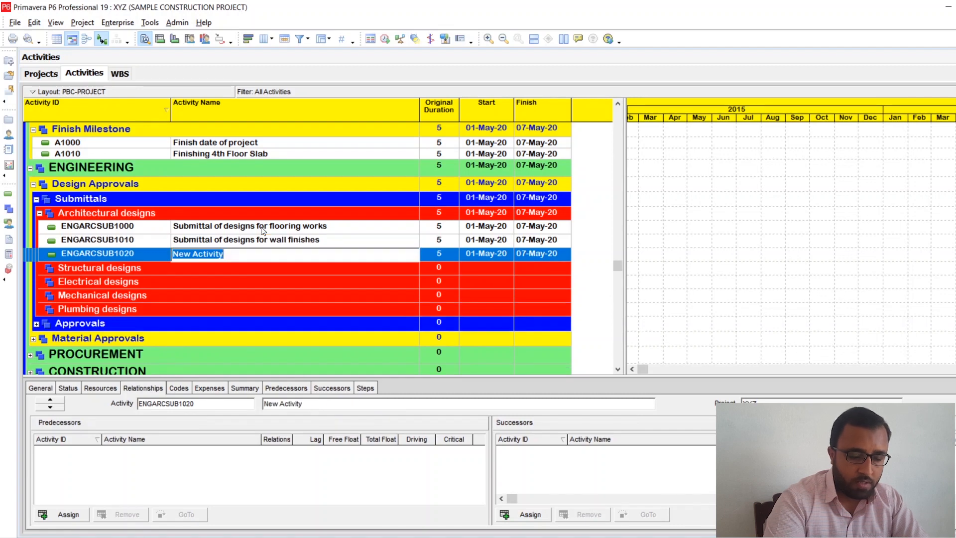
type("Submi")
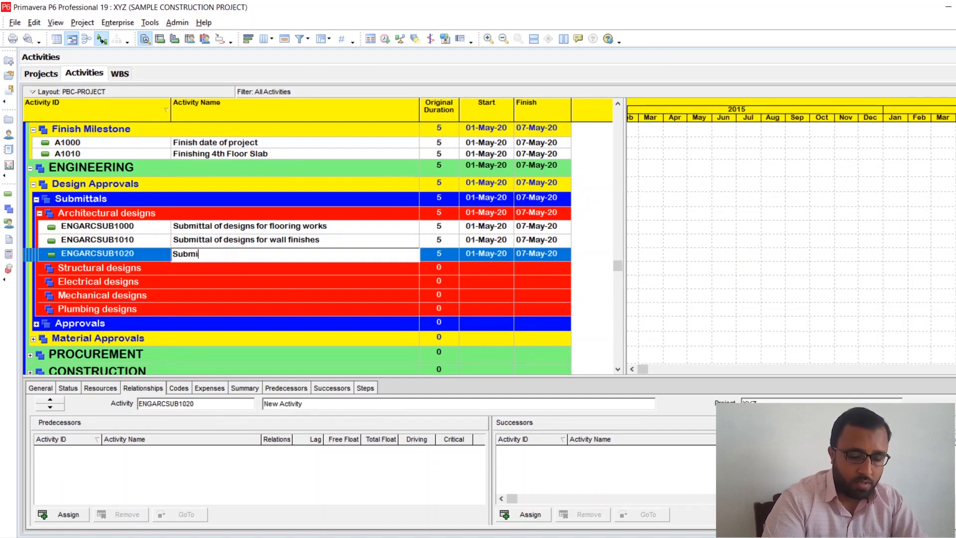
type("ttal of d")
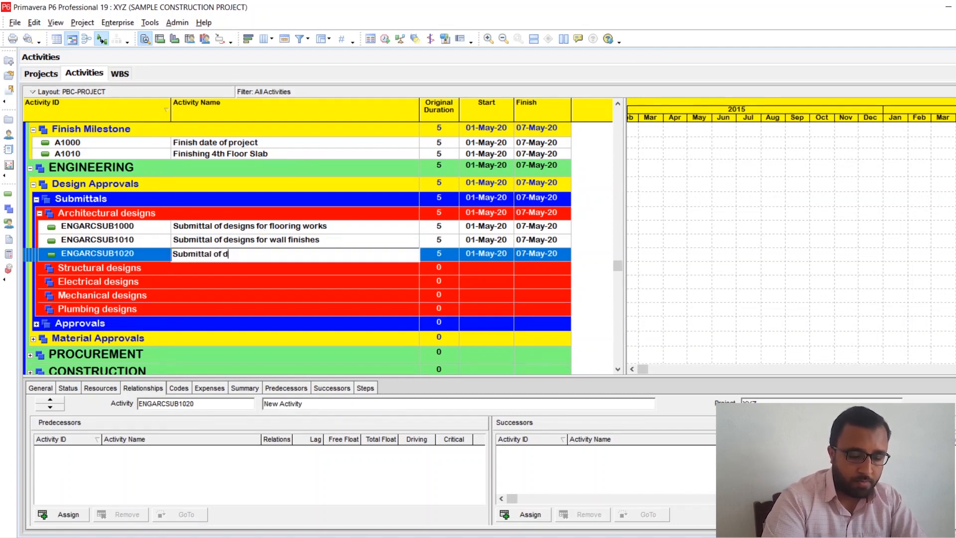
type("esigns for ")
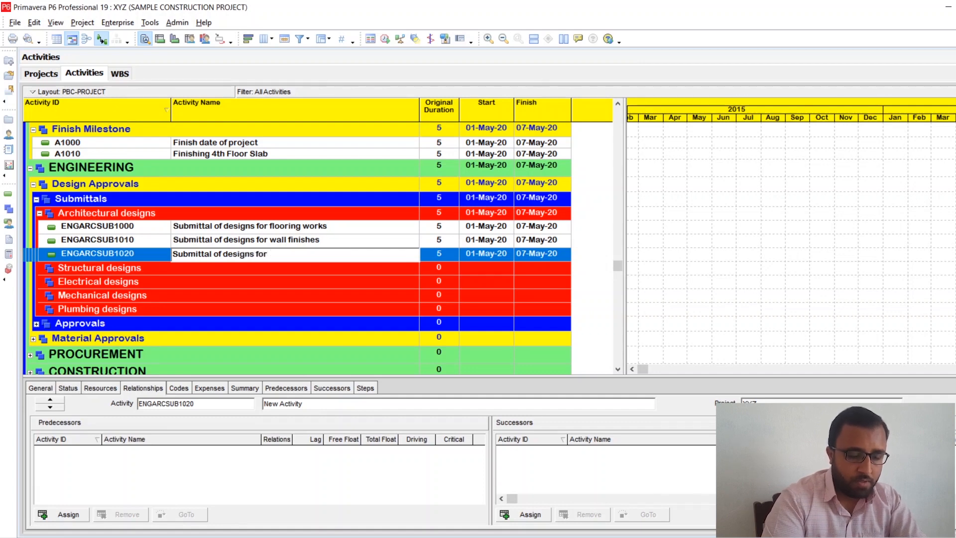
type("ceilin")
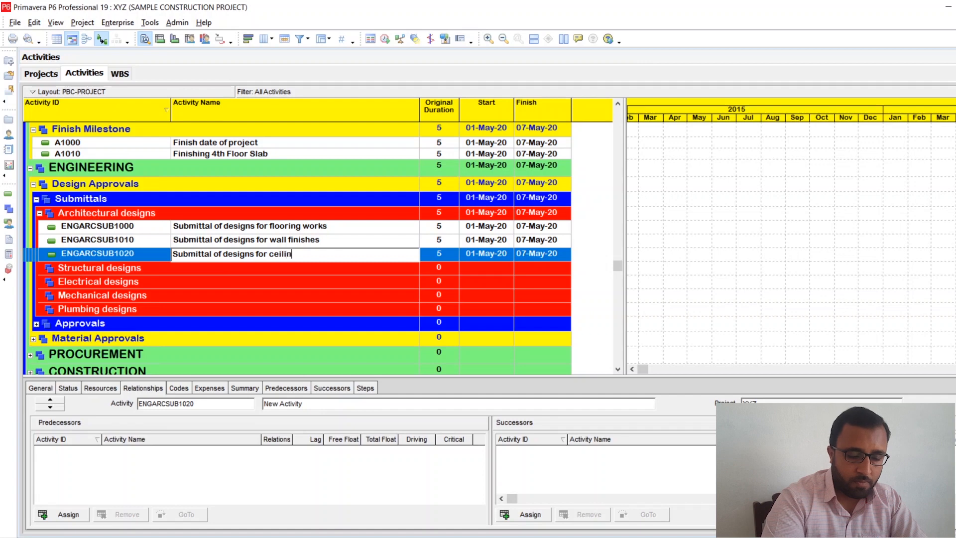
type("g finishes")
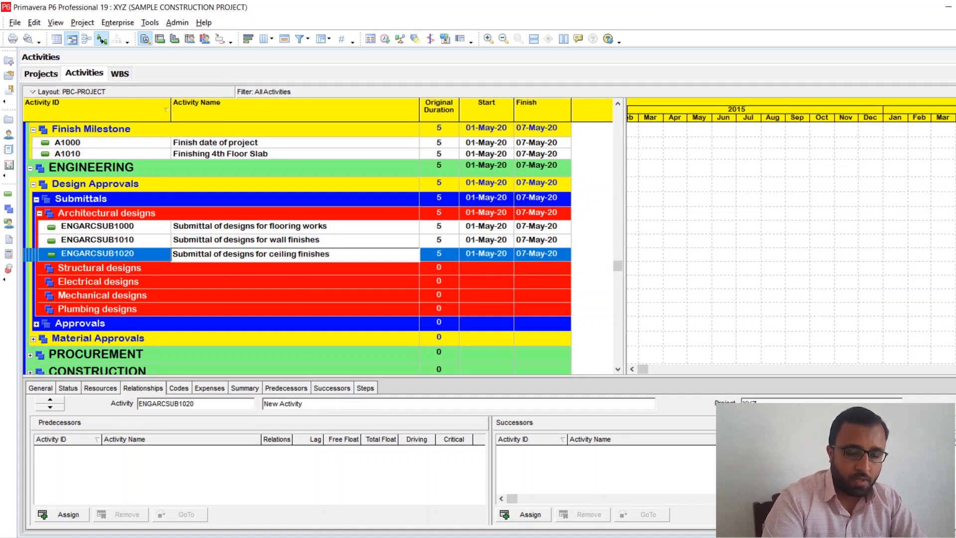
key("Return")
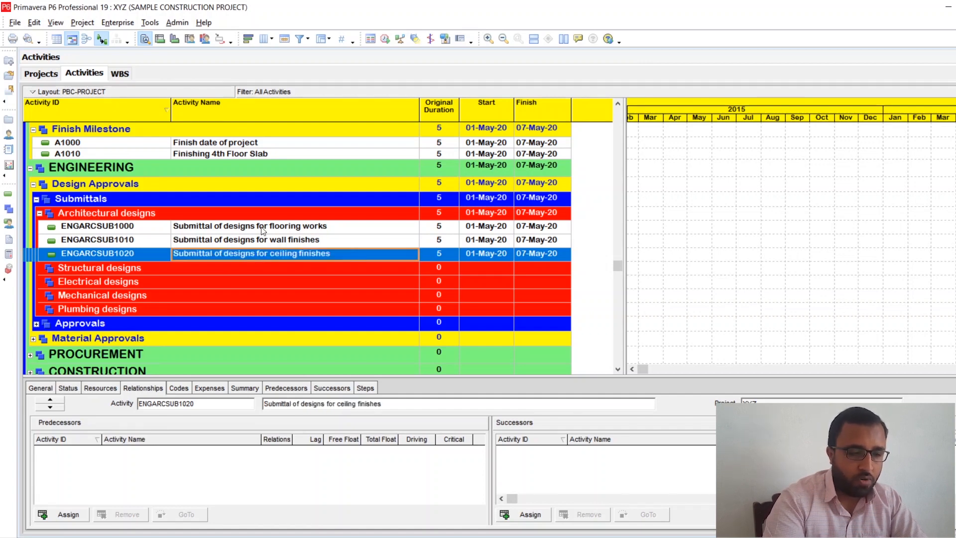
- Add a fourth activity named "Submittal of designs for exterior architectural works" under the Architectural designs WBS element
key("Insert")
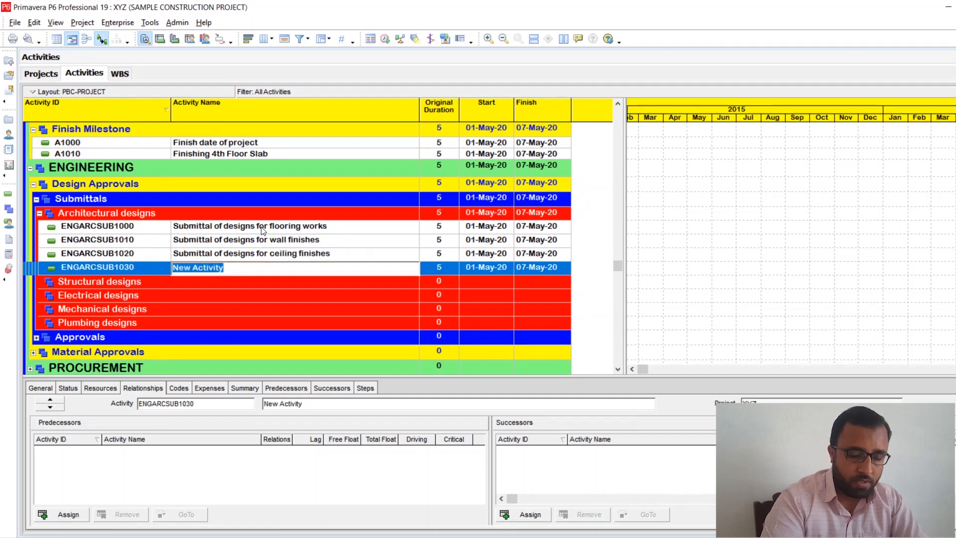
type("Submitt")
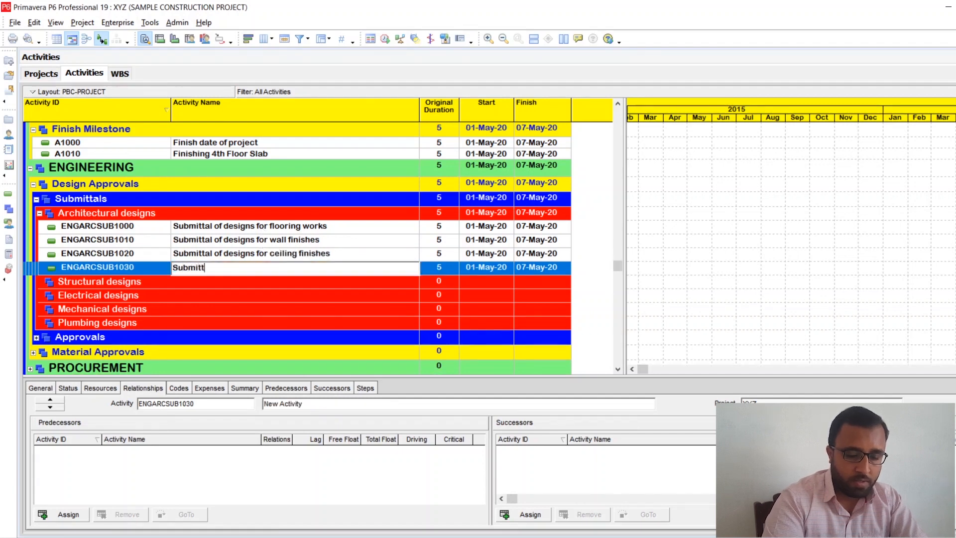
type("al of de")
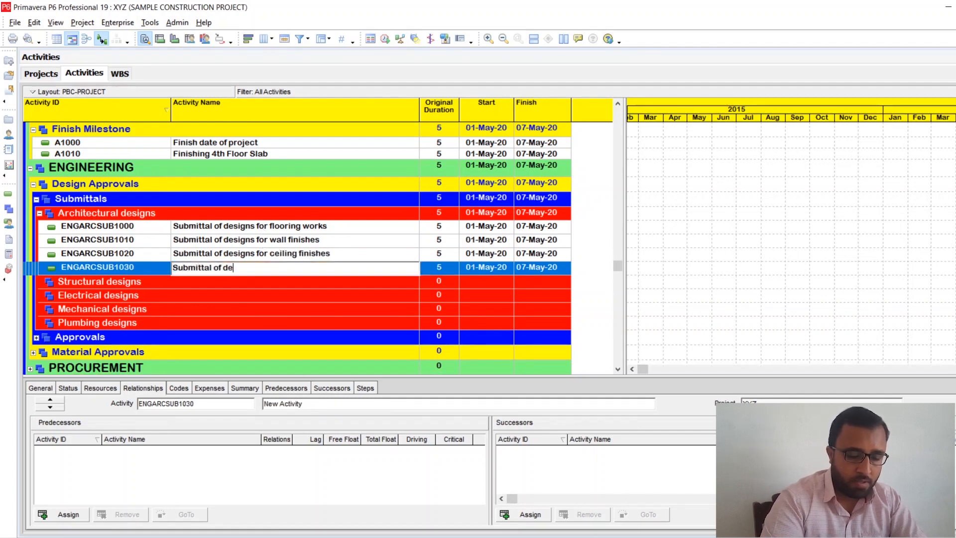
type("signs fo")
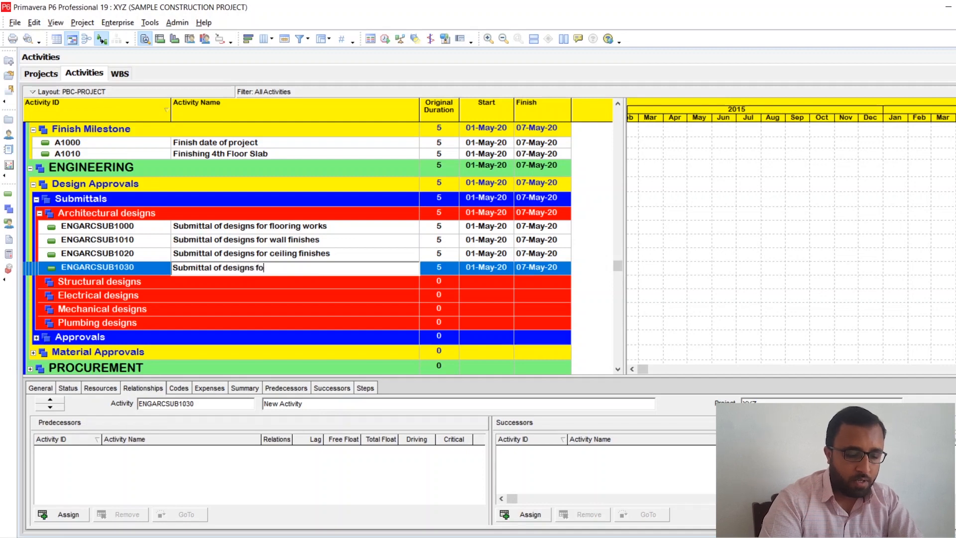
type("r exte")
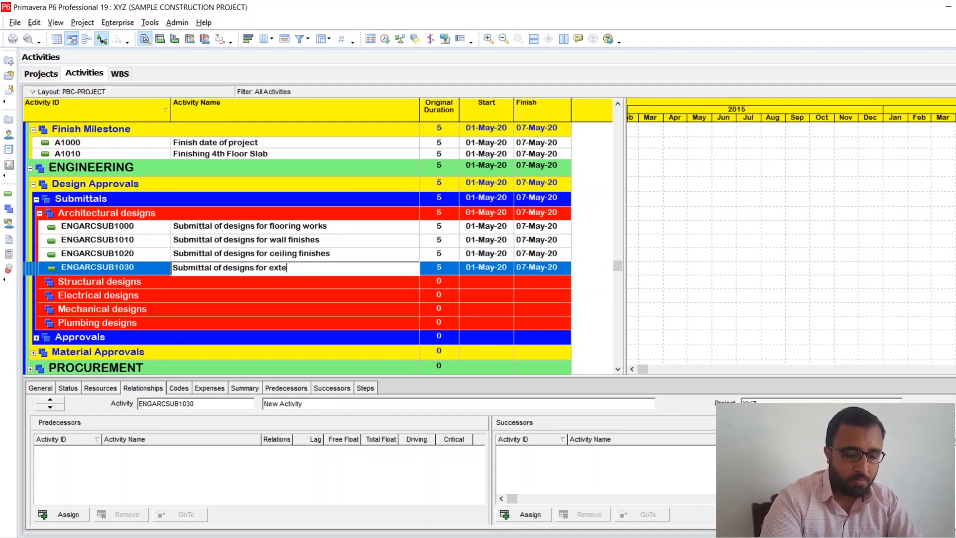
type("rior arc")
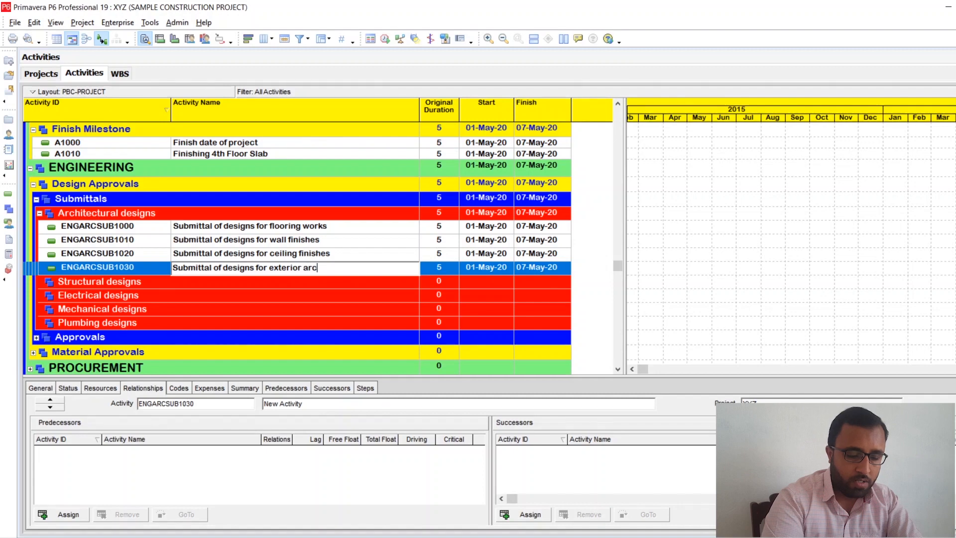
type("hitect")
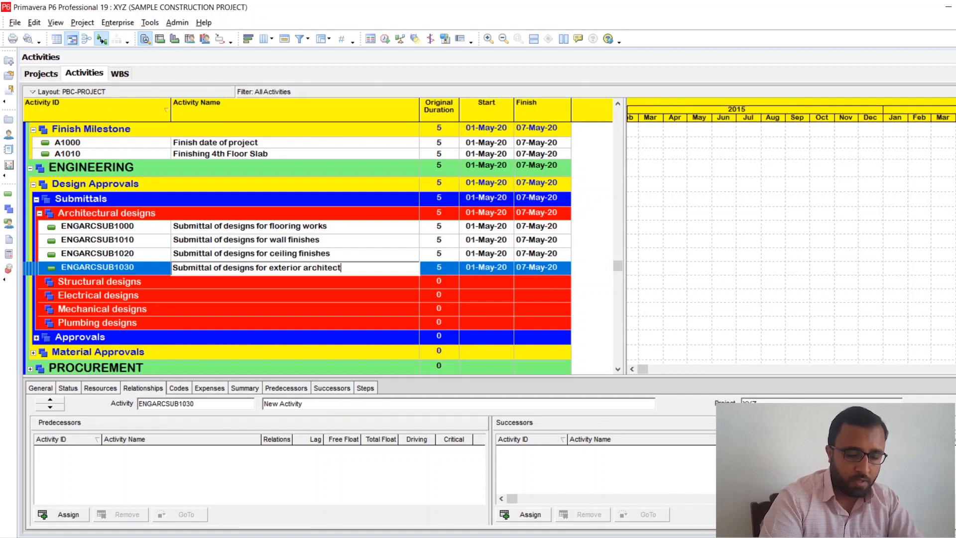
type("ural works")
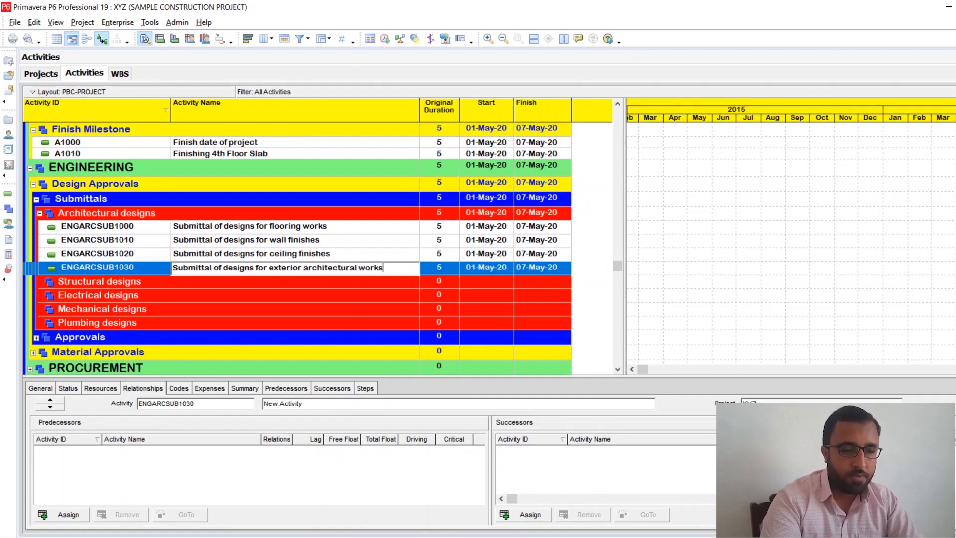
key("Return")
- Add a fifth activity named "Submittal of designs for stairs" under the Architectural designs WBS element
key("Insert")
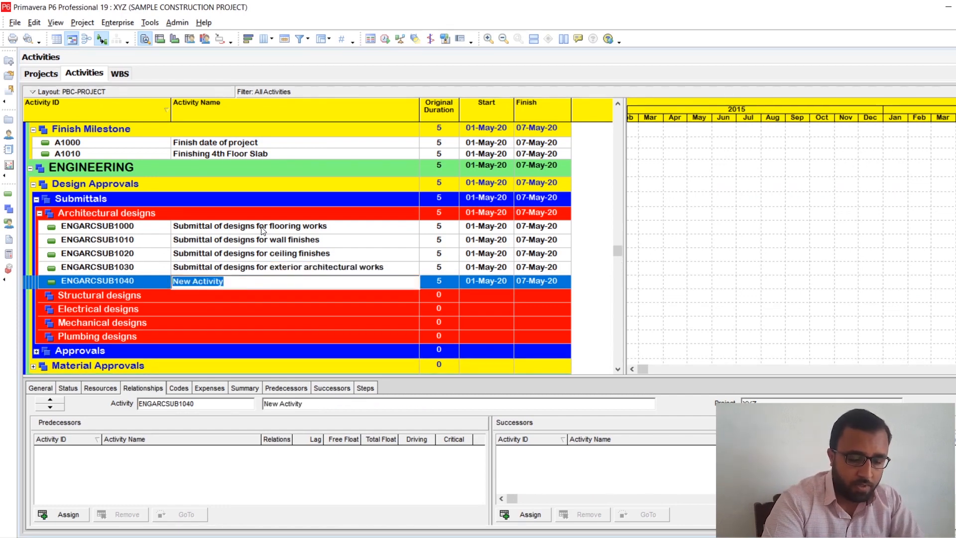
type("Submi")
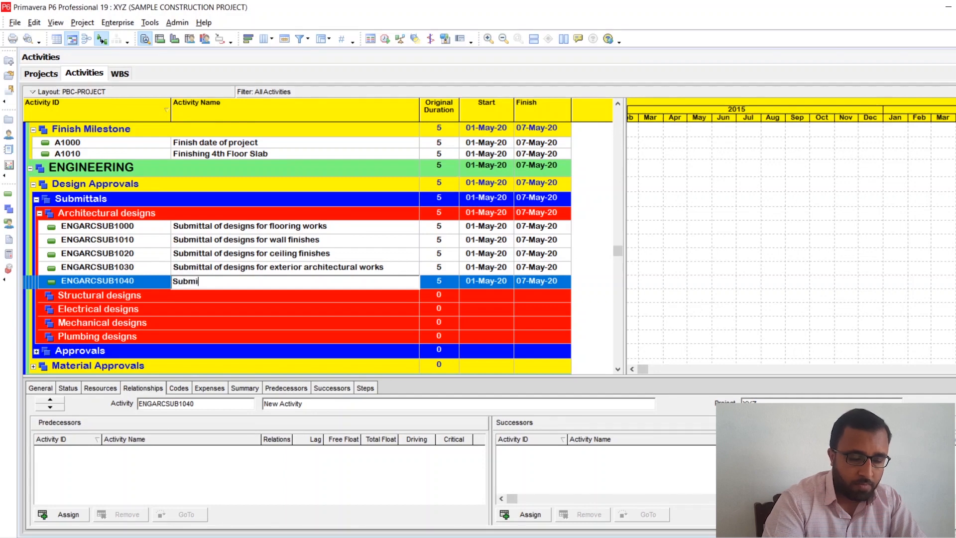
type("ttal ")
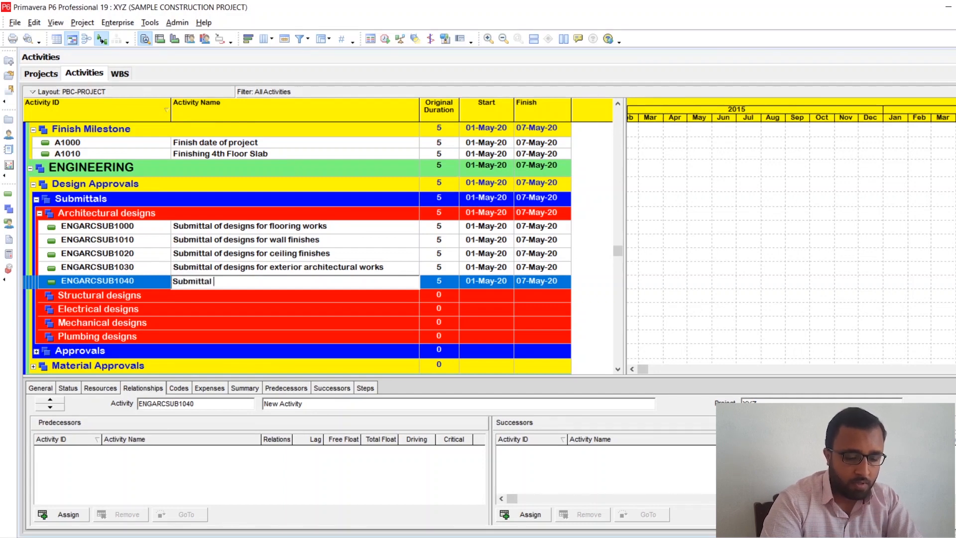
type("of desi")
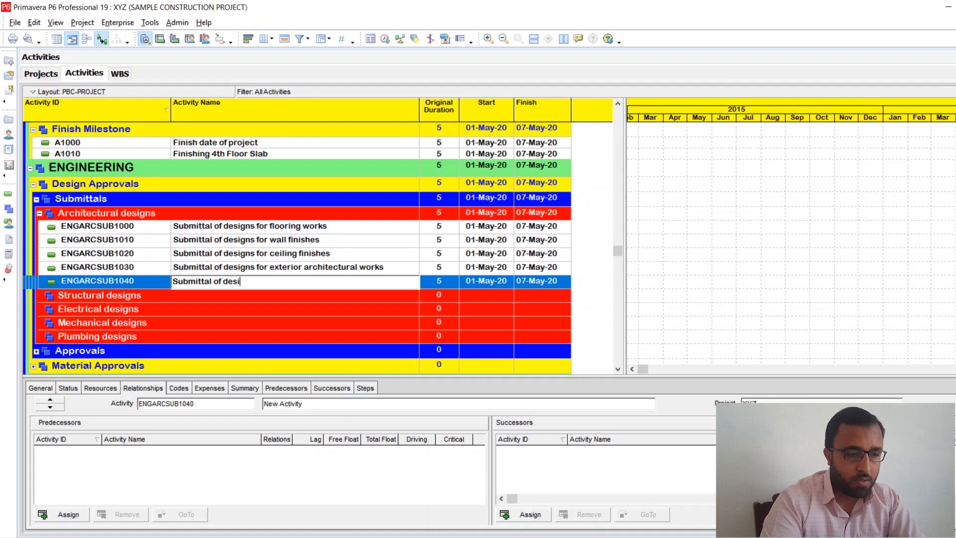
type("gns")
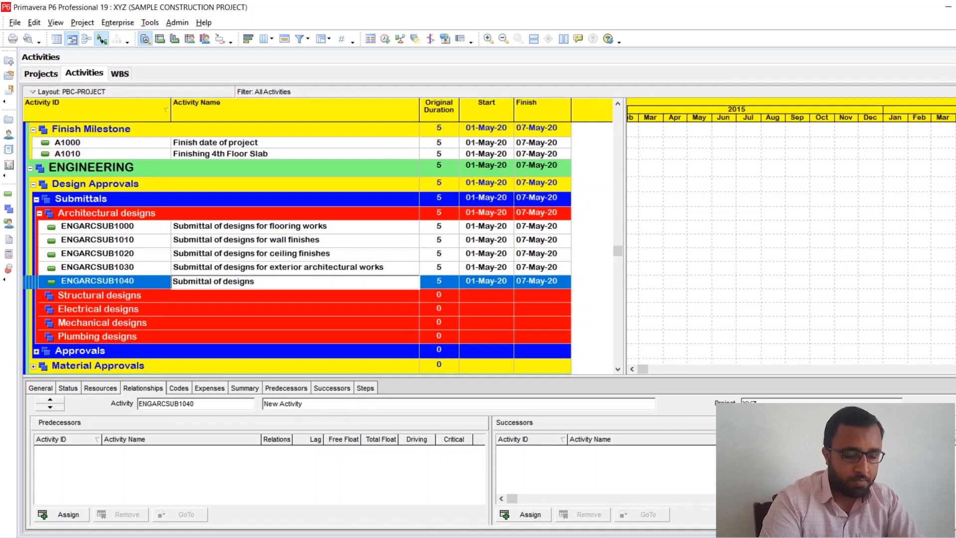
type(" for sta")
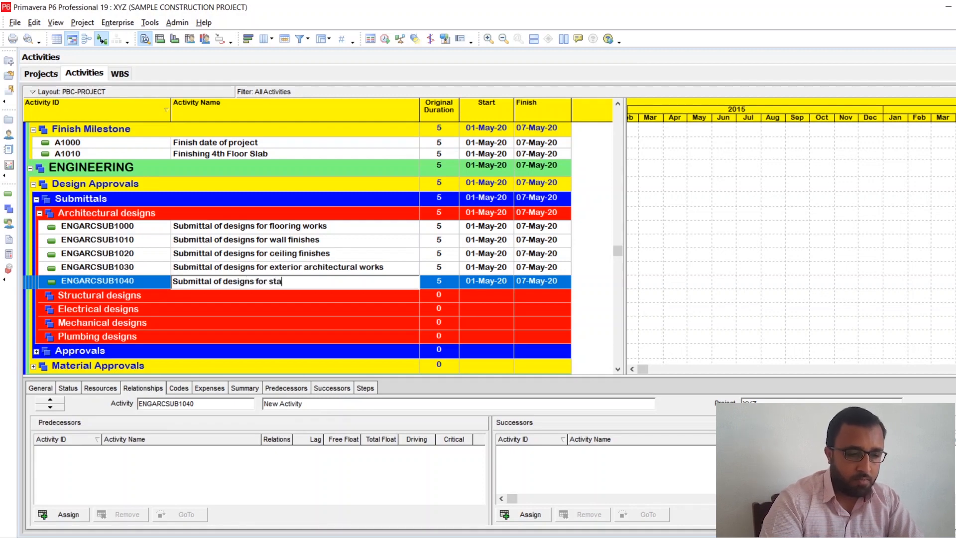
type("irs")
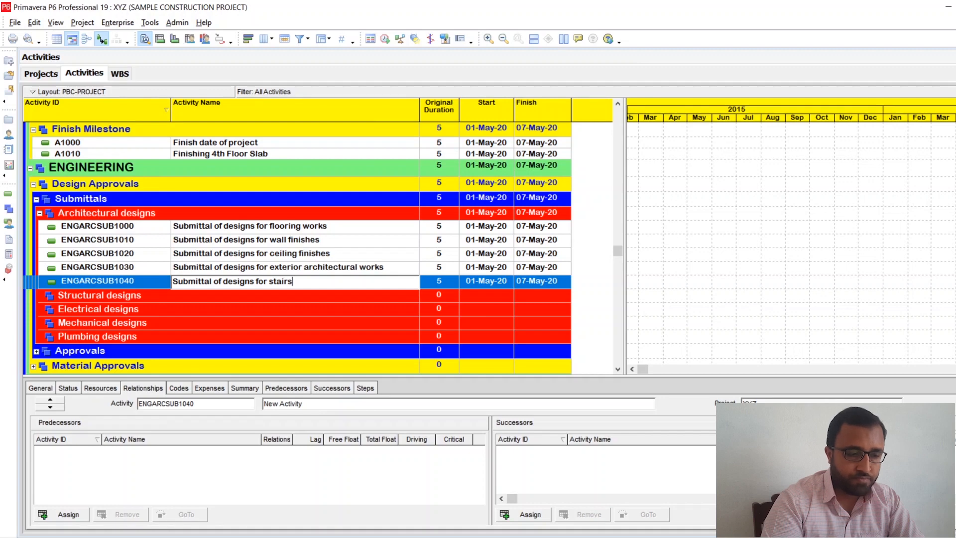
key("Return")
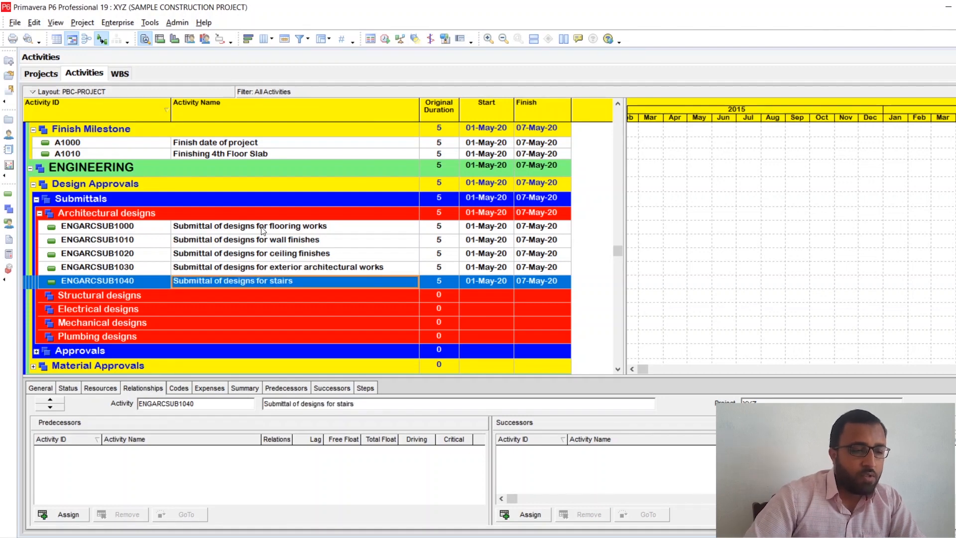
- Review the submittal activities under Architectural designs one by one, from flooring works to stairs
left_click(265, 226)
scroll(264, 234, "down", 2)
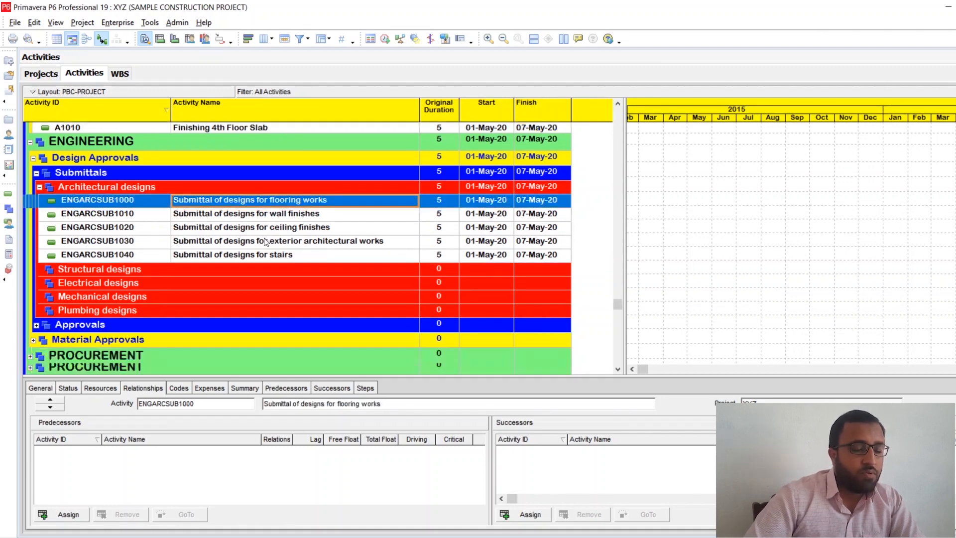
left_click(219, 187)
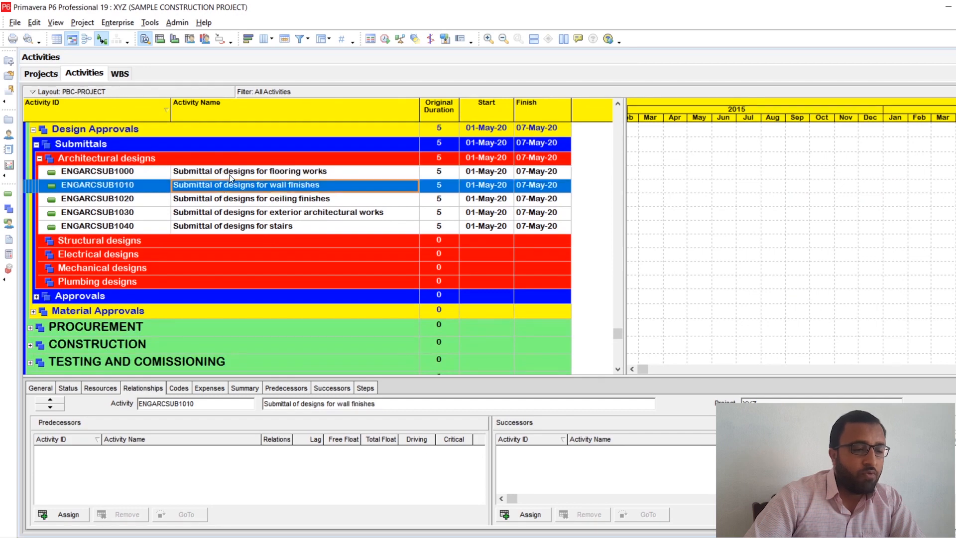
left_click(229, 175)
left_click(230, 190)
left_click(232, 200)
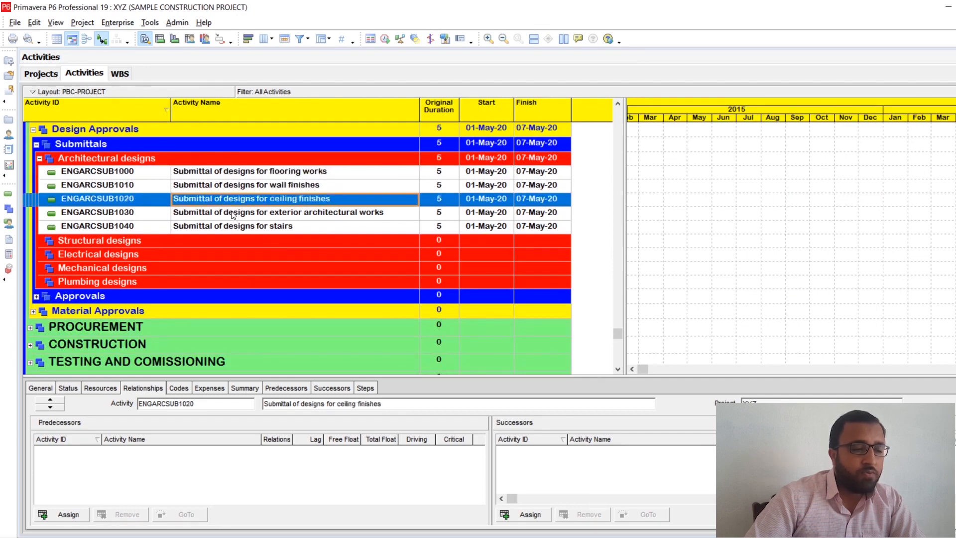
left_click(231, 213)
left_click(230, 228)
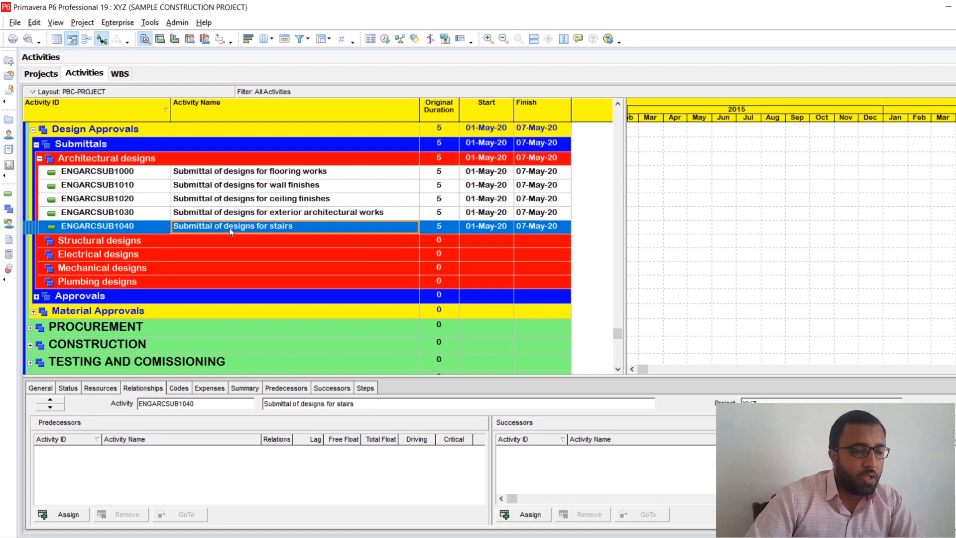
- Add a new activity under the Structural designs WBS element and set its activity ID to ENGSTRSUB1000
scroll(229, 228, "down", 1)
left_click(202, 232)
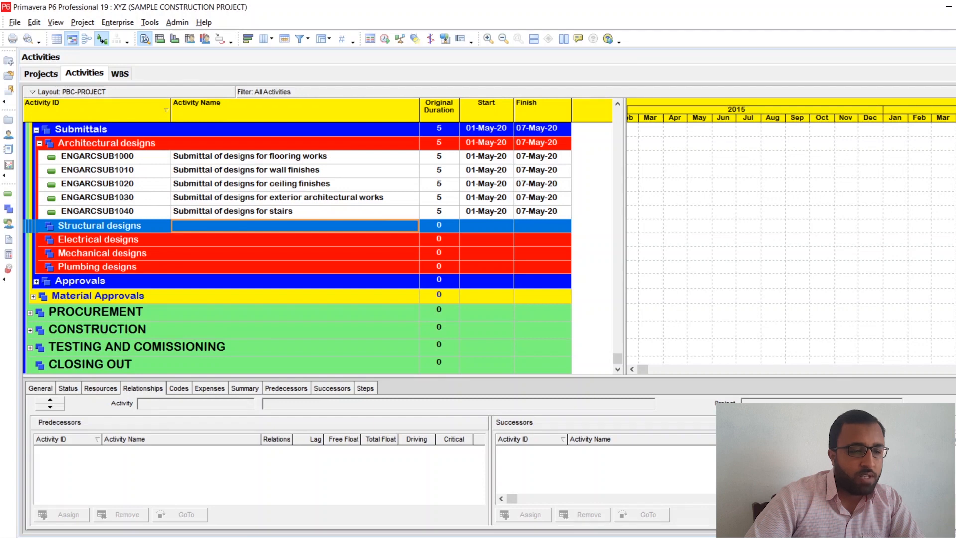
key("Insert")
left_click(106, 238)
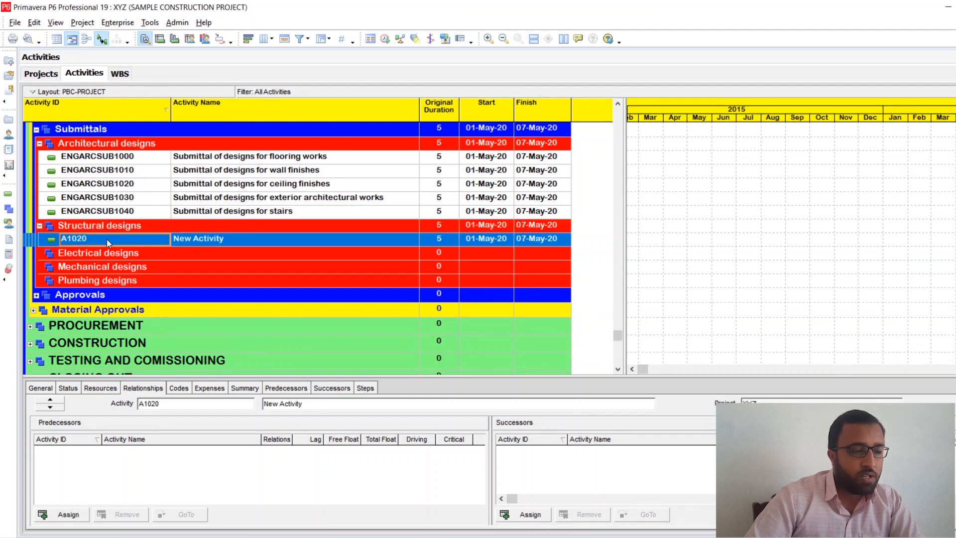
left_click(107, 239)
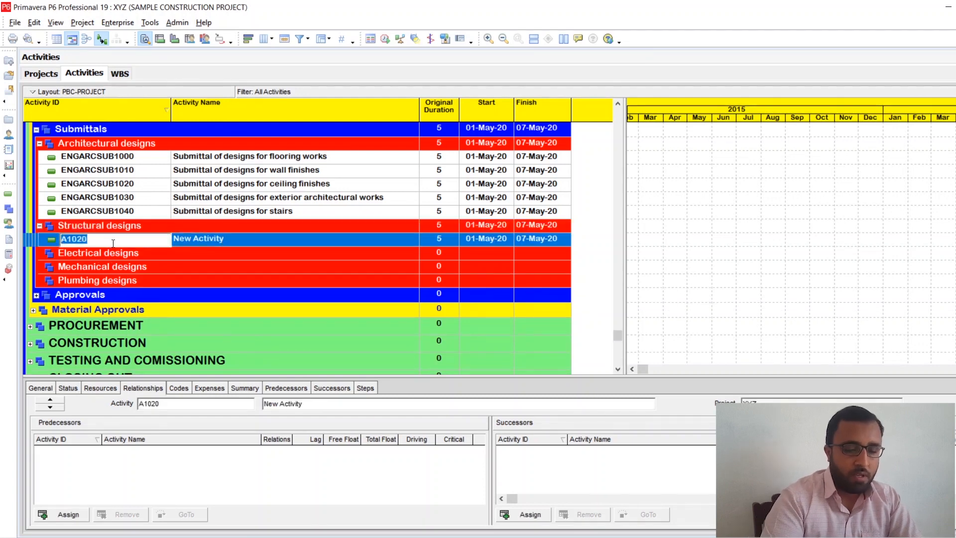
key("BackSpace")
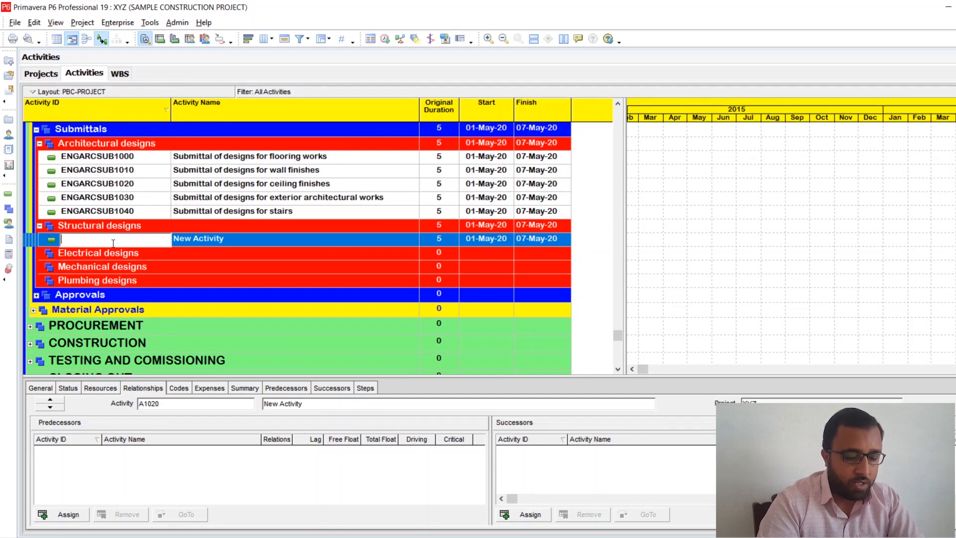
type("EN")
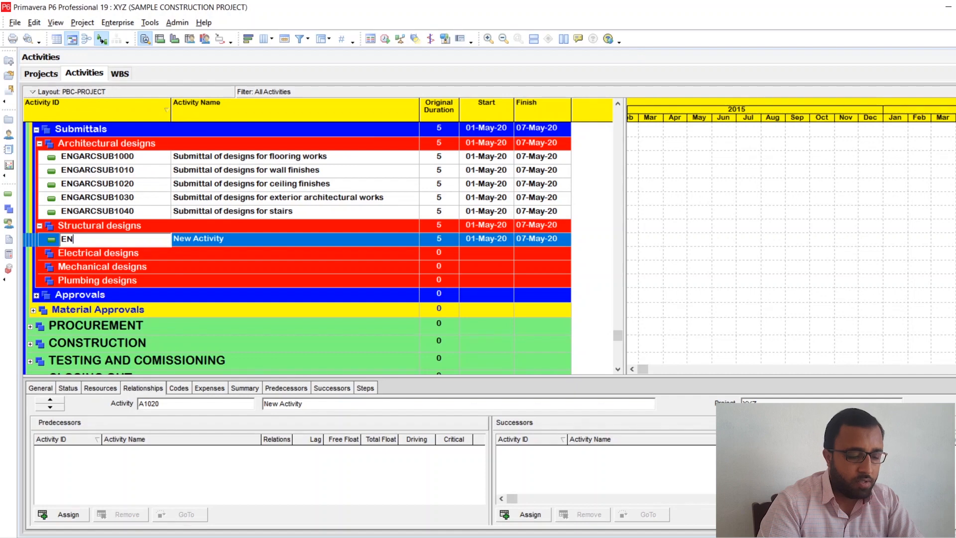
type("GST")
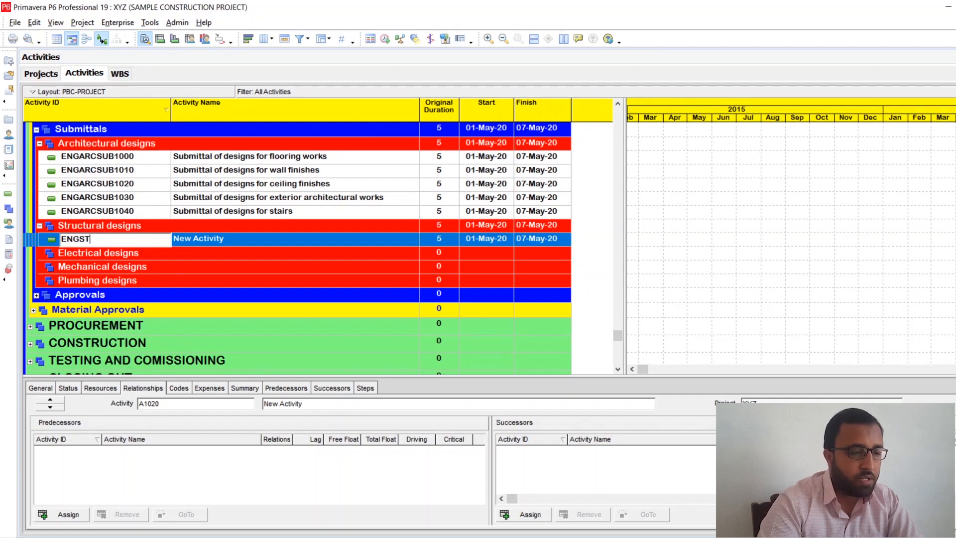
type("RS")
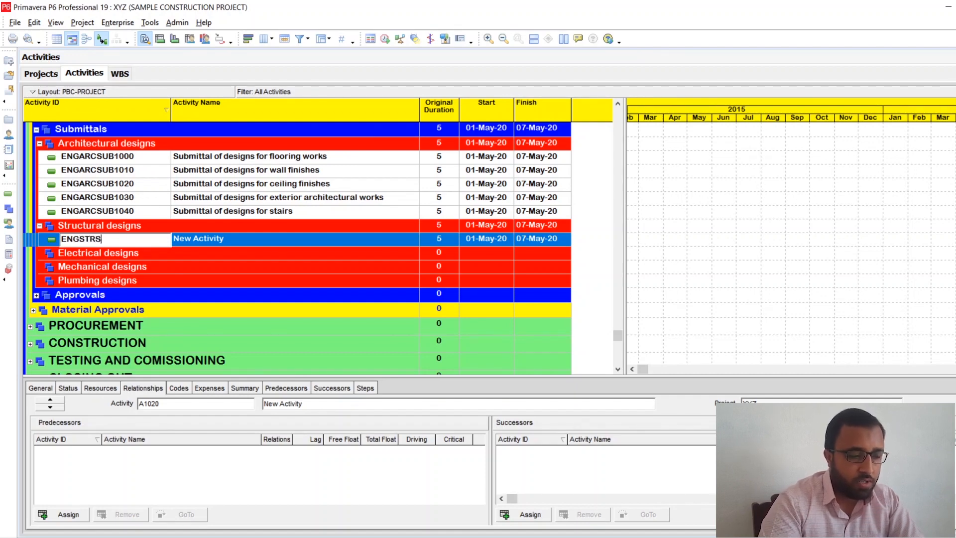
type("UB1000")
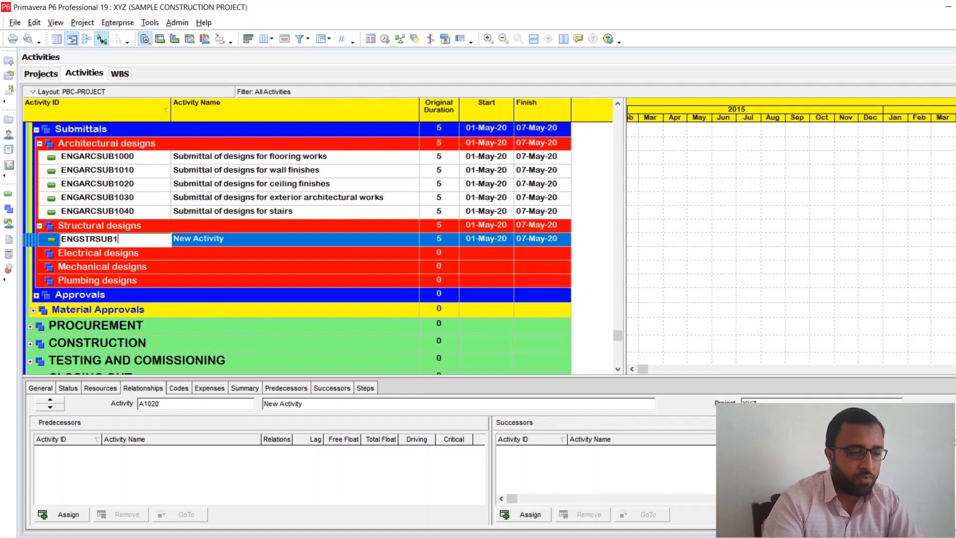
- Name the new ENGSTRSUB1000 activity under Structural designs "Submittal of designs for columns"
left_click(270, 241)
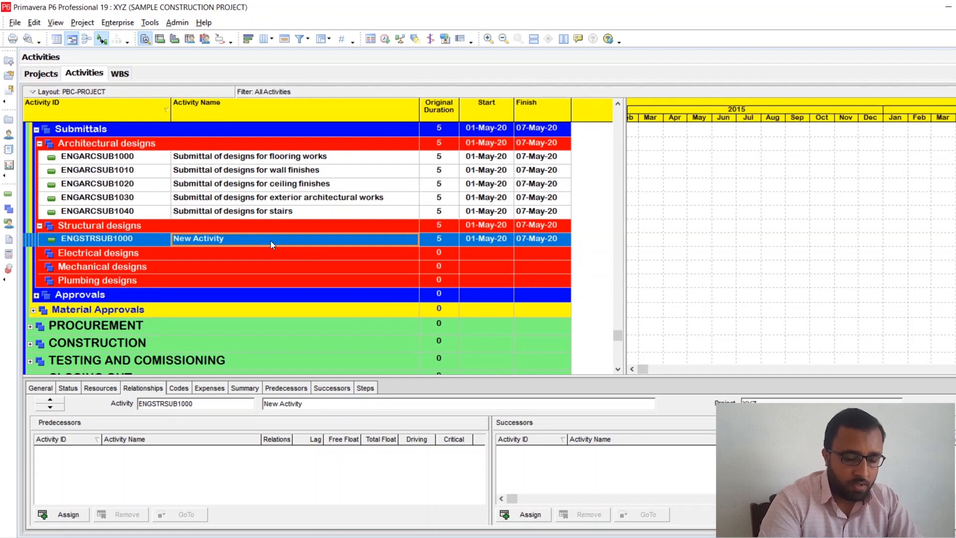
type("Subm")
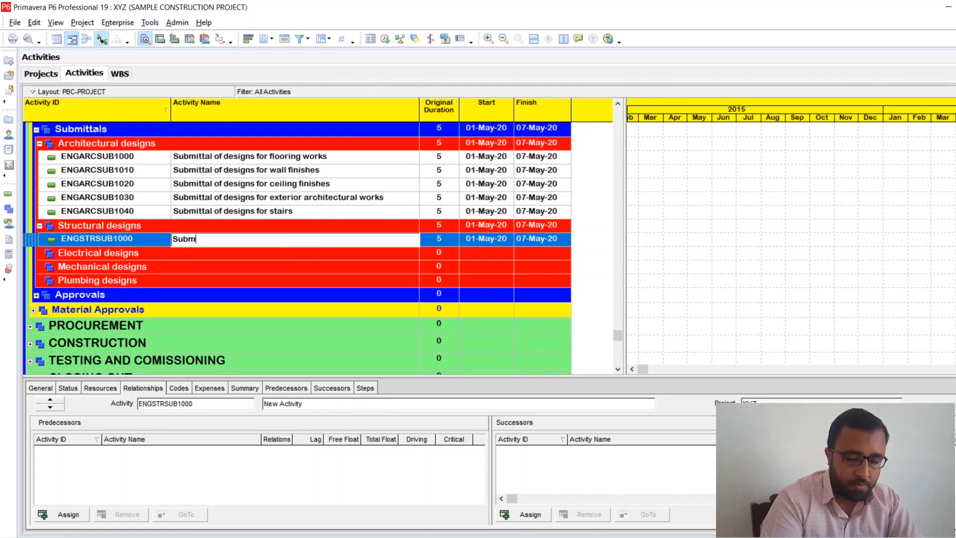
type("ittal o")
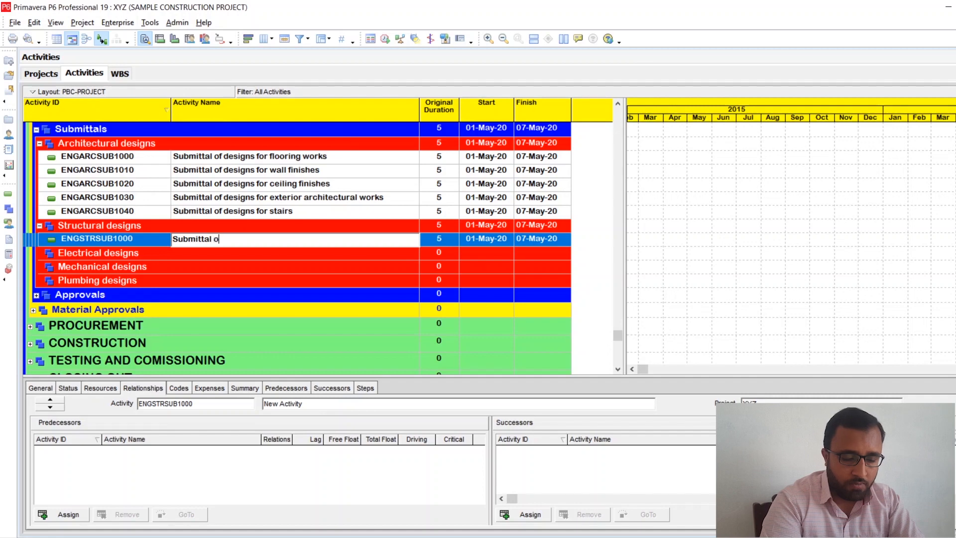
type("f designs ")
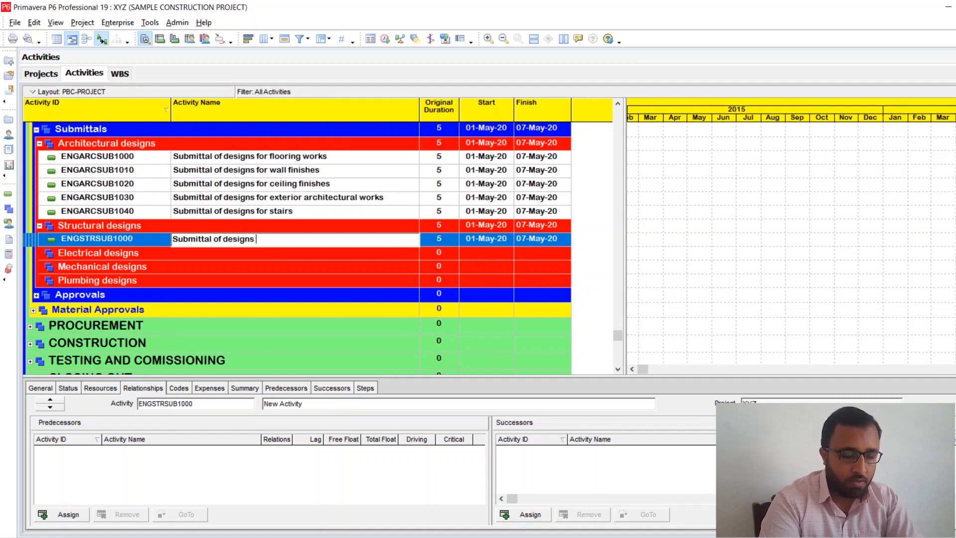
type("for co")
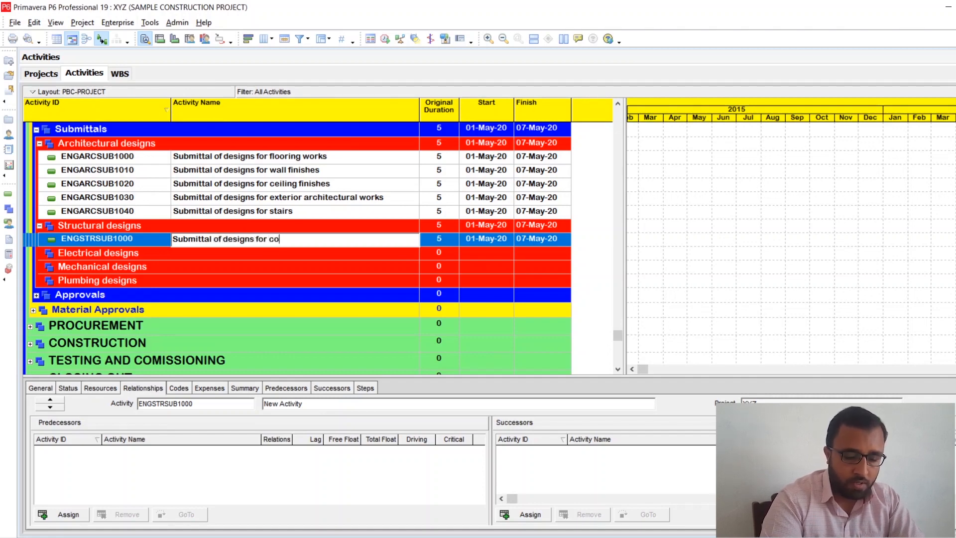
type("ulmns")
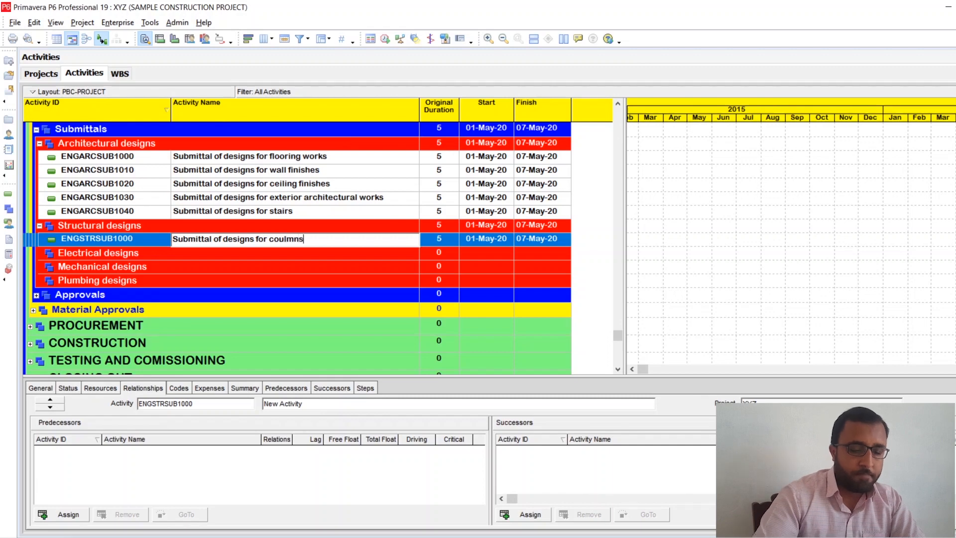
key("BackSpace")
key("BackSpace")
key("BackSpace")
key("BackSpace")
key("BackSpace")
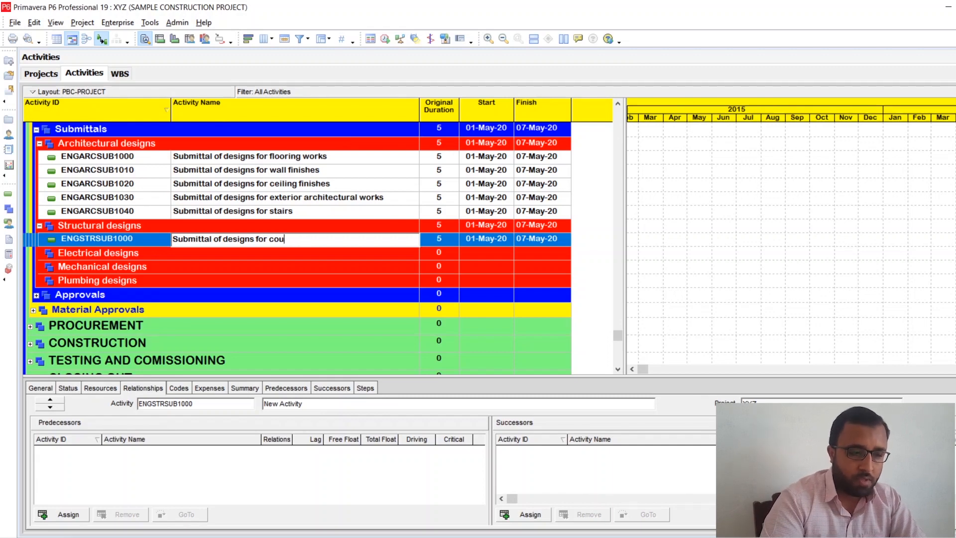
type("lumns")
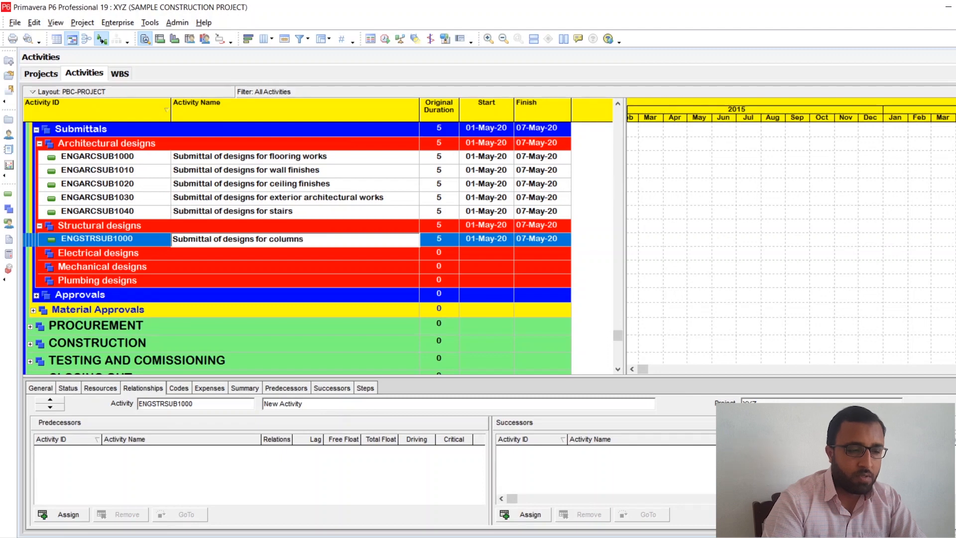
key("Return")
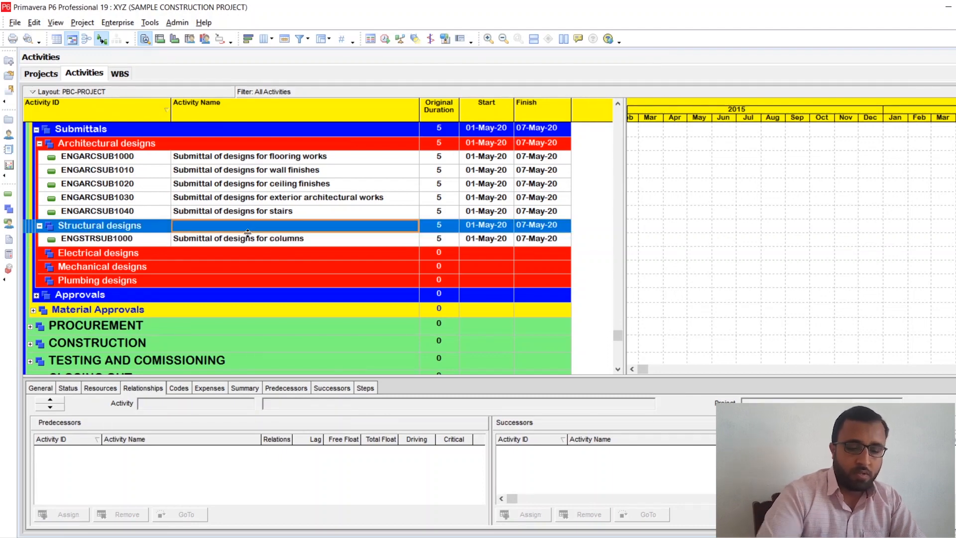
- Add a second activity named "Submittal of designs for beams" under the Structural designs WBS element
key("Insert")
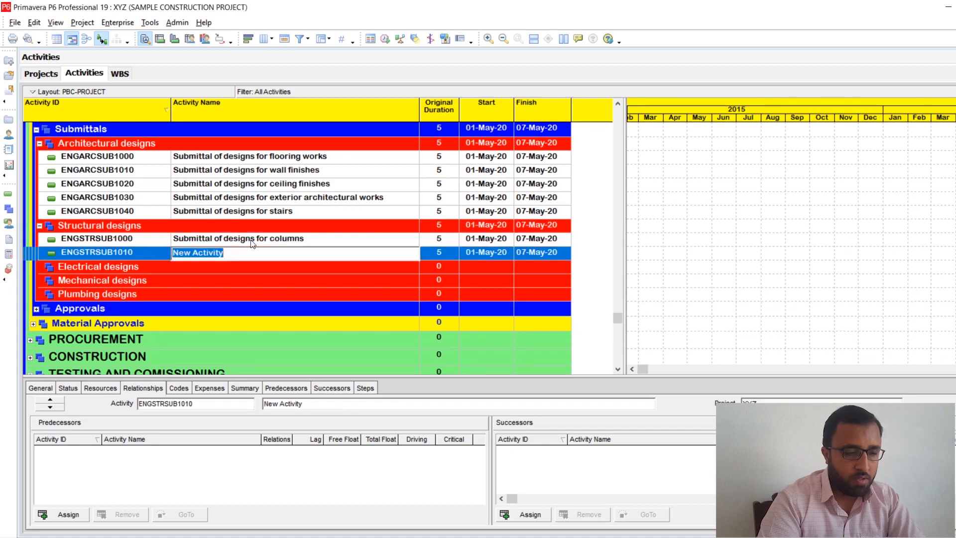
type("Su")
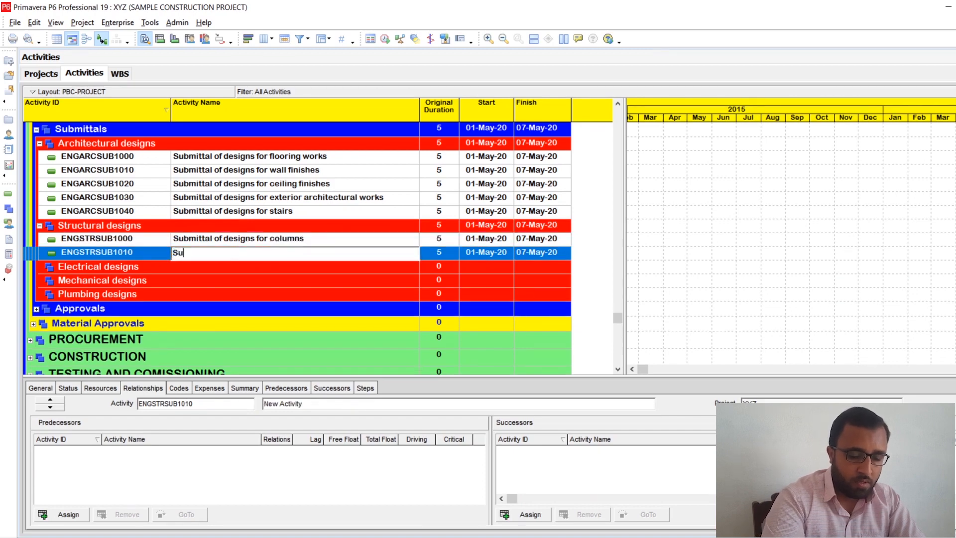
type("bmittal")
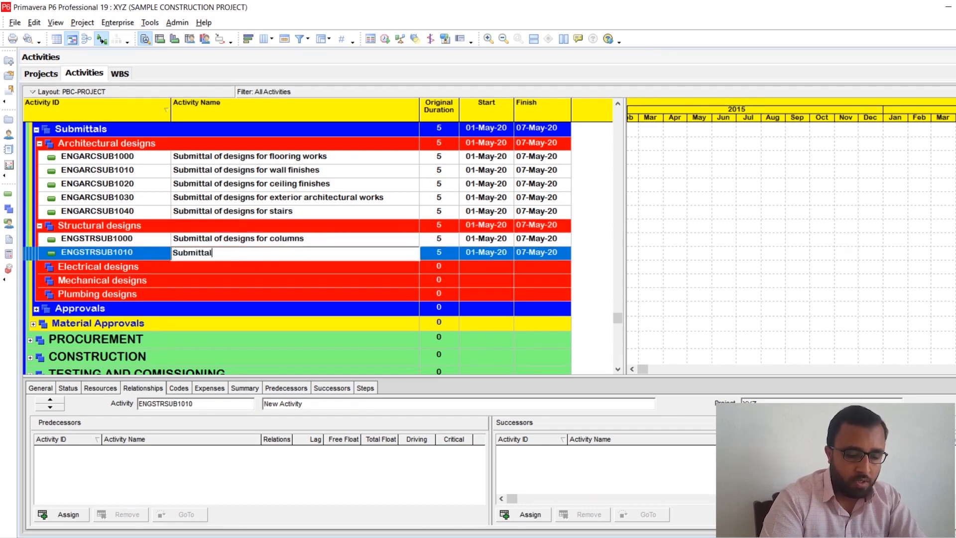
type(" of designs")
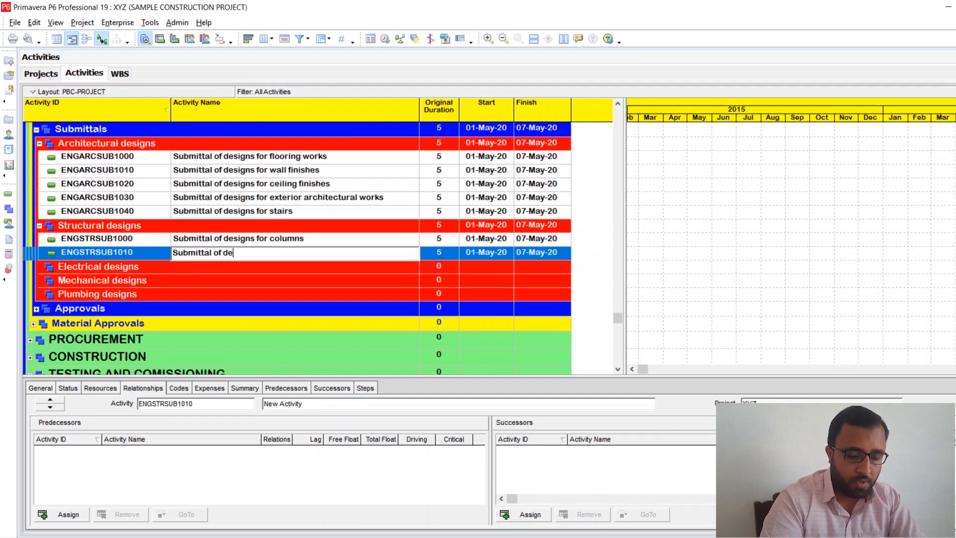
type("for")
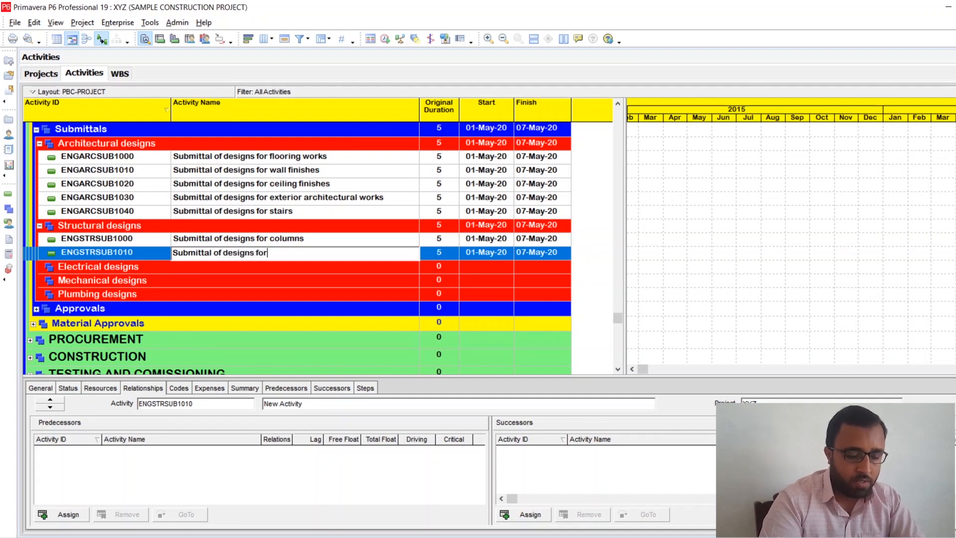
type(" beams")
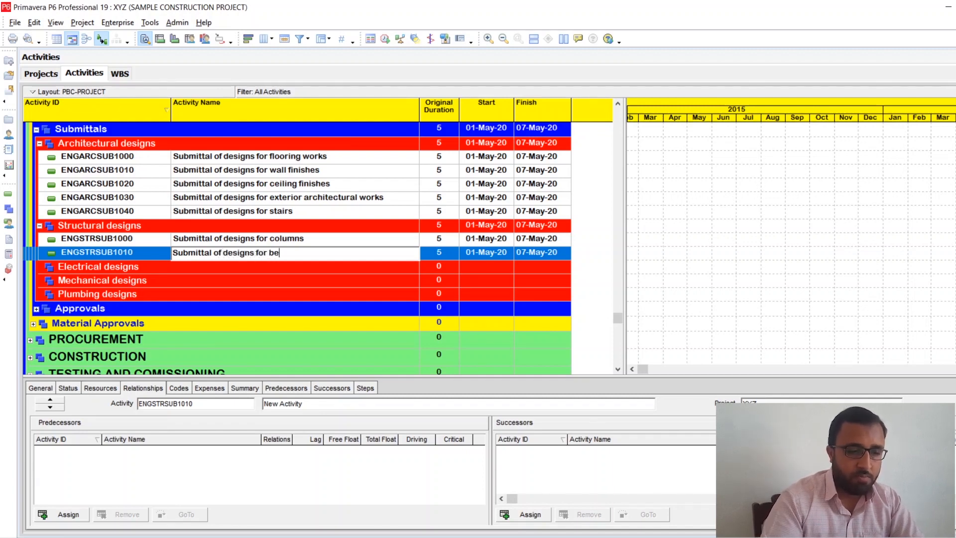
left_click(271, 240)
- Add a third activity named "Submittal of designs for slab" under the Structural designs WBS element
left_click(271, 253)
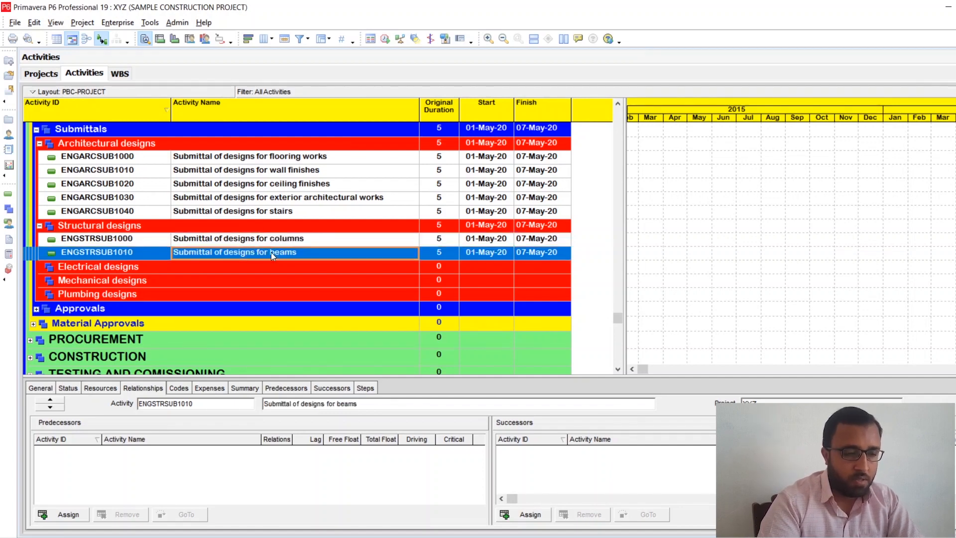
key("Insert")
type("Sub")
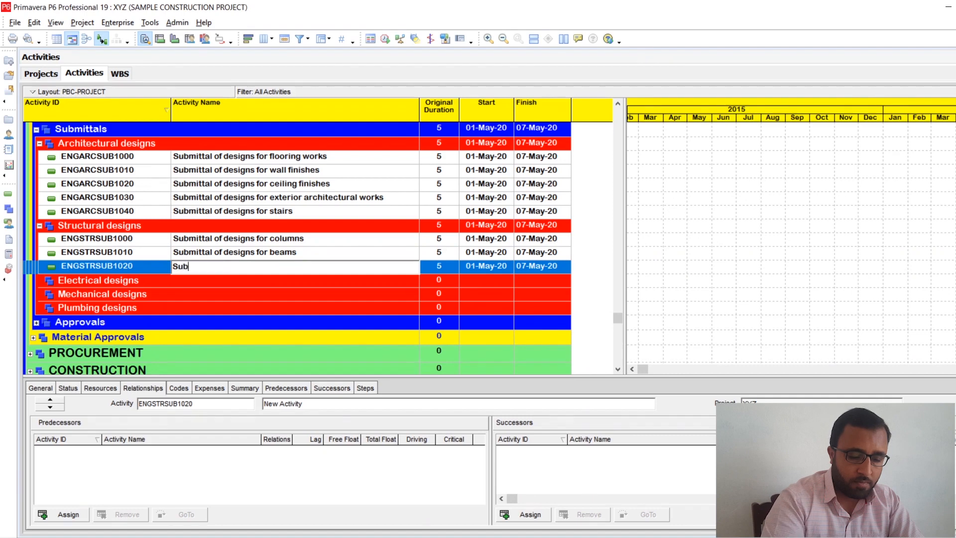
type("mittal o")
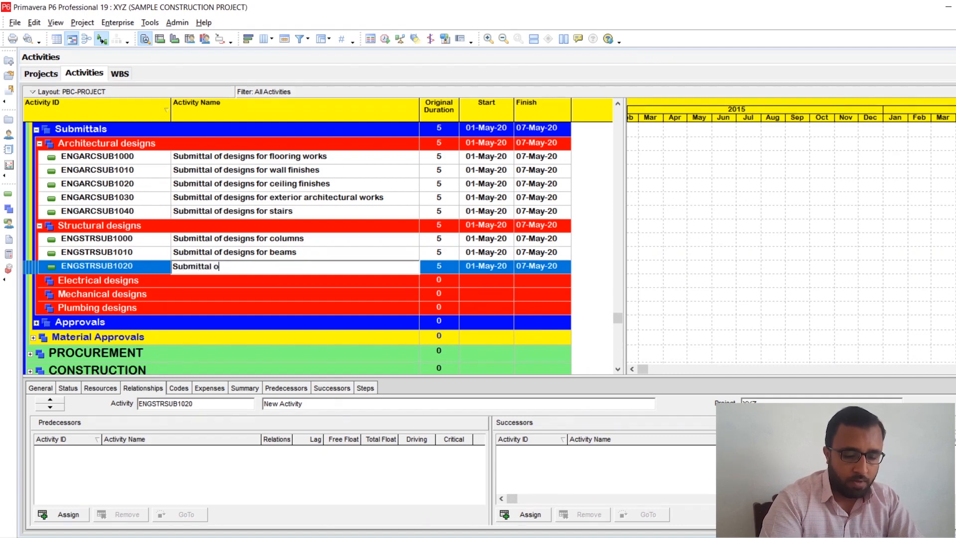
type("f design")
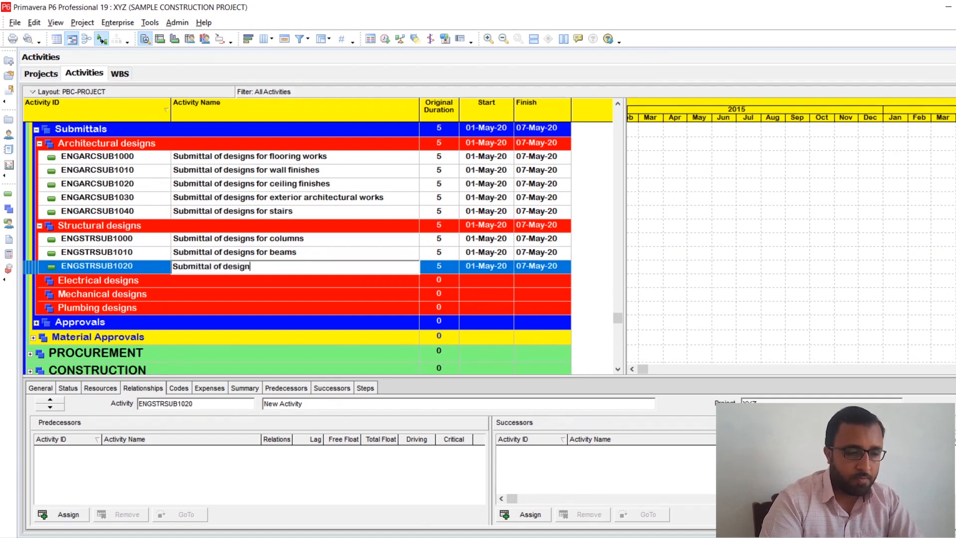
type("s ")
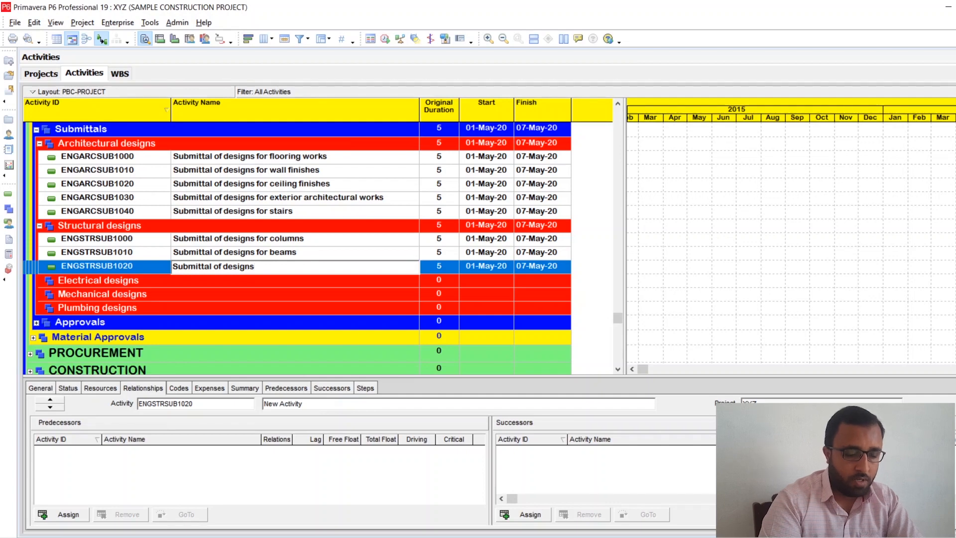
type("for sla")
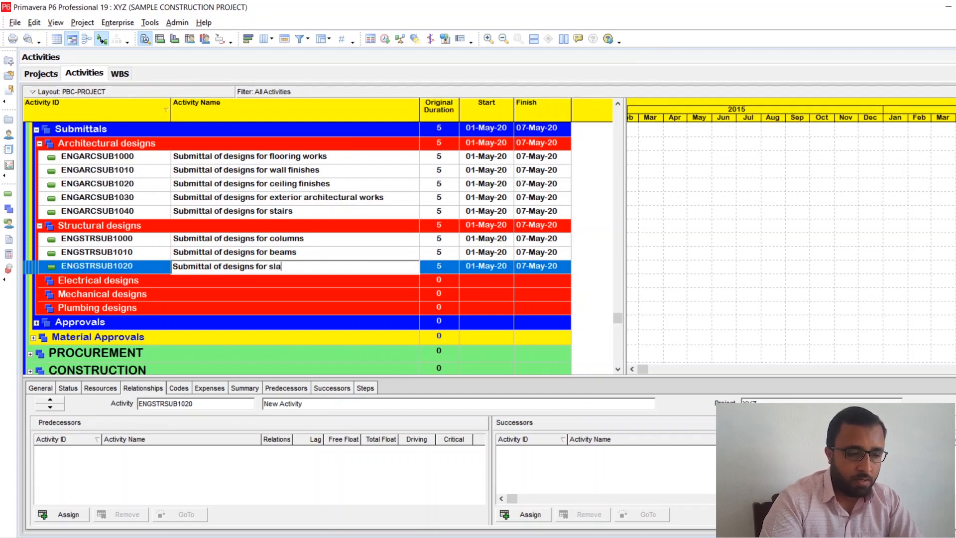
type("b")
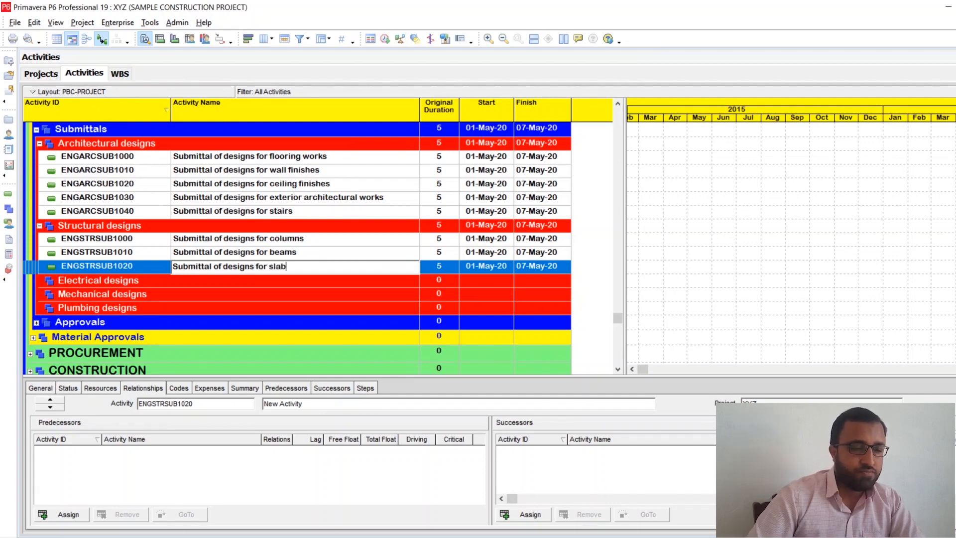
key("Return")
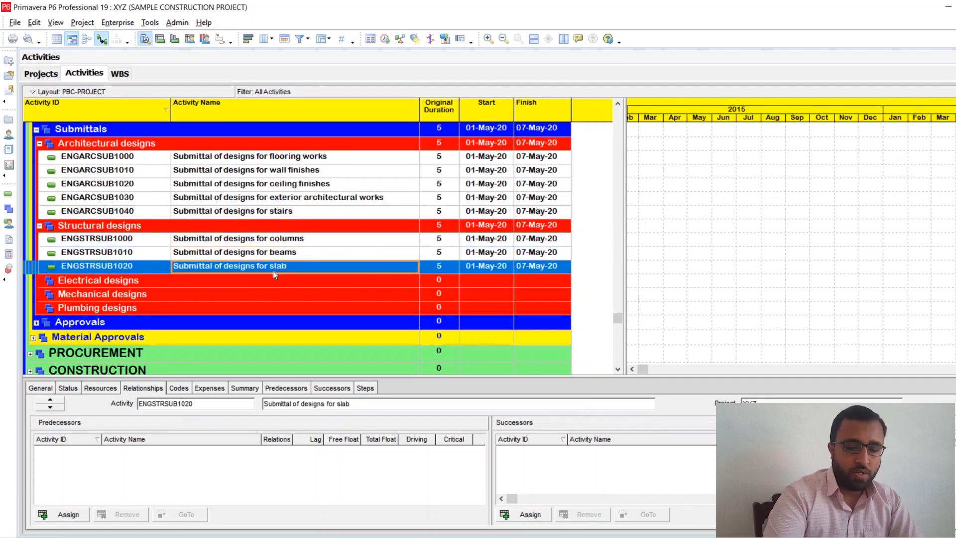
- Add a fourth activity named "Submittal of design for stairs" under the Structural designs WBS element
key("Insert")
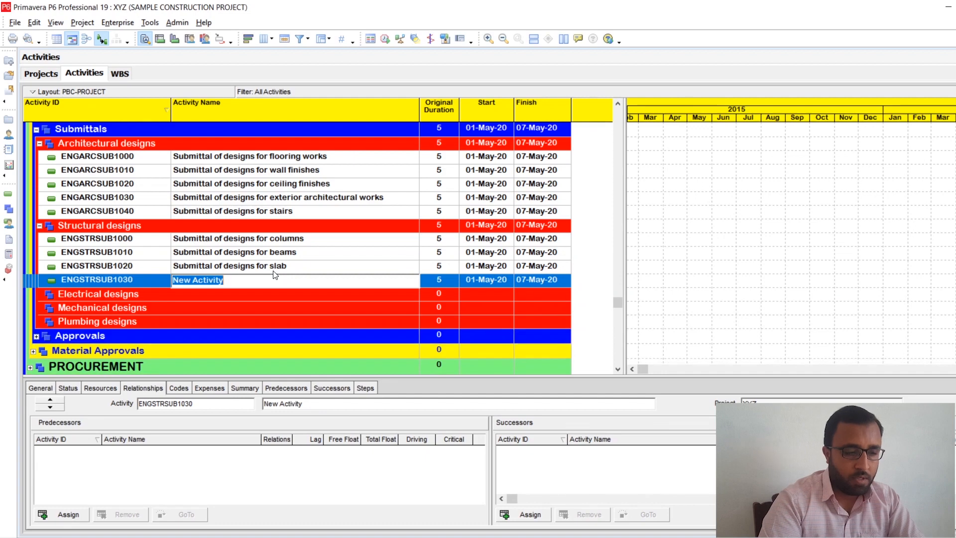
type("Sub")
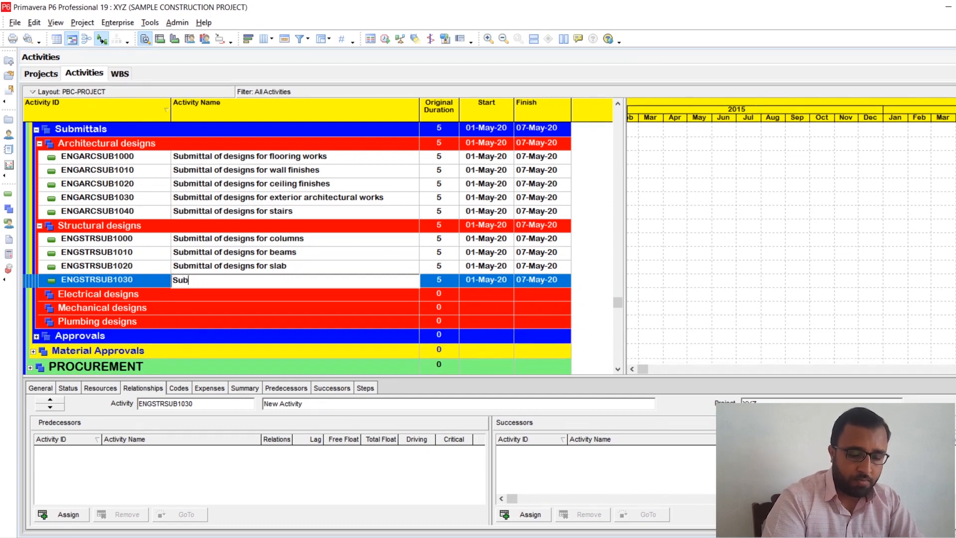
type("mittal o")
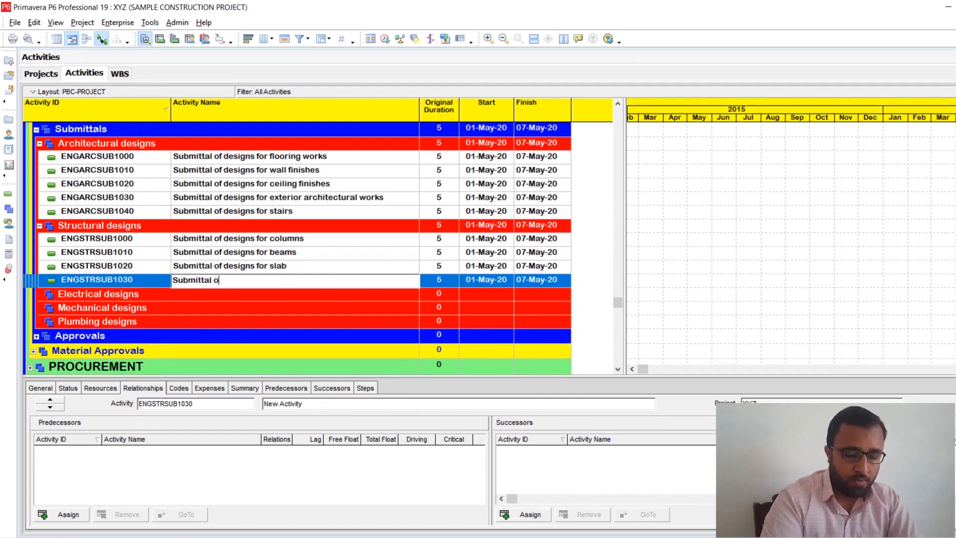
type("f design for")
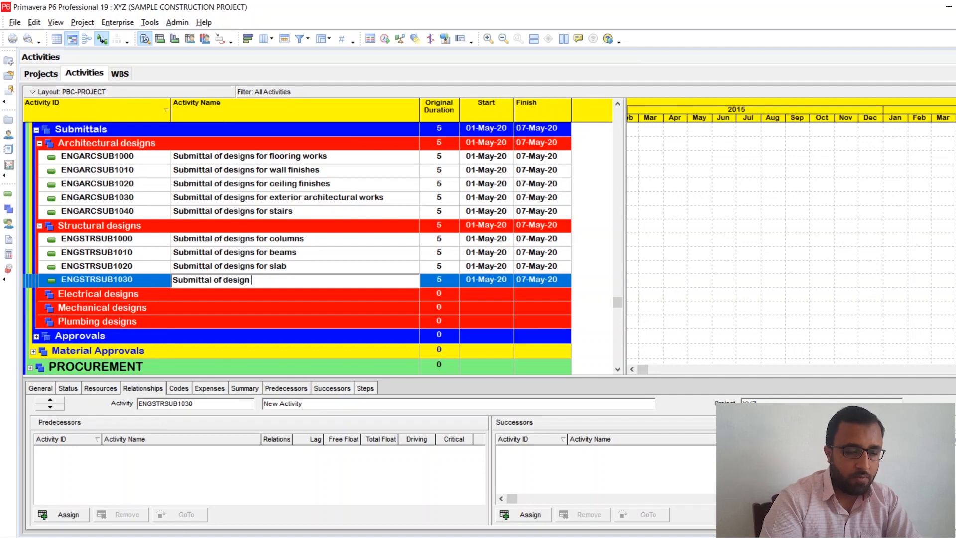
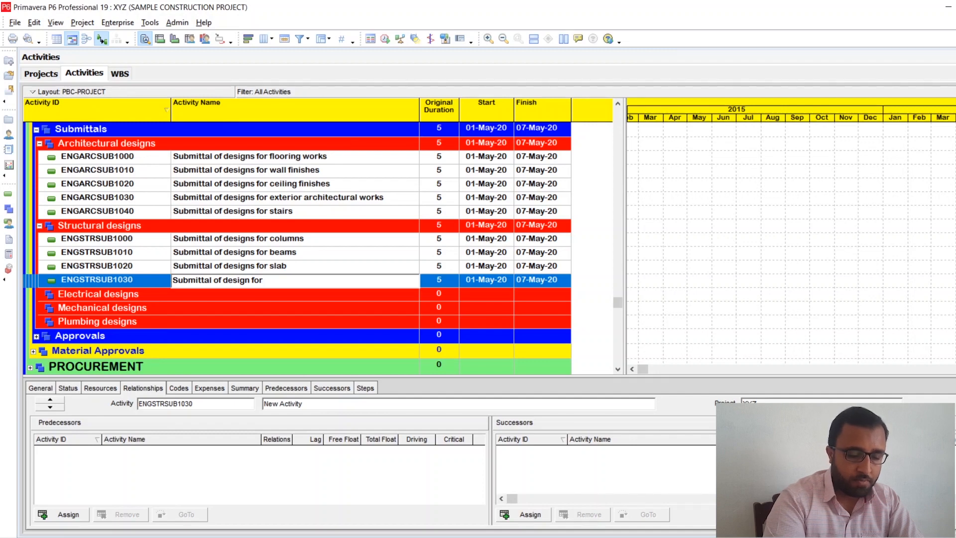
type("stairs")
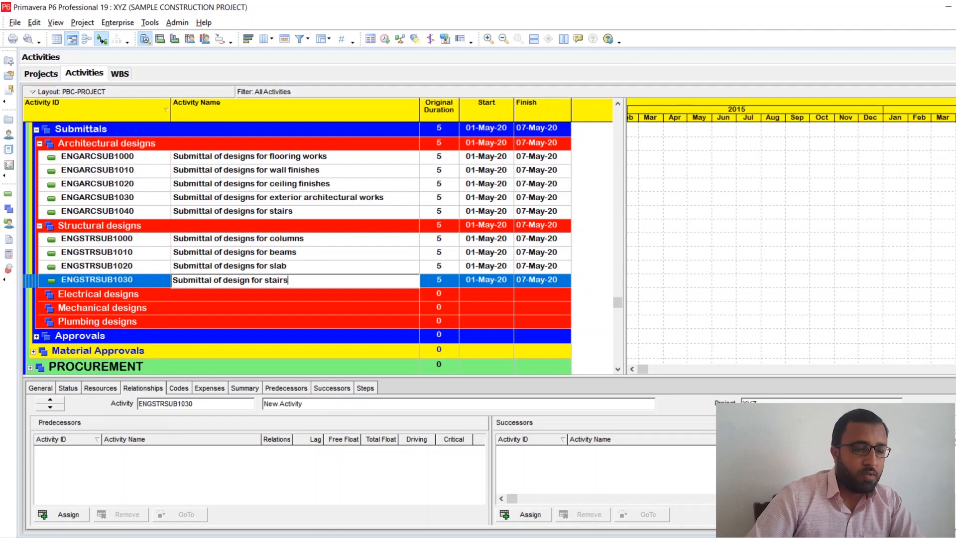
key("Return")
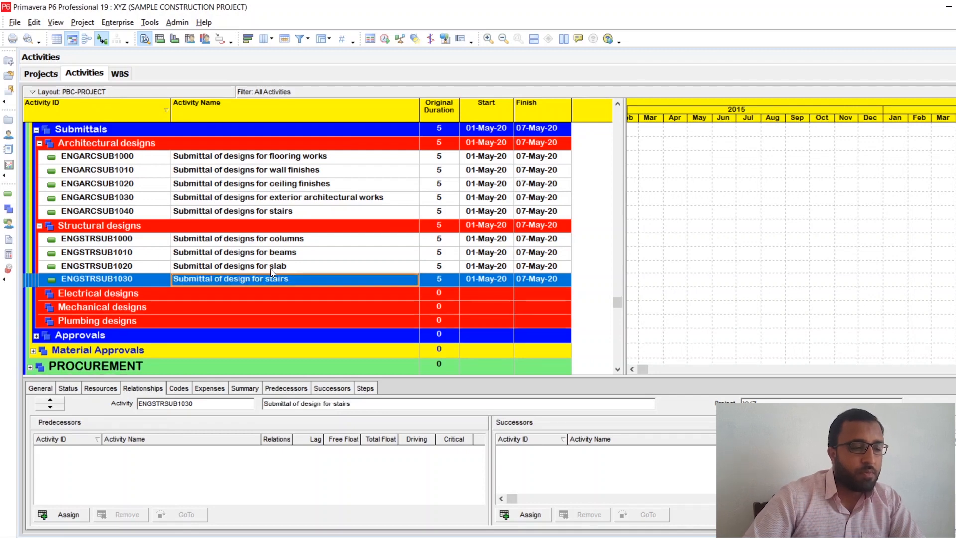
- Add a new activity under the Electrical designs WBS element and set its activity ID to ENGELECSUB1000
scroll(251, 265, "down", 2)
left_click(231, 237)
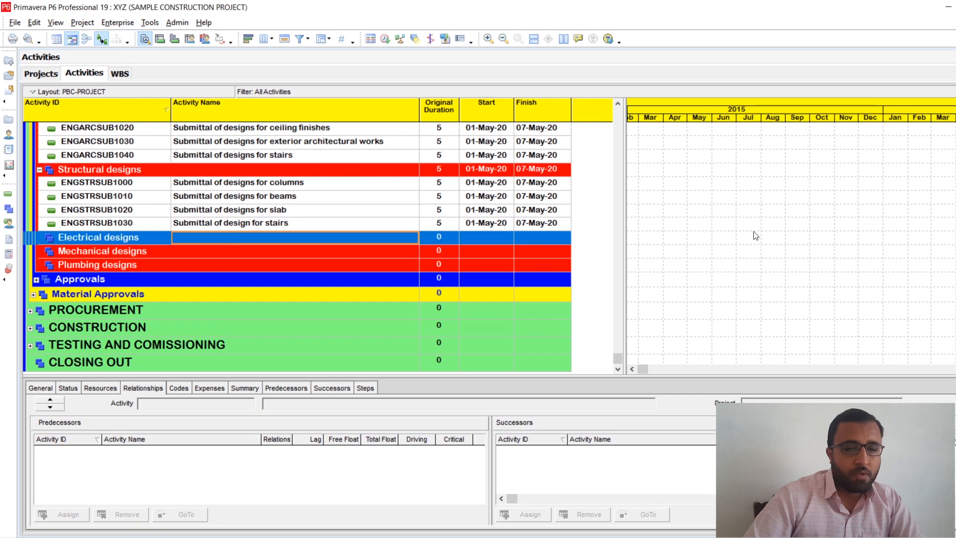
key("Insert")
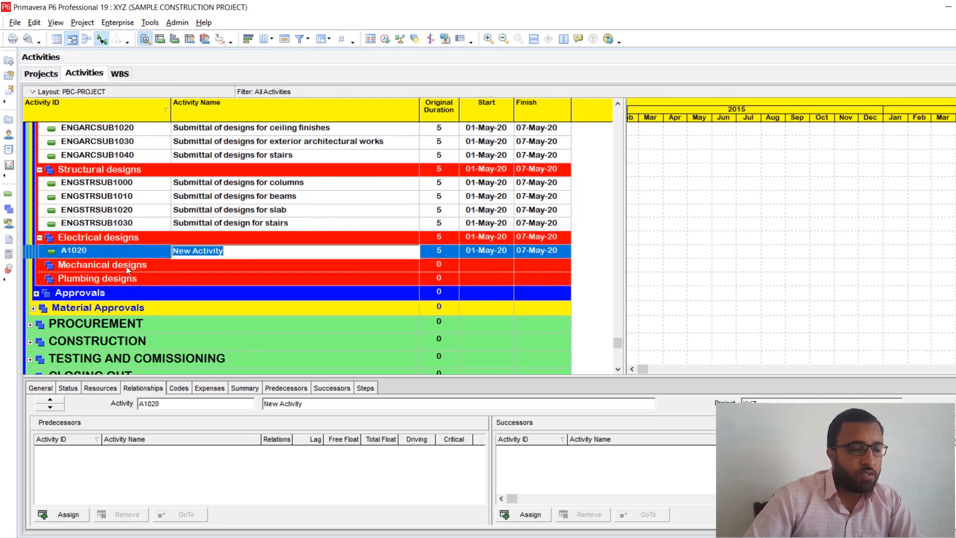
left_click(113, 251)
key("BackSpace")
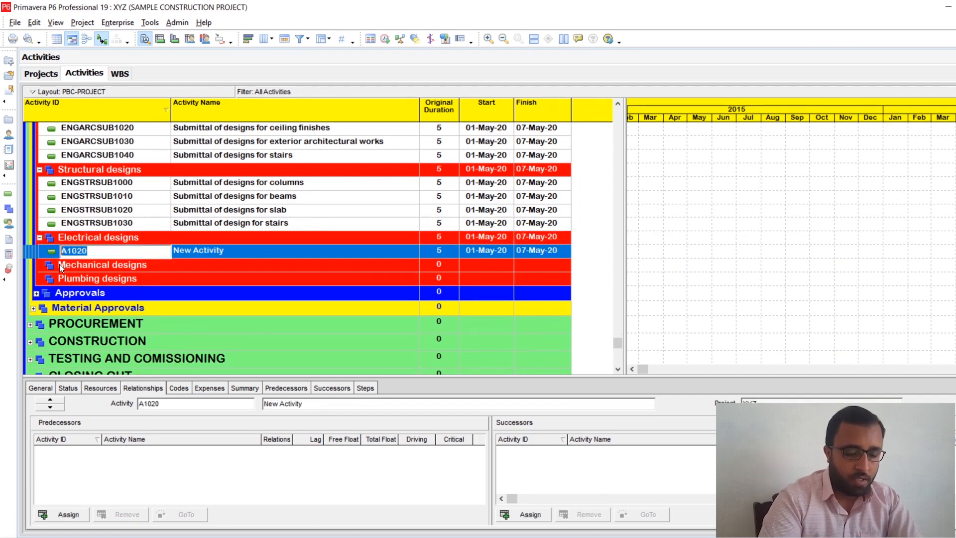
type("ENG")
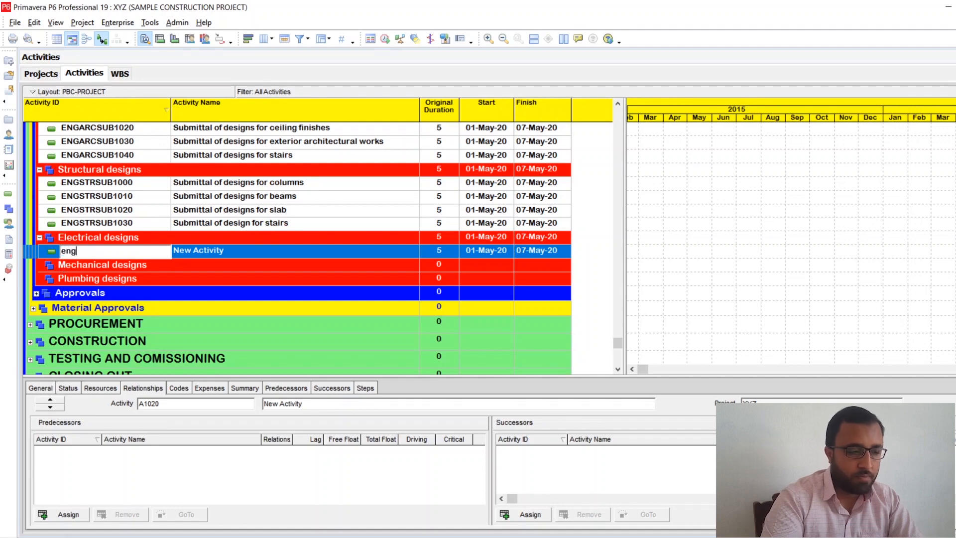
key("BackSpace")
key("BackSpace")
key("BackSpace")
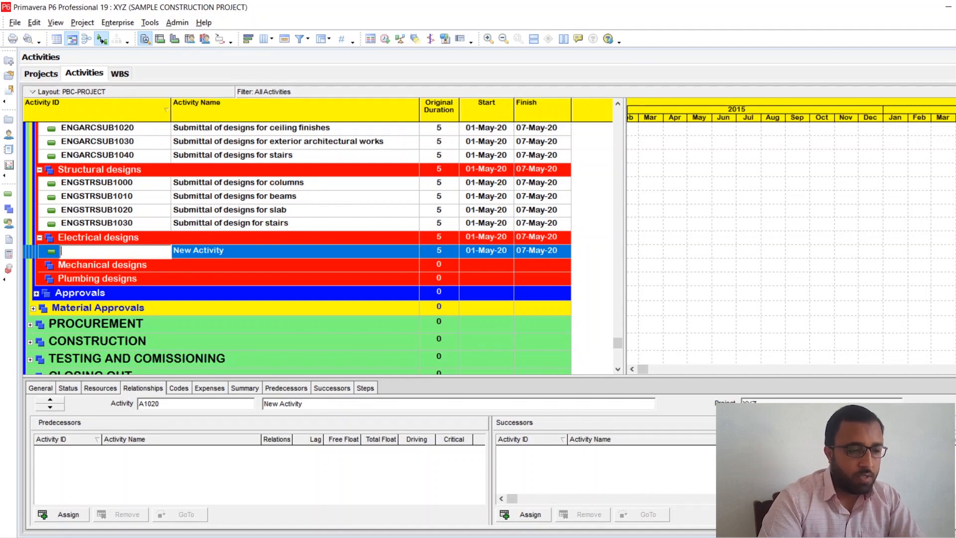
type("ENG")
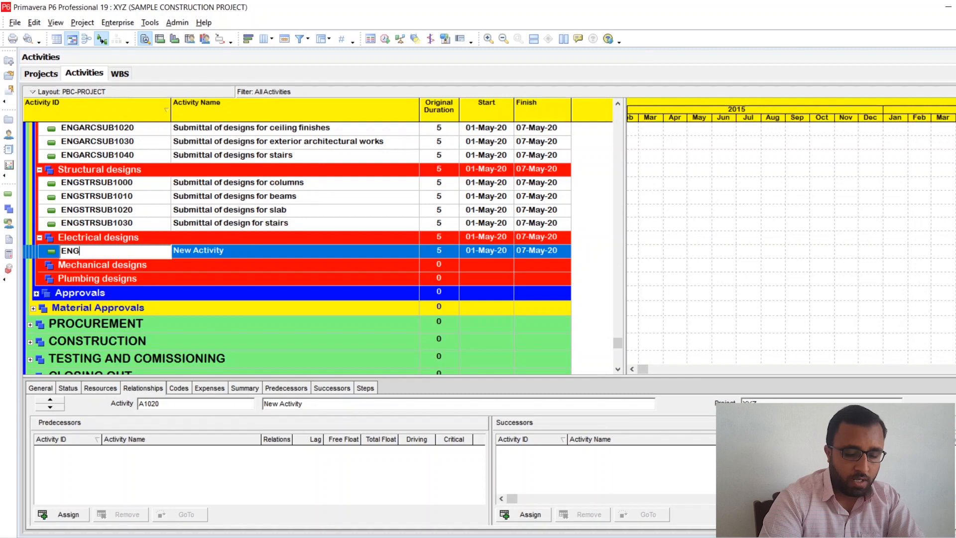
type("ELE")
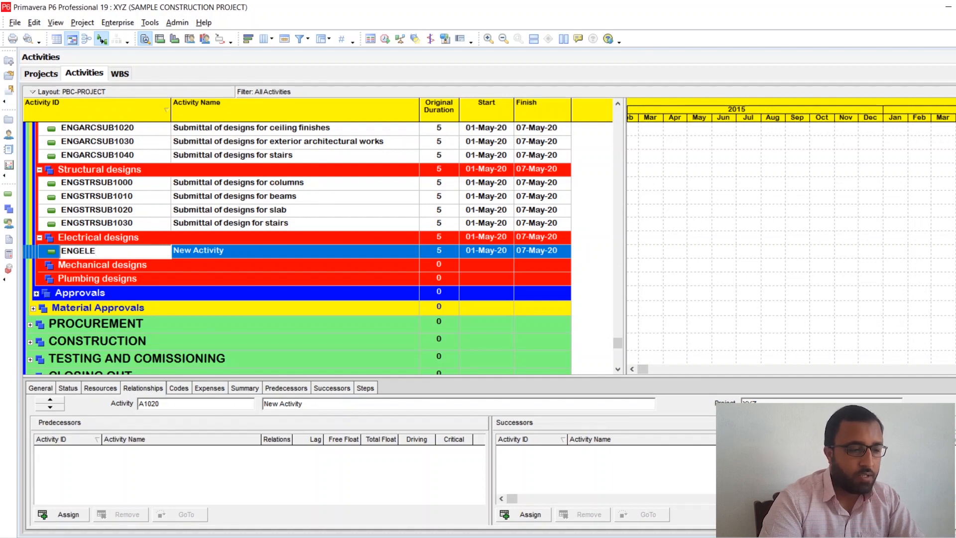
type("C")
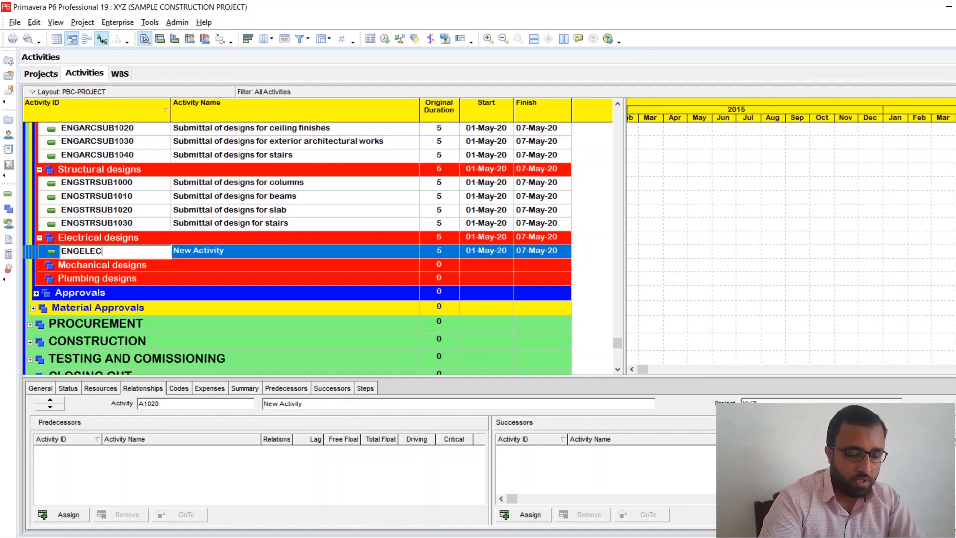
type("SUB10")
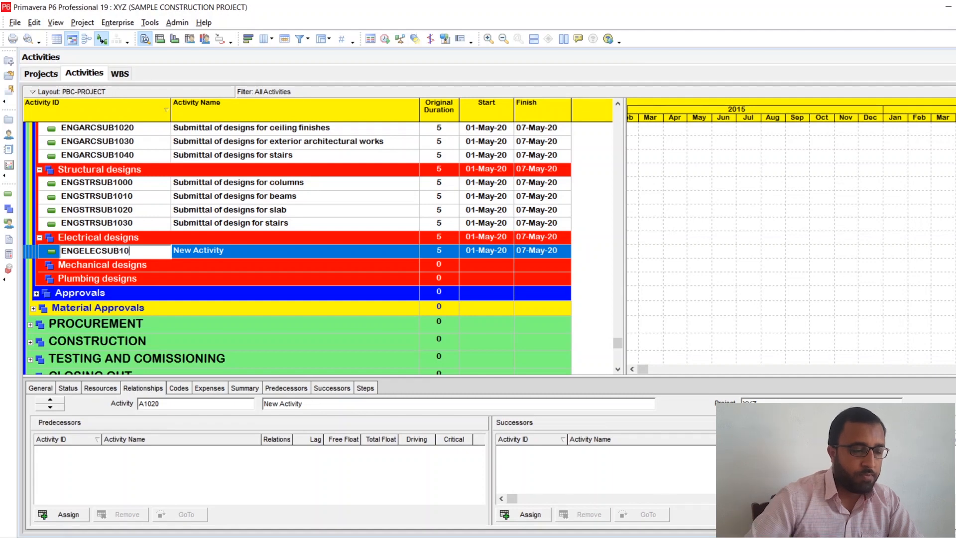
type("00")
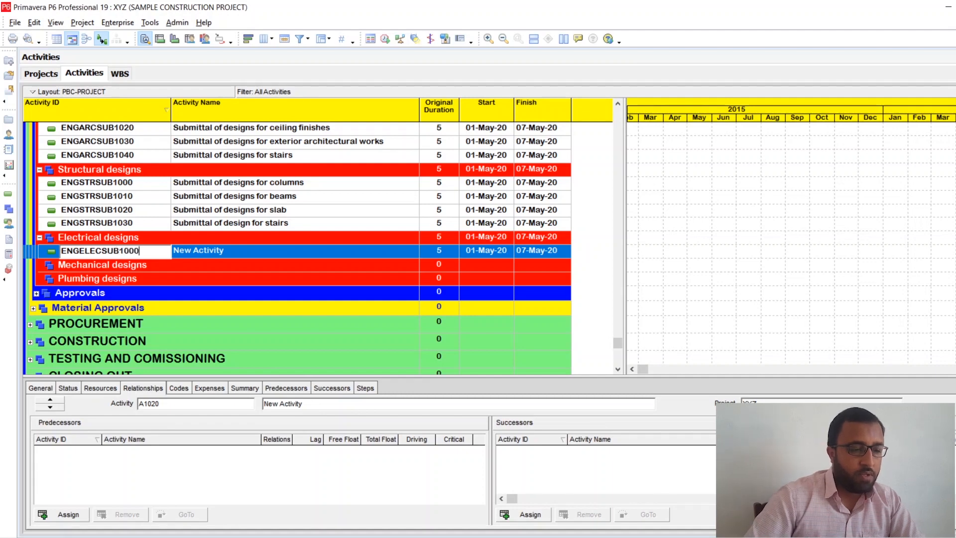
- Name the new ENGELECSUB1000 activity under Electrical designs "Submittal of designs for medium voltage current works"
left_click(234, 253)
left_click(246, 248)
key("ctrl+a")
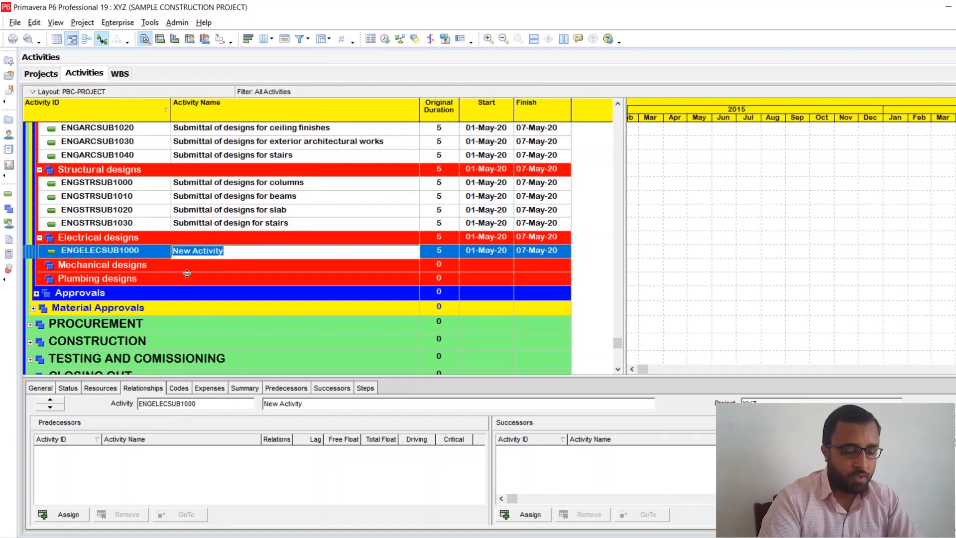
key("BackSpace")
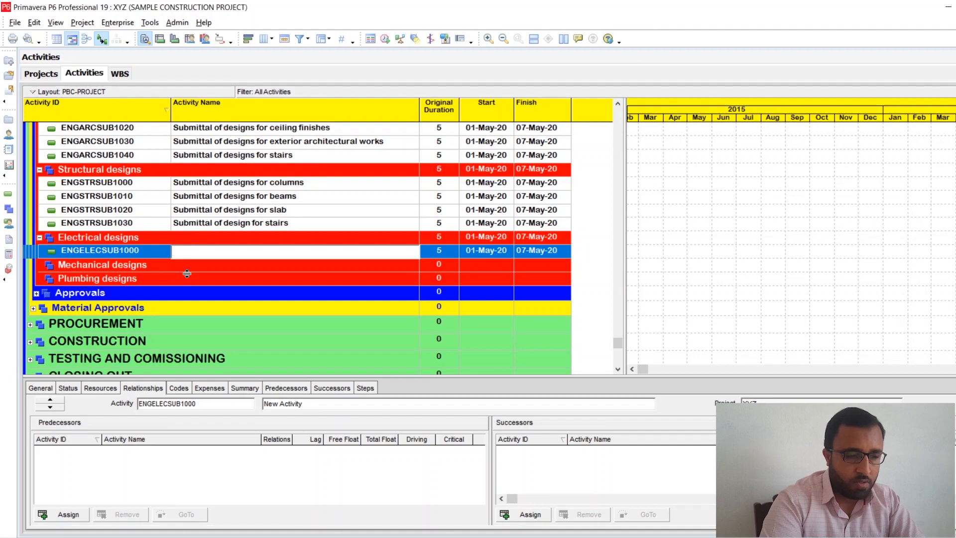
type("Su")
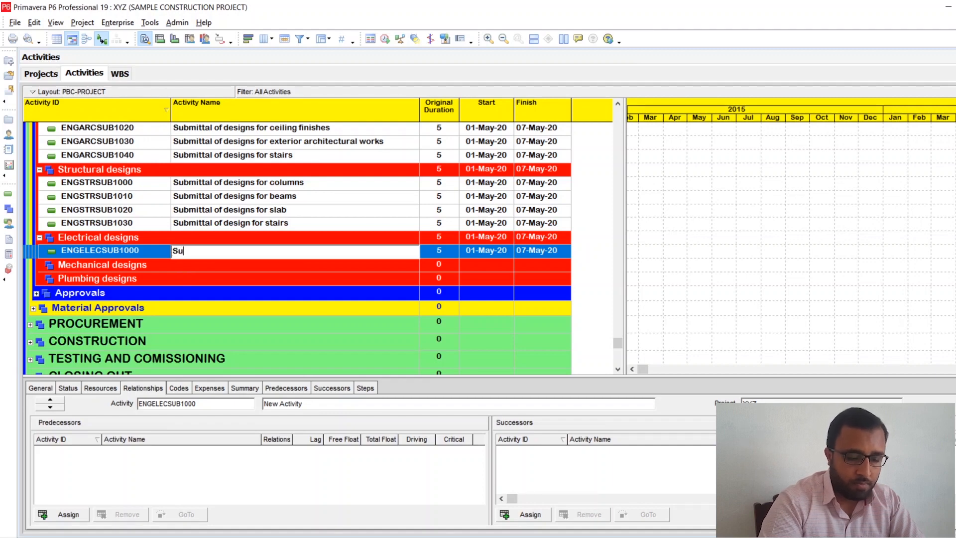
type("bmi")
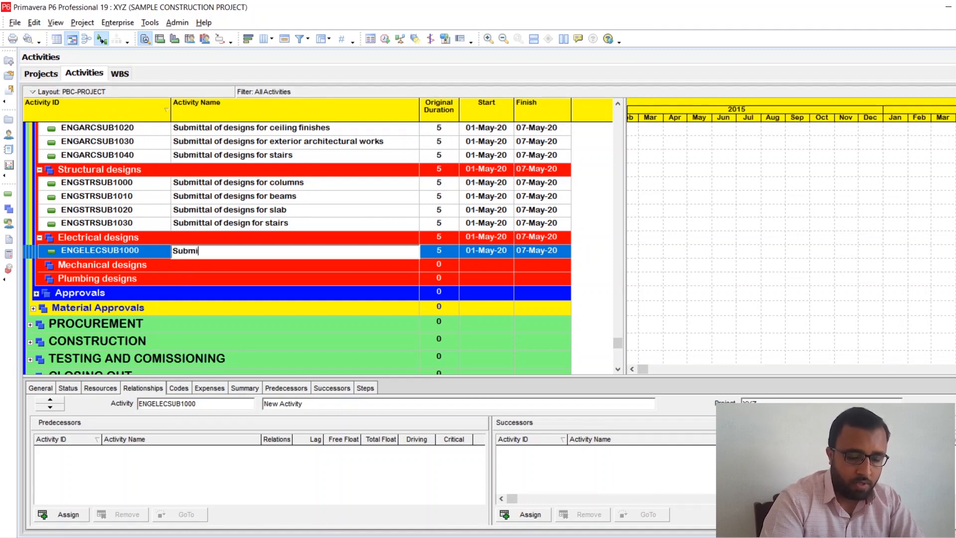
type("ttal of")
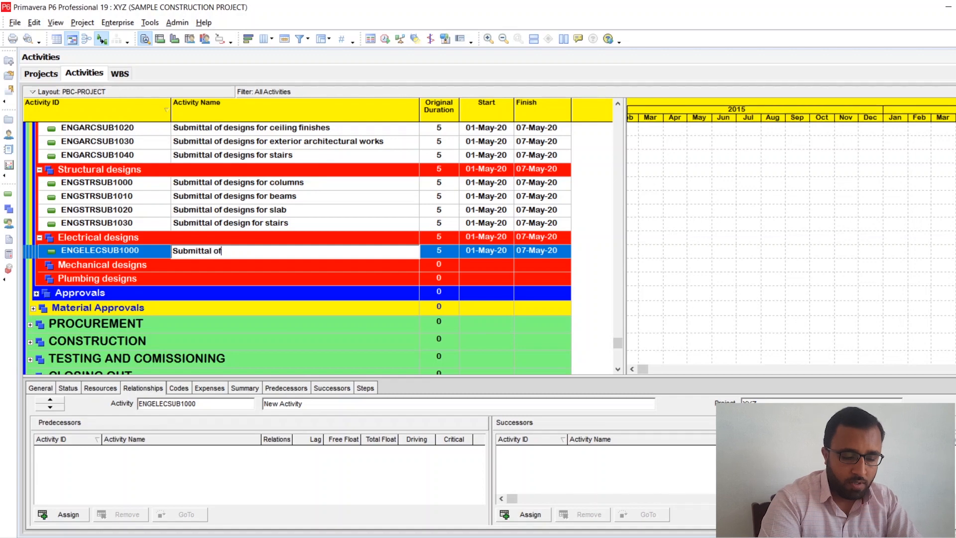
type(" designs ")
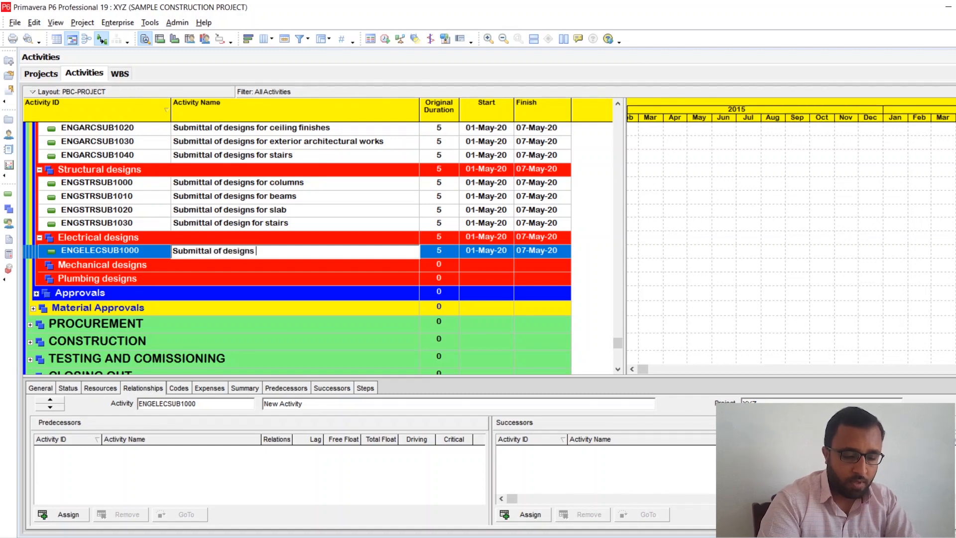
type("for medi")
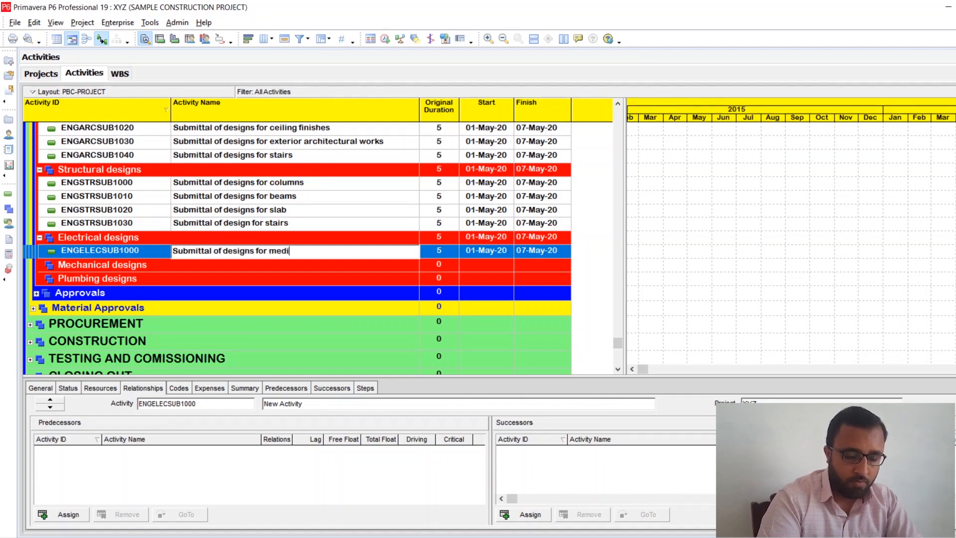
type("um vol")
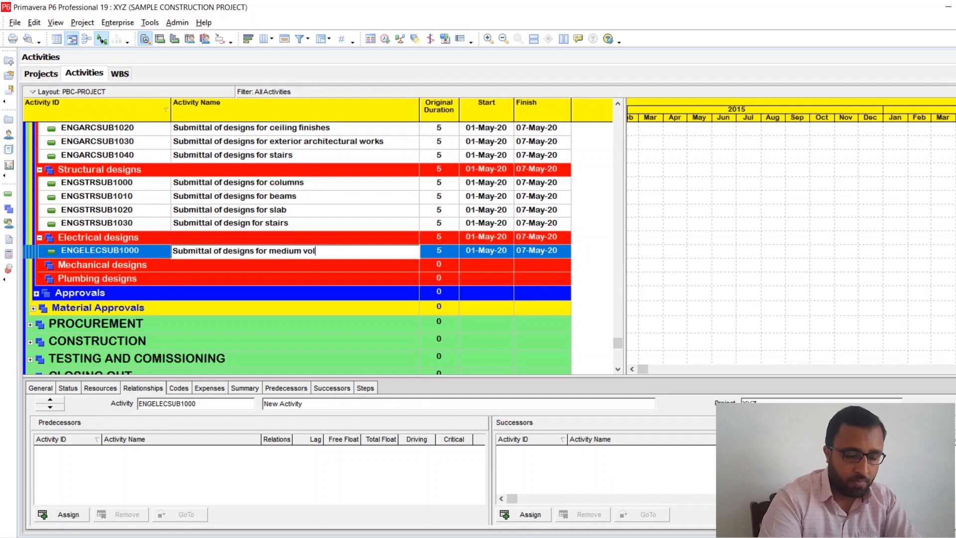
type("tage ")
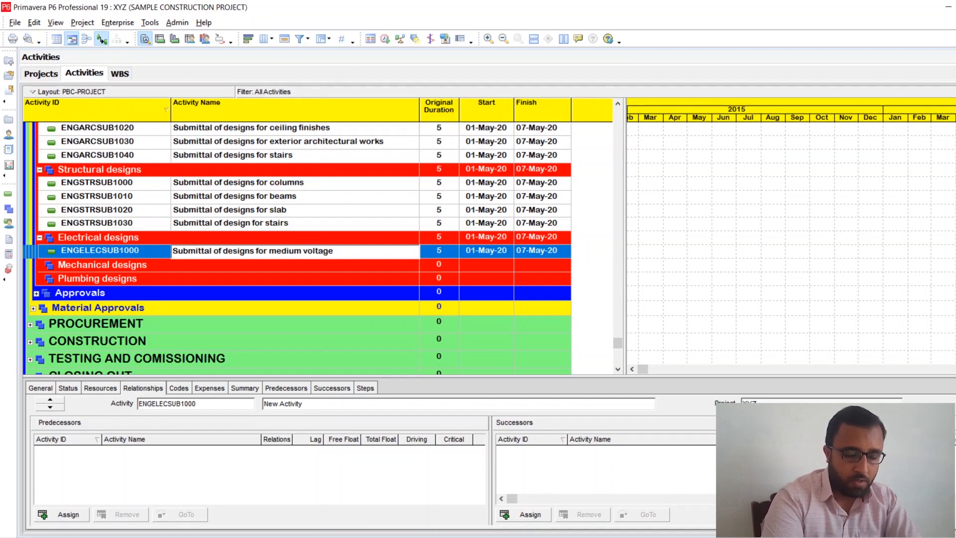
type("current")
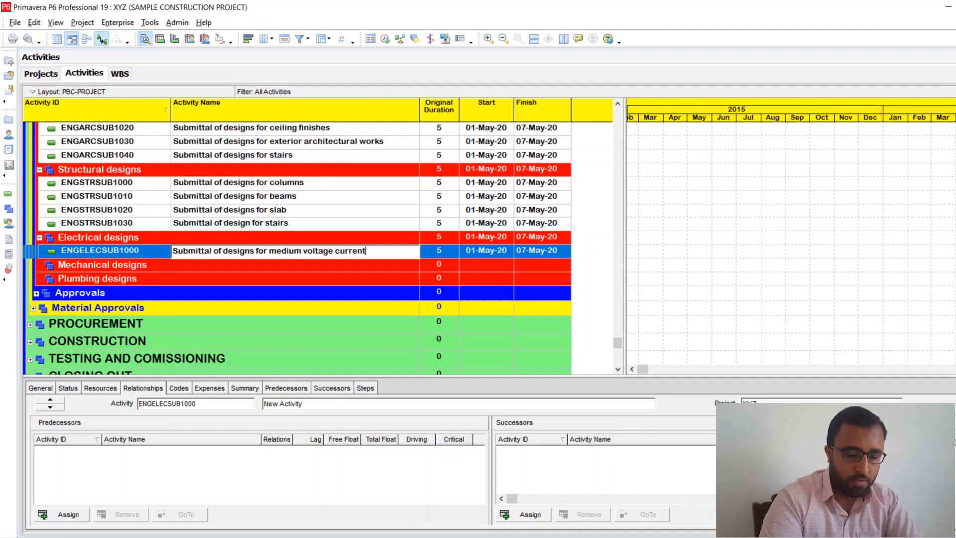
type("  works")
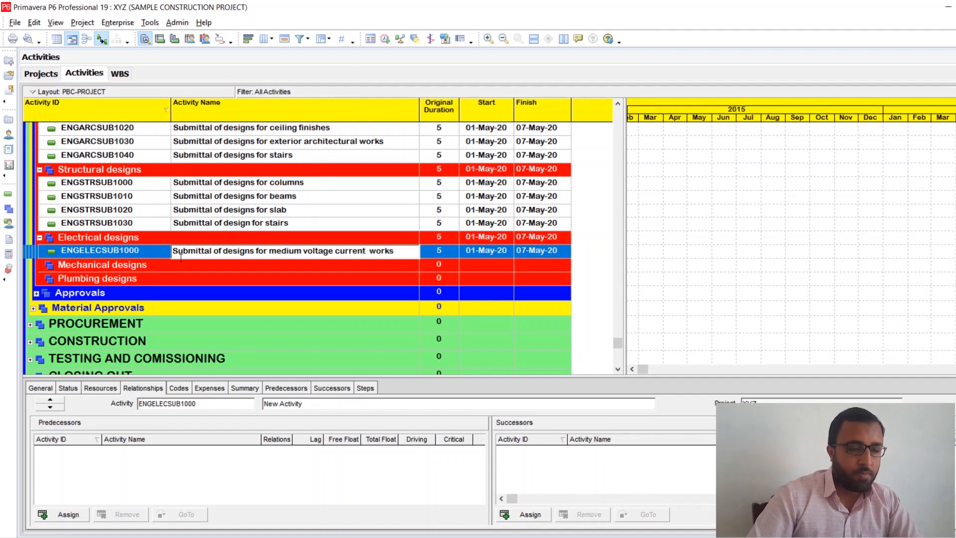
left_click(241, 268)
- Add a second activity named "Submittal of designs for low voltage current works" under the Electrical designs WBS element
left_click(249, 254)
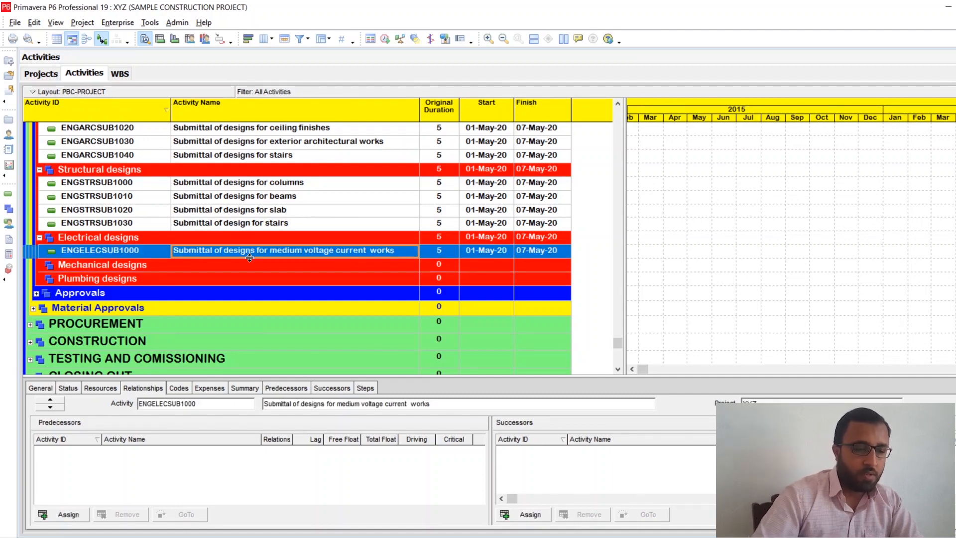
key("Insert")
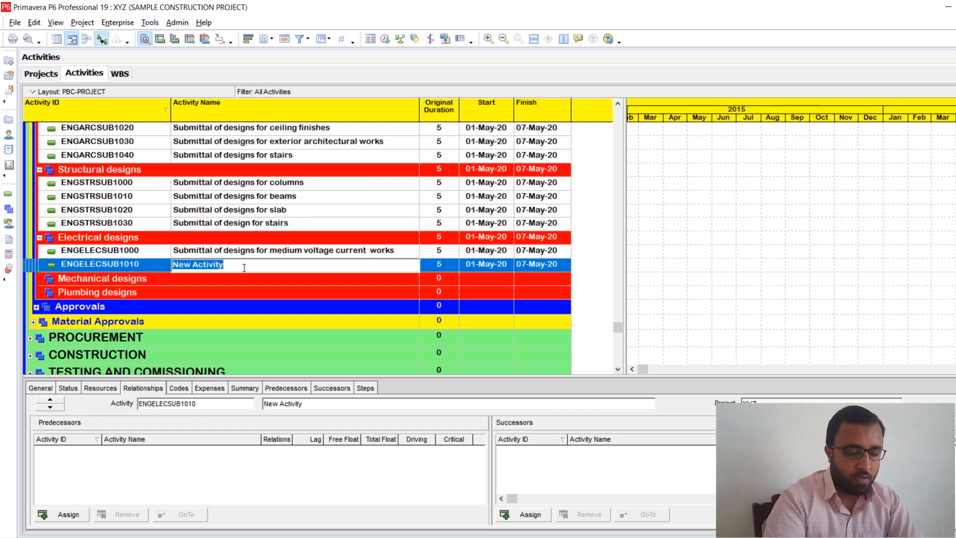
type("Sub")
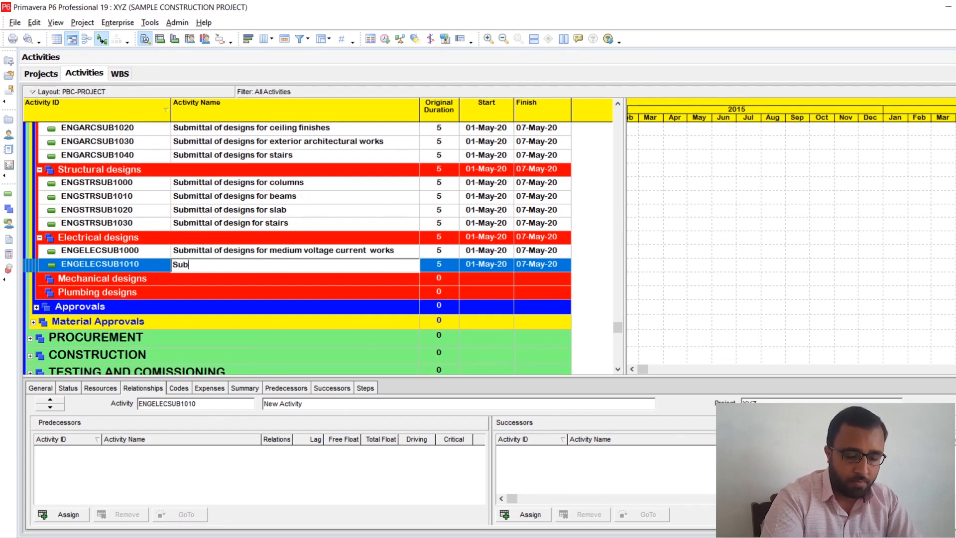
type("mittal o")
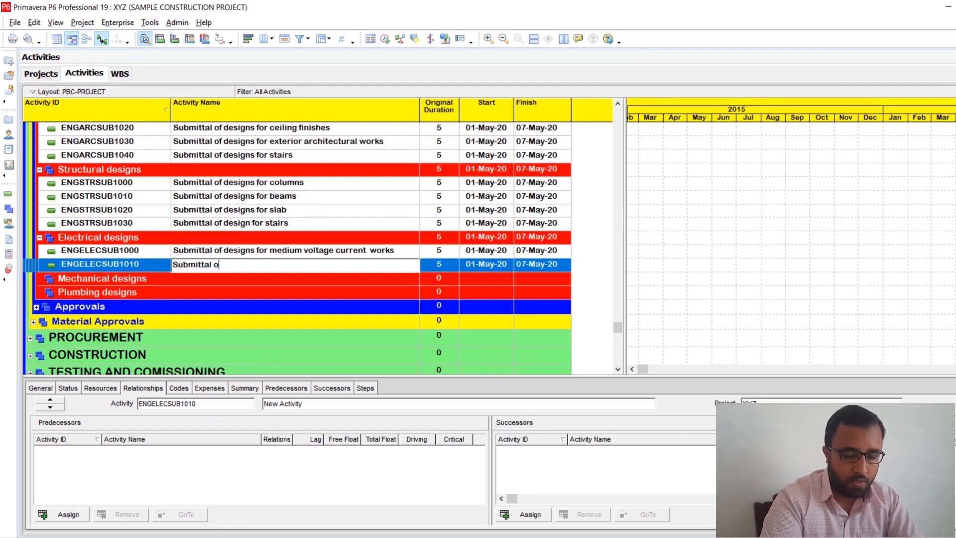
type("f designs")
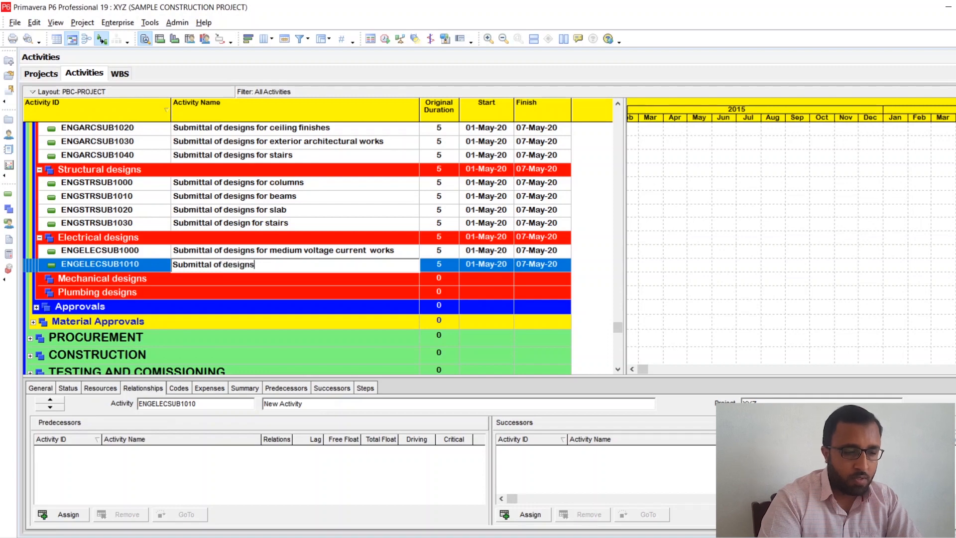
type(" fo")
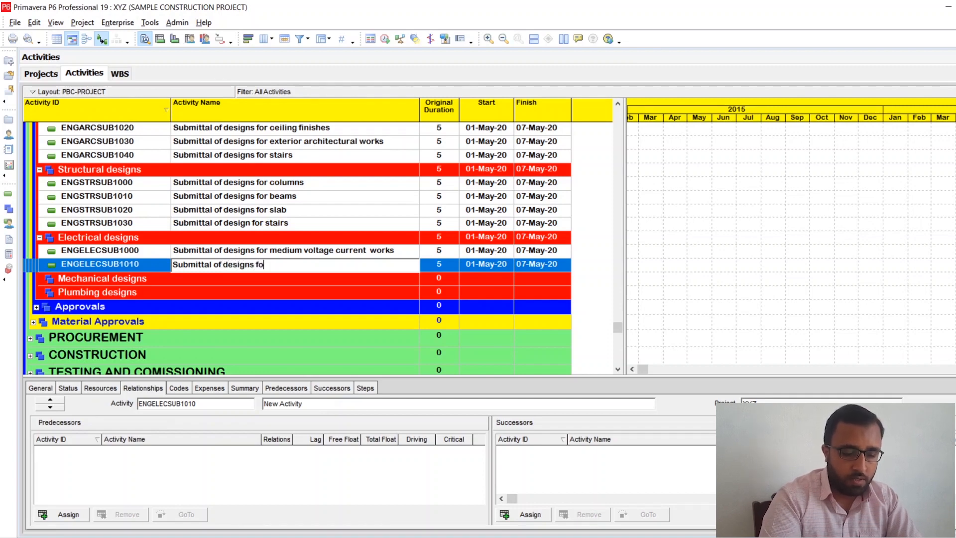
type("r low ")
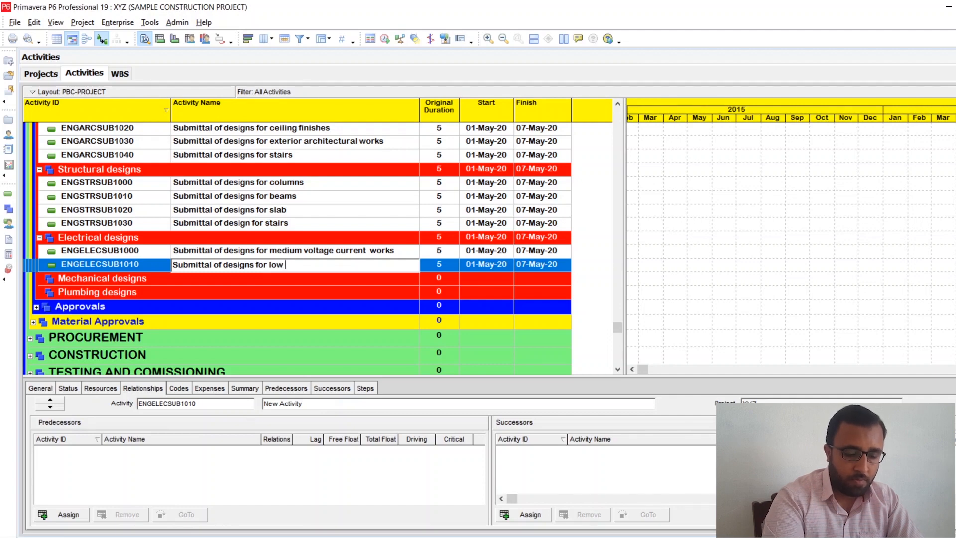
type("voltage ")
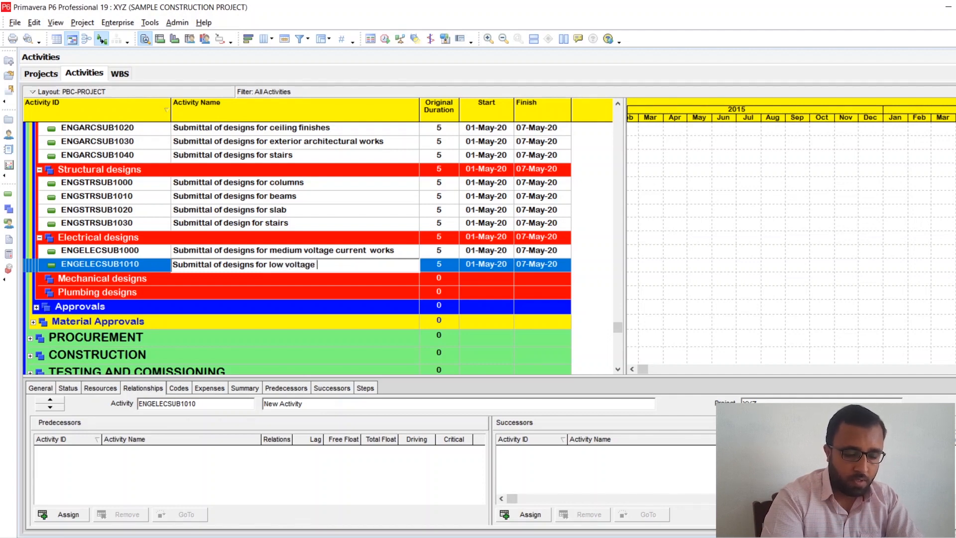
type("current ")
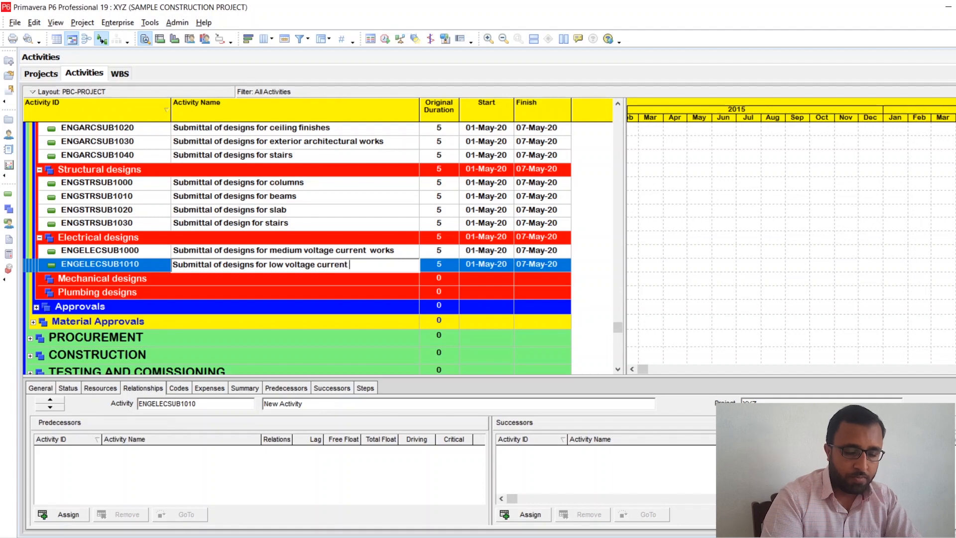
type("works")
key("Return")
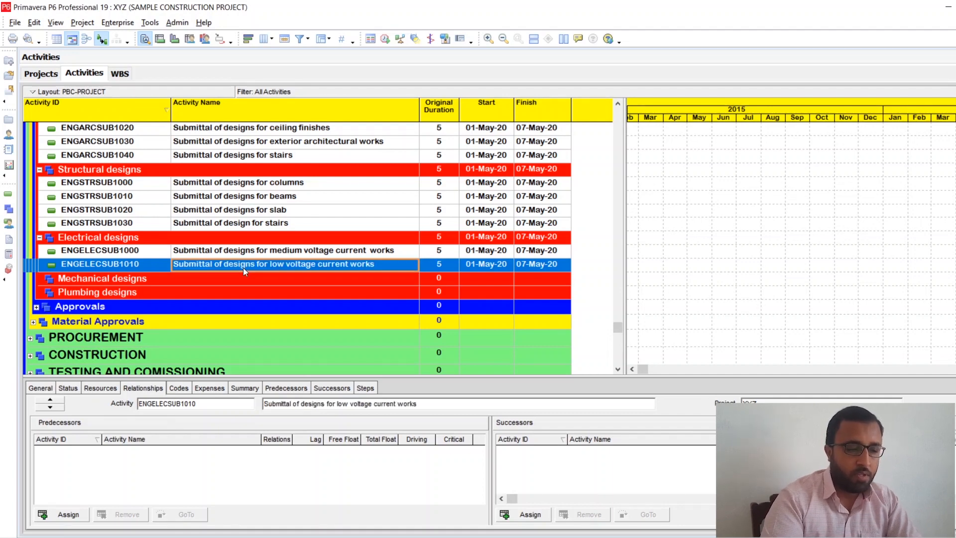
- Add a third activity named "Submittal of designs for lighting" under the Electrical designs WBS element
key("Insert")
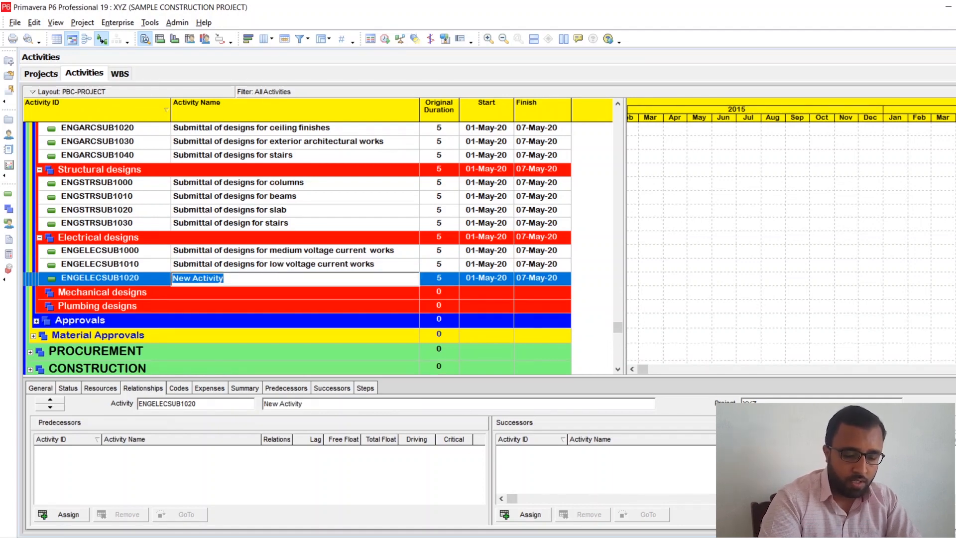
type("Submitta")
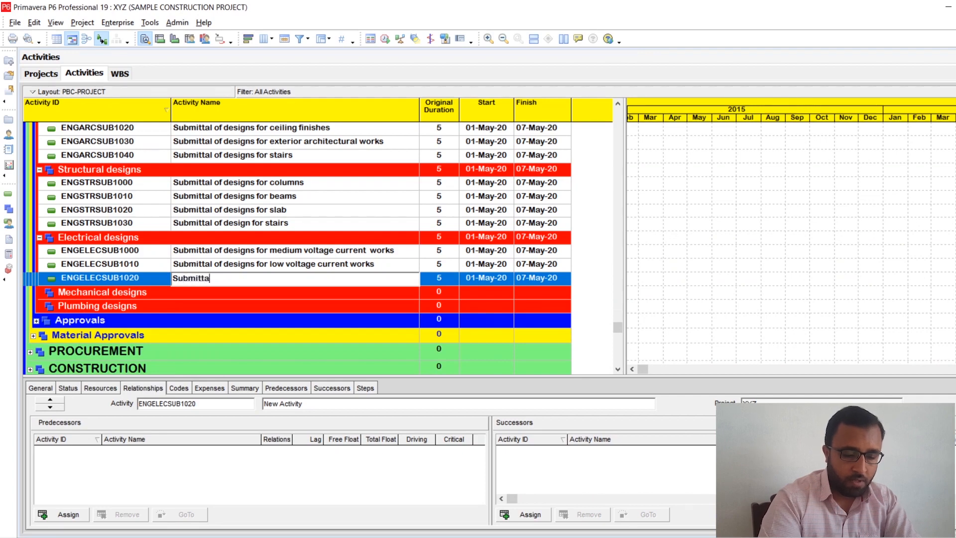
type("l of des")
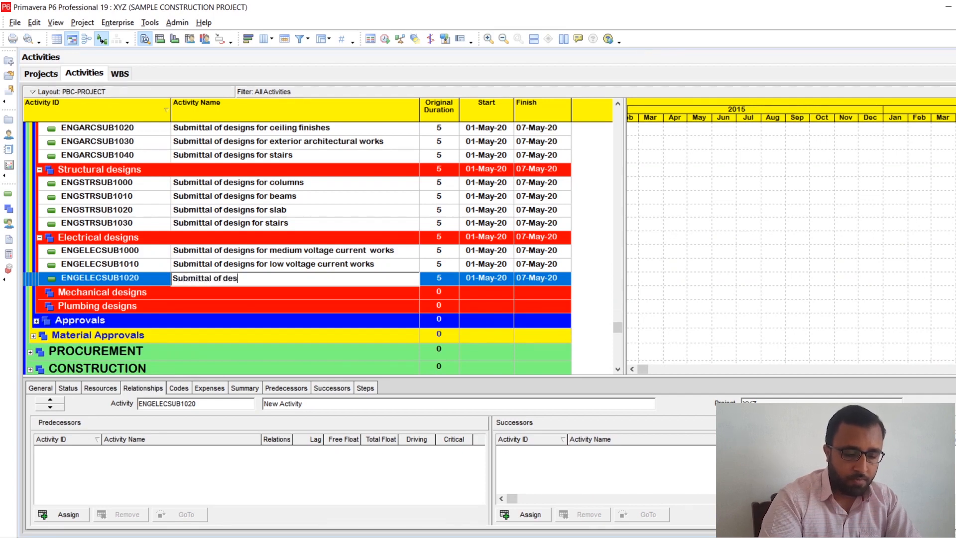
type("igns for ")
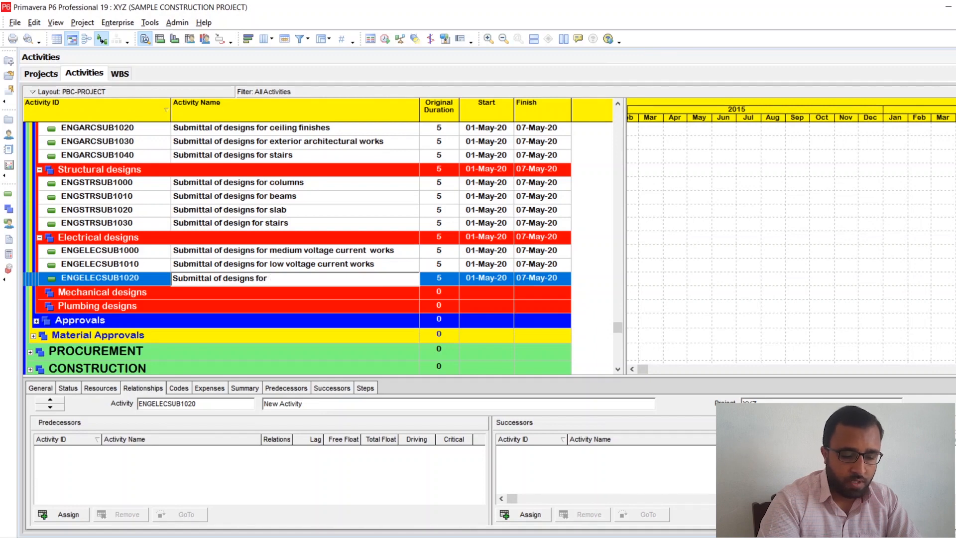
type("lig")
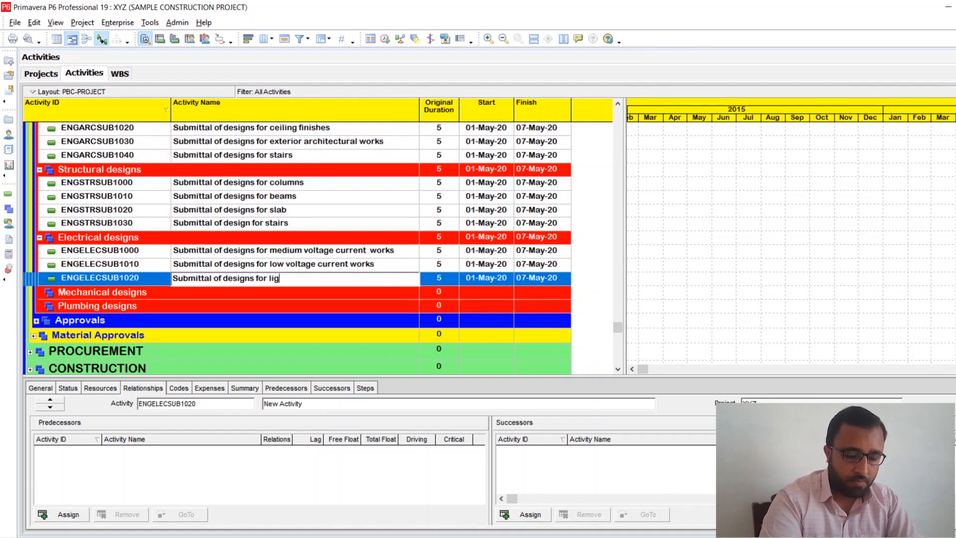
type("hting")
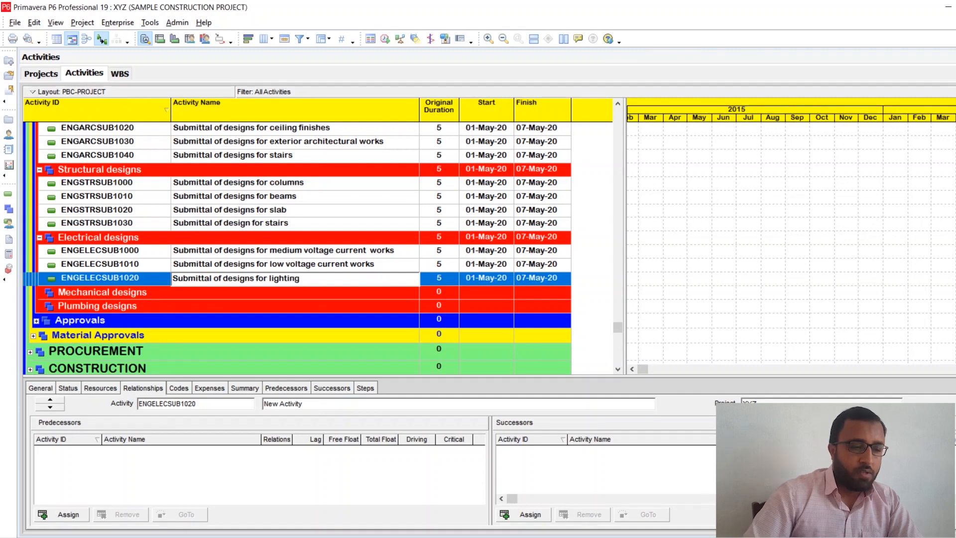
left_click(298, 267)
left_click(293, 279)
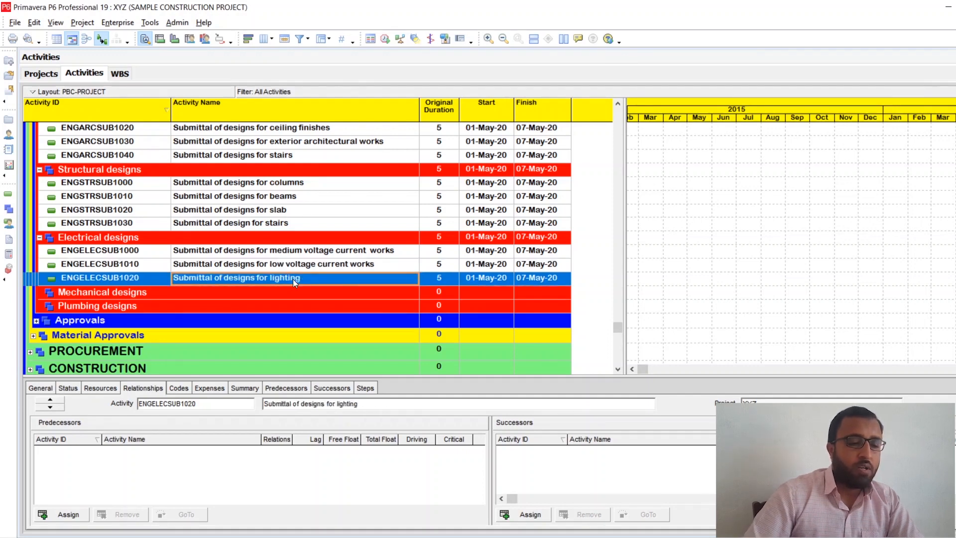
- Add a new activity under the Mechanical designs WBS element and set its activity ID to ENGMECHSUB1000
scroll(286, 270, "down", 1)
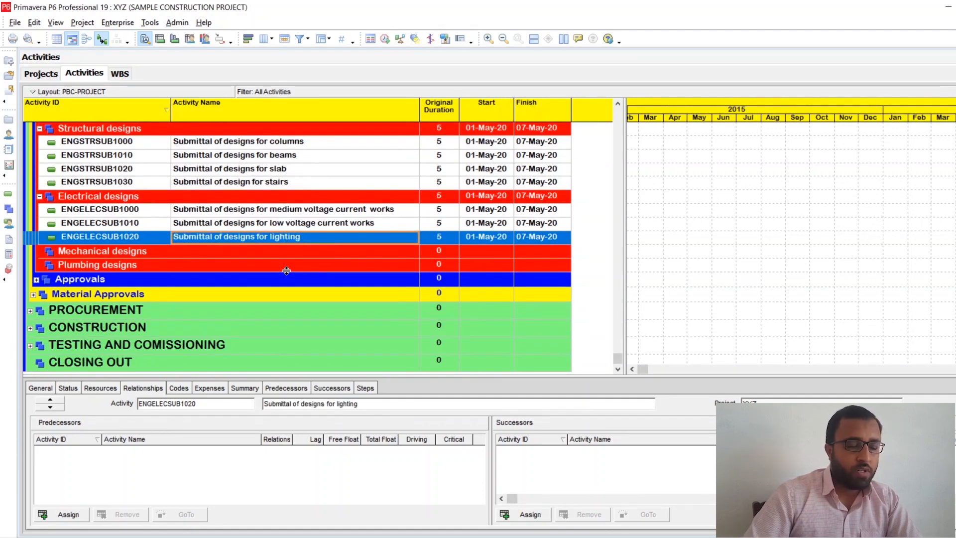
left_click(271, 252)
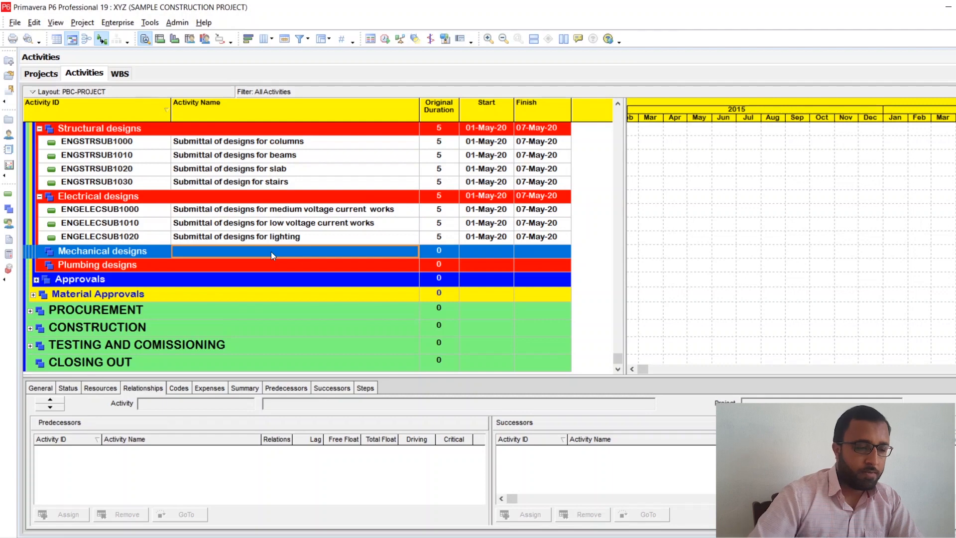
key("Insert")
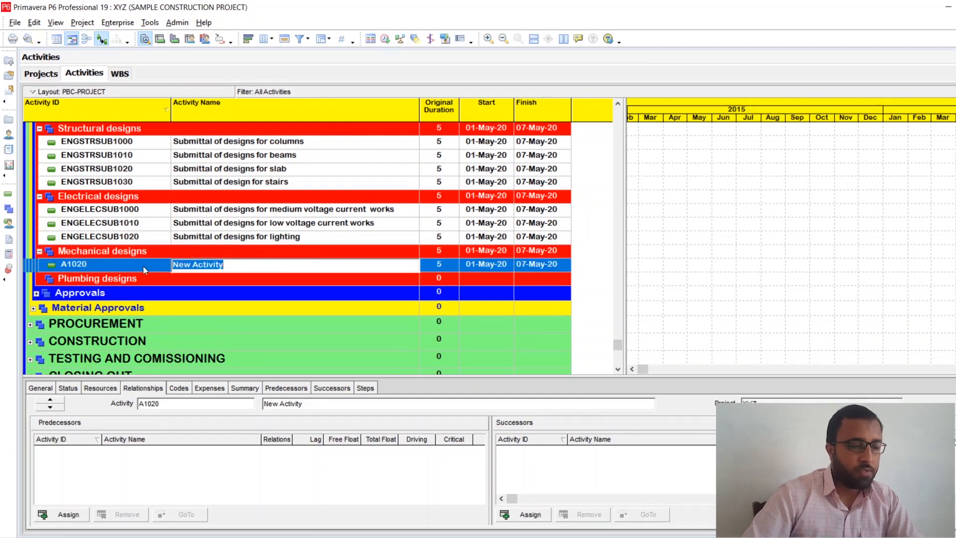
left_click(142, 266)
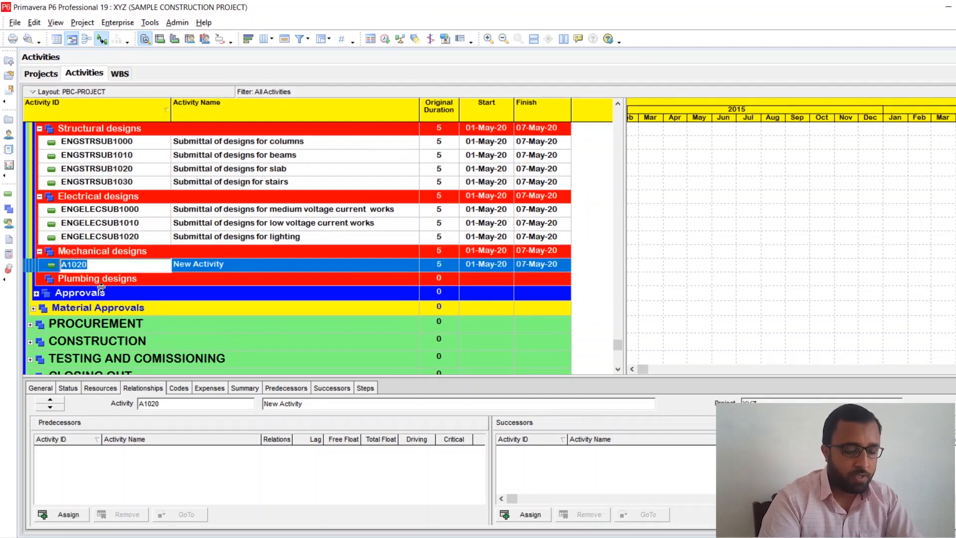
type("E")
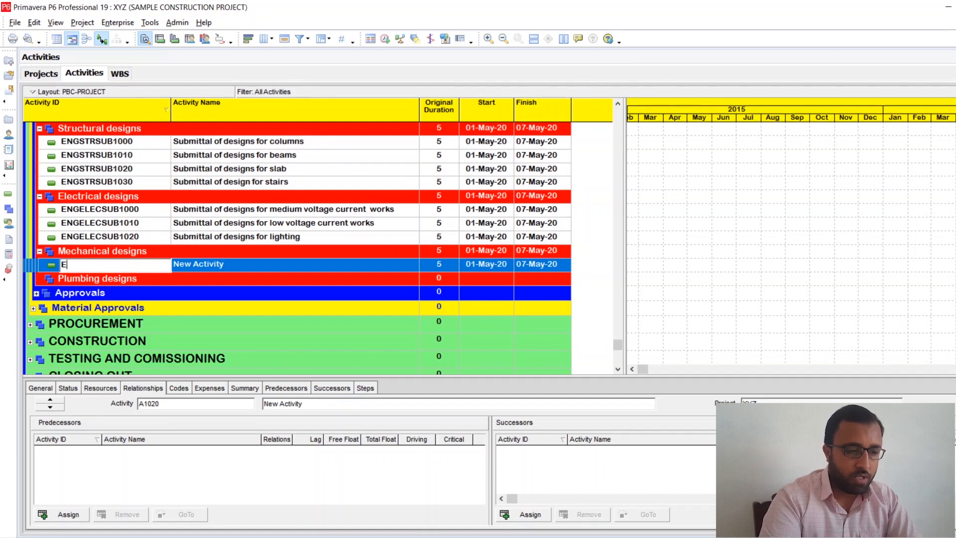
type("NG")
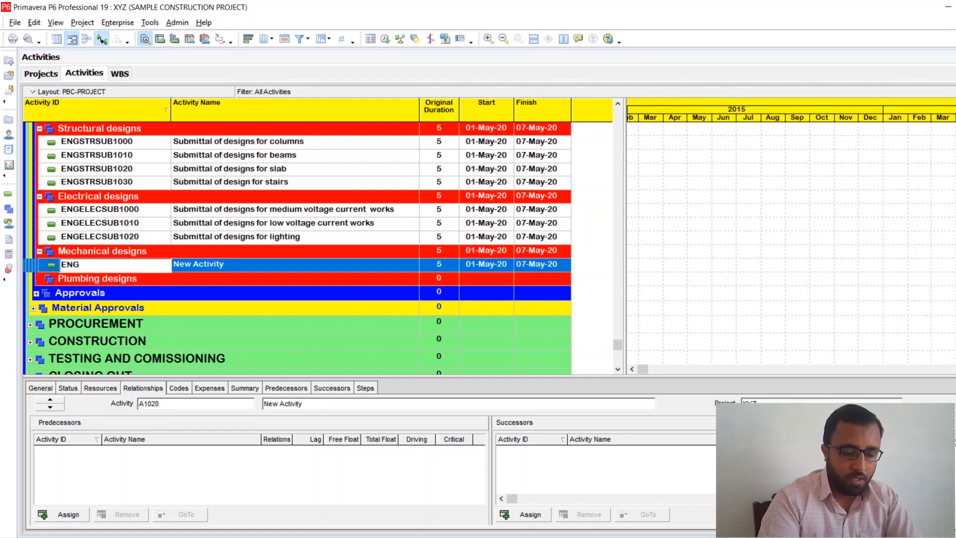
type("MEC")
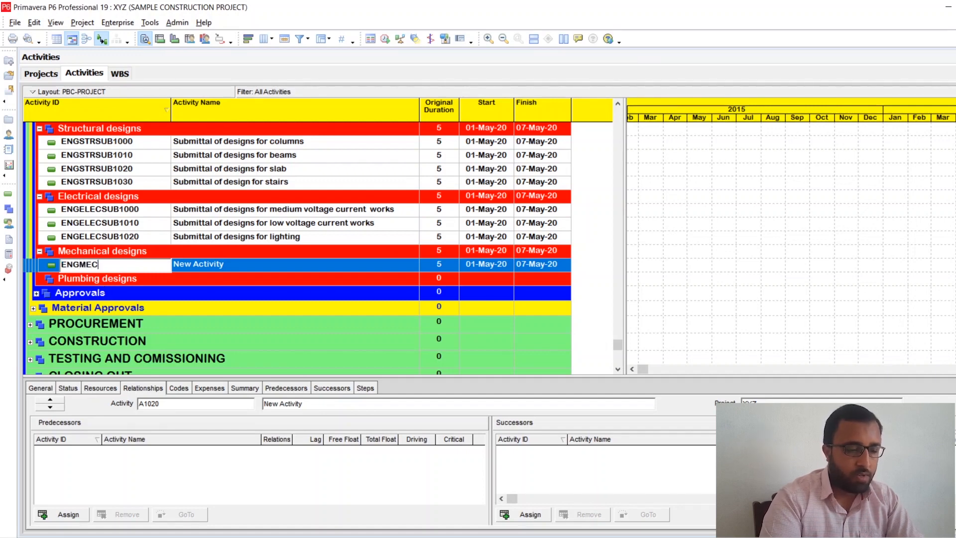
type("H")
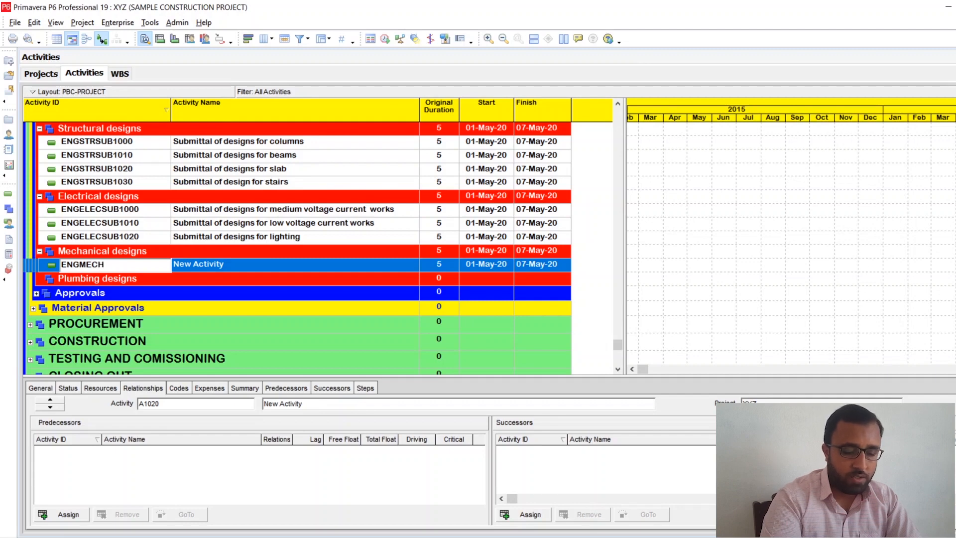
type("S")
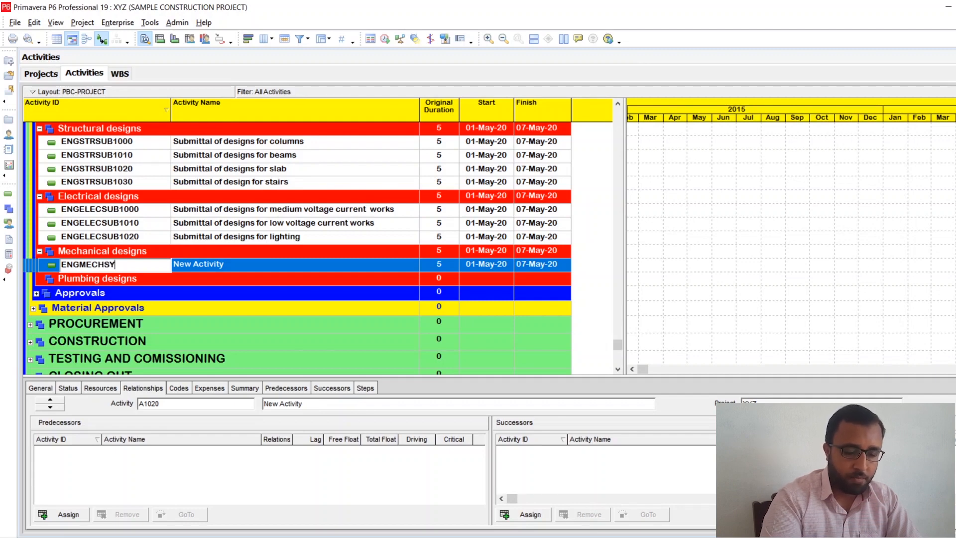
type("UB1000")
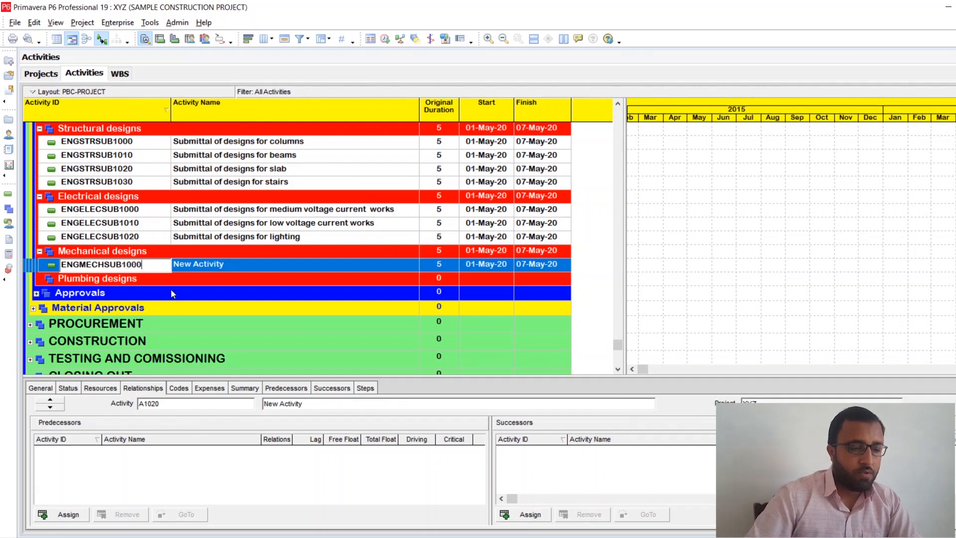
- Name the new ENGMECHSUB1000 activity under Mechanical designs "Submittal of designs for HVAC duct"
left_click(221, 263)
left_click(221, 263)
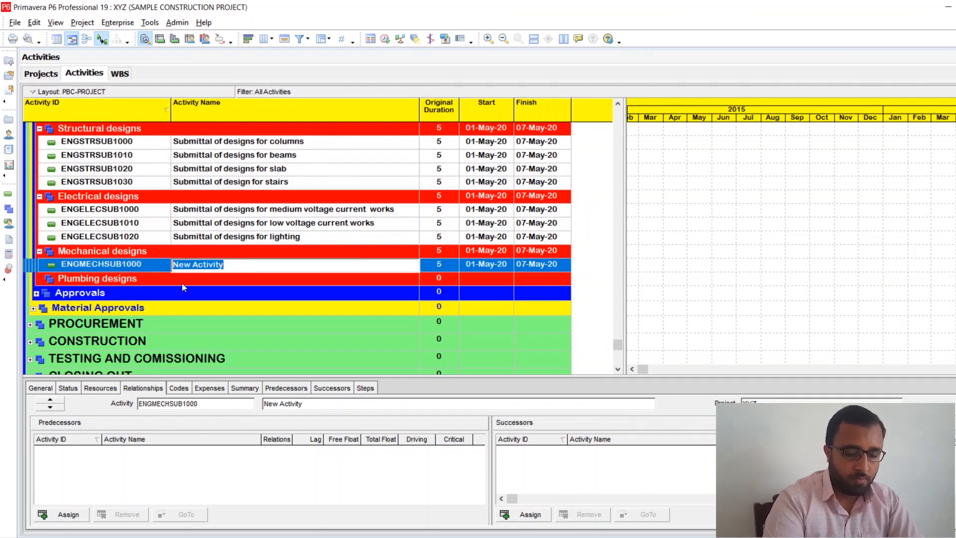
type("Sub")
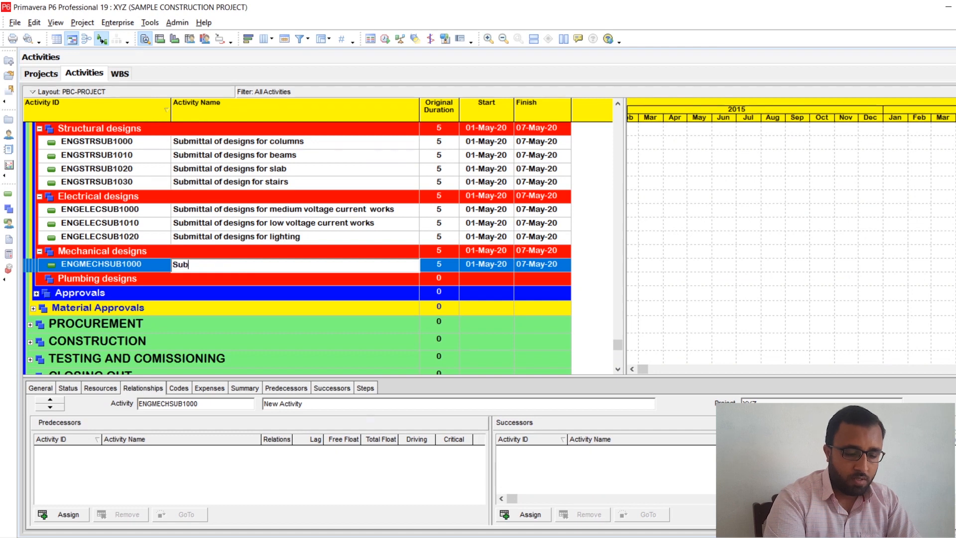
type("mittal ")
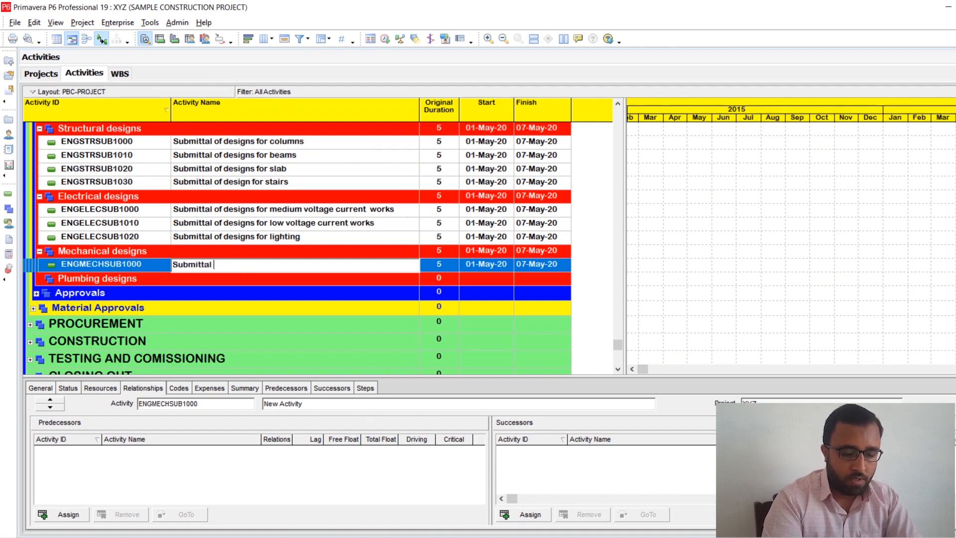
type("of desi")
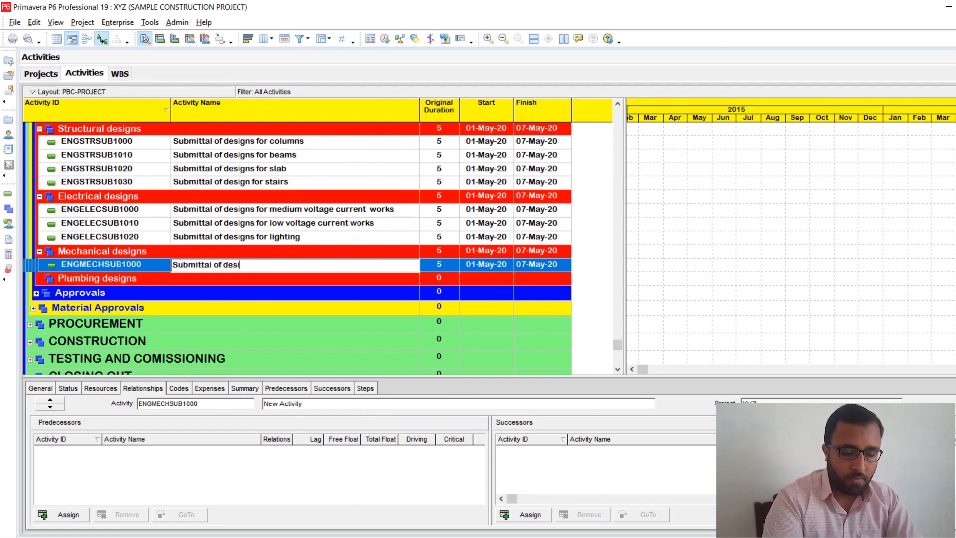
type("gns for ")
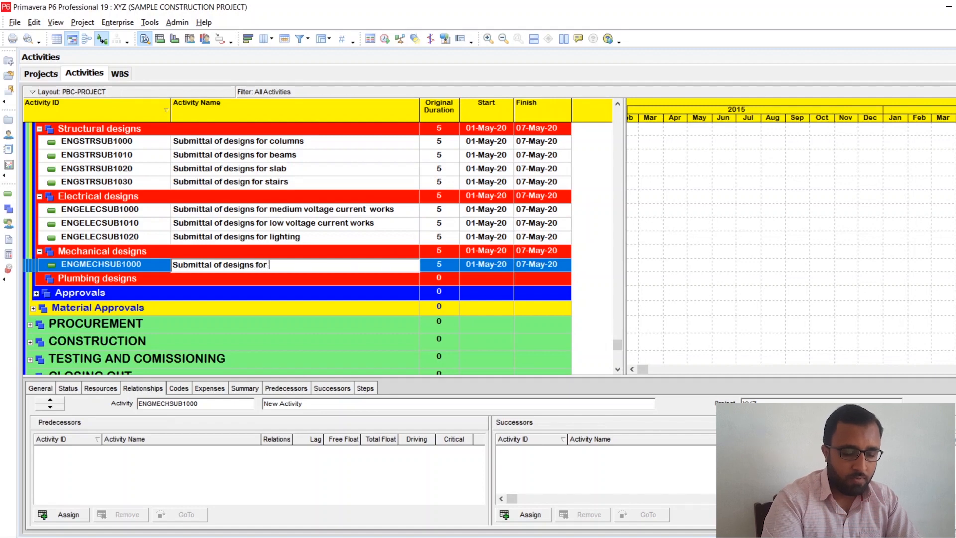
type("HVAC ")
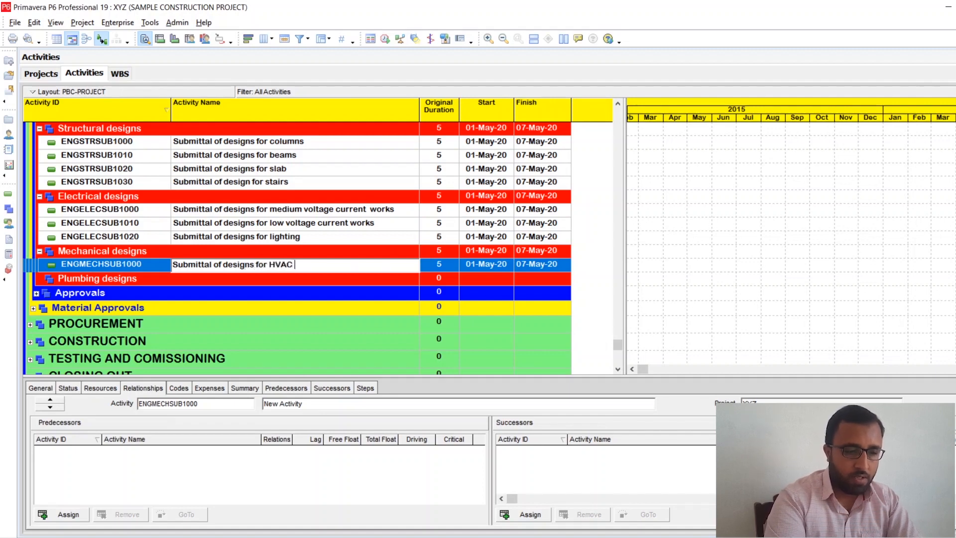
type("duct")
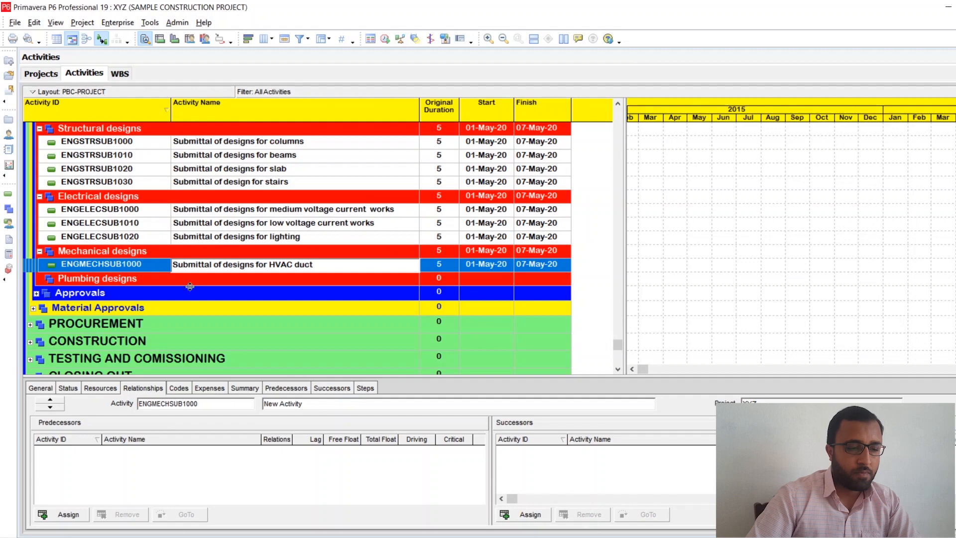
left_click(280, 264)
left_click(282, 276)
left_click(282, 267)
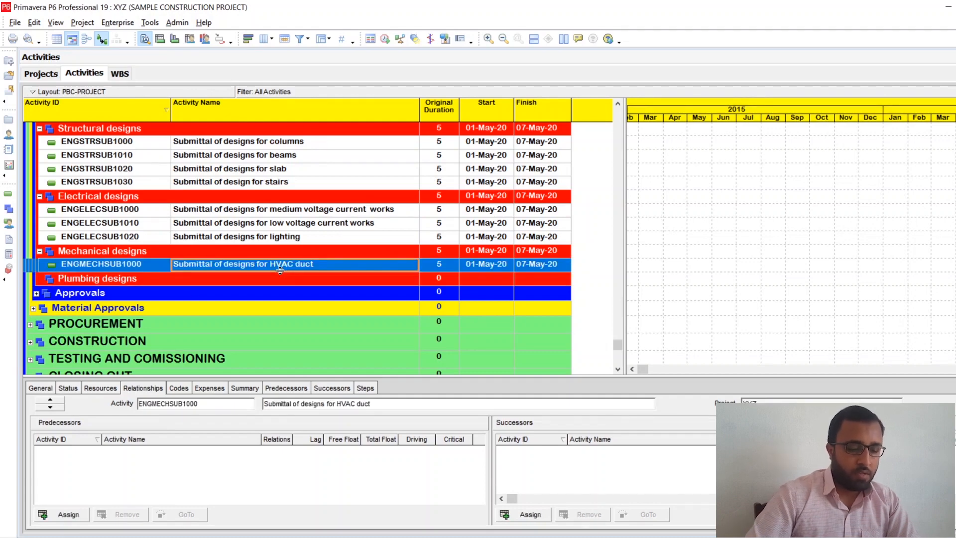
- Add a second activity named "Submittal of designs for FCU" under the Mechanical designs WBS element
key("Insert")
type("S")
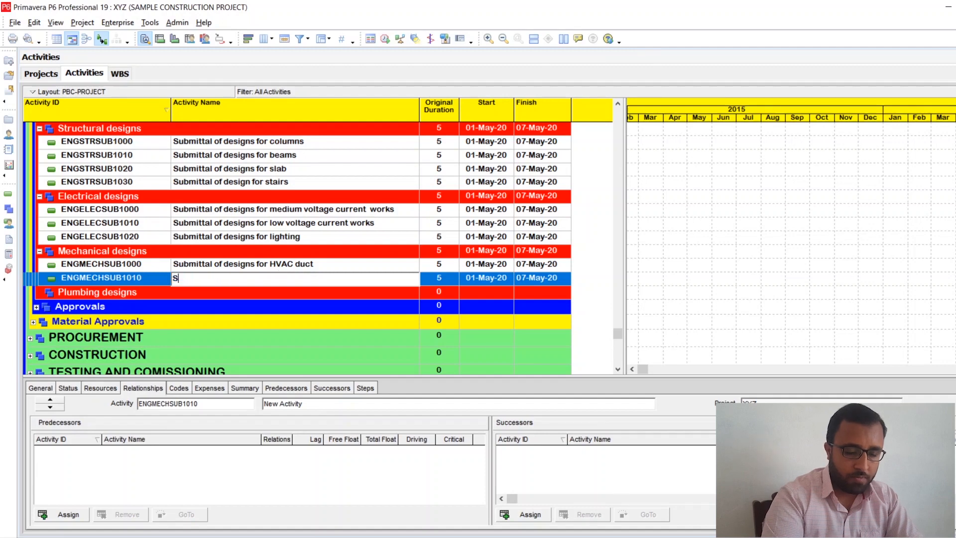
type("ubmittal")
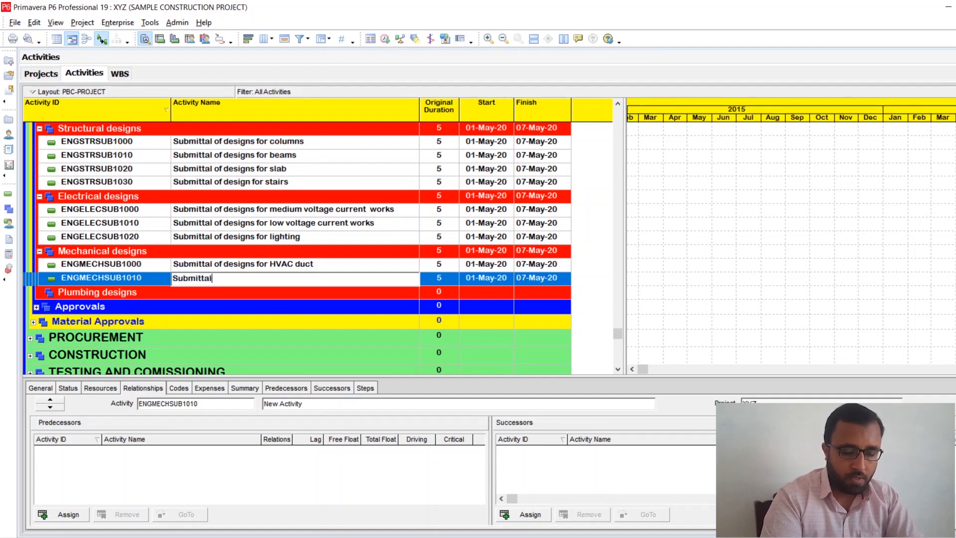
type(" of desig")
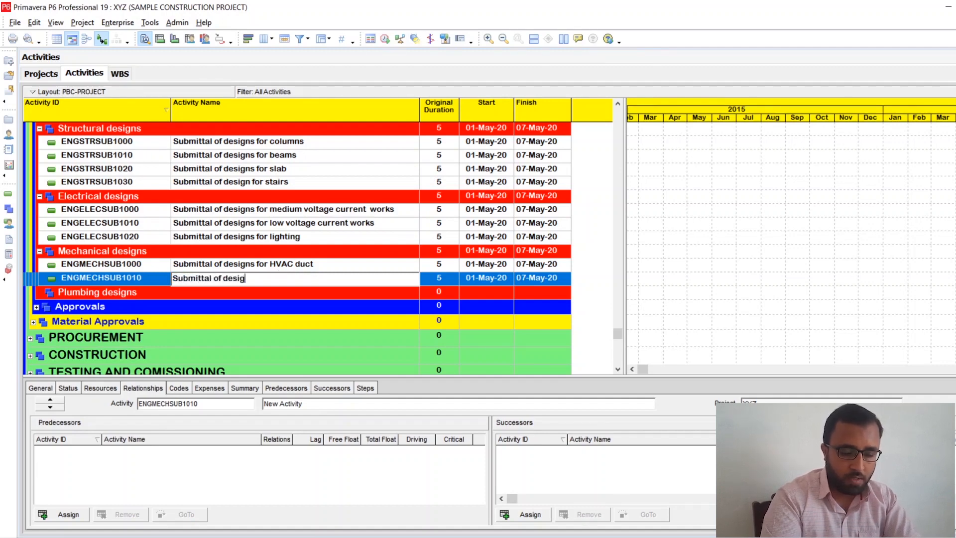
type("ns for FCU")
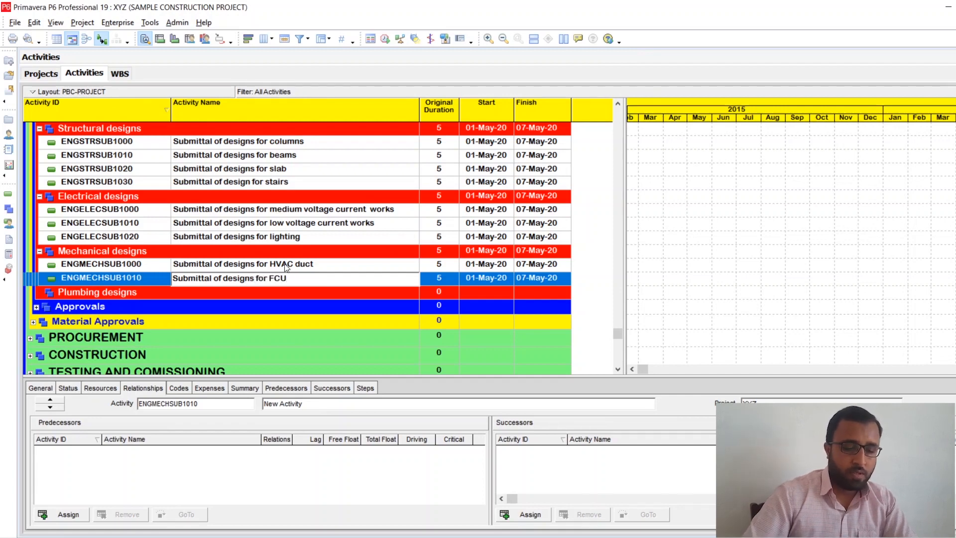
key("Return")
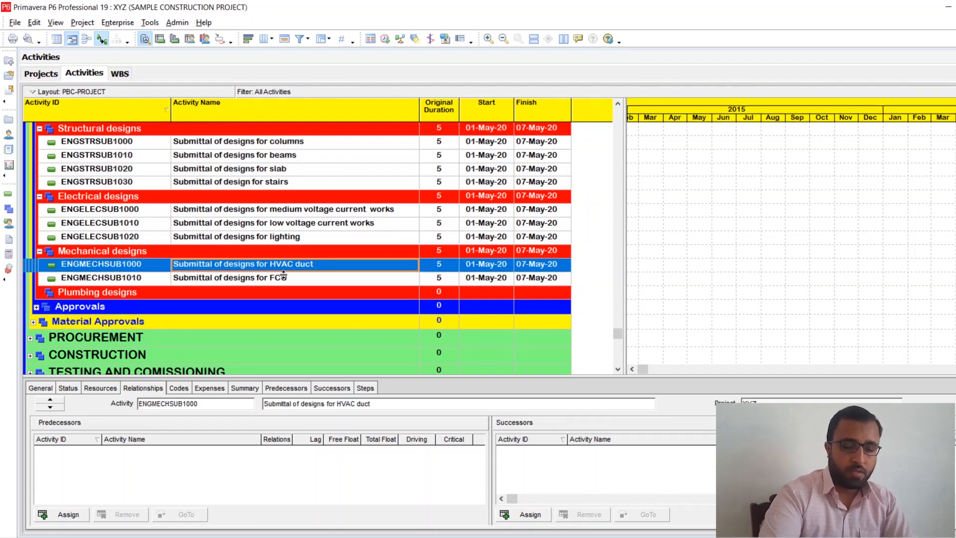
- Add a third activity named "Submittal of designs for chilled water pipe works" under the Mechanical designs WBS element
key("Insert")
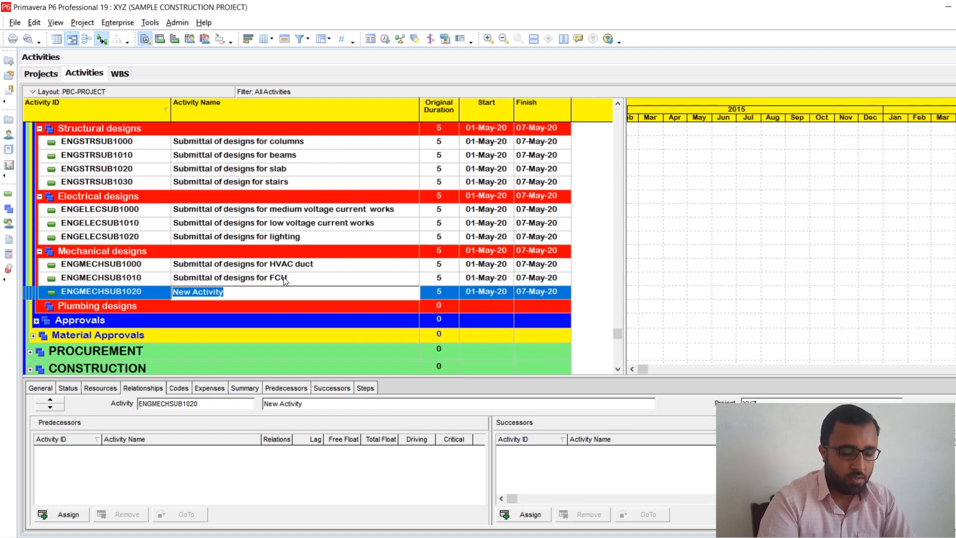
type("S")
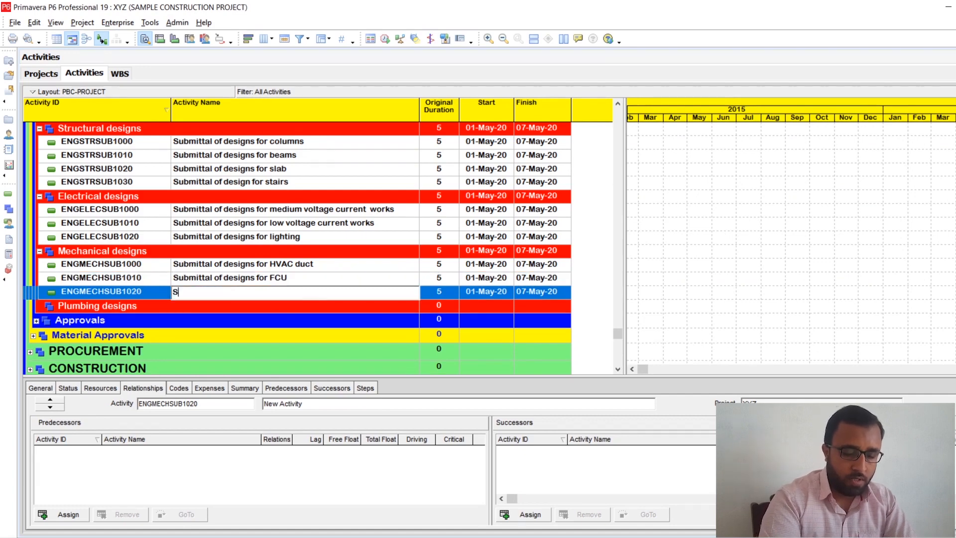
type("ubmittal")
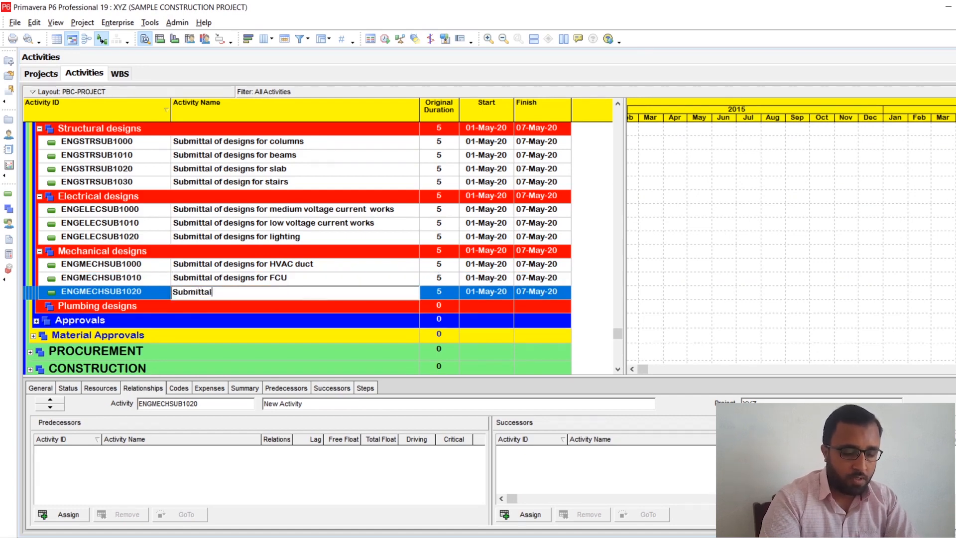
type(" of desi")
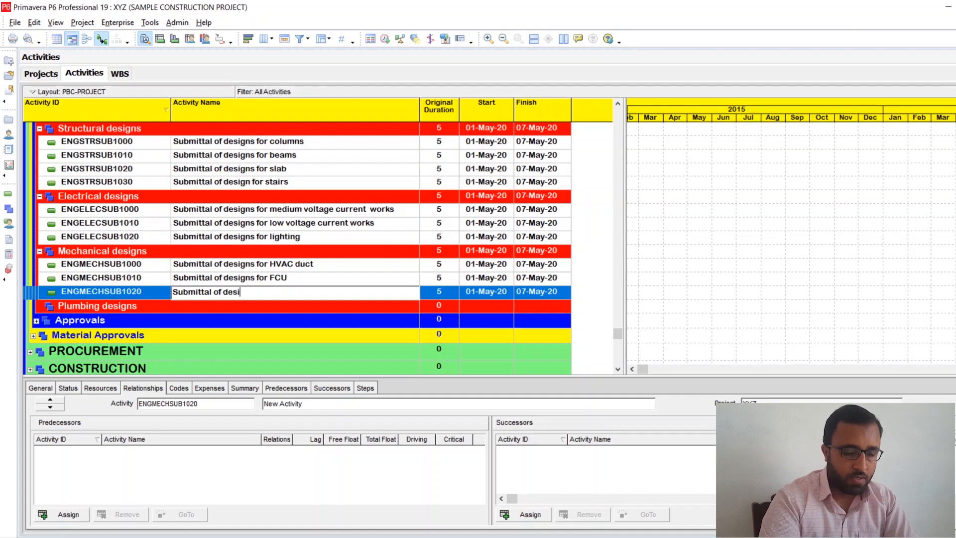
type("gns for h")
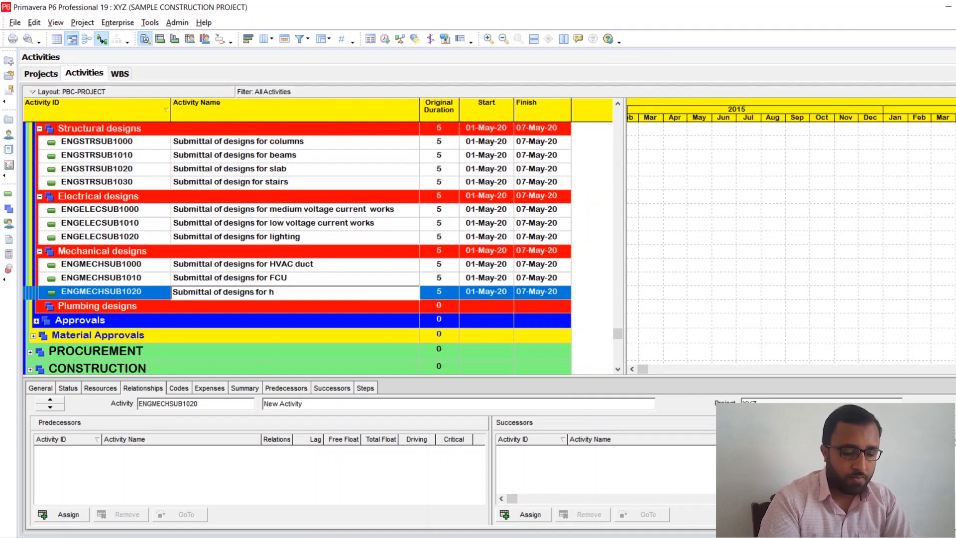
key("BackSpace")
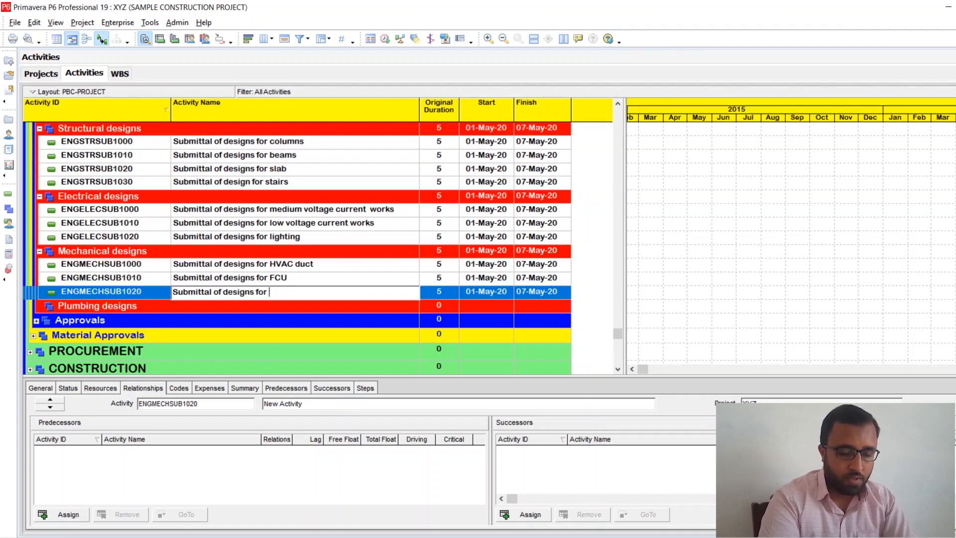
type("chi")
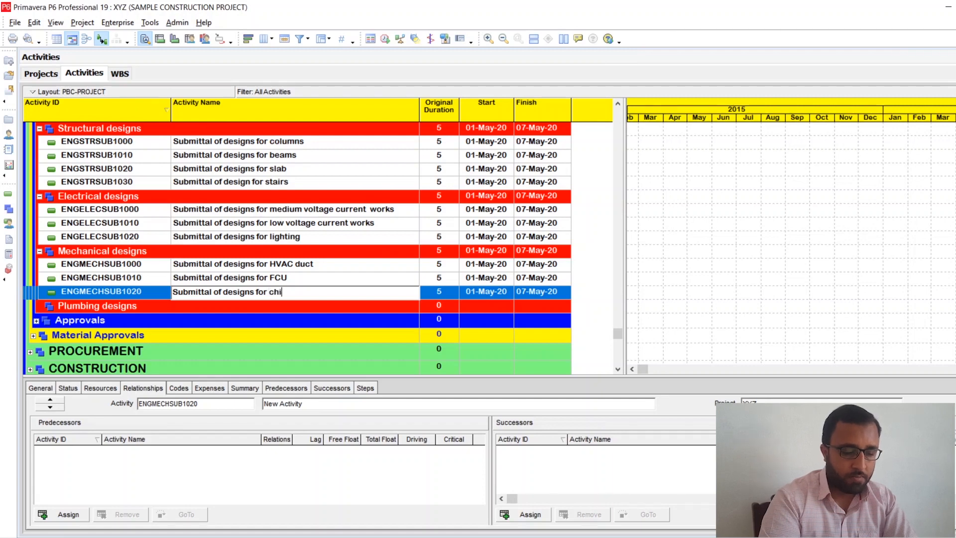
type("lled water p")
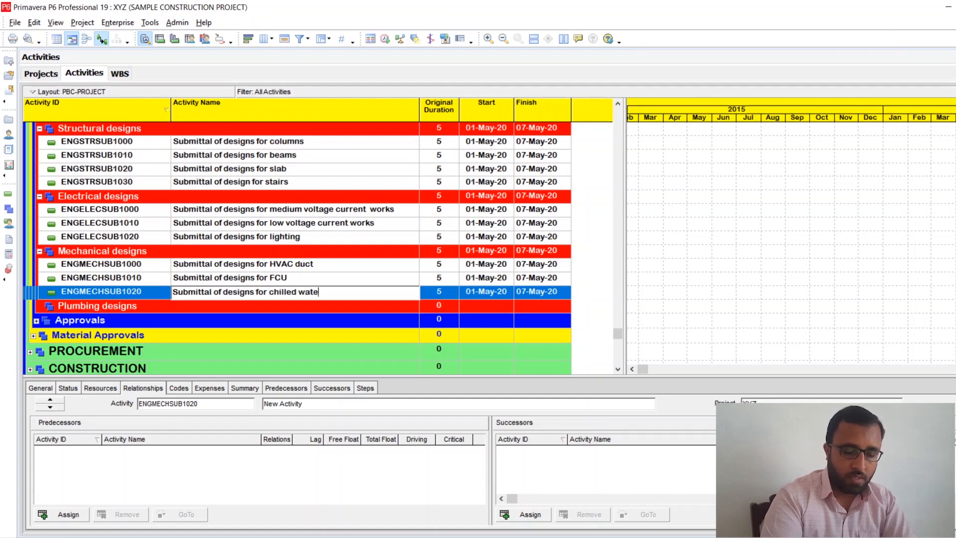
type("e works")
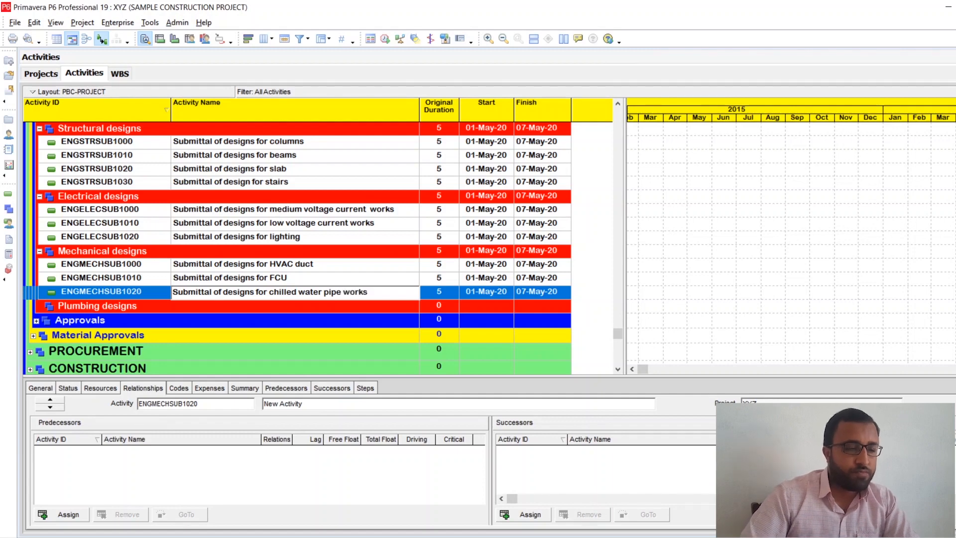
left_click(276, 282)
left_click(271, 291)
- Add a new activity under the Plumbing designs WBS element and set its activity ID to ENGPLGSUB1000
scroll(264, 288, "down", 1)
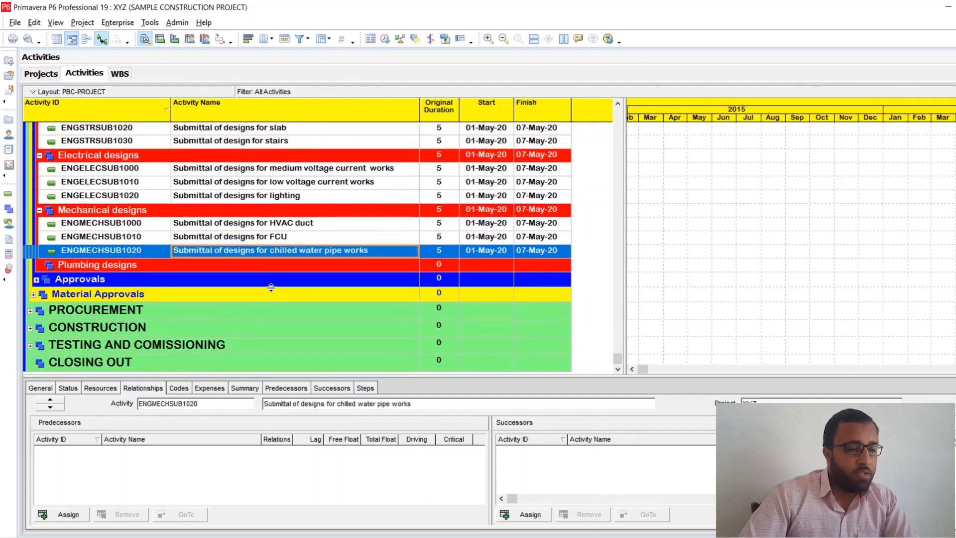
left_click(251, 266)
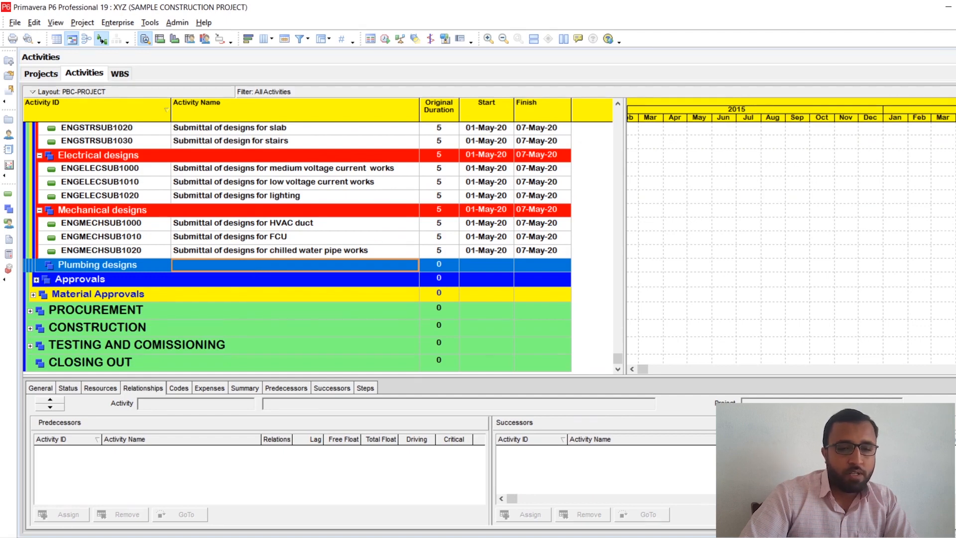
key("Insert")
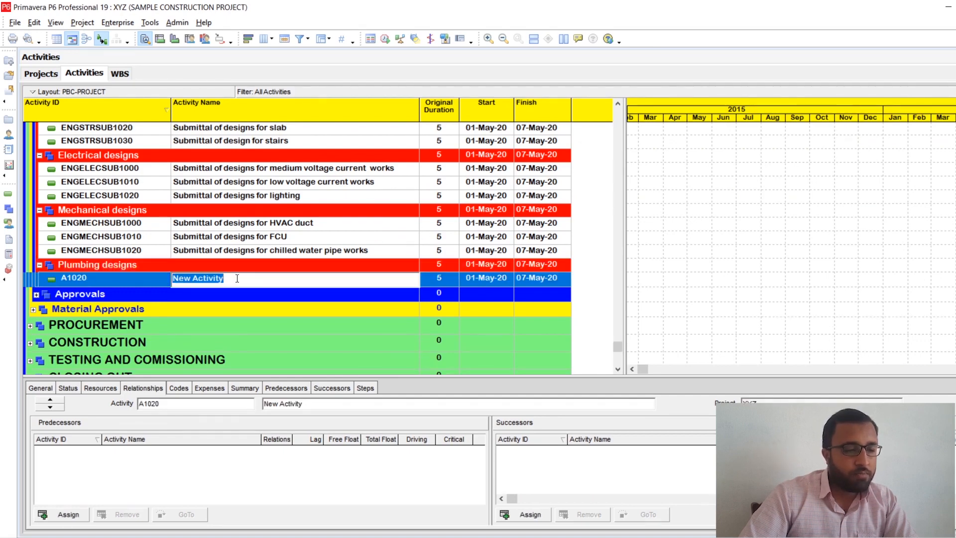
left_click(120, 279)
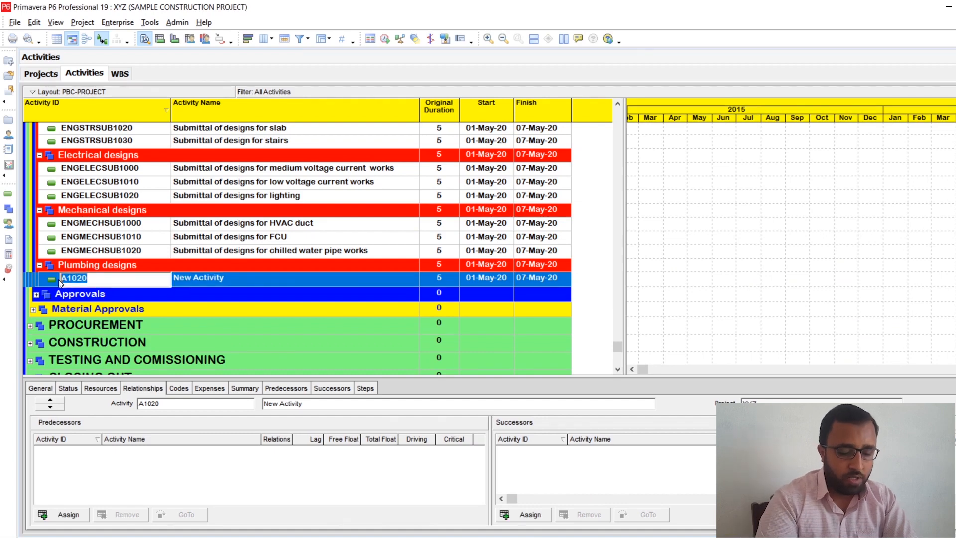
type("ENG")
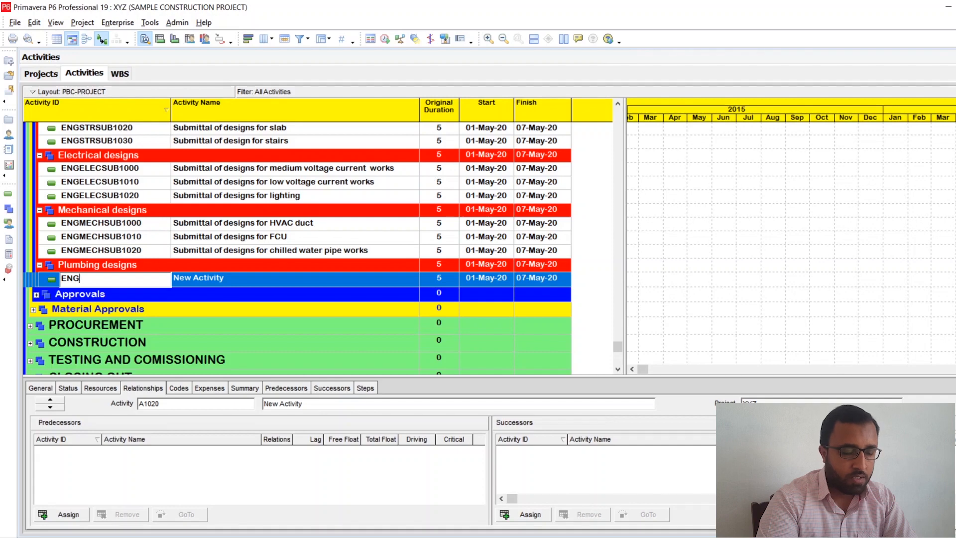
type("PL")
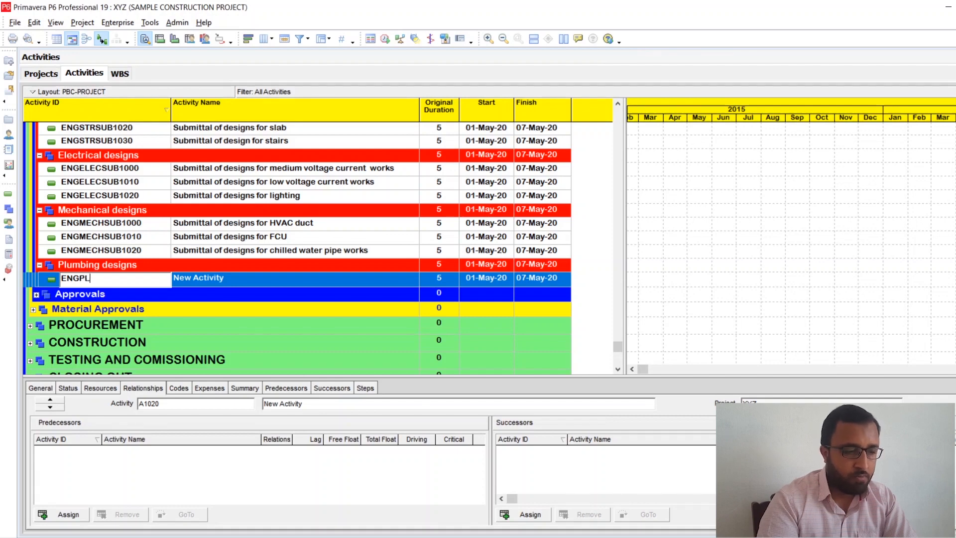
type("G")
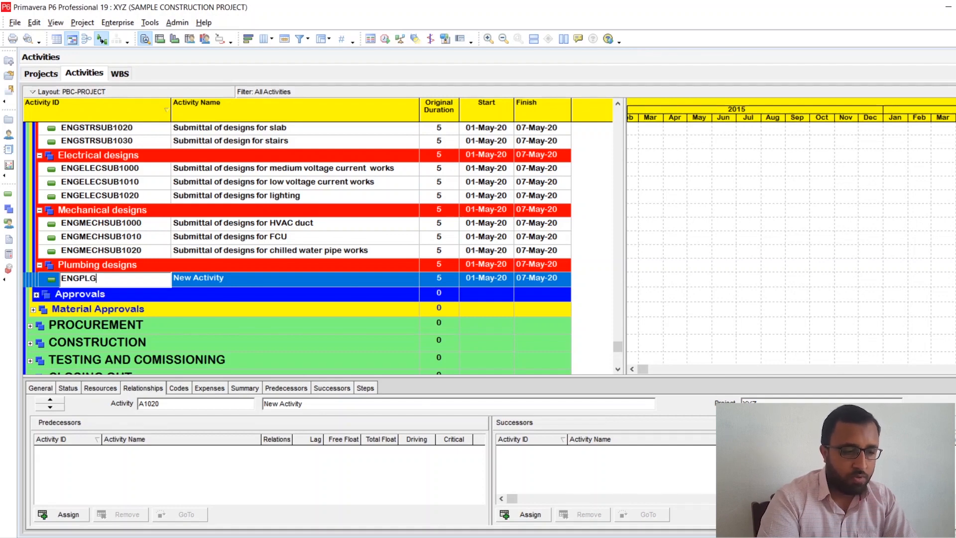
type("SUB")
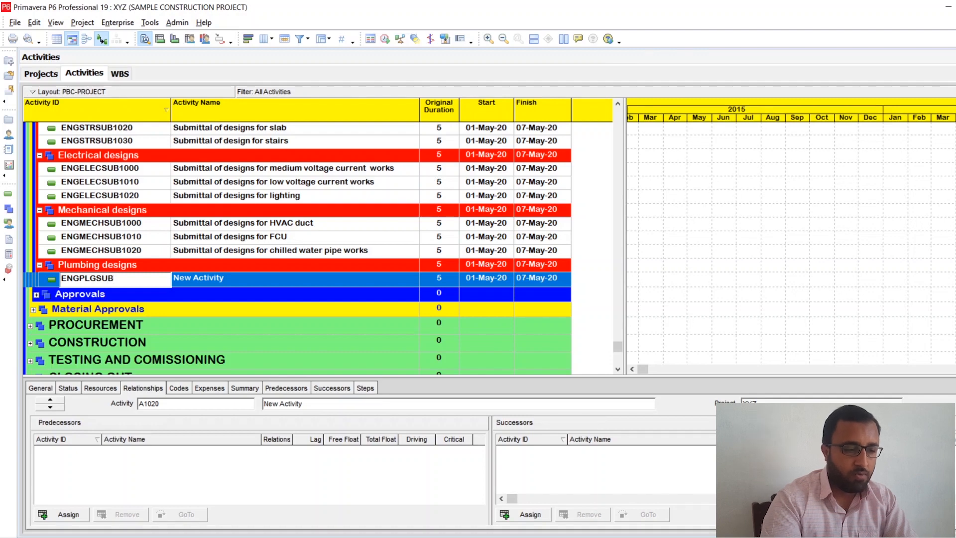
type("1000")
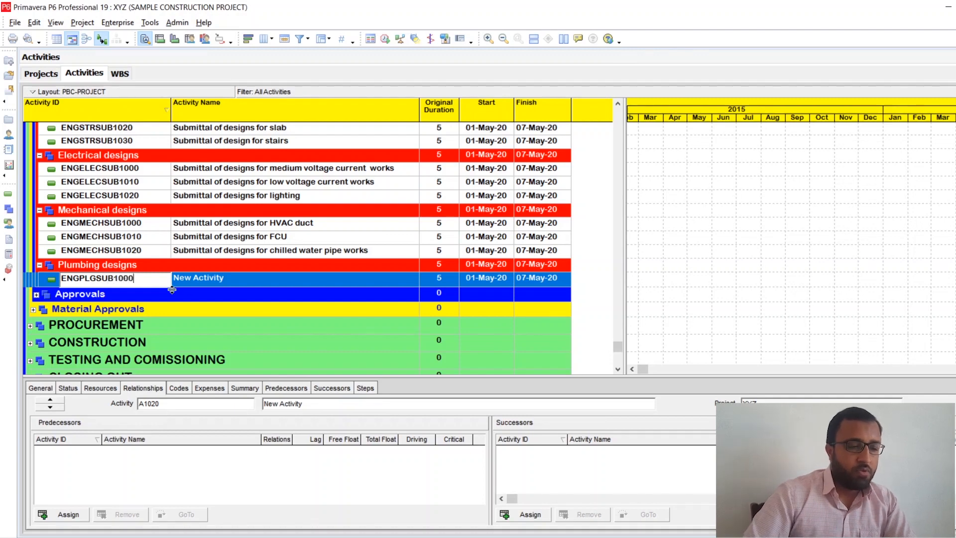
left_click(234, 284)
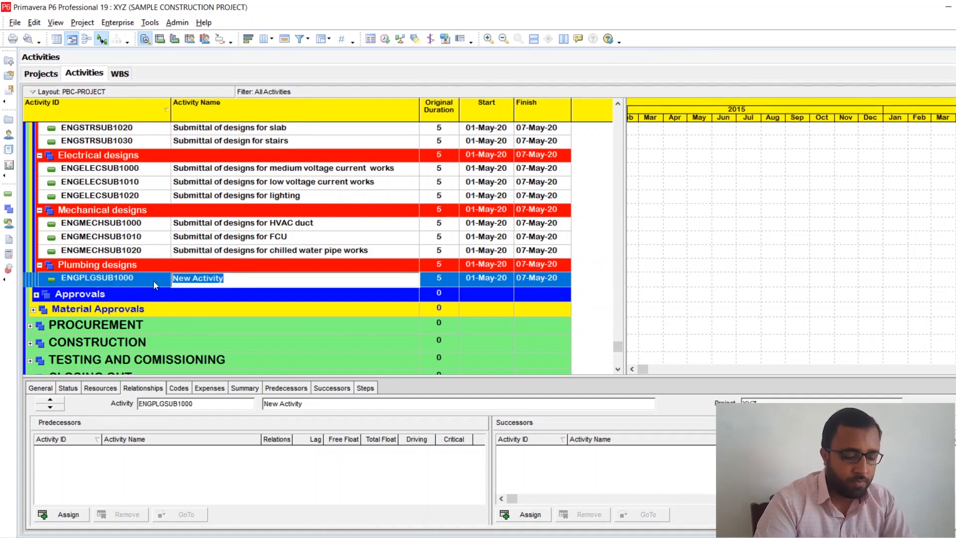
- Name the new activity ENGPLGSUB1000 under Plumbing designs "Submittal of designs for hot and cold water piping works"
key("BackSpace")
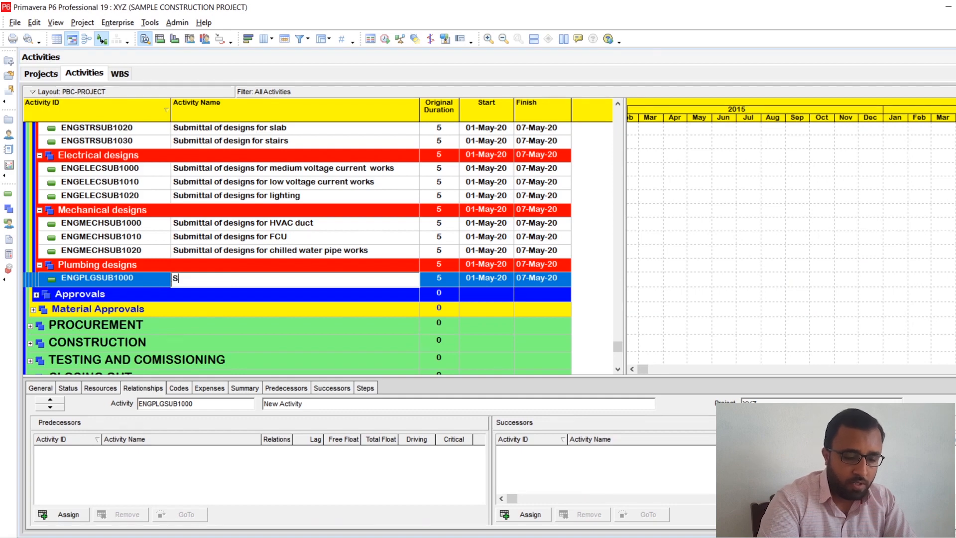
type("Sy")
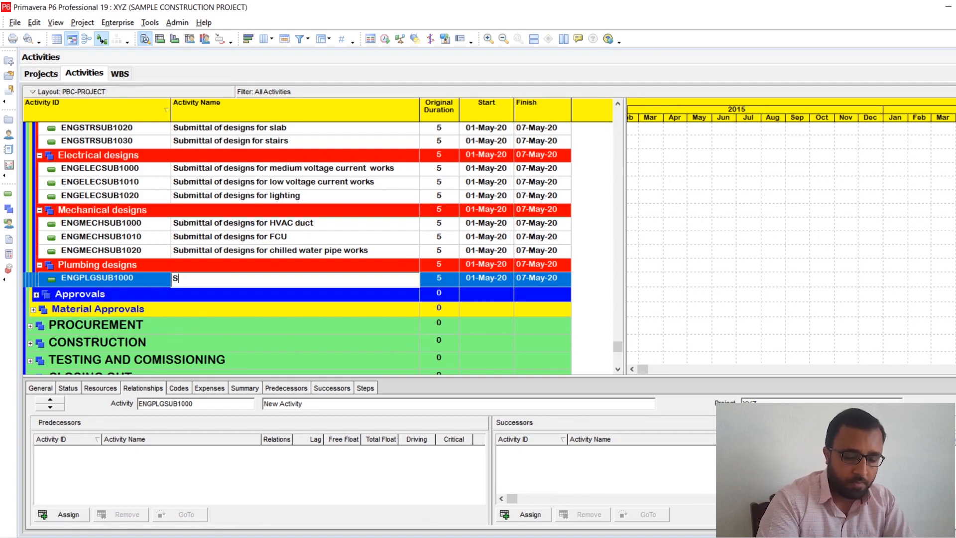
type("ubmitt")
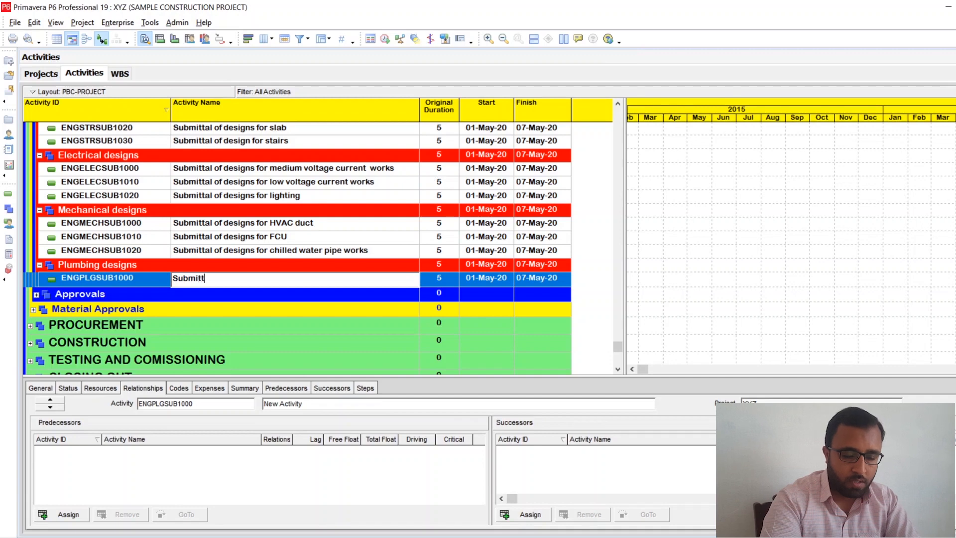
type("al of de")
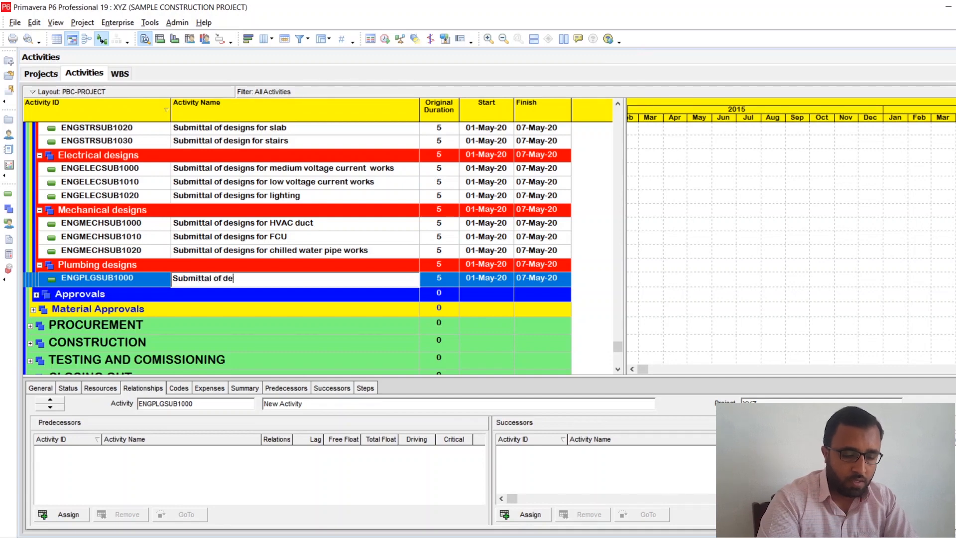
type("signs f")
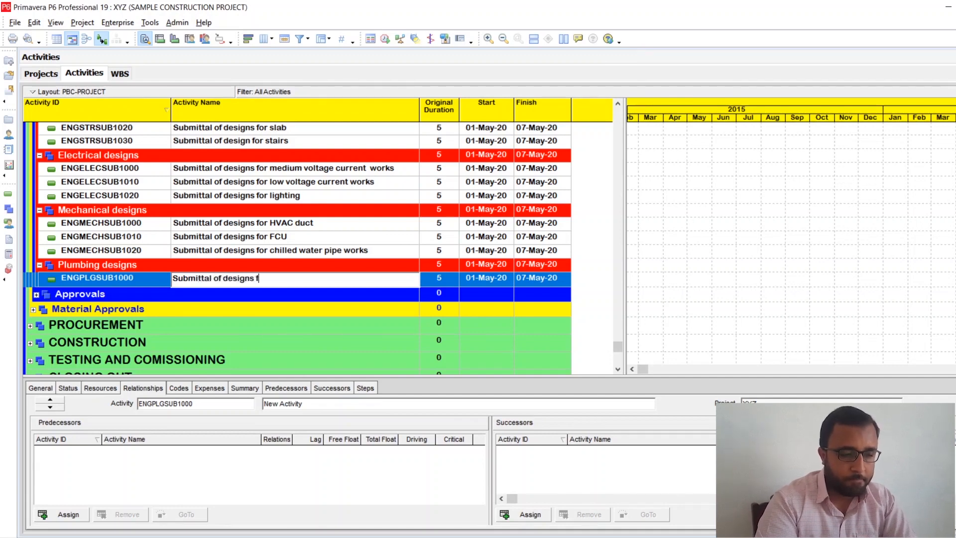
type("or ")
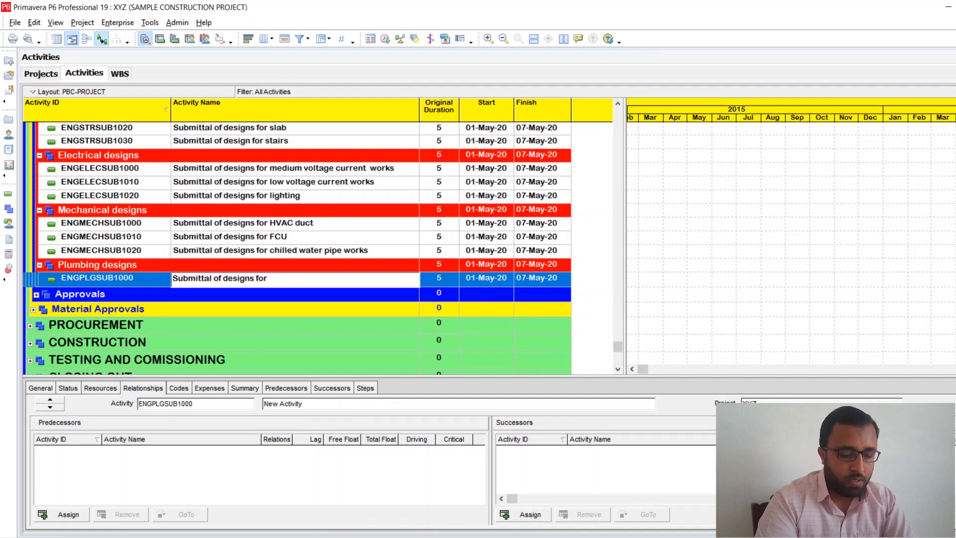
type("hot and")
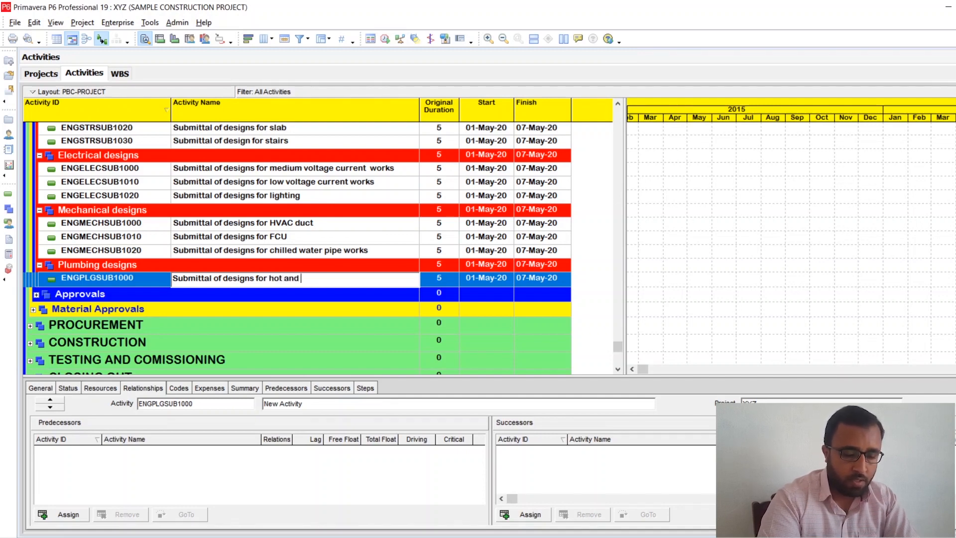
type(" cold wat")
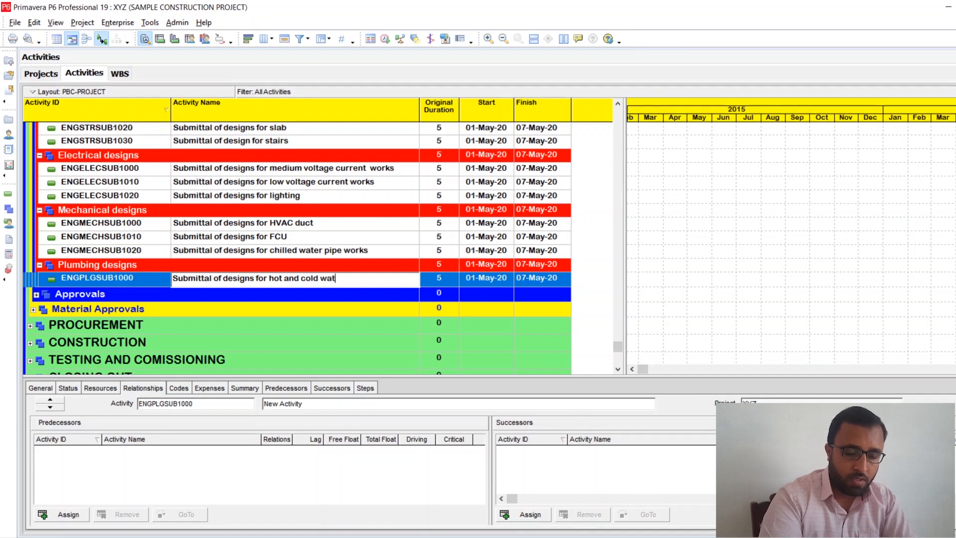
type("er piping")
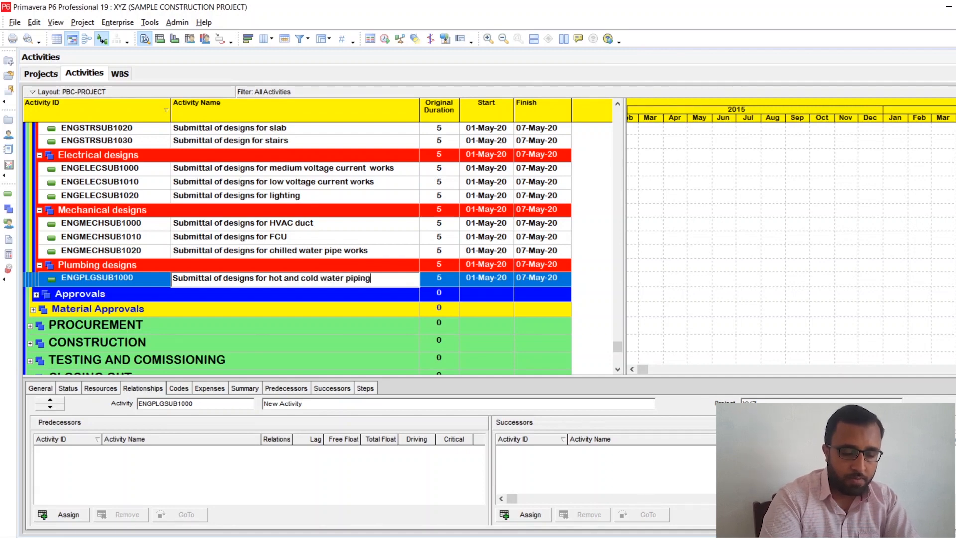
type(" works")
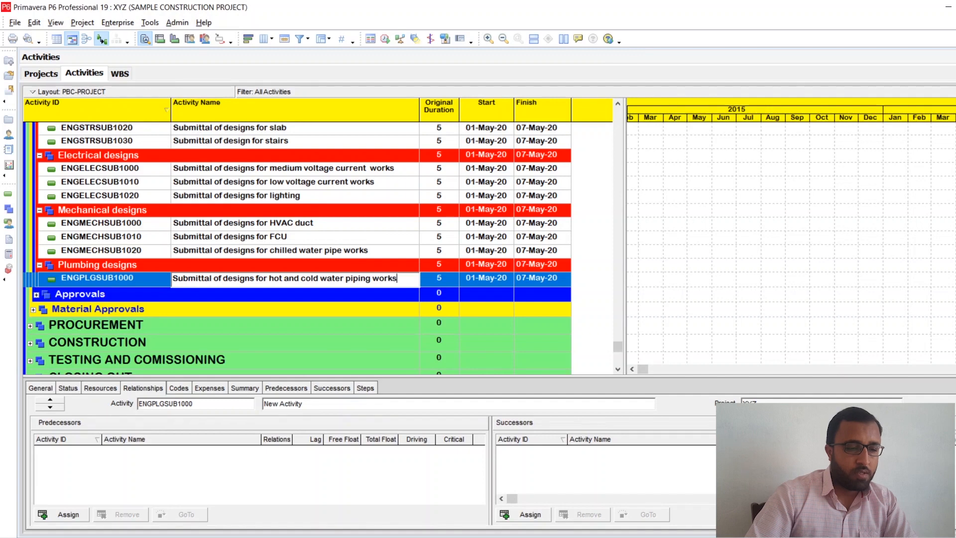
key("Return")
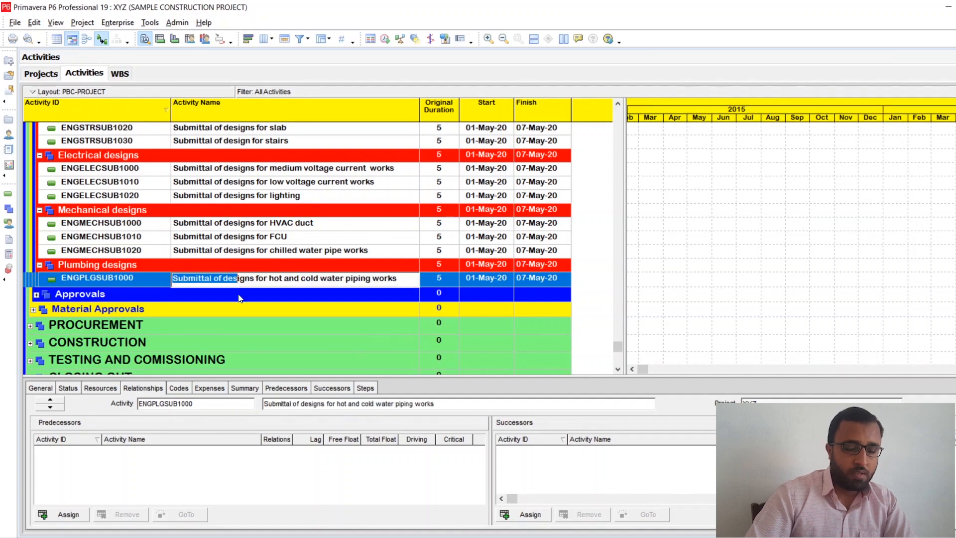
- Add a second activity under Plumbing designs named "Submittal of designs for sanitary ware systems"
left_click(238, 295)
left_click(241, 282)
key("Insert")
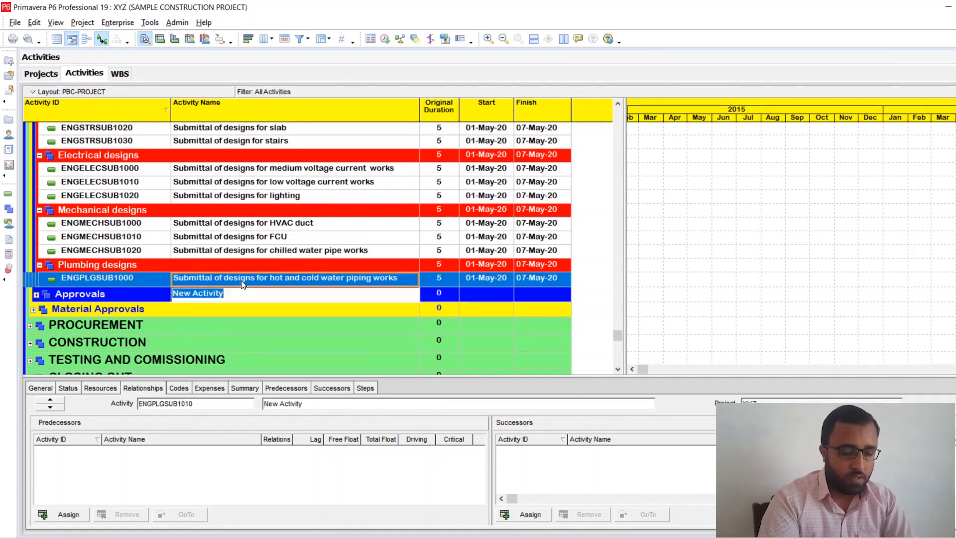
type("Sub")
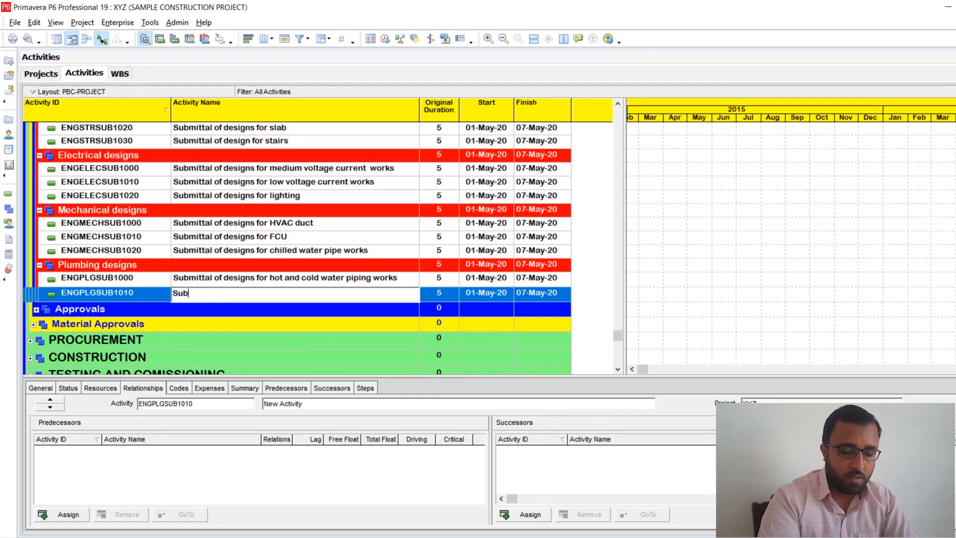
type("mitta")
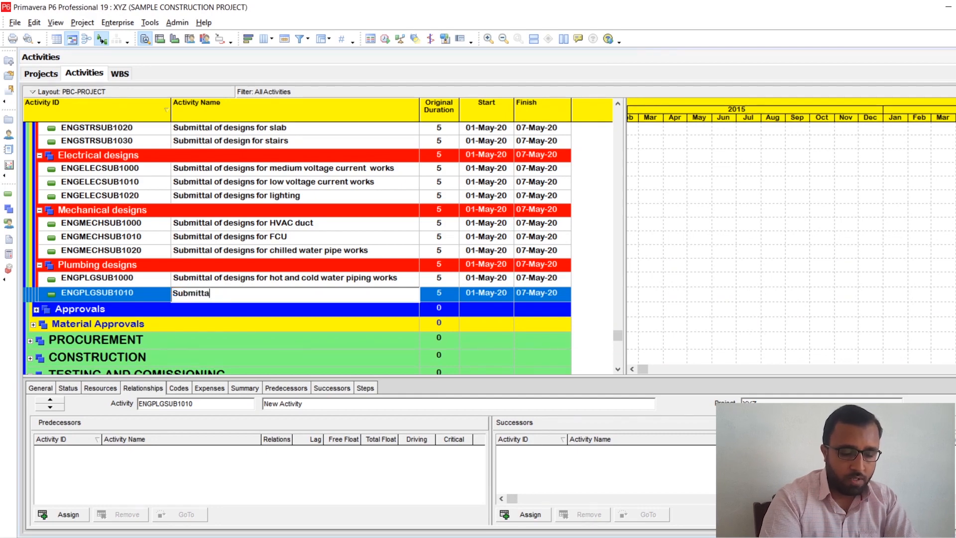
type("l of des")
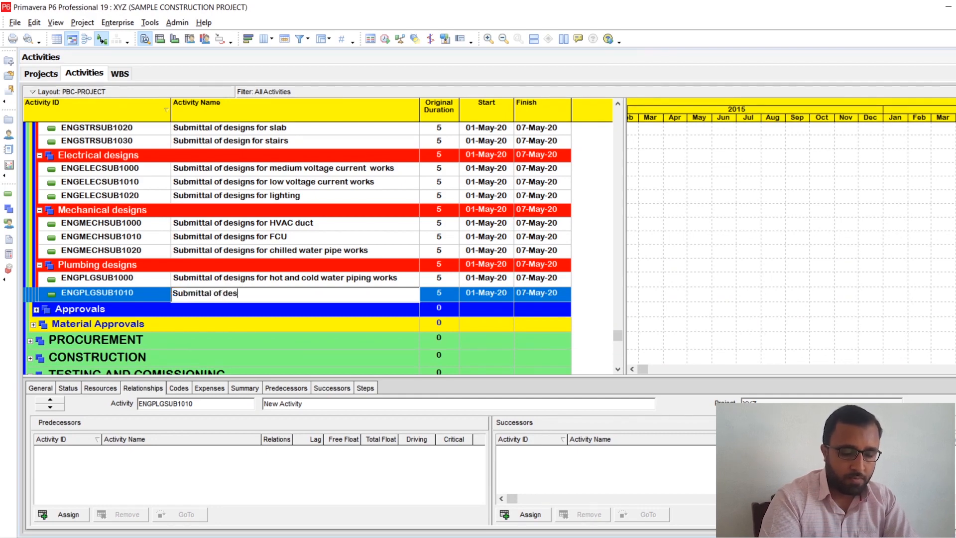
type("igns for ")
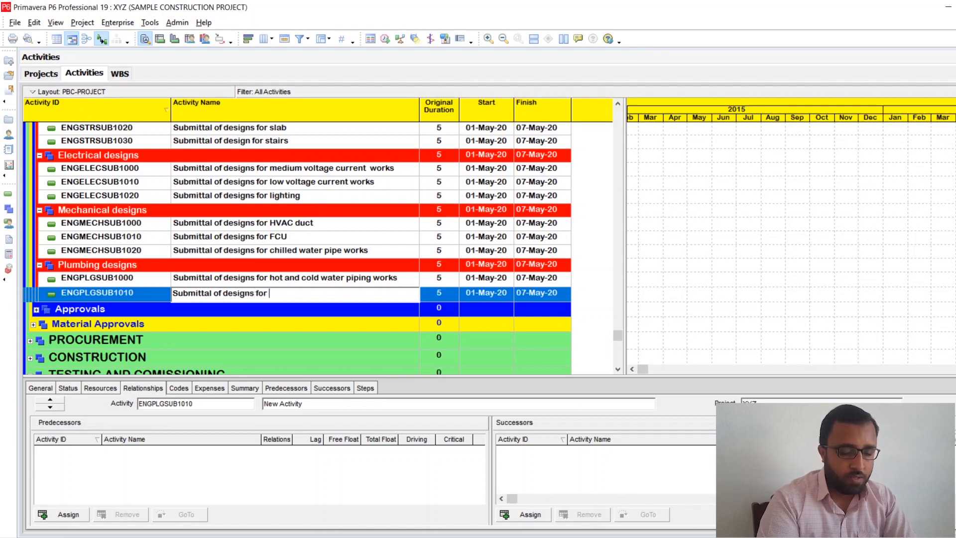
type("san")
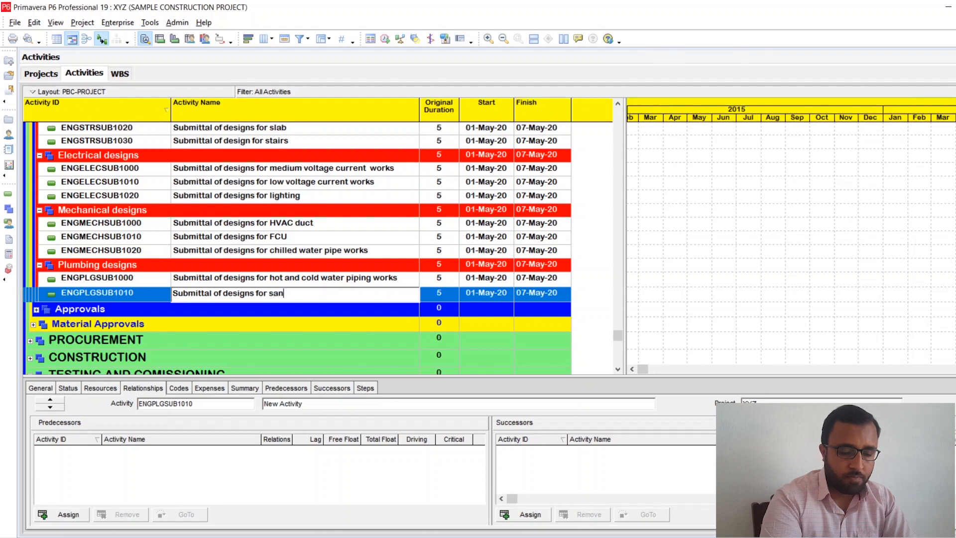
type("itary war")
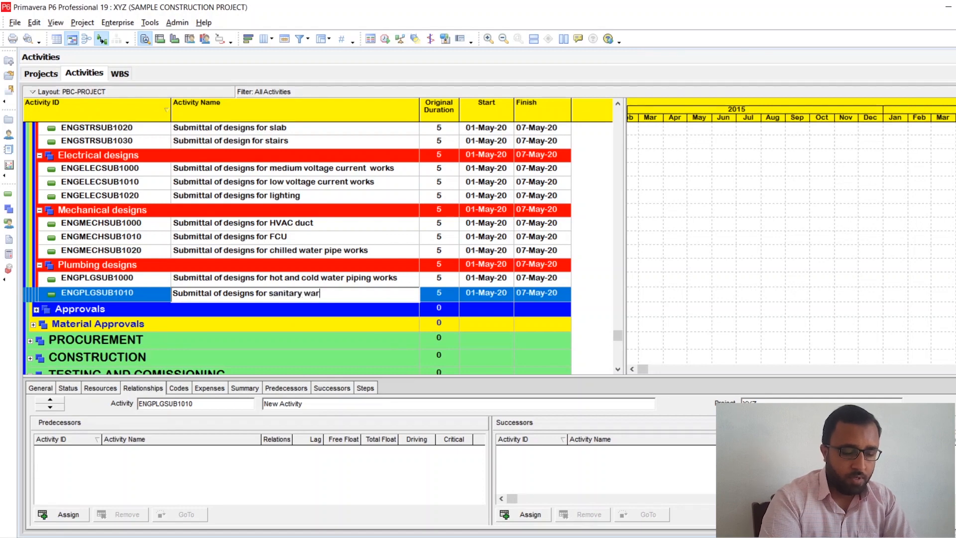
type("e systems")
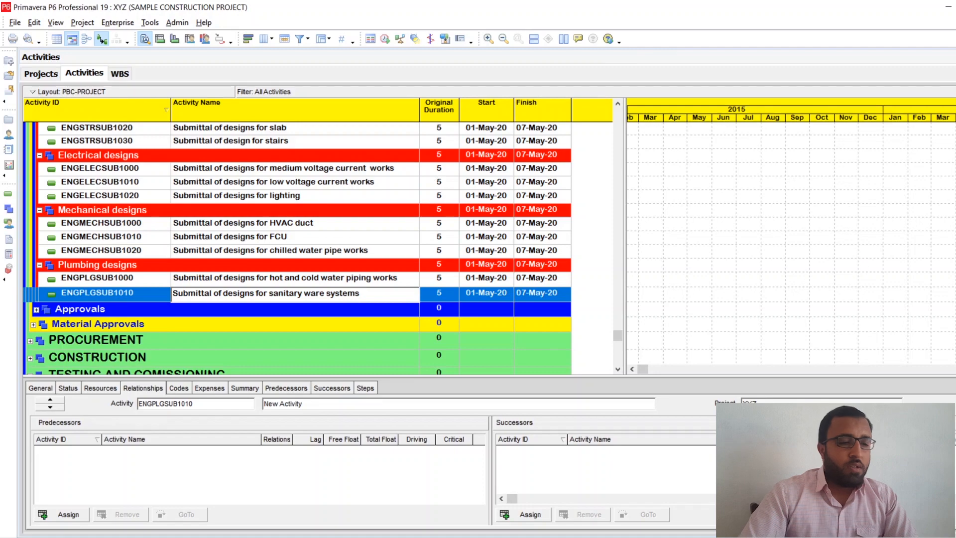
left_click(307, 280)
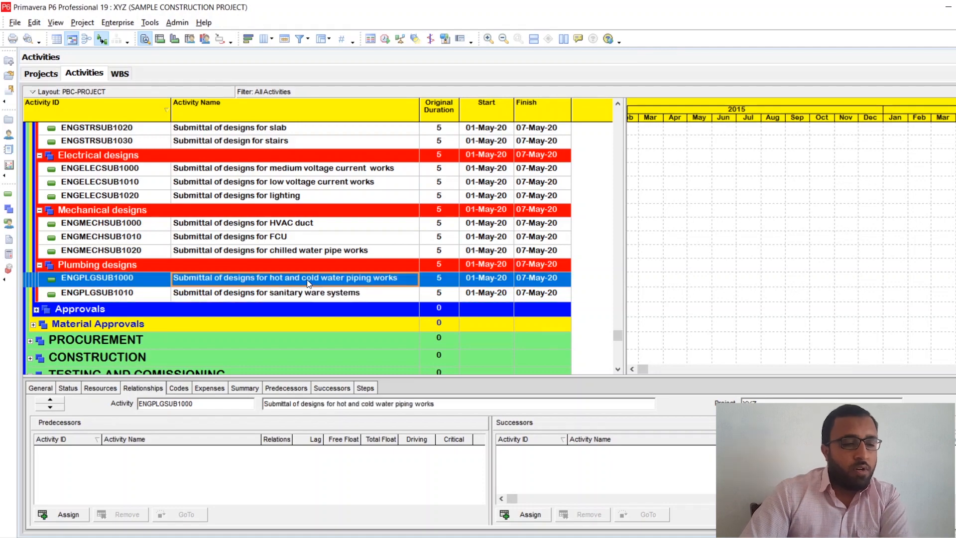
- Expand the Approvals group within Design Approvals to show its design disciplines
scroll(307, 282, "up", 4)
scroll(306, 283, "down", 4)
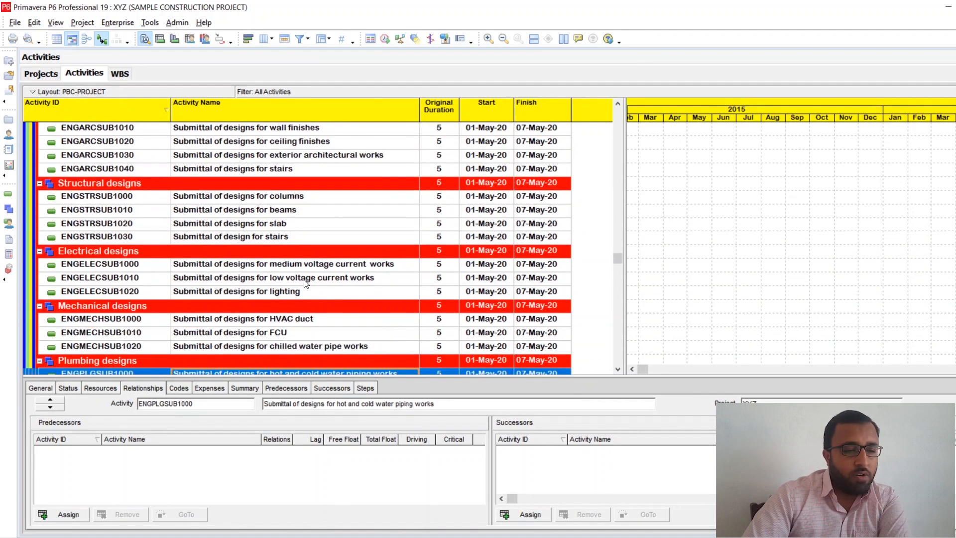
scroll(306, 282, "up", 2)
scroll(305, 283, "up", 3)
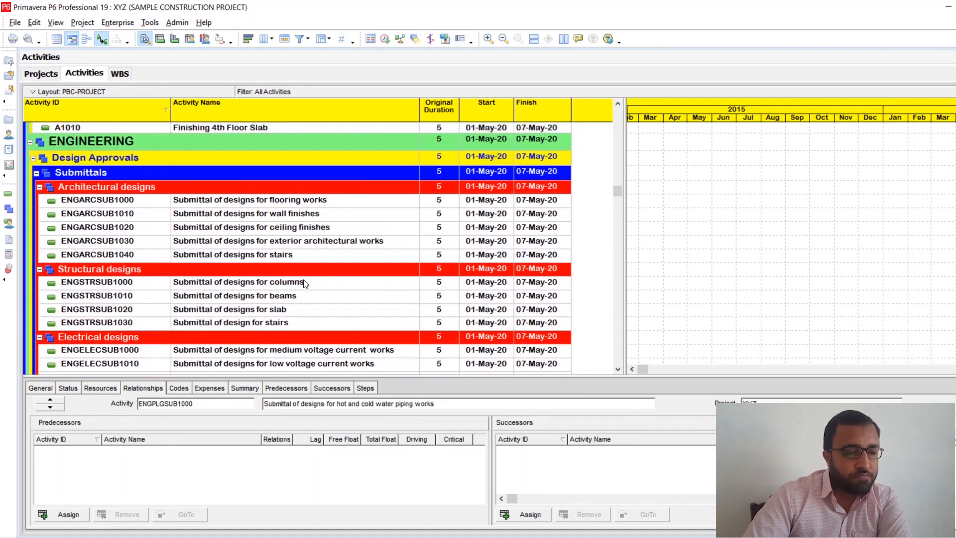
scroll(305, 282, "down", 5)
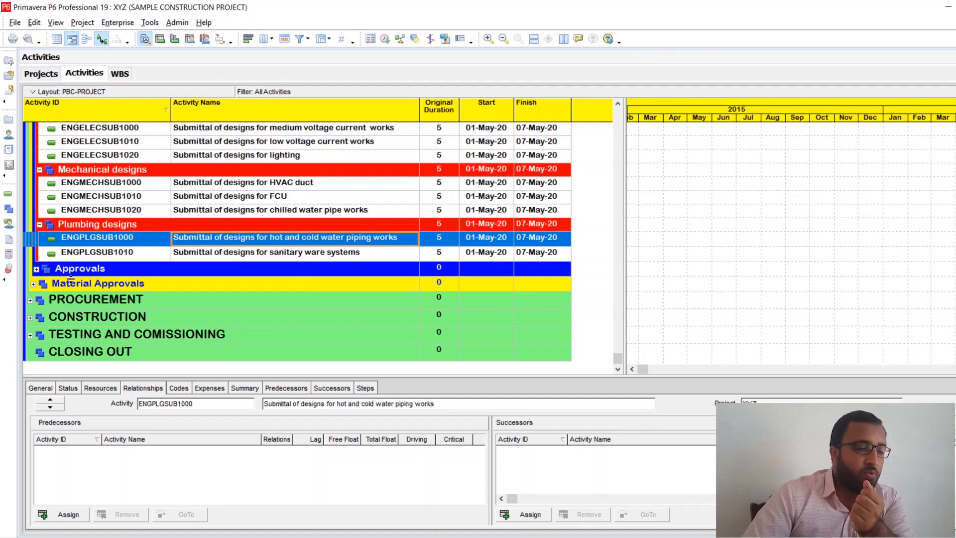
double_click(154, 269)
- Copy the five architectural design activities under Submittals, from flooring works through stairs
scroll(192, 270, "up", 5)
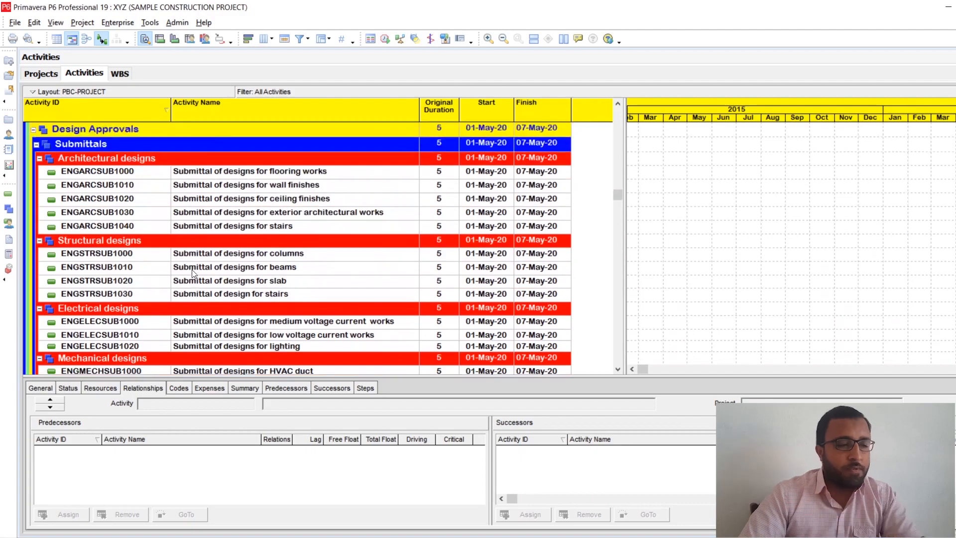
scroll(192, 270, "down", 3)
scroll(191, 270, "up", 2)
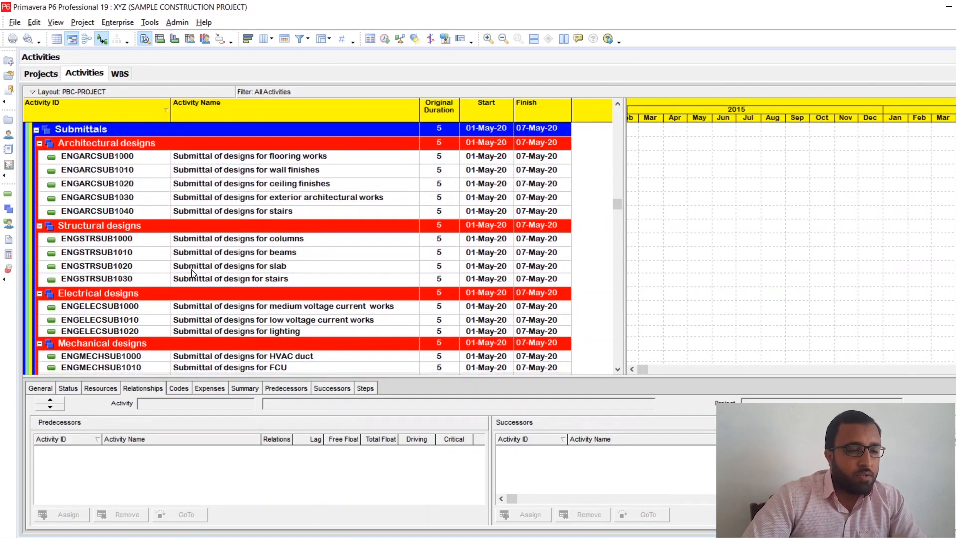
left_click(219, 157)
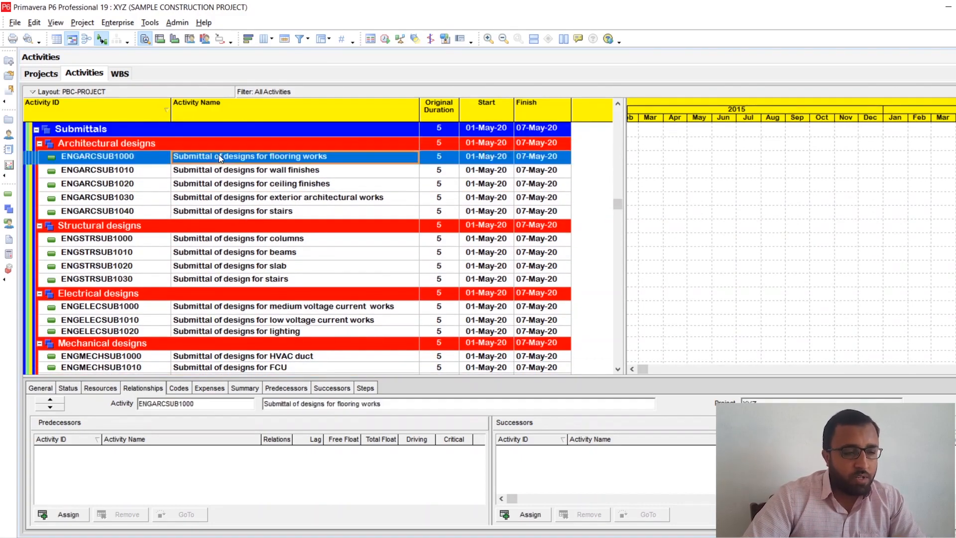
left_click(240, 169)
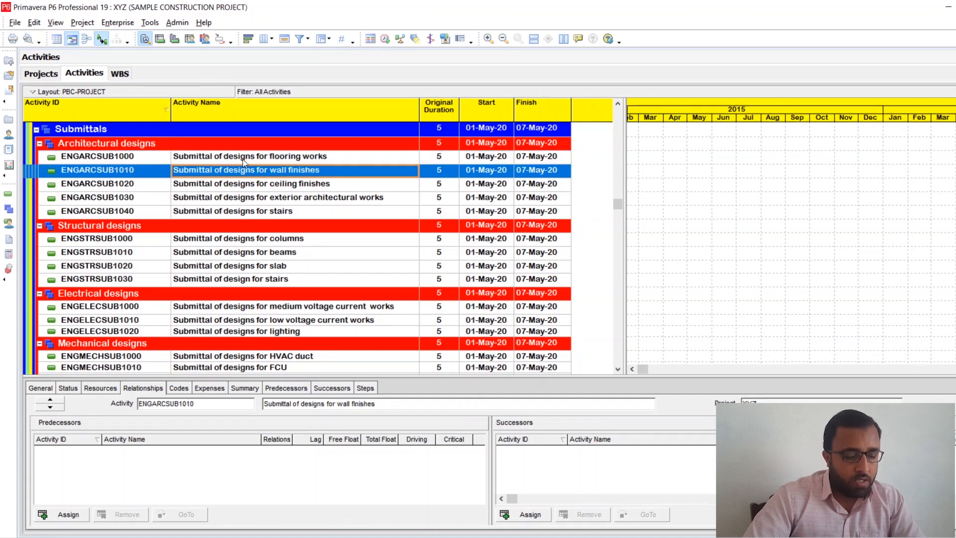
left_click(243, 159)
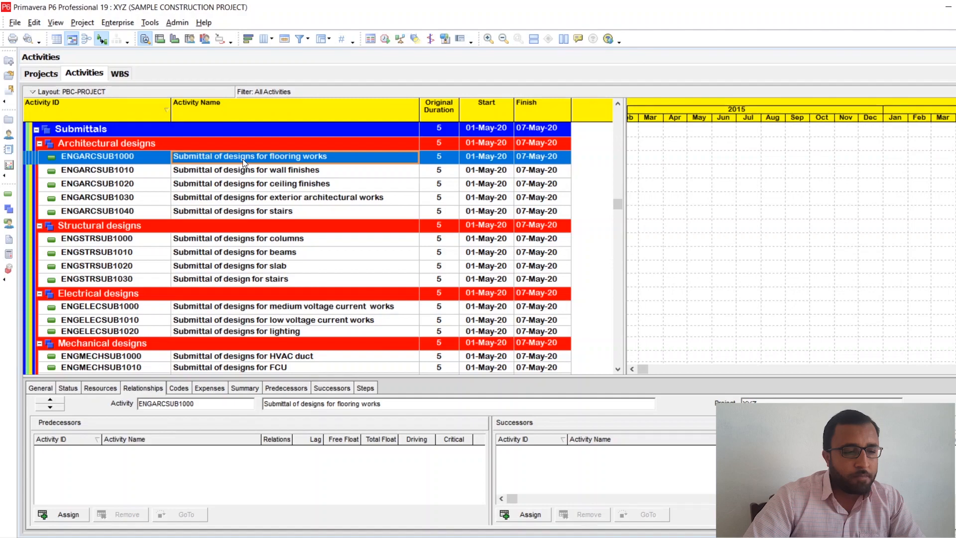
left_click_drag(243, 159, 242, 214)
right_click(243, 185)
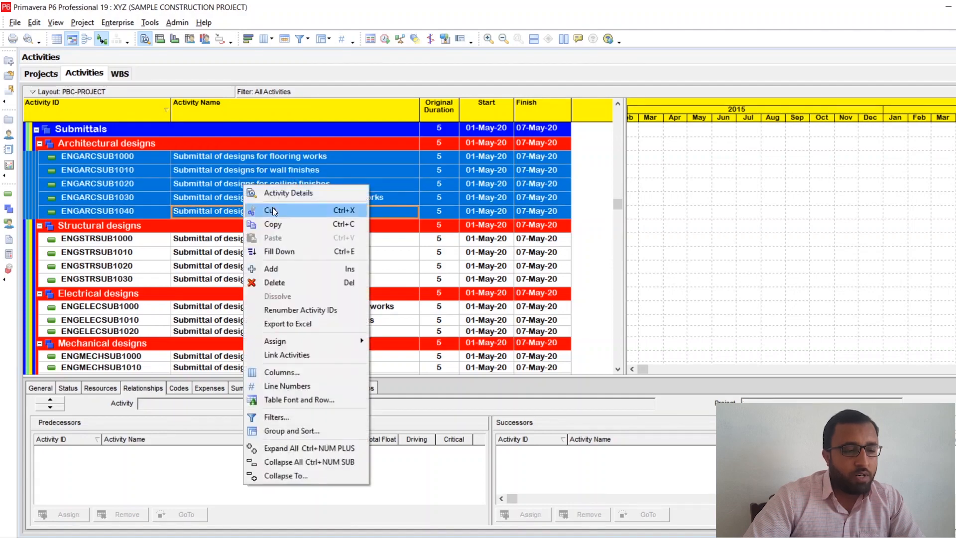
left_click(273, 223)
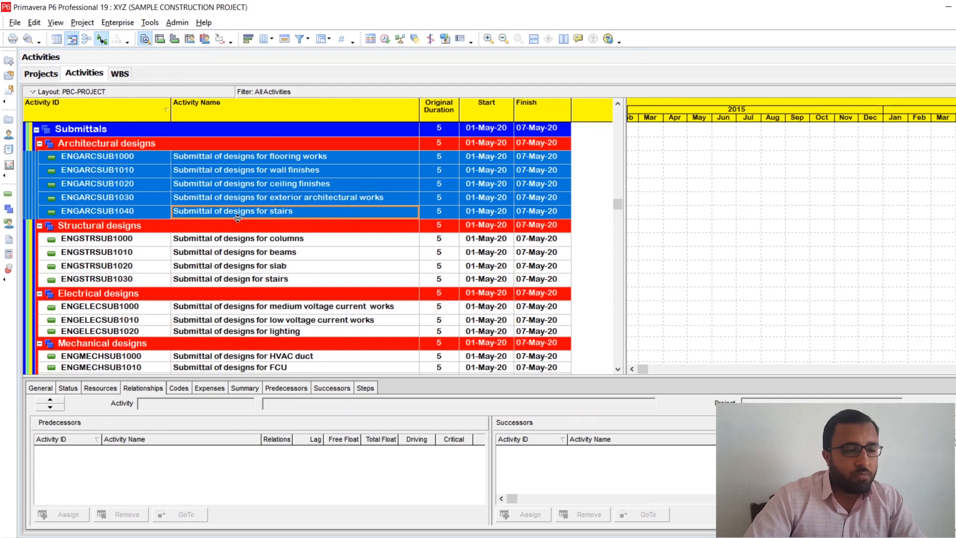
- Paste the copied activities into the Architectural designs group under Approvals
scroll(237, 219, "down", 4)
scroll(254, 253, "down", 1)
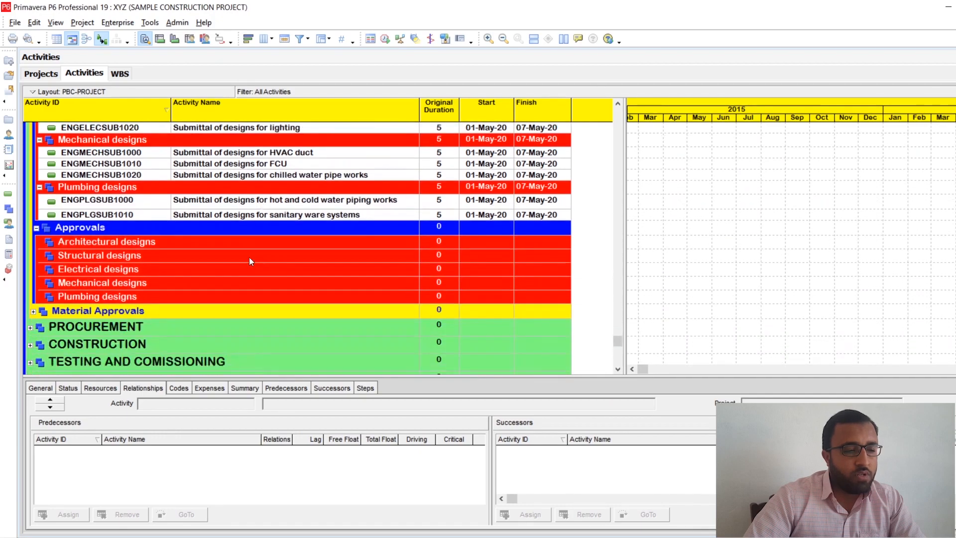
left_click(195, 243)
right_click(196, 244)
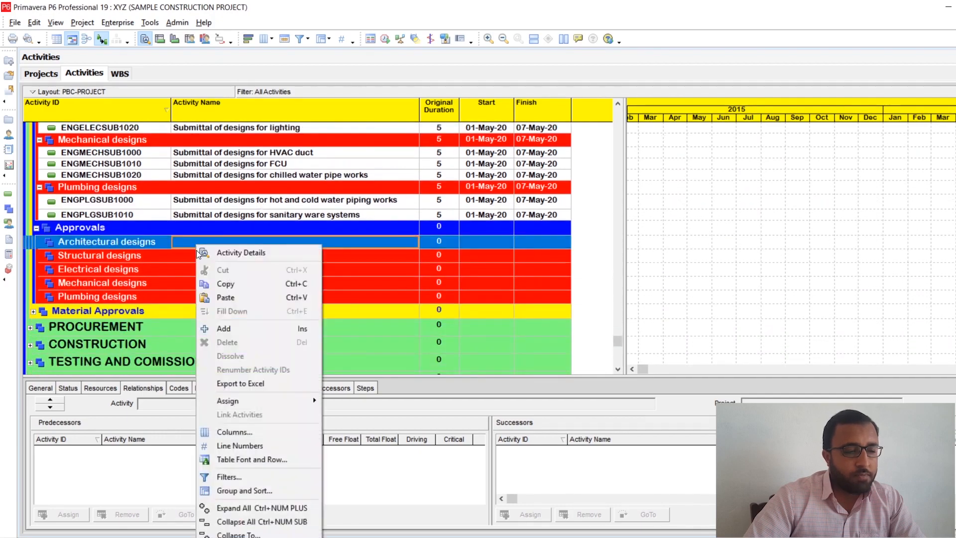
left_click(220, 297)
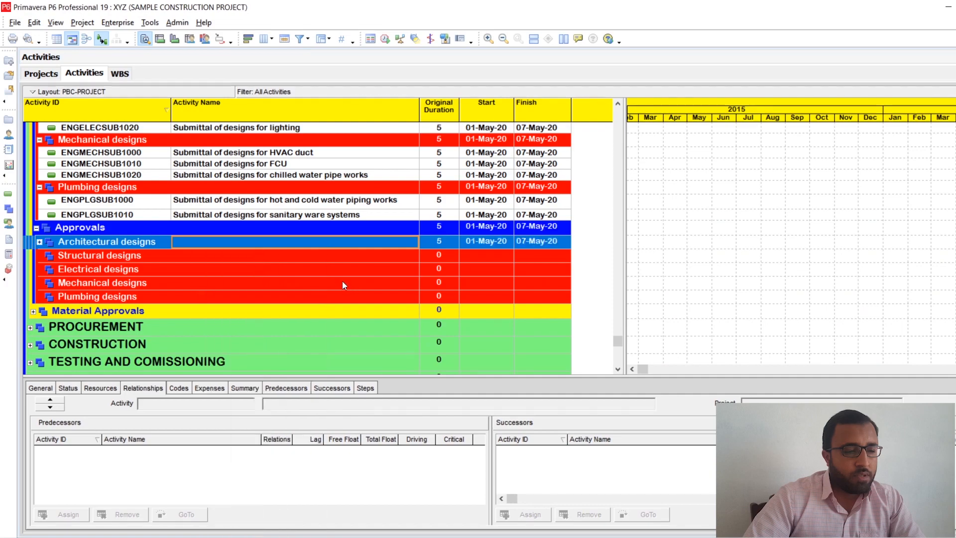
- Expand Architectural designs under Approvals and select the pasted flooring works activity
left_click(40, 241)
scroll(75, 241, "down", 2)
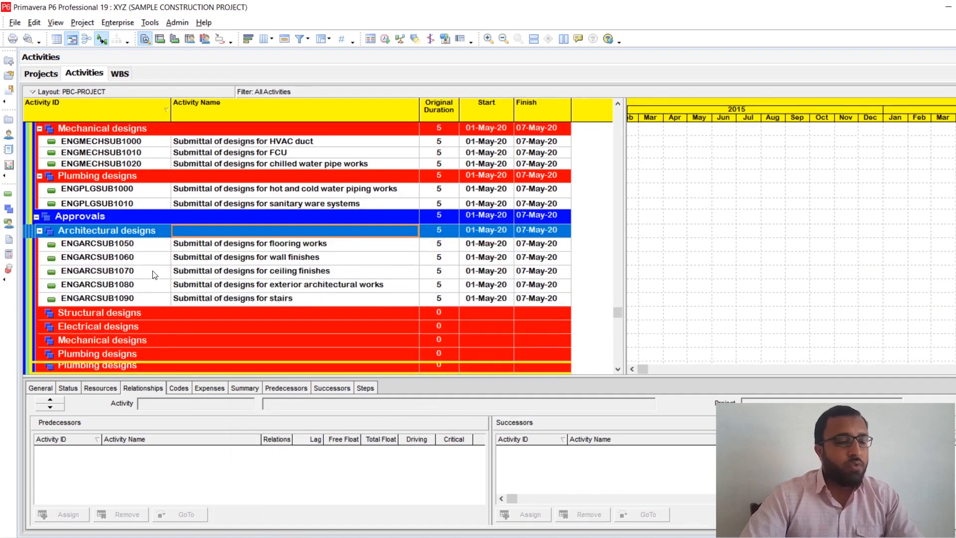
left_click(97, 231)
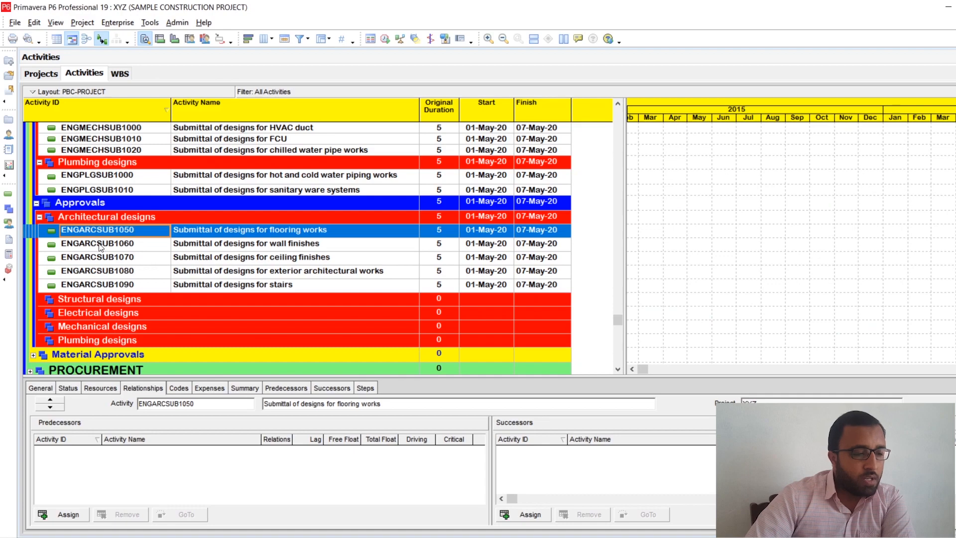
- Look through the IDs and names of the five pasted architectural activities under Approvals
left_click(100, 245)
left_click(104, 231)
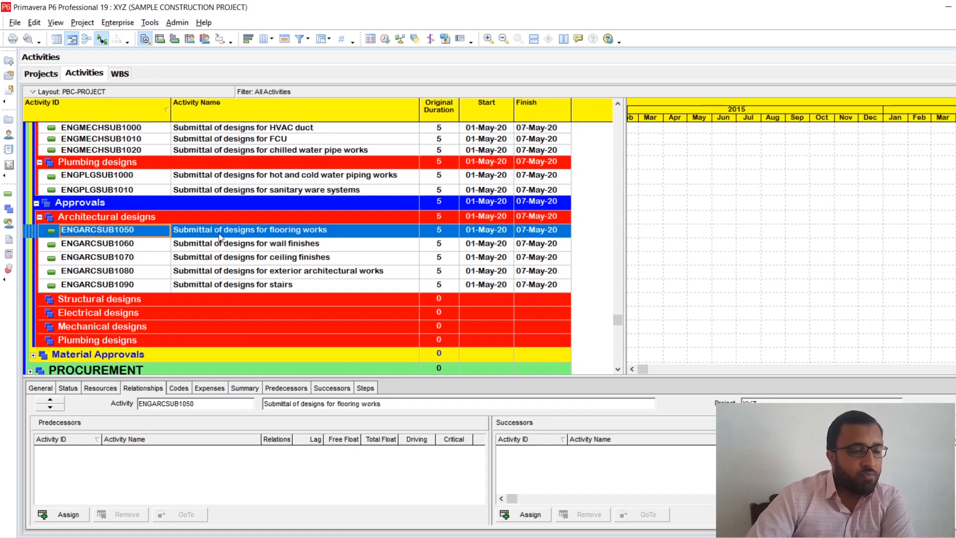
left_click(106, 245)
left_click(105, 259)
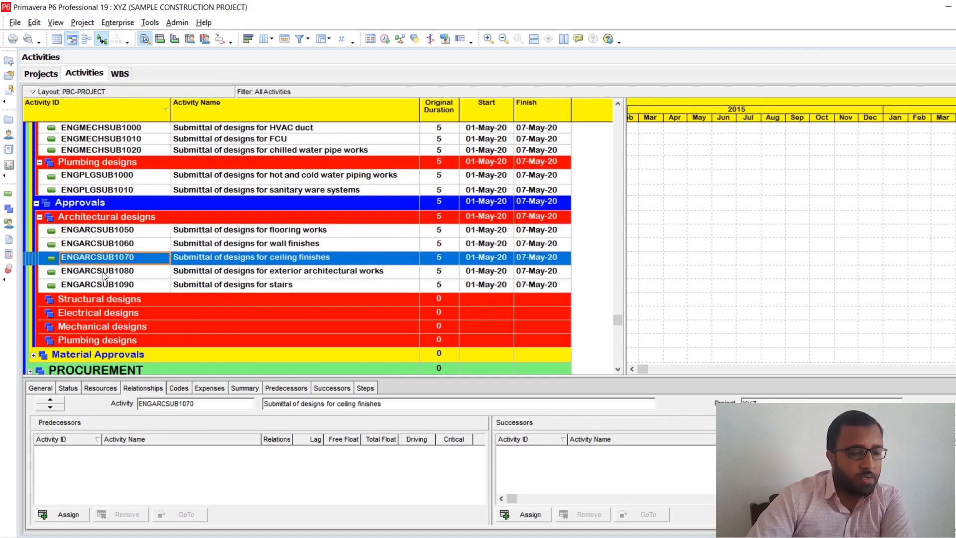
left_click(103, 272)
left_click(101, 284)
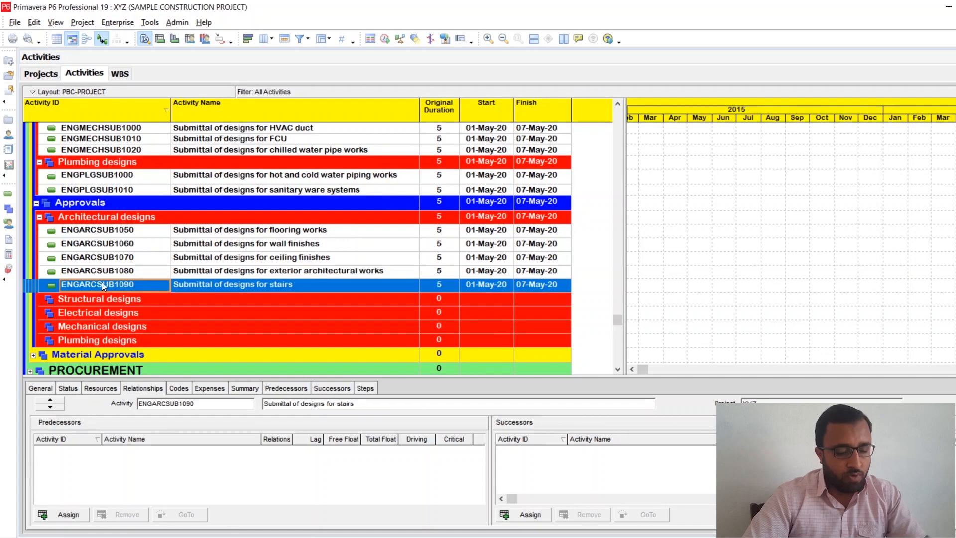
left_click(128, 232)
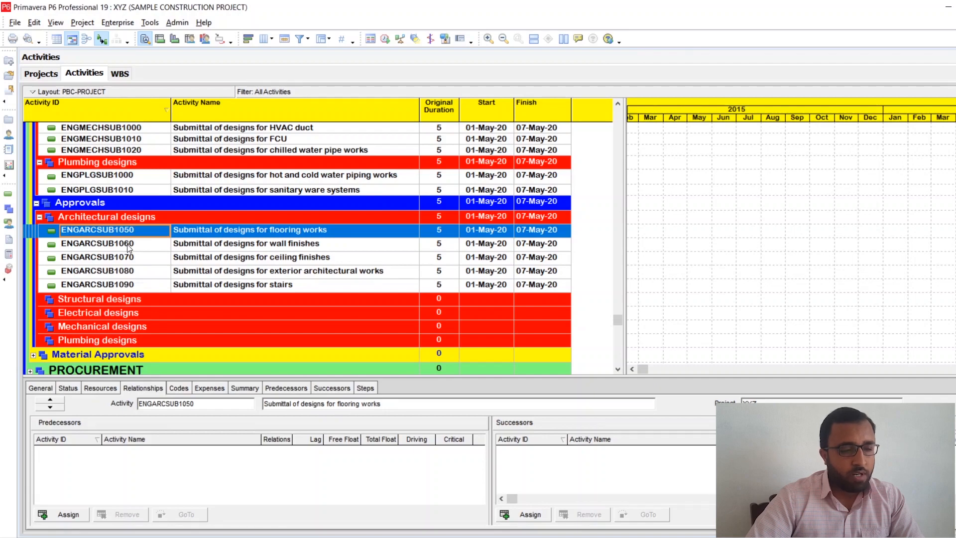
left_click(129, 246)
- Renumber the five architectural activities under Approvals with auto-numbering, using prefix ENGARCAPP, suffix 1000 and increment 10
left_click(124, 231)
left_click(127, 244, "ctrl")
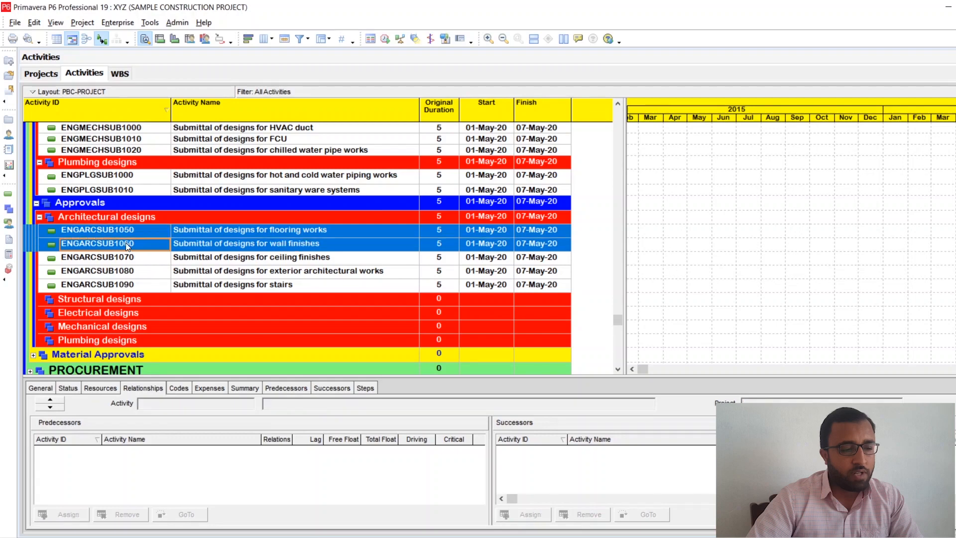
left_click(127, 258, "ctrl")
left_click(128, 271, "ctrl")
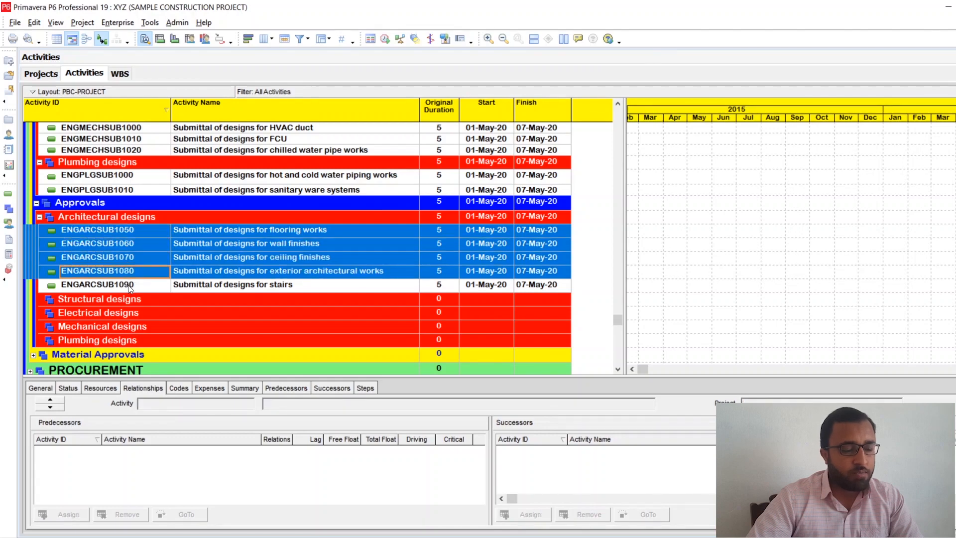
left_click(128, 285, "ctrl")
right_click(125, 246)
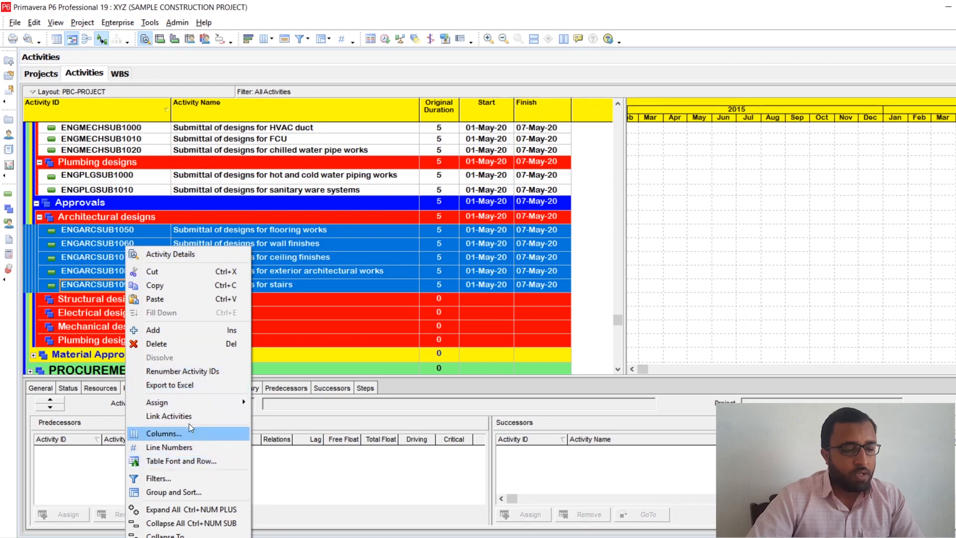
left_click(168, 371)
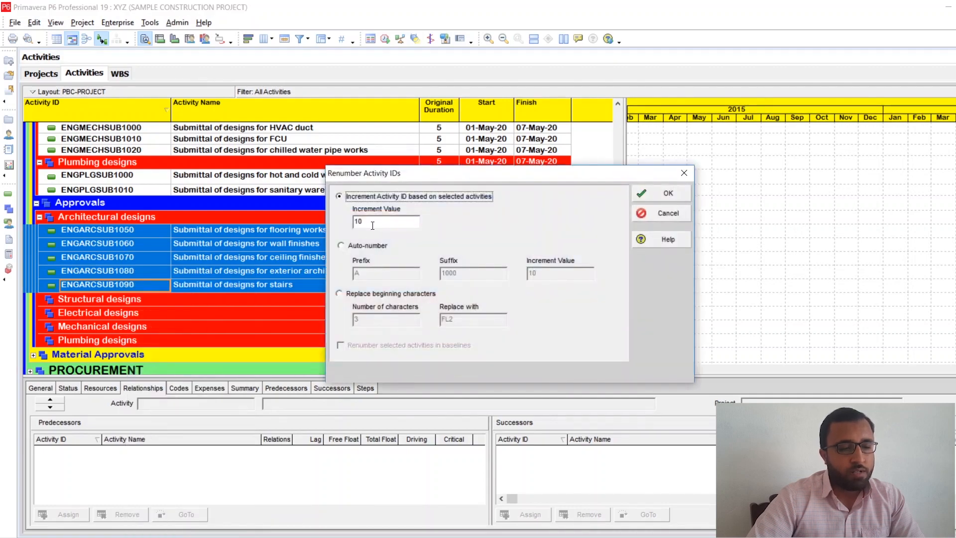
left_click(342, 245)
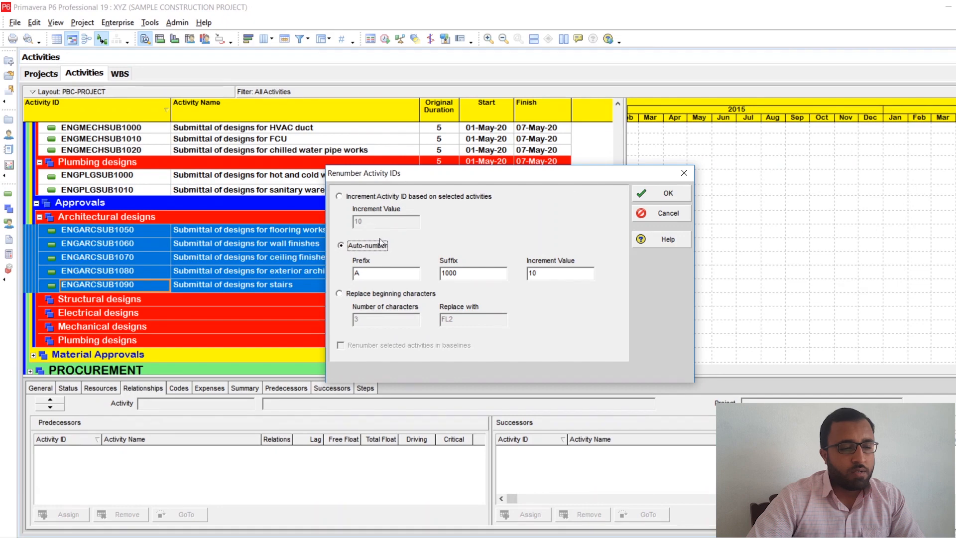
key("Tab")
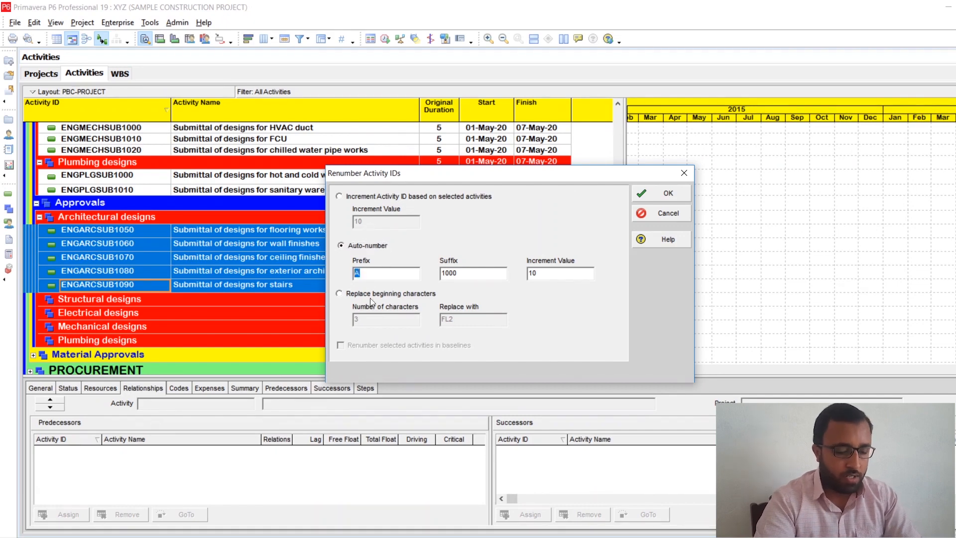
type("ENG")
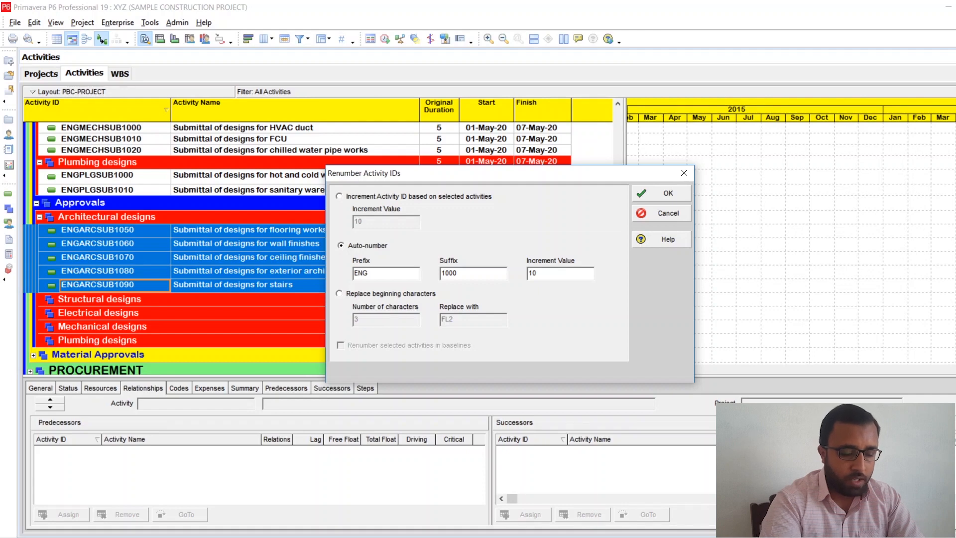
type("ARC")
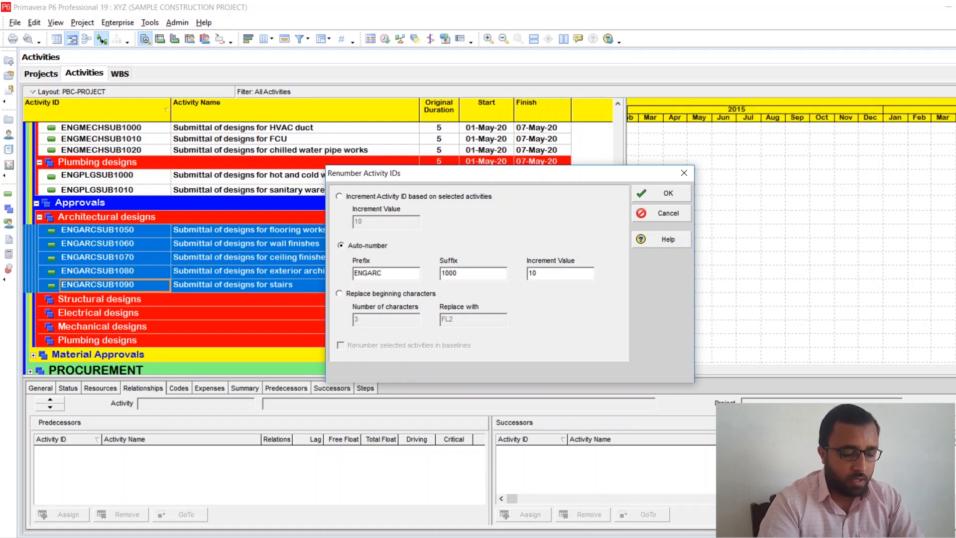
type("AP")
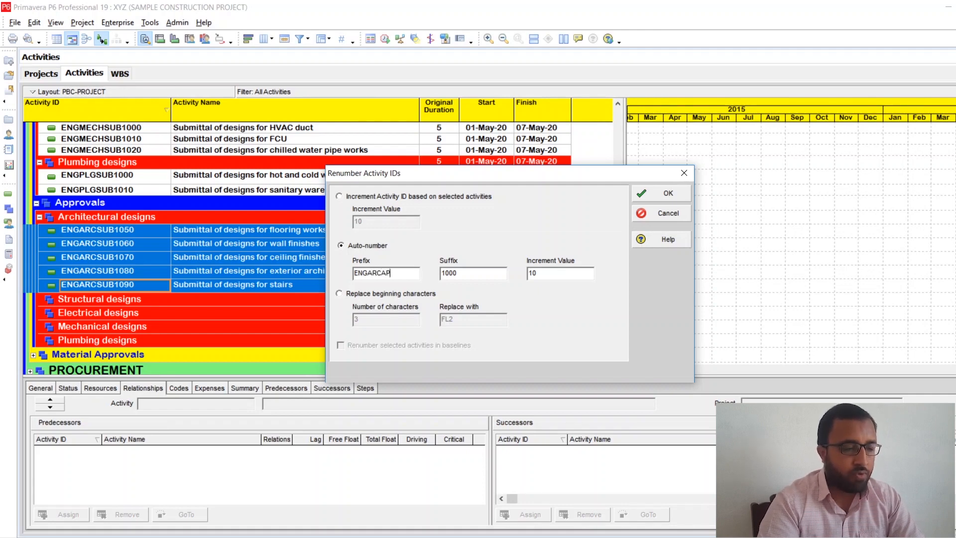
type("P")
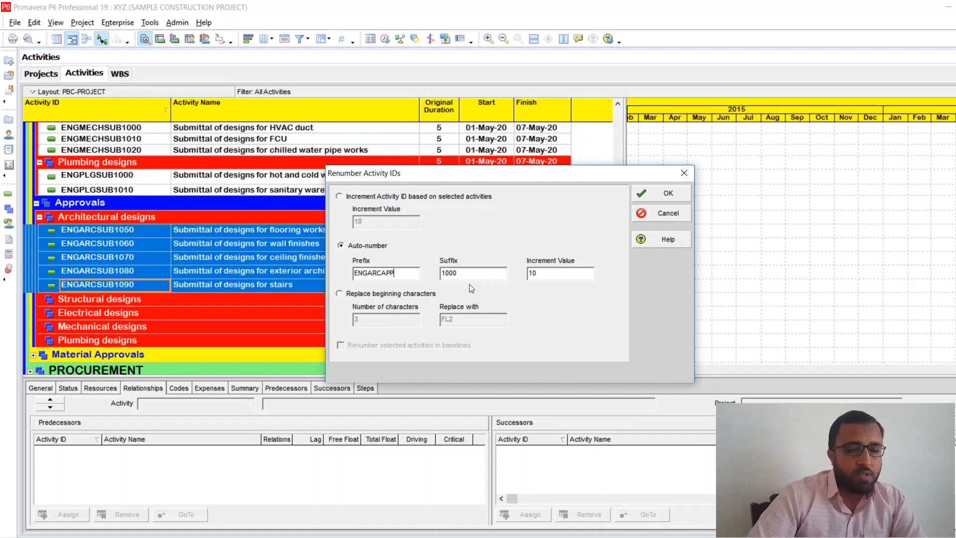
left_click(665, 193)
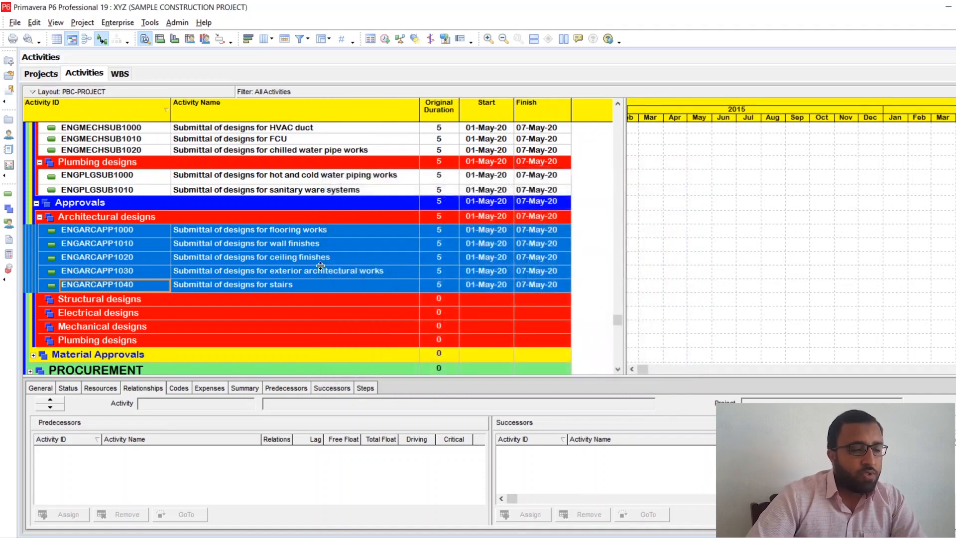
- Copy the four structural design activities under Submittals, from columns through stairs
left_click(112, 244)
left_click(100, 231)
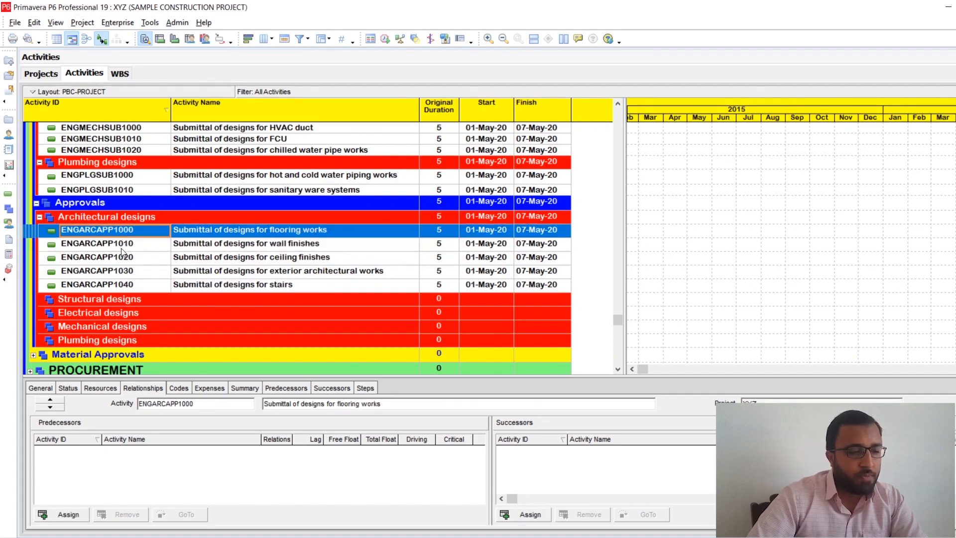
scroll(122, 252, "up", 5)
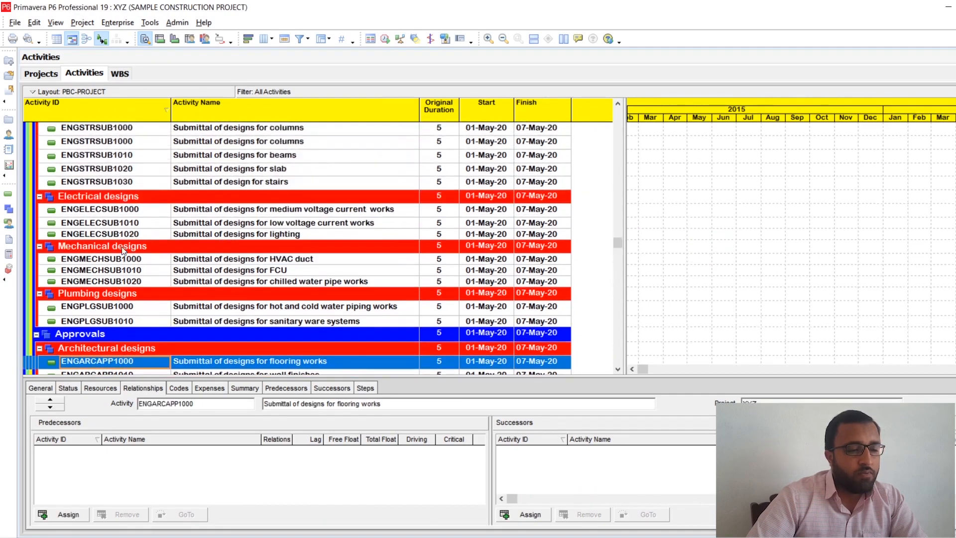
scroll(123, 251, "down", 1)
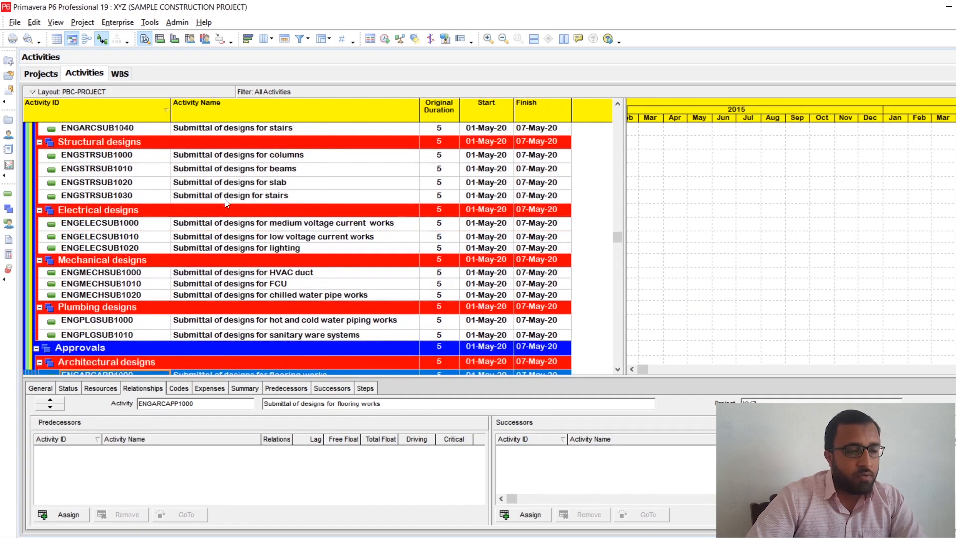
left_click(255, 155)
left_click(260, 170)
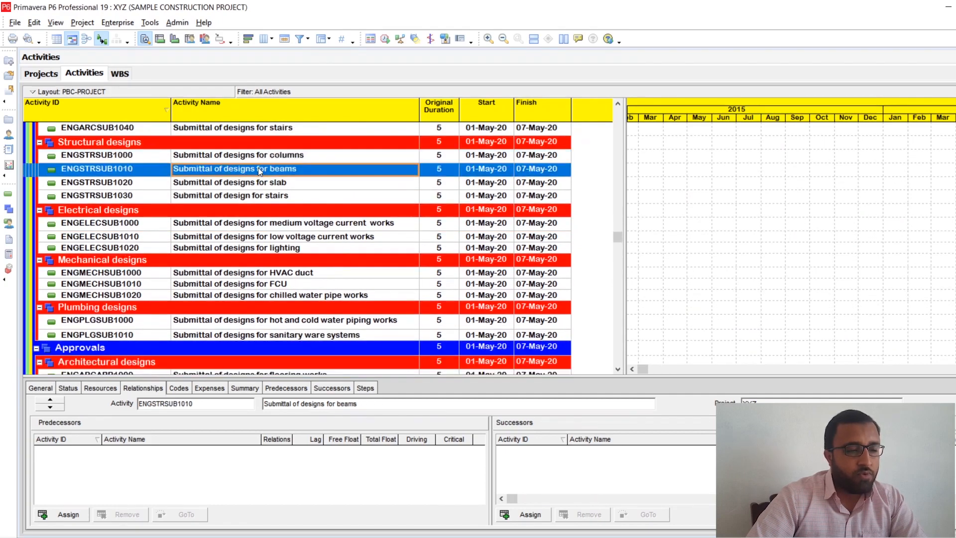
left_click(261, 183)
left_click(259, 159)
left_click(257, 171)
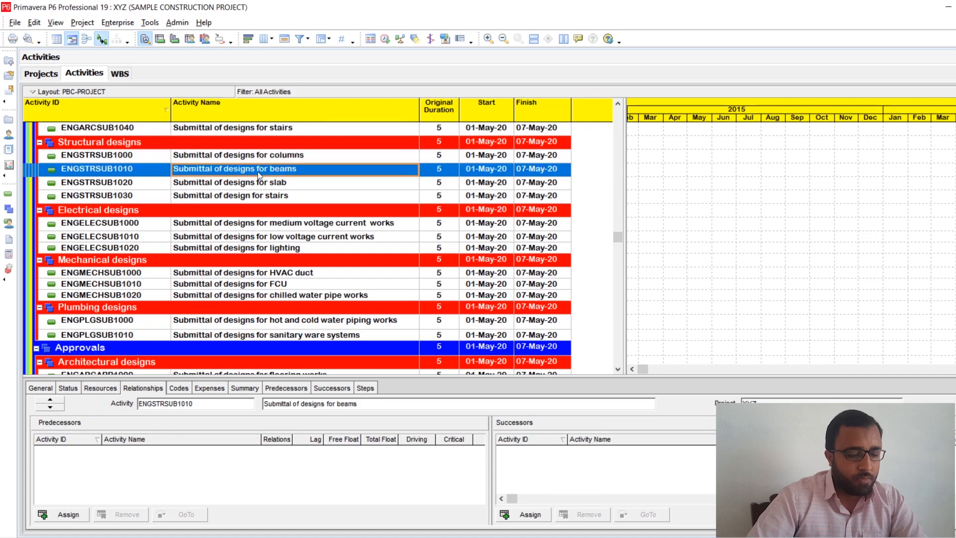
left_click(253, 158)
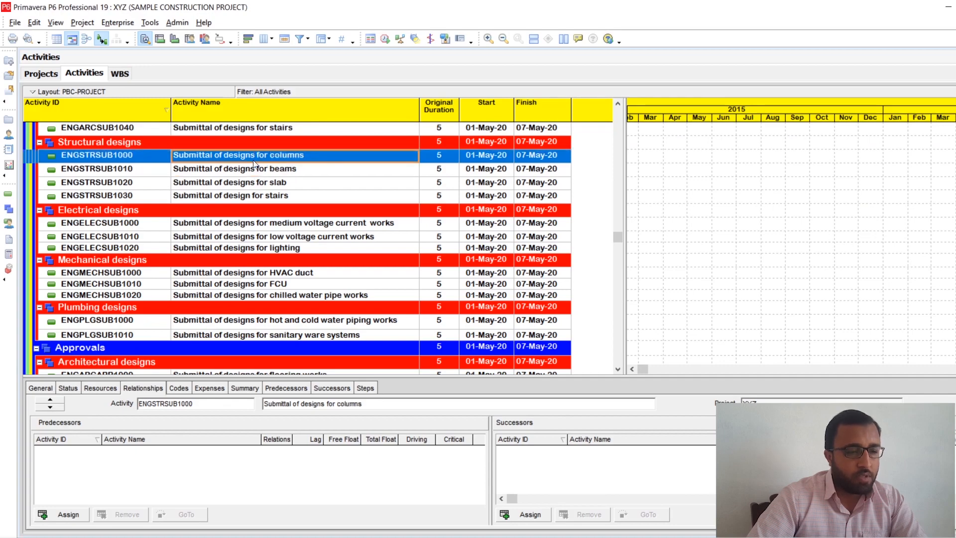
left_click(255, 169, "shift")
left_click(254, 183, "shift")
left_click(251, 195, "shift")
right_click(249, 175)
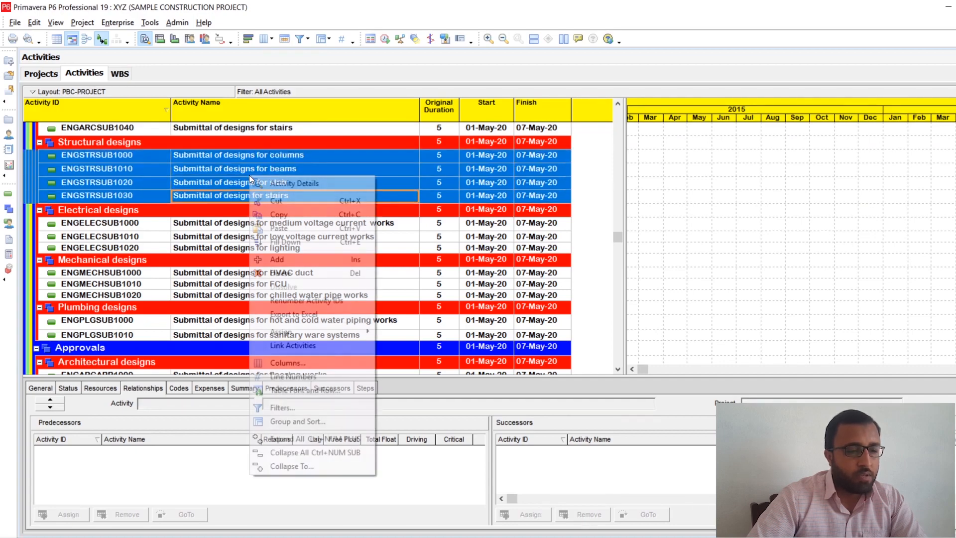
left_click(275, 200)
- Paste the copied activities into the Structural designs group under Approvals
scroll(241, 251, "down", 2)
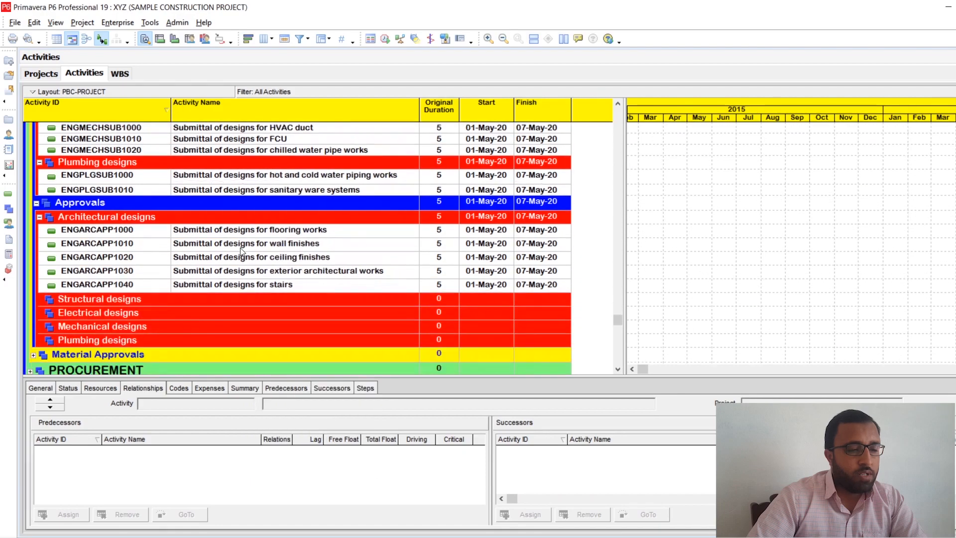
scroll(241, 251, "down", 1)
right_click(211, 249)
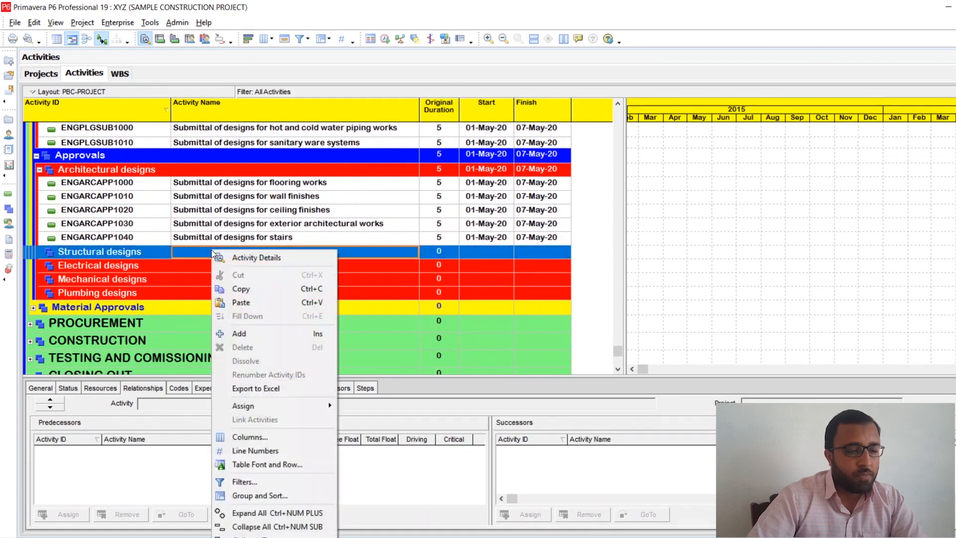
left_click(243, 302)
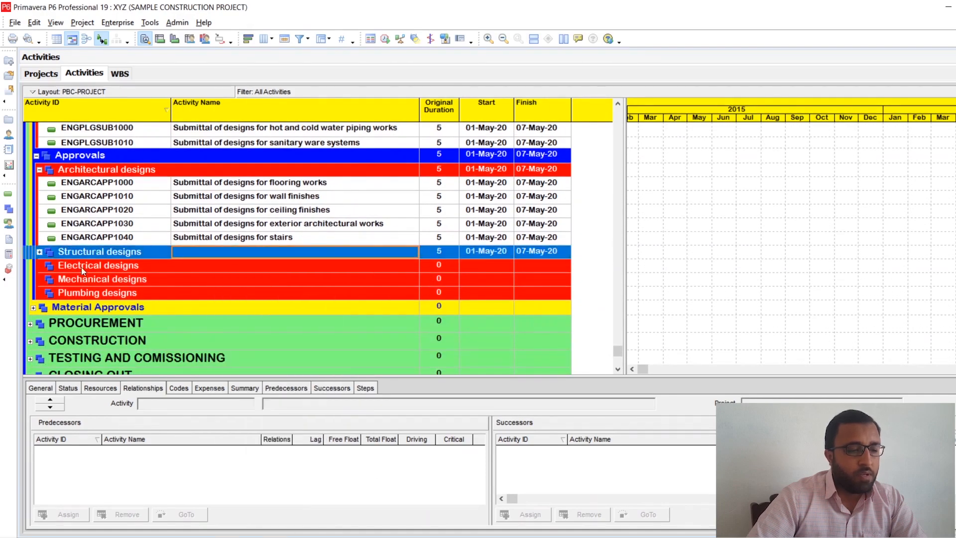
- Copy the three electrical design activities under Submittals, from medium voltage current works through lighting
left_click(104, 264)
scroll(104, 266, "up", 3)
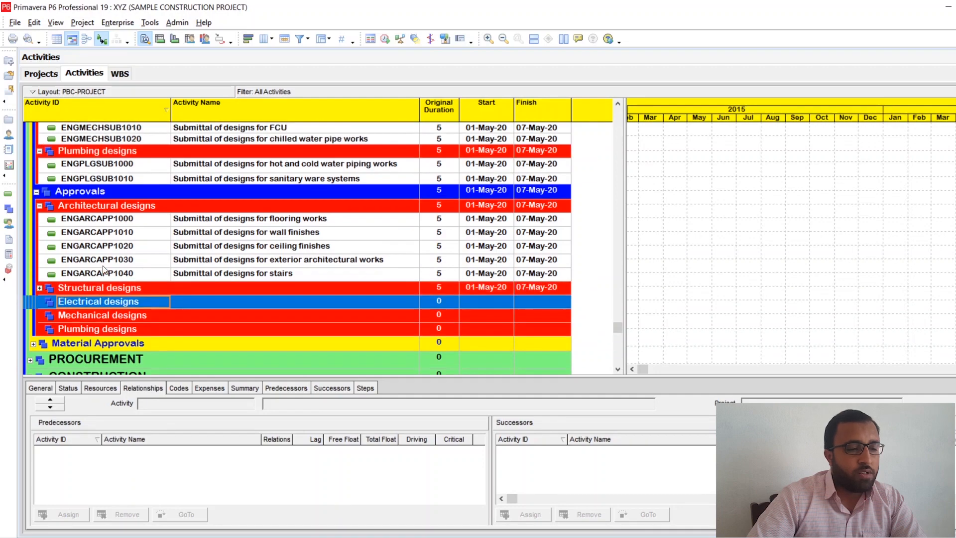
scroll(104, 269, "up", 1)
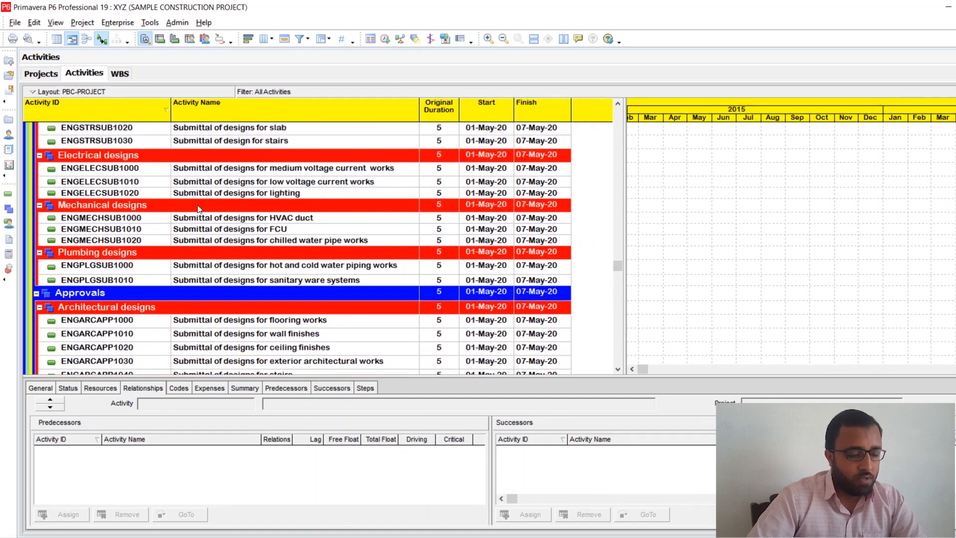
left_click(204, 169)
left_click_drag(207, 176, 207, 192)
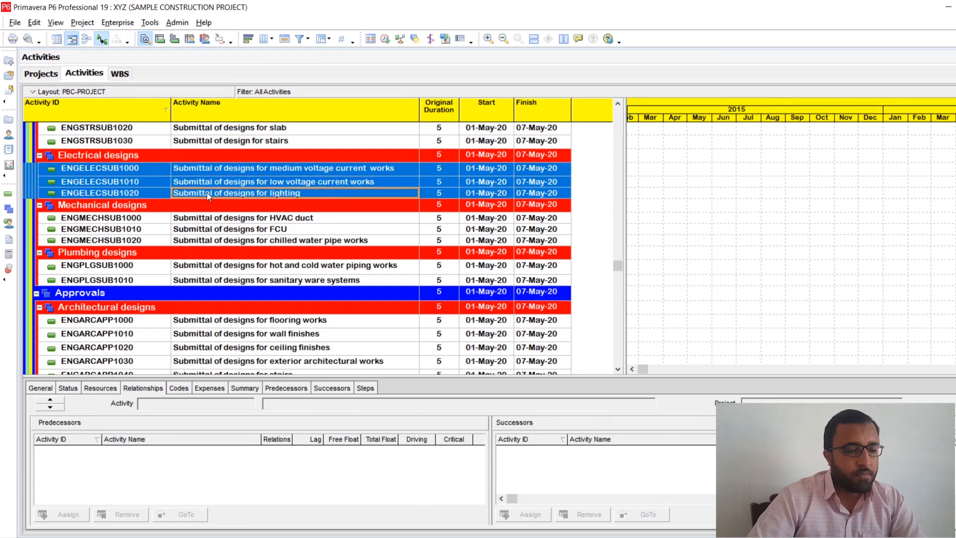
right_click(208, 192)
left_click(234, 231)
- Paste the copied activities into the Electrical designs group under Approvals
scroll(194, 248, "down", 4)
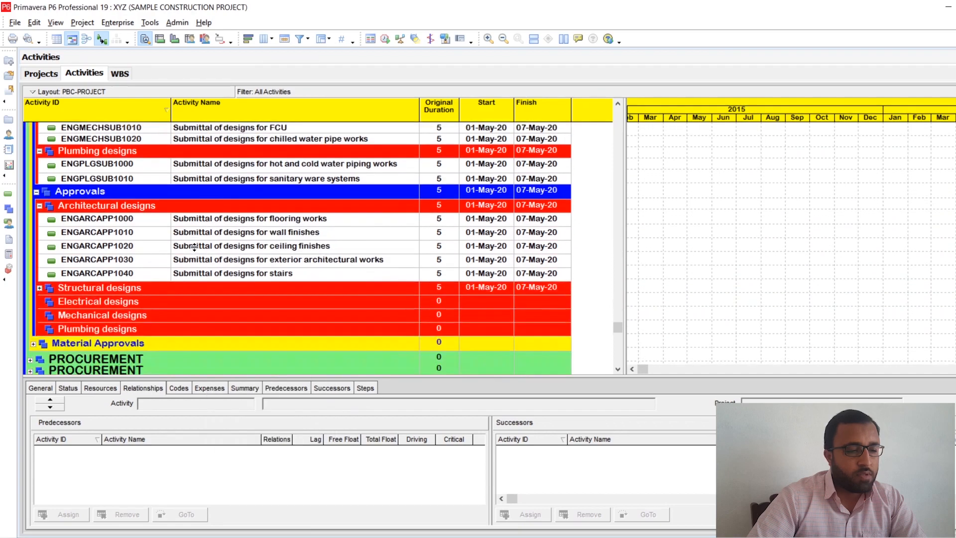
right_click(195, 252)
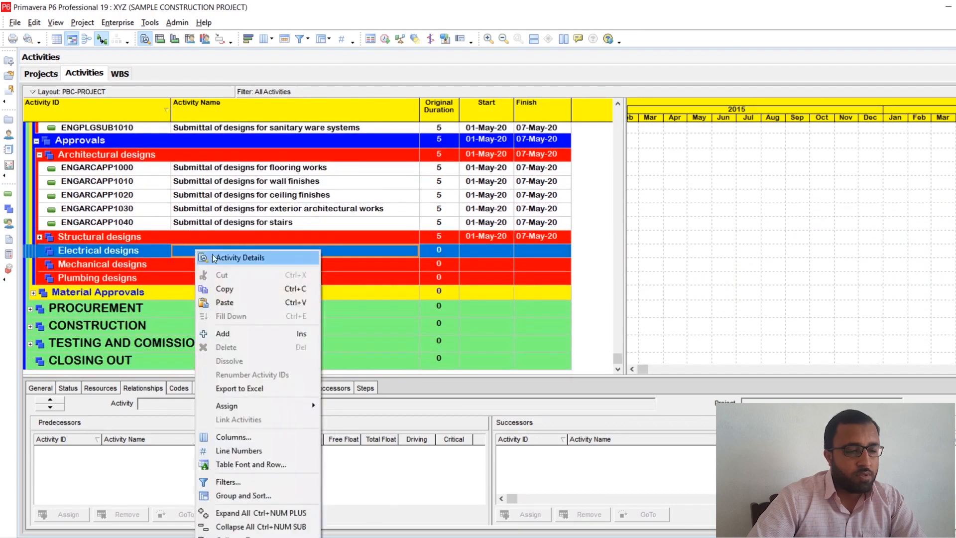
left_click(224, 303)
- Copy the three mechanical design activities under Submittals, from HVAC duct through chilled water pipe works
scroll(153, 234, "up", 4)
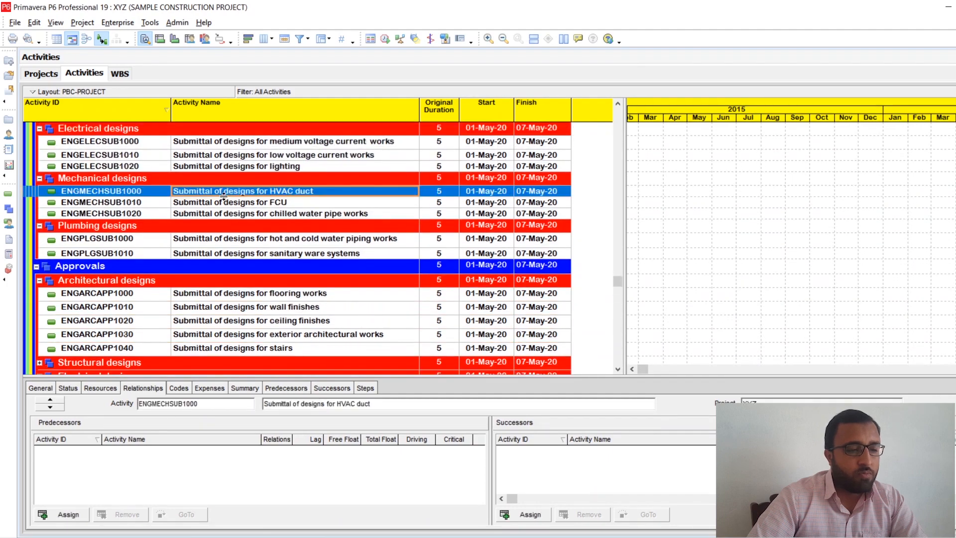
left_click_drag(223, 190, 223, 209)
right_click(223, 206)
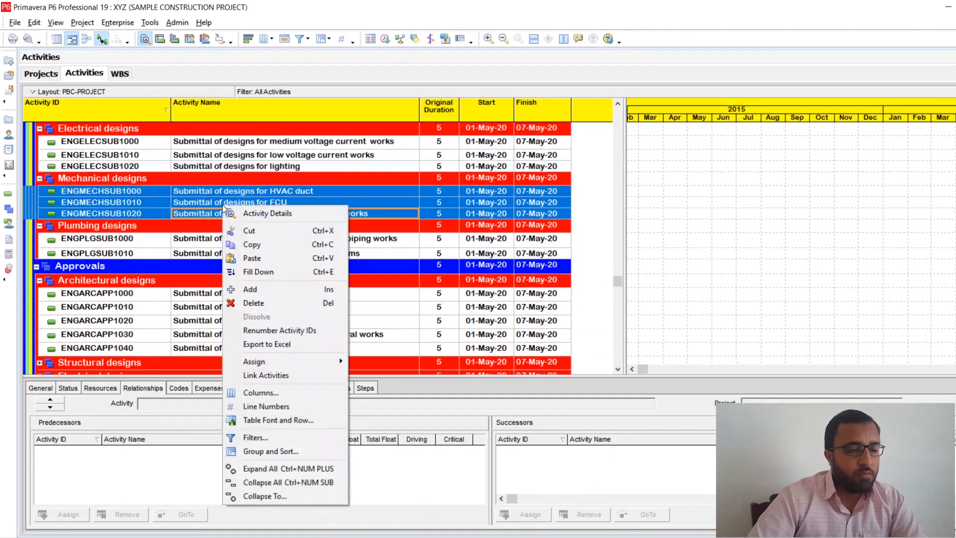
left_click(255, 245)
- Paste the copied activities into the Mechanical designs group under Approvals
scroll(231, 289, "down", 3)
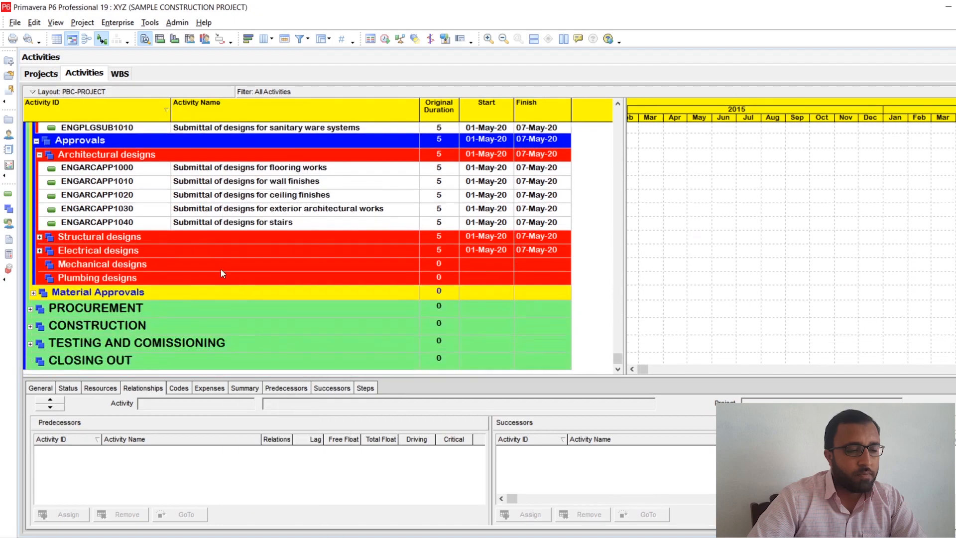
left_click(222, 265)
right_click(222, 265)
left_click(250, 301)
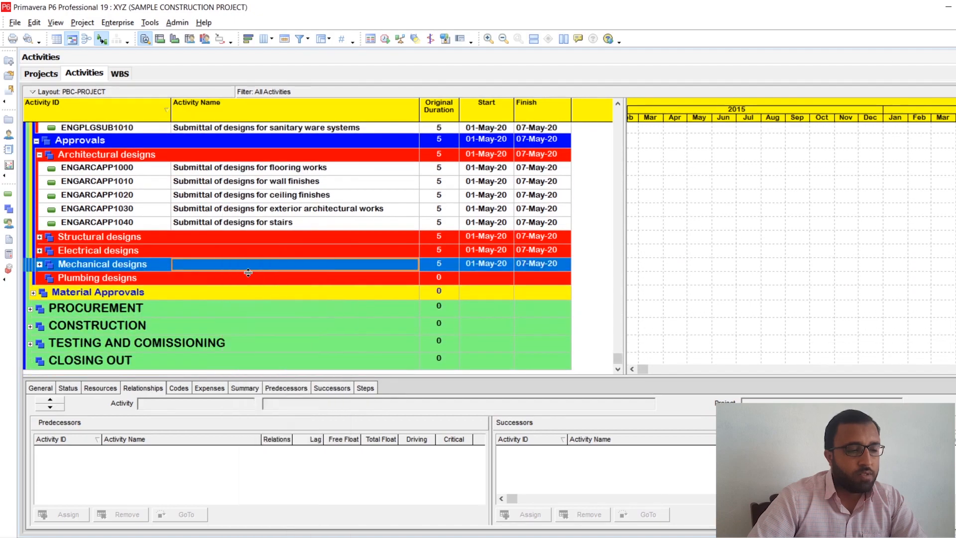
scroll(248, 272, "up", 2)
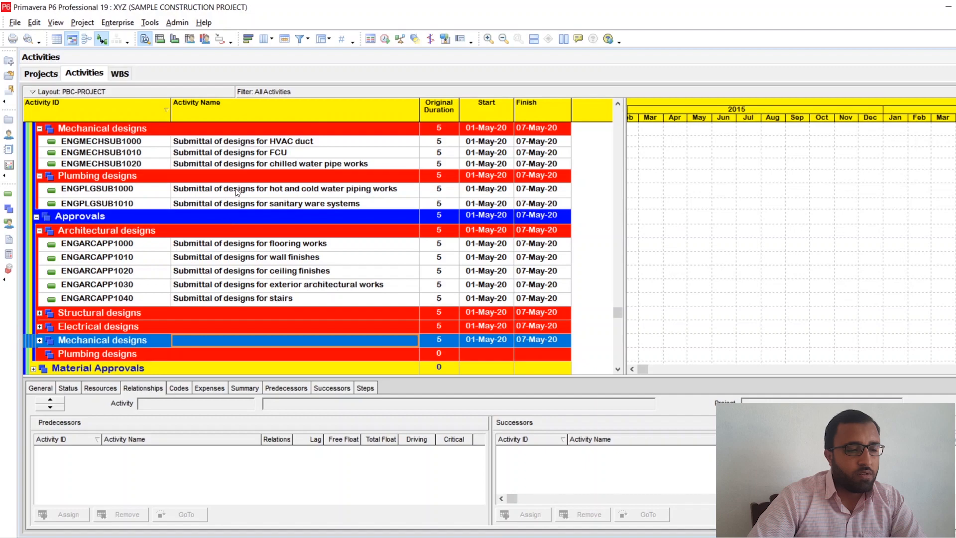
- Copy the two plumbing design activities under Submittals into the Plumbing designs group under Approvals
left_click(238, 194)
left_click(242, 205, "ctrl")
right_click(240, 202)
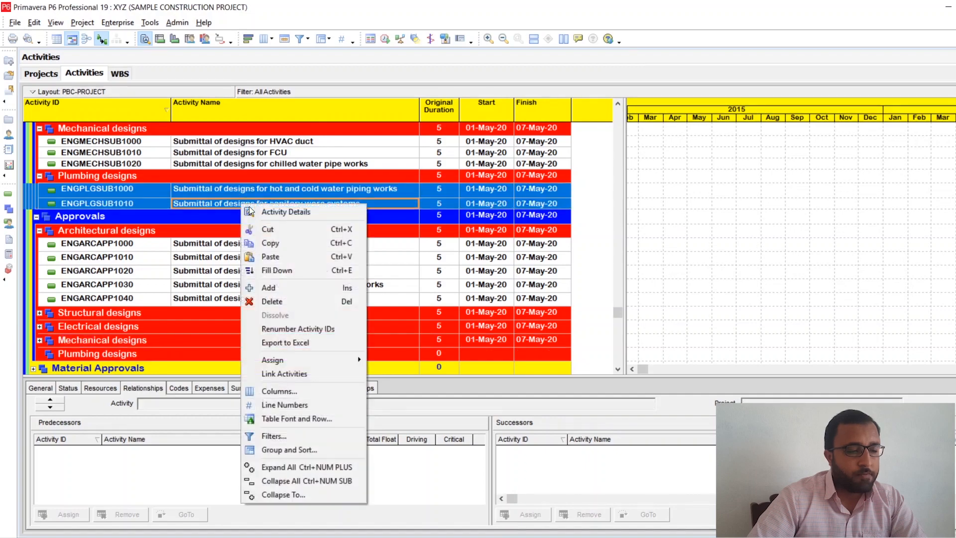
left_click(265, 241)
scroll(204, 300, "down", 2)
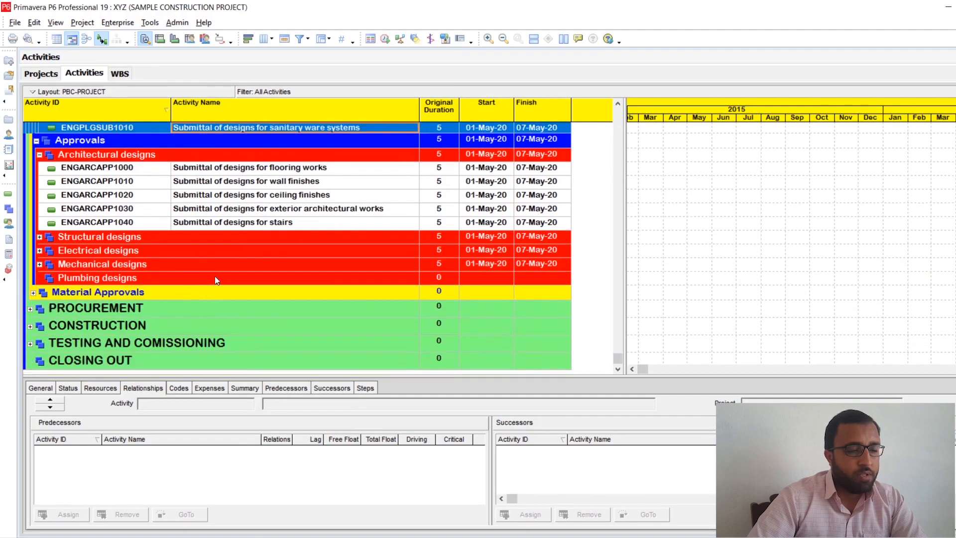
left_click(214, 276)
right_click(214, 275)
left_click(243, 304)
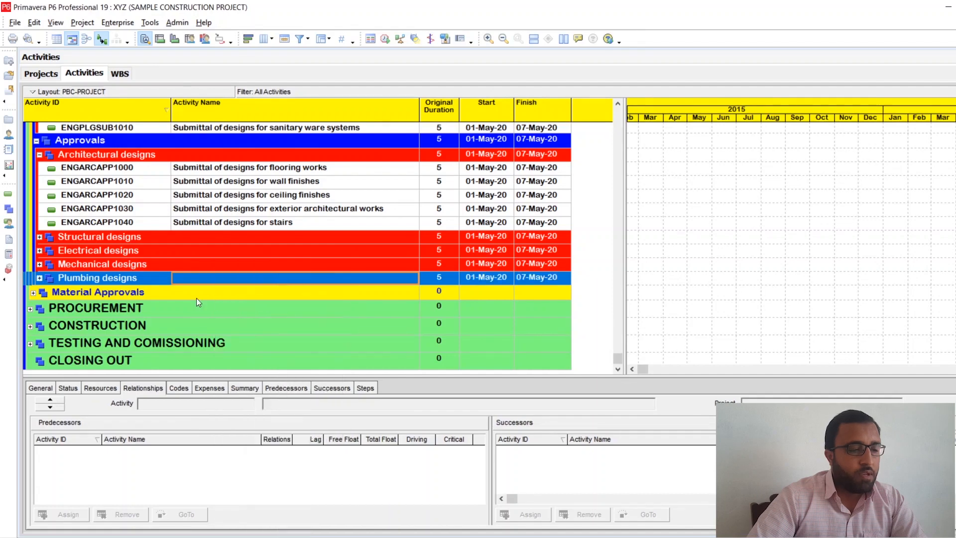
- Renumber the four structural design activities under Approvals using auto-numbering with prefix ENGSTRAPP, suffix 1000 and increment 10
left_click(39, 236)
scroll(141, 252, "down", 1)
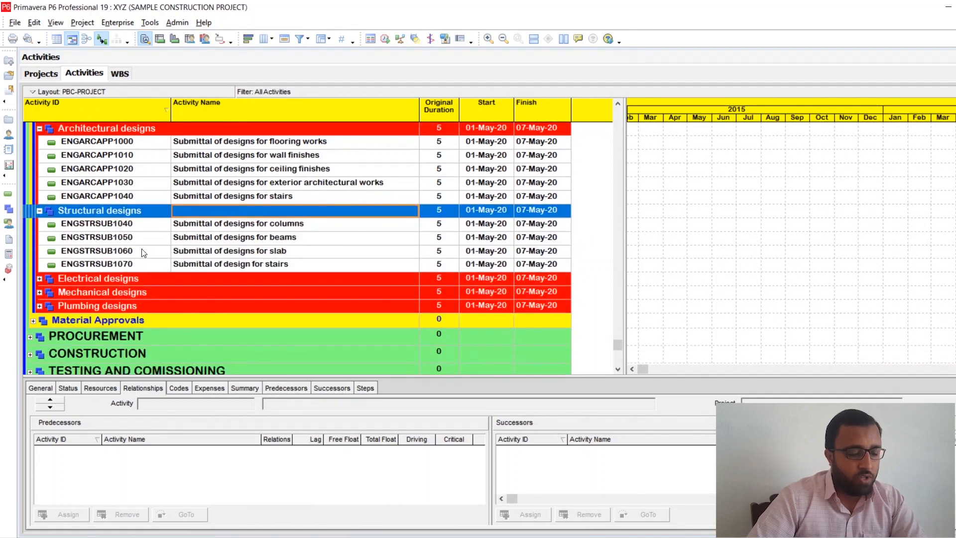
left_click(111, 226)
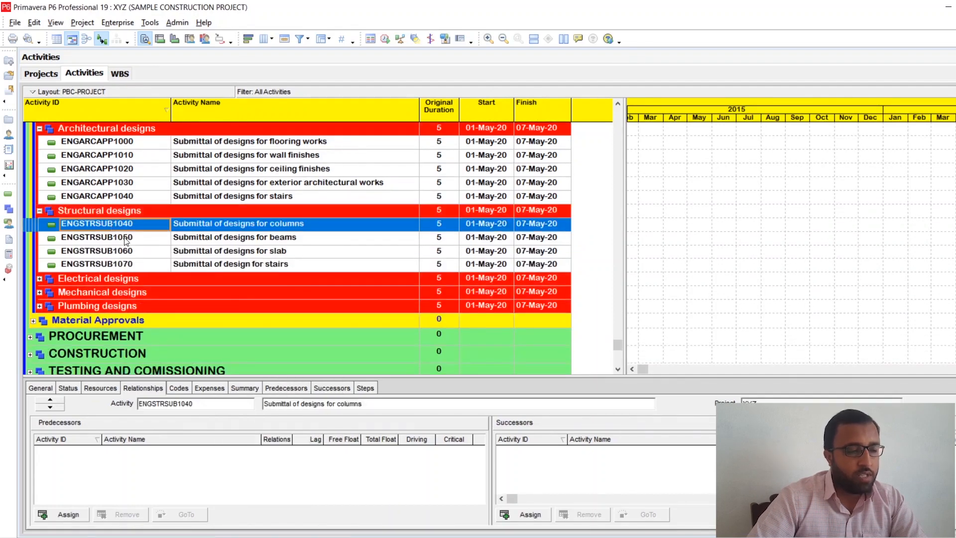
left_click(127, 238)
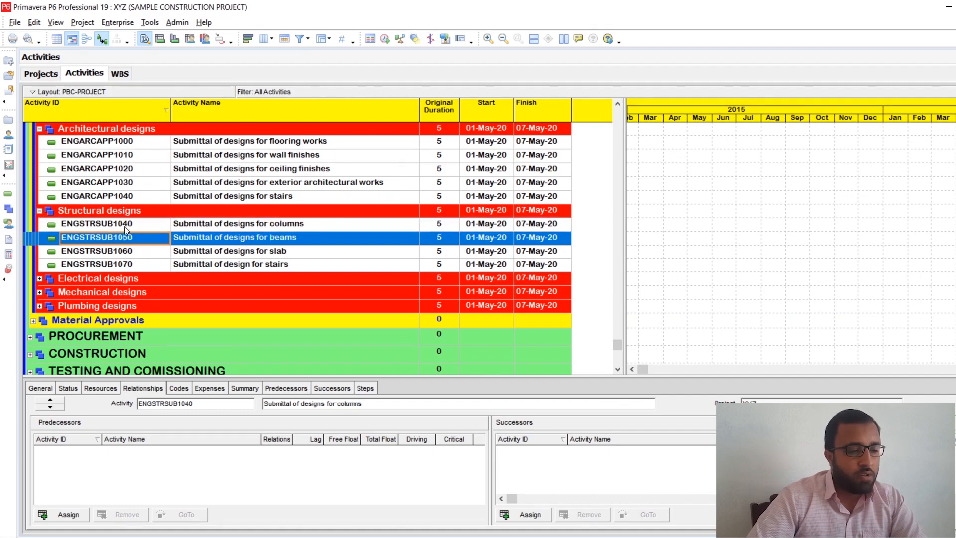
left_click(124, 226)
left_click(127, 239, "ctrl")
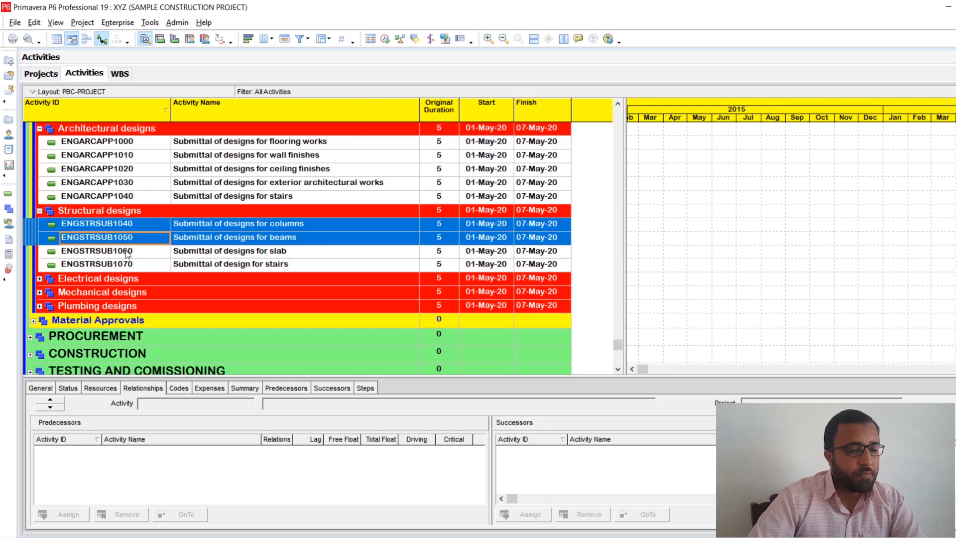
left_click(126, 251, "ctrl")
left_click(125, 264, "ctrl")
right_click(126, 236)
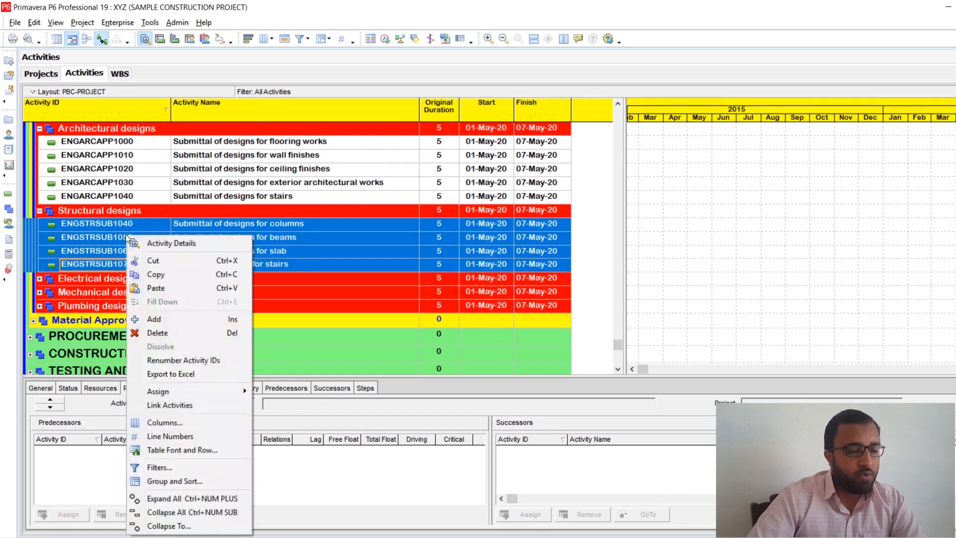
left_click(175, 360)
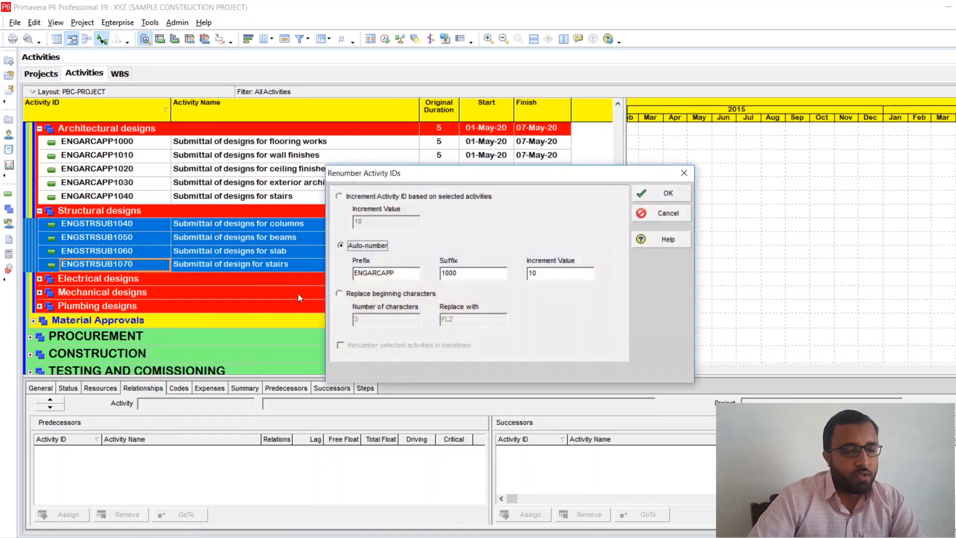
left_click(401, 274)
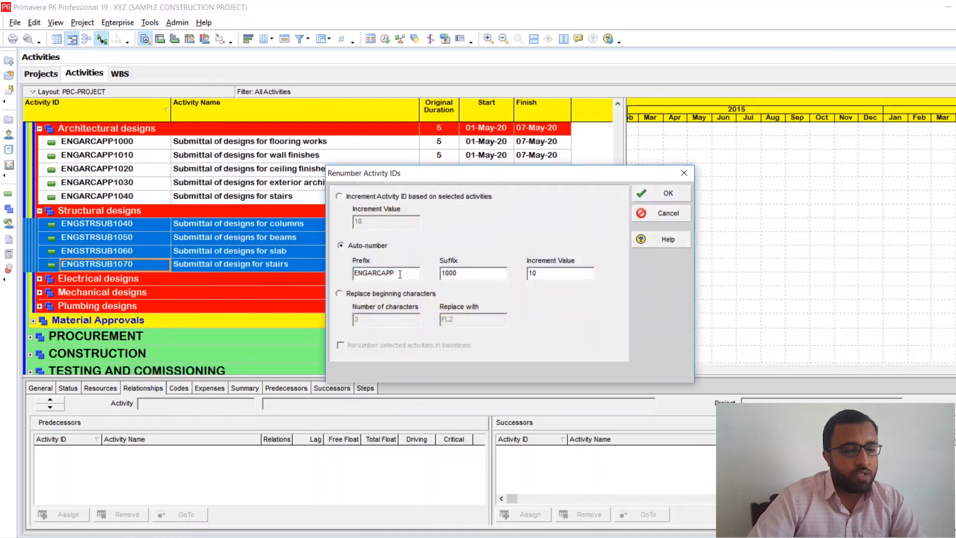
left_click_drag(399, 274, 374, 274)
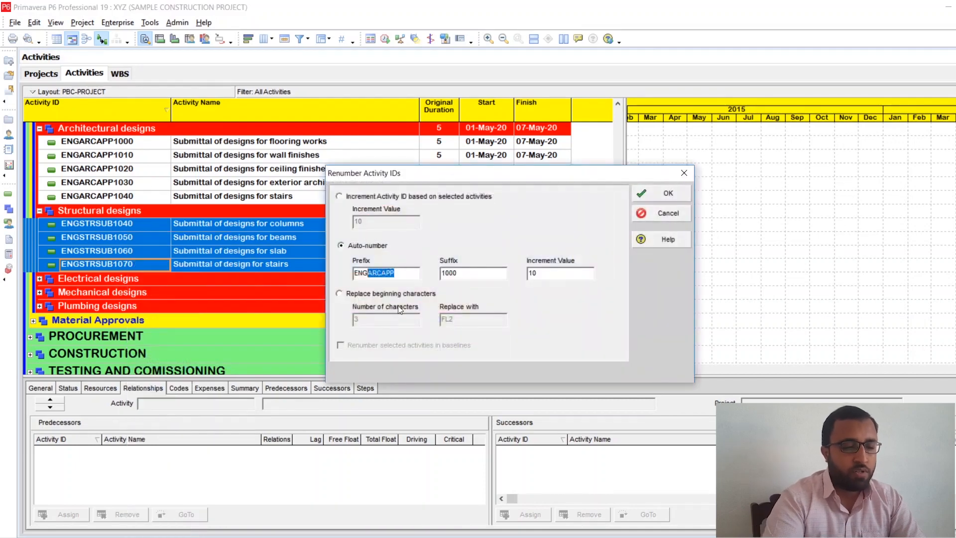
key("BackSpace")
key("BackSpace")
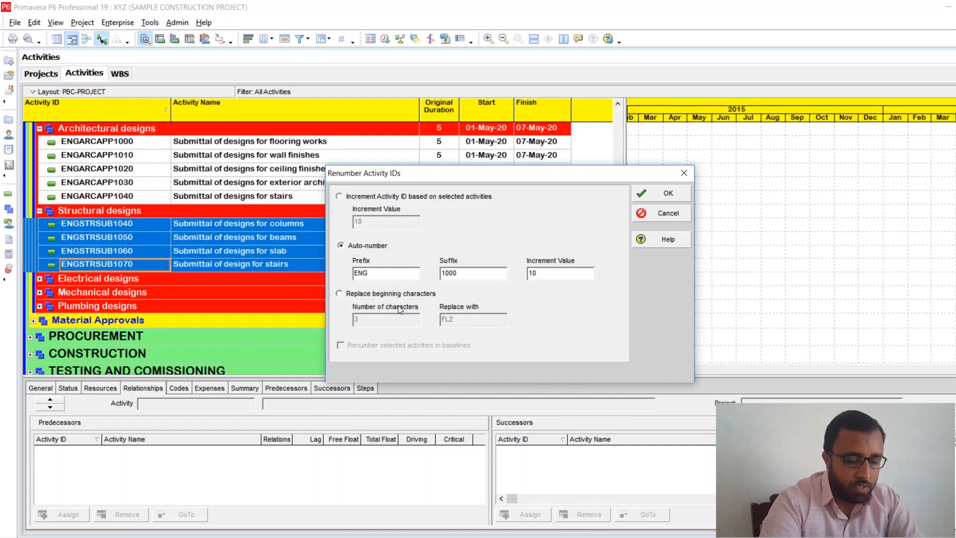
type("ST")
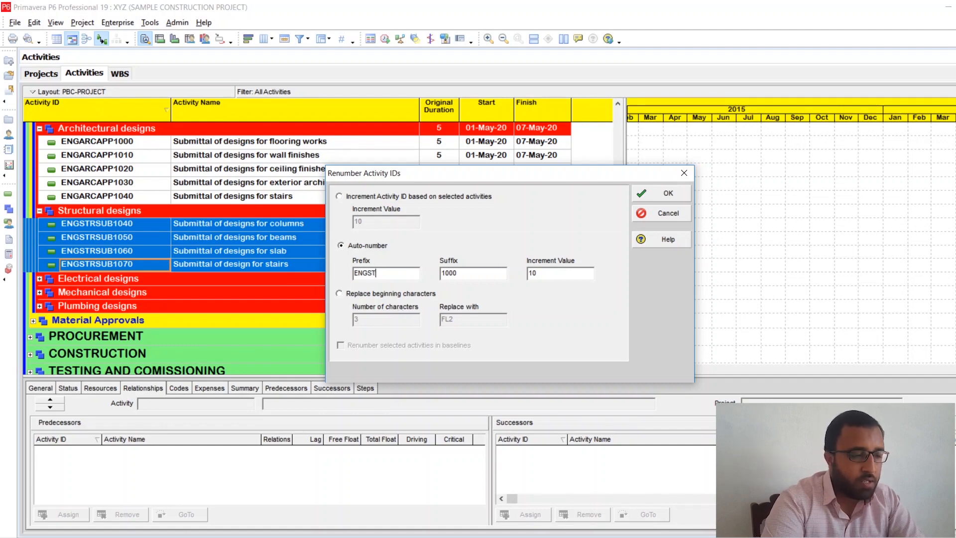
type("R")
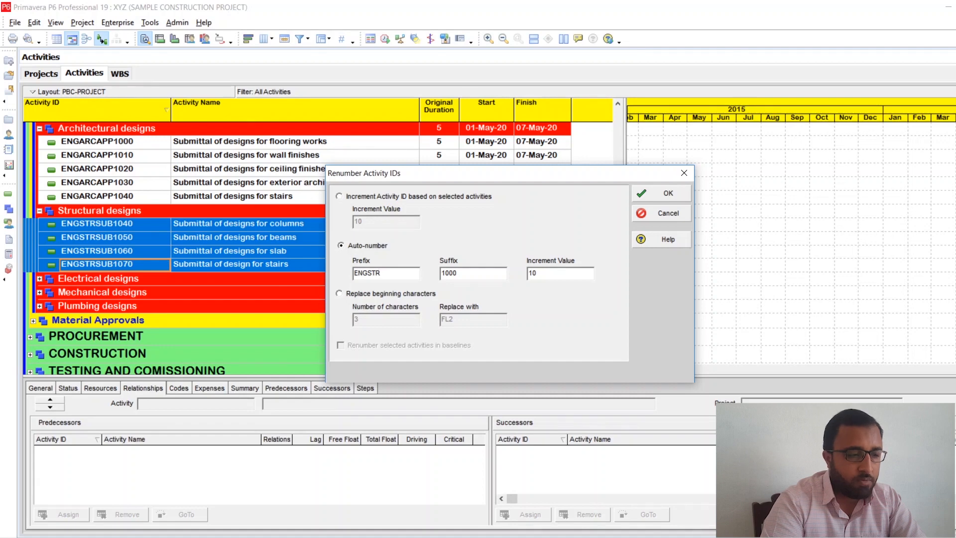
type("APP")
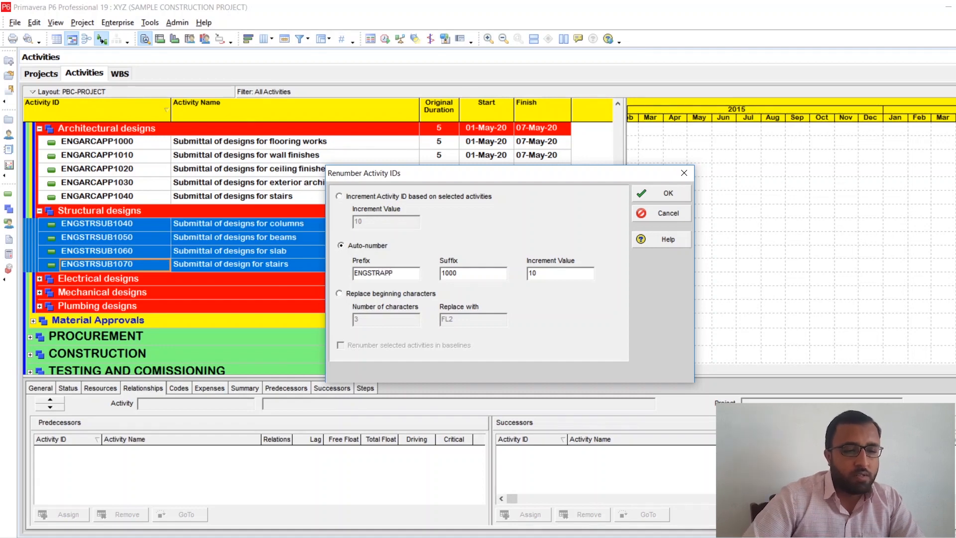
left_click(669, 194)
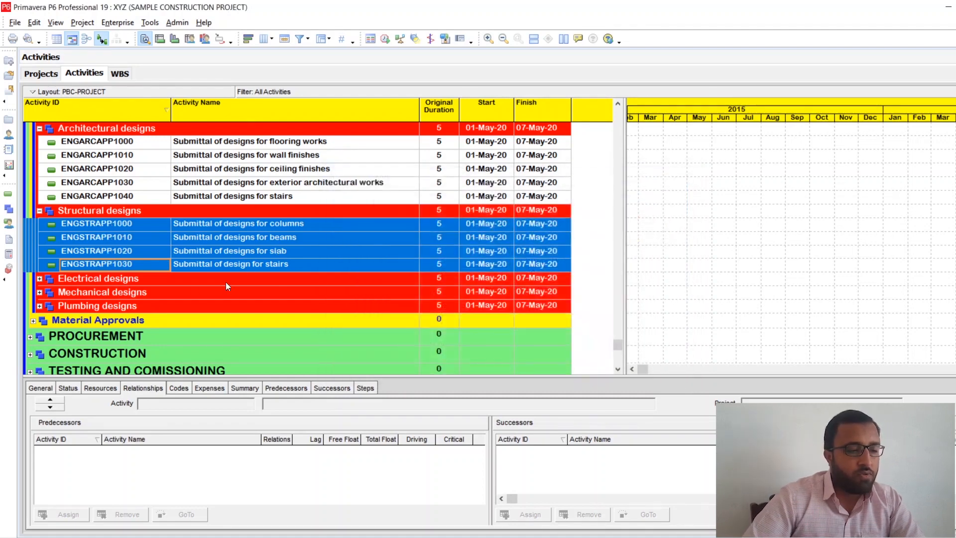
scroll(149, 272, "down", 1)
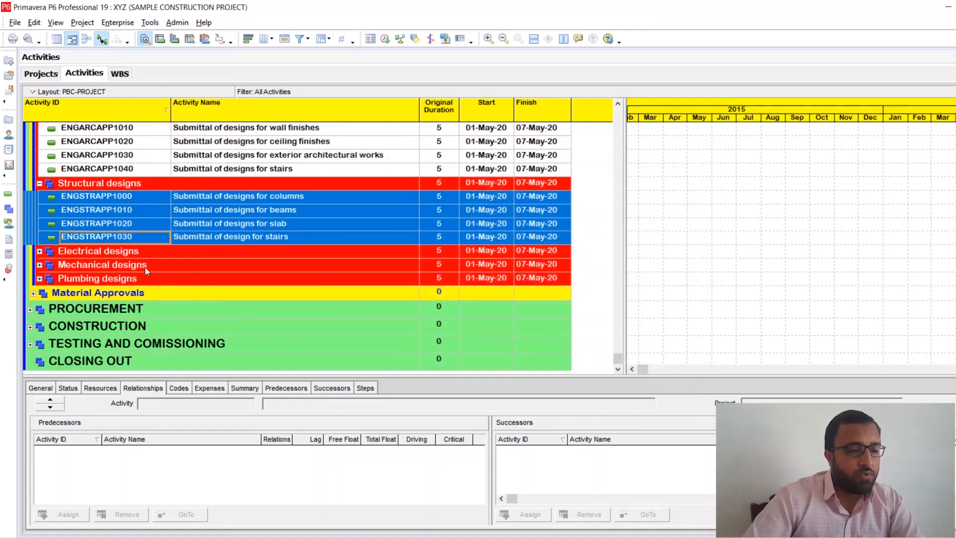
left_click(156, 201)
left_click(149, 213)
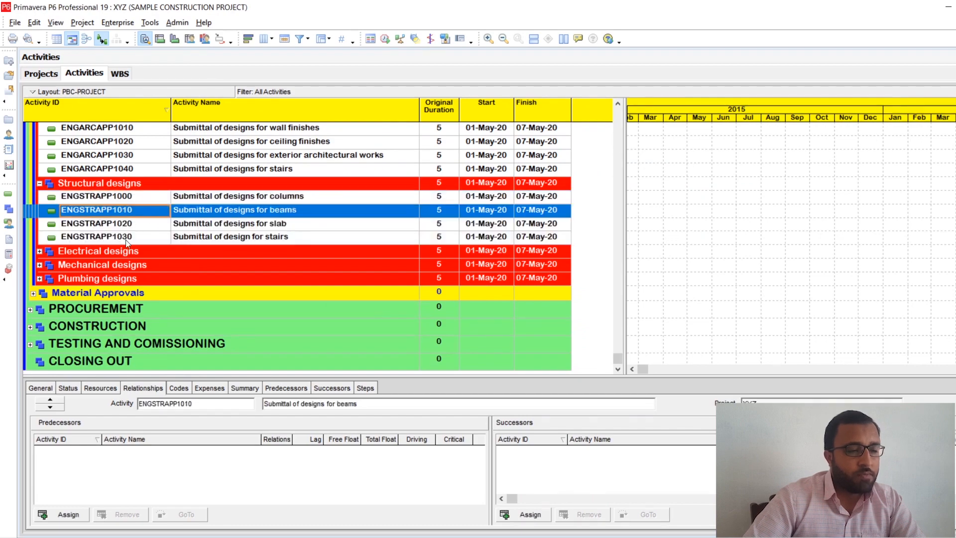
- Rename the flooring works activity under Approvals to "Approval of designs for flooring works"
scroll(201, 271, "up", 6)
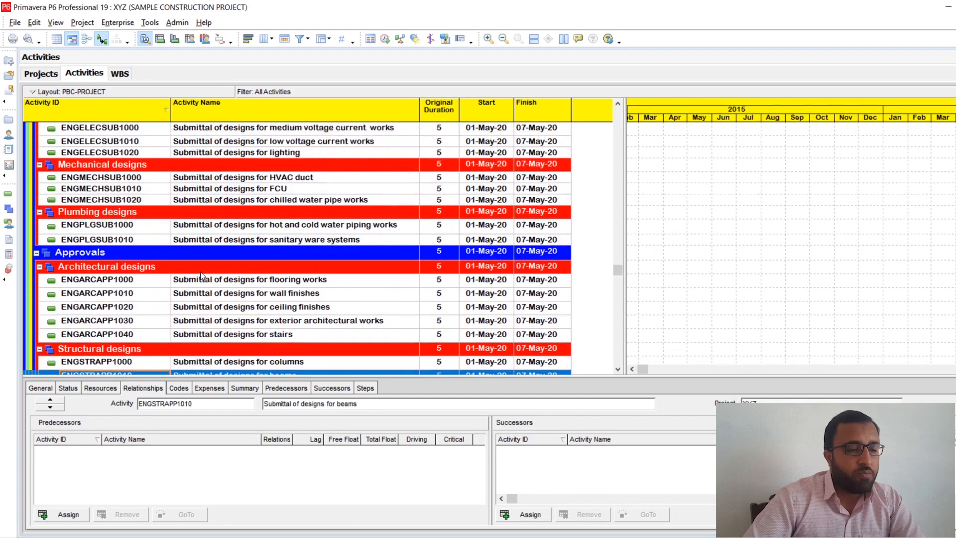
scroll(200, 271, "down", 1)
scroll(200, 273, "down", 1)
left_click(206, 220)
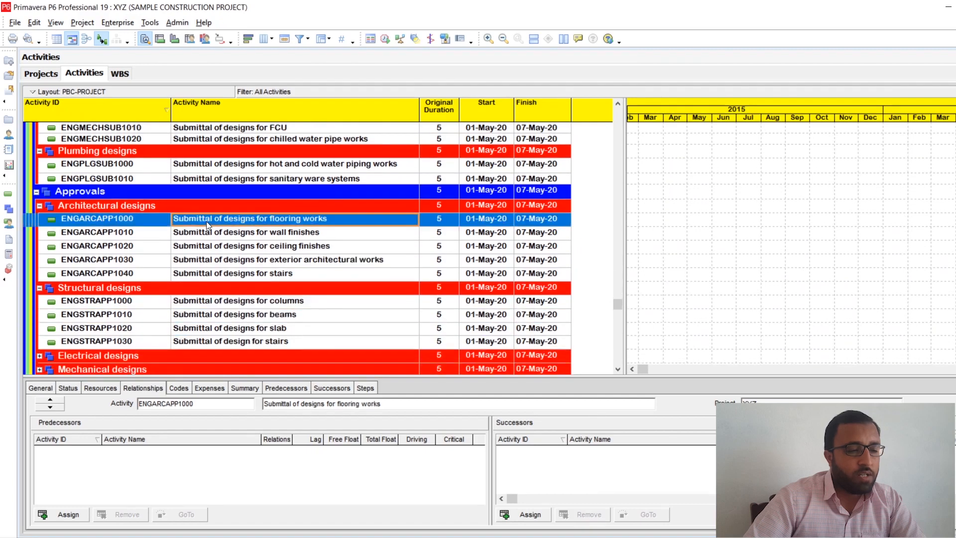
double_click(213, 219)
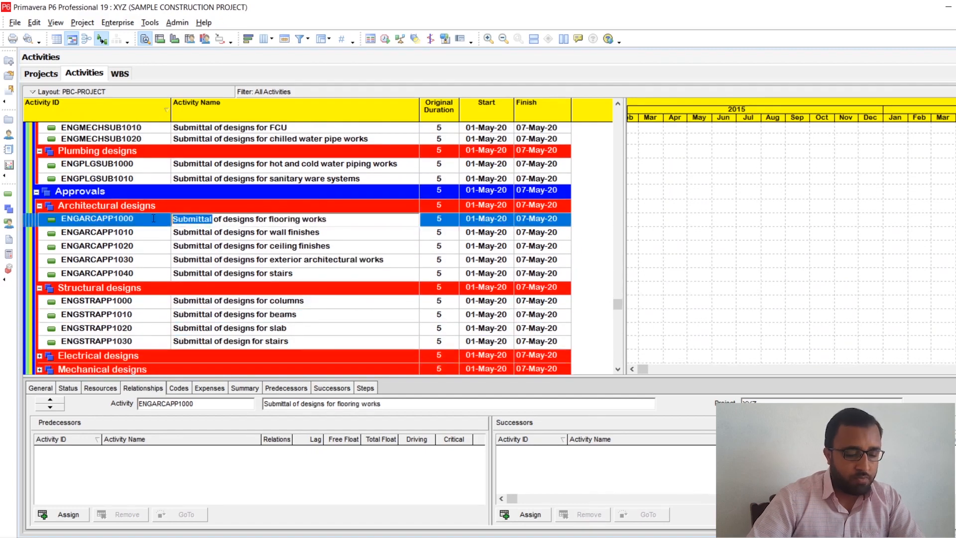
type("App")
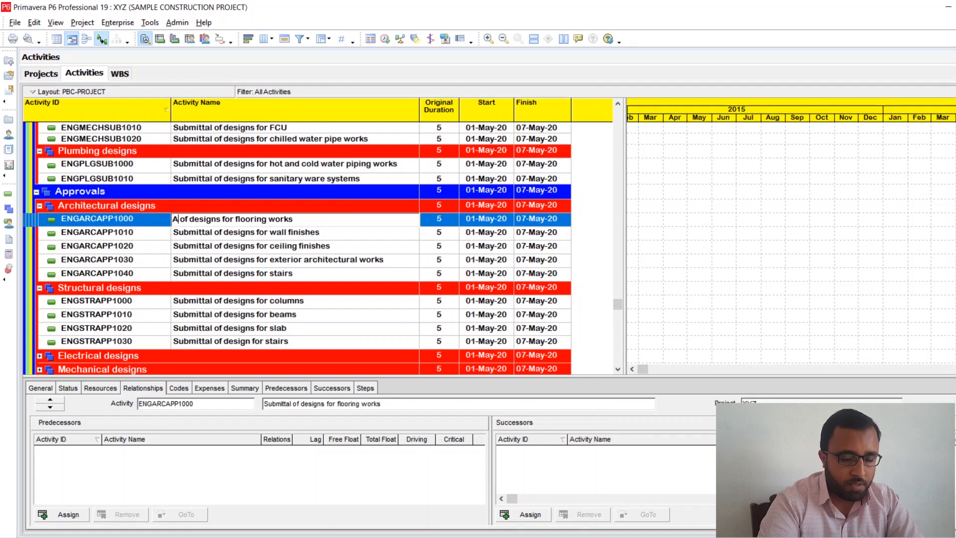
type("roval")
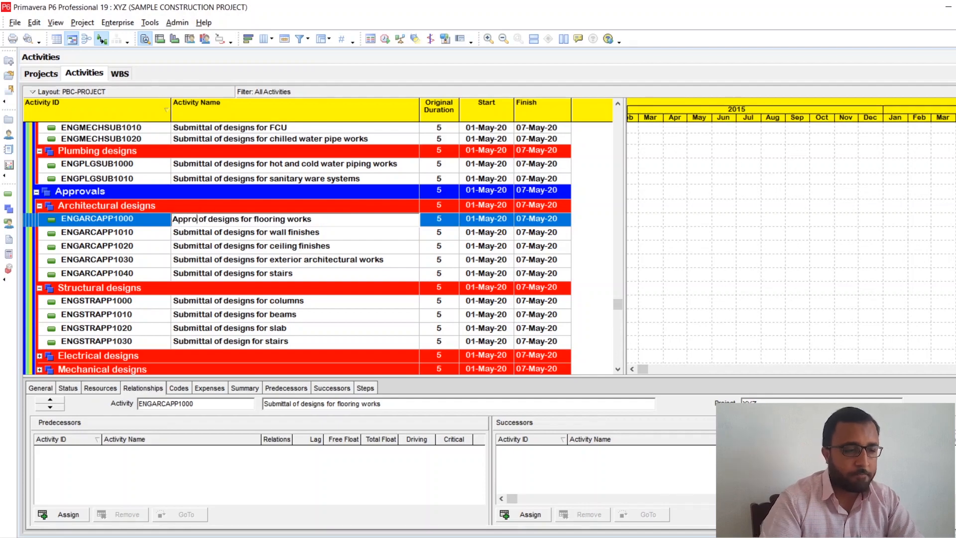
key("Return")
- Replace "Submittal" with "Approval" in the names of the wall finishes and ceiling finishes activities under Approvals
left_click(211, 220)
left_click_drag(209, 220, 172, 219)
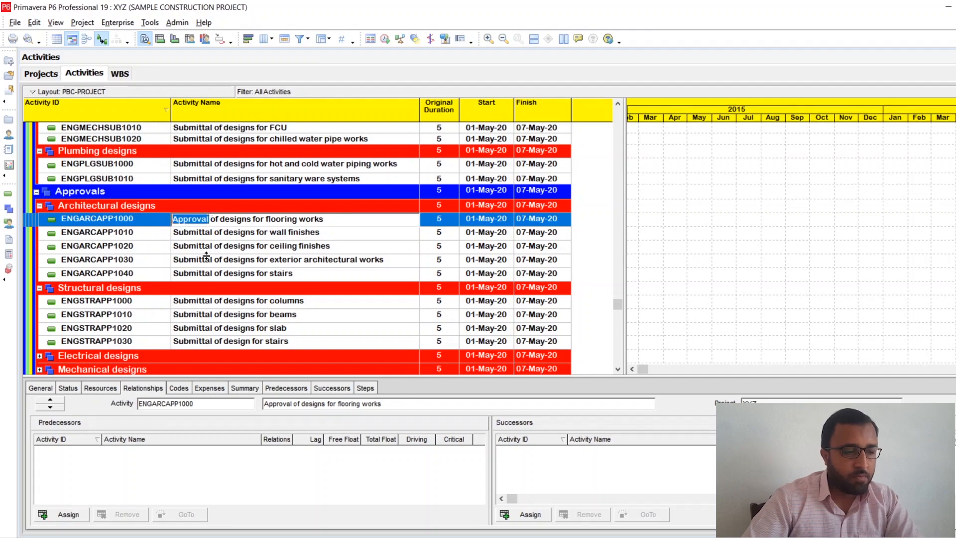
left_click(211, 233)
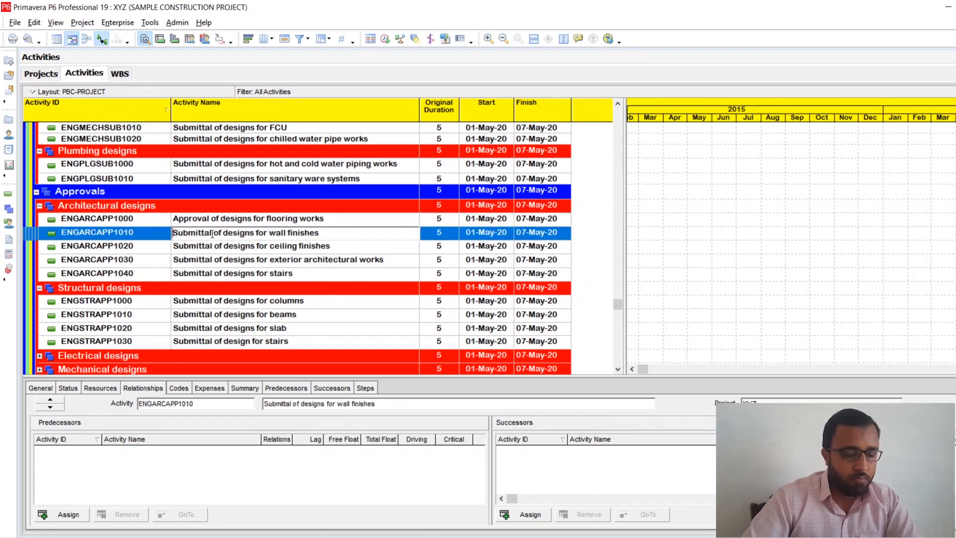
left_click_drag(214, 232, 172, 233)
type("Approval")
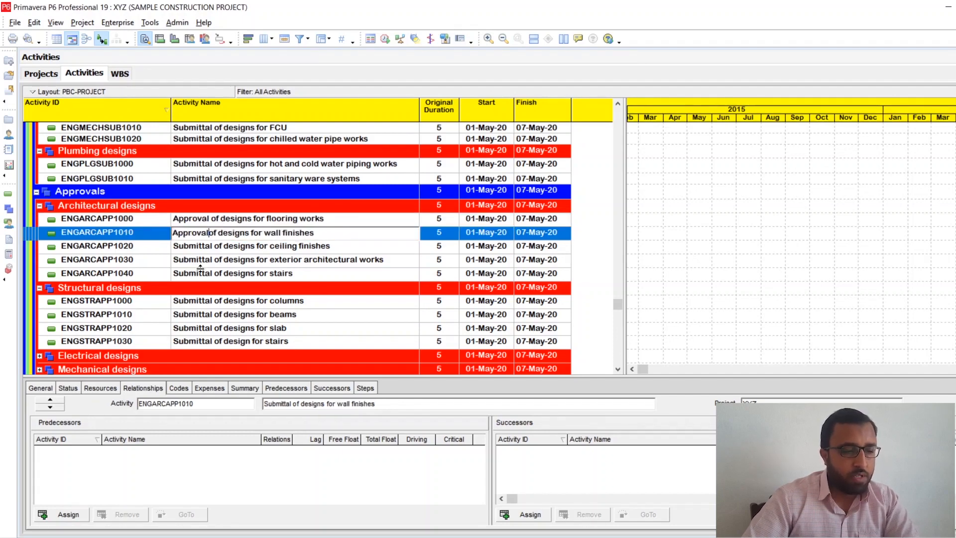
left_click(211, 246)
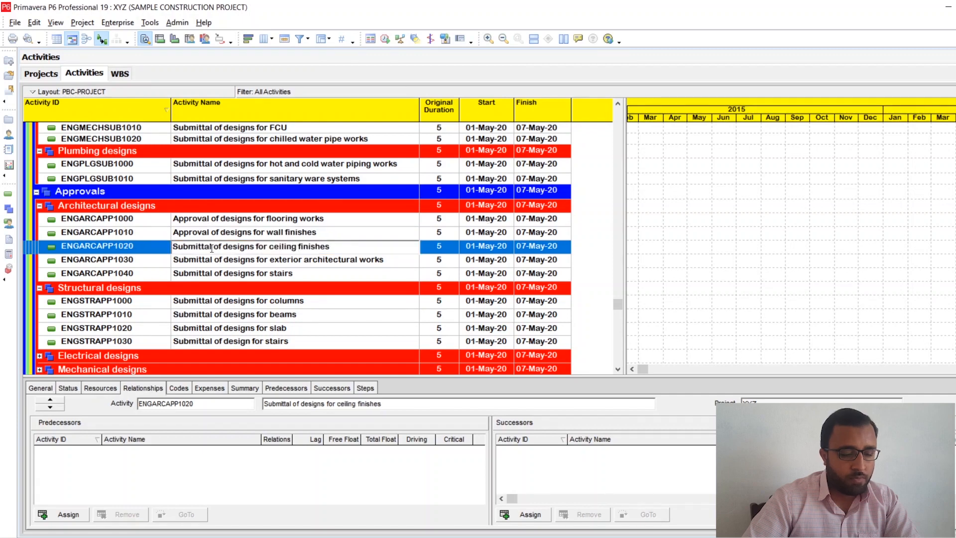
left_click_drag(215, 246, 139, 248)
type("Approval")
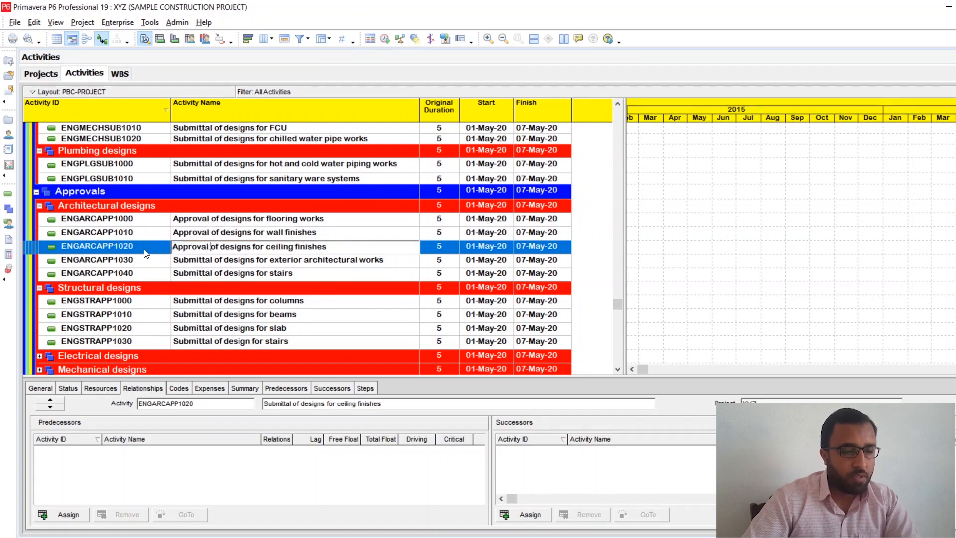
- Replace "Submittal" with "Approval" in the names of the exterior architectural works and architectural stairs activities under Approvals
left_click(215, 259)
left_click_drag(215, 259, 154, 258)
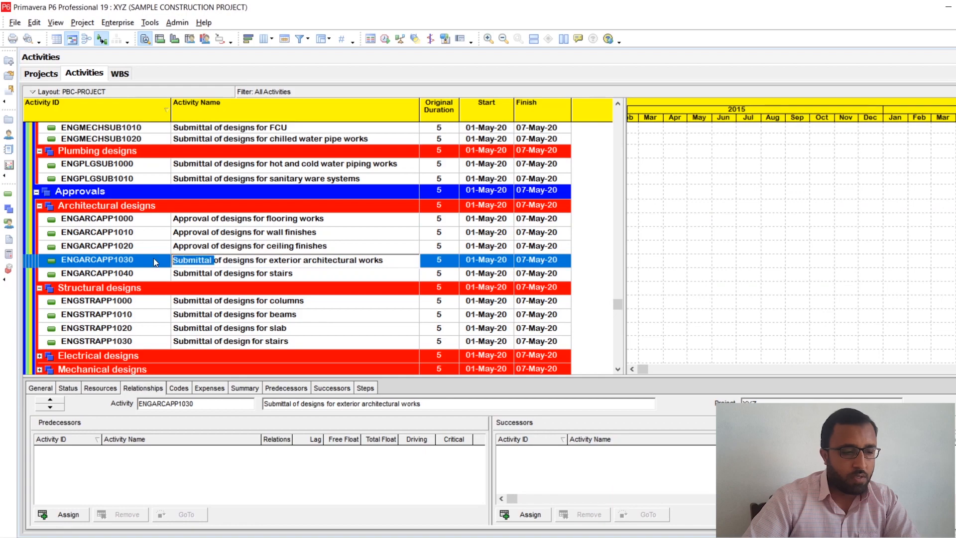
type("Approval")
left_click(207, 273)
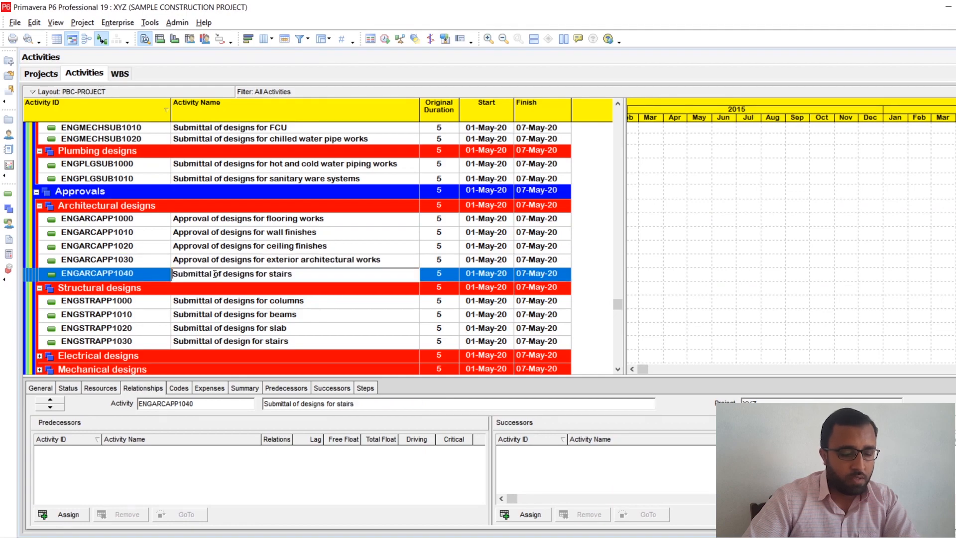
left_click_drag(215, 274, 147, 271)
type("Approval")
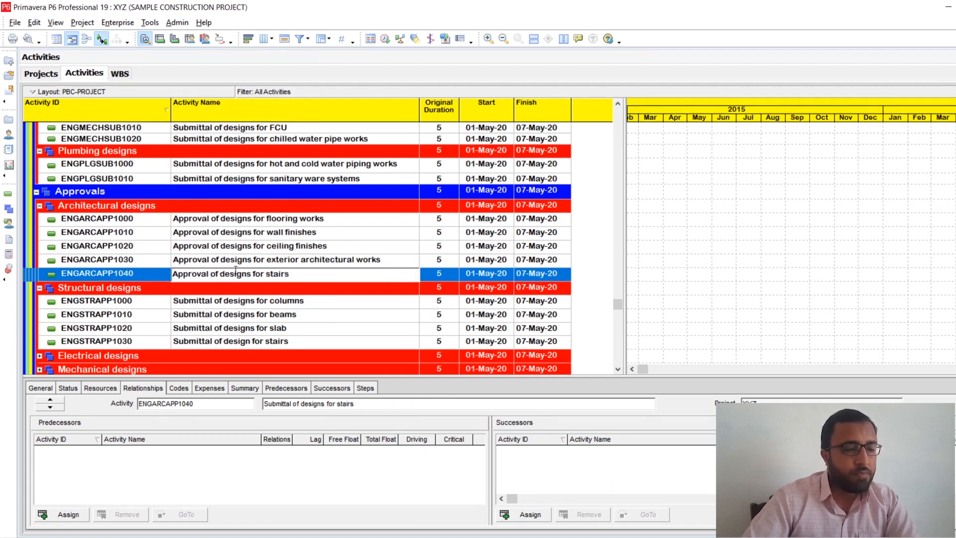
left_click(230, 259)
- Replace "Submittal" with "Approval" in the names of the structural columns and beams activities under Approvals
scroll(229, 259, "down", 2)
left_click(203, 243)
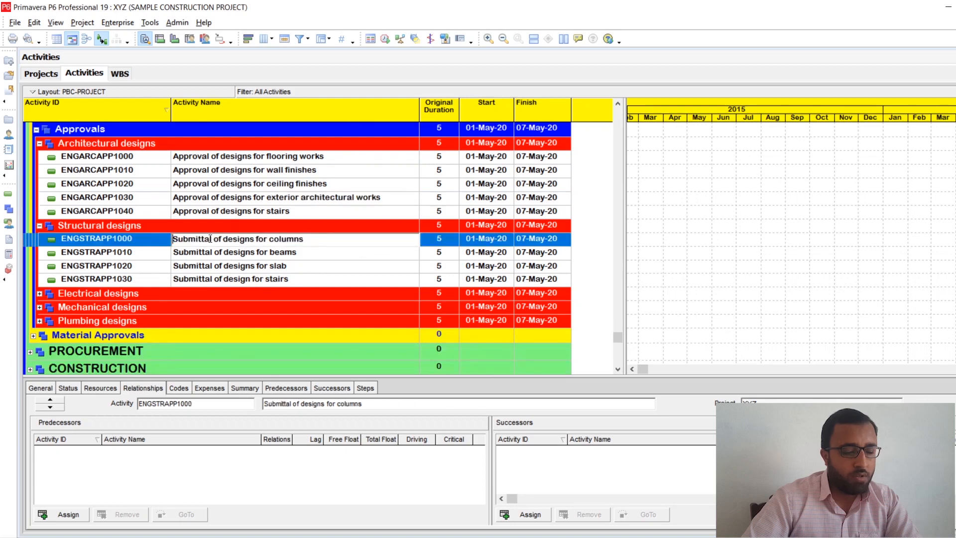
left_click_drag(214, 240, 173, 268)
type("Approval")
left_click(199, 253)
type("Approval")
- Replace "Submittal" with "Approval" in the names of the structural slab and stairs activities under Approvals
left_click(204, 266)
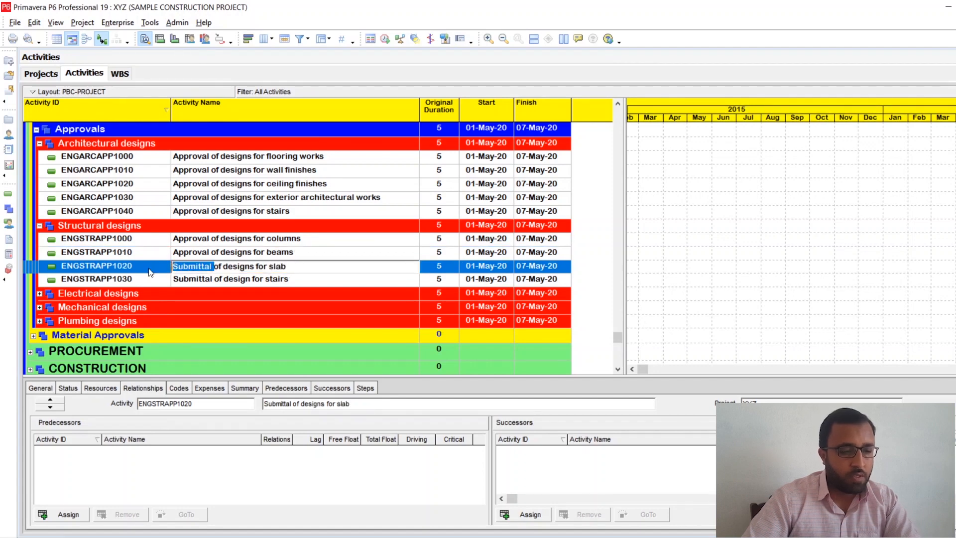
type("Approval")
left_click(202, 282)
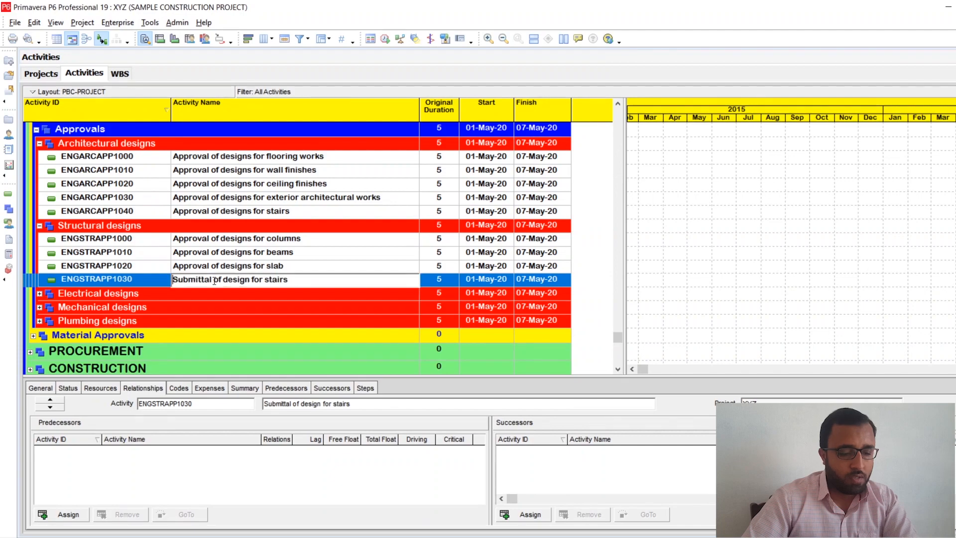
left_click_drag(214, 281, 173, 280)
type("Approval")
key("Return")
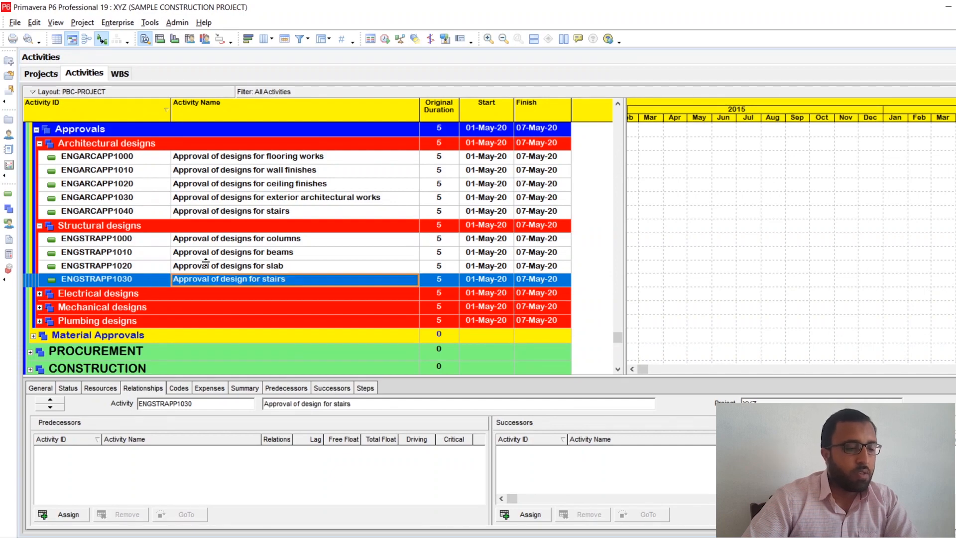
- Renumber the three electrical design activities under Approvals by auto-numbering with prefix ENGELECAPP, suffix 1000 and increment 10
scroll(206, 263, "down", 1)
left_click(45, 252)
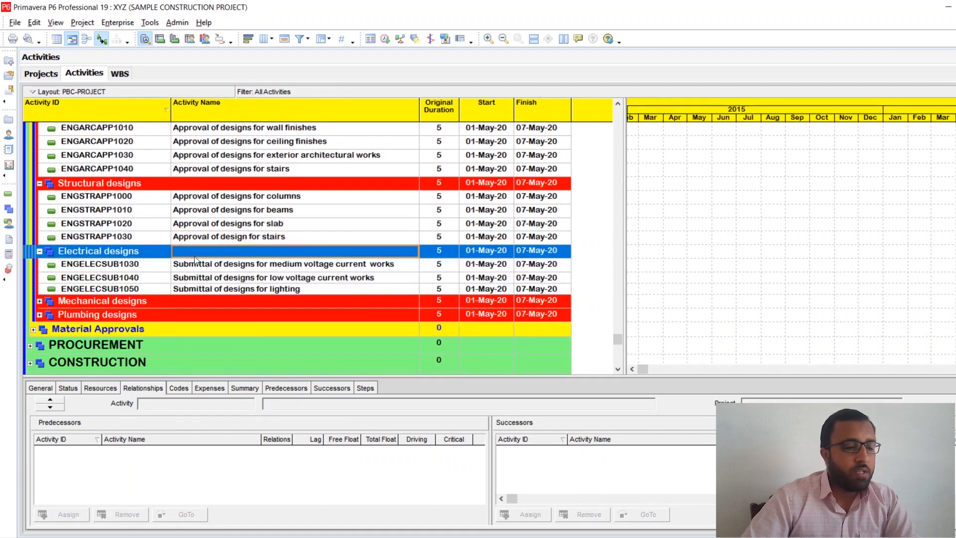
scroll(194, 259, "down", 1)
left_click(118, 222)
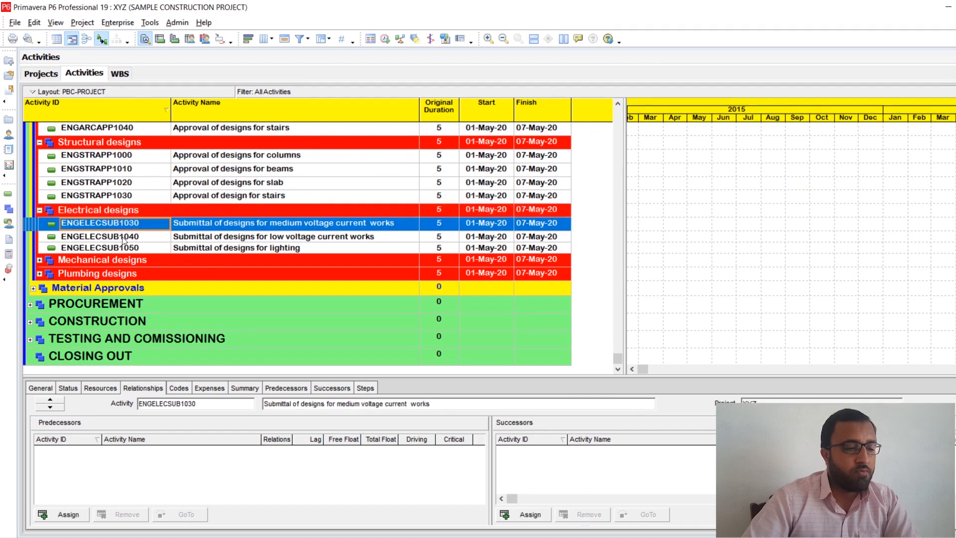
left_click(121, 237, "shift")
left_click(122, 247, "shift")
right_click(121, 235)
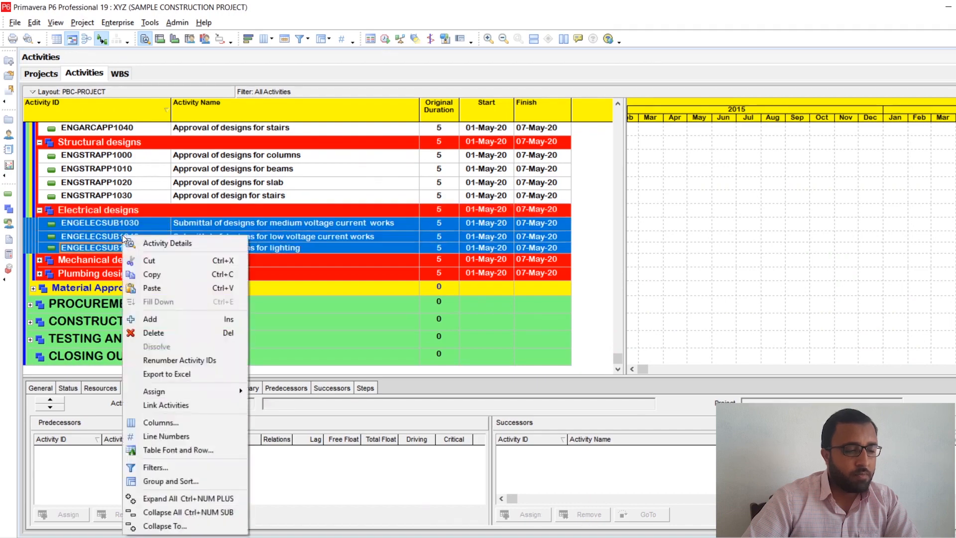
left_click(204, 360)
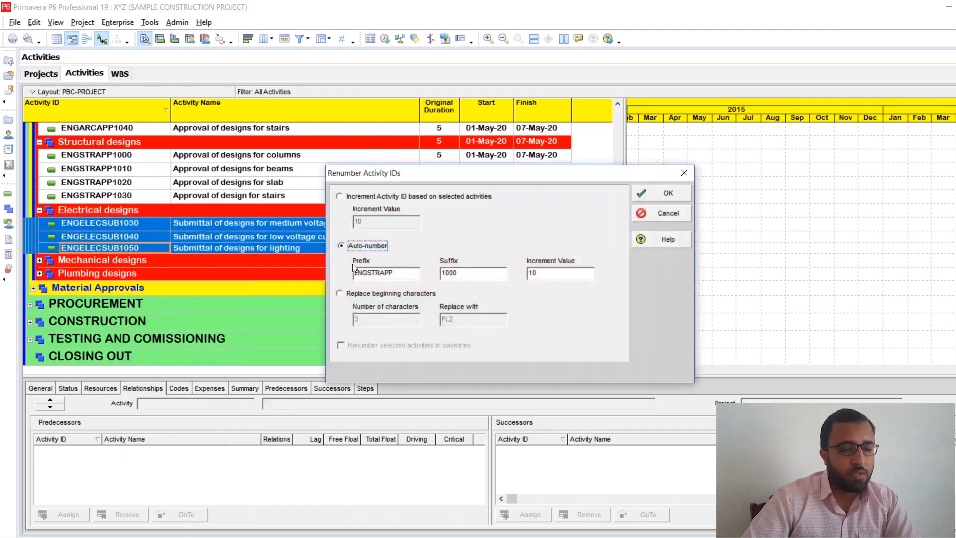
left_click(378, 274)
left_click_drag(403, 278, 368, 273)
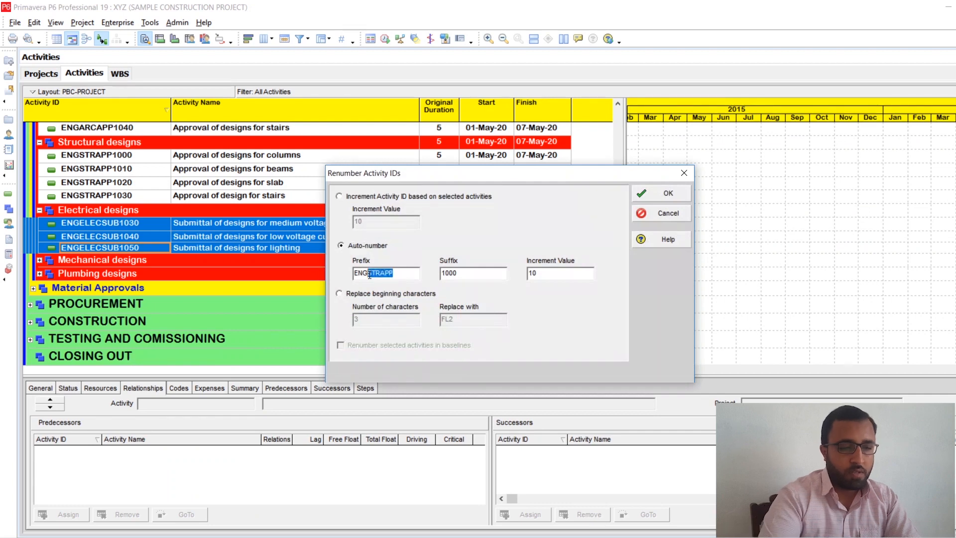
key("BackSpace")
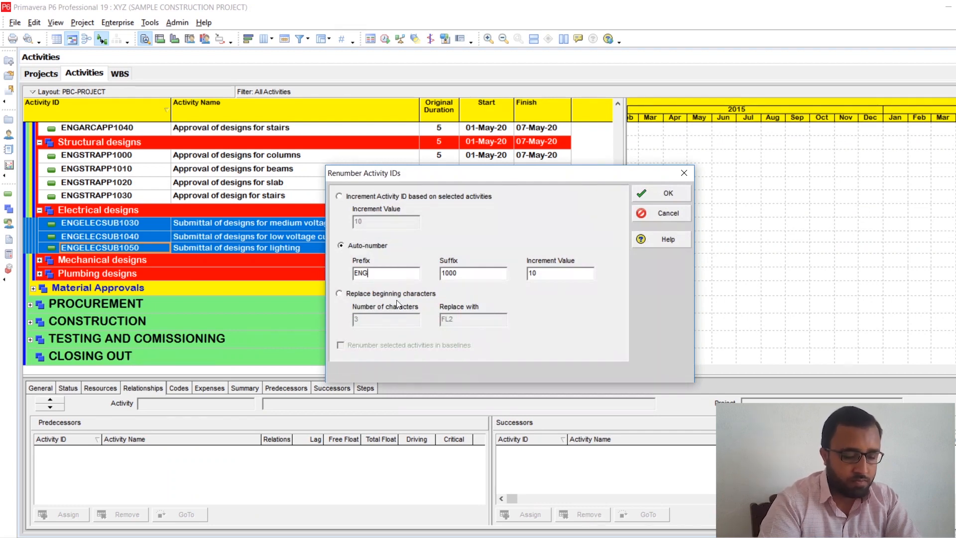
type("elec")
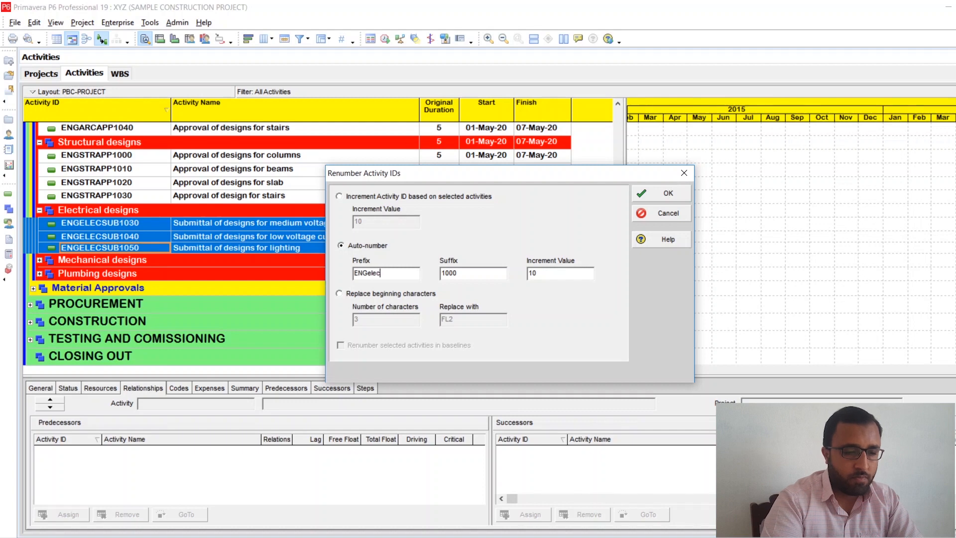
key("BackSpace")
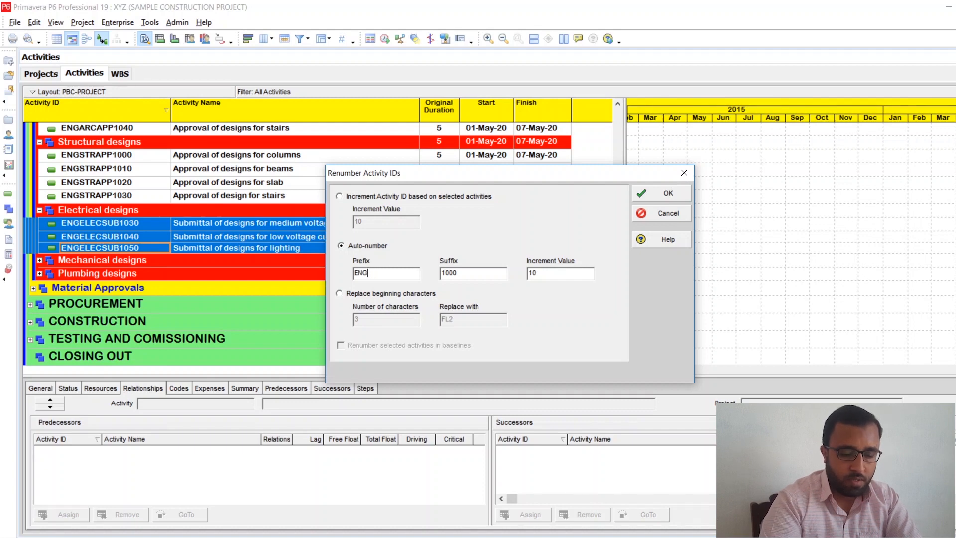
type("ELEC")
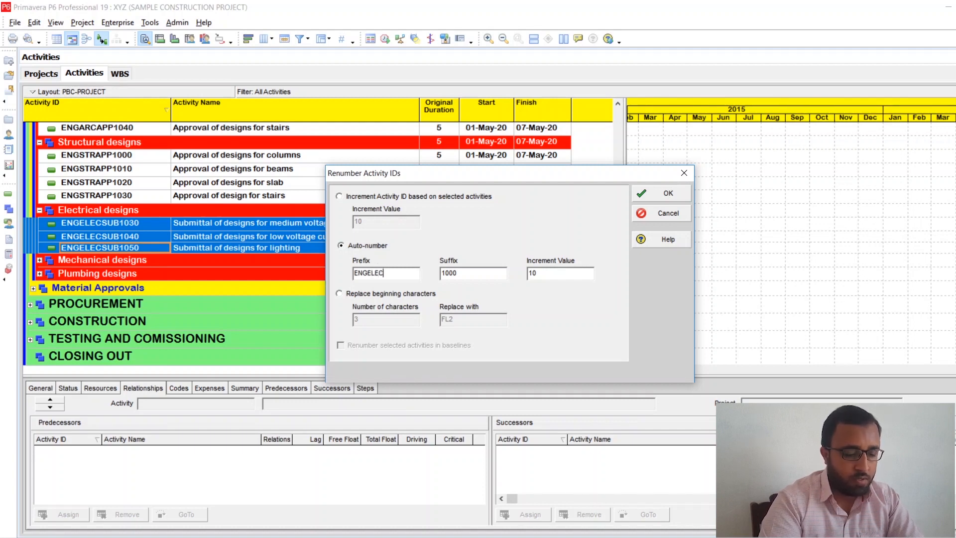
type("A")
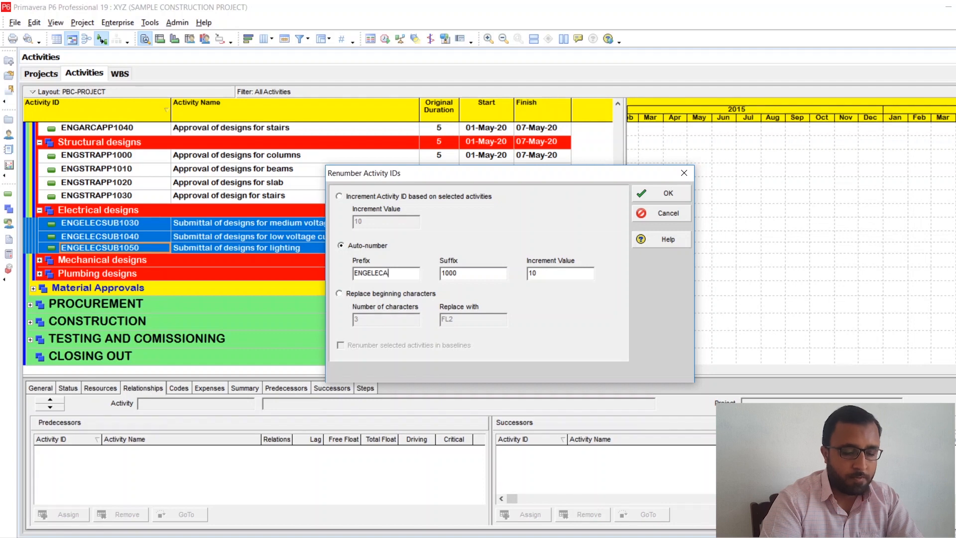
type("PP")
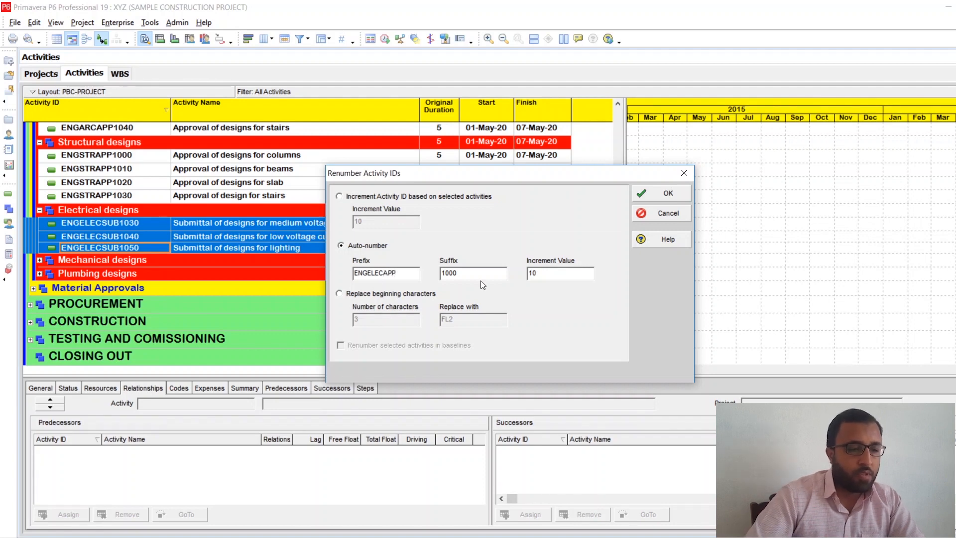
left_click(668, 194)
- Replace "Submittal" with "Approval" in the medium voltage current works activity name, copying the word from the structural stairs activity
double_click(207, 225)
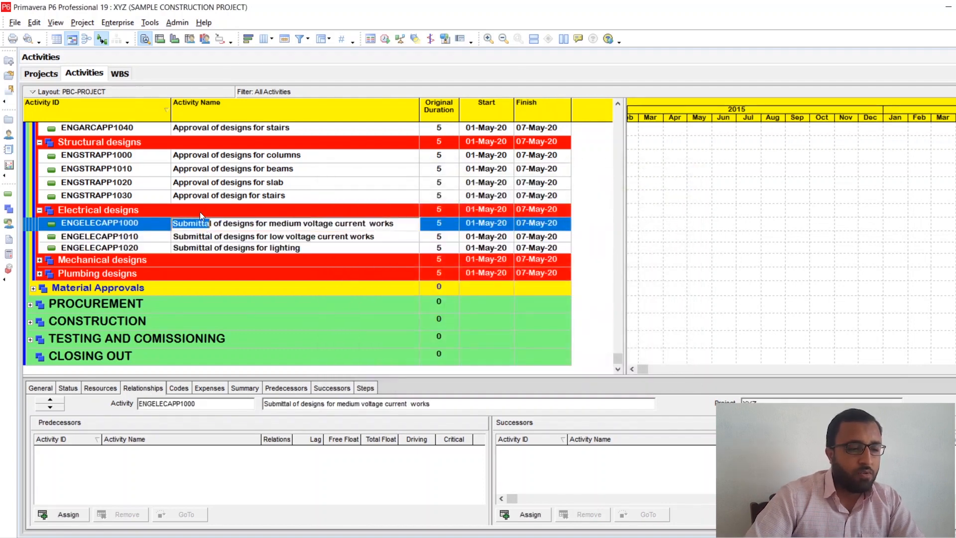
double_click(211, 195)
left_click_drag(211, 196, 162, 196)
key("ctrl+c")
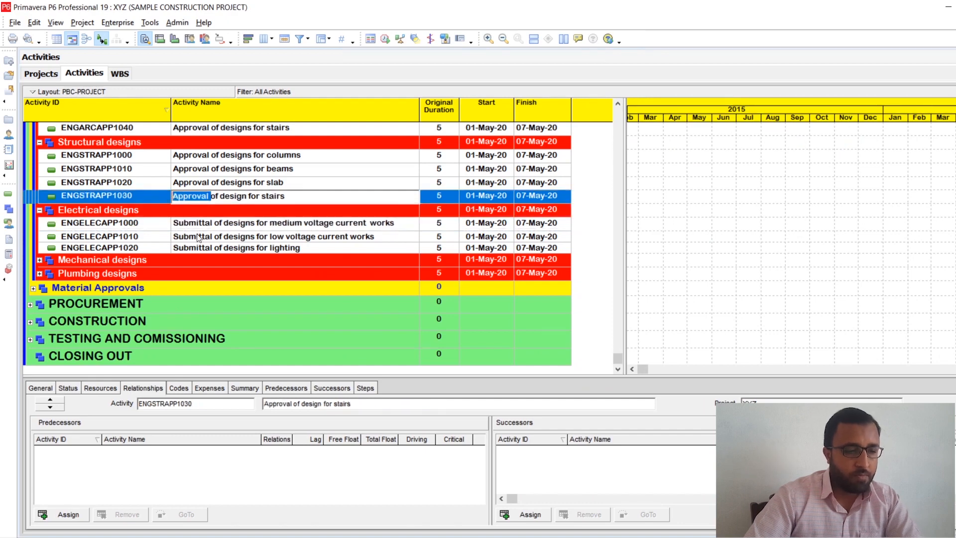
double_click(213, 225)
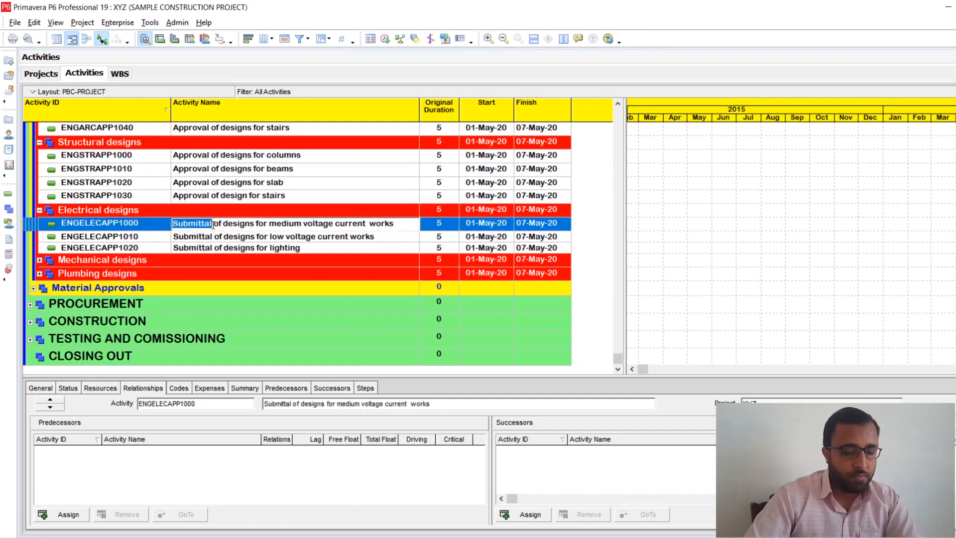
left_click_drag(213, 225, 174, 227)
key("ctrl+v")
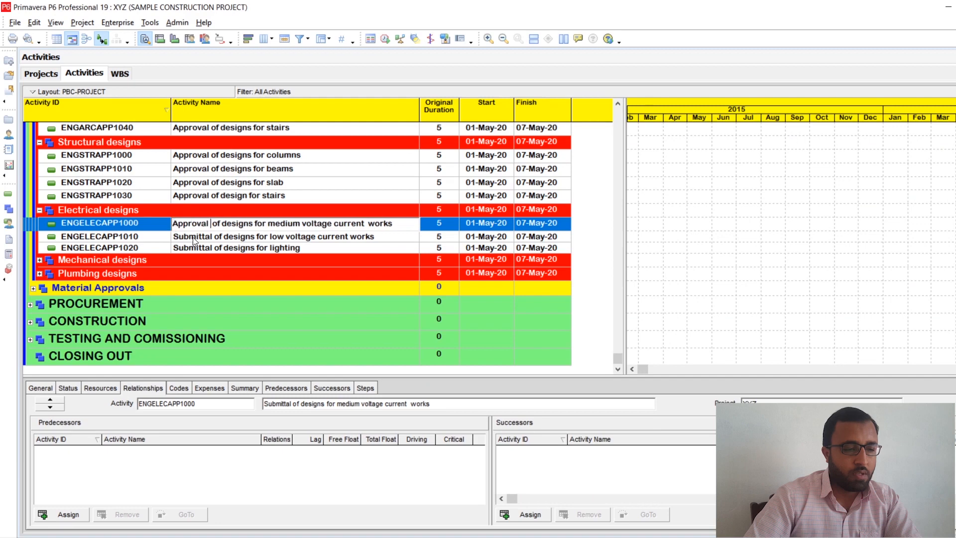
- Replace "Submittal" with "Approval" in the names of the low voltage current works and lighting activities under Approvals
double_click(206, 236)
left_click_drag(212, 237, 155, 240)
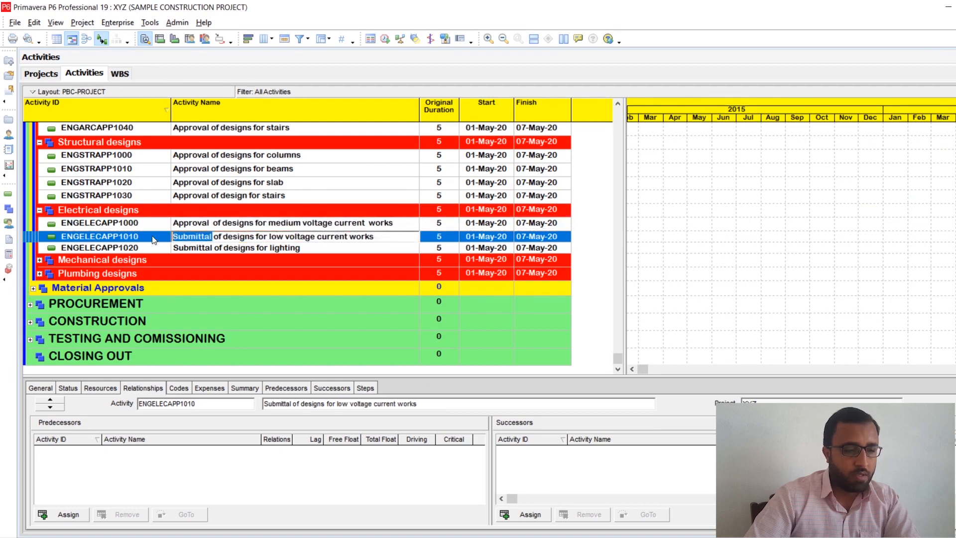
key("ctrl+v")
double_click(202, 247)
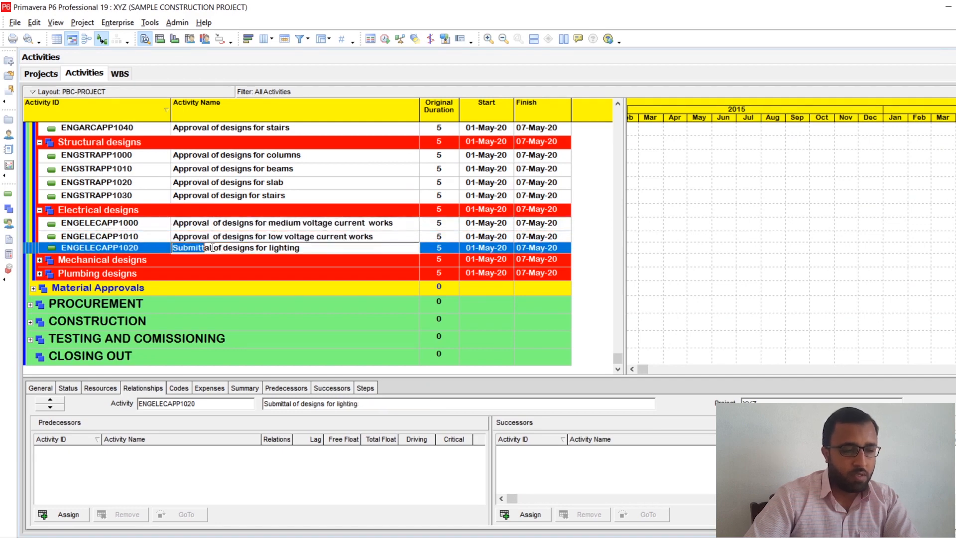
left_click_drag(212, 247, 133, 247)
key("ctrl+v")
key("Return")
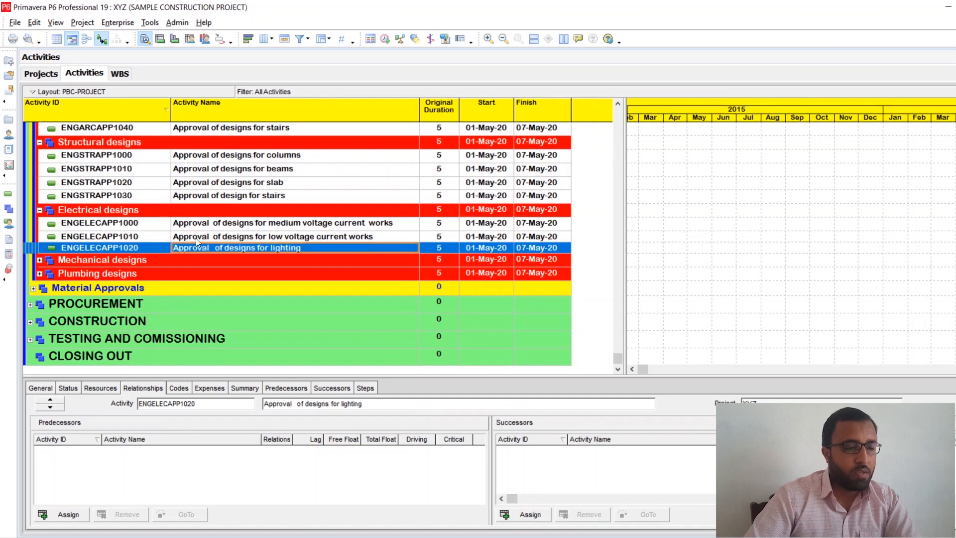
left_click(212, 244)
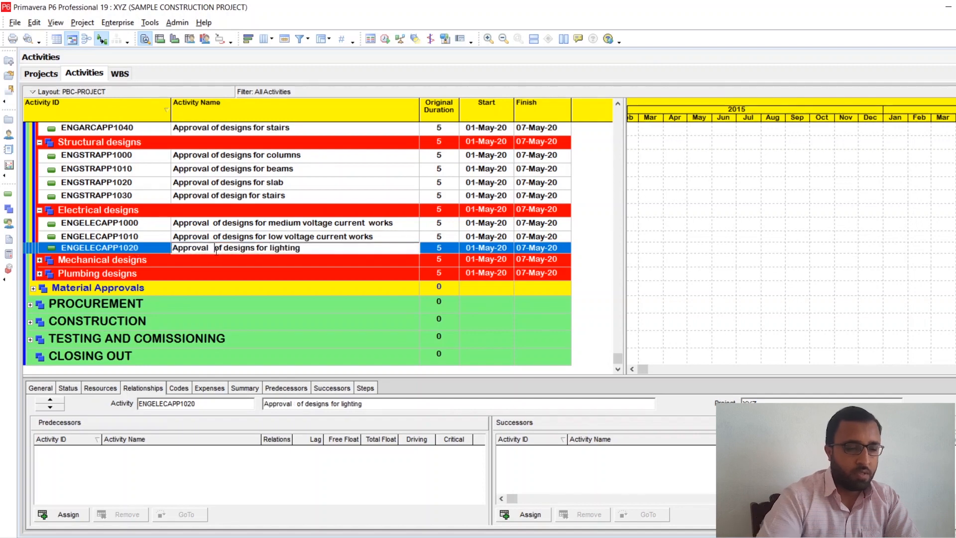
- Renumber the three mechanical design activities under Approvals by auto-numbering with prefix ENGMECHAPP, suffix 1000 and increment 10
double_click(168, 261)
scroll(149, 256, "down", 1)
left_click(135, 248)
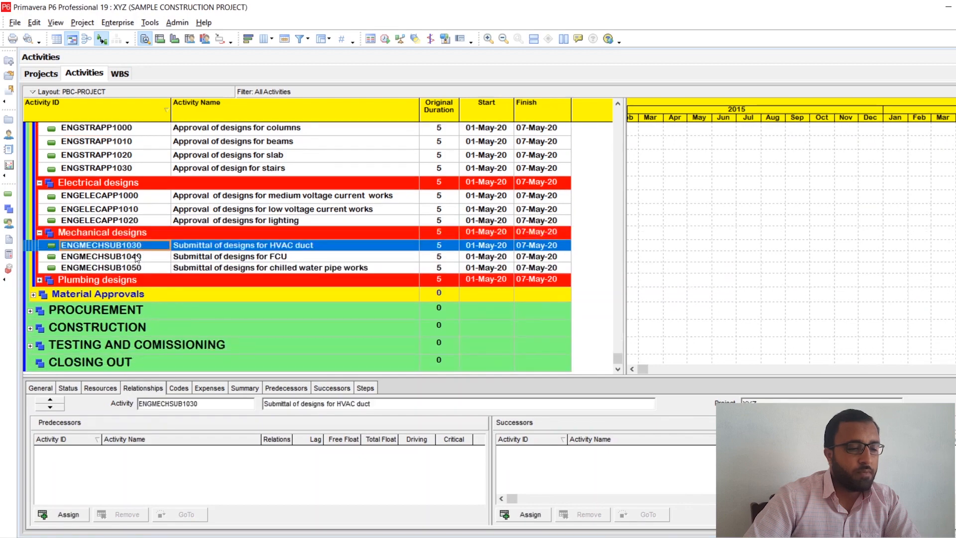
left_click(136, 256, "ctrl")
left_click(136, 268, "ctrl")
right_click(136, 268)
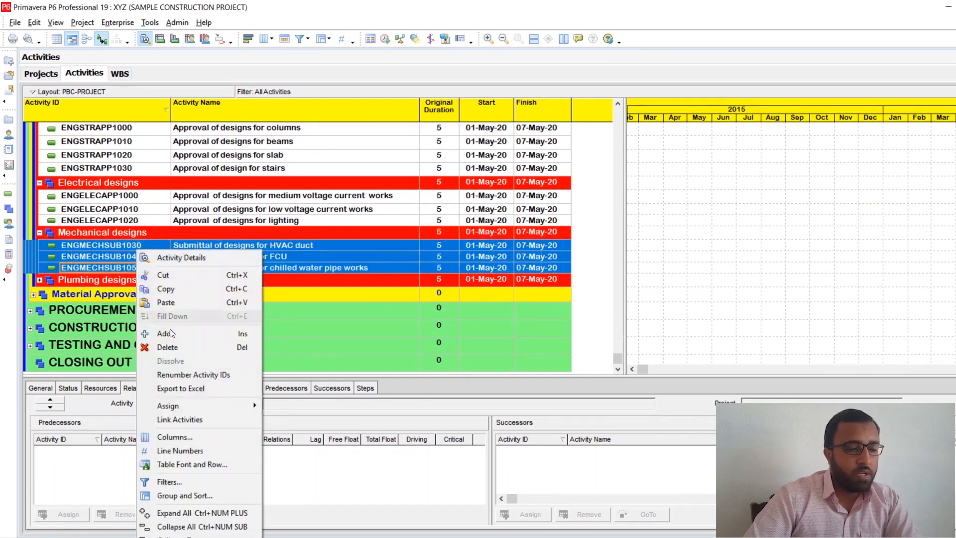
left_click(185, 376)
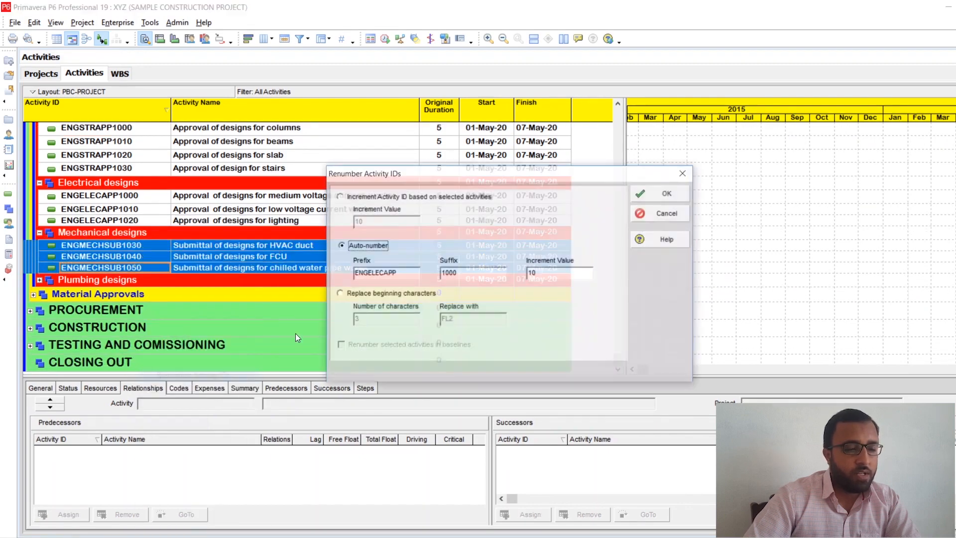
left_click(387, 272)
key("BackSpace")
key("BackSpace")
key("BackSpace")
key("BackSpace")
key("BackSpace")
key("BackSpace")
key("BackSpace")
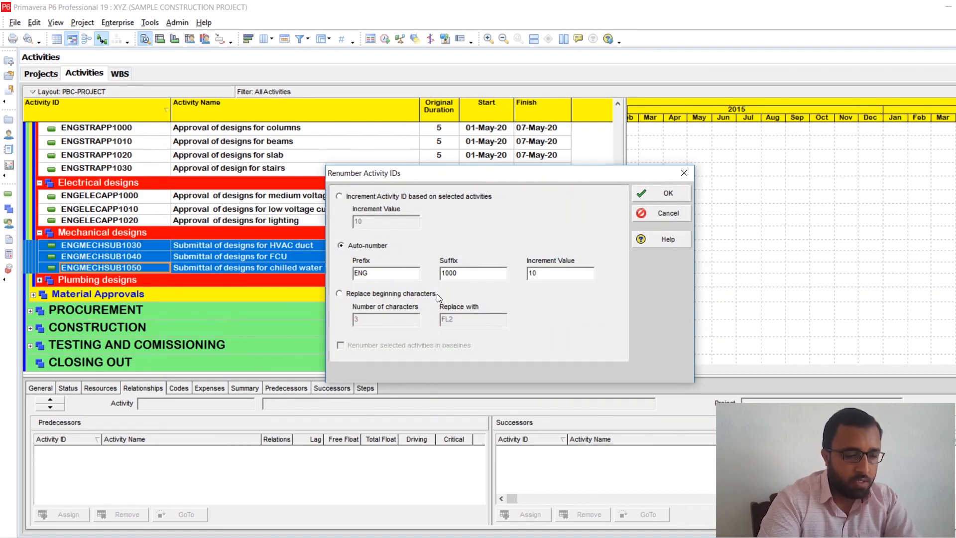
type("ME")
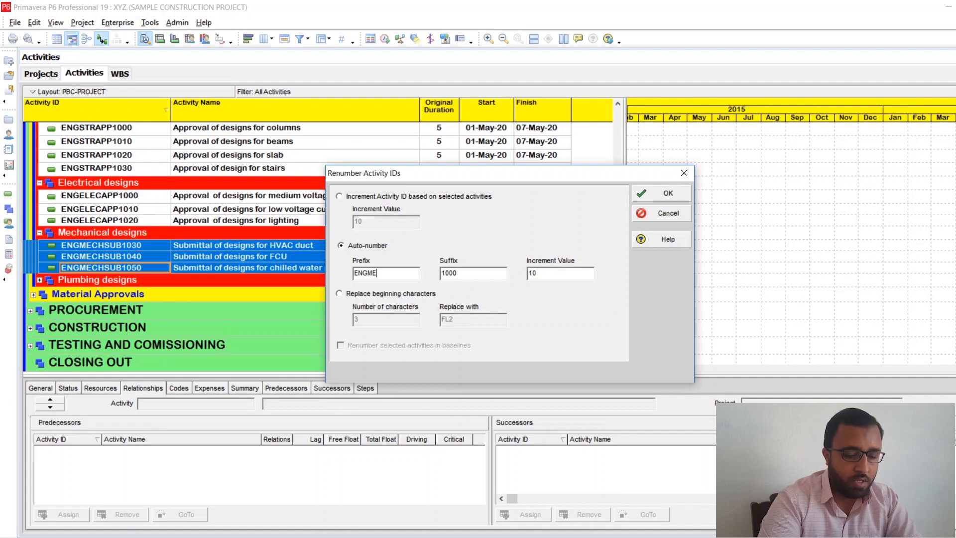
type("CHAPP")
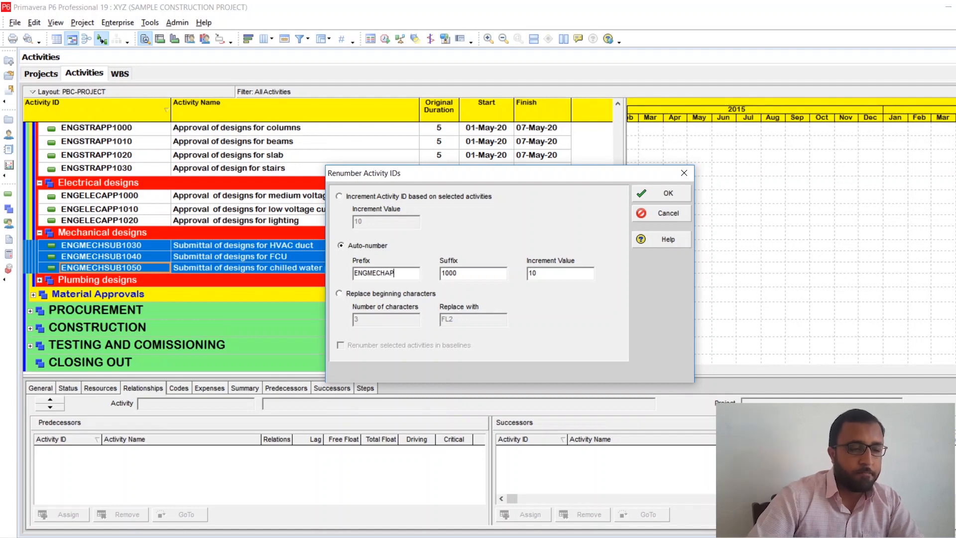
left_click(662, 194)
- Replace "Submittal" with "Approval" in the HVAC duct activity name, copying the word from the lighting activity
left_click(198, 244)
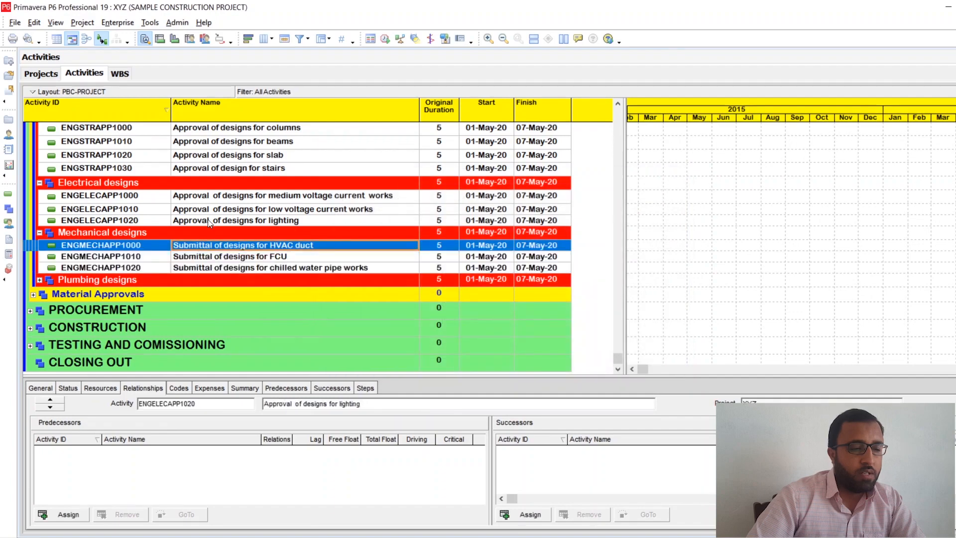
left_click(207, 219)
left_click_drag(209, 219, 172, 219)
key("ctrl+c")
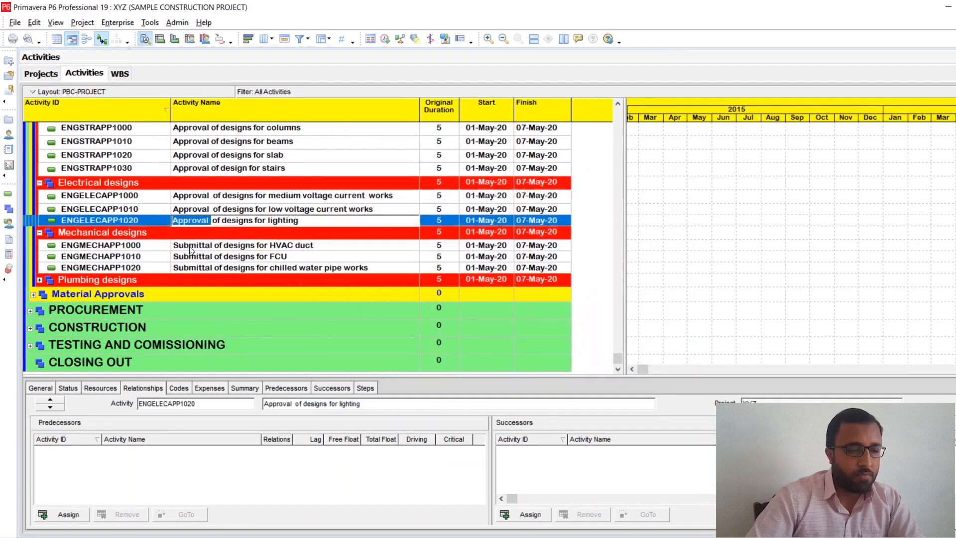
left_click(209, 246)
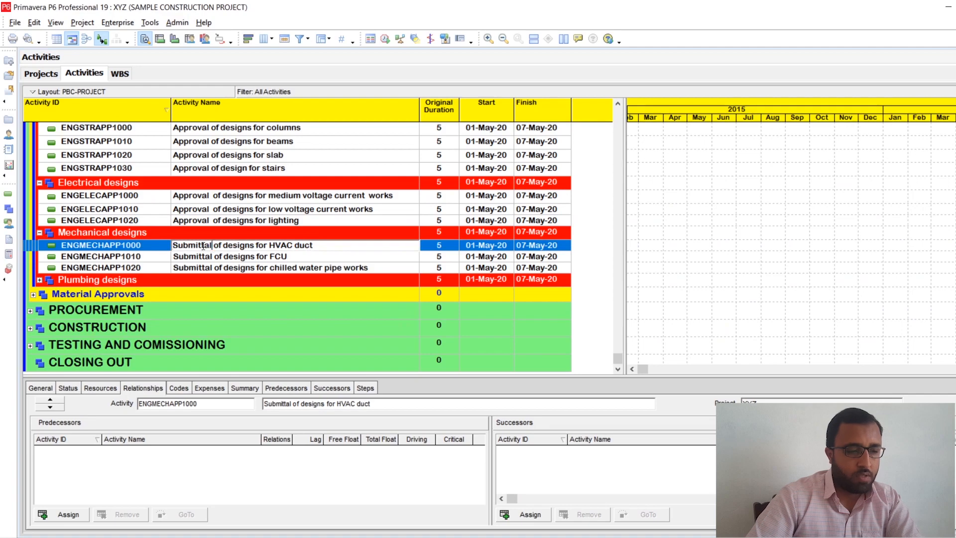
double_click(209, 247)
key("ctrl+v")
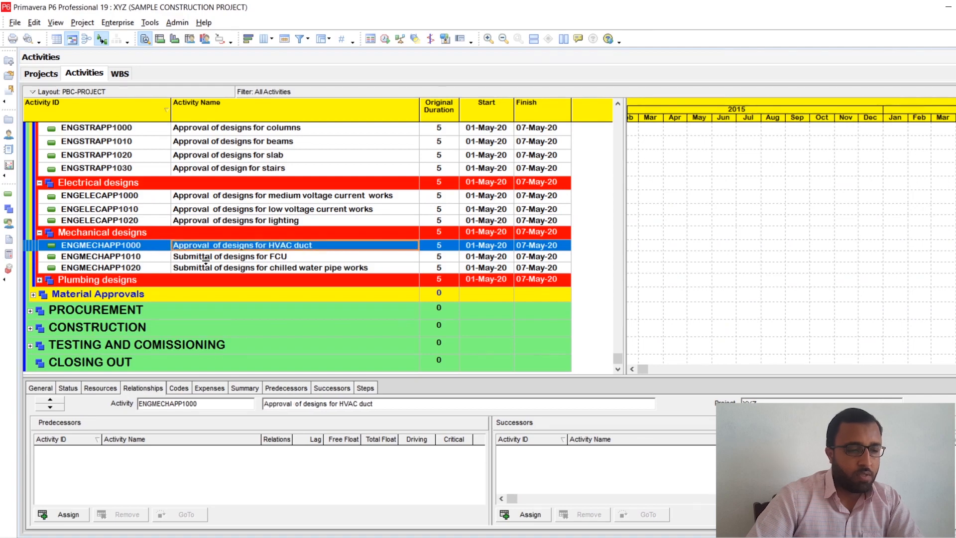
- Replace "Submittal" with "Approval" in the names of the FCU and chilled water pipe works activities under Approvals
left_click(214, 257)
left_click(214, 256)
left_click_drag(214, 257, 157, 255)
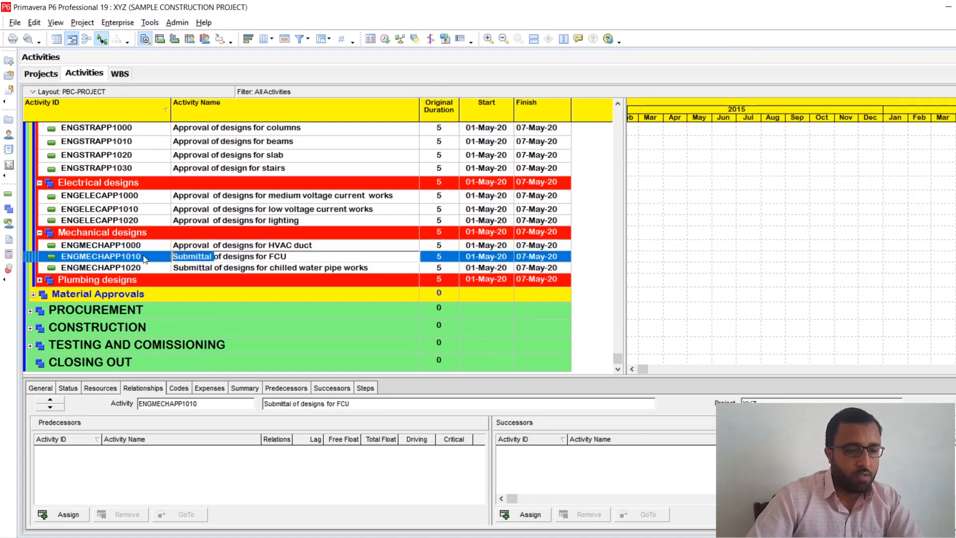
key("ctrl+v")
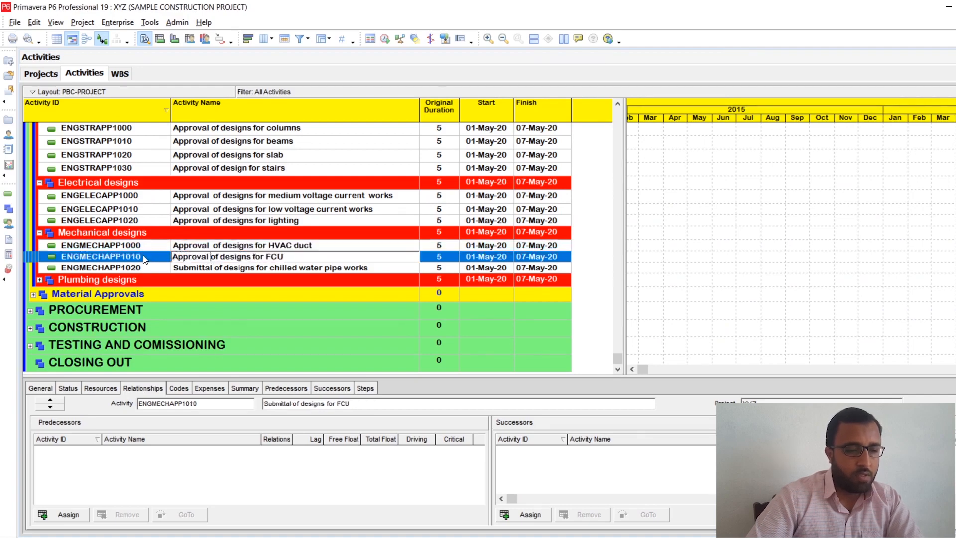
left_click(210, 267)
left_click(210, 267)
left_click_drag(211, 268, 162, 267)
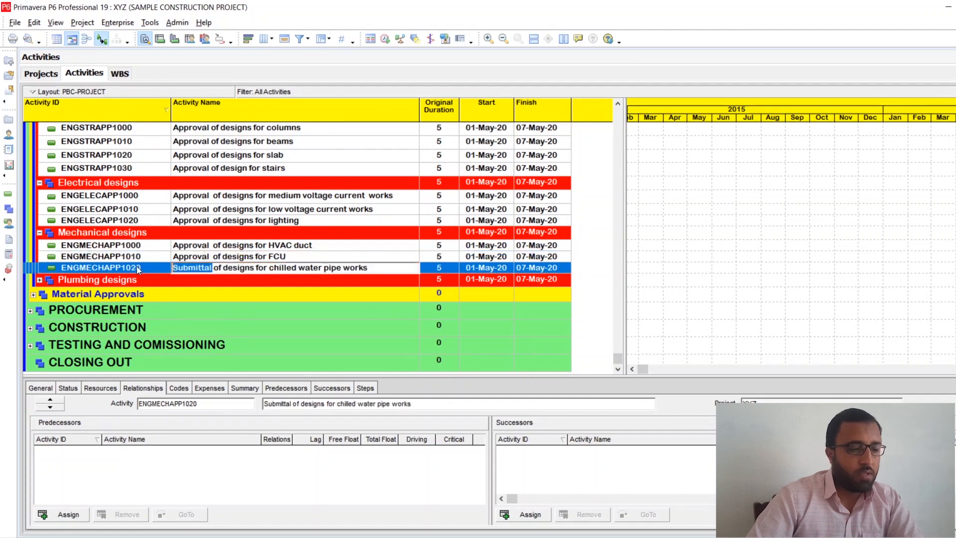
key("ctrl+v")
key("Return")
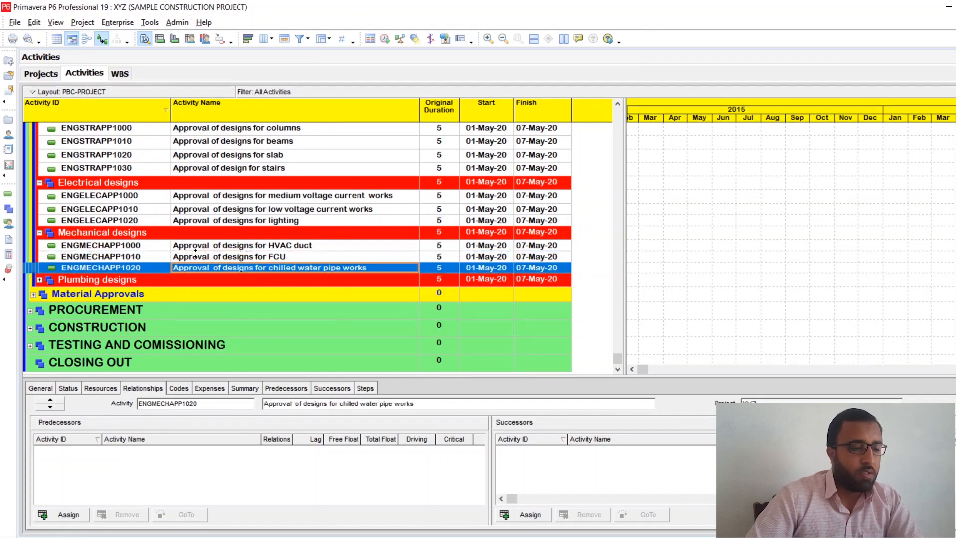
- Renumber the two plumbing design activities under Approvals by auto-numbering with prefix ENGPLGAPP, suffix 1000 and increment 10
left_click(40, 280)
scroll(125, 272, "down", 1)
left_click(143, 268)
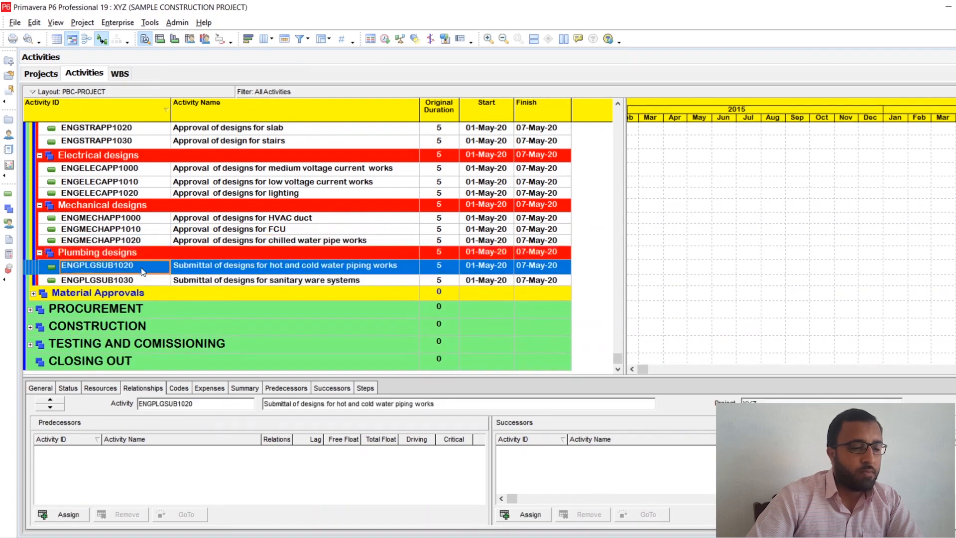
left_click(137, 279, "shift")
right_click(137, 279)
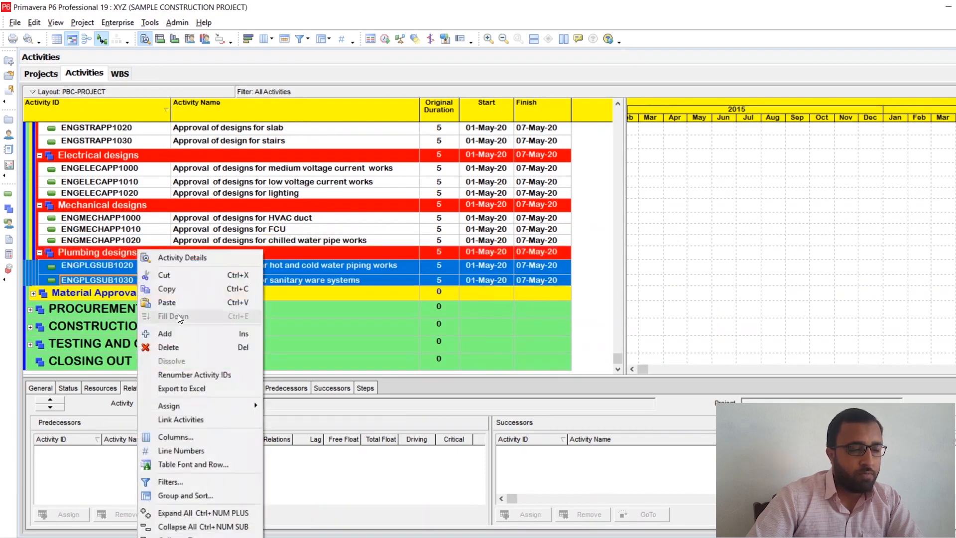
left_click(181, 374)
left_click(401, 277)
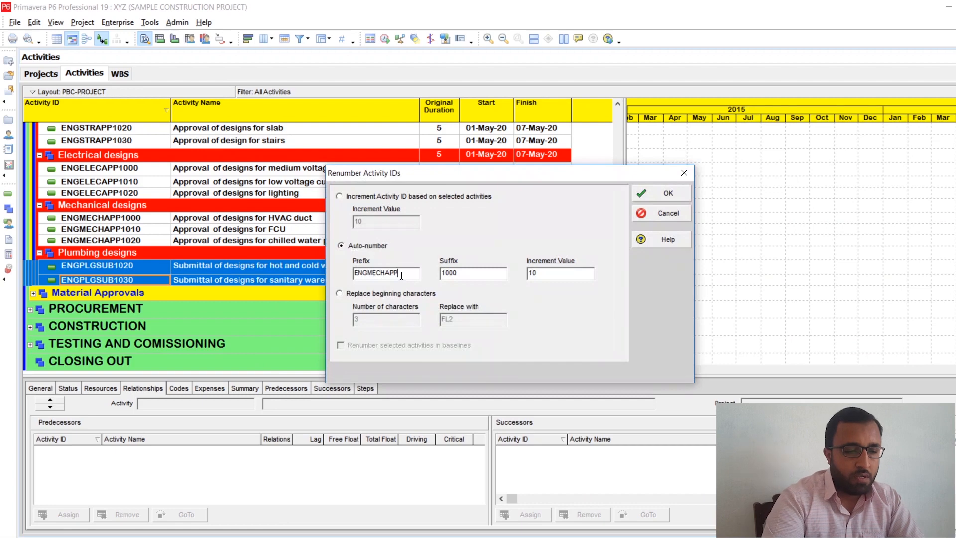
key("BackSpace")
key("BackSpace")
key("BackSpace")
key("BackSpace")
key("BackSpace")
key("BackSpace")
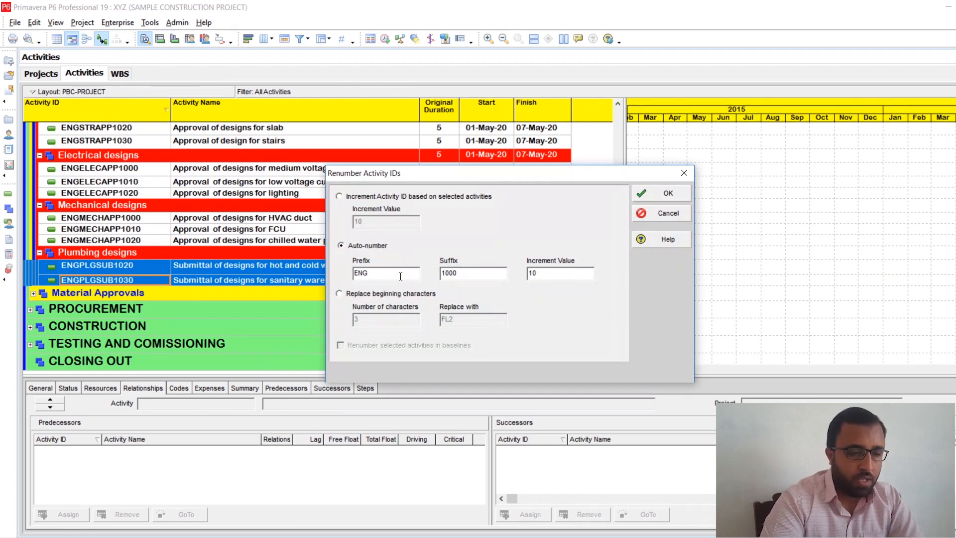
type("PL")
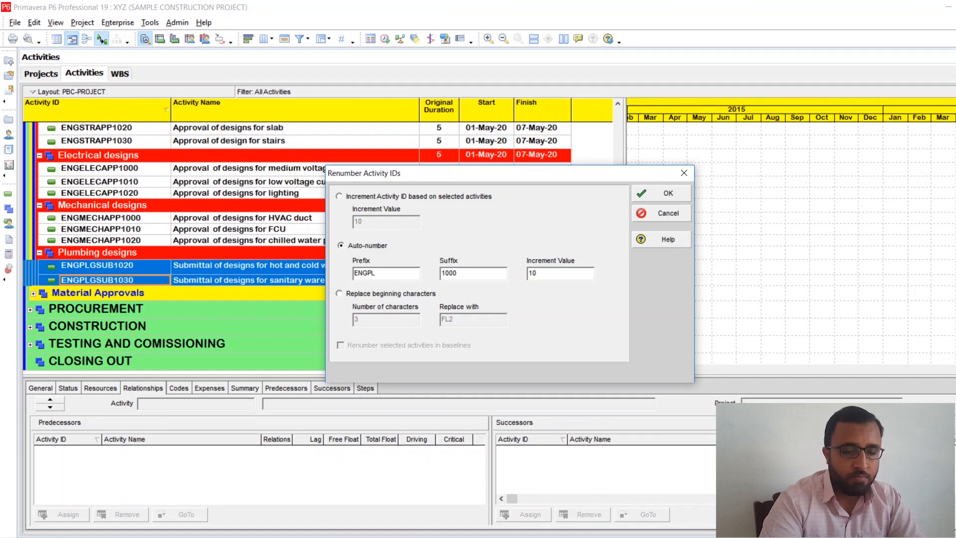
type("G")
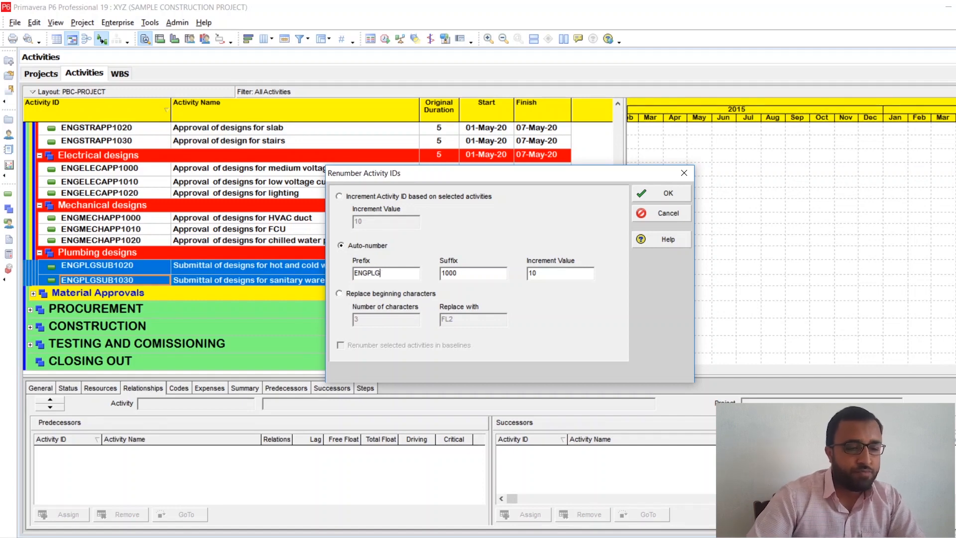
type("APP")
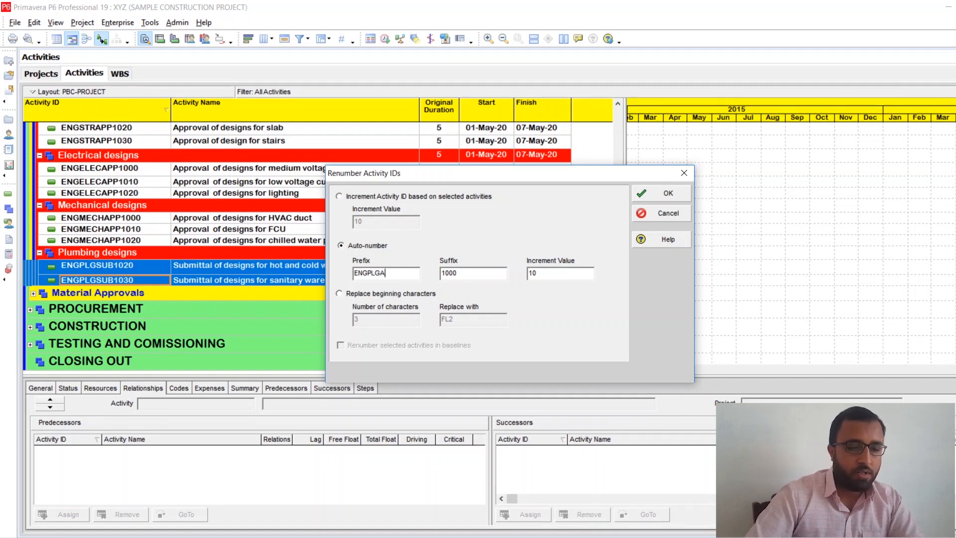
left_click(665, 193)
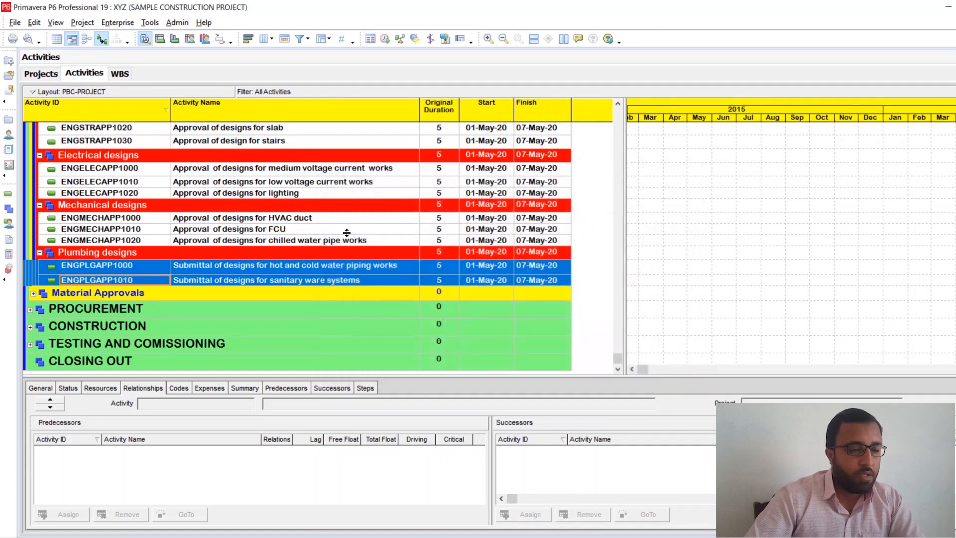
- Replace "Submittal" with "Approval" in the hot and cold water piping works activity name, copying the word from the chilled water pipe works activity
left_click_drag(206, 237, 206, 237)
left_click(206, 241)
left_click(206, 241)
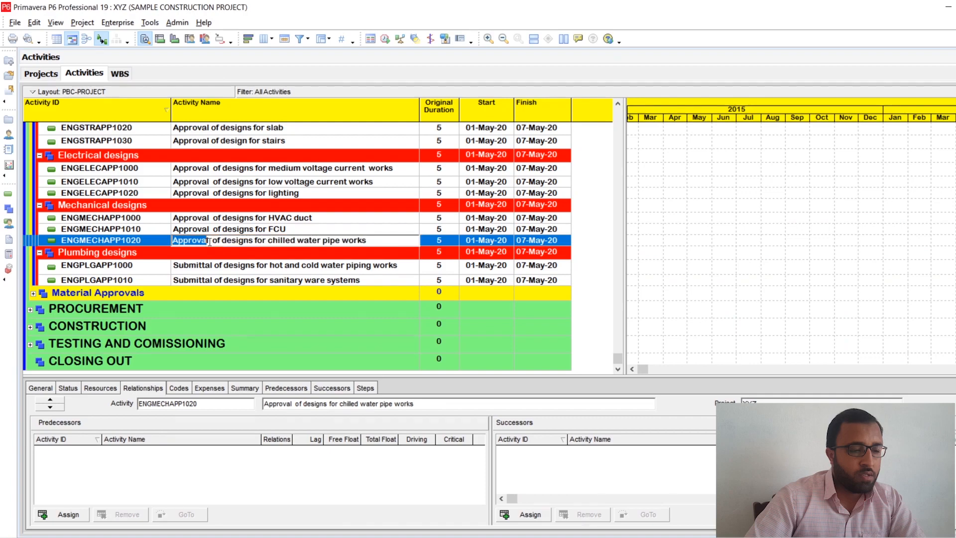
double_click(206, 241)
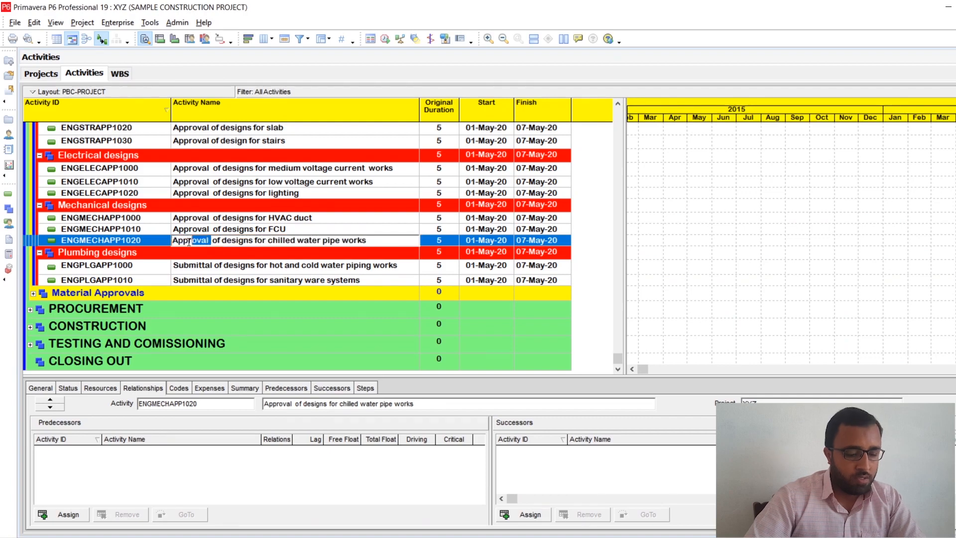
double_click(207, 266)
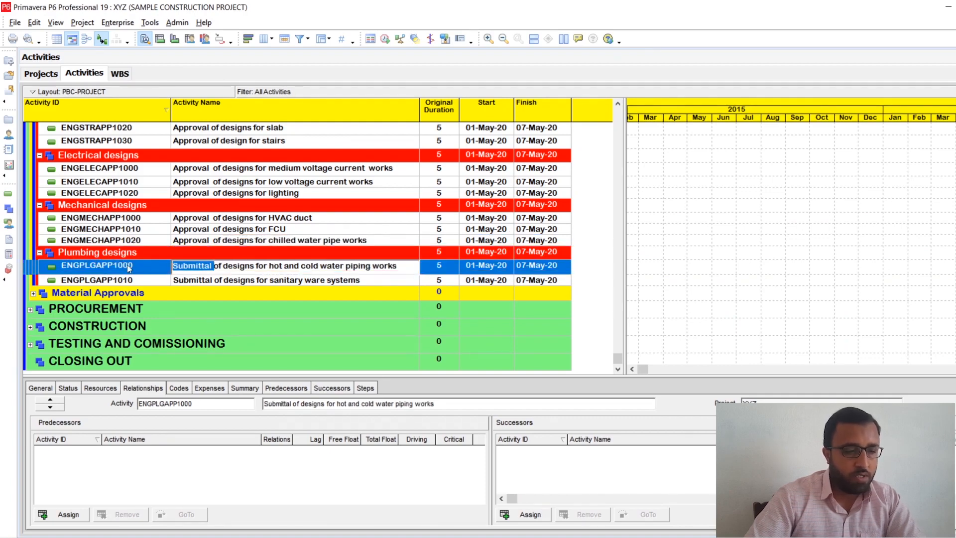
type("Approval")
- Replace "Submittal" with "Approval" in the name of the sanitary ware systems activity under Approvals
left_click(202, 279)
left_click(212, 279)
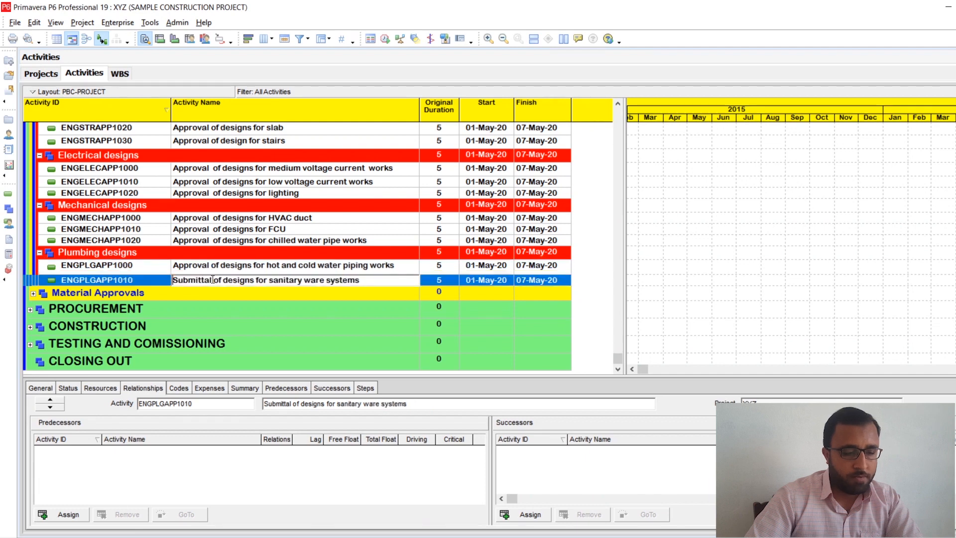
double_click(213, 279)
type("Approval")
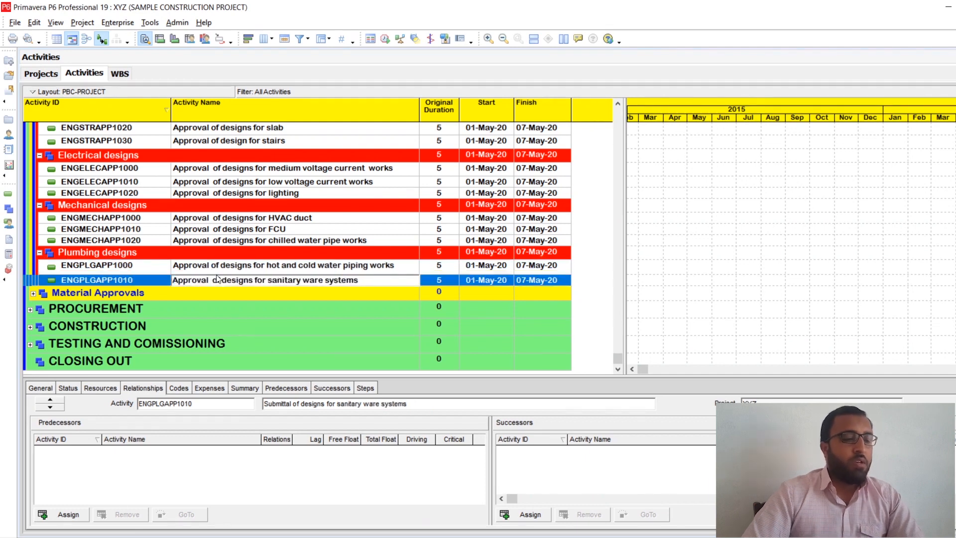
key("Return")
scroll(215, 259, "up", 6)
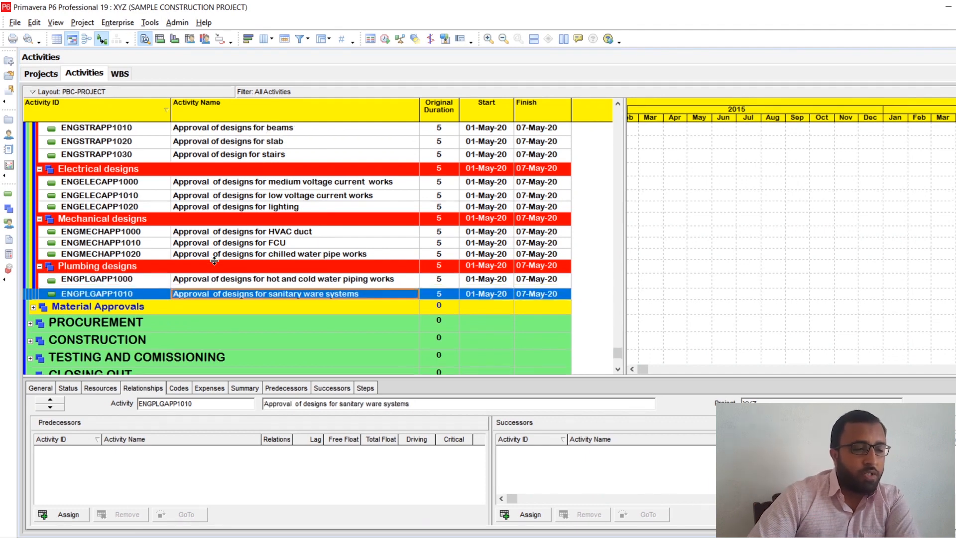
scroll(206, 260, "down", 6)
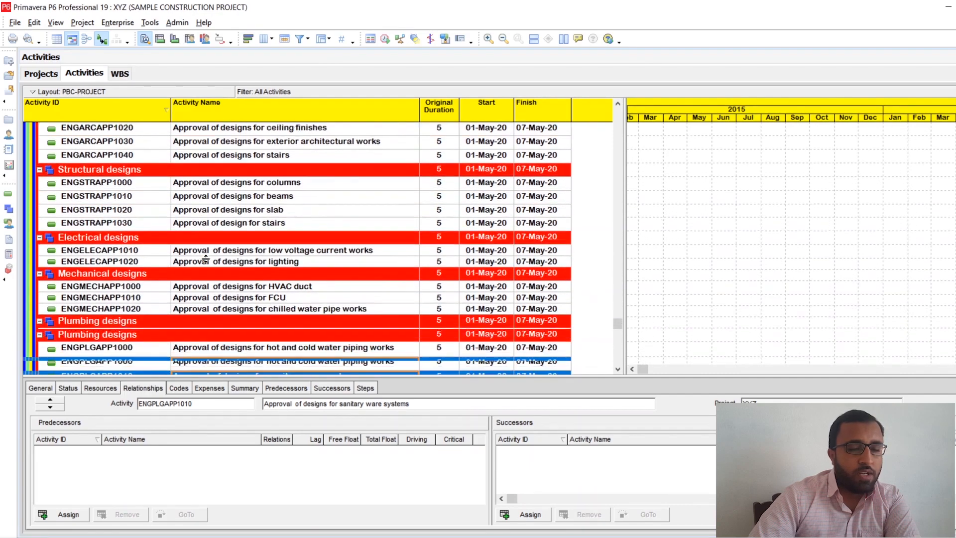
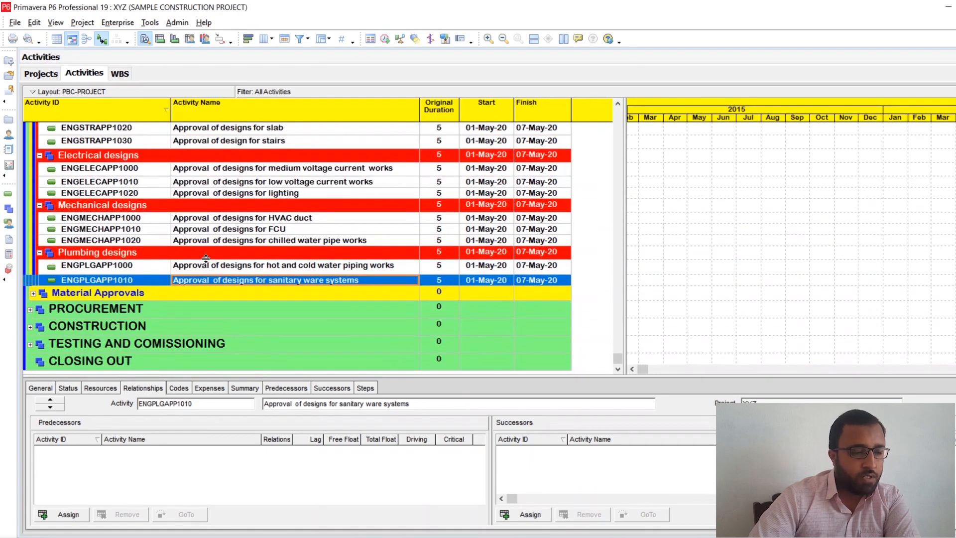
- Expand Material Approvals down to the Material submittal group of Long lead Items and examine its discipline subgroups
left_click(33, 294)
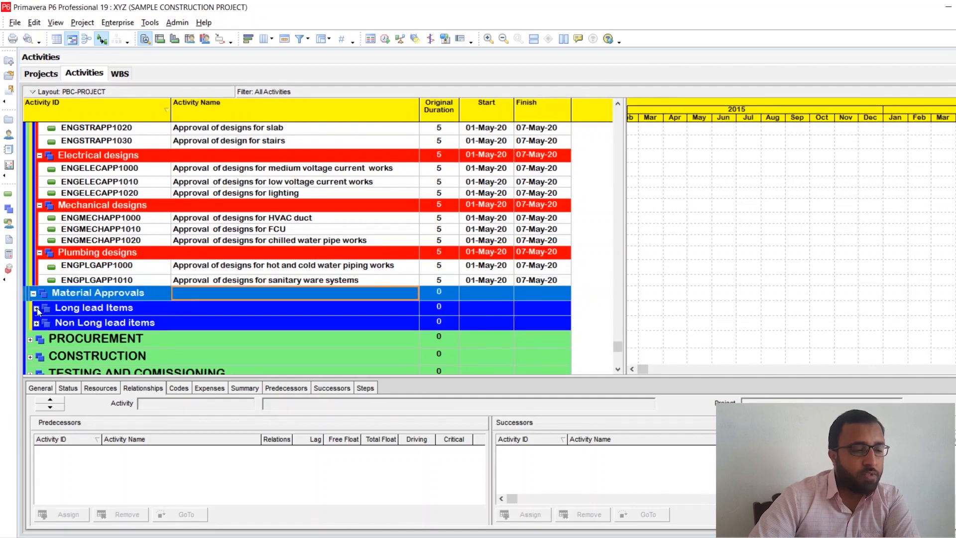
left_click(37, 309)
scroll(34, 294, "down", 2)
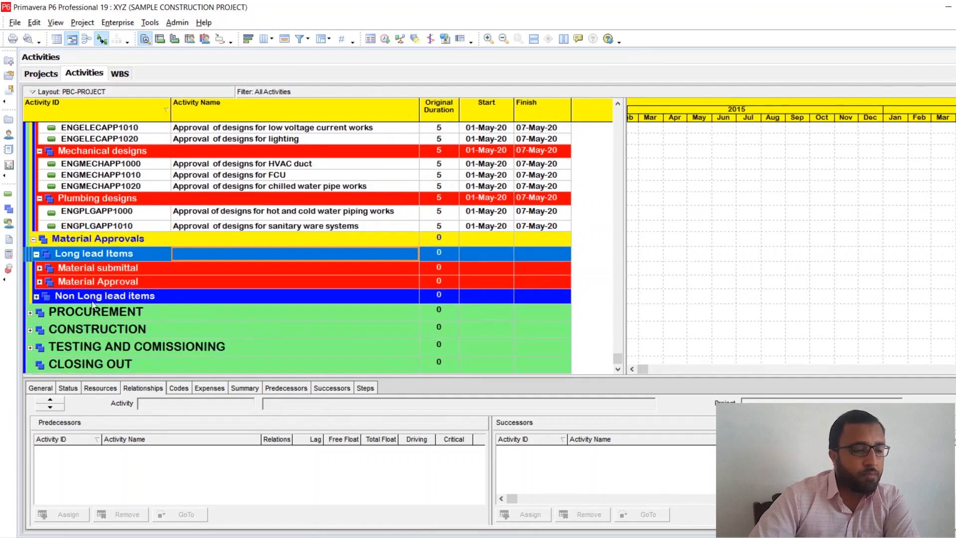
left_click(40, 269)
scroll(69, 254, "down", 2)
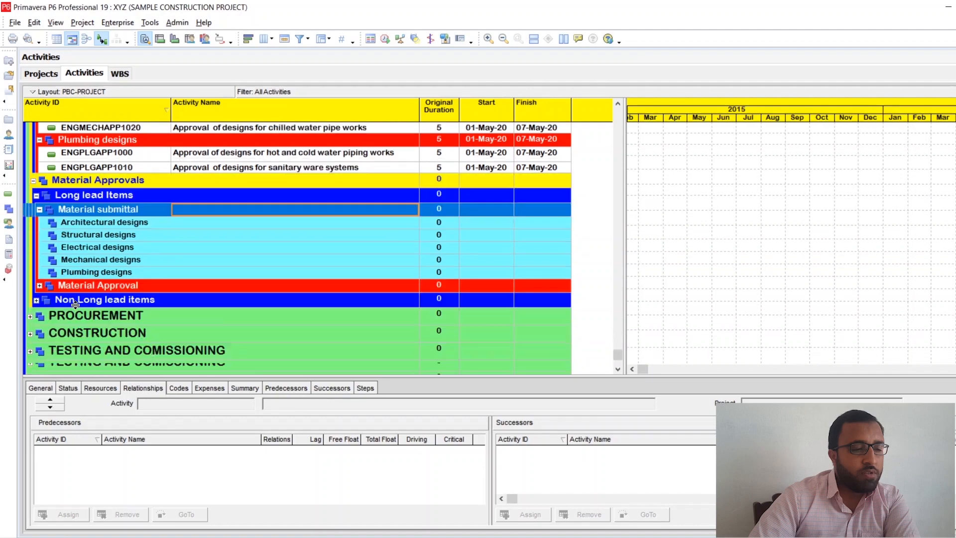
left_click(110, 223)
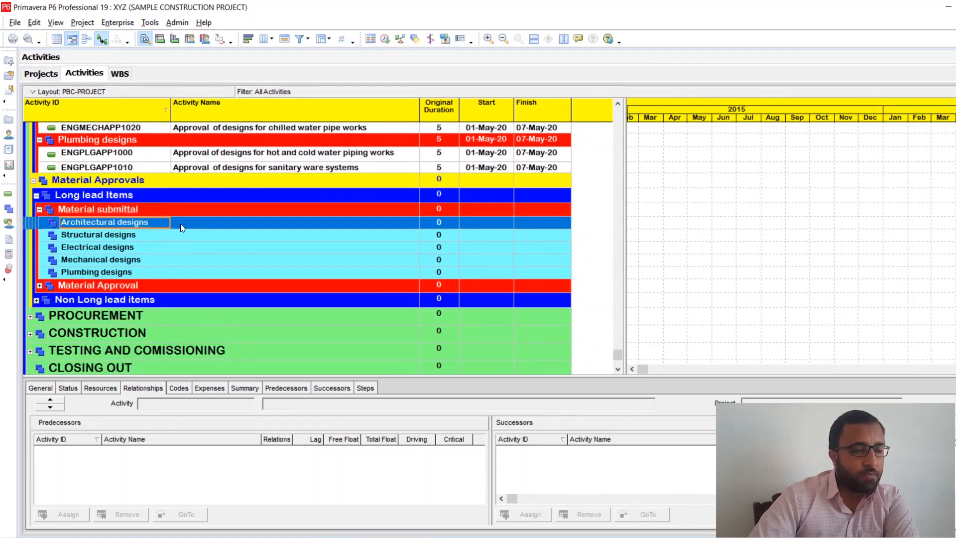
left_click(133, 236)
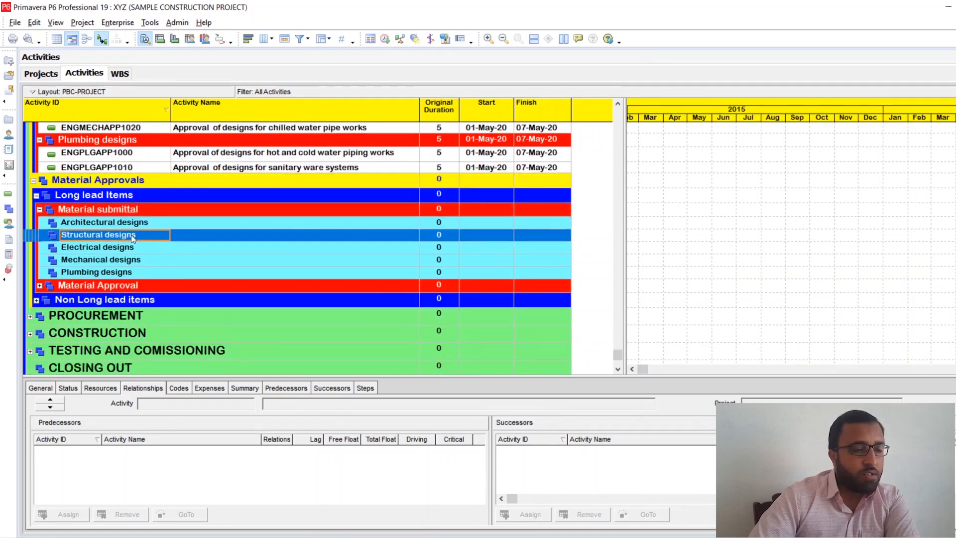
left_click(96, 221)
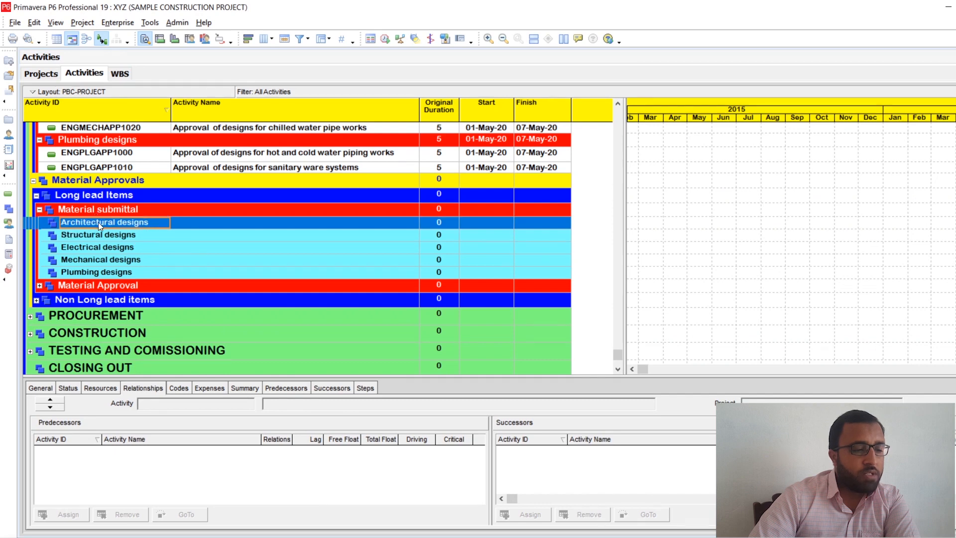
left_click(106, 235)
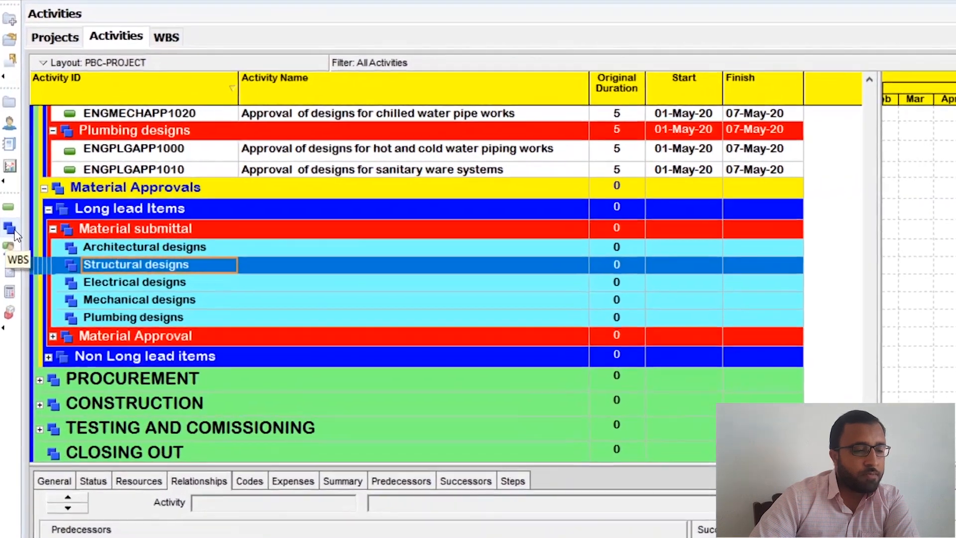
- Open the project's WBS and expand ENGINEERING through Material Approvals and Long lead Items down to the Material submittal elements
left_click(8, 219)
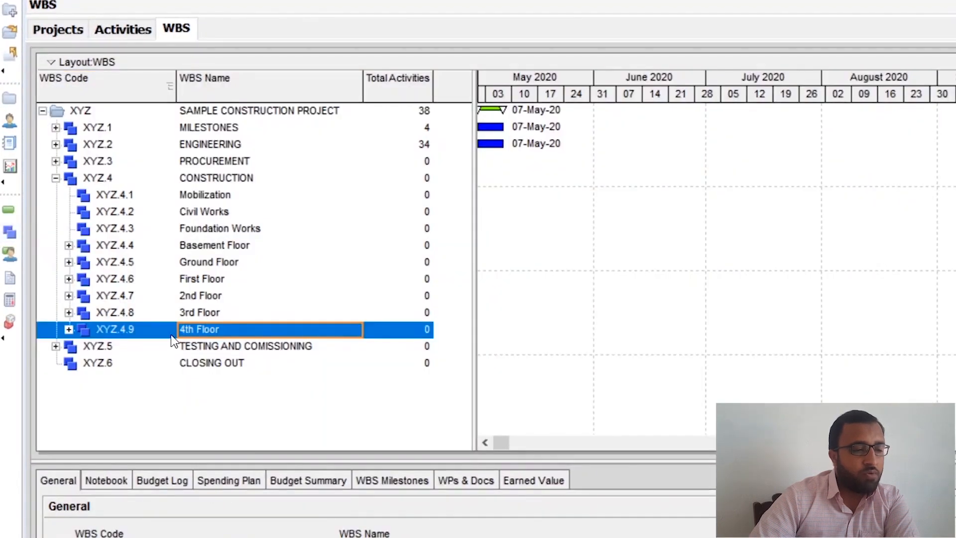
left_click(56, 161)
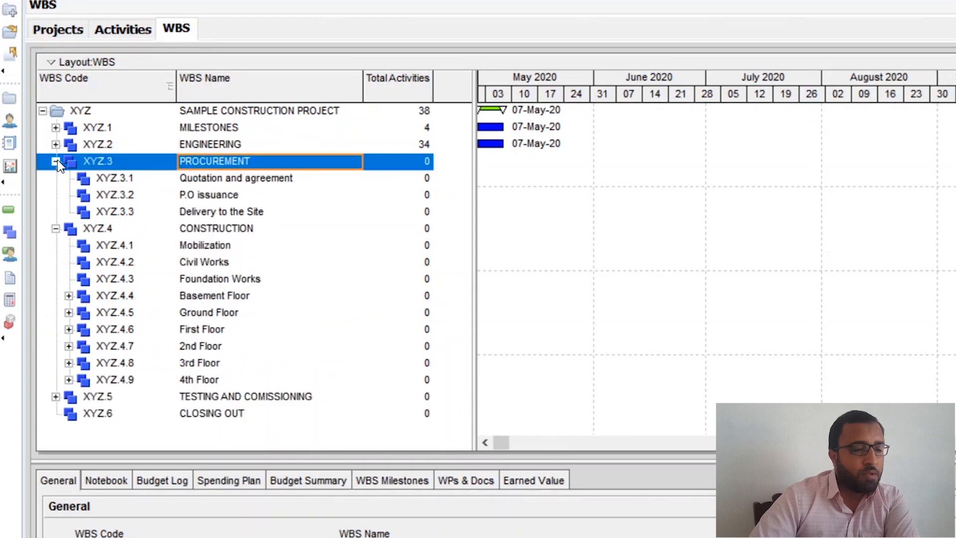
left_click(56, 144)
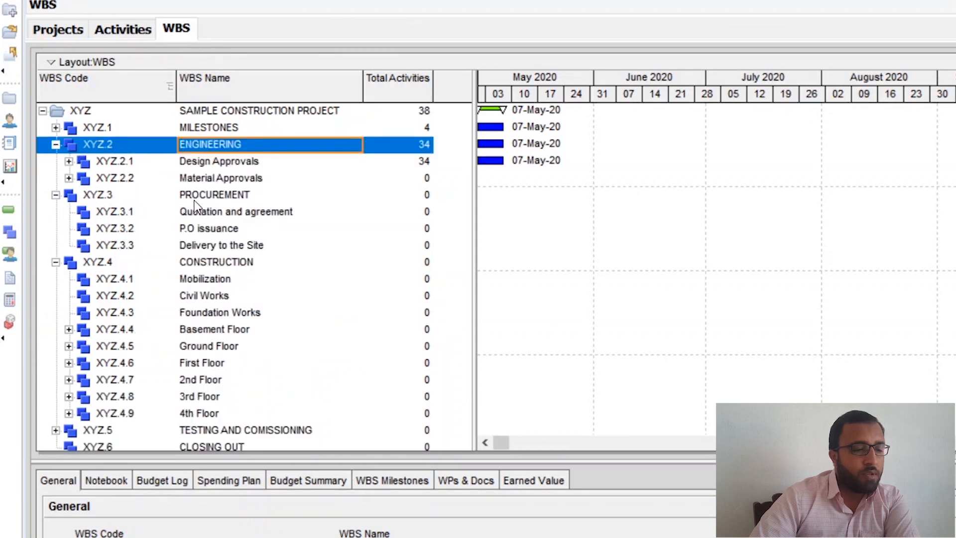
left_click(198, 179)
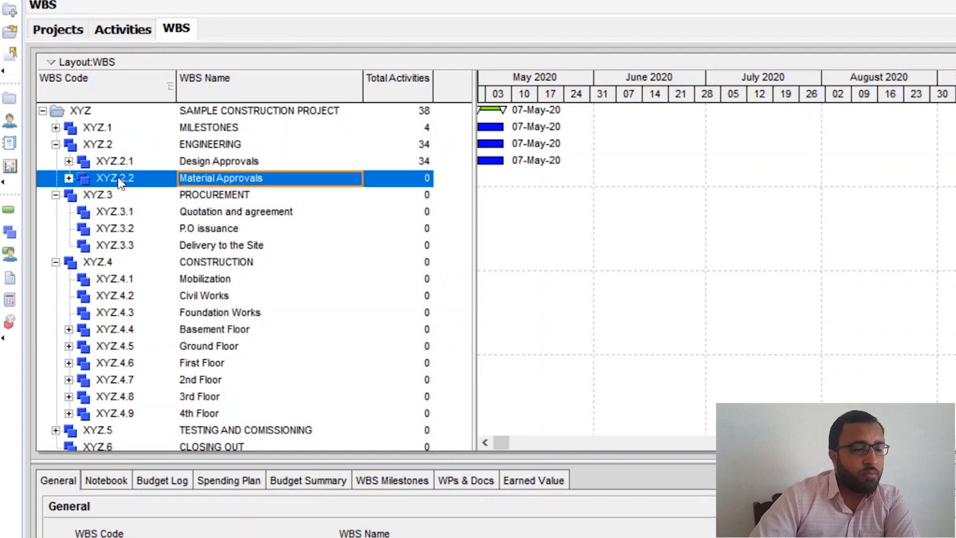
left_click(69, 178)
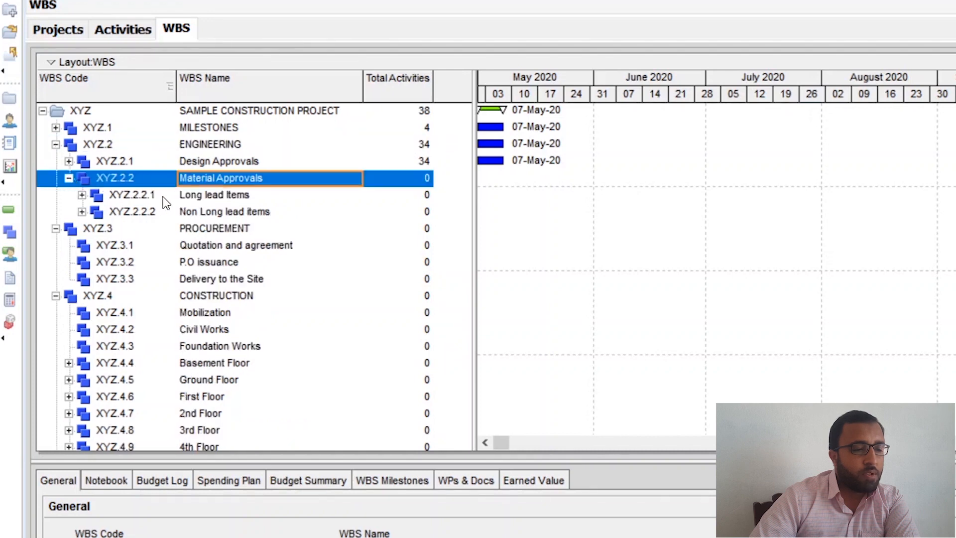
left_click(82, 194)
left_click(232, 212)
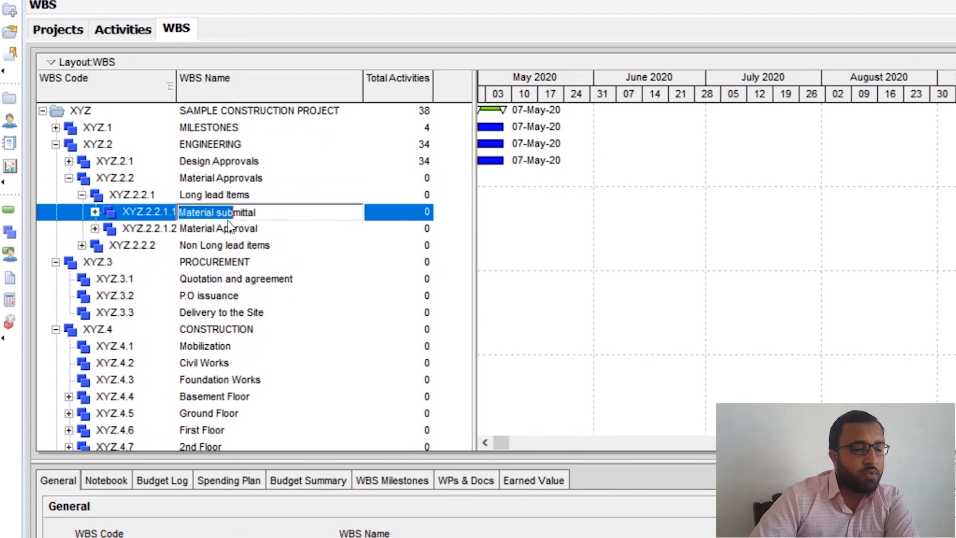
left_click(225, 231)
left_click(94, 212)
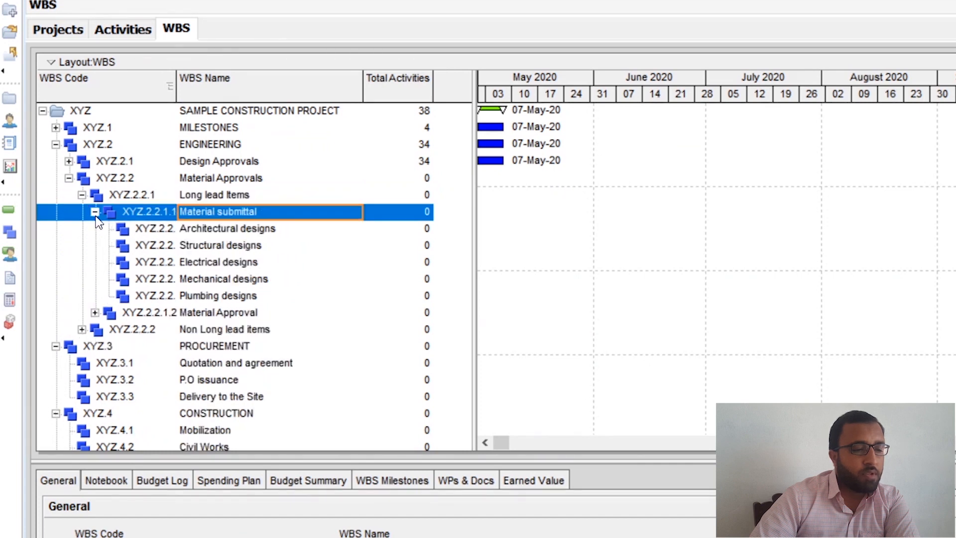
- Rename the Architectural designs element under Material submittal as "Architectural Materials"
double_click(230, 229)
left_click_drag(240, 229, 278, 235)
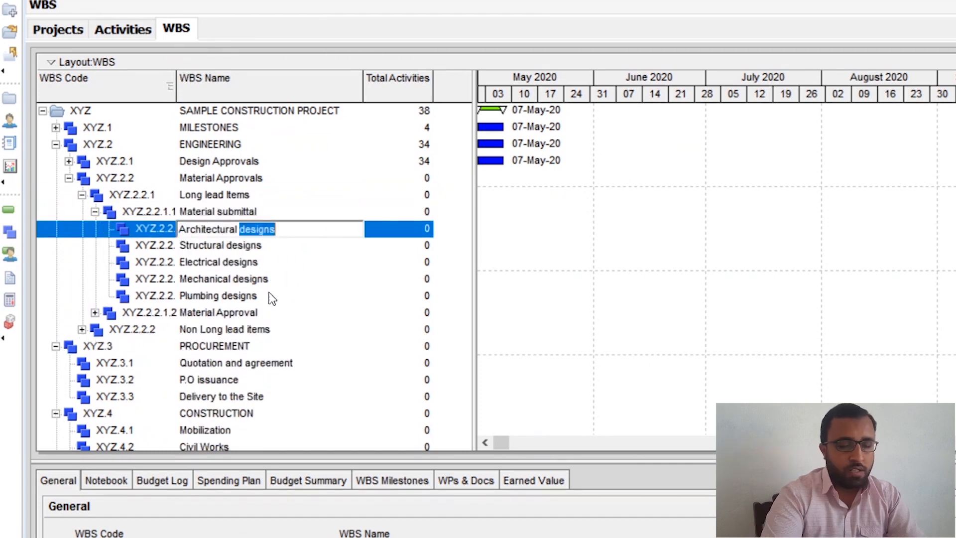
key("BackSpace")
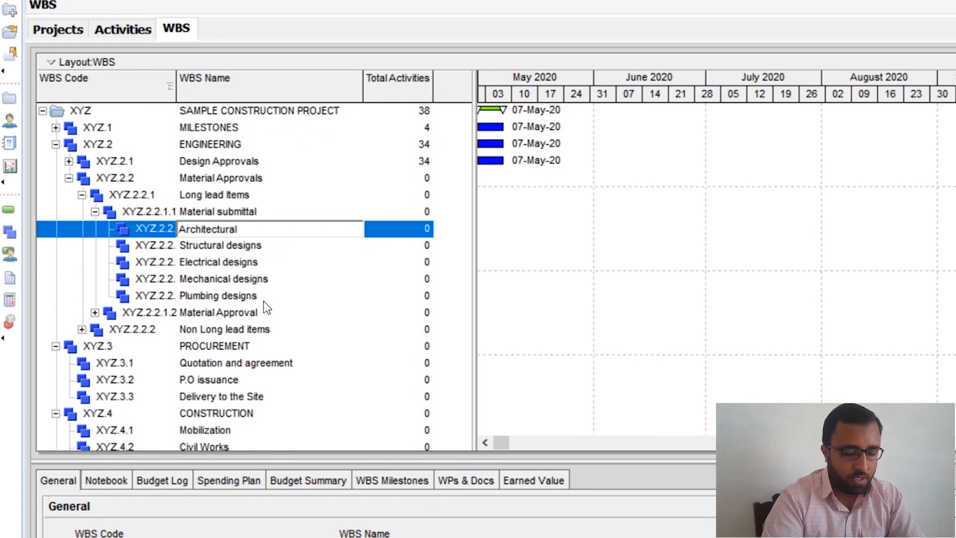
type("Mat")
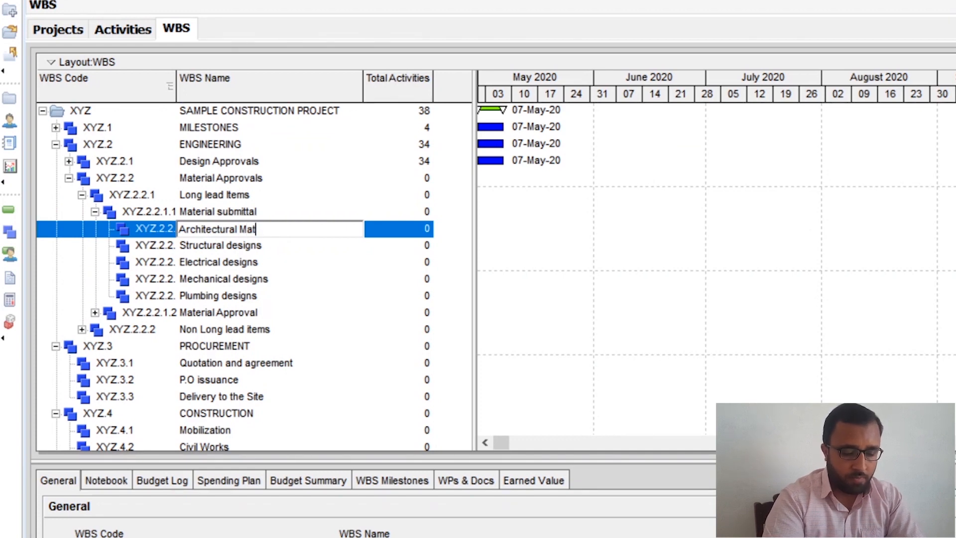
type("erials")
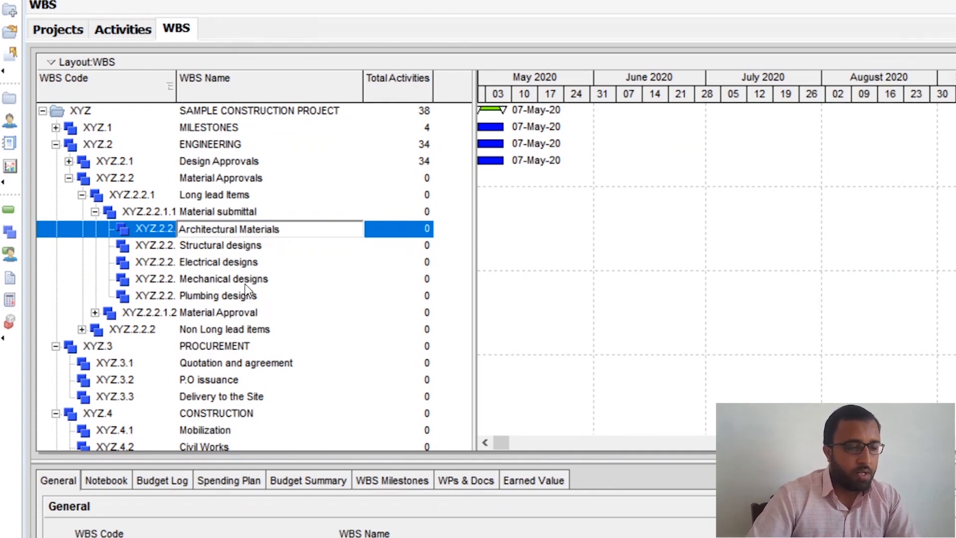
- Rename the Structural designs element under Material submittal as "Structural Materials"
left_click(236, 247)
left_click_drag(231, 246, 314, 248)
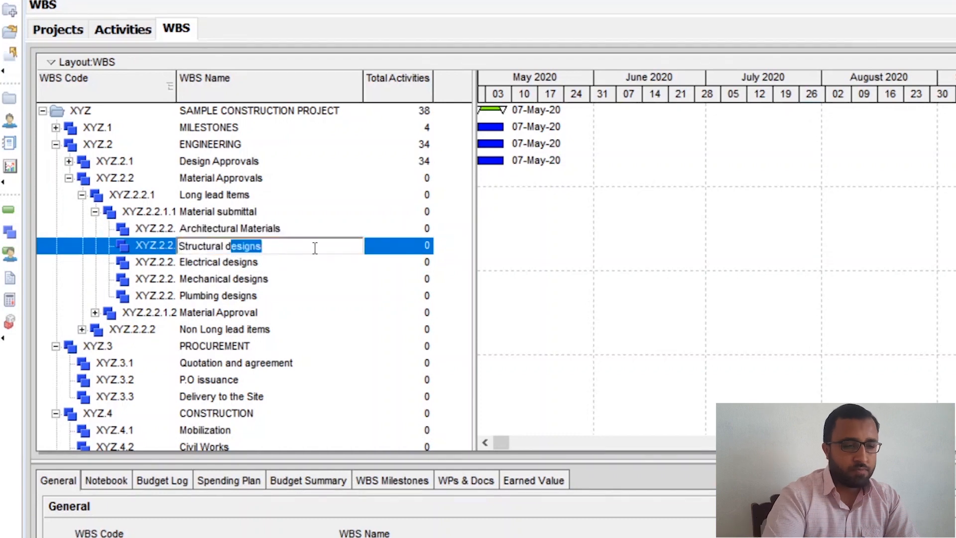
key("BackSpace")
key("BackSpace")
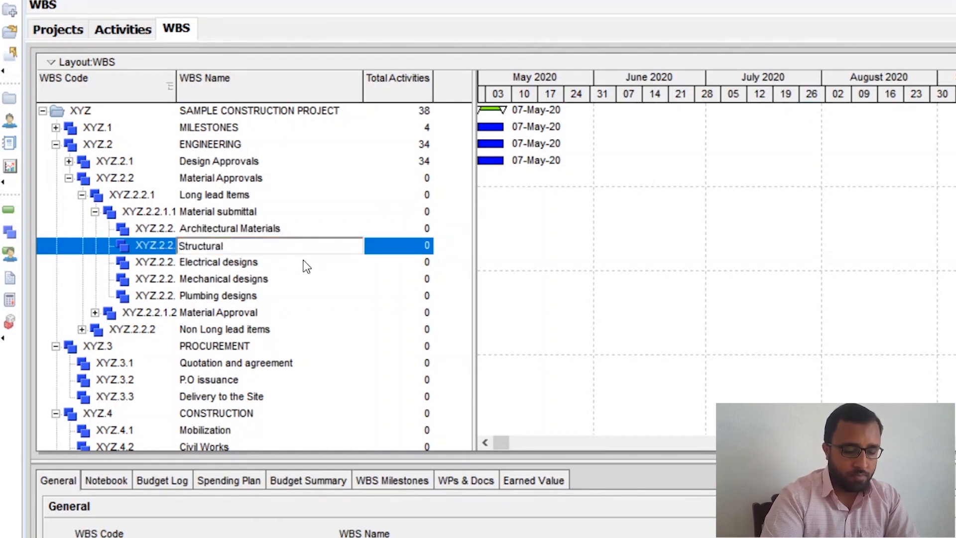
type("Mater")
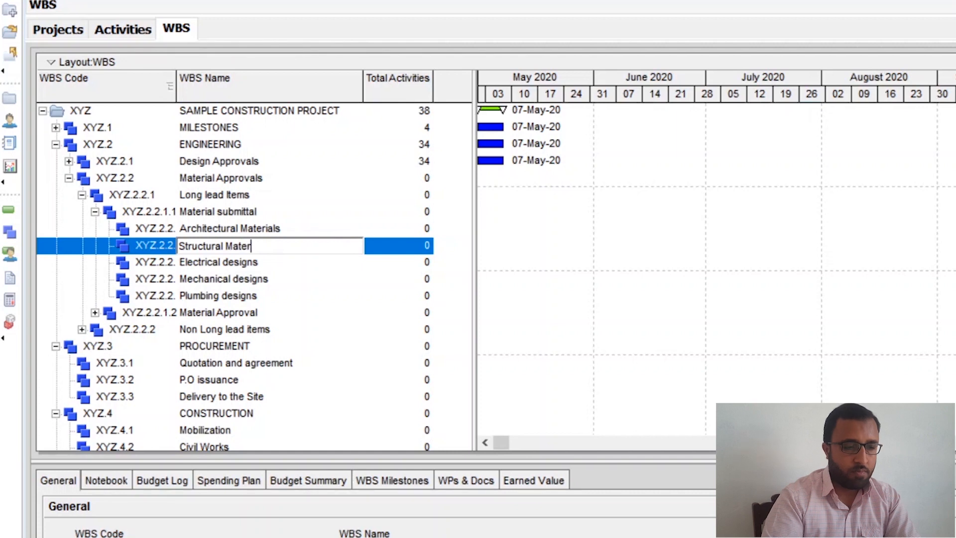
type("ials")
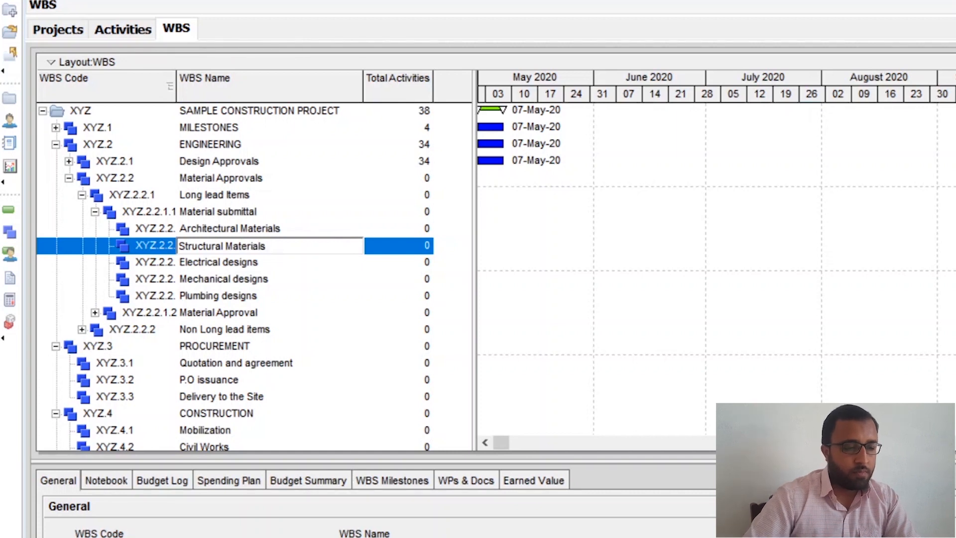
- Rename the Electrical designs element under Material submittal as "Electrical Materials"
left_click(249, 263)
left_click_drag(227, 264, 287, 264)
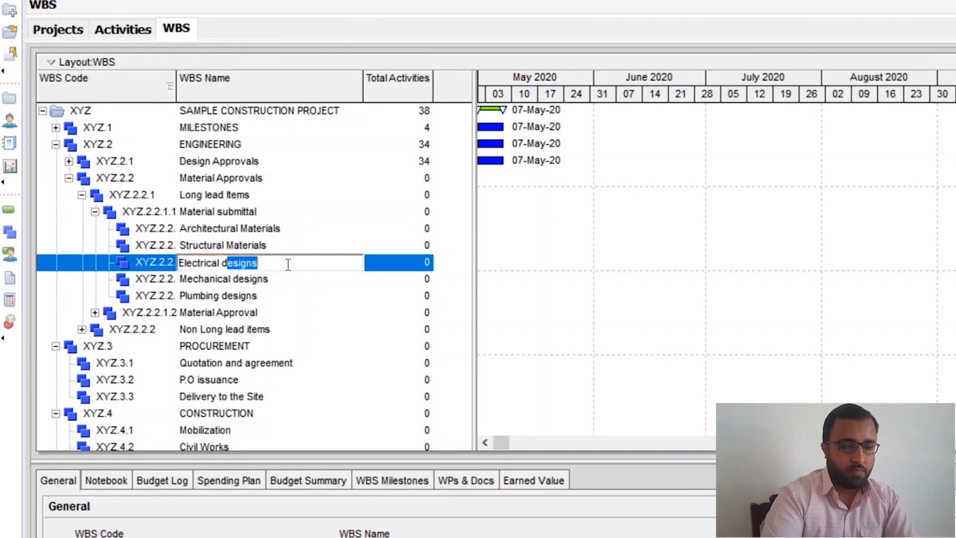
key("BackSpace")
key("BackSpace")
key("BackSpace")
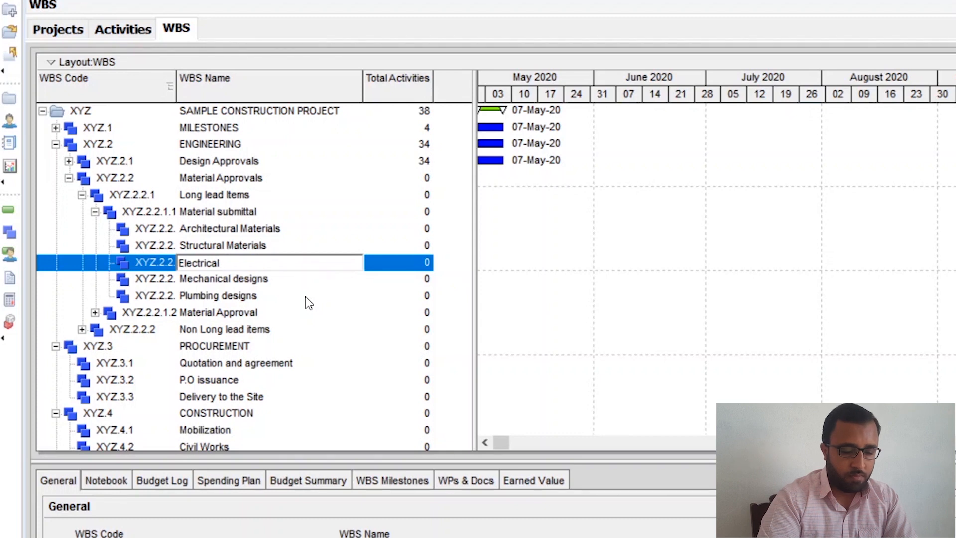
type("Mater")
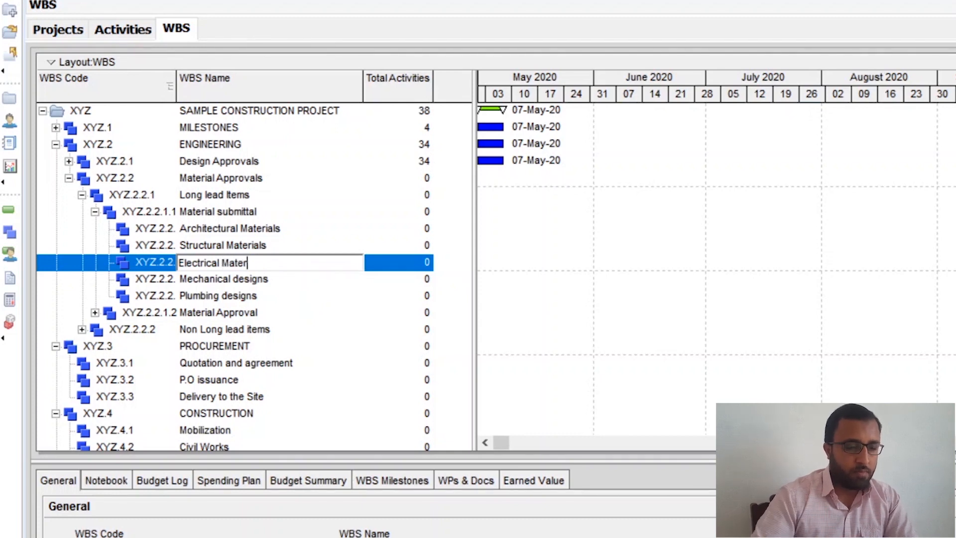
type("ials")
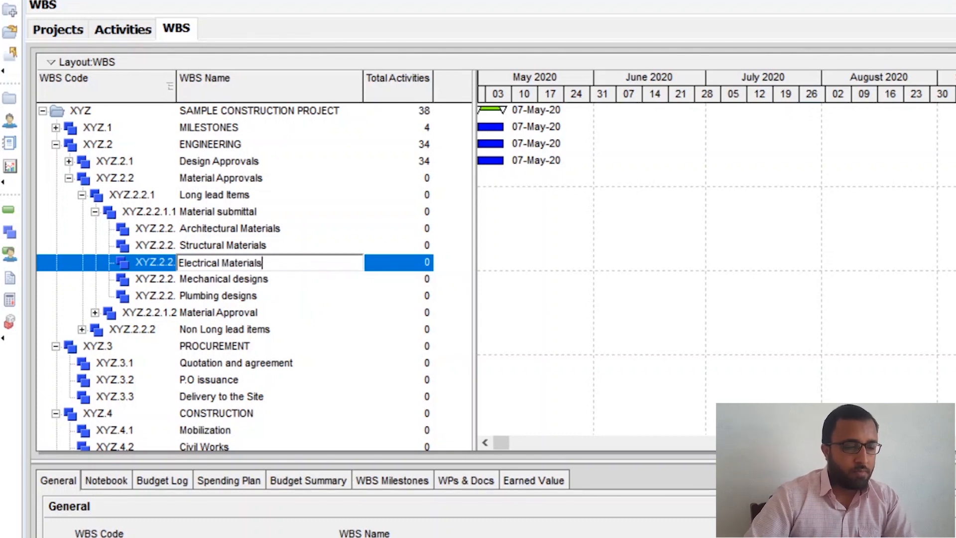
- Rename the Mechanical designs element under Material submittal as "Mechanical Materials"
left_click(247, 279)
left_click_drag(237, 279, 306, 285)
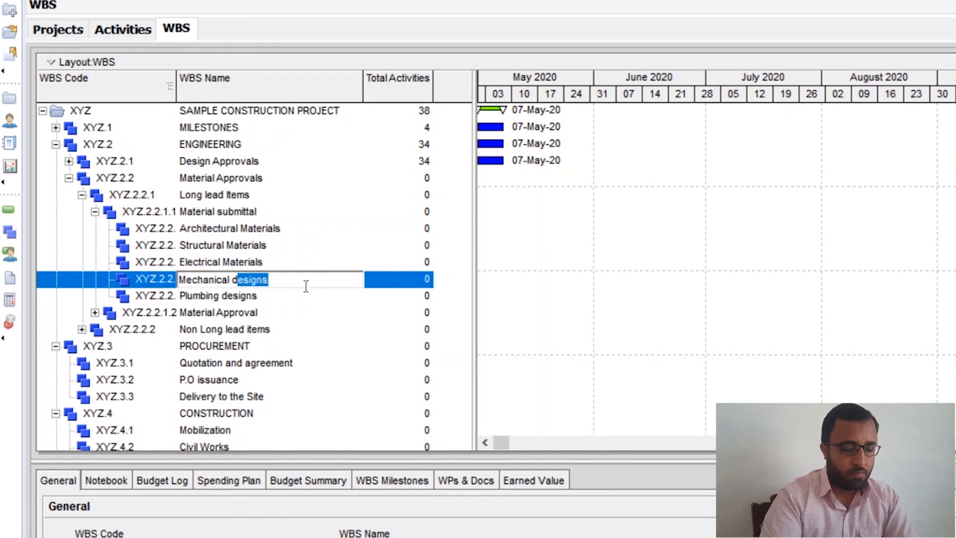
key("BackSpace")
key("BackSpace")
type("Ma")
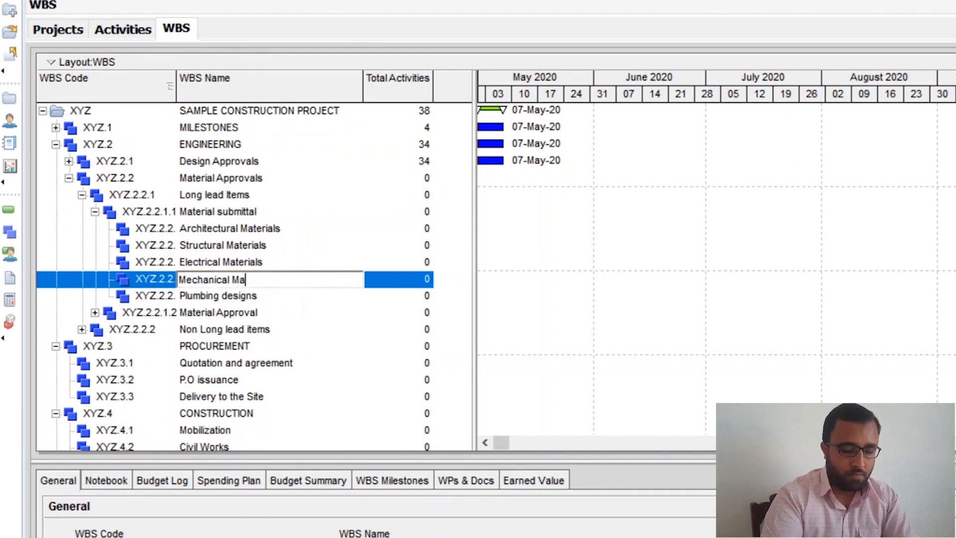
type("terials")
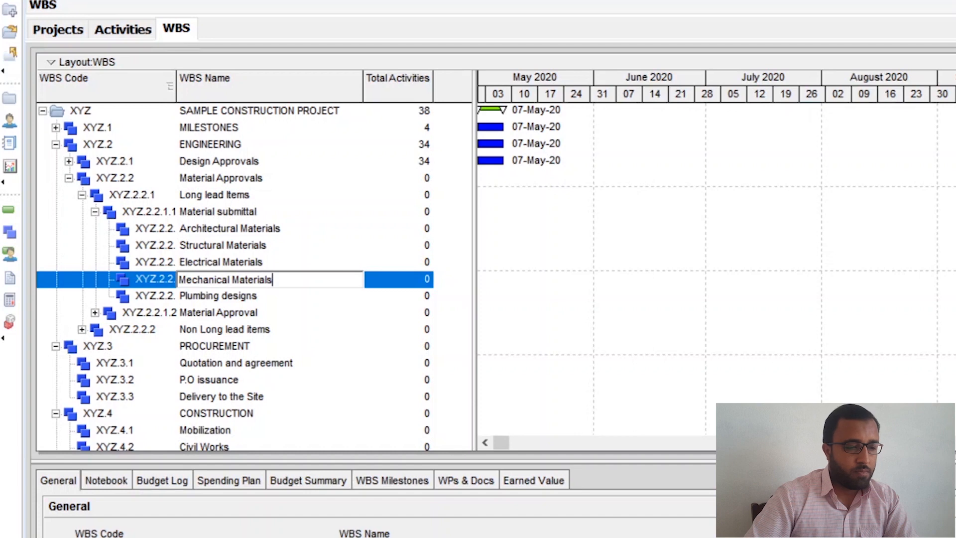
- Rename the Plumbing designs element under Material submittal as "Plumbing Materials"
left_click(264, 297)
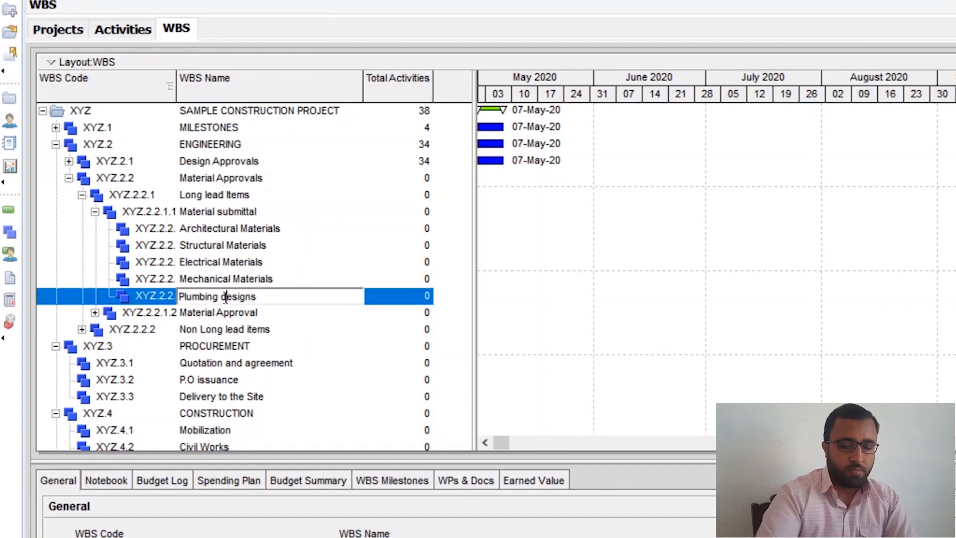
left_click_drag(226, 296, 299, 298)
key("BackSpace")
key("BackSpace")
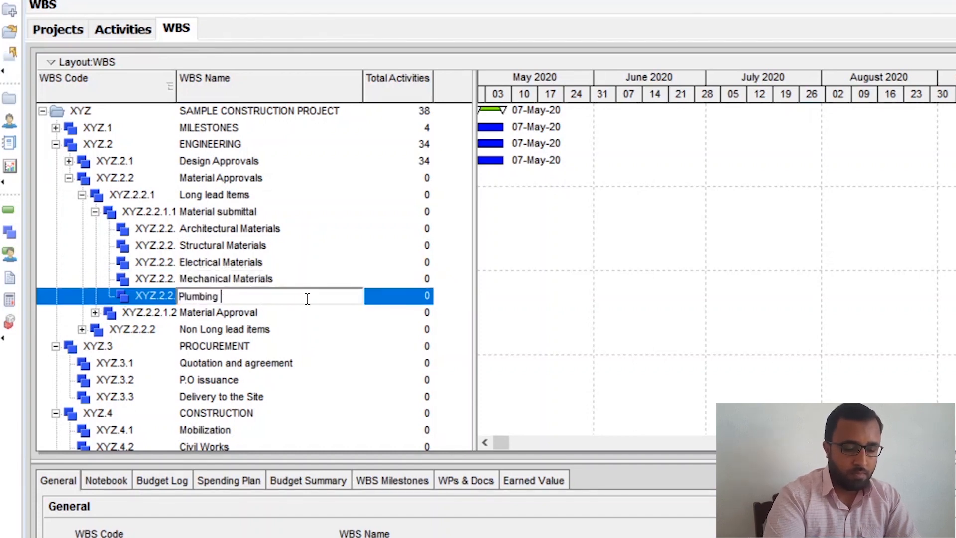
type("Materials")
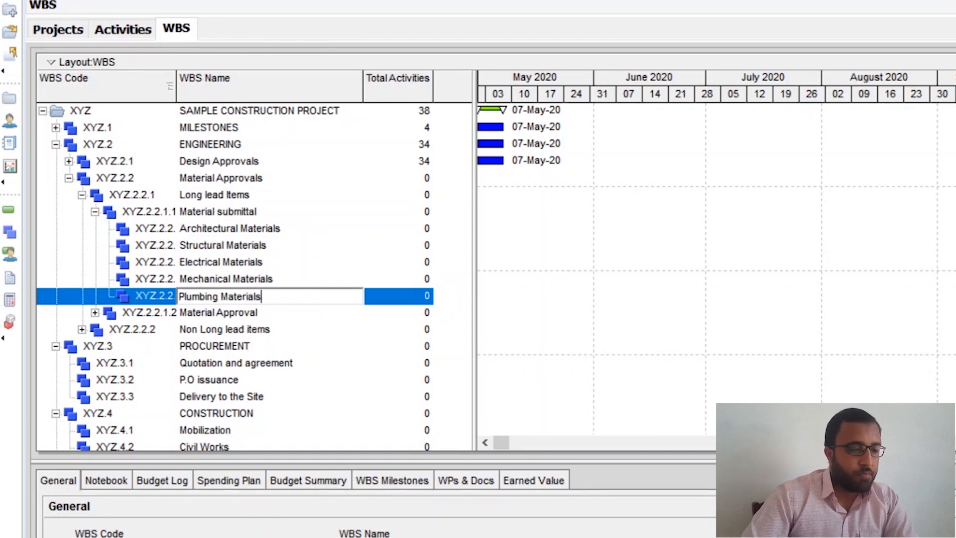
- Expand Material Approval under Long lead Items and rename its Architectural designs element as "Architectural Materials"
left_click(214, 316)
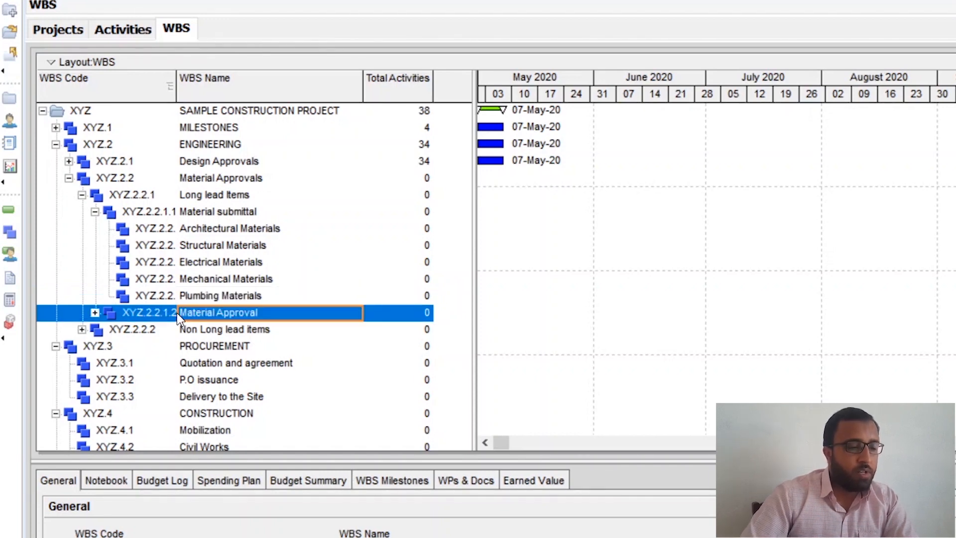
left_click(95, 312)
scroll(198, 315, "down", 2)
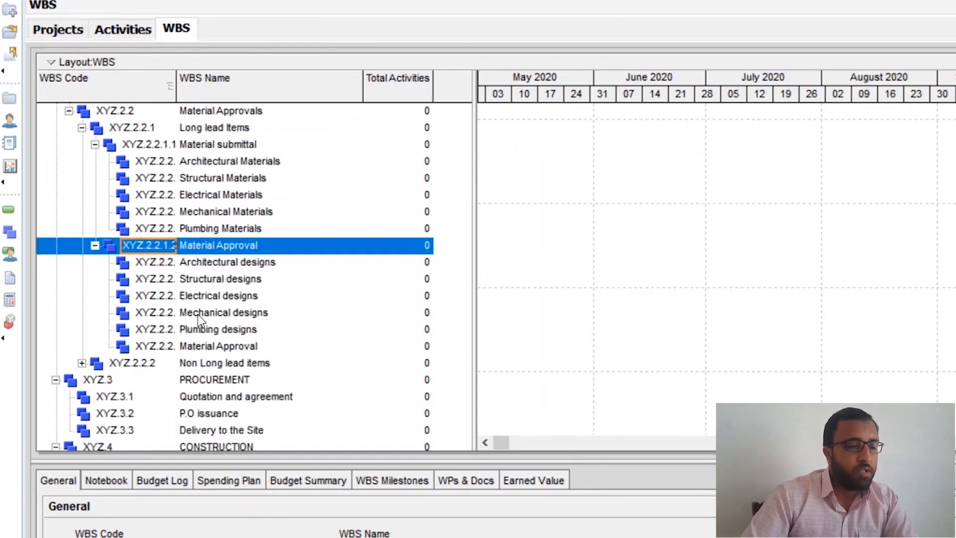
left_click(254, 262)
left_click_drag(244, 263, 341, 263)
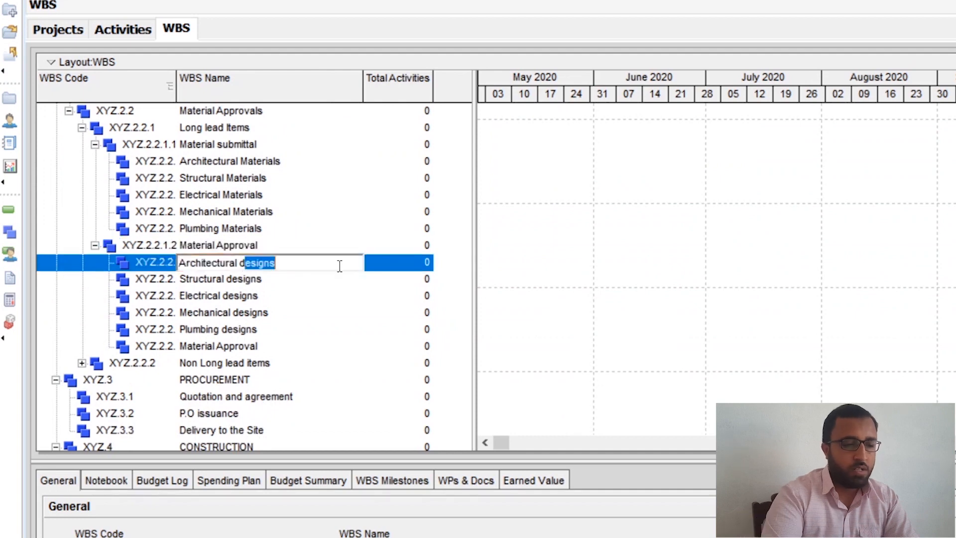
key("BackSpace")
key("BackSpace")
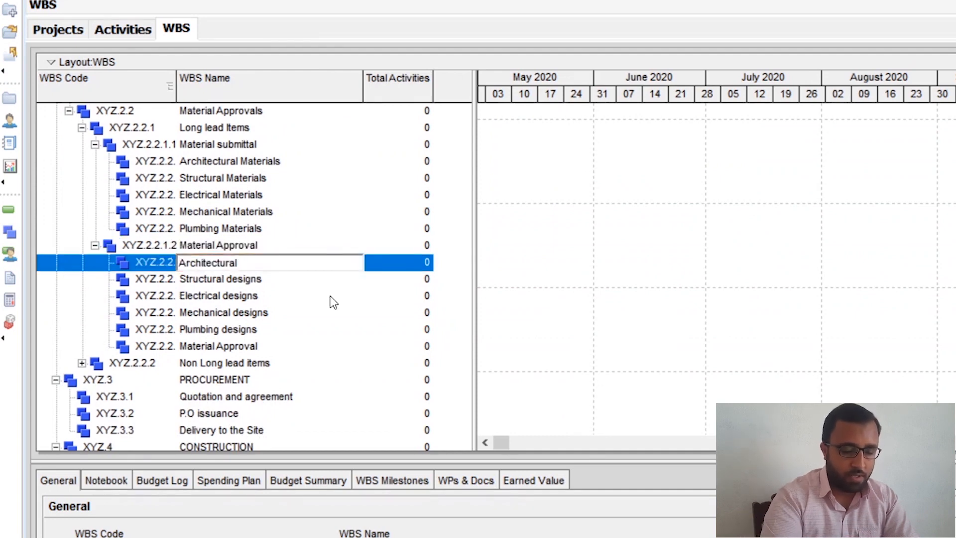
type("Mat")
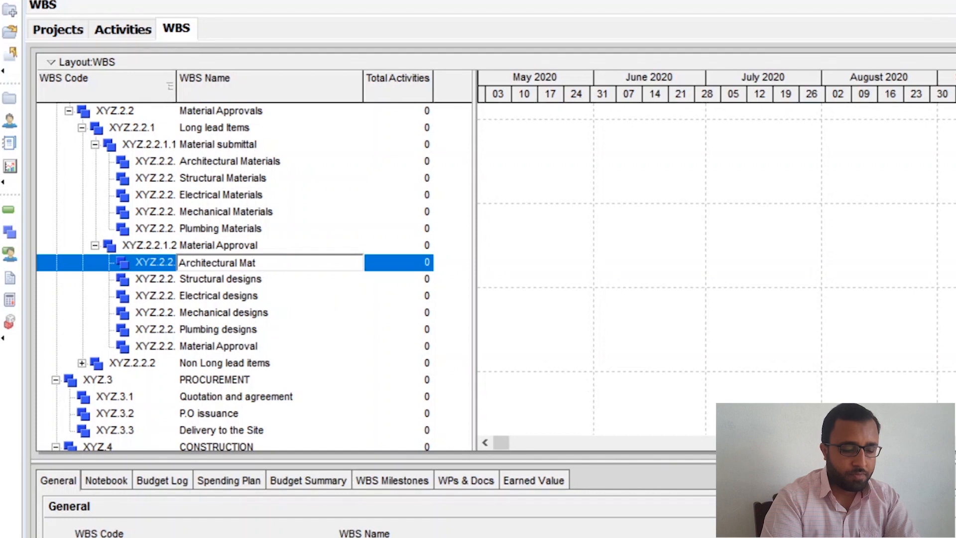
type("erials")
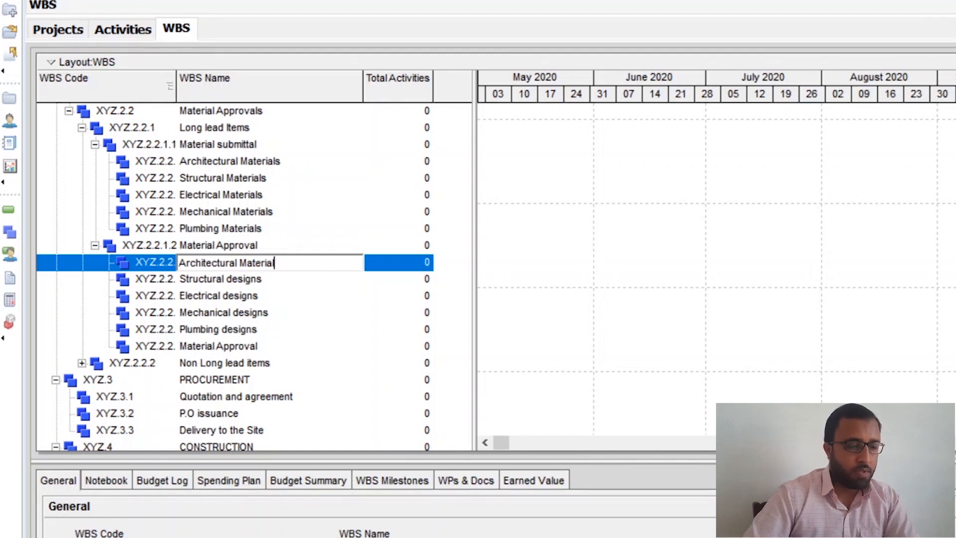
- Rename the Structural designs element under Material Approval as "Structural Materials"
left_click(248, 280)
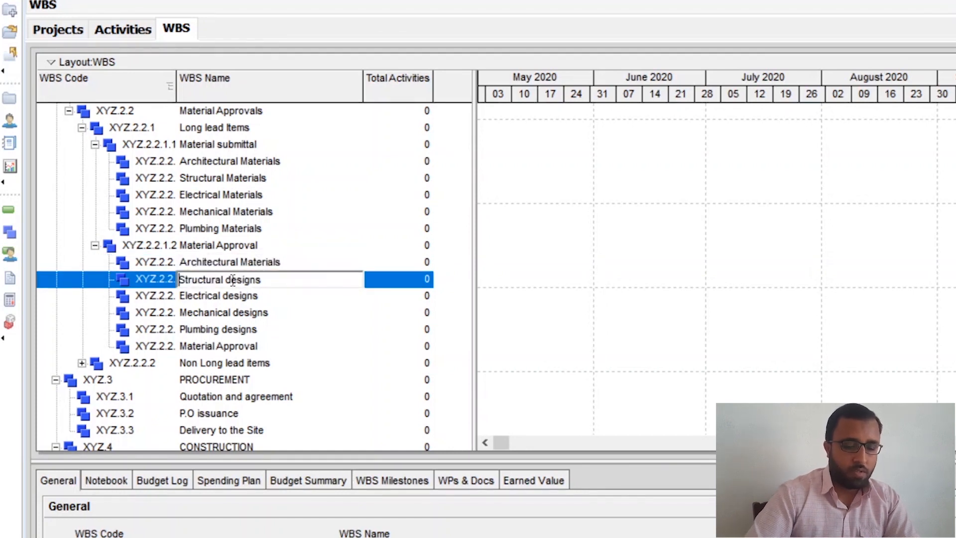
double_click(312, 282)
type("d")
key("BackSpace")
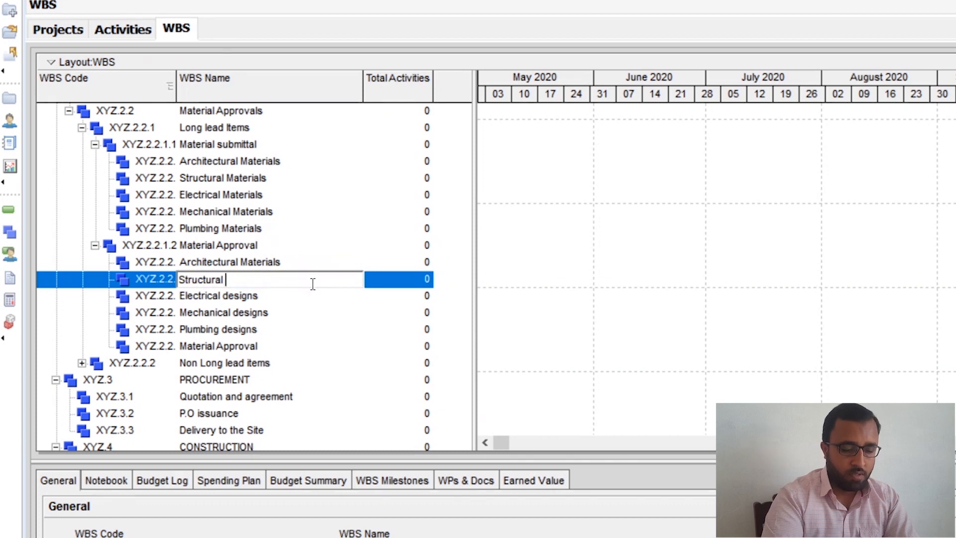
type("Mater")
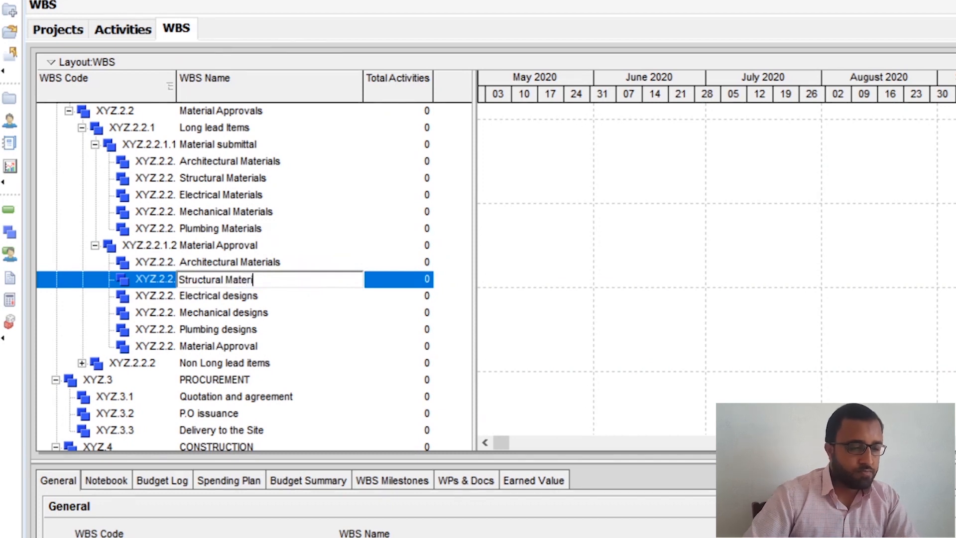
type("ials")
- Rename the Electrical designs element under Material Approval as "Electrical Materials"
double_click(247, 297)
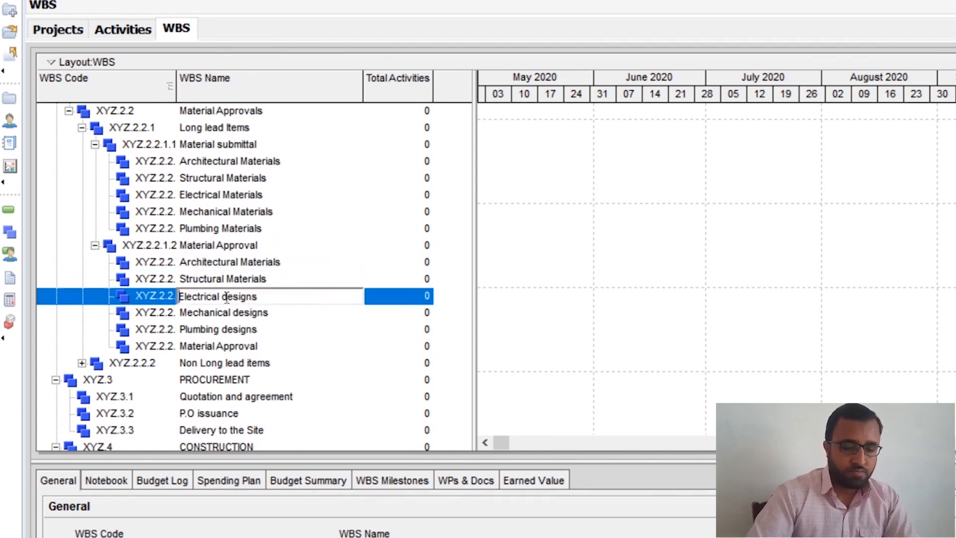
left_click_drag(223, 298, 305, 298)
key("BackSpace")
type("M")
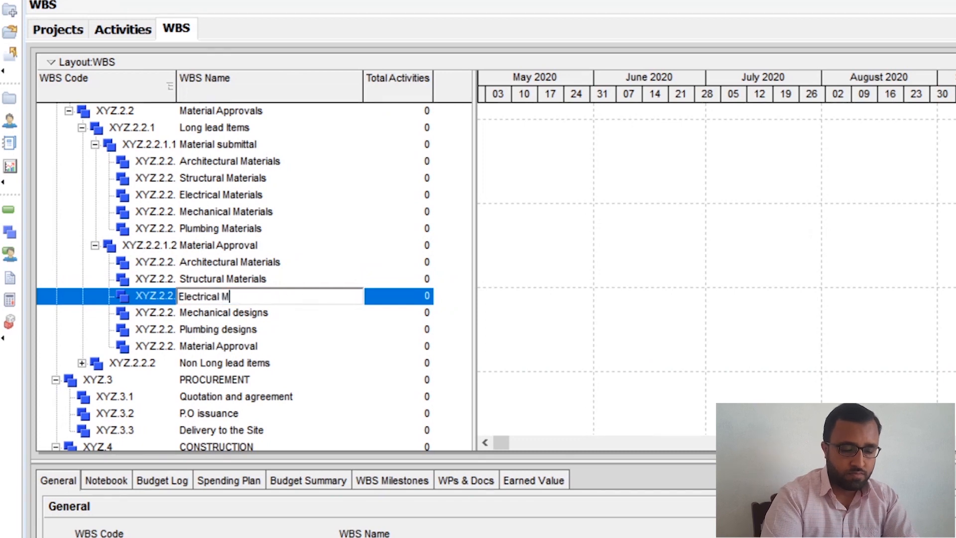
type("aterials")
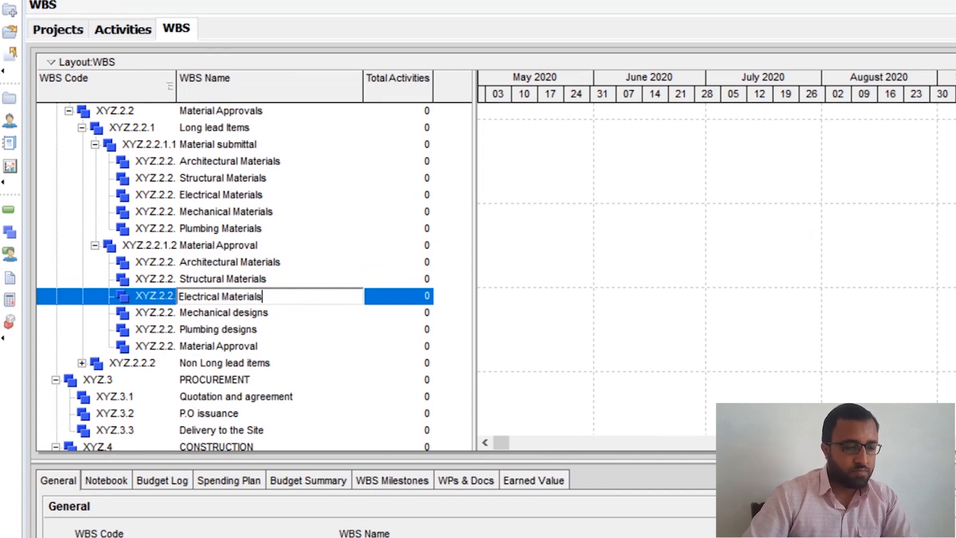
- Rename the Mechanical designs element under Material Approval as "Mechanical Materials"
double_click(286, 313)
left_click_drag(232, 313, 295, 313)
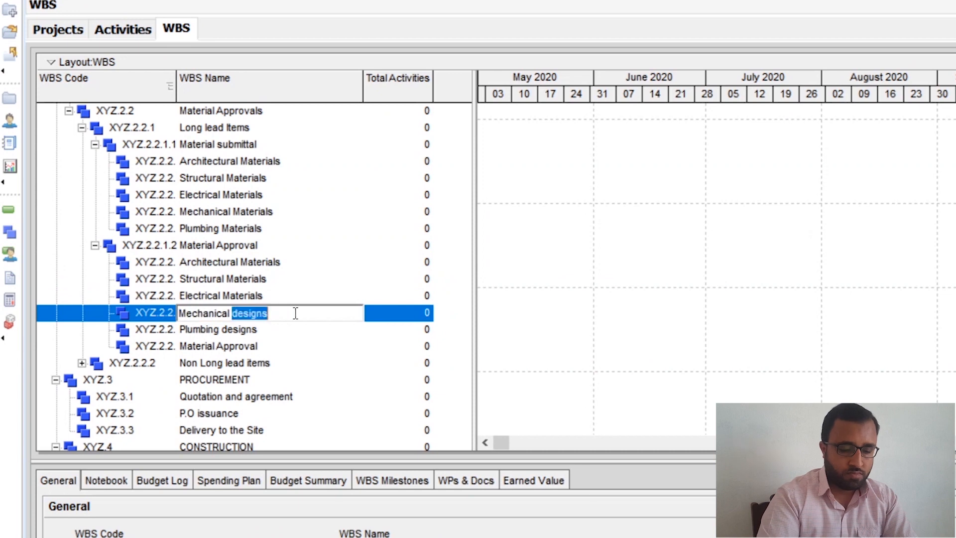
key("BackSpace")
type("Mate")
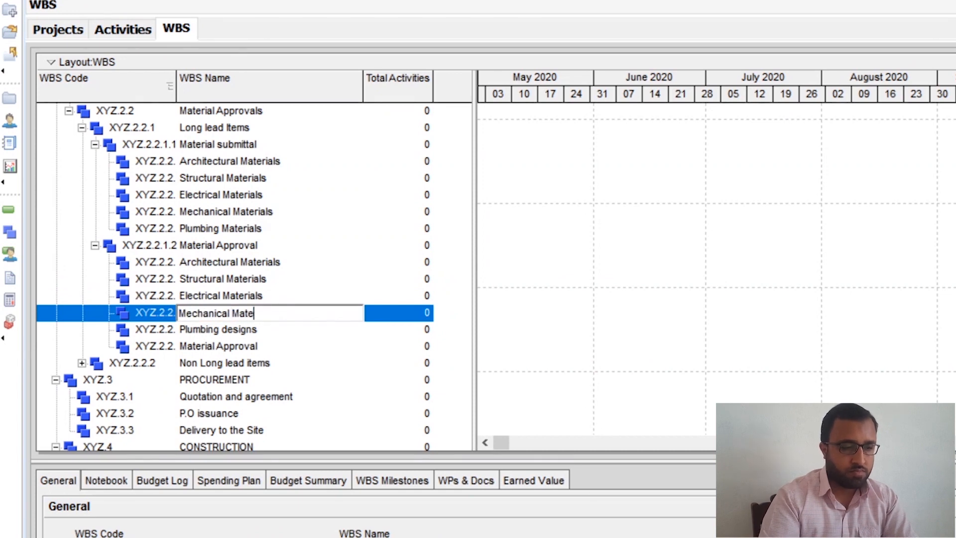
type("ria")
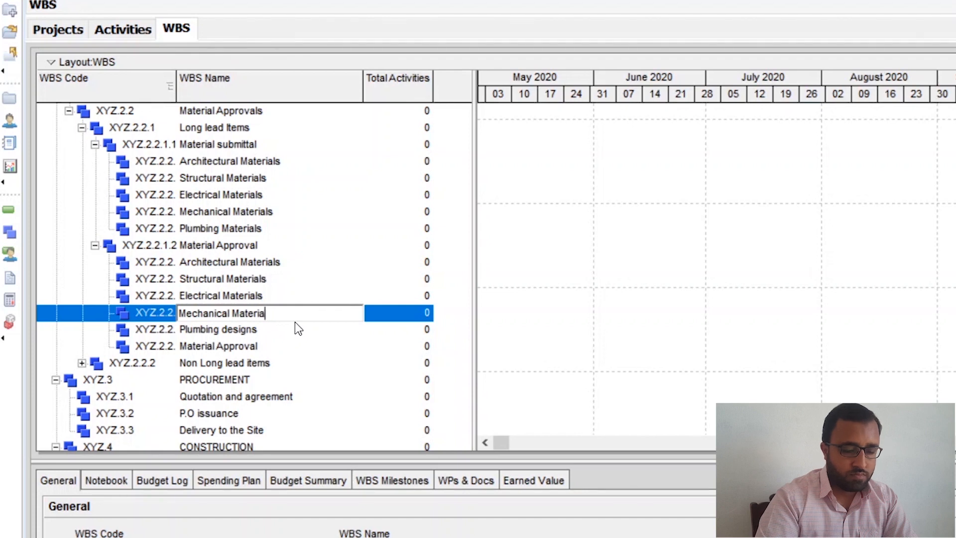
type("lsls")
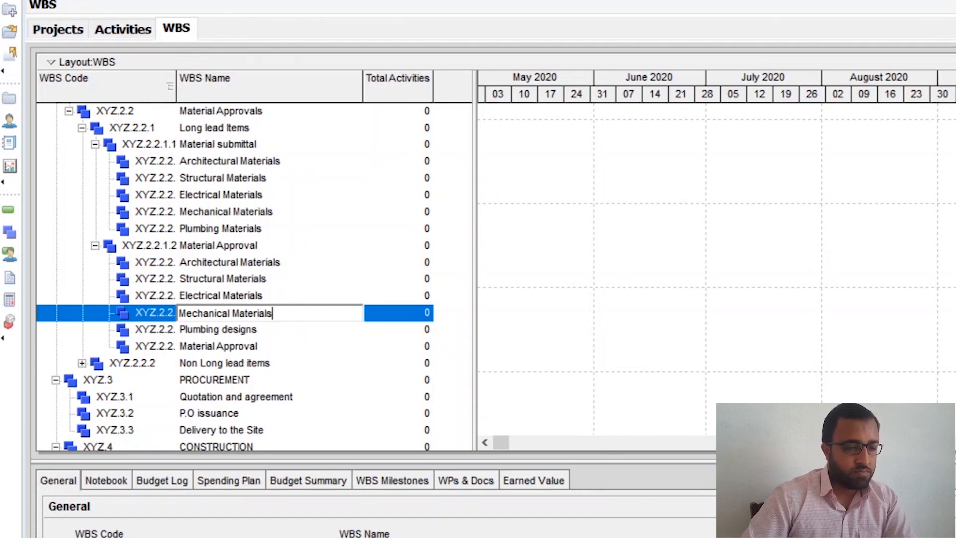
- Rename the Plumbing designs element under Material Approval as "Plumbing Materials"
left_click(305, 329)
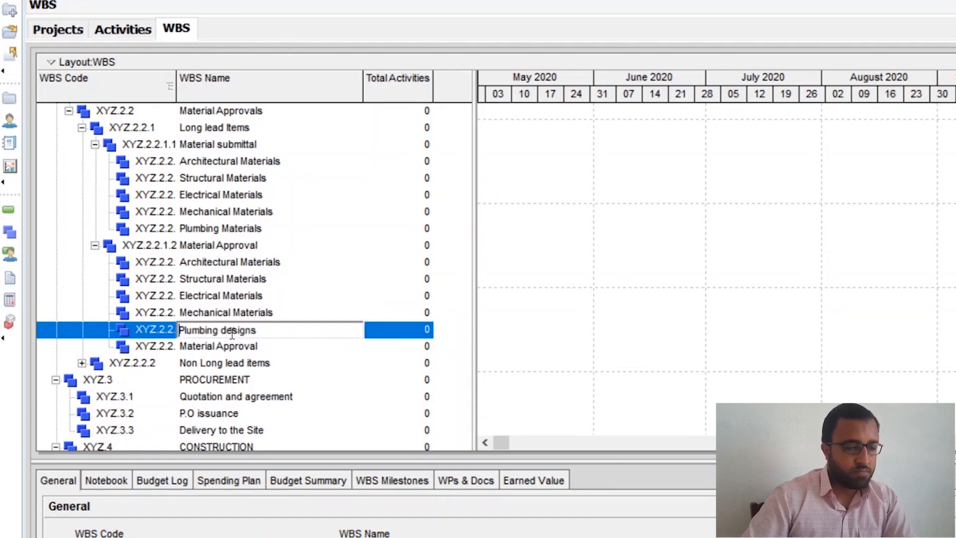
double_click(305, 331)
key("BackSpace")
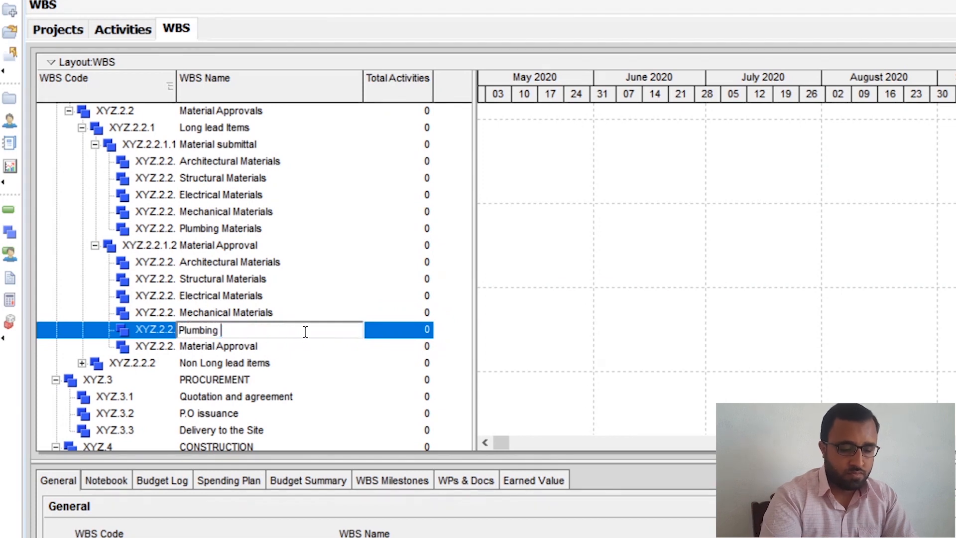
type("Materials")
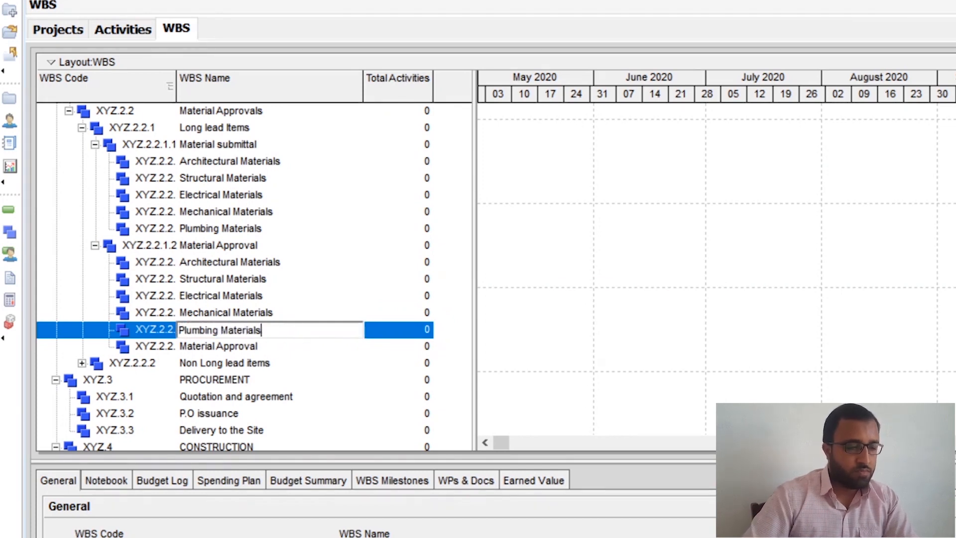
- Delete the redundant Material Approval element nested under Material Approval in the Long lead items branch
left_click(234, 347)
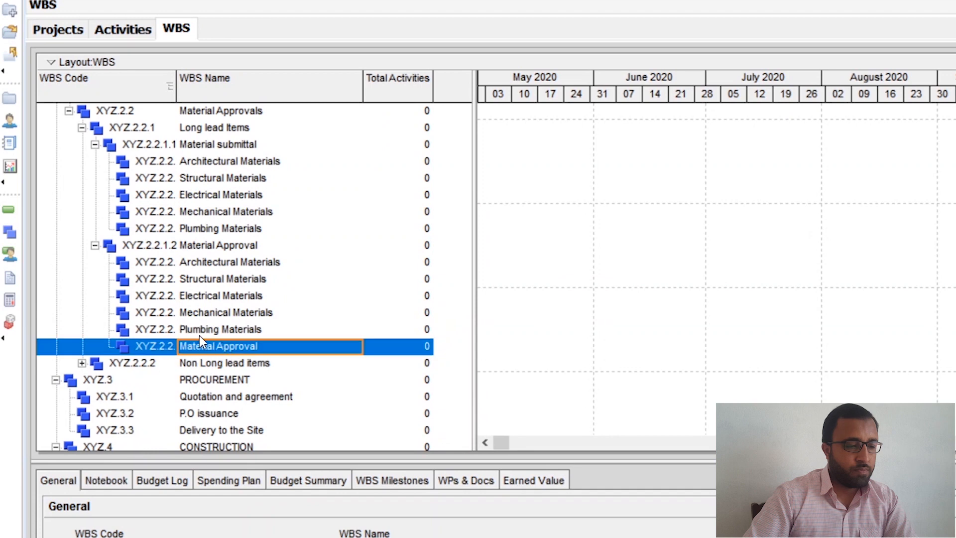
right_click(228, 352)
left_click(269, 493)
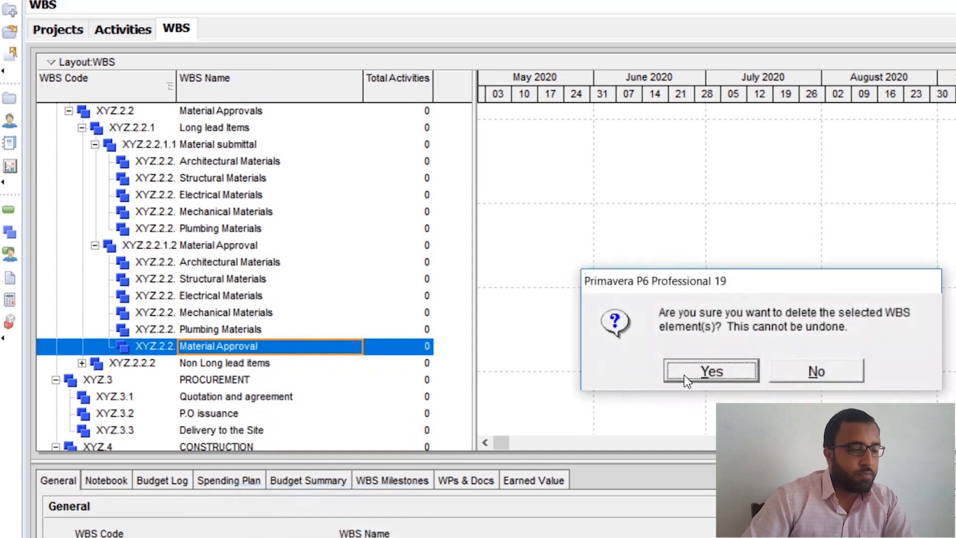
left_click(687, 373)
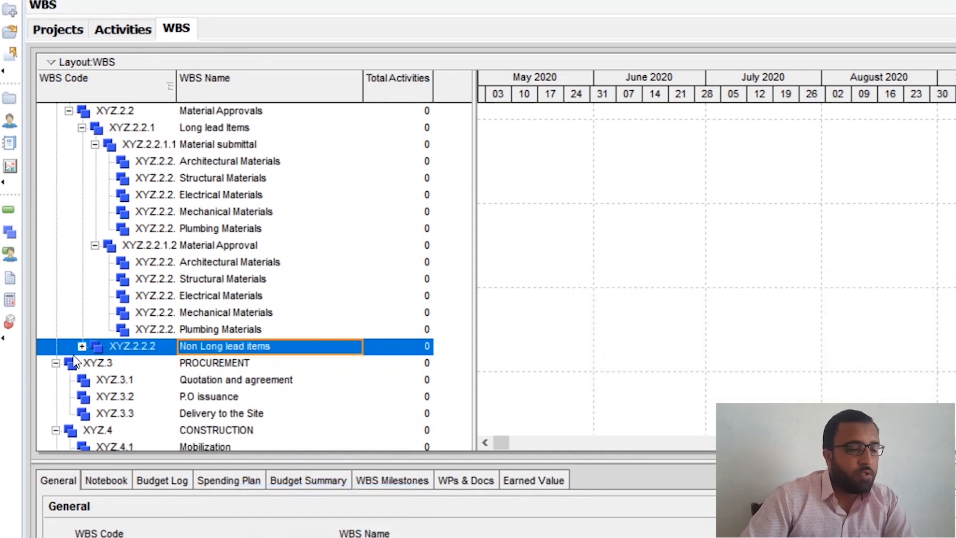
- Expand Non Long lead items and its Material submittal, and rename the Architectural designs element there as "Architectural Material"
left_click(82, 347)
left_click(94, 363)
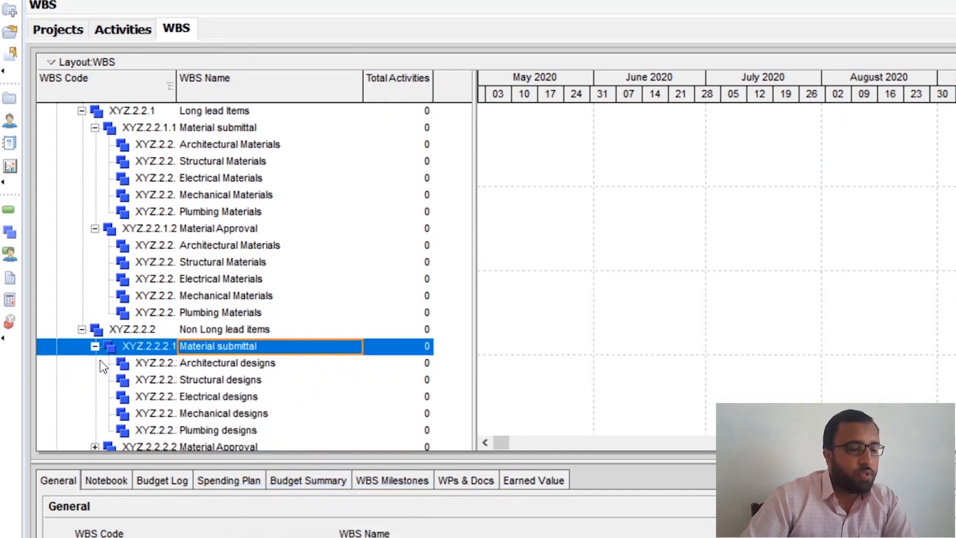
scroll(219, 348, "down", 2)
left_click(250, 284)
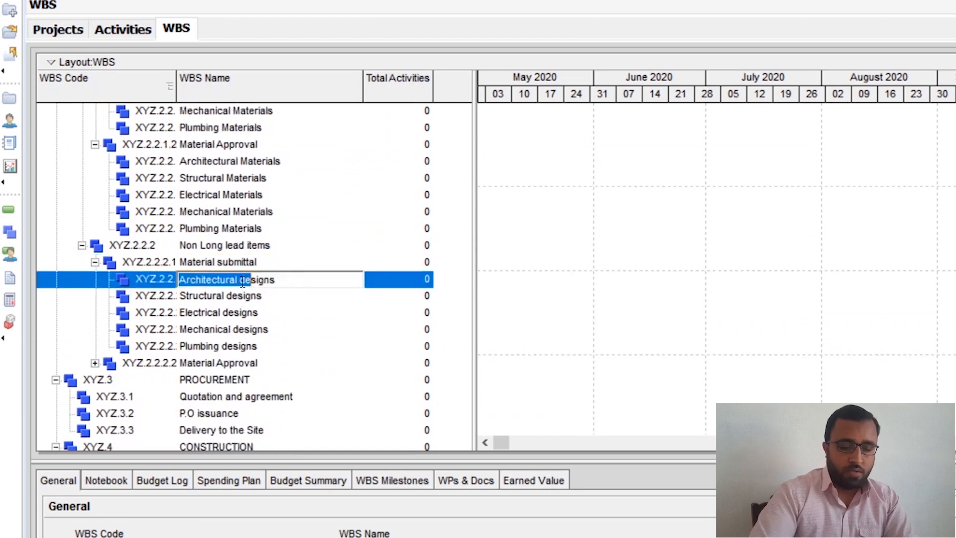
double_click(252, 284)
key("BackSpace")
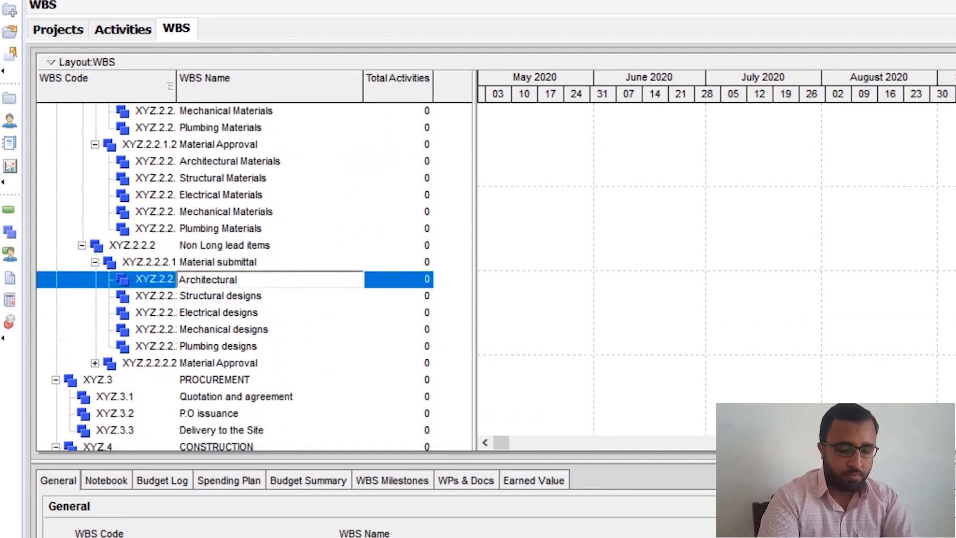
type("Materia")
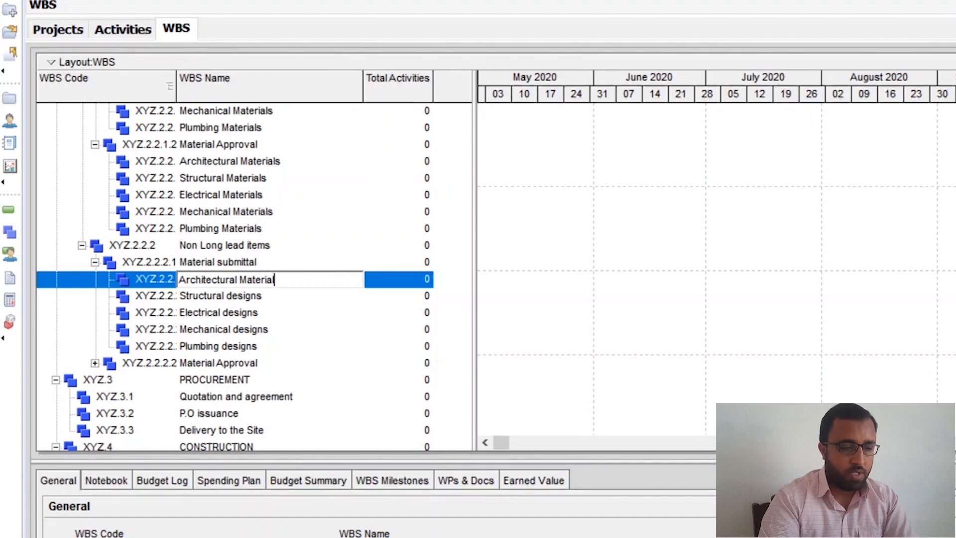
type("l")
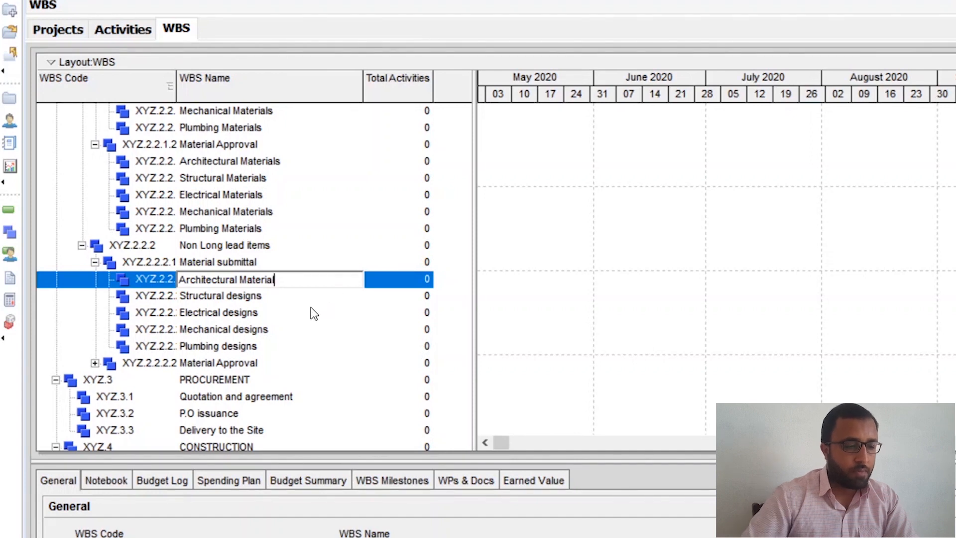
- Rename the Structural designs element under the Non Long lead items' Material submittal as "Structural Material"
left_click(248, 298)
double_click(230, 297)
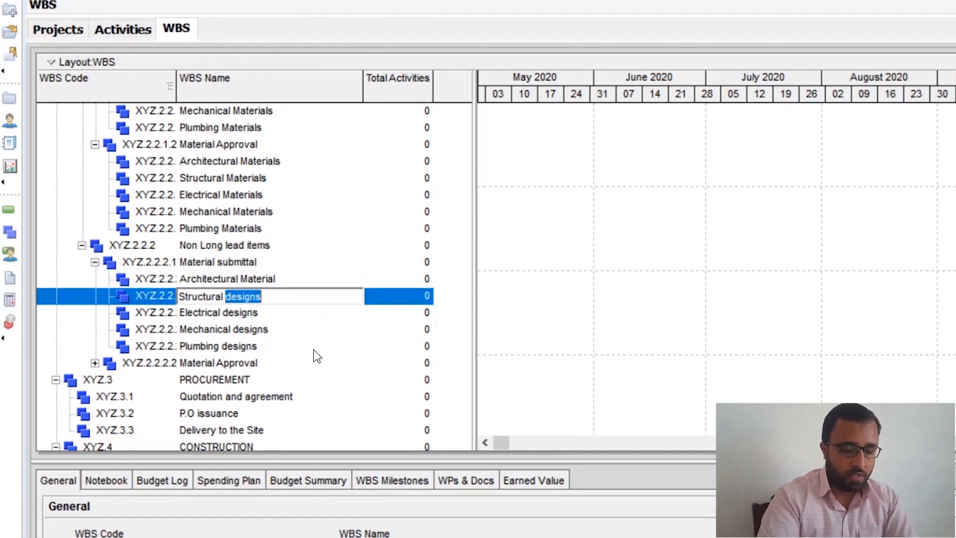
key("BackSpace")
type("Material")
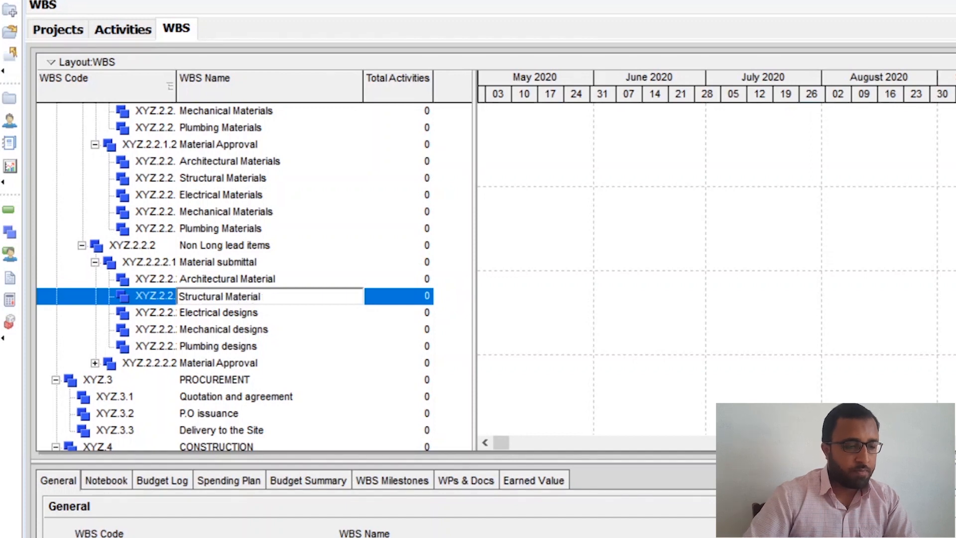
- Rename the Electrical designs element under the Non Long lead items' Material submittal as "Electrical Material"
left_click(246, 313)
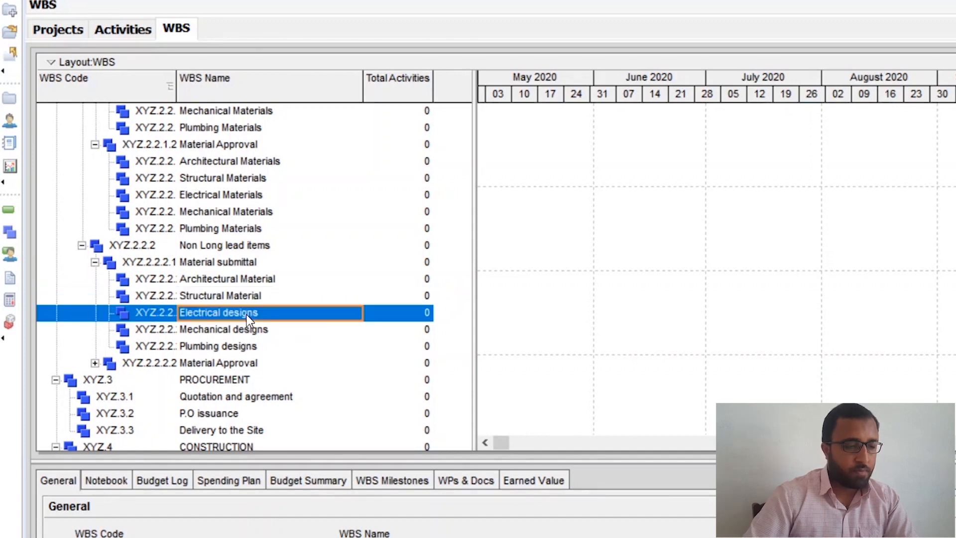
left_click_drag(222, 313, 305, 314)
key("BackSpace")
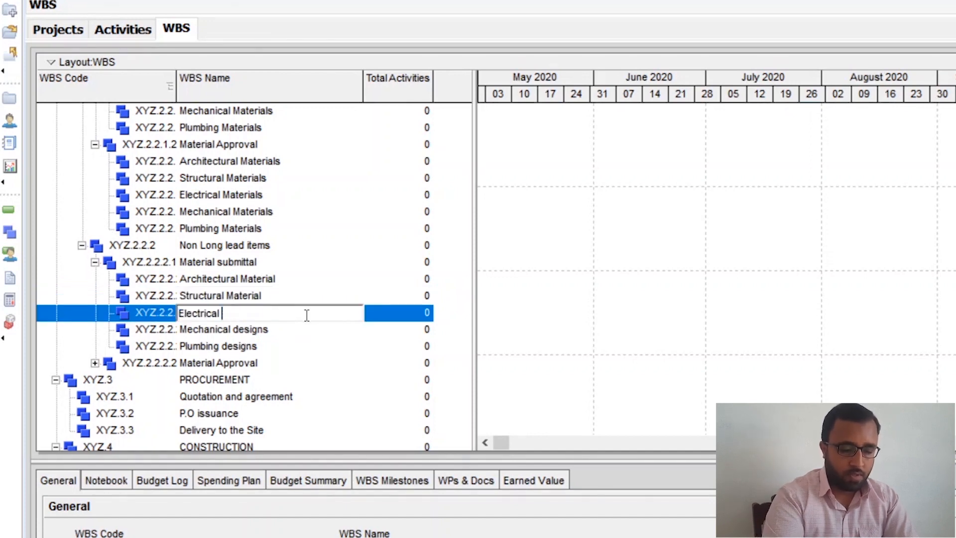
type("Material")
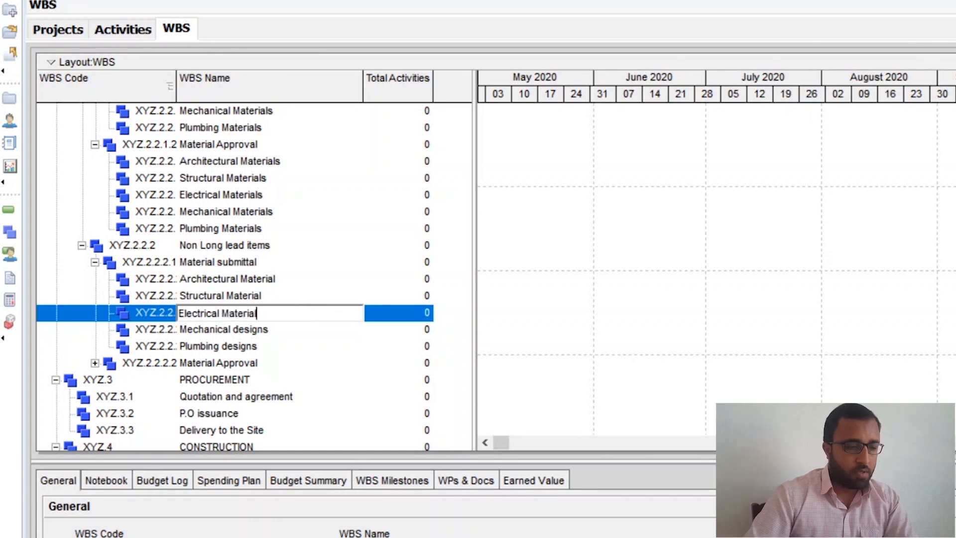
- Rename the Mechanical designs element under the Non Long lead items' Material submittal as "Mechanical Material"
left_click(259, 330)
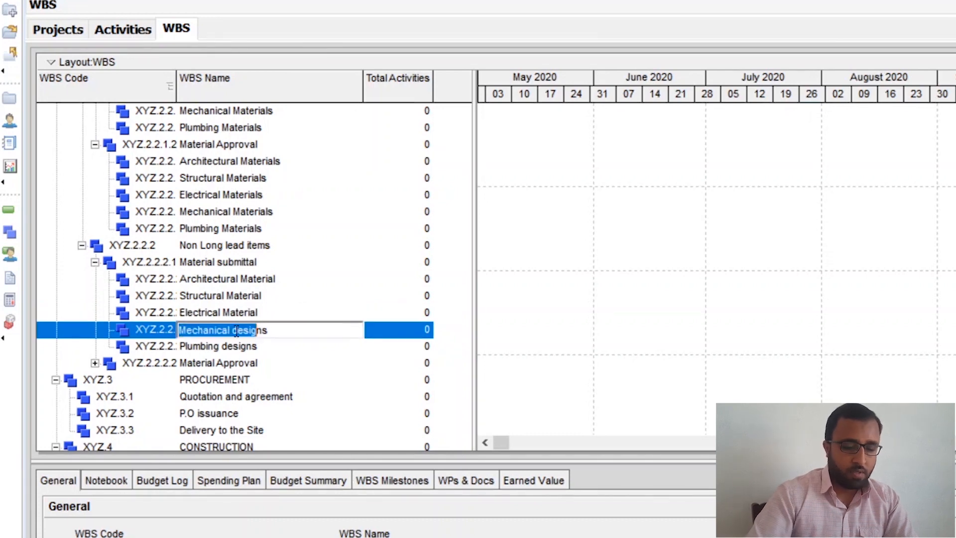
left_click_drag(232, 330, 291, 331)
key("BackSpace")
type("M")
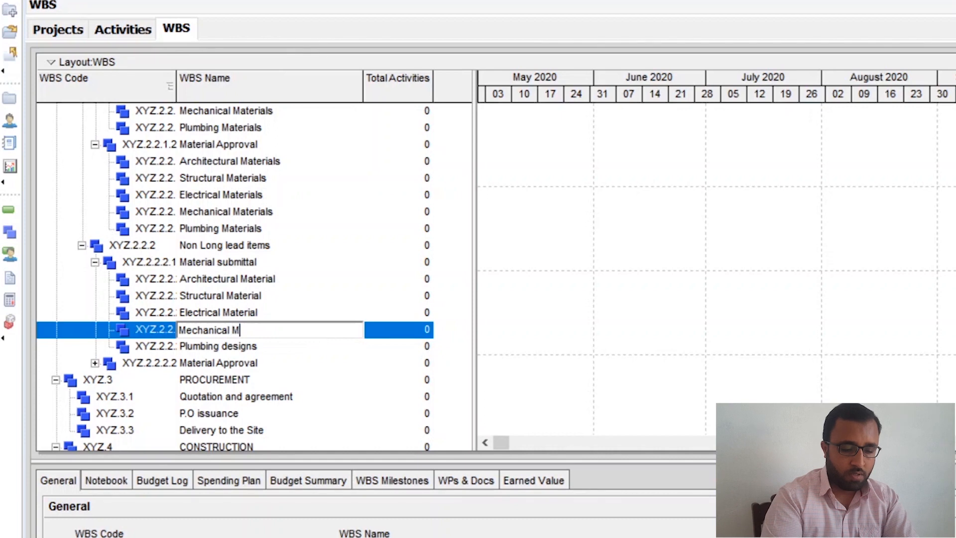
type("aterial")
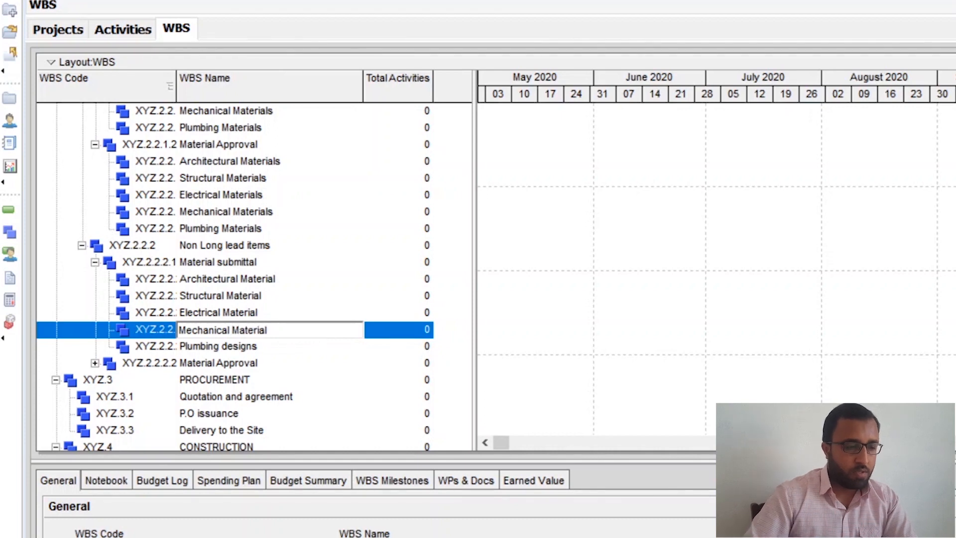
- Rename the Plumbing designs element under the Non Long lead items' Material submittal as "Plumbing Material"
left_click(239, 346)
left_click_drag(222, 347, 292, 348)
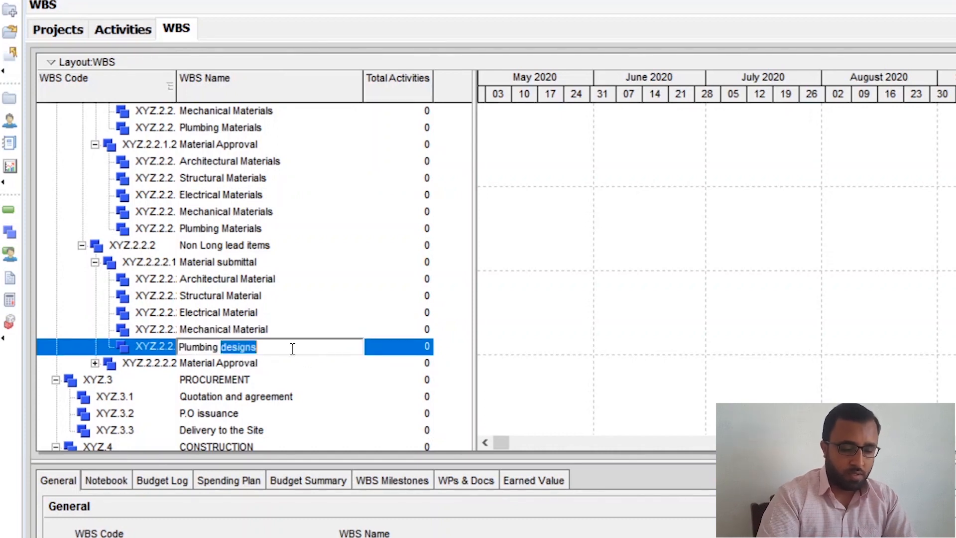
key("BackSpace")
type("Material")
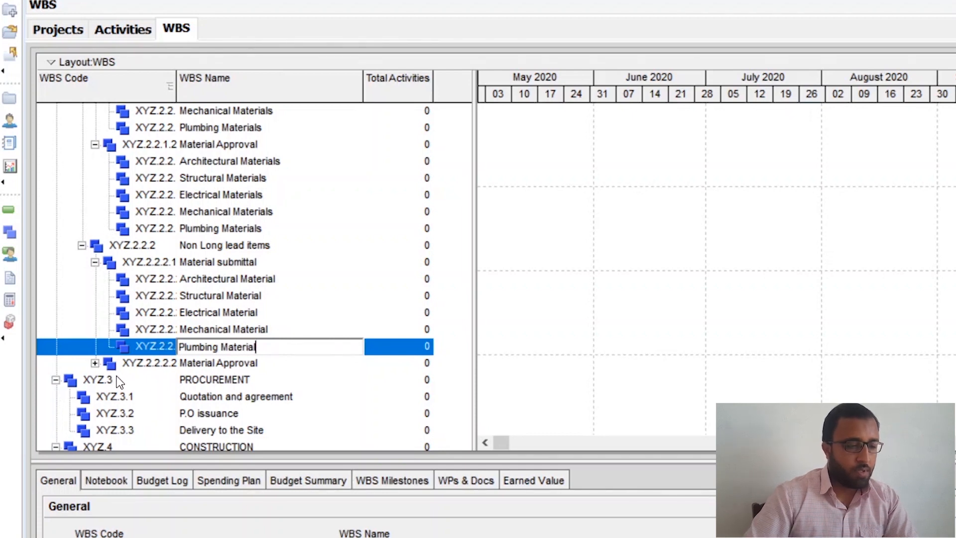
- Expand the Non Long lead items' Material Approval and rename its Architectural designs element as "Architectural Material"
left_click(94, 362)
scroll(228, 351, "down", 2)
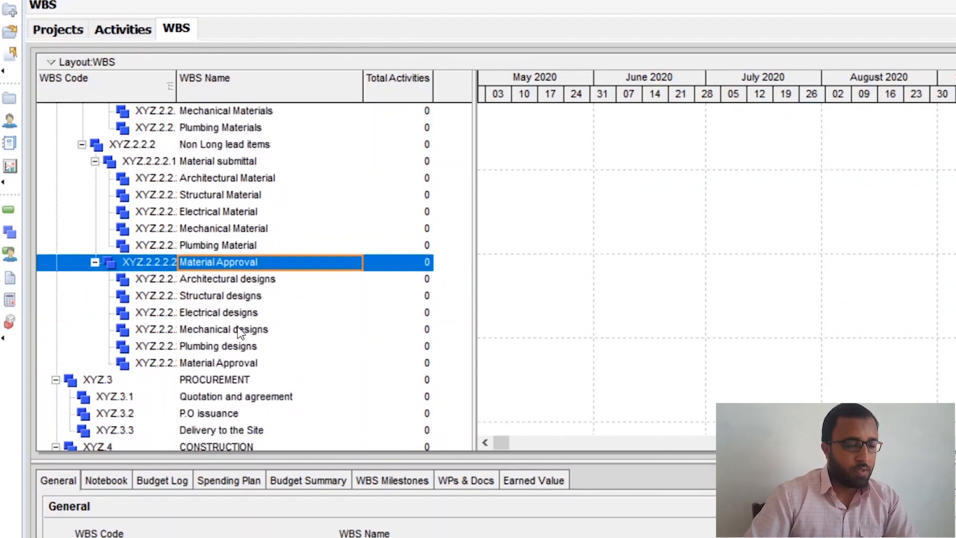
left_click(246, 279)
left_click_drag(240, 280, 324, 280)
key("BackSpace")
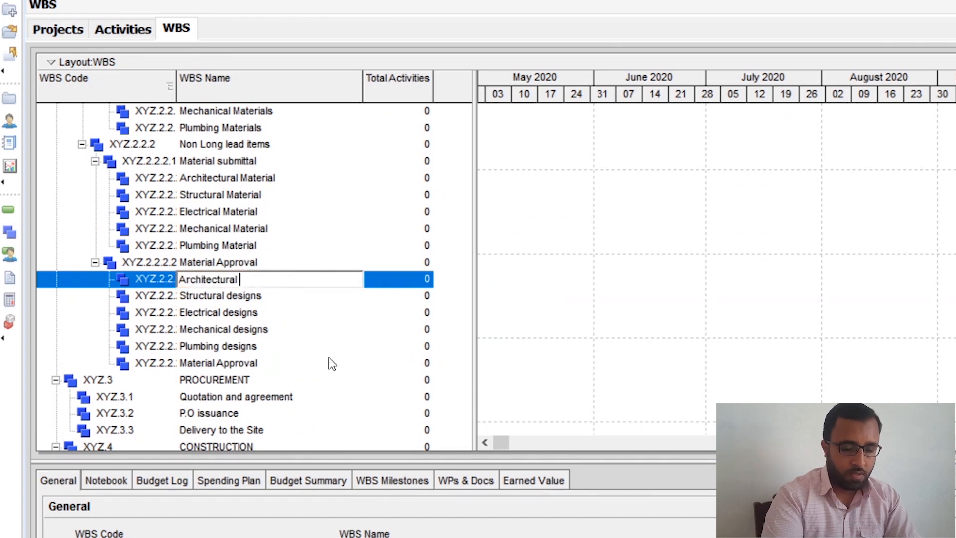
type("Matwria")
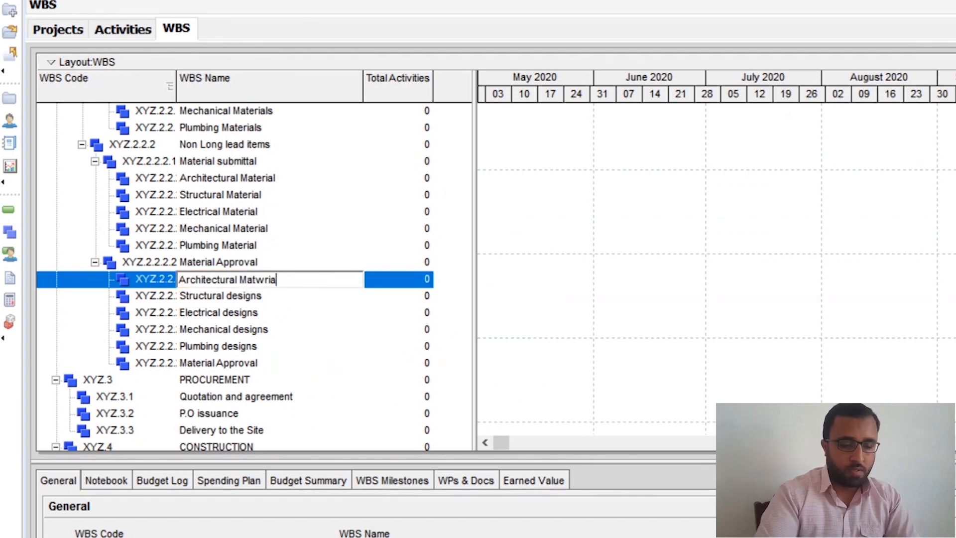
key("BackSpace")
key("BackSpace")
key("BackSpace")
key("BackSpace")
key("BackSpace")
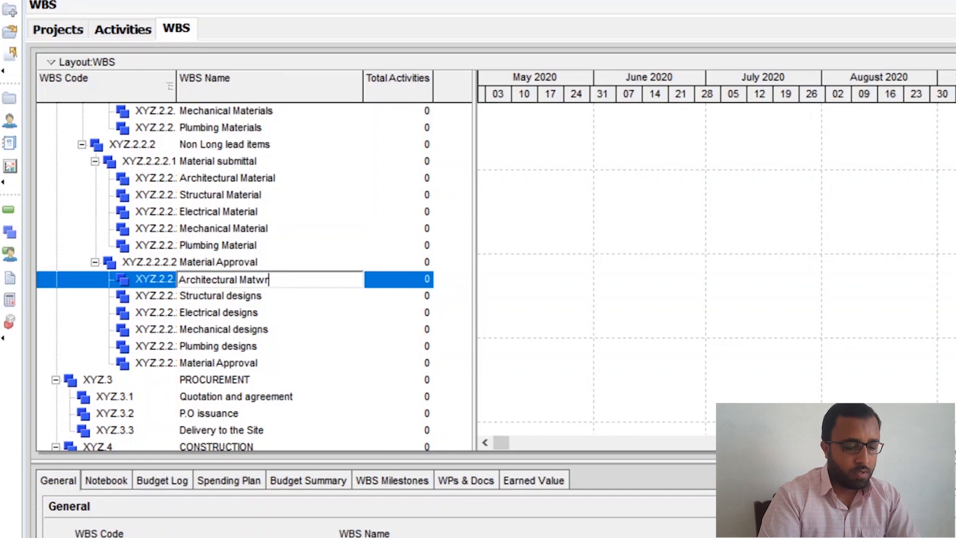
type("er")
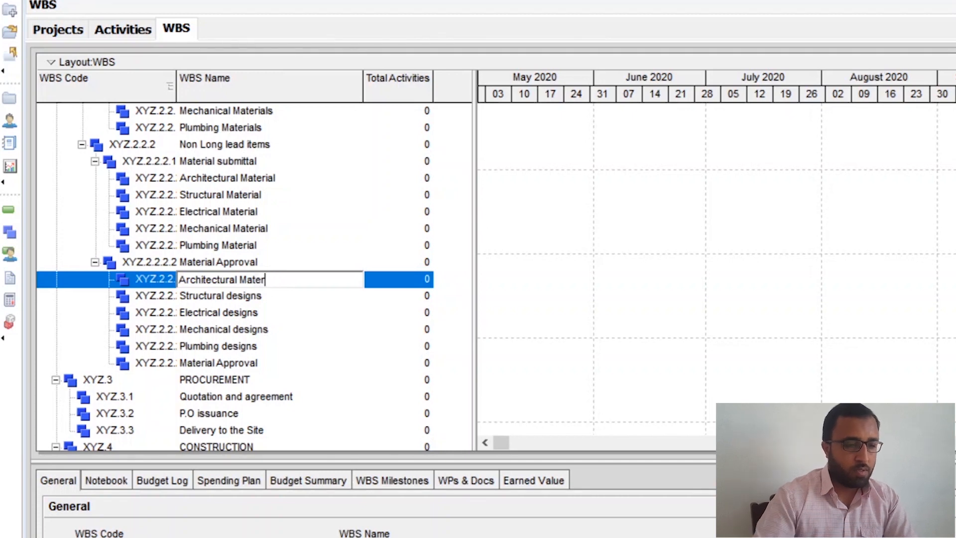
type("ial")
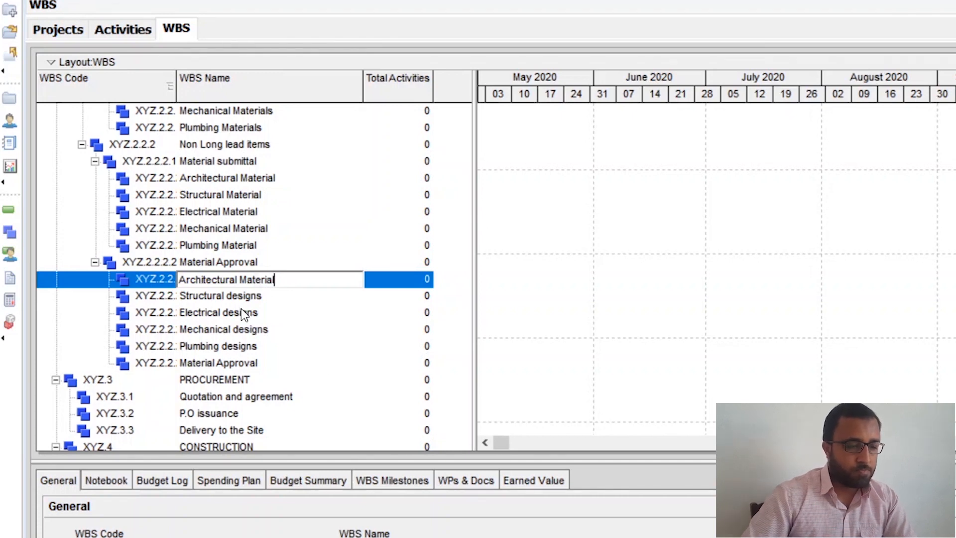
- Rename the Structural designs element under the Non Long lead items' Material Approval as "Structural Material"
left_click(244, 296)
left_click_drag(230, 296, 311, 301)
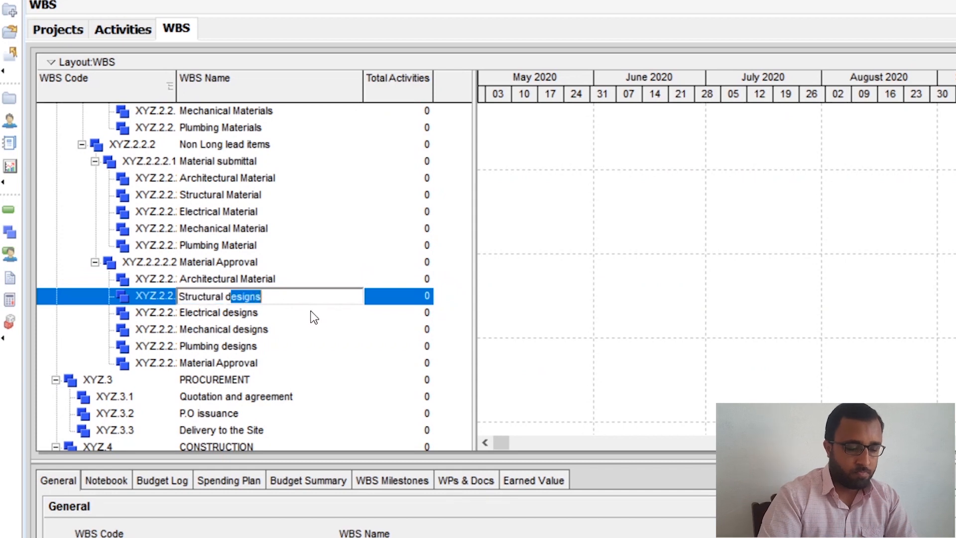
key("BackSpace")
key("BackSpace")
type("Material")
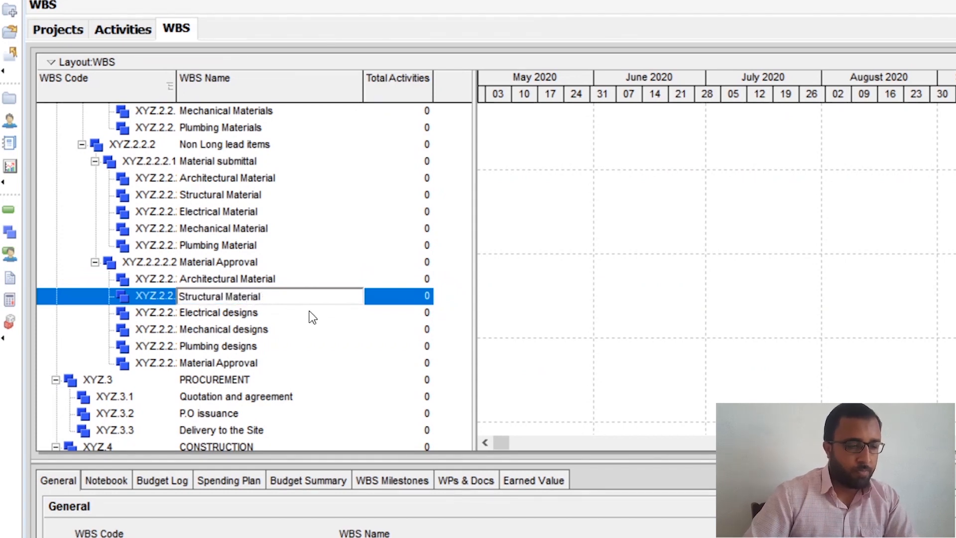
- Rename the Electrical designs element under the Non Long lead items' Material Approval as "Electrical Material"
left_click(245, 313)
left_click_drag(224, 313, 319, 320)
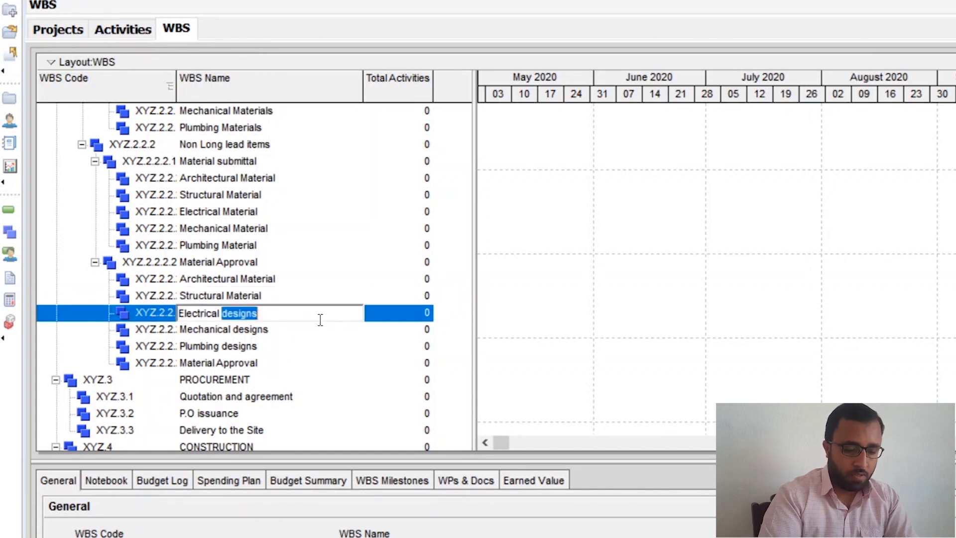
key("BackSpace")
type("Mate")
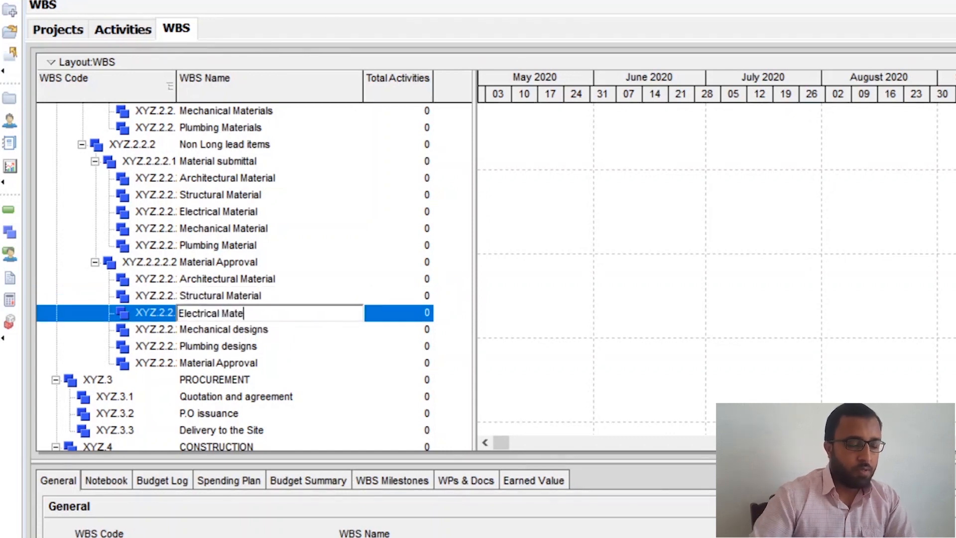
type("rial")
- Rename the Mechanical designs element under the Non Long lead items' Material Approval as "Mechanical Material"
left_click(259, 328)
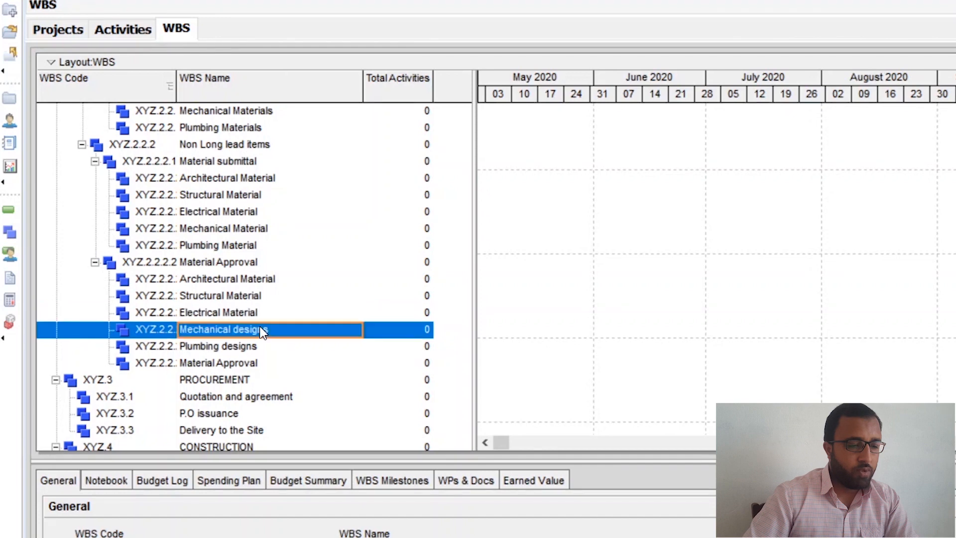
left_click_drag(232, 330, 323, 339)
key("BackSpace")
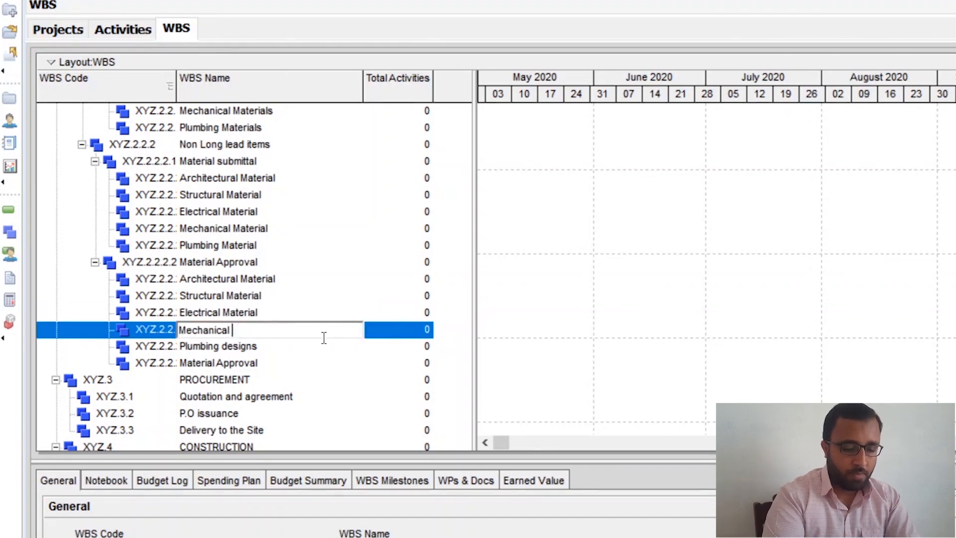
type("Material")
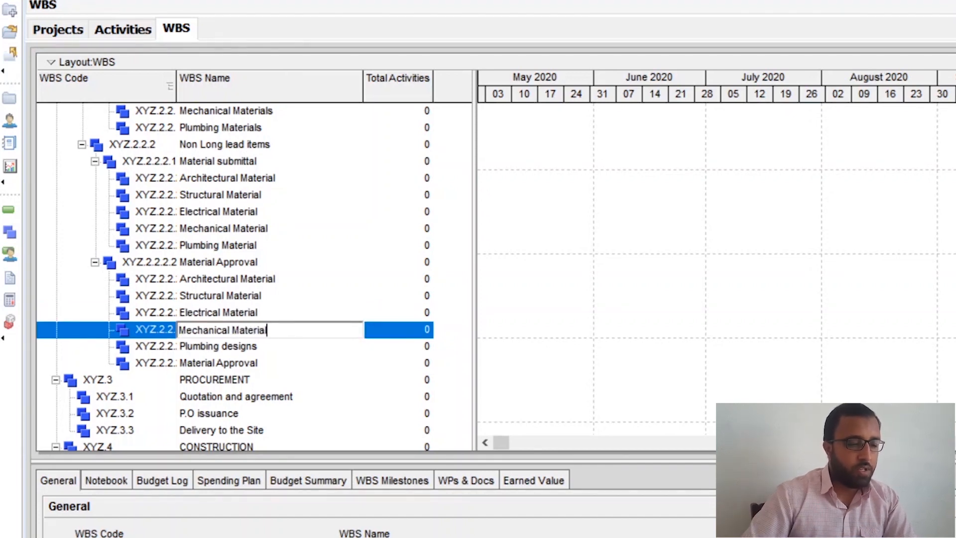
- Rename the Plumbing designs element under the Non Long lead items' Material Approval as "Plumbing Material"
left_click(264, 347)
left_click_drag(224, 347, 314, 363)
key("BackSpace")
key("BackSpace")
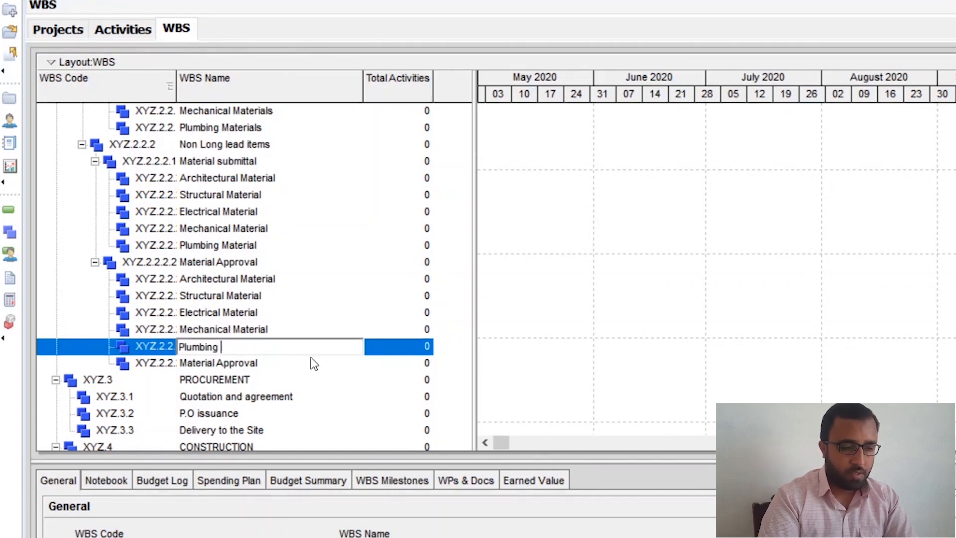
type("M")
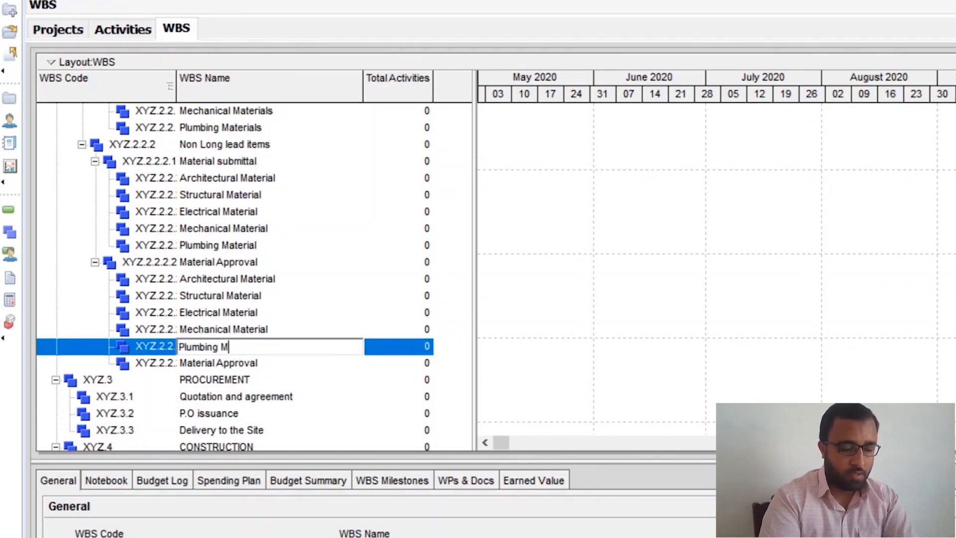
type("aterial")
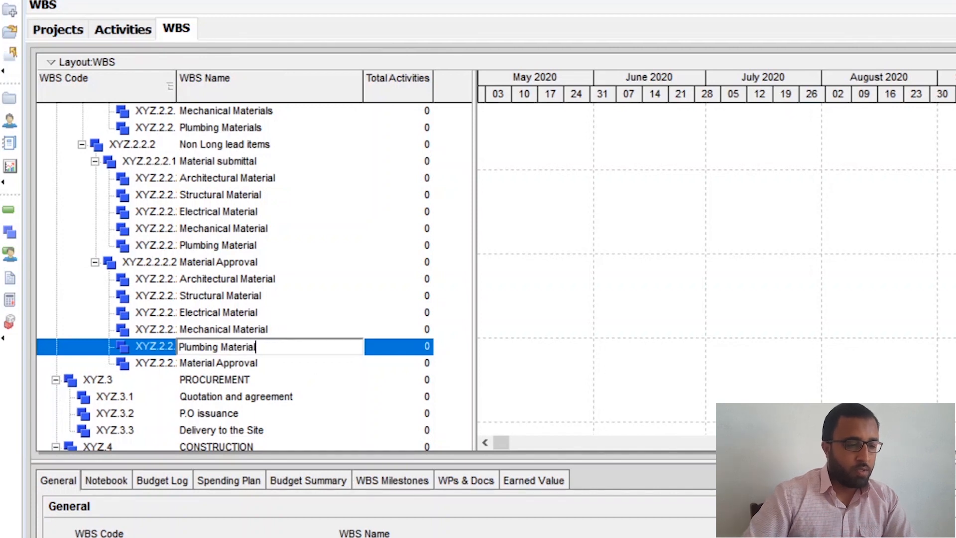
- Delete the redundant Material Approval element nested under the Non Long lead items' Material Approval and confirm the deletion
left_click(234, 363)
right_click(235, 362)
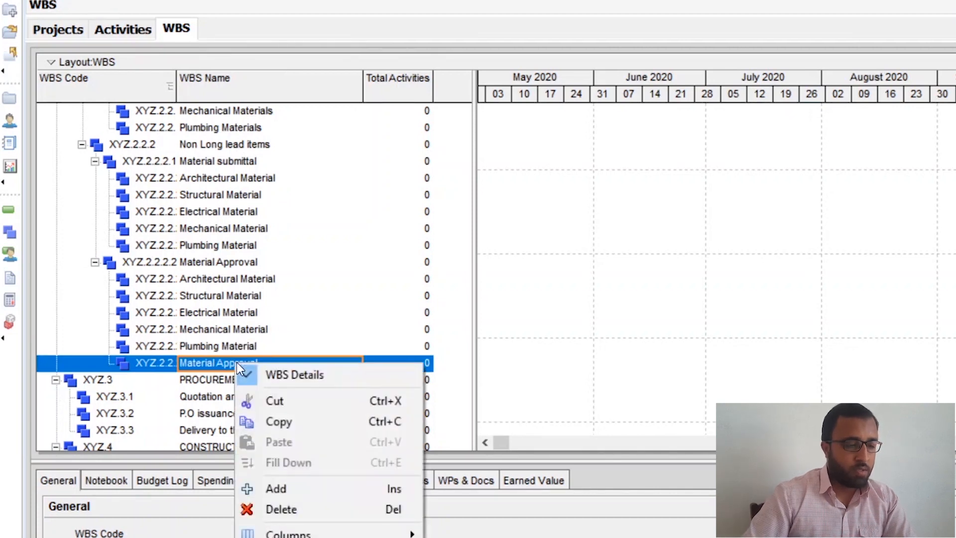
left_click(269, 508)
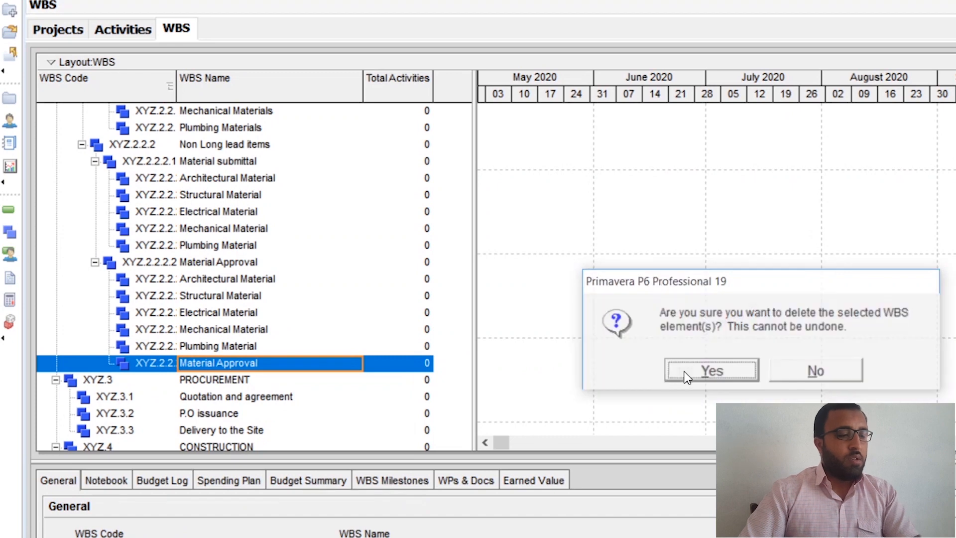
left_click(648, 371)
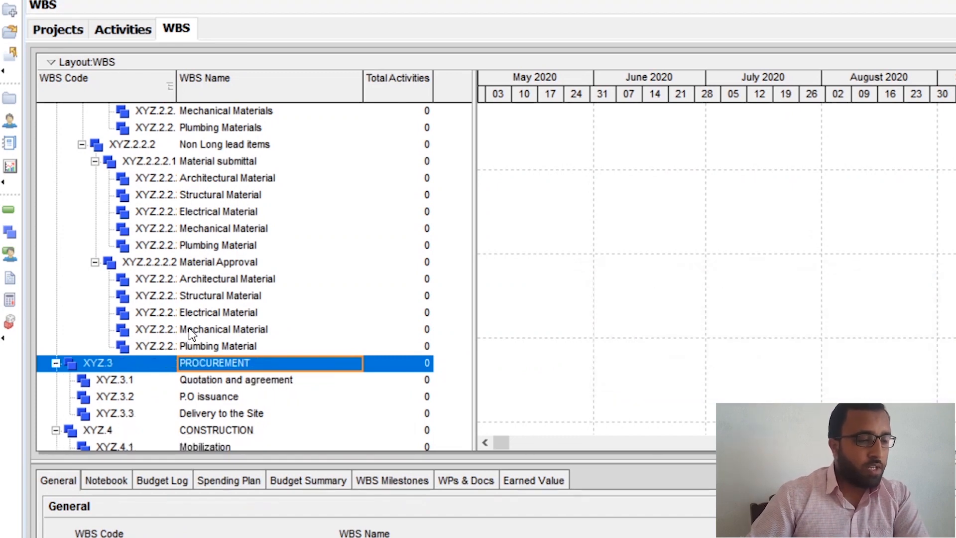
scroll(187, 332, "up", 1)
- Add an activity with the ID ENGMATARCSUB1000 under Architectural Materials in the Long lead Items' Material submittal
left_click(9, 209)
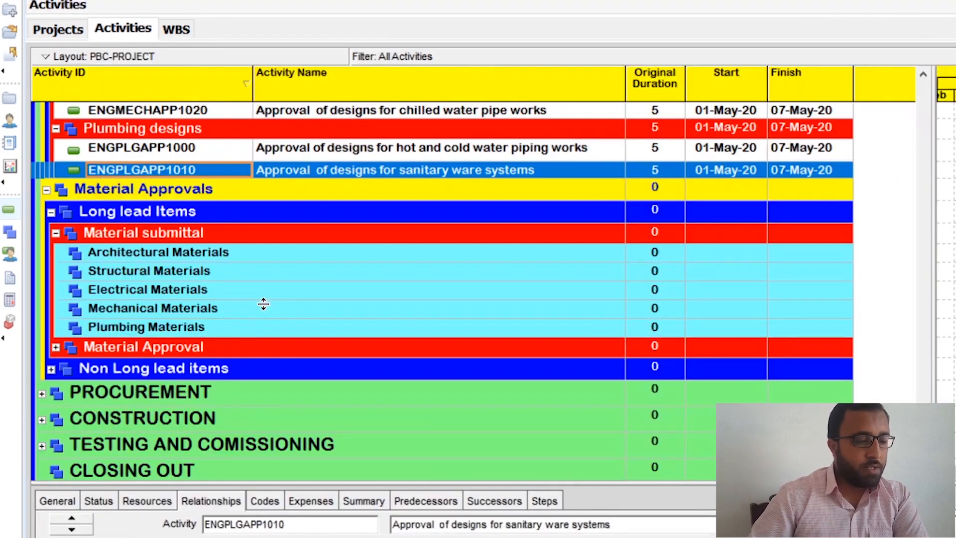
left_click(157, 258)
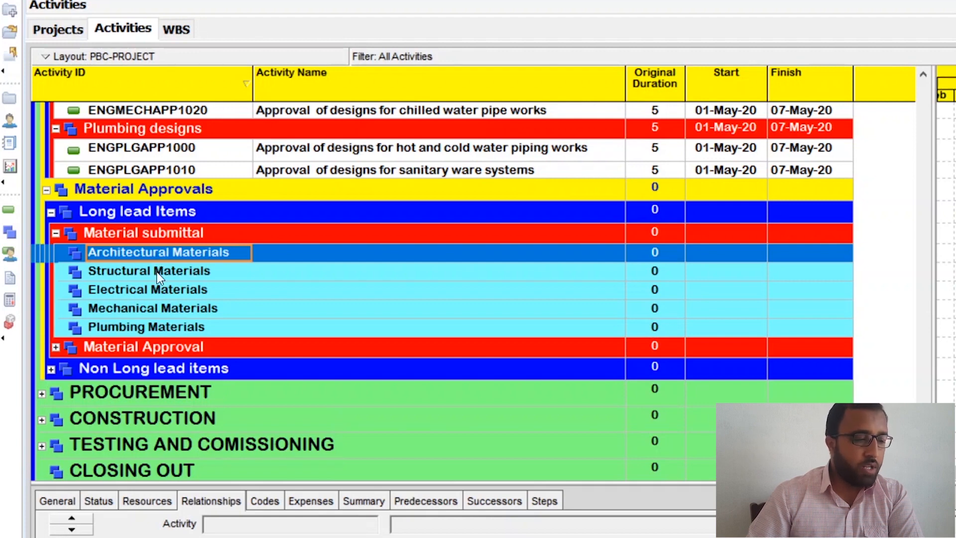
left_click(156, 272)
left_click(158, 256)
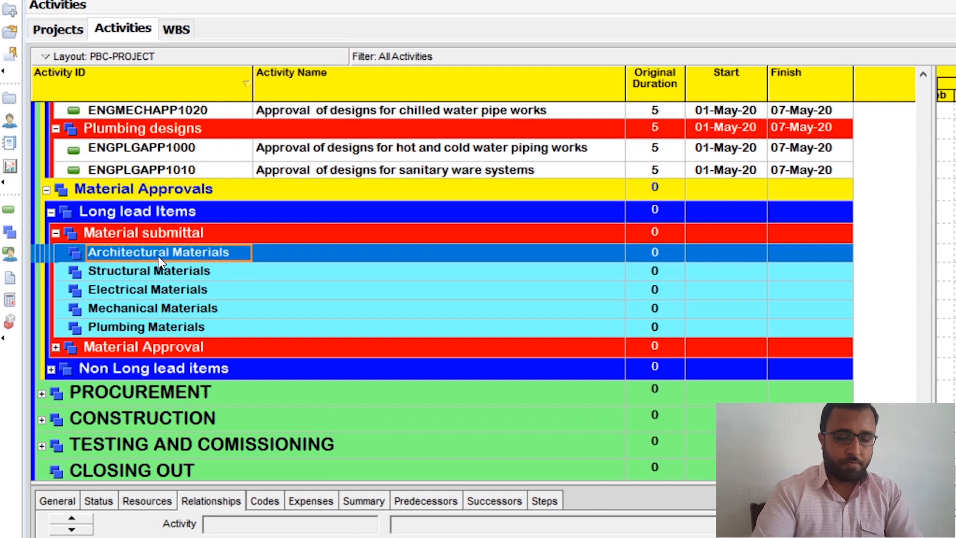
key("Insert")
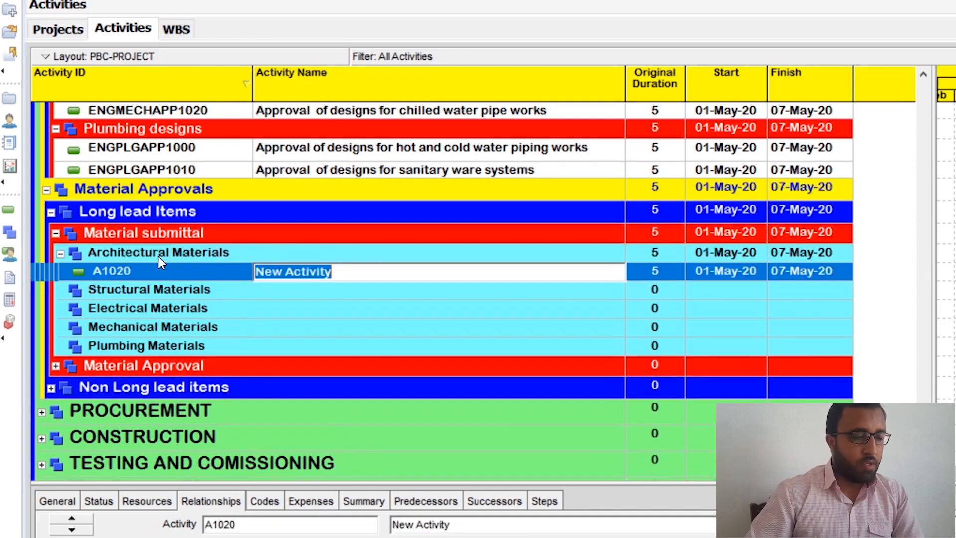
left_click(157, 267)
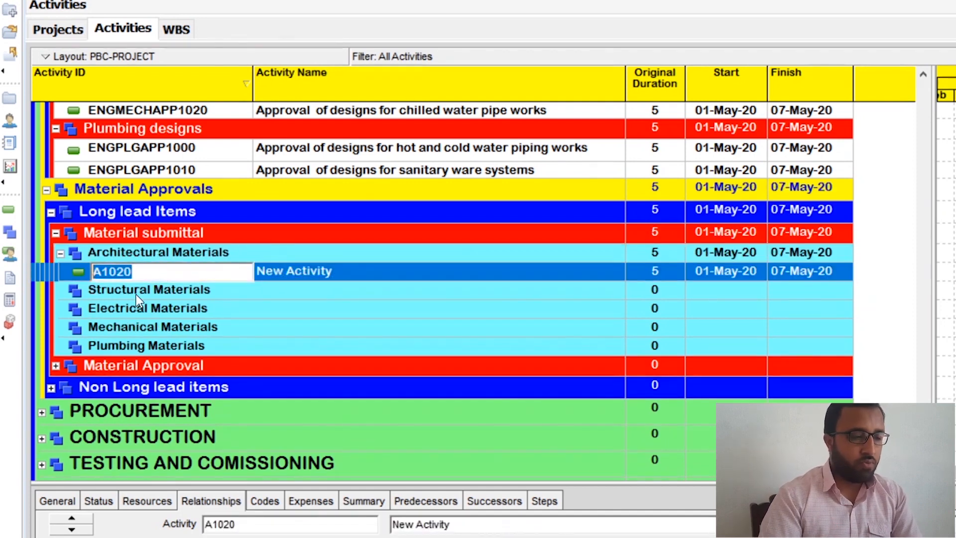
key("BackSpace")
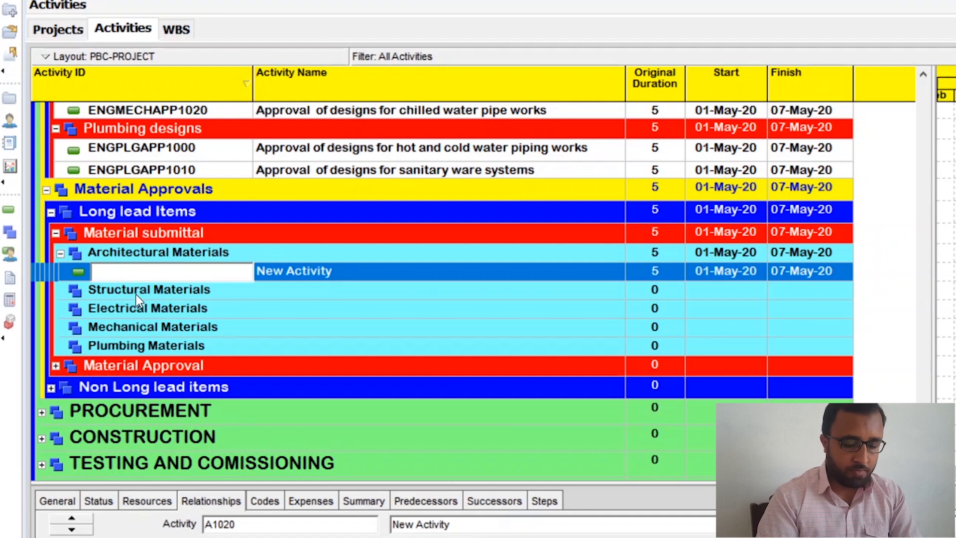
type("ENG")
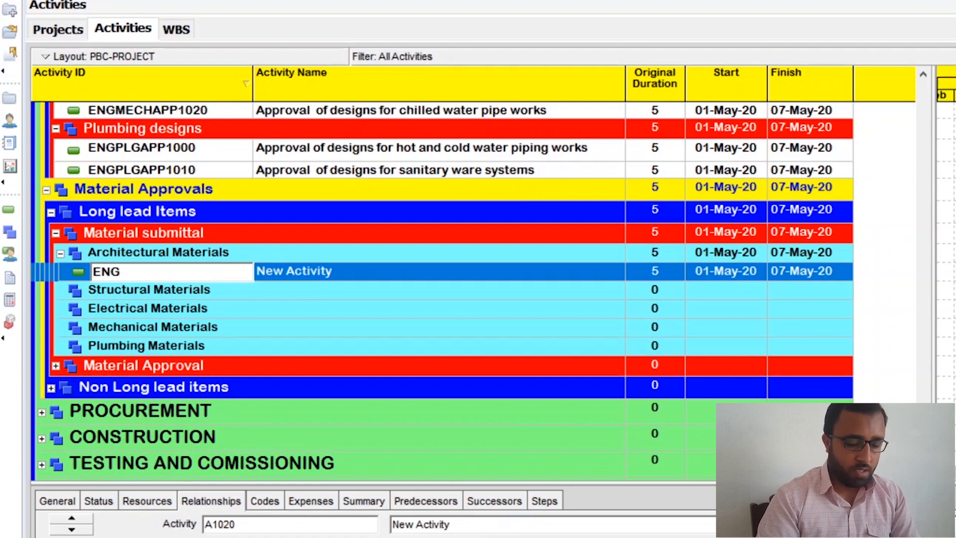
type("MAT")
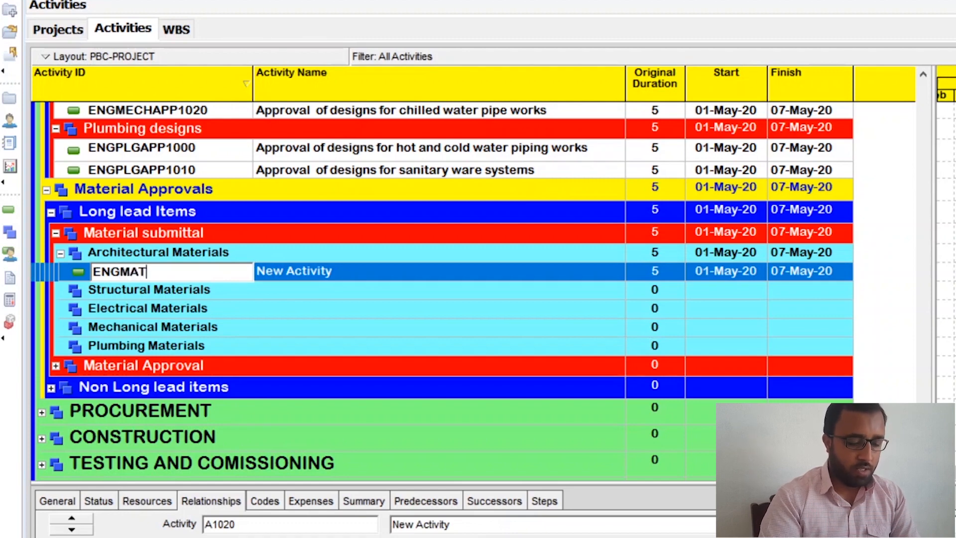
type("ARC")
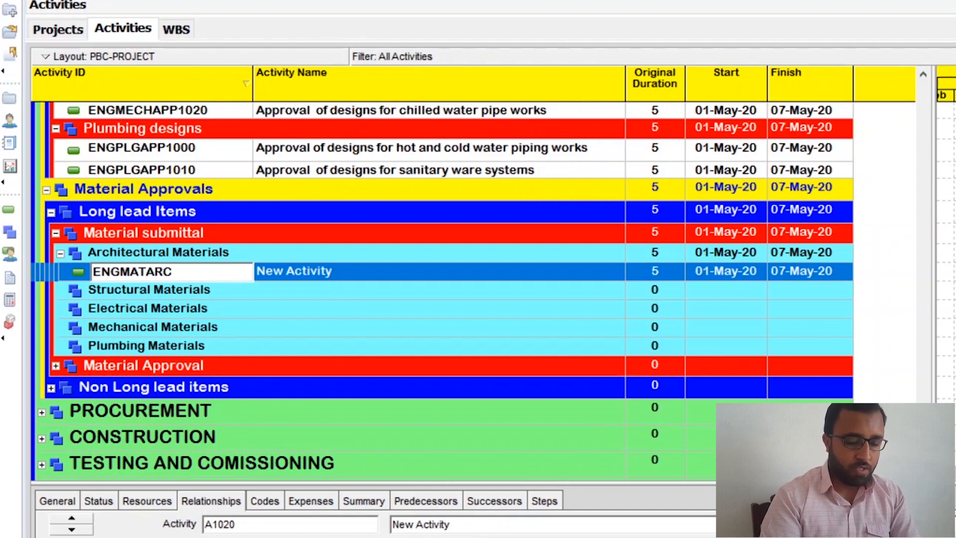
type("SUB100")
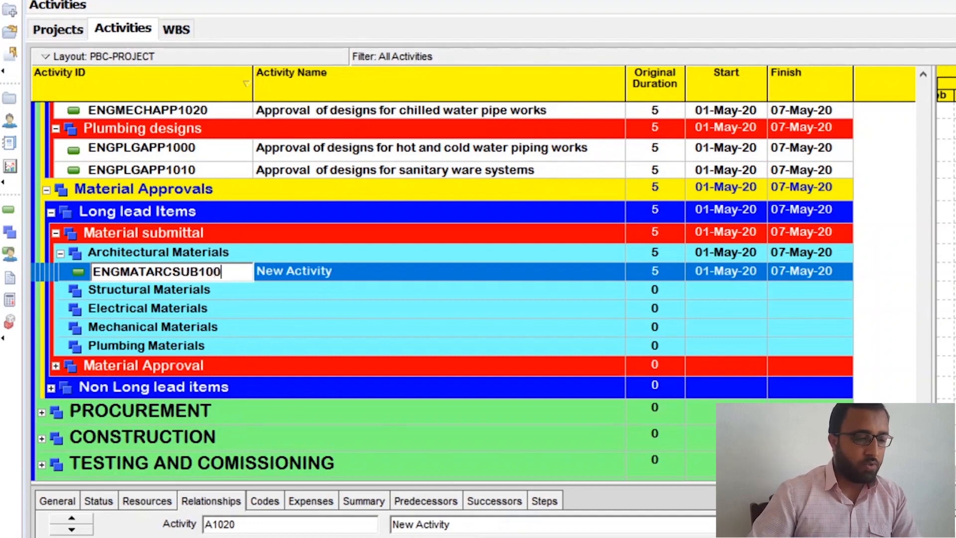
type("0")
- Name the new architectural material submittal activity ENGMATARCSUB1000 "Marble"
left_click(349, 272)
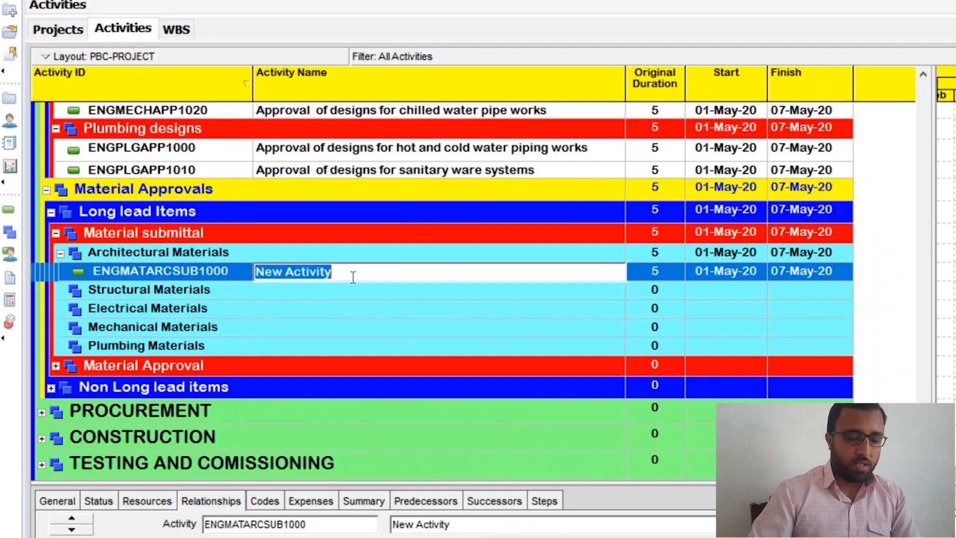
key("BackSpace")
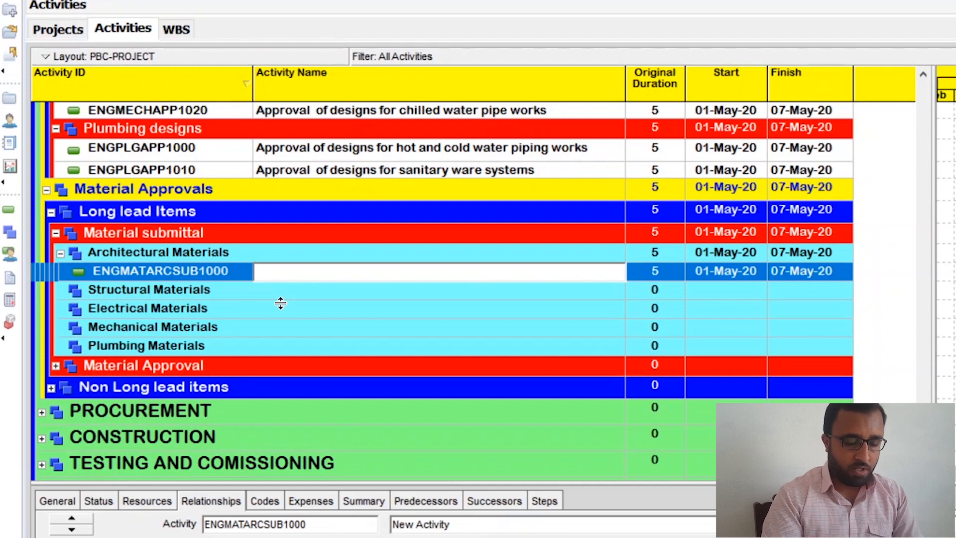
type("Marc")
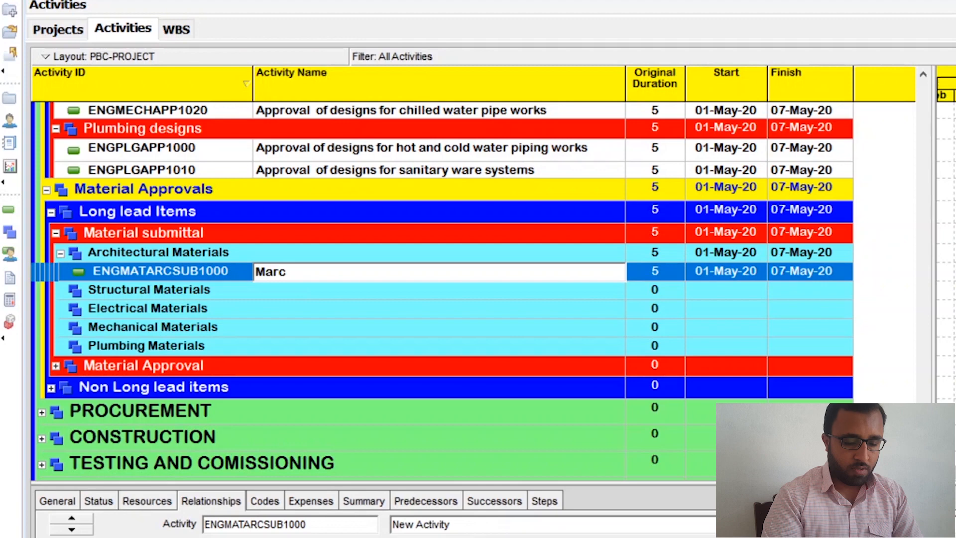
key("BackSpace")
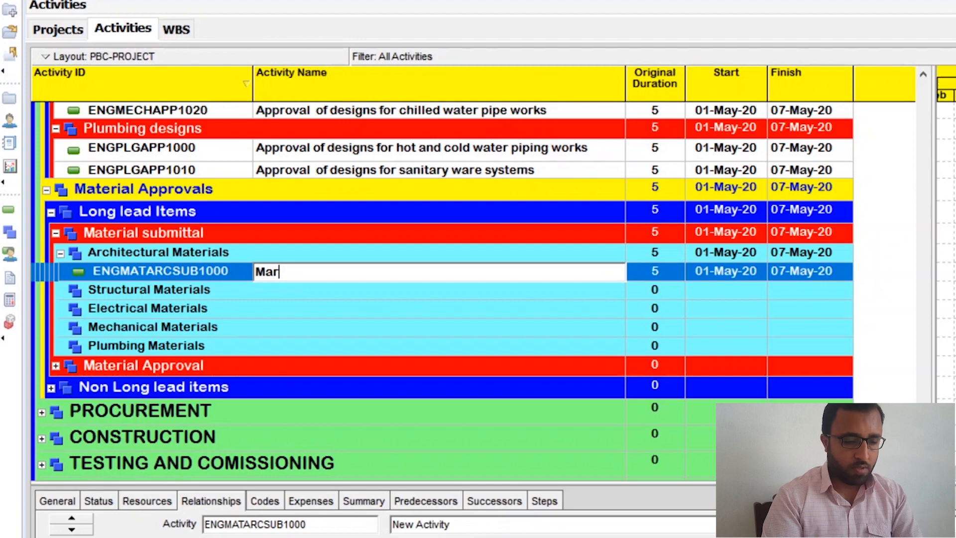
type("ble")
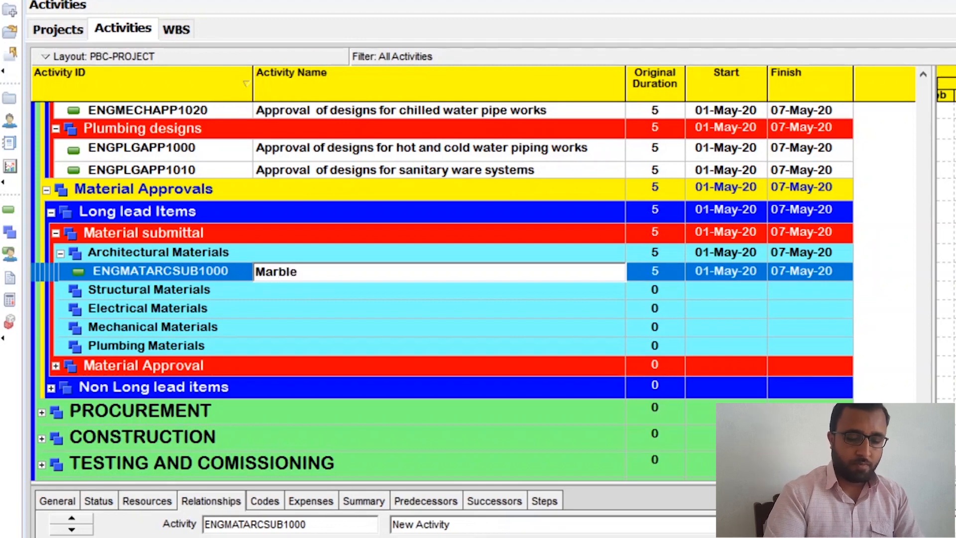
key("Return")
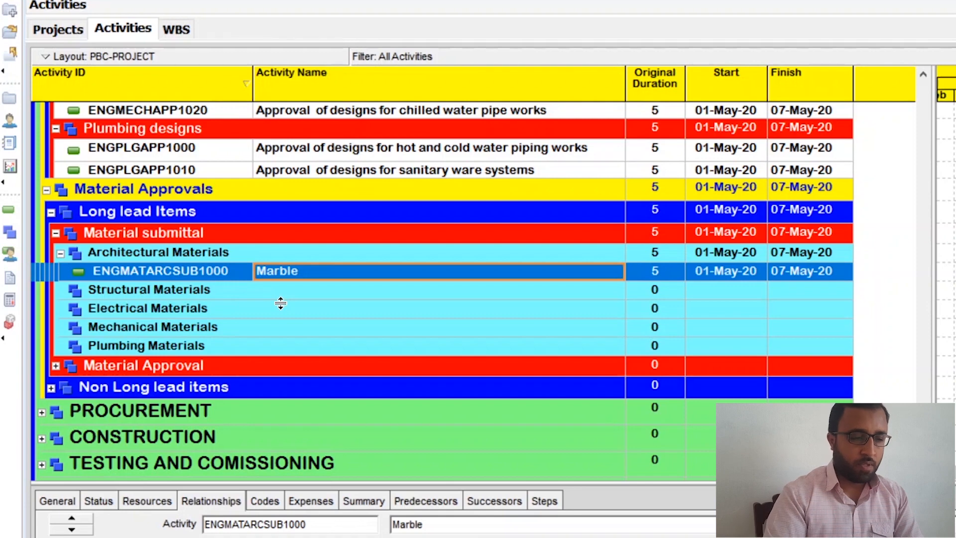
- Add a "Ceramic Tiles" activity below Marble in the Long lead Items' Architectural Materials submittal
key("Insert")
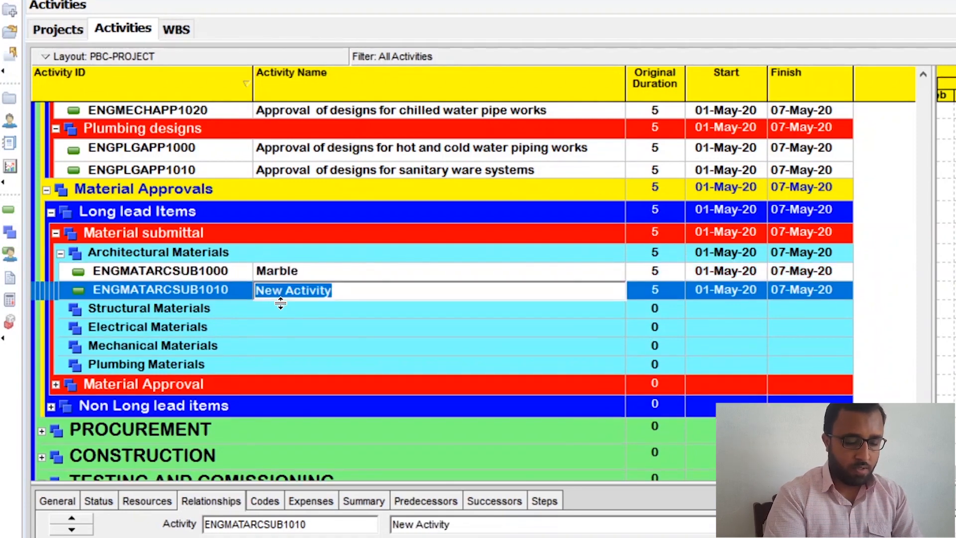
type("Cerami")
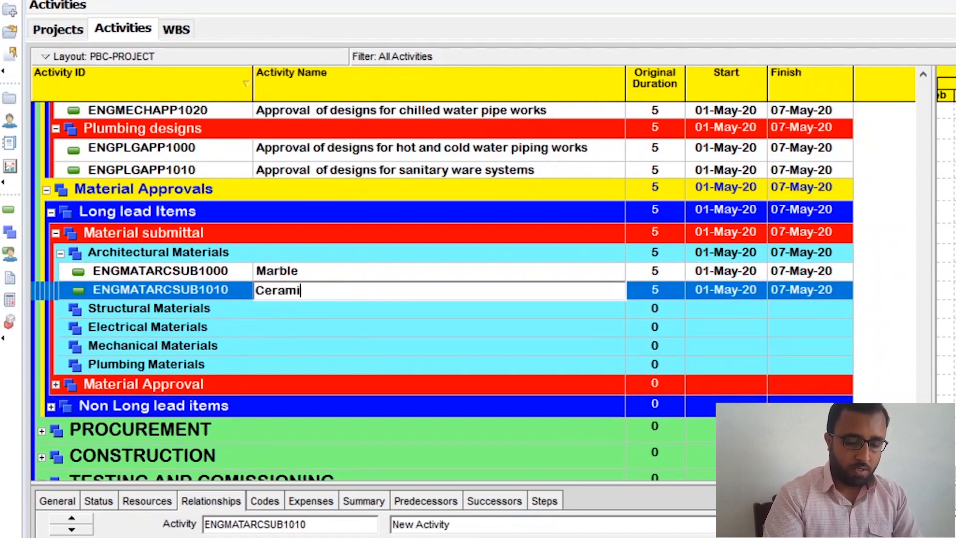
type("c Tiles")
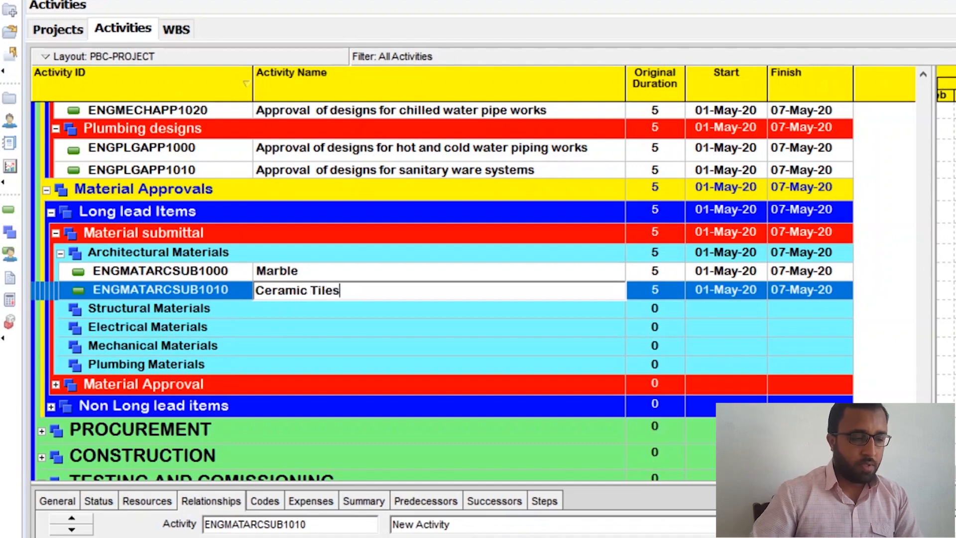
key("Return")
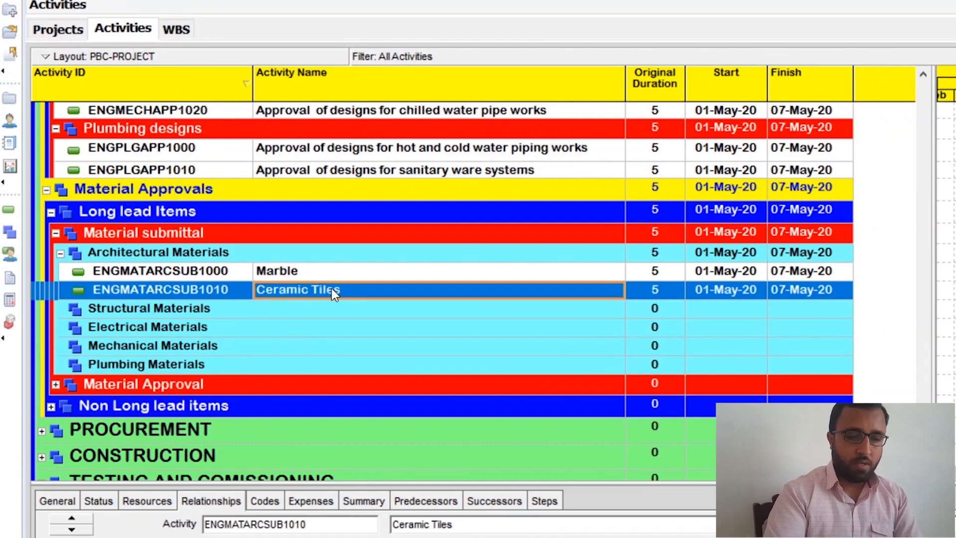
- Add a "Gypsum board ceiling" activity below Ceramic Tiles in the Long lead Items' Architectural Materials submittal
key("Insert")
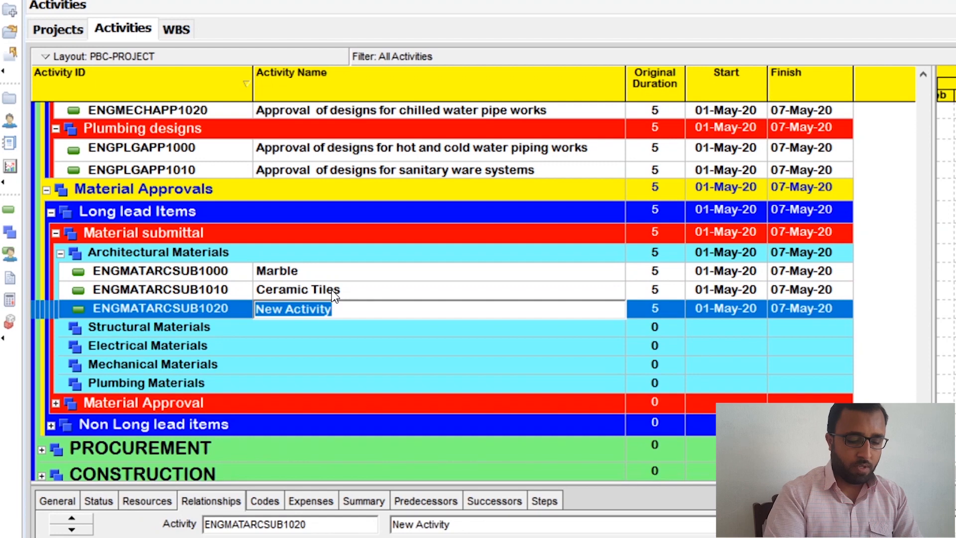
type("Gy")
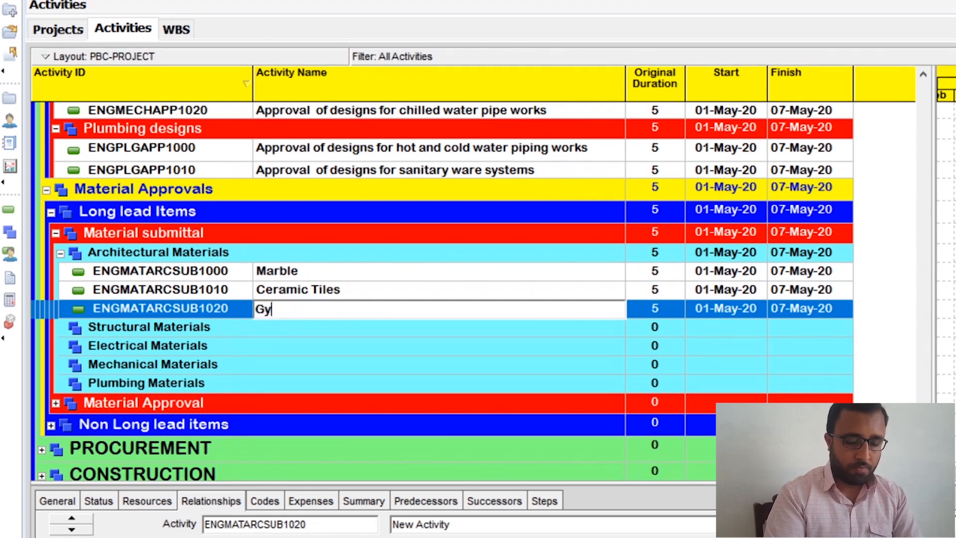
type("psum ")
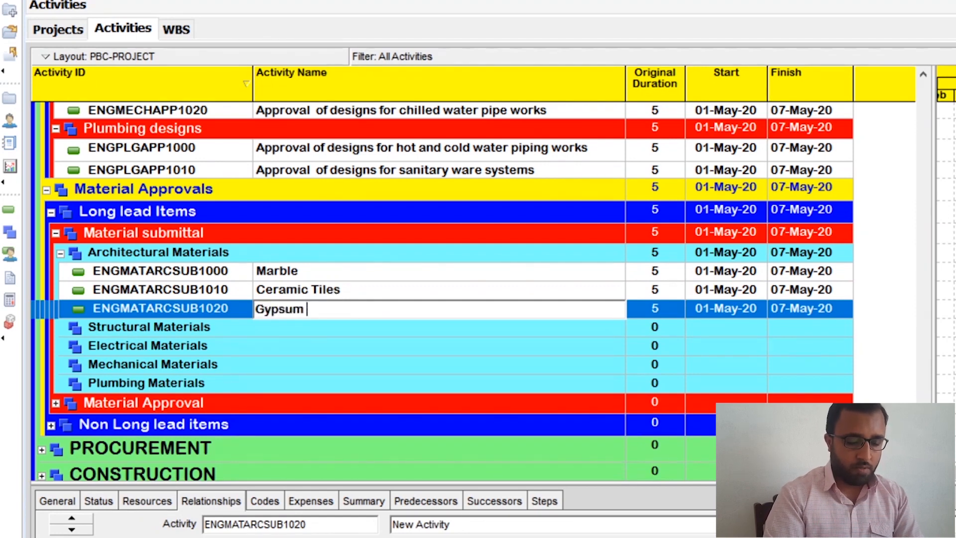
type("bo")
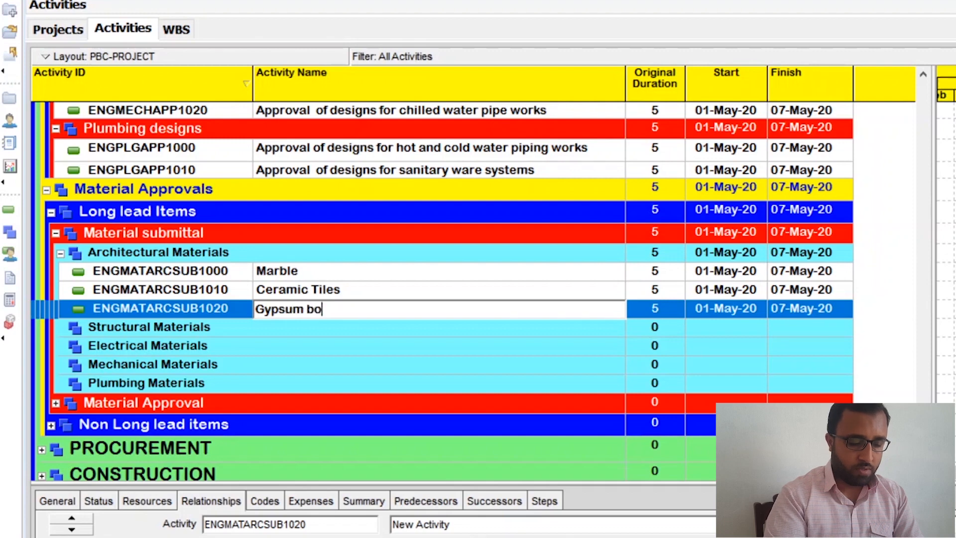
type("ard cei")
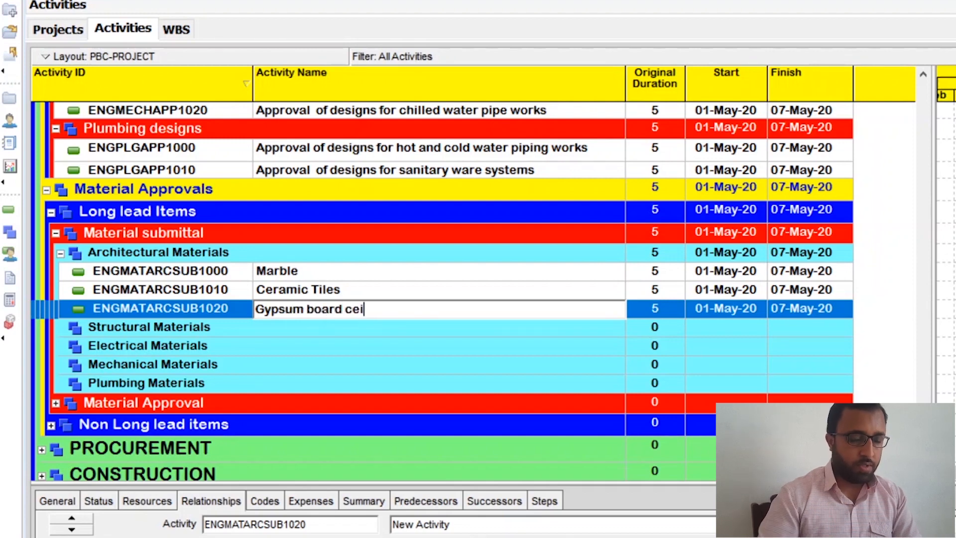
type("ling")
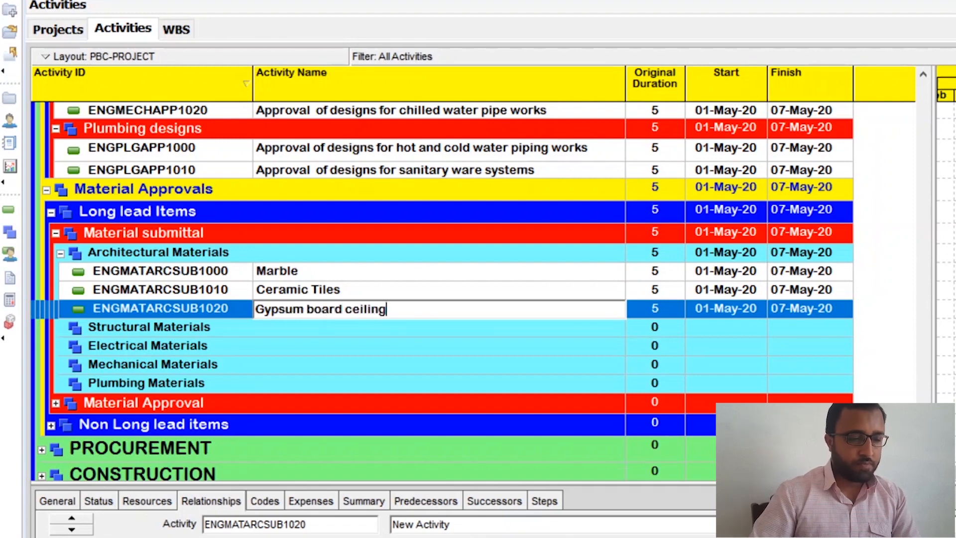
left_click(373, 292)
- Add a "Paints" activity below Gypsum board ceiling in the Long lead Items' Architectural Materials submittal
left_click(369, 308)
key("Insert")
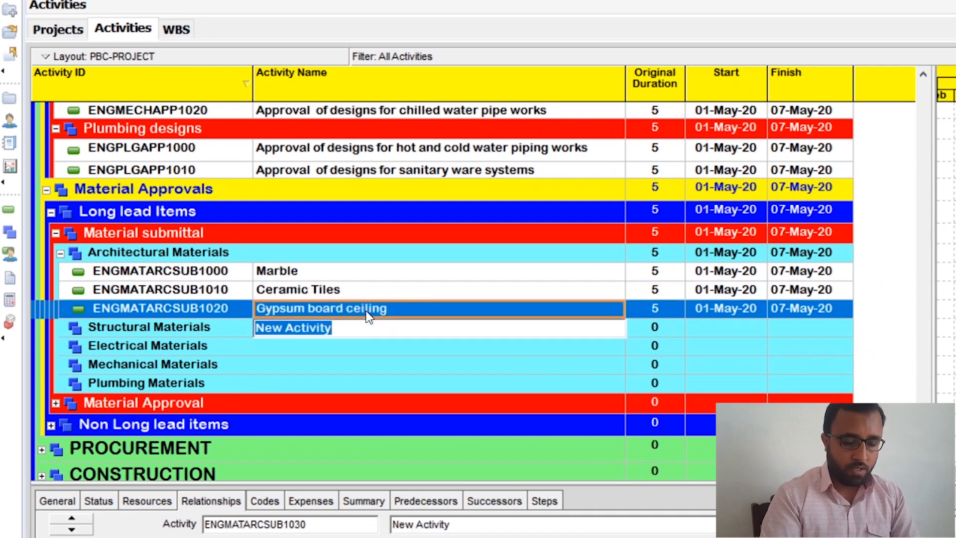
type("Paints")
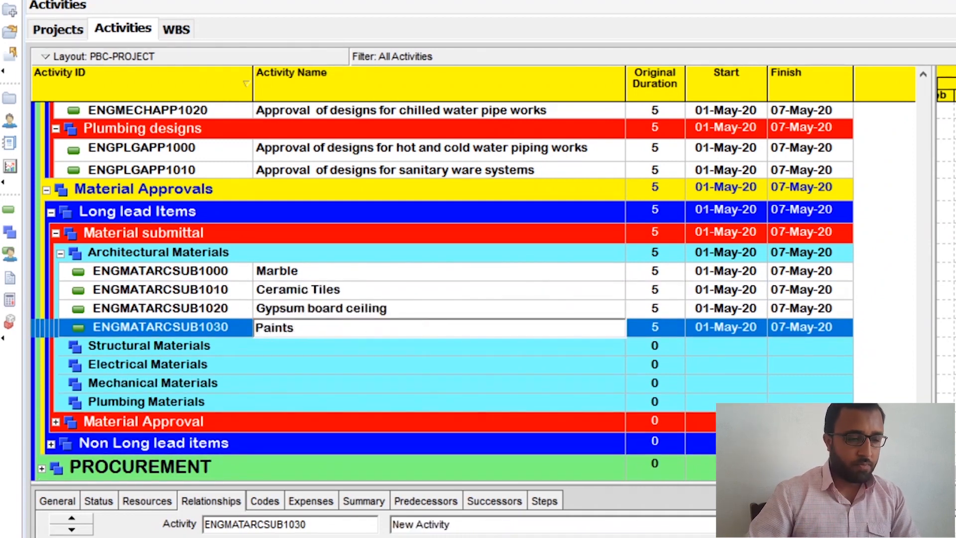
left_click(302, 327)
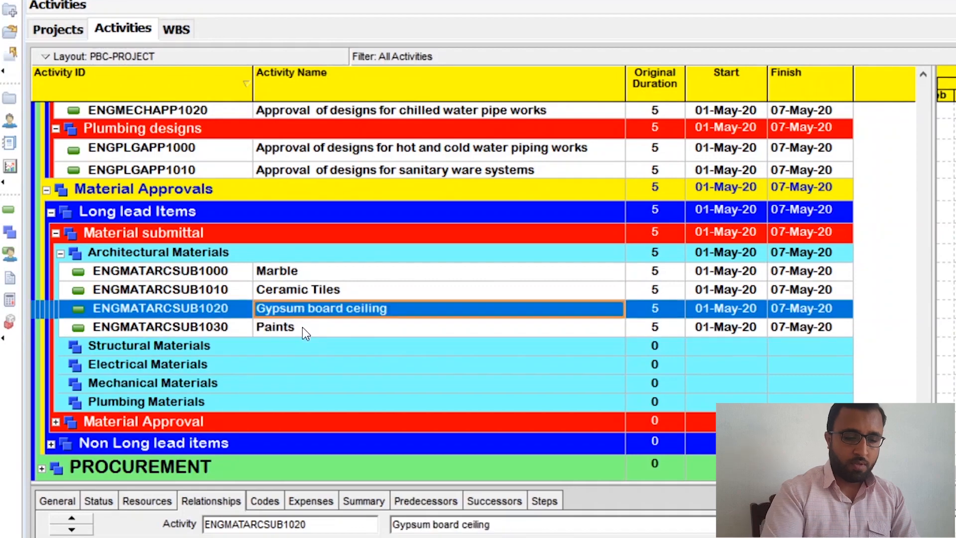
- Add an "Epoxy" activity below Paints in the Long lead Items' Architectural Materials submittal
key("Insert")
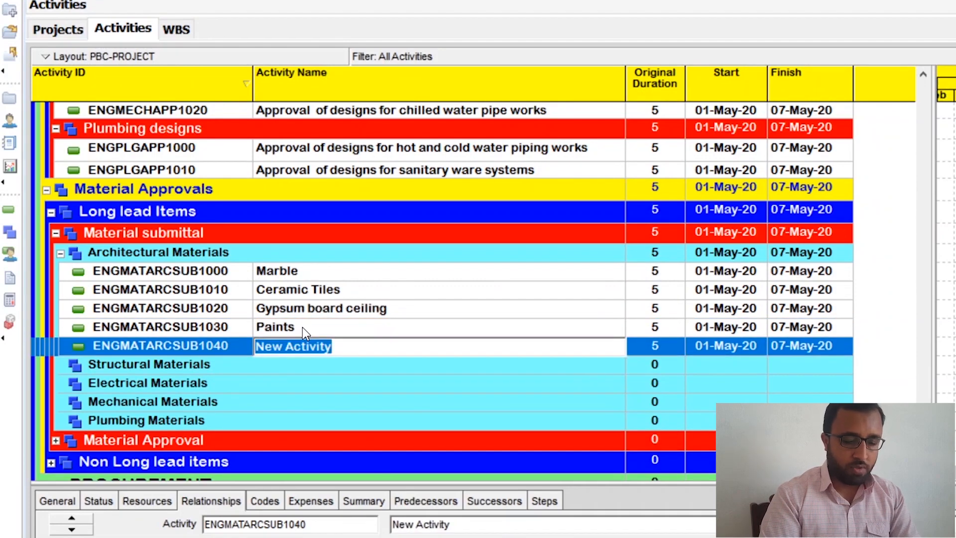
type("Epo")
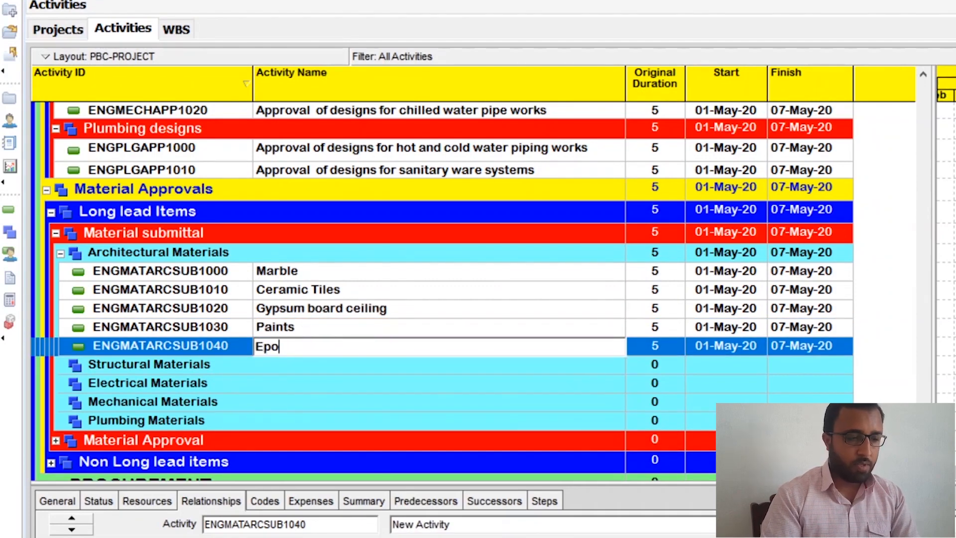
type("xy")
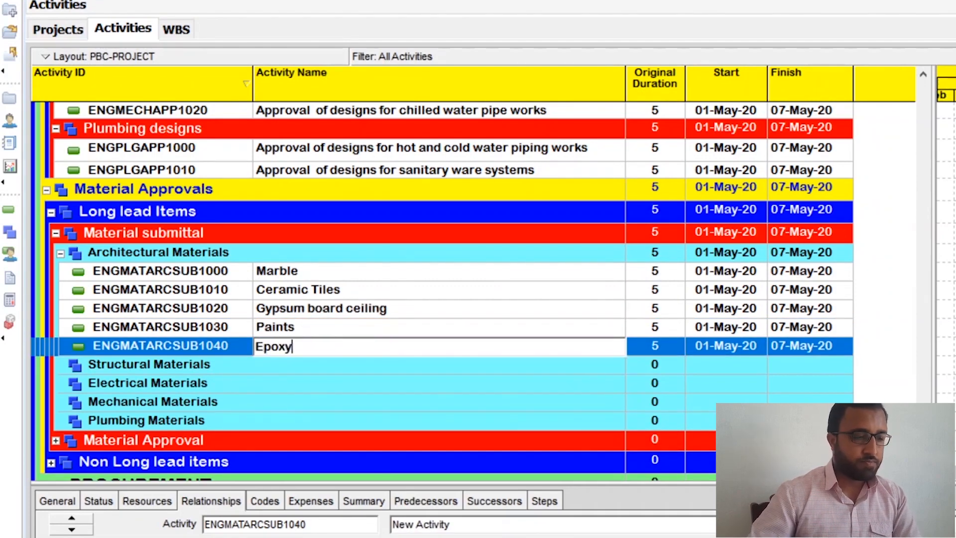
left_click(314, 332)
left_click(289, 313)
left_click(297, 292)
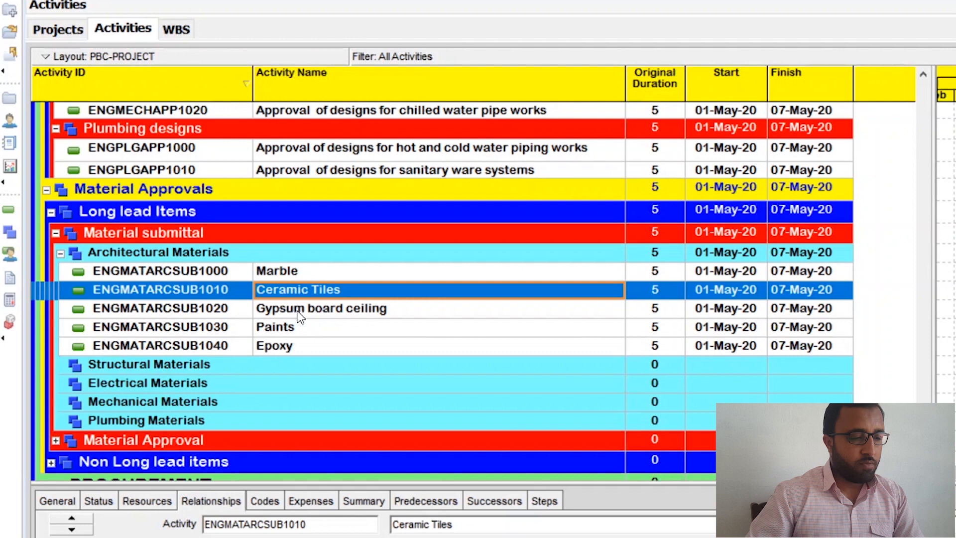
left_click(285, 273)
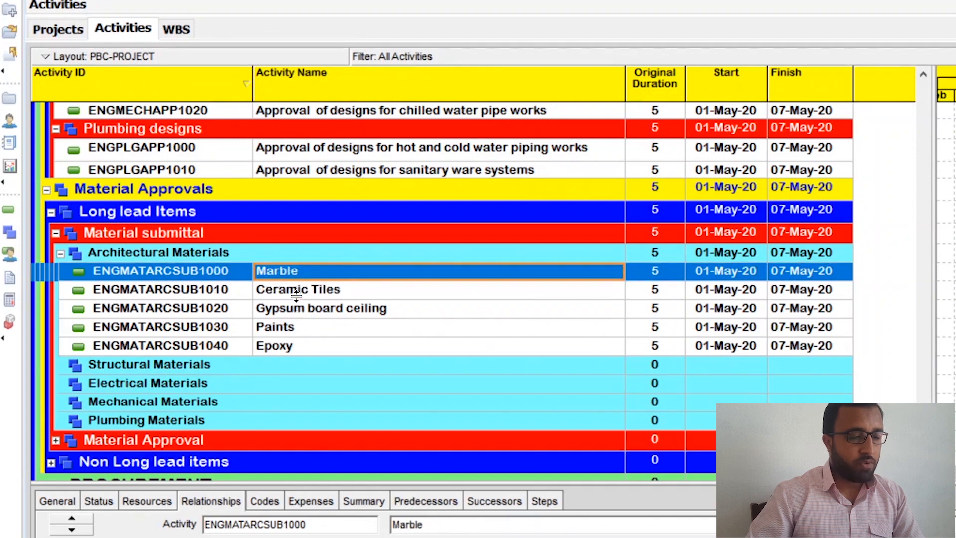
left_click(301, 291)
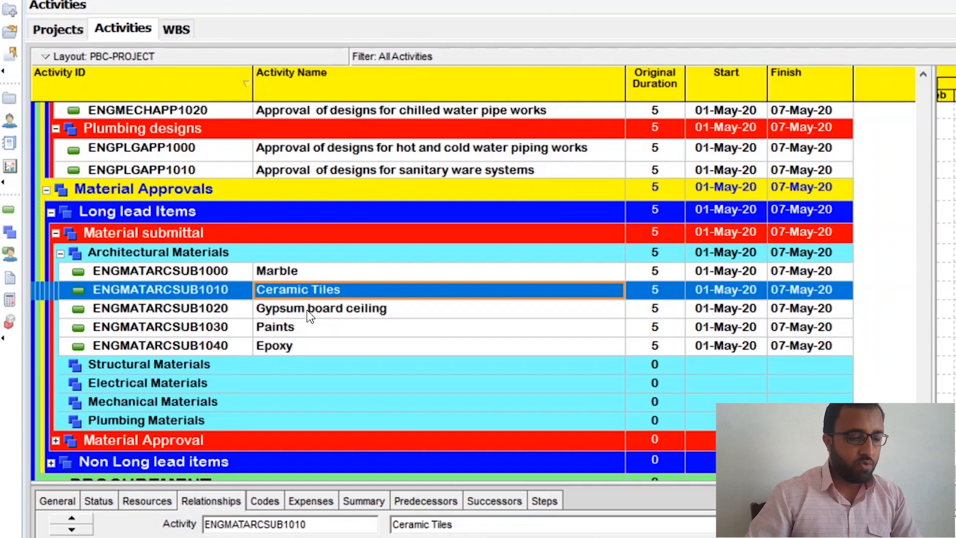
- Delete the Gypsum board ceiling, Paints and Epoxy activities from the Long lead Items' Architectural Materials submittal
left_click(307, 309)
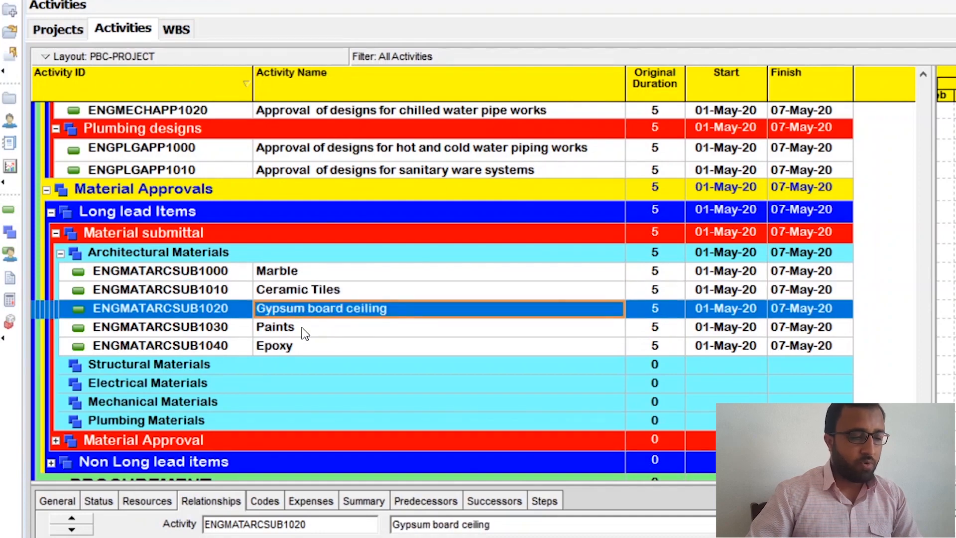
left_click(304, 330, "shift")
left_click(300, 347, "shift")
right_click(301, 347)
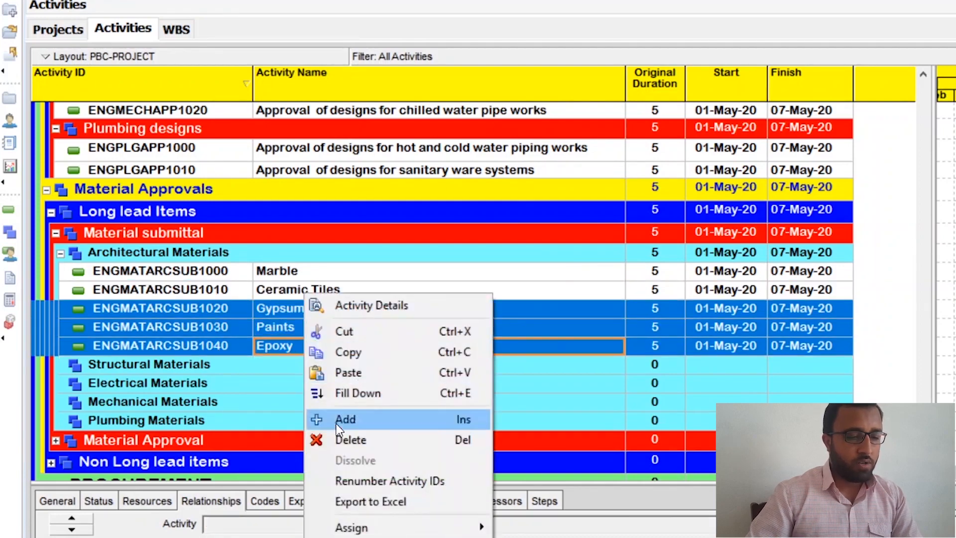
left_click(346, 439)
left_click(696, 374)
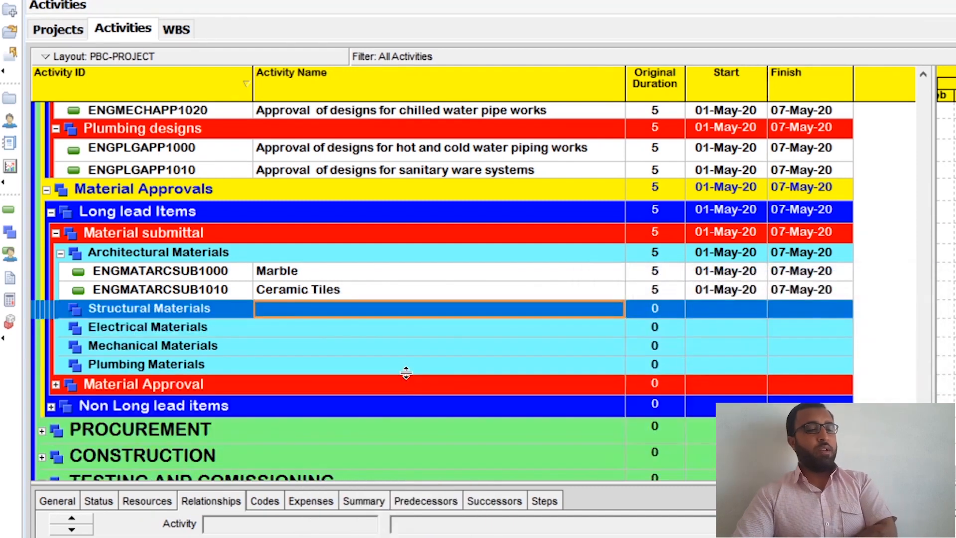
- Add an "Interior architectural finishes" activity below Ceramic Tiles in the Long lead Items' Architectural Materials submittal
left_click(301, 275)
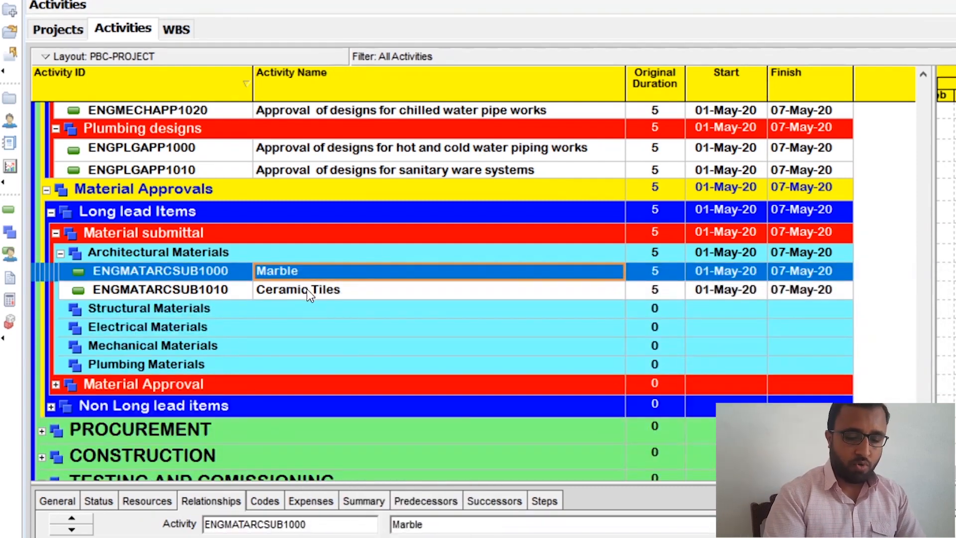
left_click(306, 290)
key("Insert")
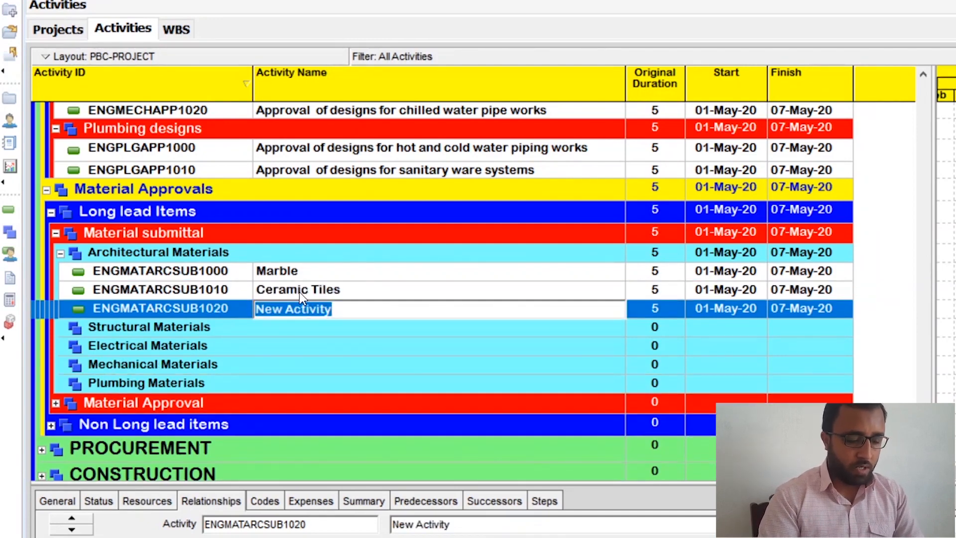
type("Ar")
key("BackSpace")
key("BackSpace")
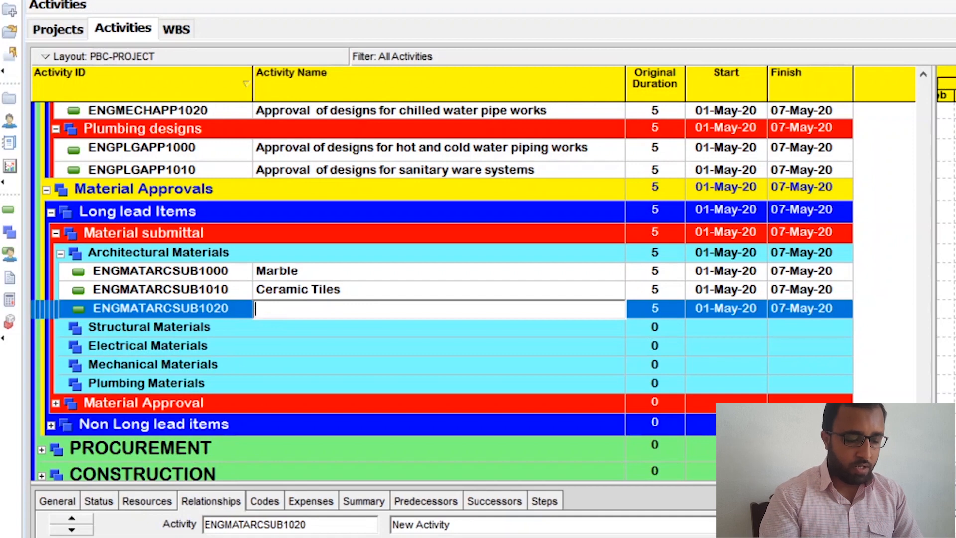
type("In")
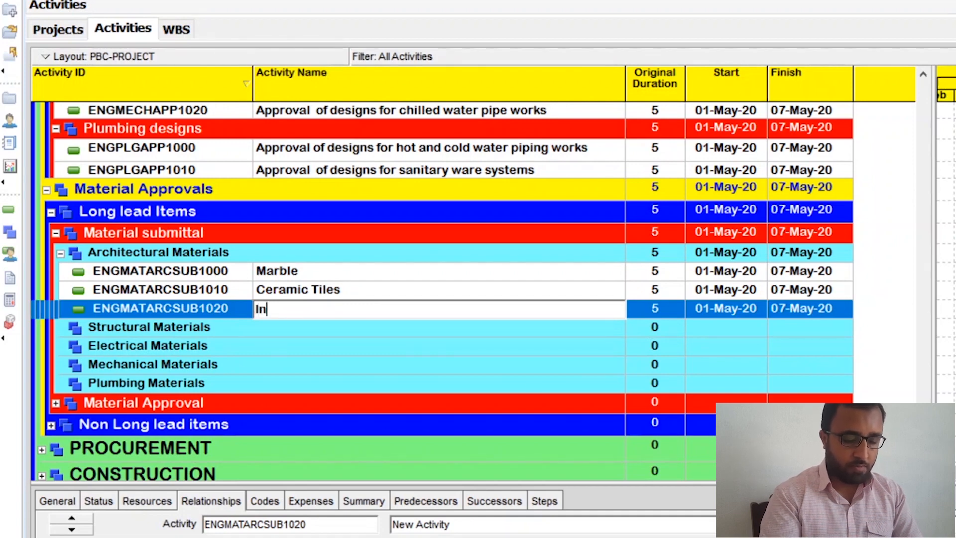
type("terior ")
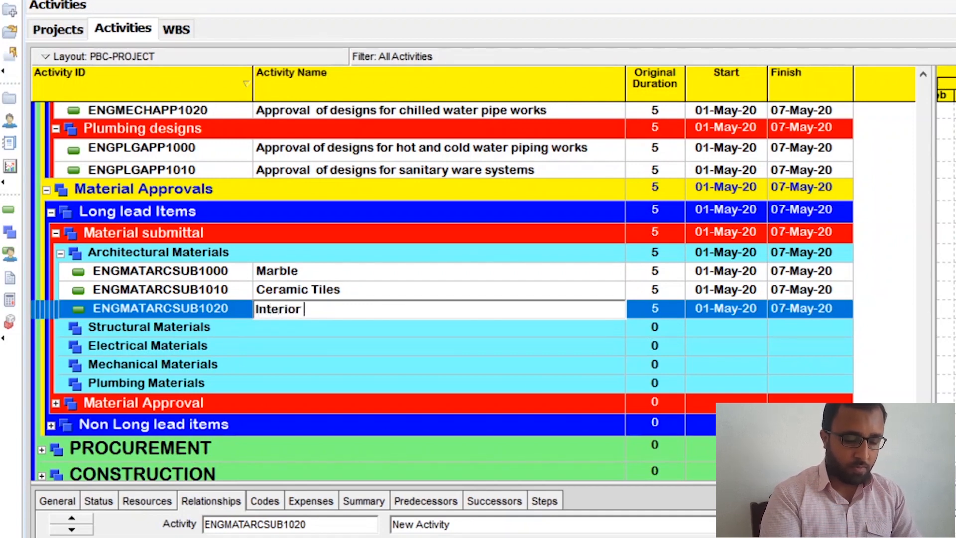
type("archit")
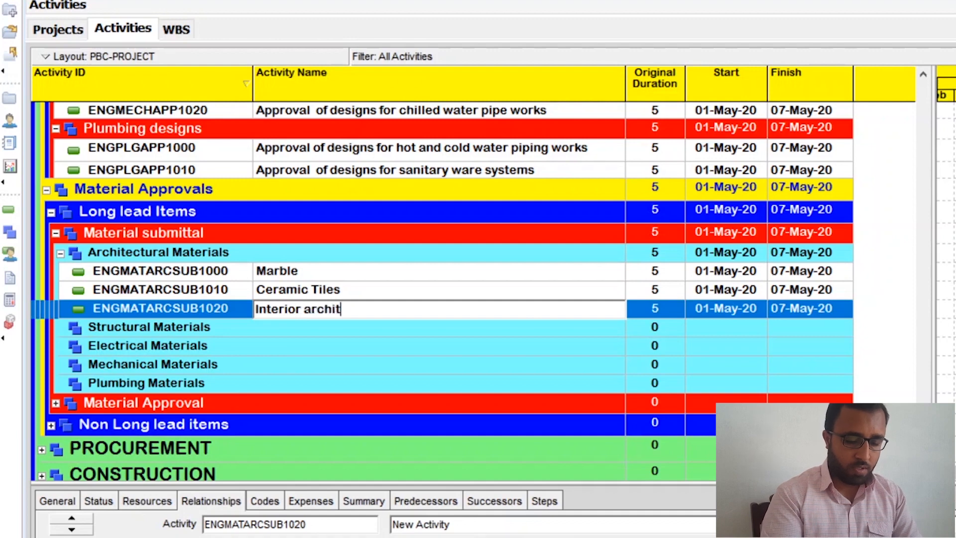
type("ectural ")
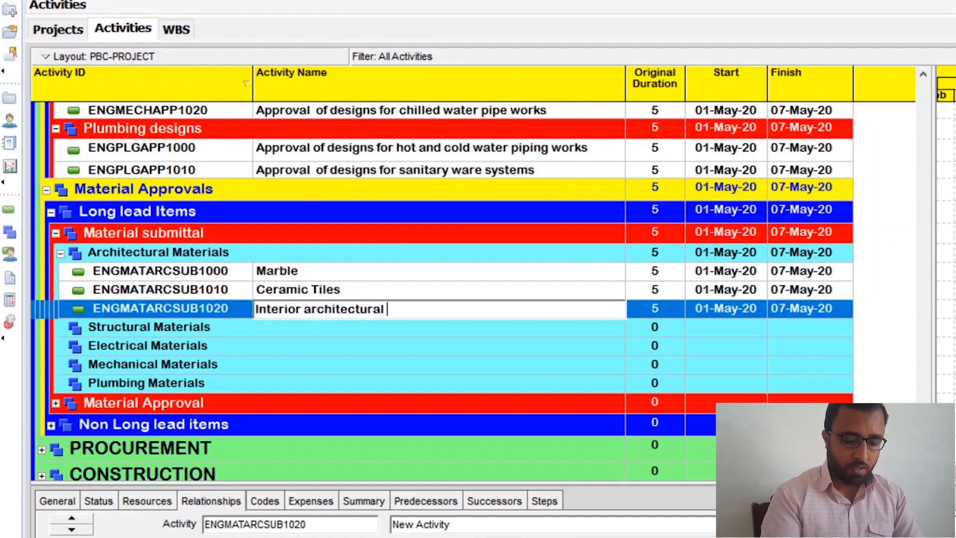
type("finishes")
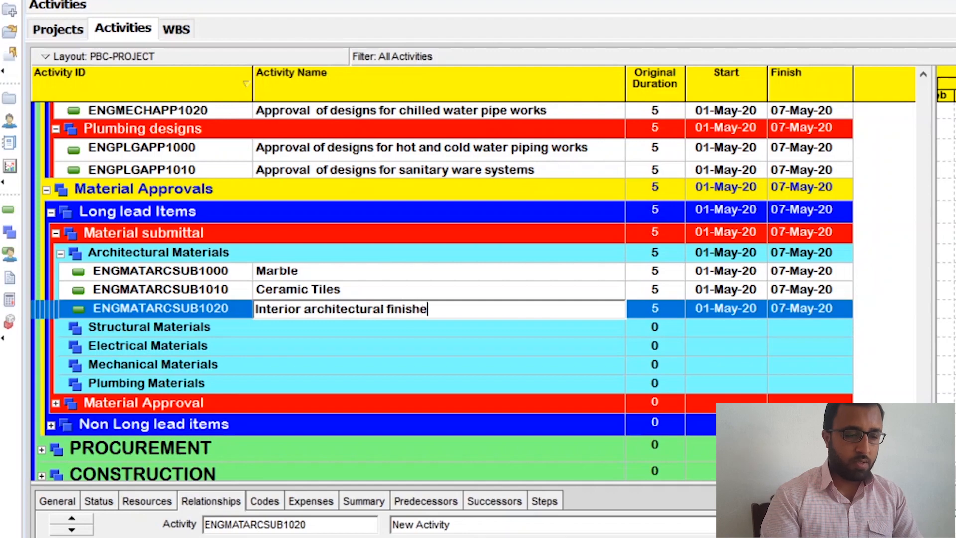
left_click(312, 295)
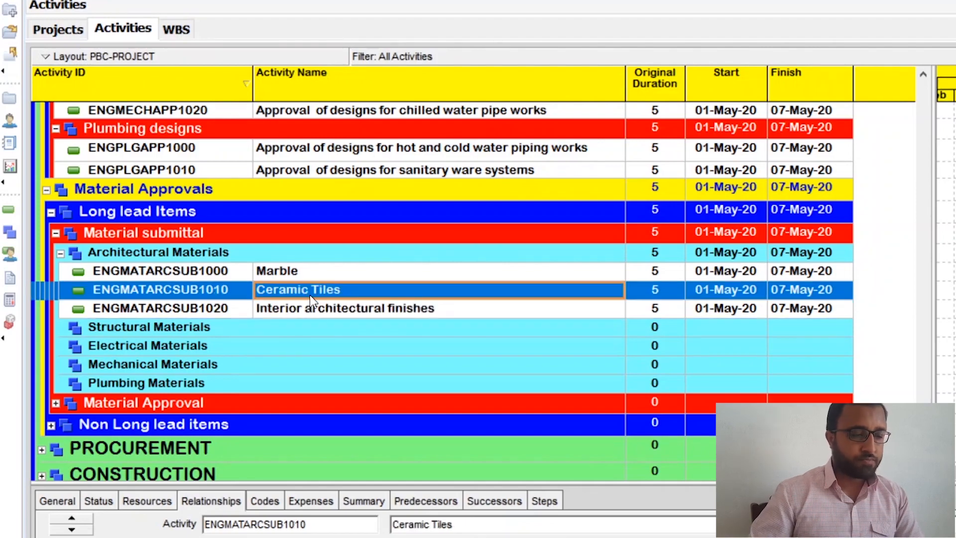
left_click(299, 306)
- Add a new activity under Structural Materials in the Long lead Items' Material submittal
scroll(299, 314, "down", 2)
scroll(273, 281, "up", 1)
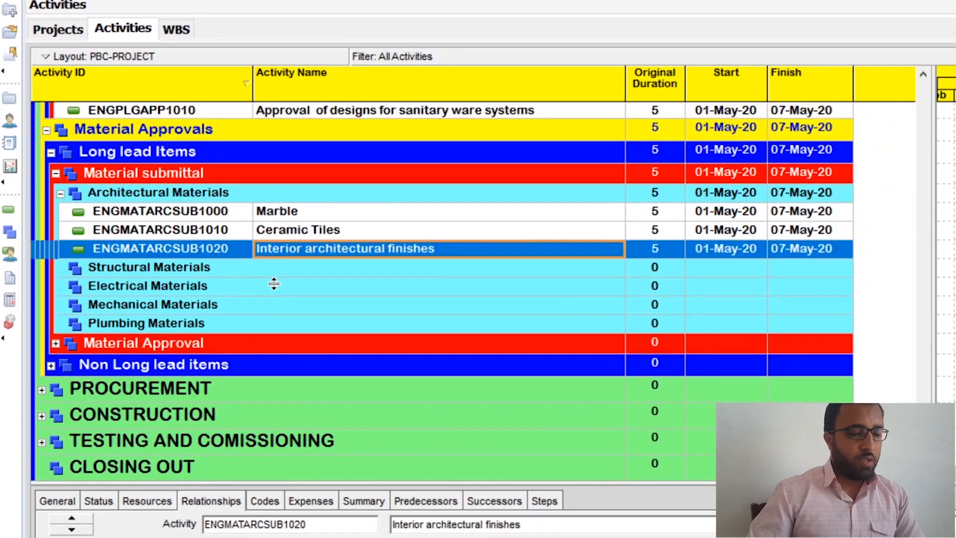
left_click(233, 274)
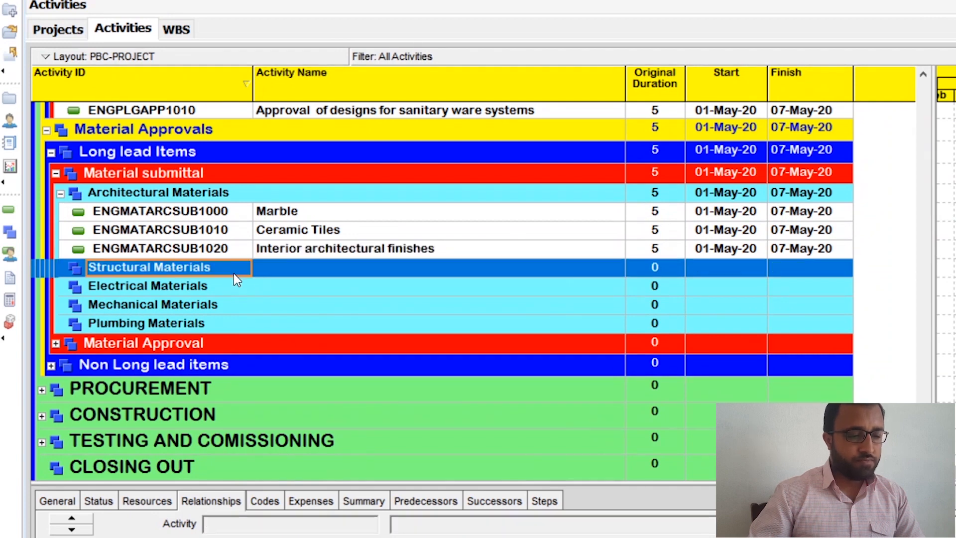
left_click(267, 271)
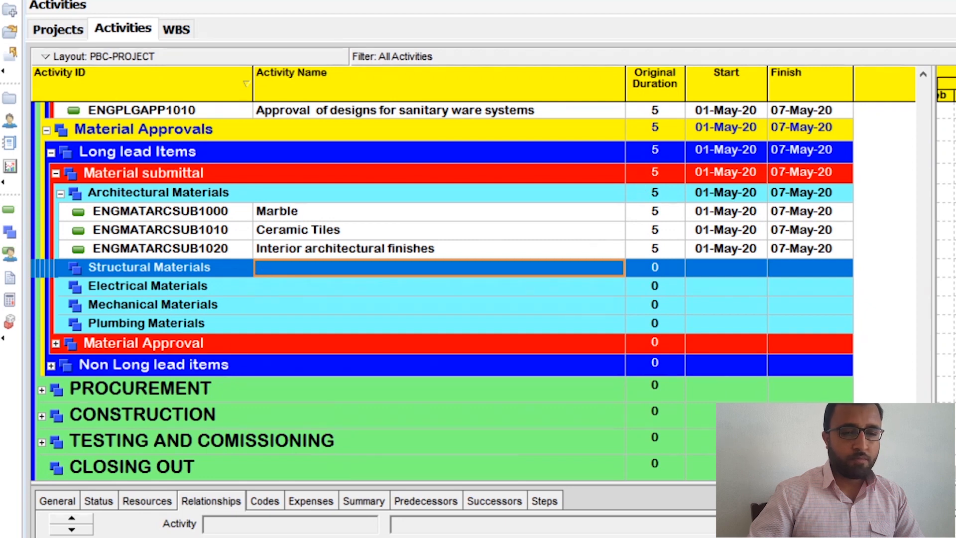
key("Insert")
- Try to set the new Structural Materials activity's ID to ENGMATARCSUB1000
left_click(183, 289)
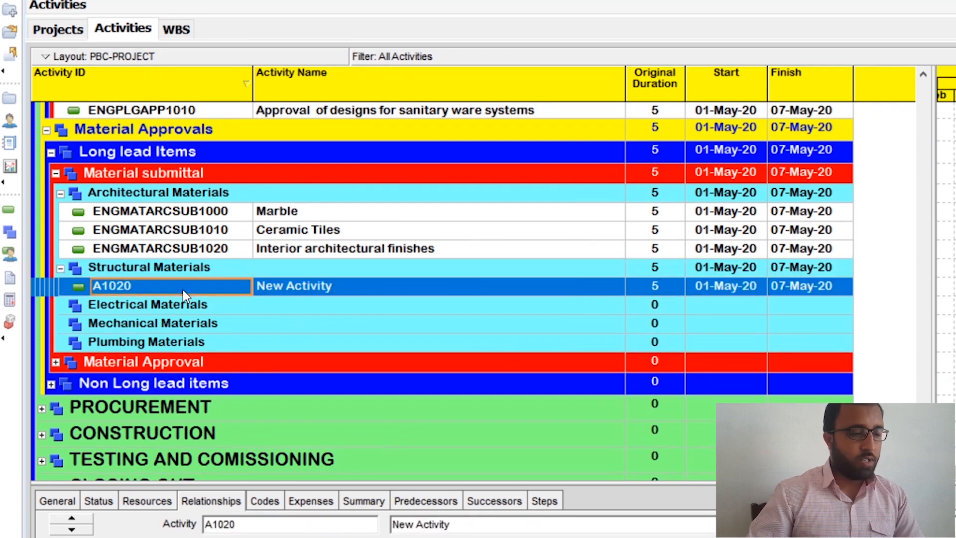
left_click(183, 290)
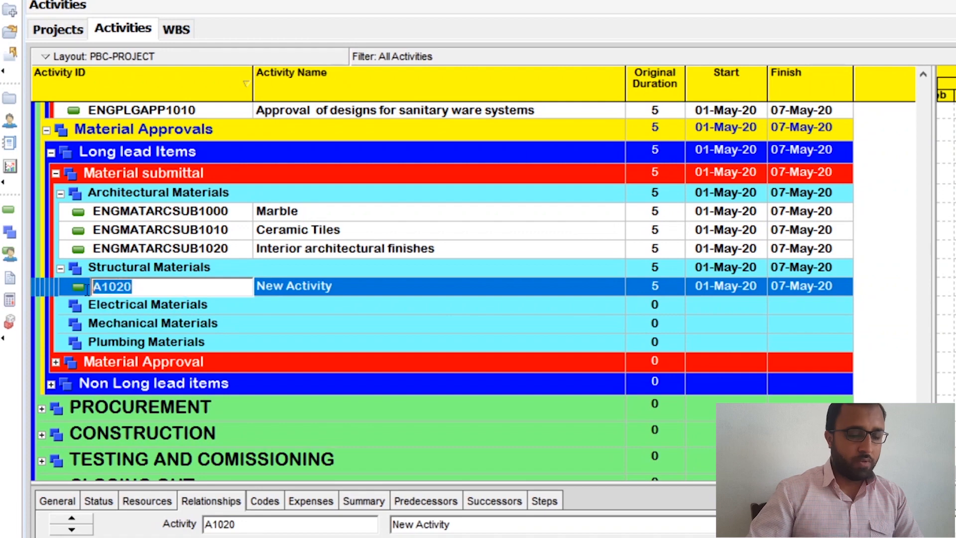
key("BackSpace")
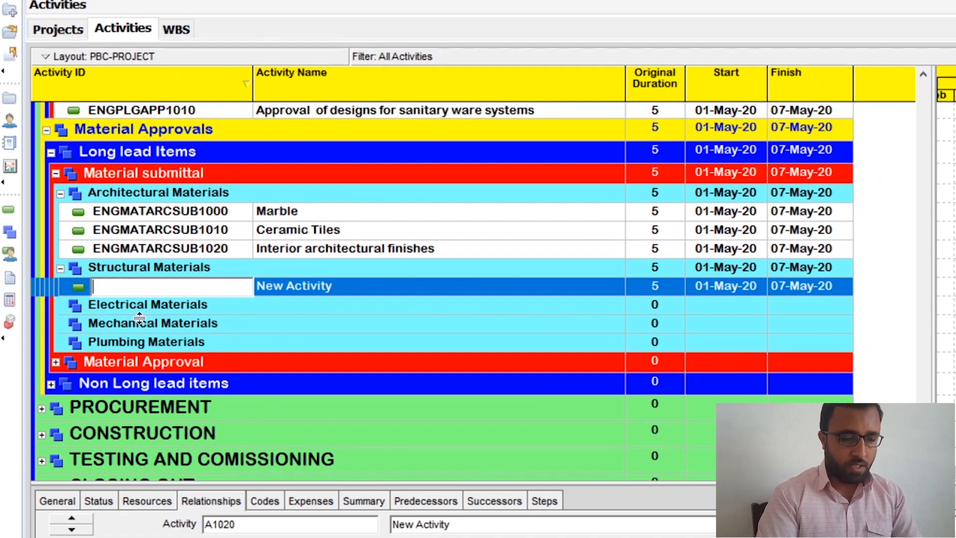
type("ENG")
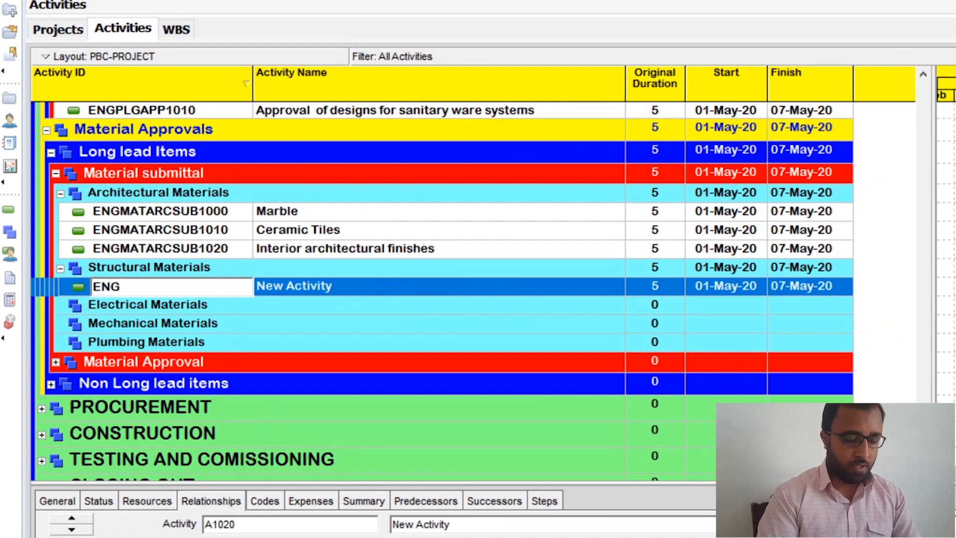
type("MAT")
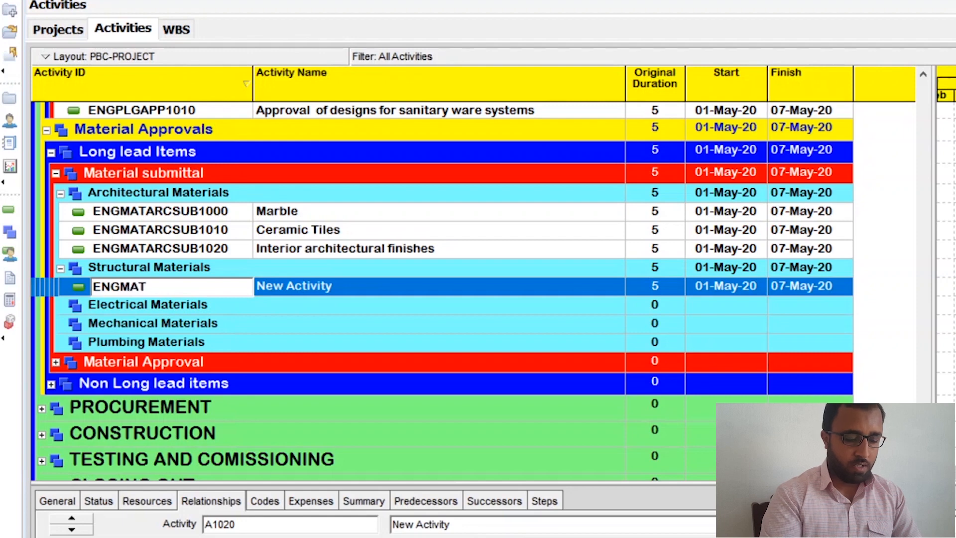
type("ARC")
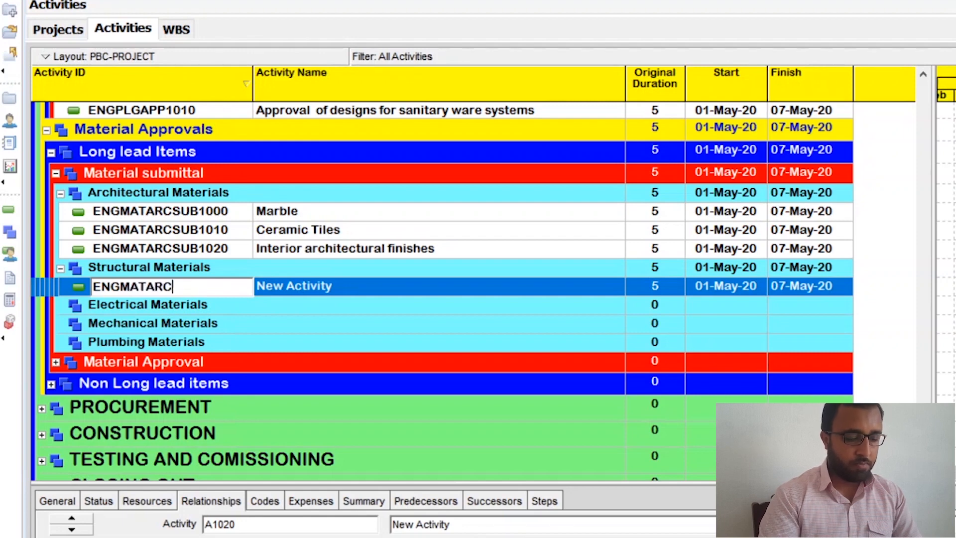
type("SUB1000")
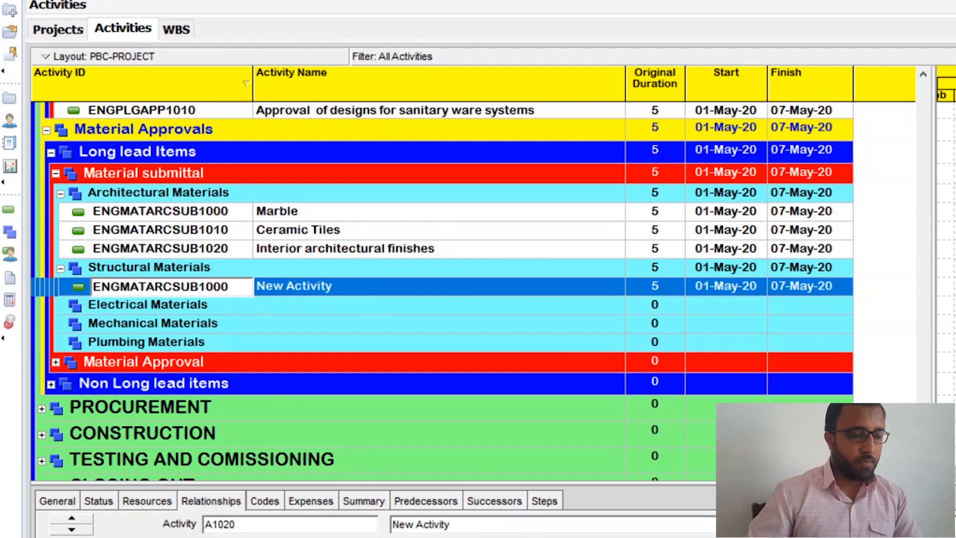
left_click(318, 295)
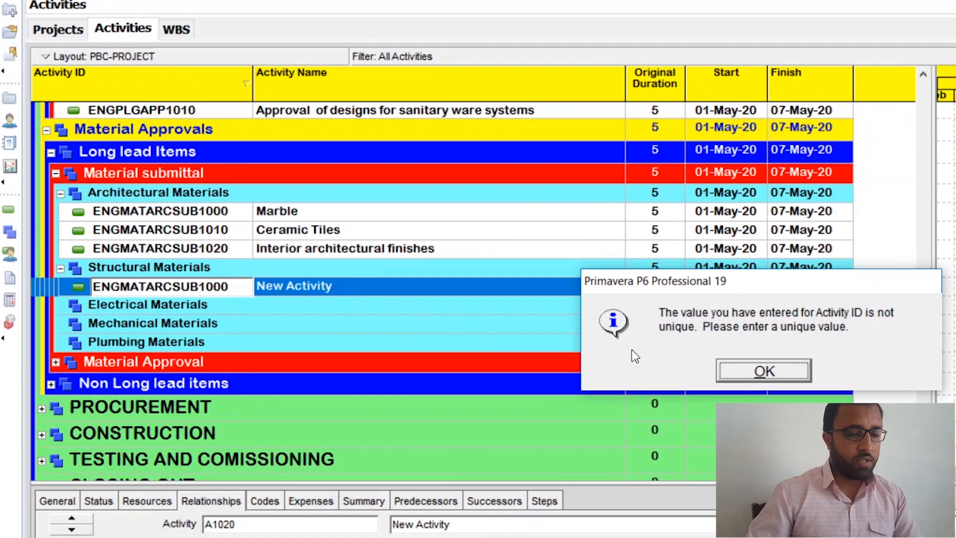
left_click(749, 373)
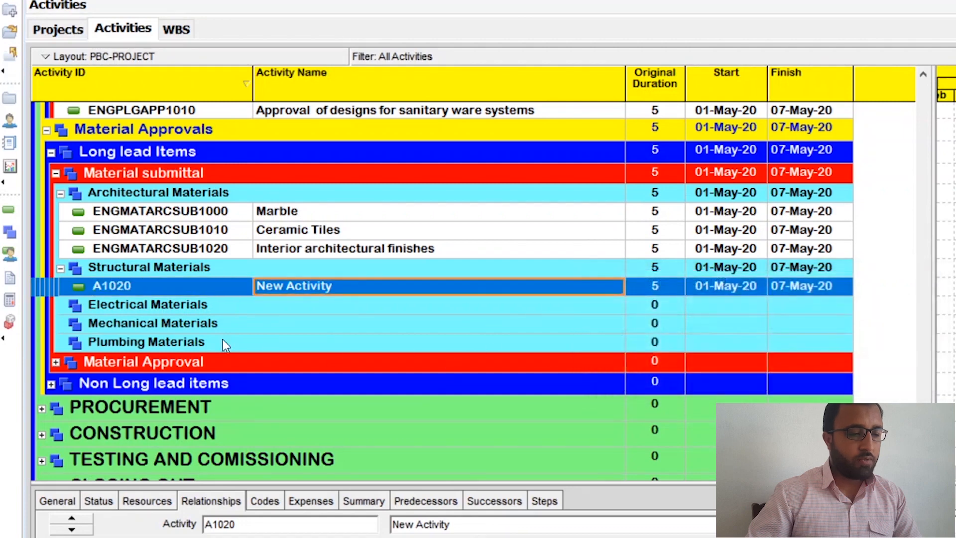
- Set the new Structural Materials submittal activity's ID to ENGMATSTRSUB1000
left_click(157, 288)
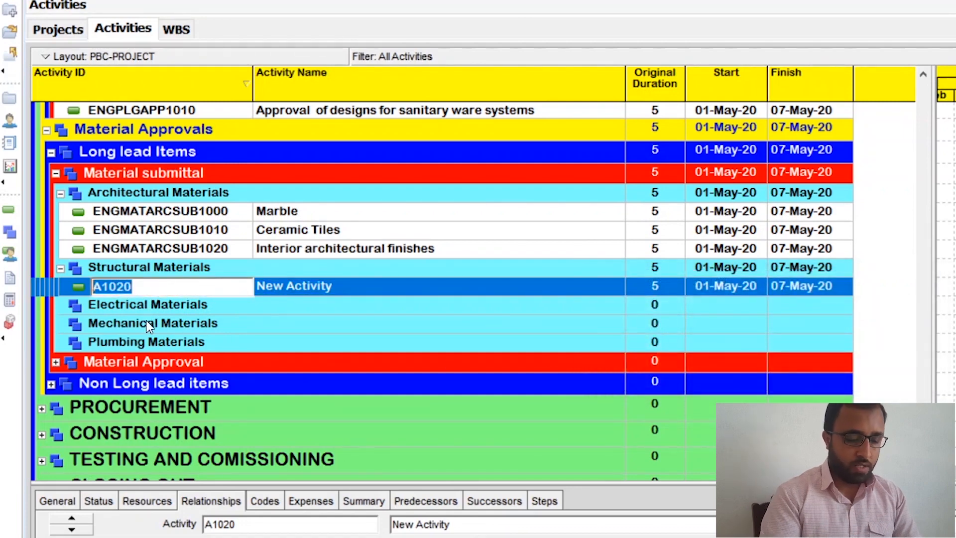
key("BackSpace")
type("E")
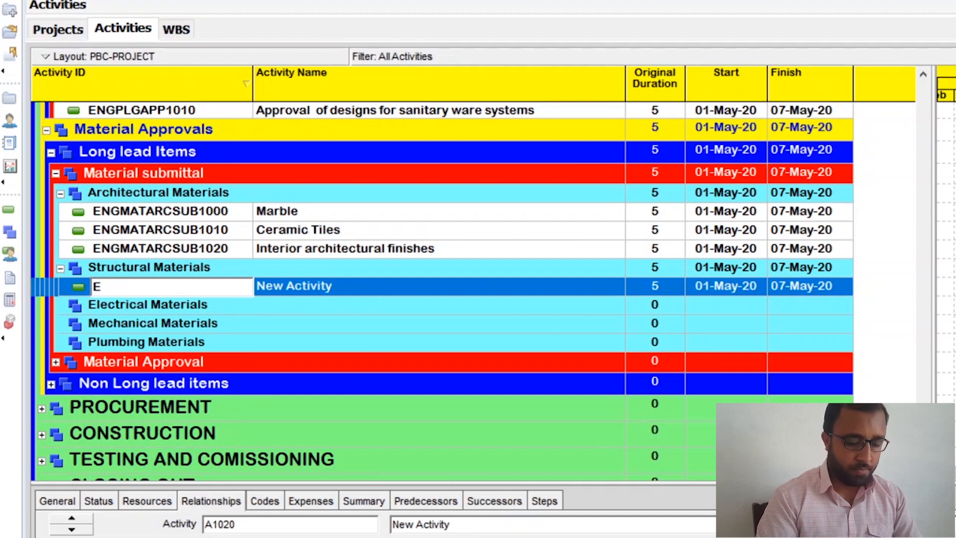
type("NG")
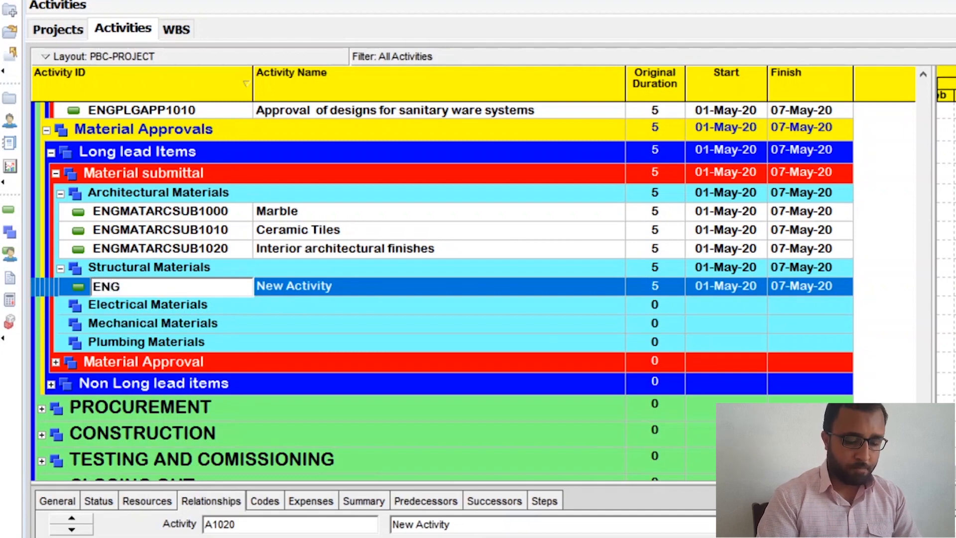
type("MAT")
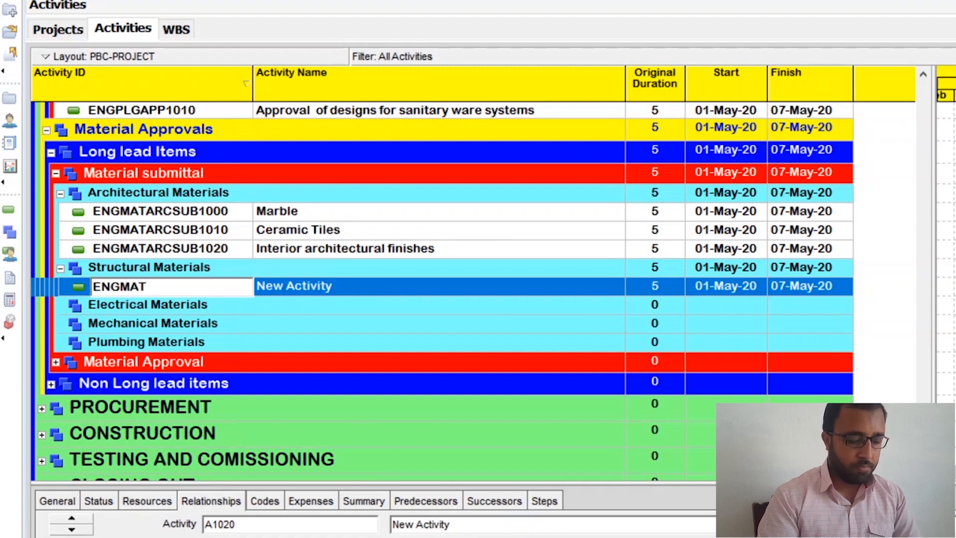
type("STR")
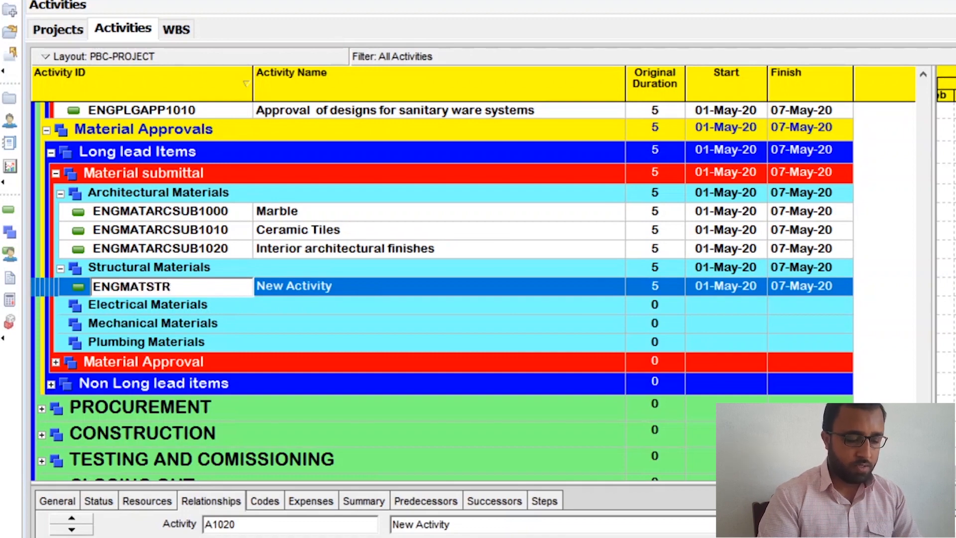
type("SUB1")
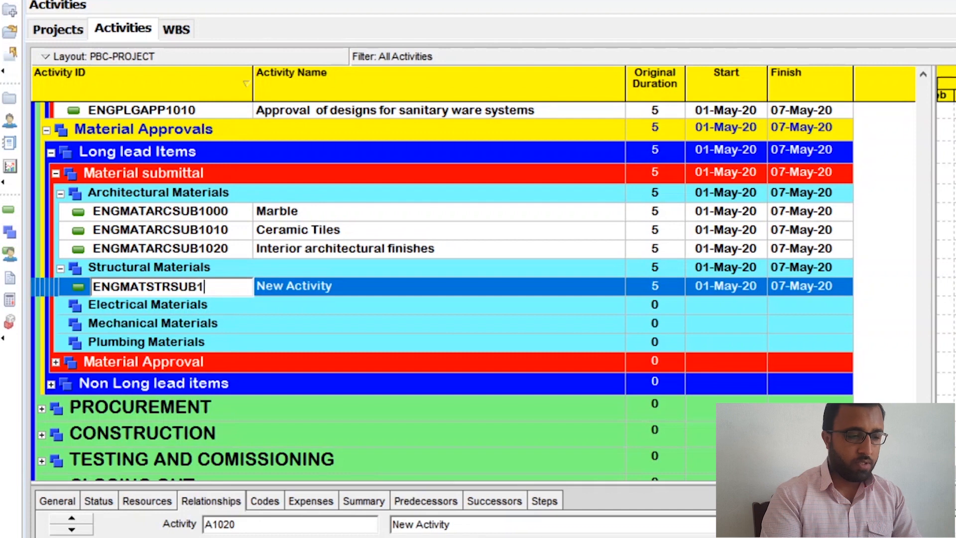
type("000")
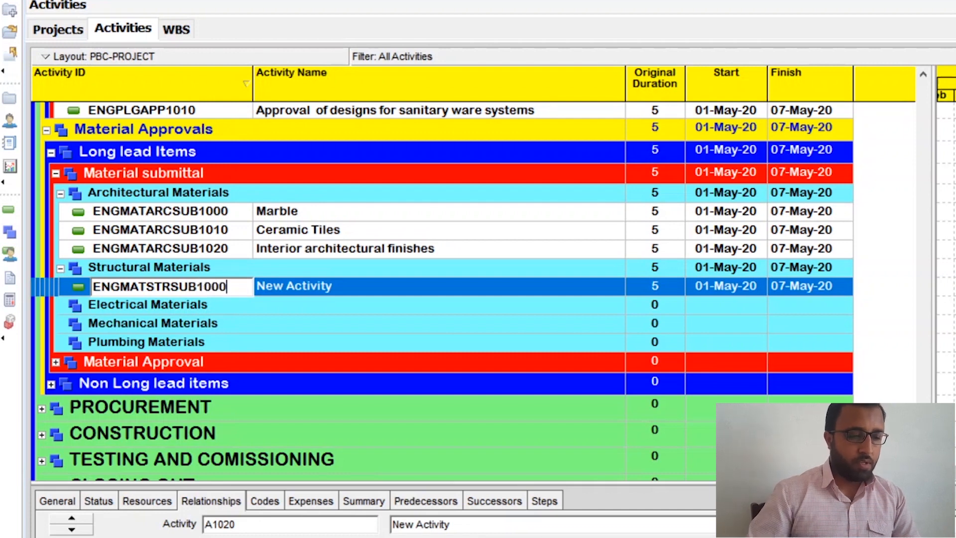
left_click(339, 284)
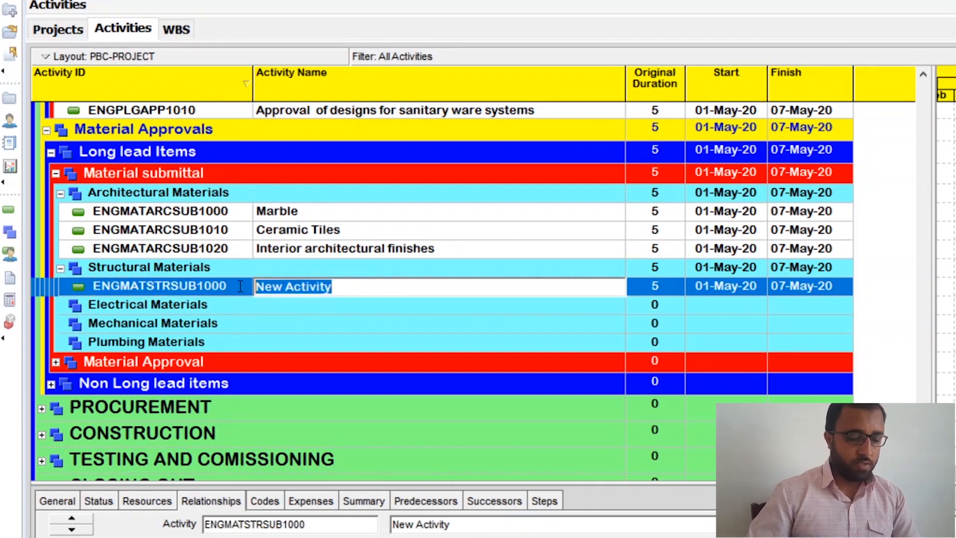
- Name the new activity under Structural Materials "Steel doors"
type("S")
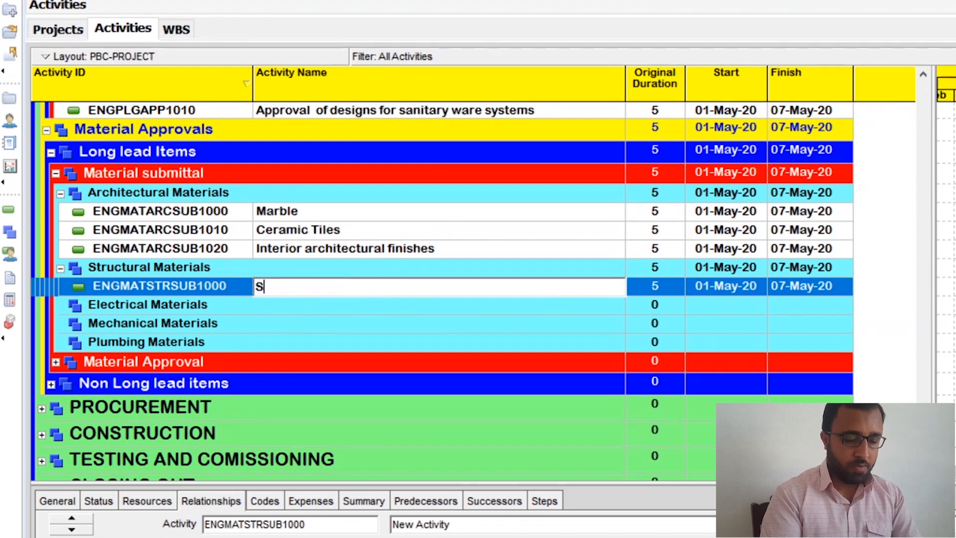
type("teel d")
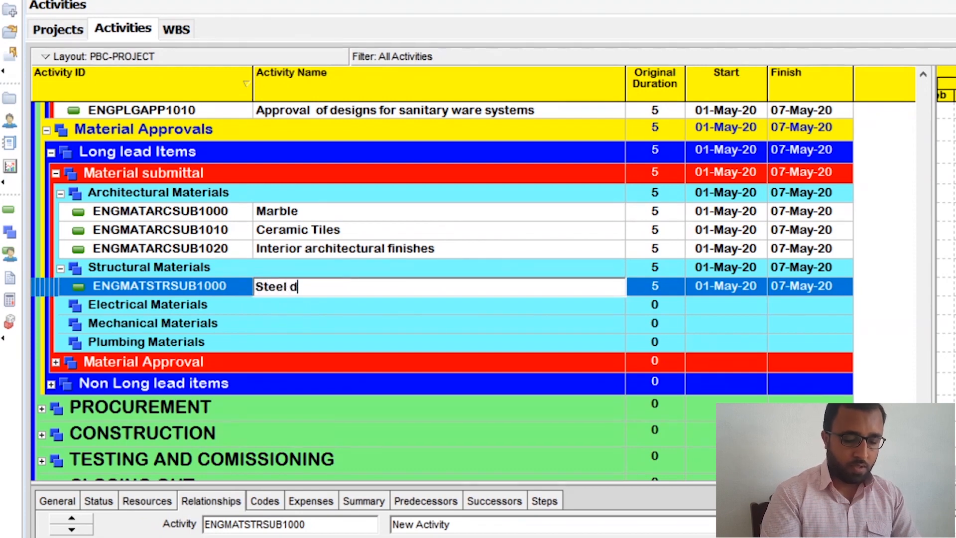
type("oors")
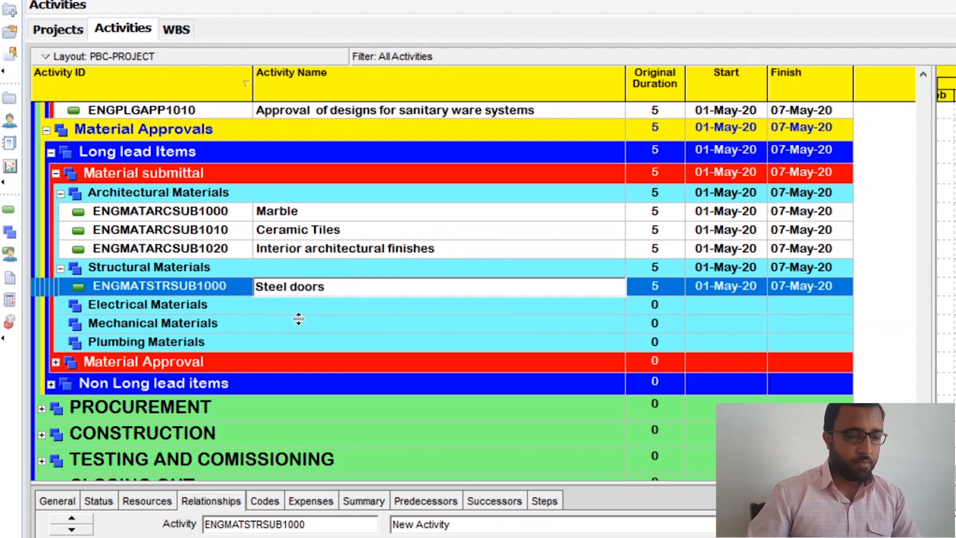
key("Return")
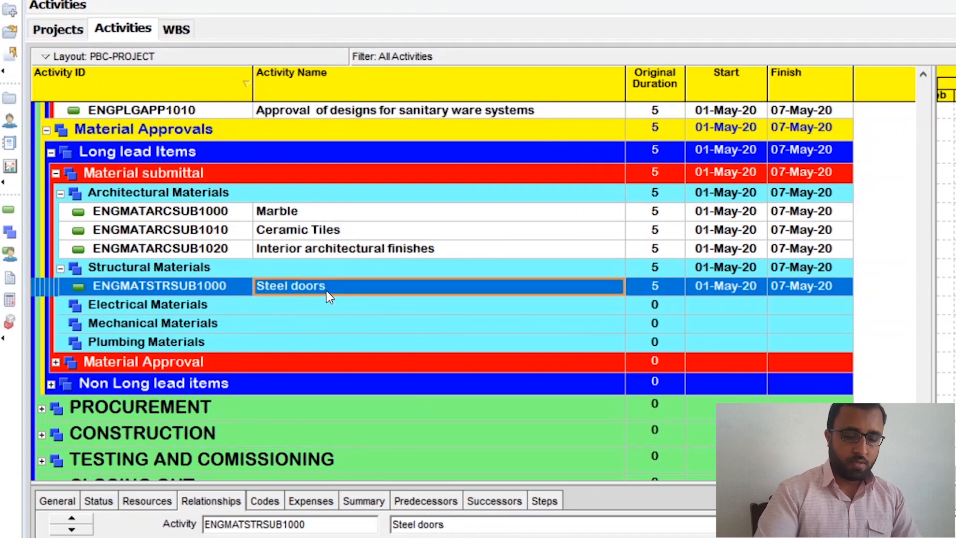
- Add a second activity under Structural Materials, below Steel doors, and clear its default name
key("Insert")
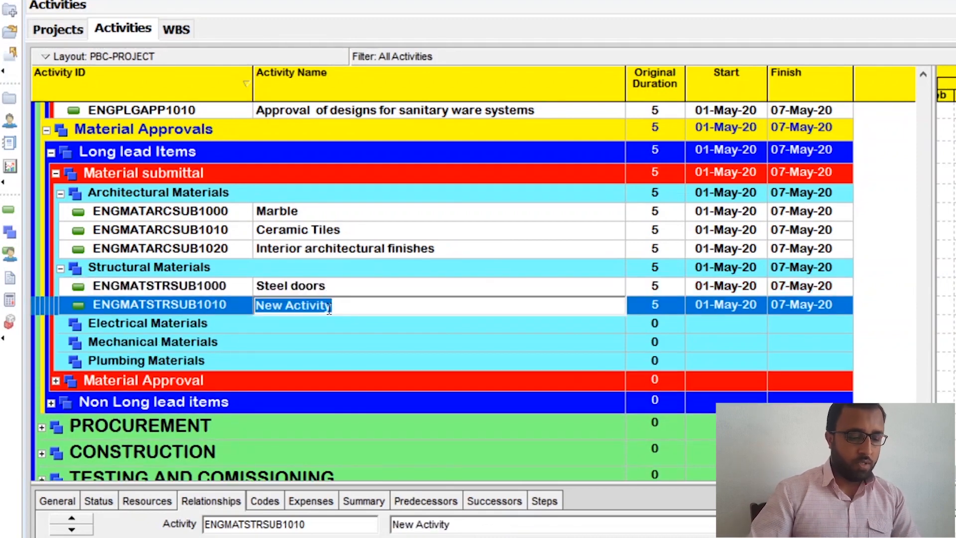
key("BackSpace")
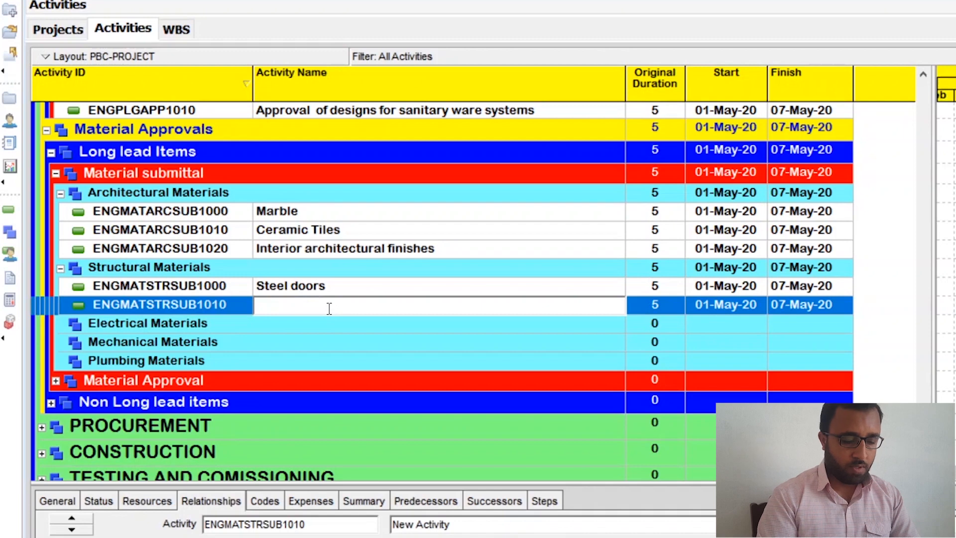
type("Al")
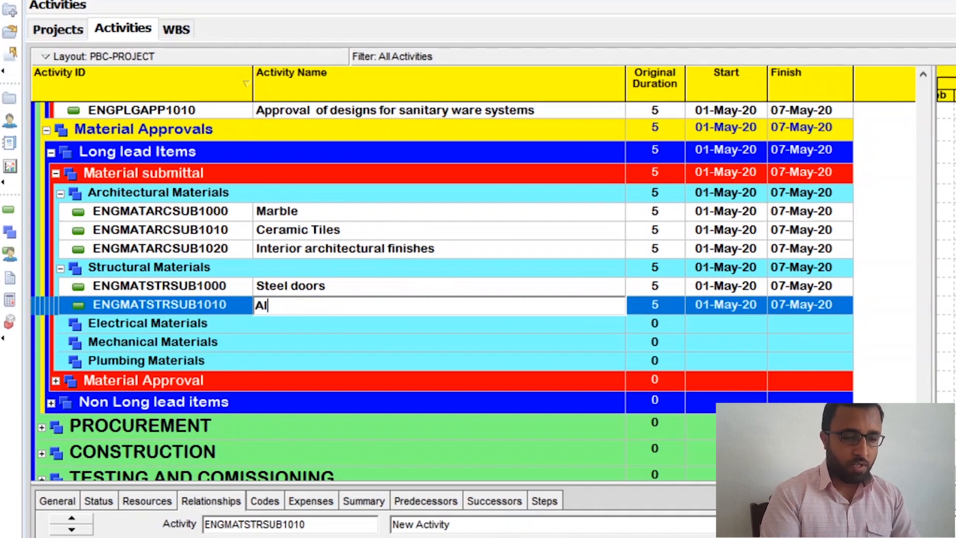
key("BackSpace")
key("BackSpace")
type("S")
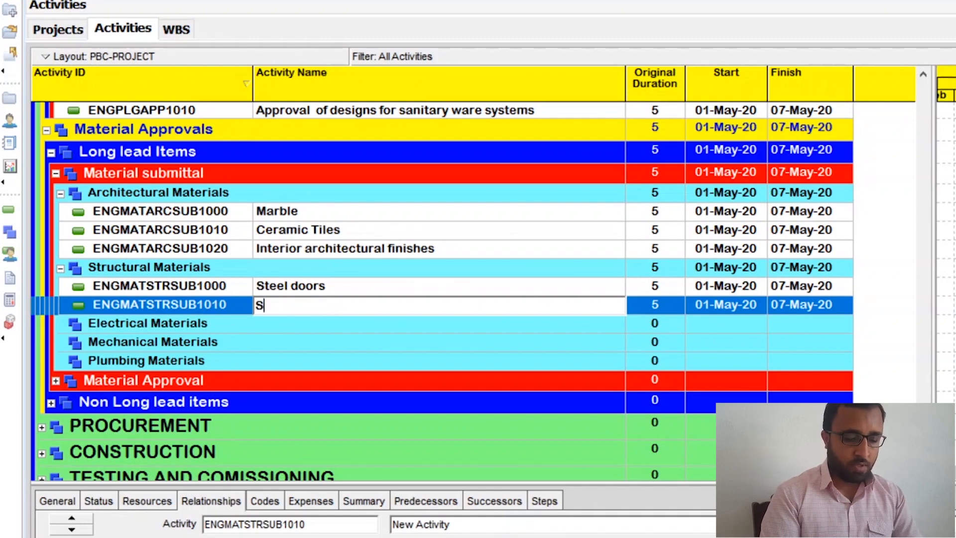
type("teel")
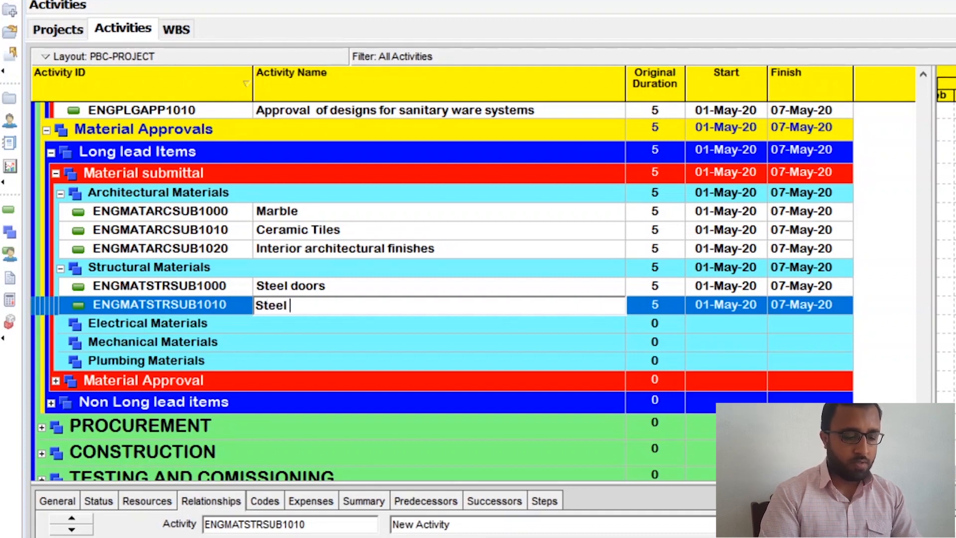
key("BackSpace")
key("BackSpace")
key("BackSpace")
key("BackSpace")
key("BackSpace")
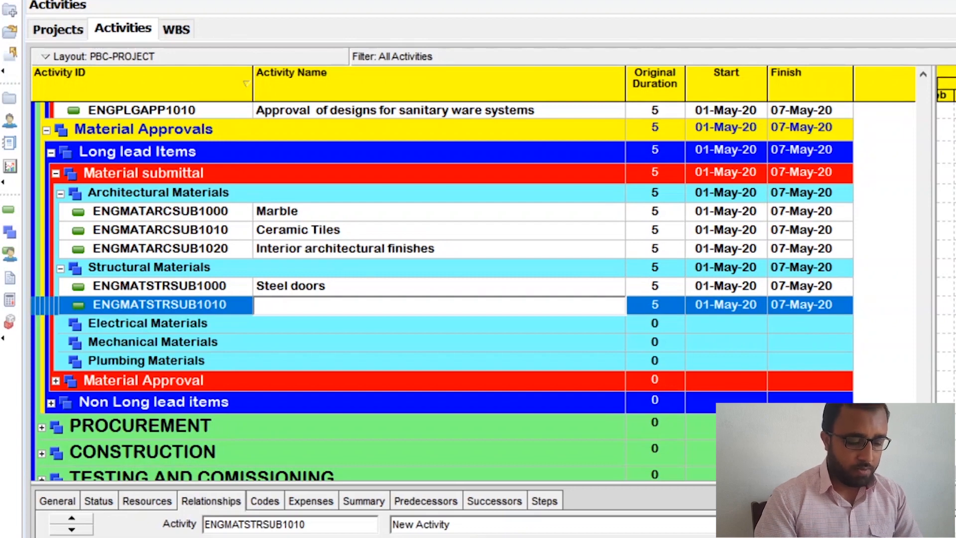
- Name the second activity under Structural Materials "Car parking shed"
type("C")
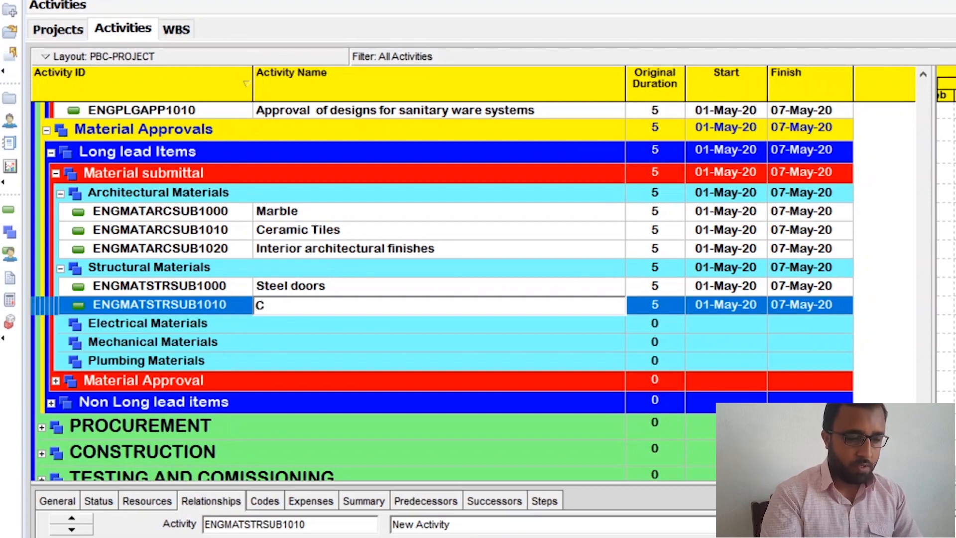
type("ar par")
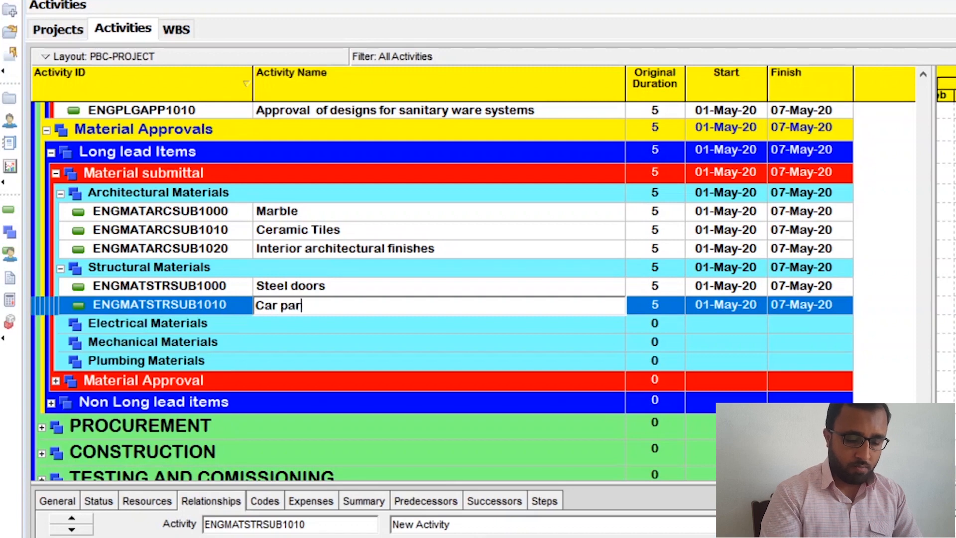
type("king shed")
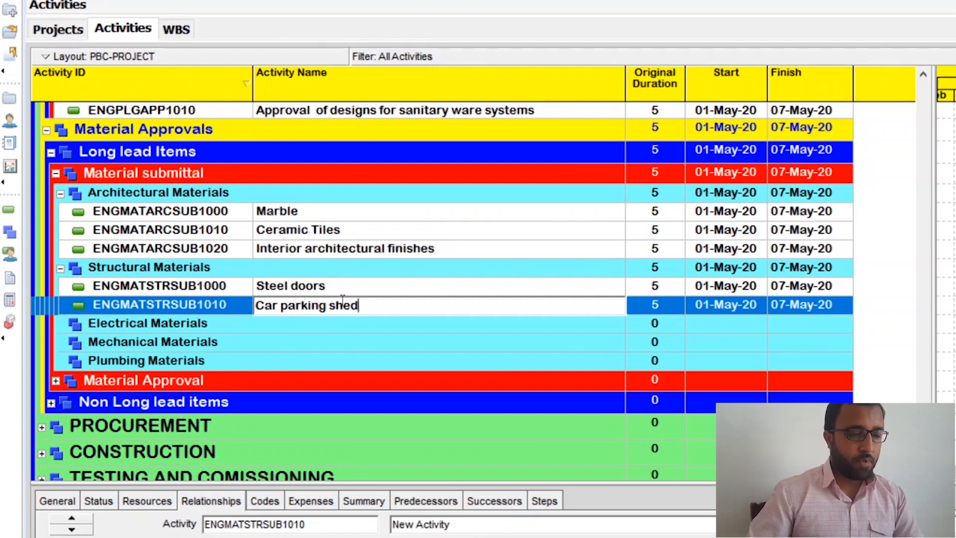
key("Return")
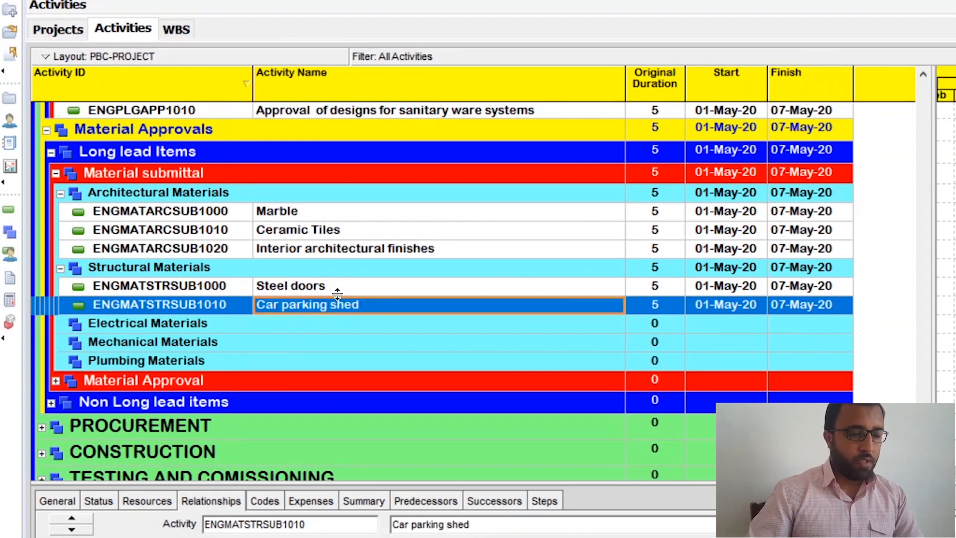
left_click(323, 289)
left_click(316, 305)
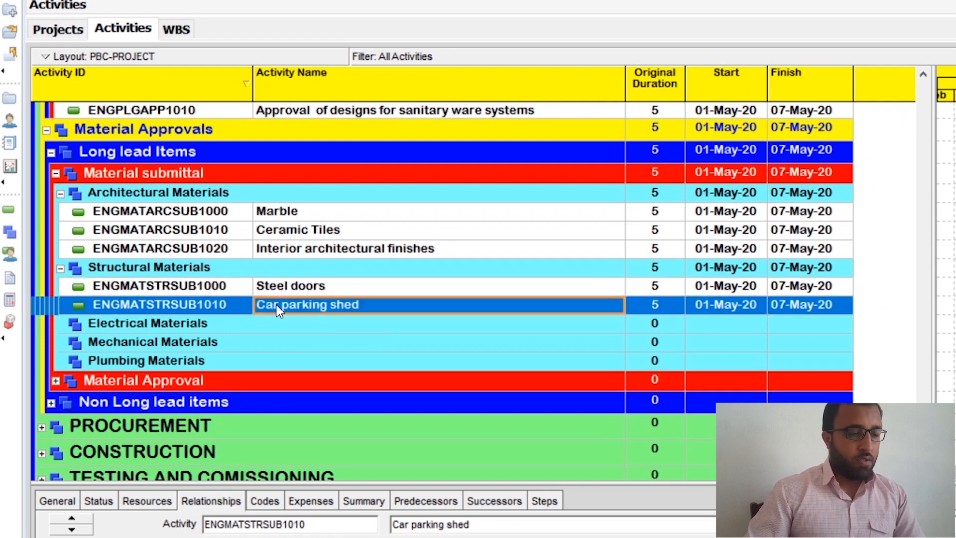
- Add a new activity under Electrical Materials in the Material submittal group and clear its default activity ID
scroll(263, 292, "down", 1)
left_click(261, 285)
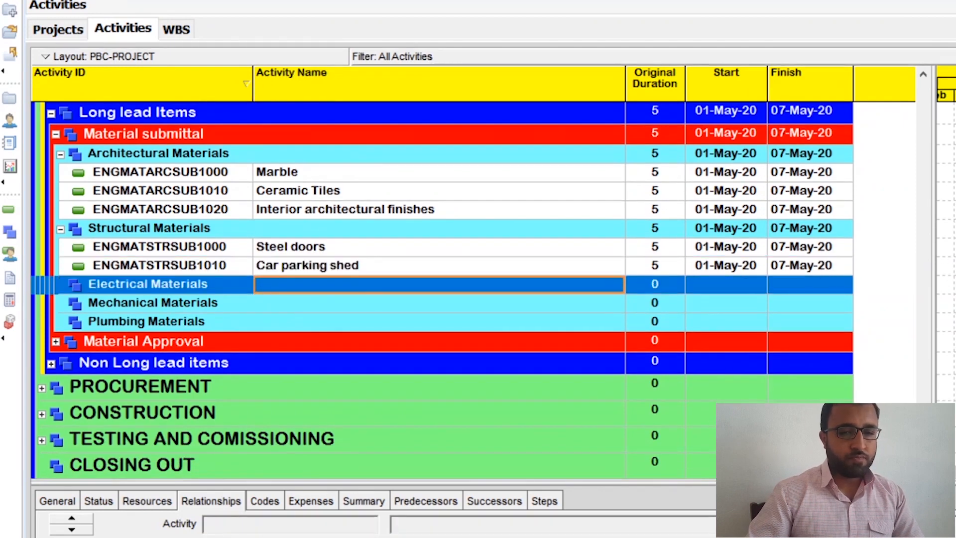
key("Insert")
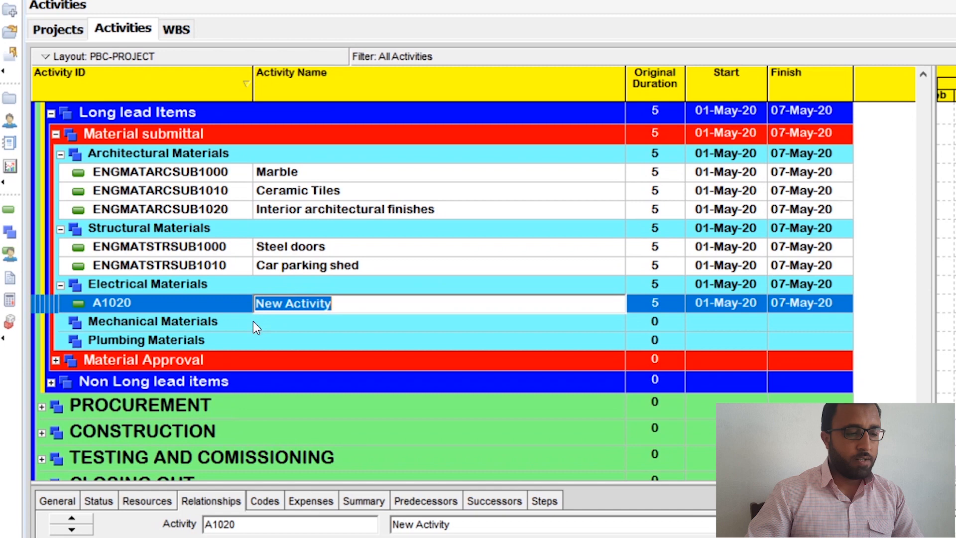
left_click(198, 309)
left_click(197, 306)
double_click(198, 306)
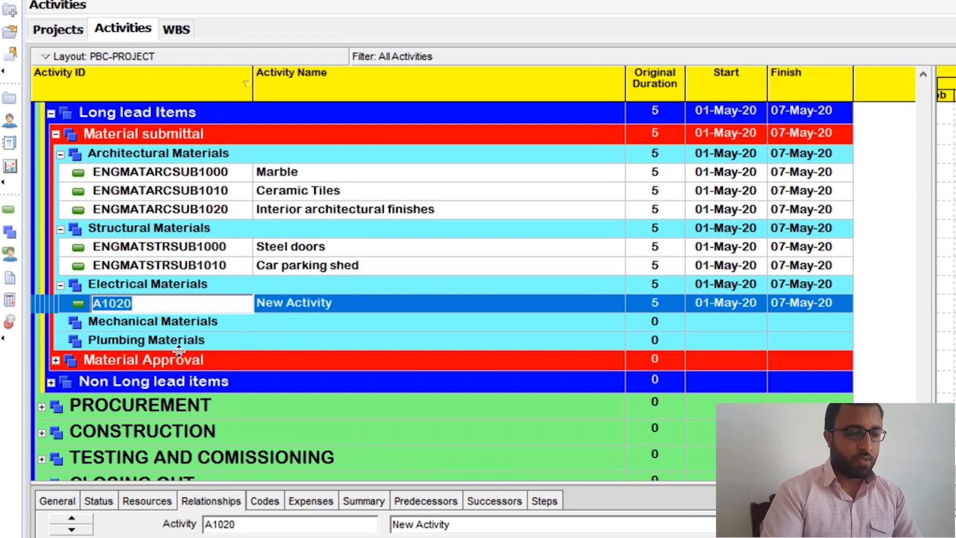
key("BackSpace")
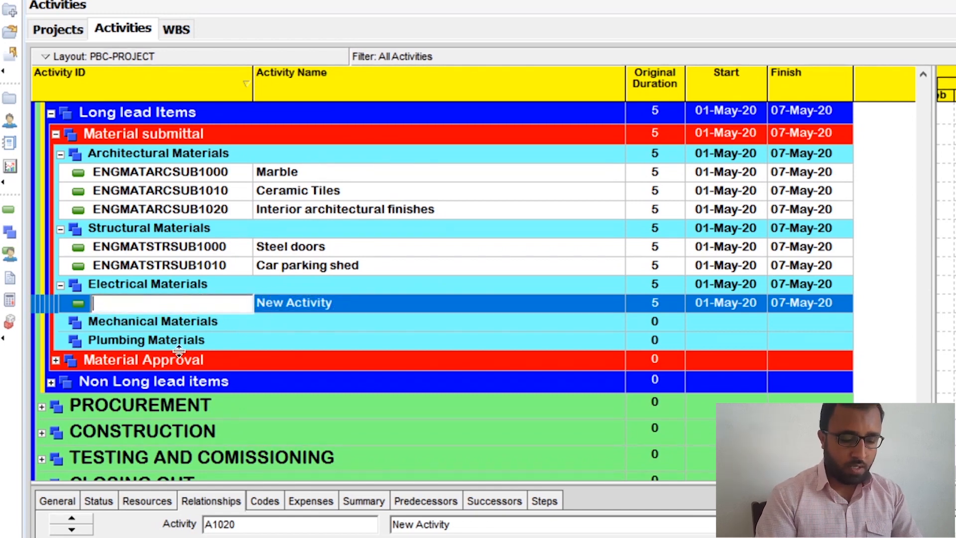
type("ELE")
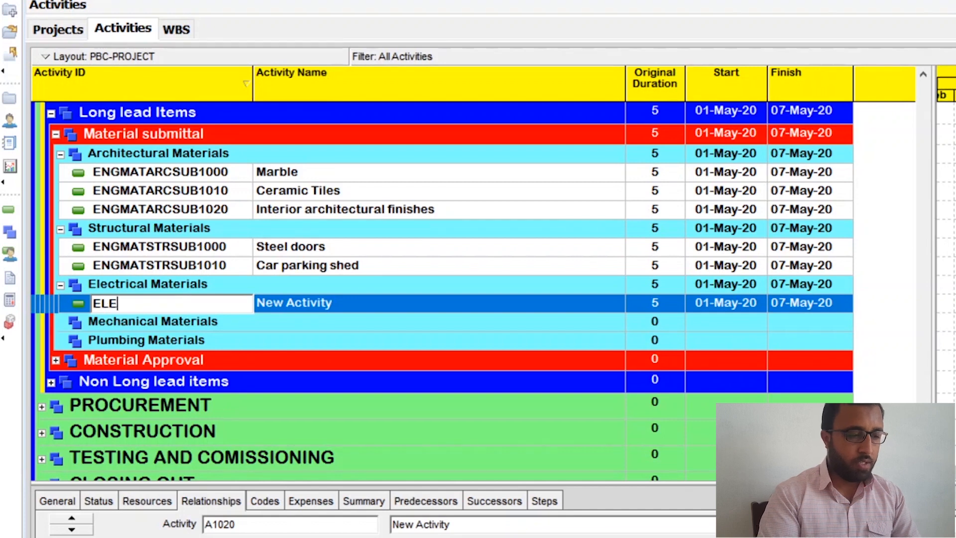
key("BackSpace")
key("BackSpace")
key("BackSpace")
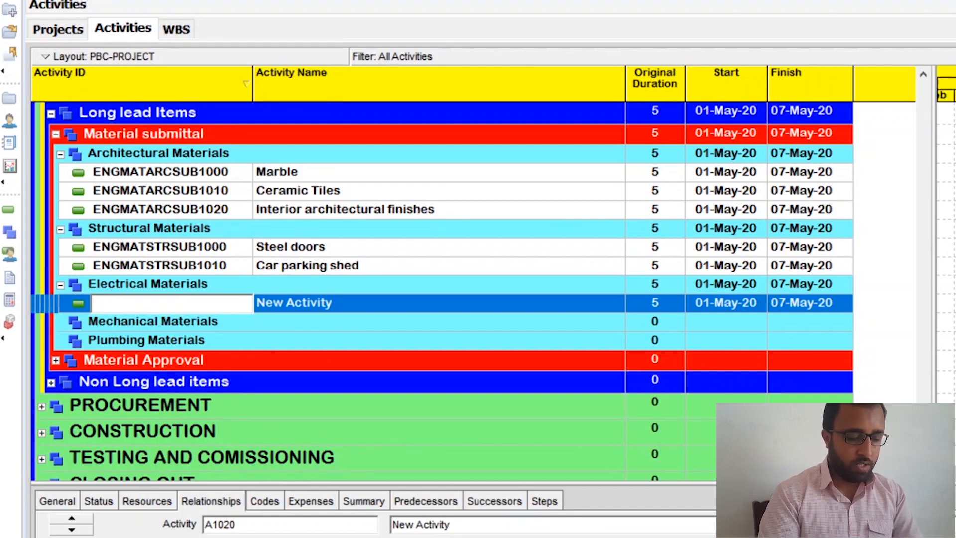
- Set the activity ID of the new Electrical Materials activity to ENGMATELECSUB1000
type("ENG")
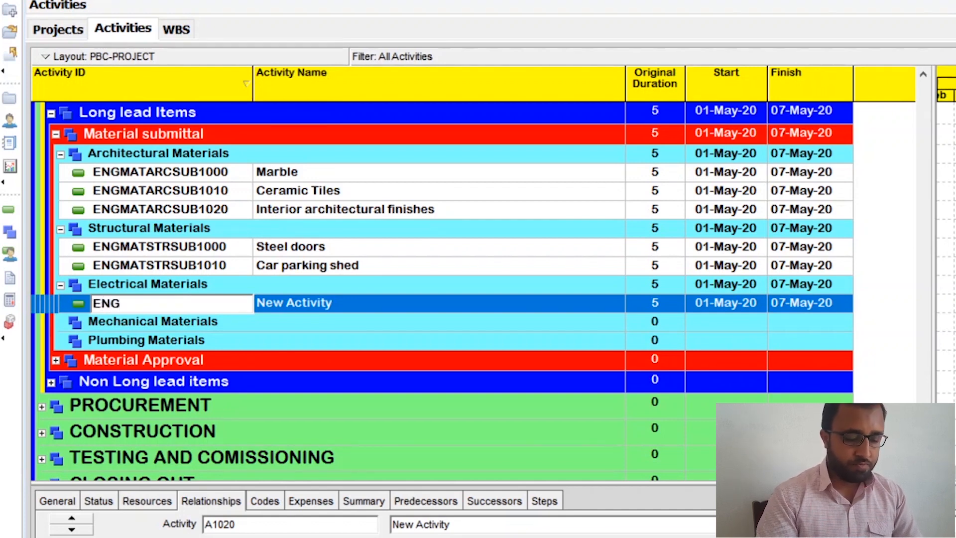
type("MAT")
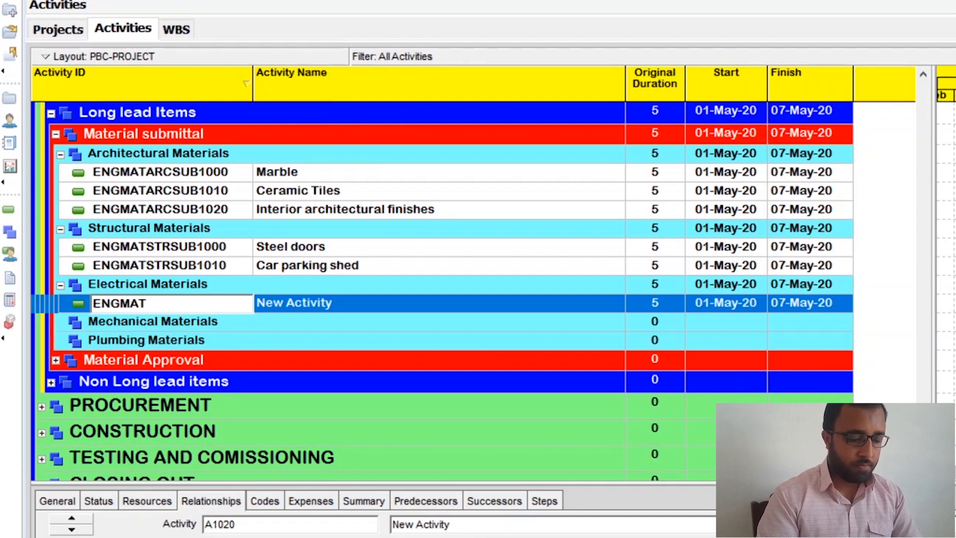
type("ELEC")
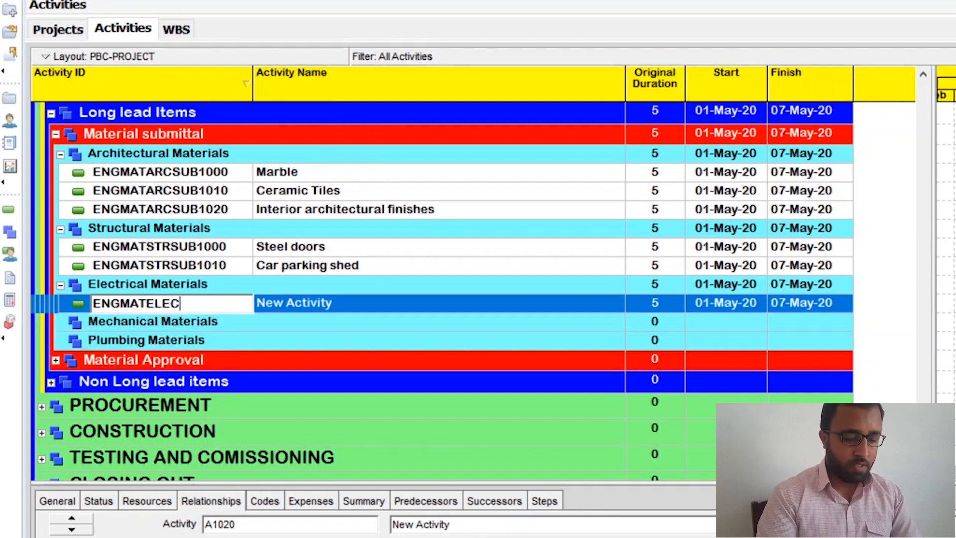
type("SUB")
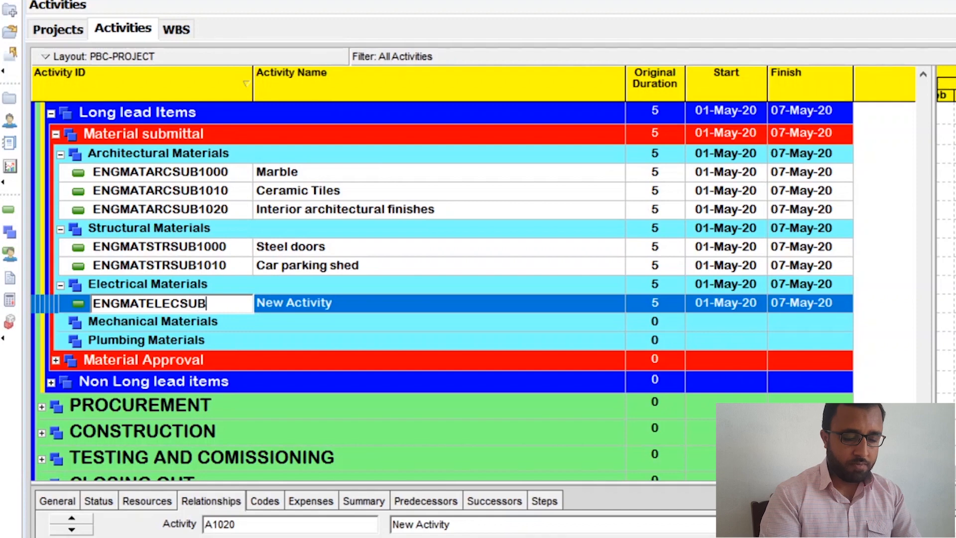
type("1000")
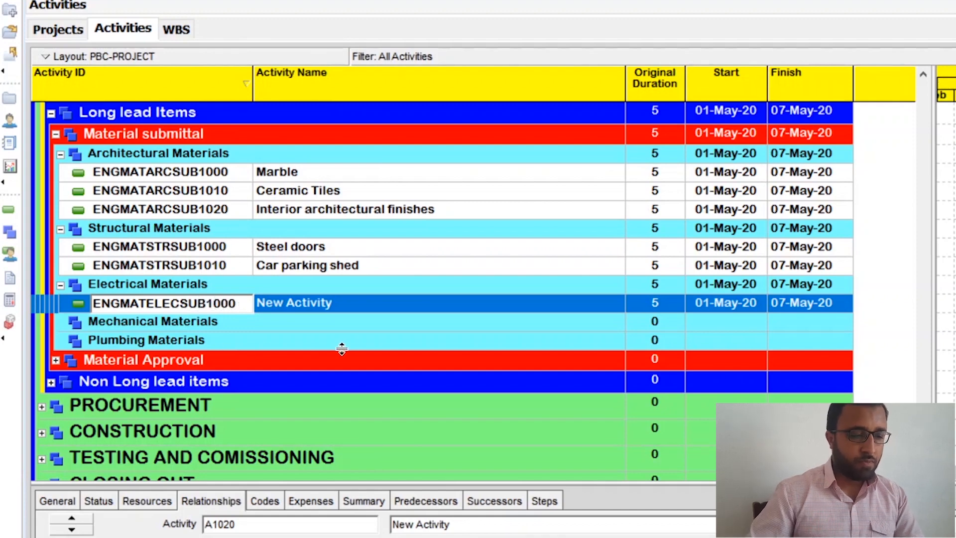
key("Tab")
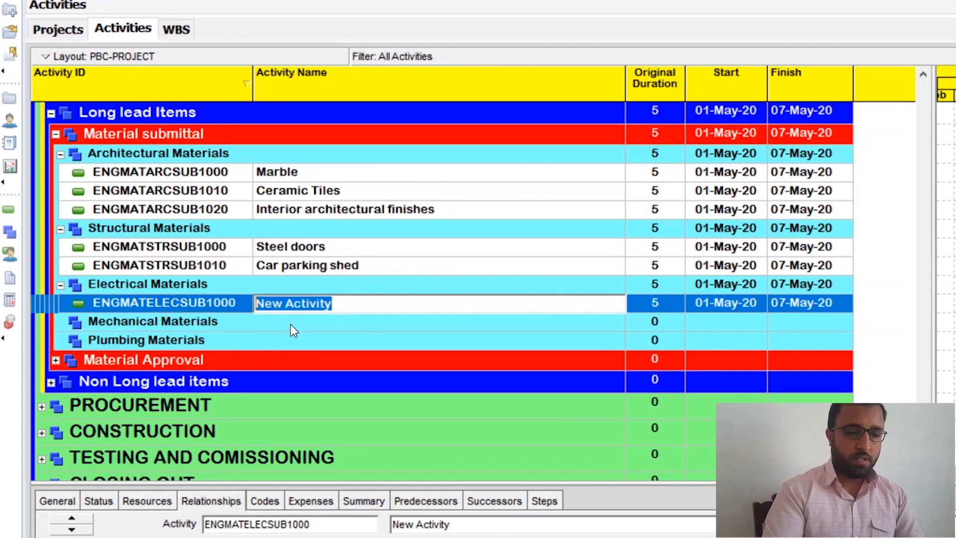
- Name the first activity under Electrical Materials "Lighting"
key("Delete")
type("Li")
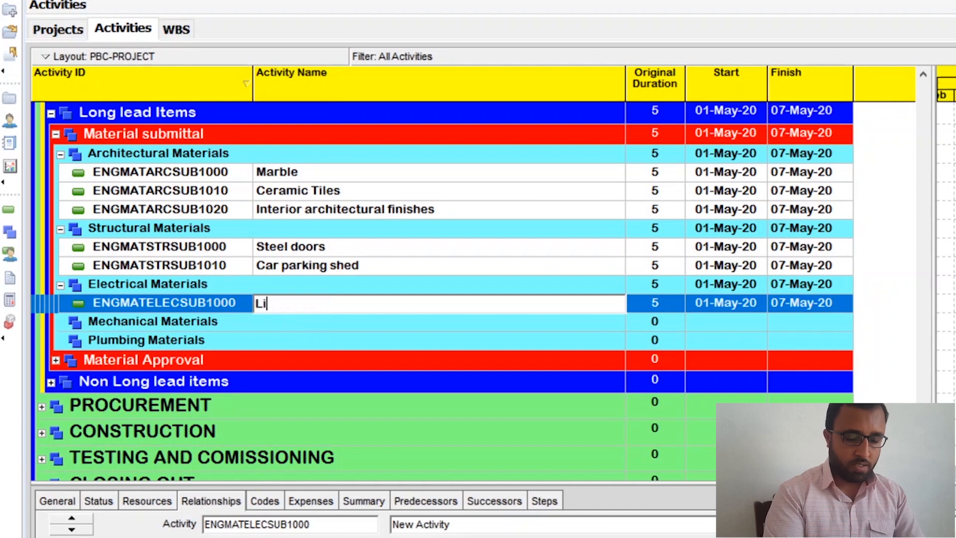
type("ghting")
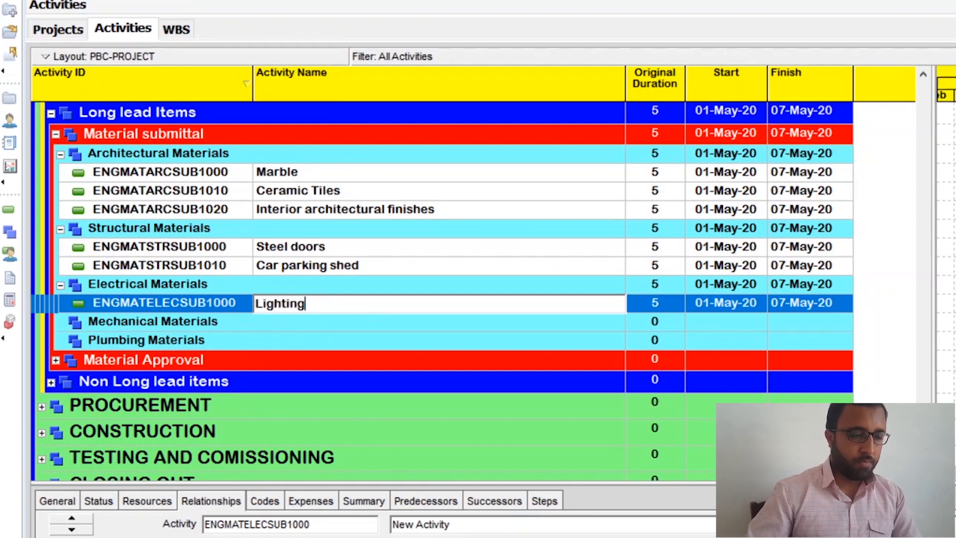
left_click(309, 303)
left_click(309, 304)
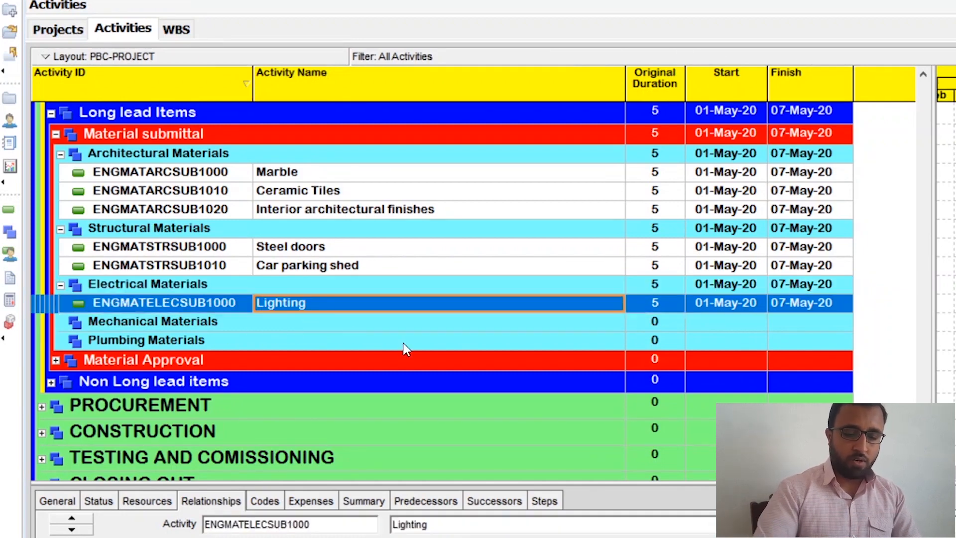
- Add a second activity under Electrical Materials, below Lighting, and name it "Batteries"
key("Insert")
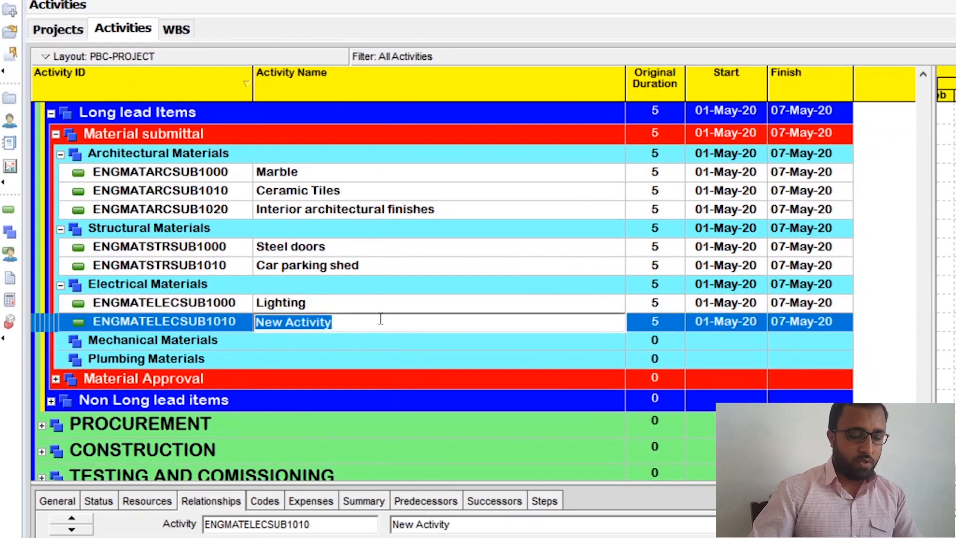
type("B")
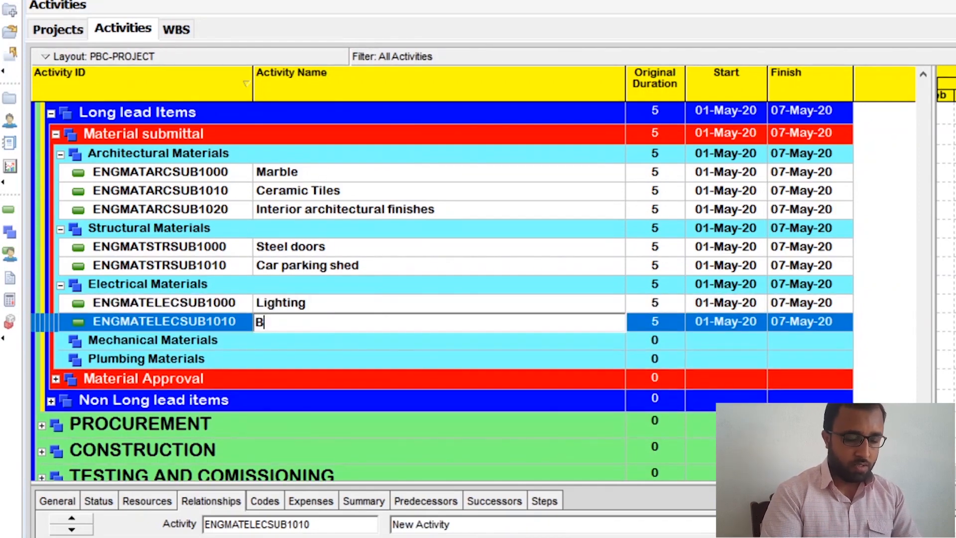
type("atteries")
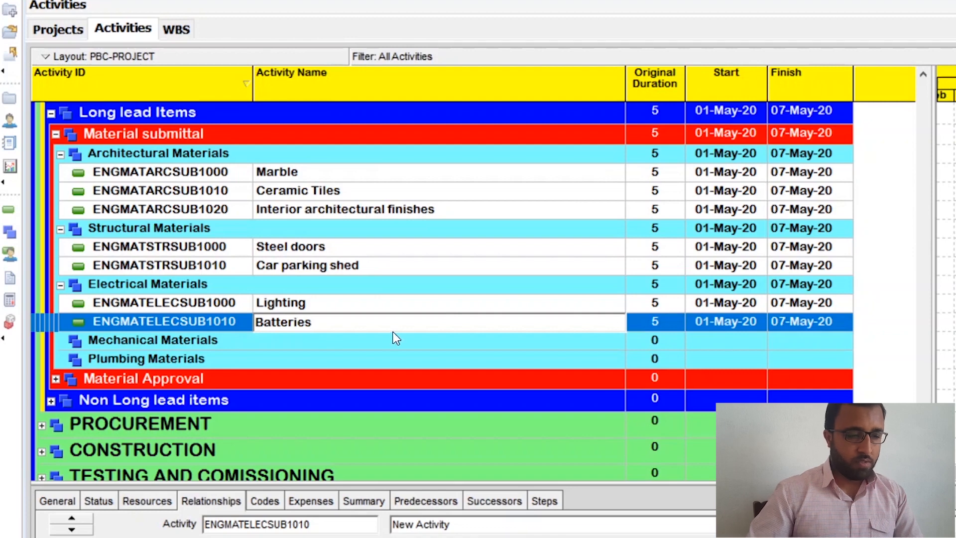
key("Return")
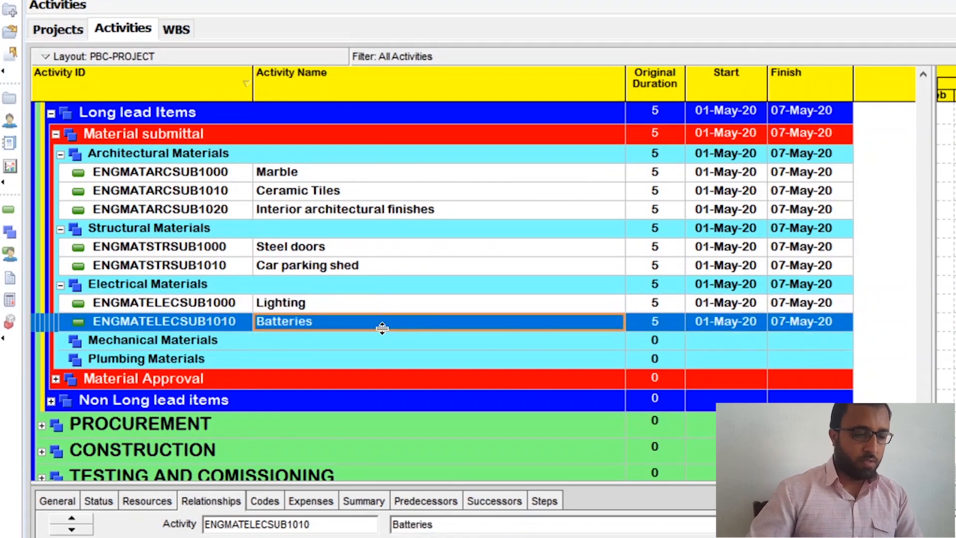
- Add a third activity under Electrical Materials, below Batteries, and name it "Generator set"
key("Insert")
type("G")
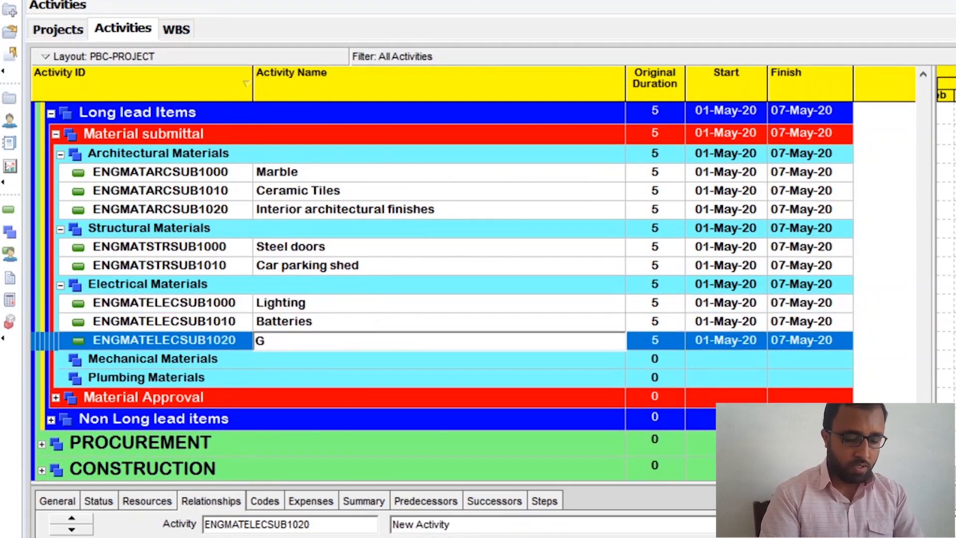
type("eb")
key("BackSpace")
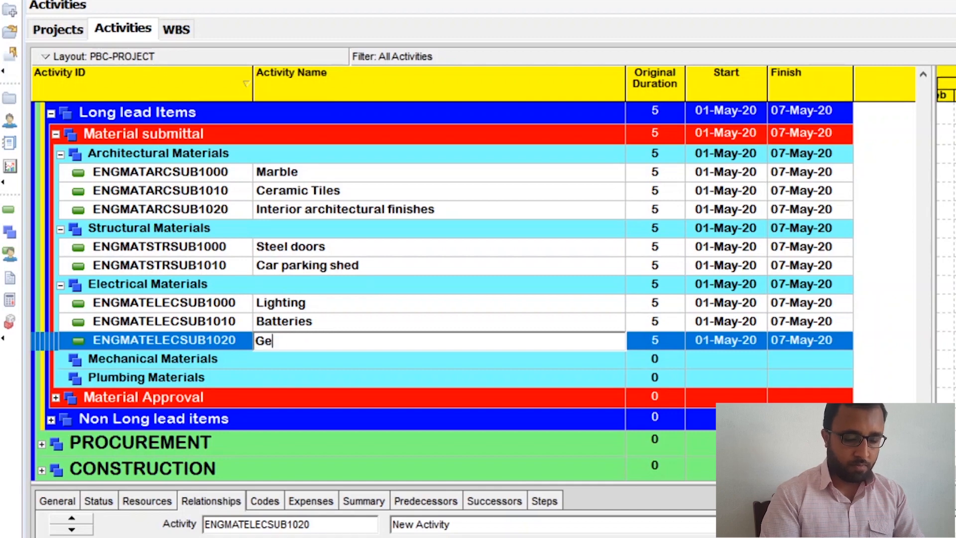
type("nerator set")
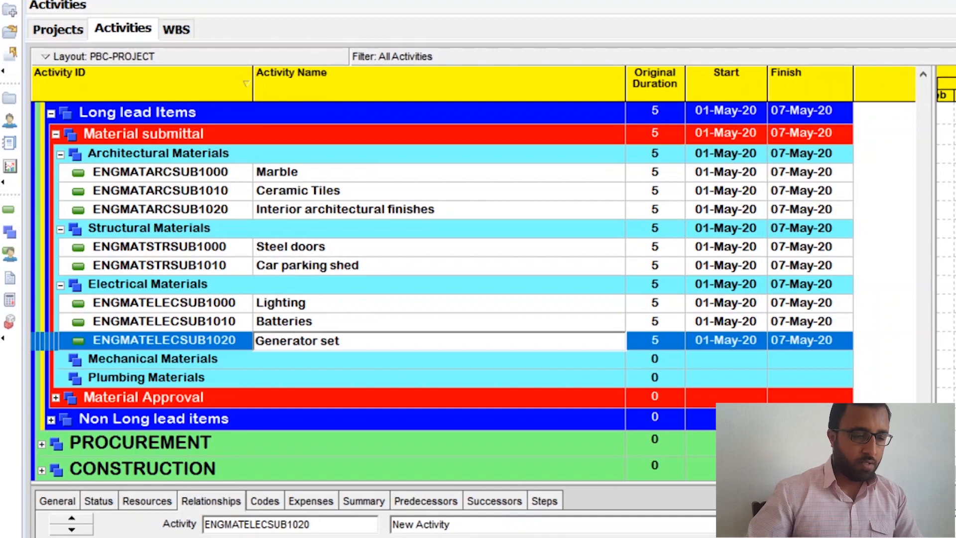
key("Return")
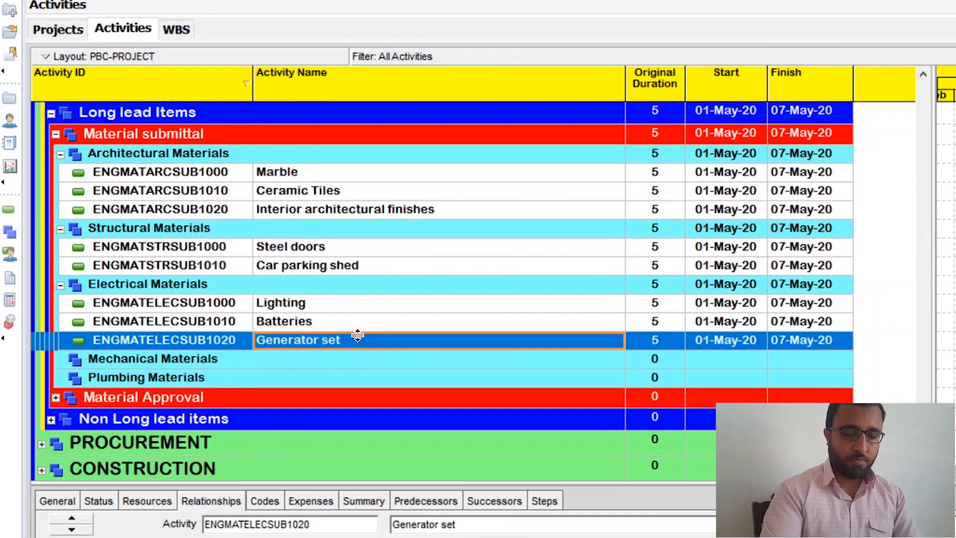
- Add a fourth activity under Electrical Materials, below Generator set, and name it "UPS"
key("Insert")
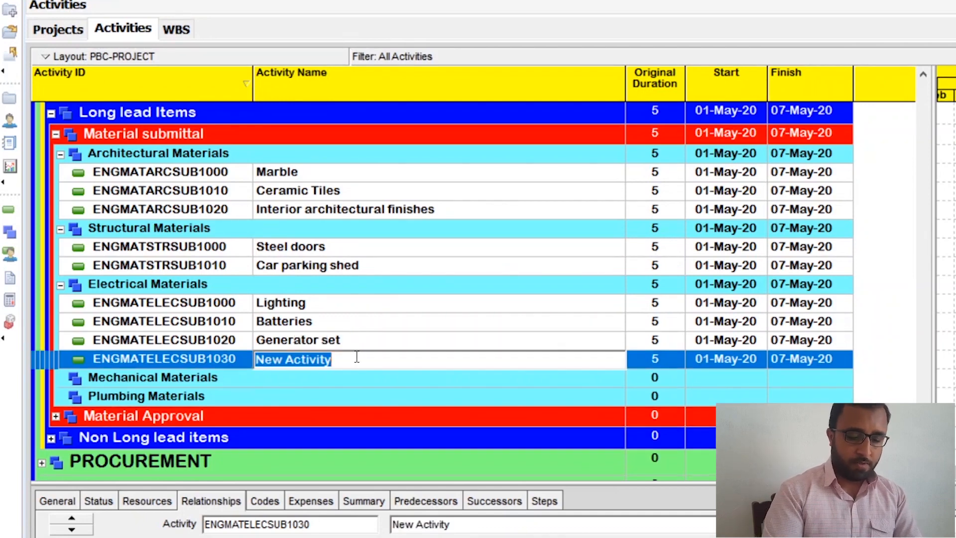
type("UPS")
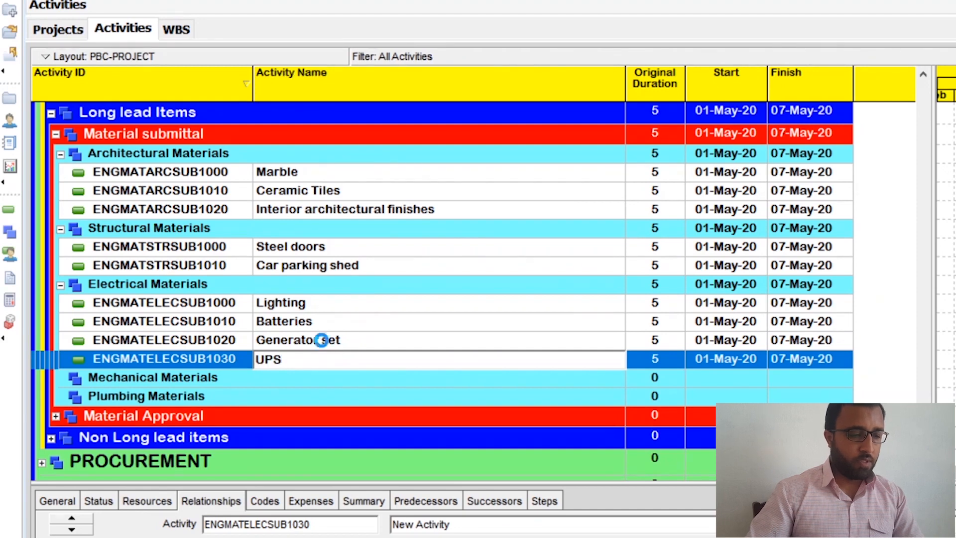
left_click(322, 341)
- Add a new activity under Mechanical Materials in the Material submittal group and set its activity ID to ENGMATMECHSUB1000
scroll(322, 342, "down", 2)
left_click(249, 318)
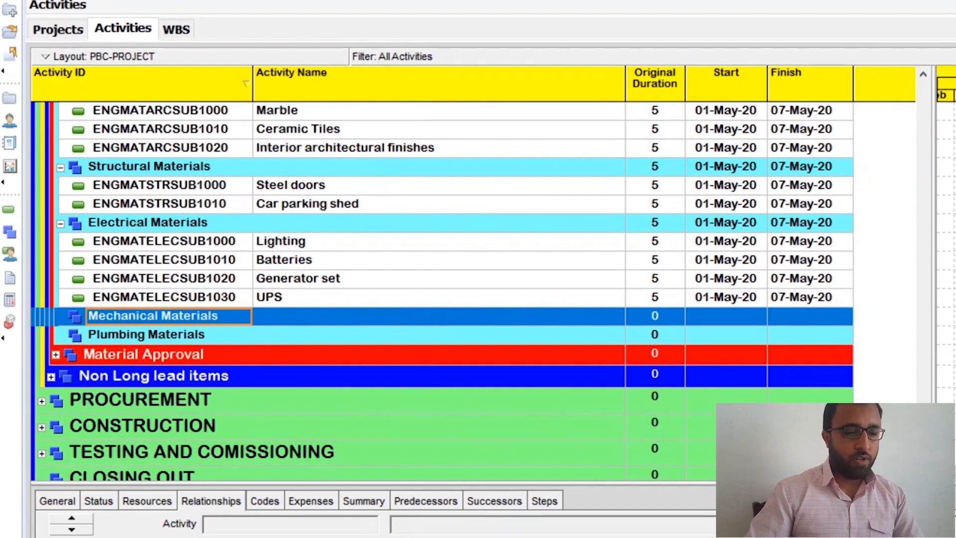
key("Insert")
left_click(204, 336)
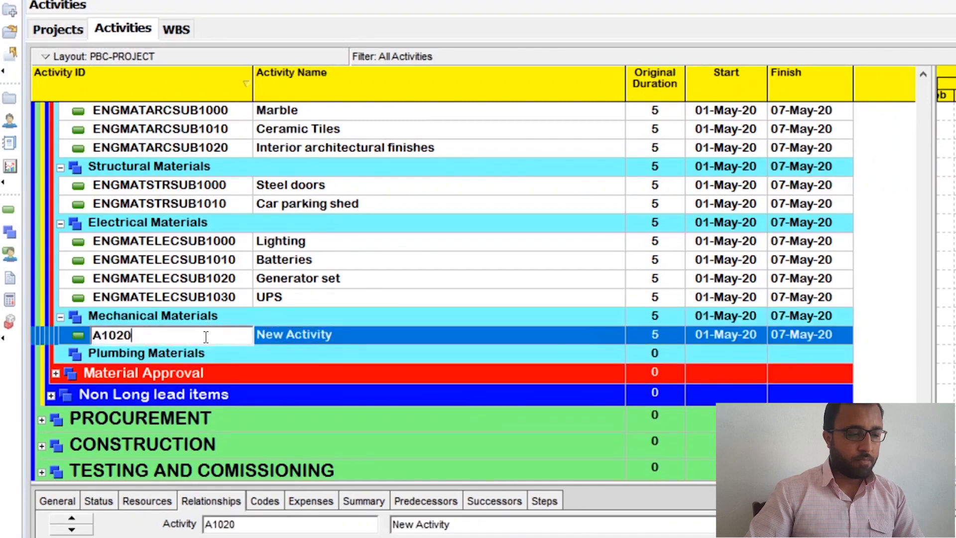
key("shift+Home")
key("BackSpace")
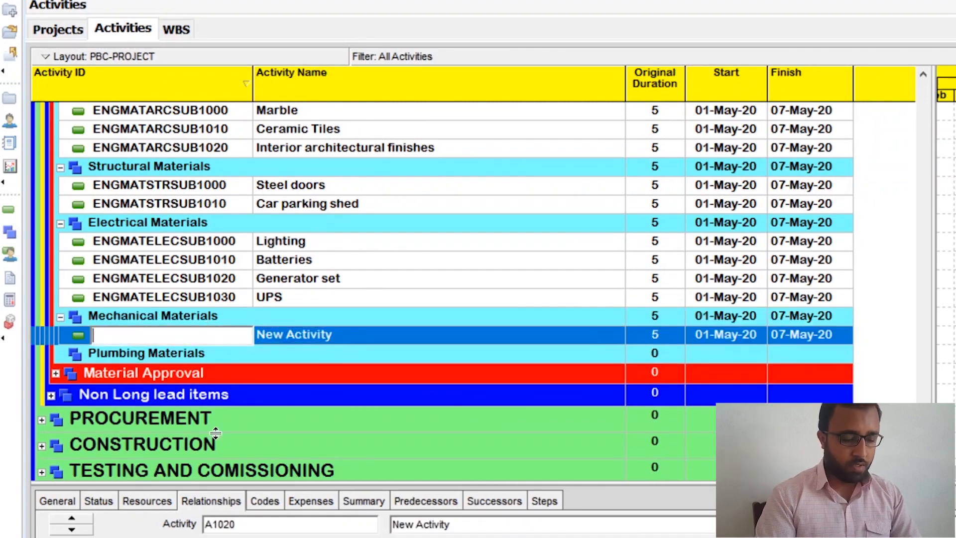
type("ENG")
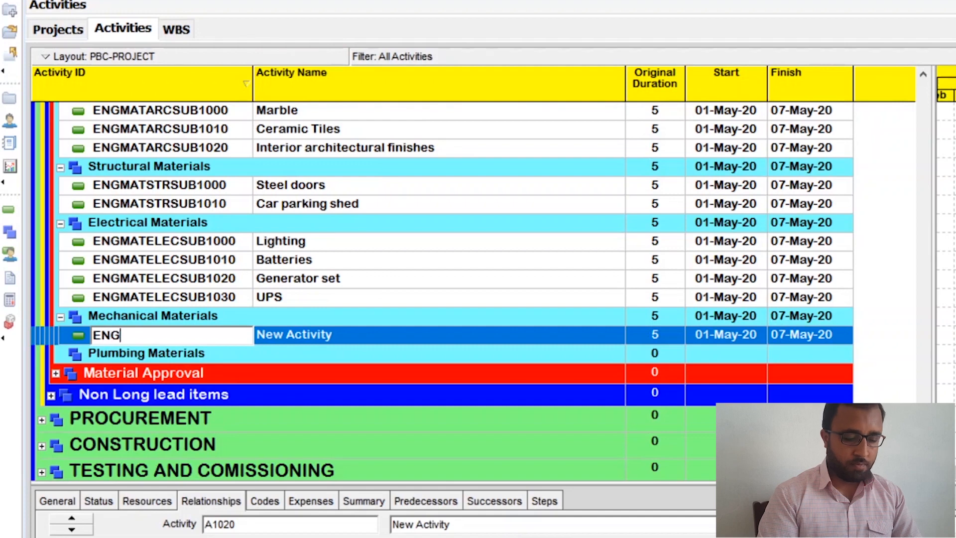
type("MAT")
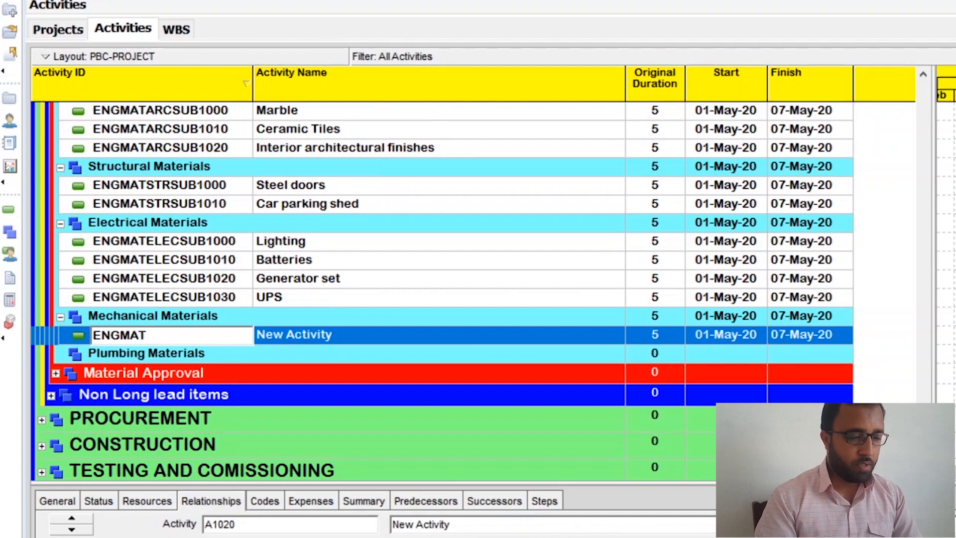
type("MEC")
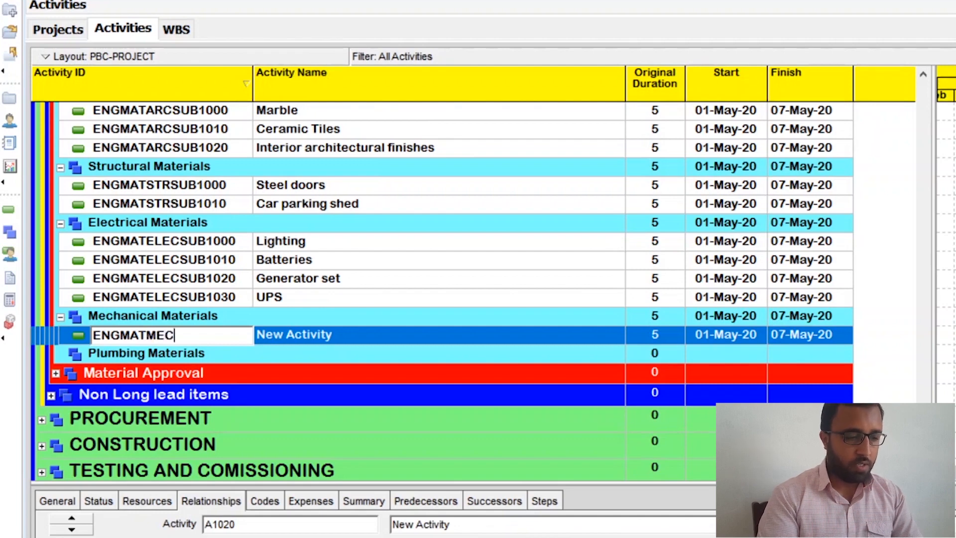
type("HSU")
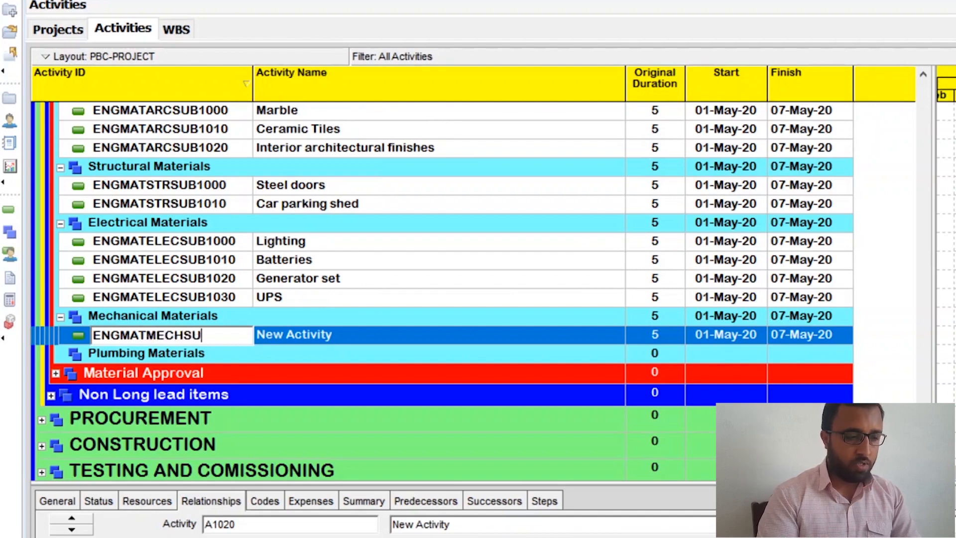
type("B1000")
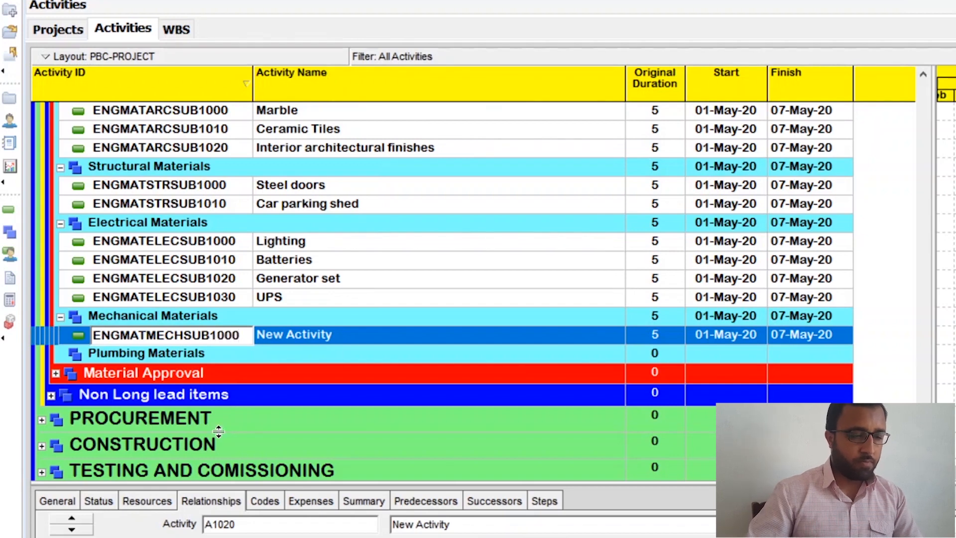
- Name the first activity under Mechanical Materials "AHU"
left_click(336, 343)
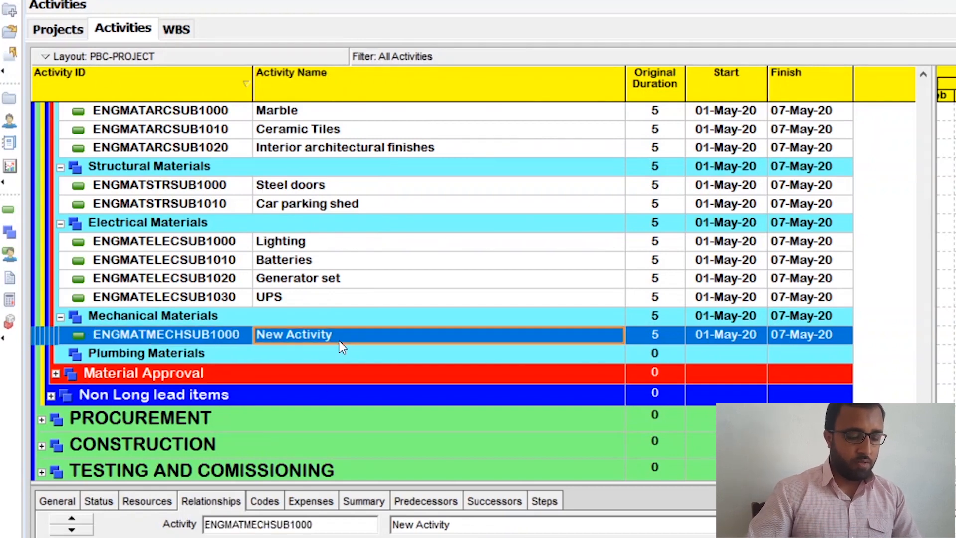
type("AHU")
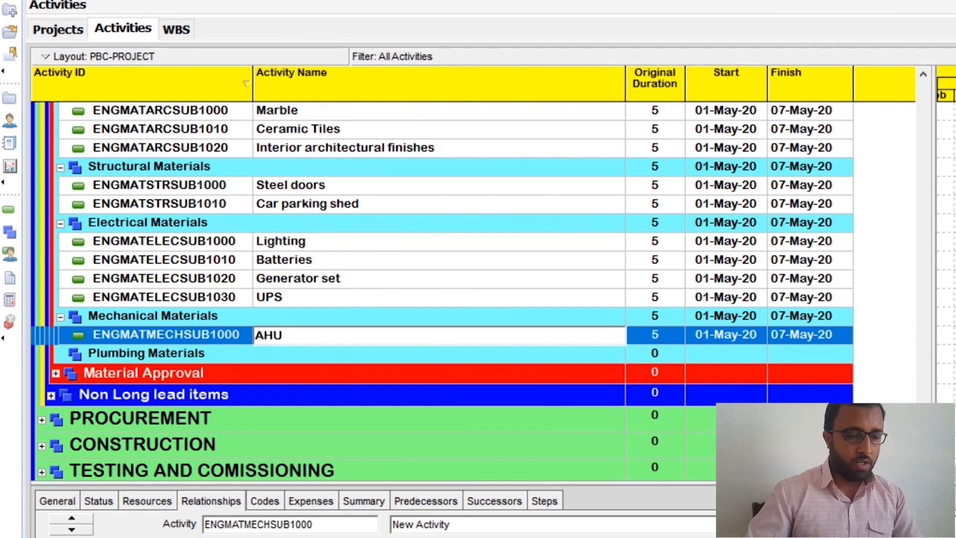
left_click(380, 356)
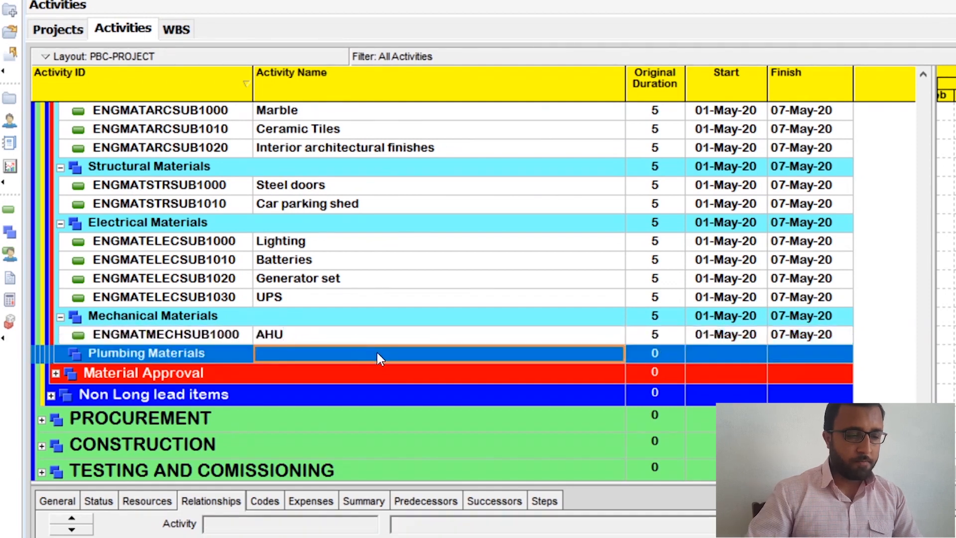
- Add a second activity under Mechanical Materials, below AHU, and name it "FCU"
left_click(355, 342)
key("Insert")
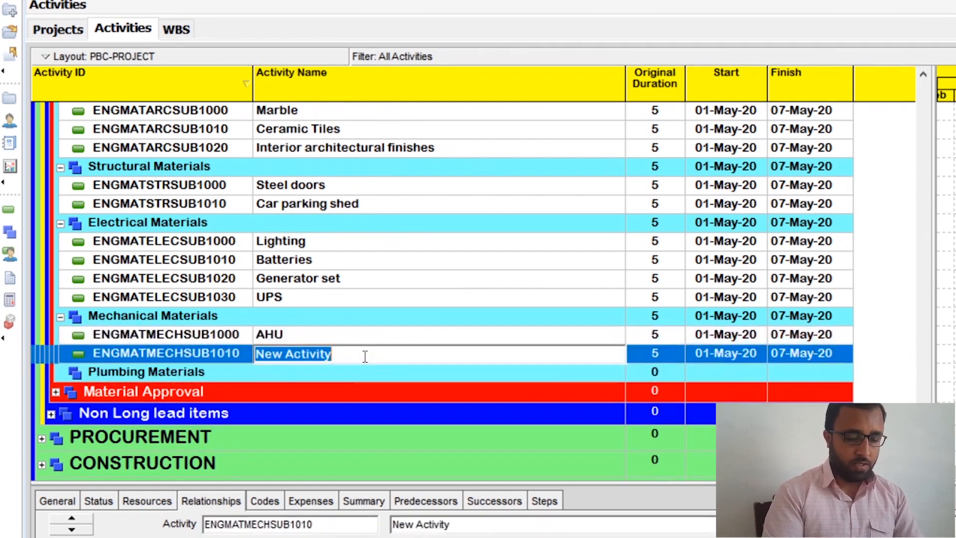
type("FCU")
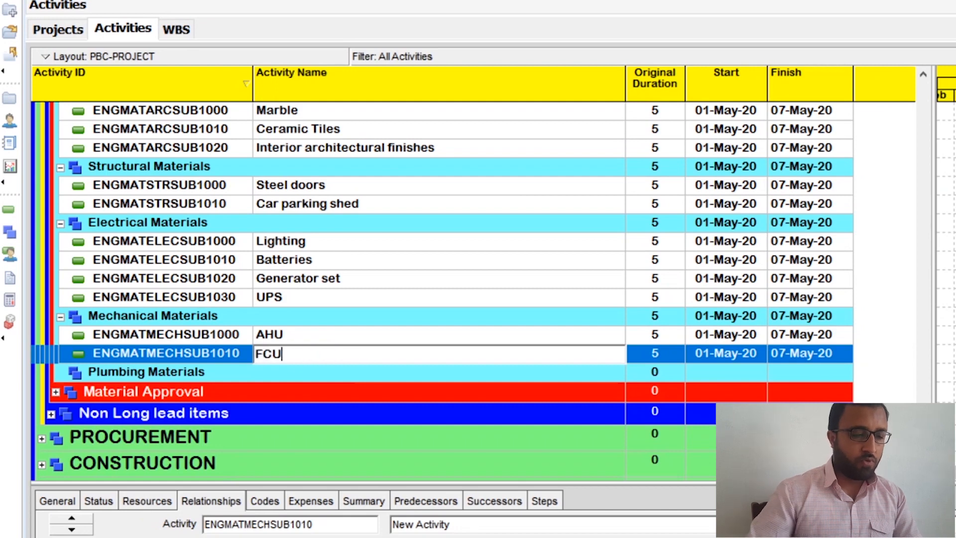
left_click(312, 342)
left_click(306, 356)
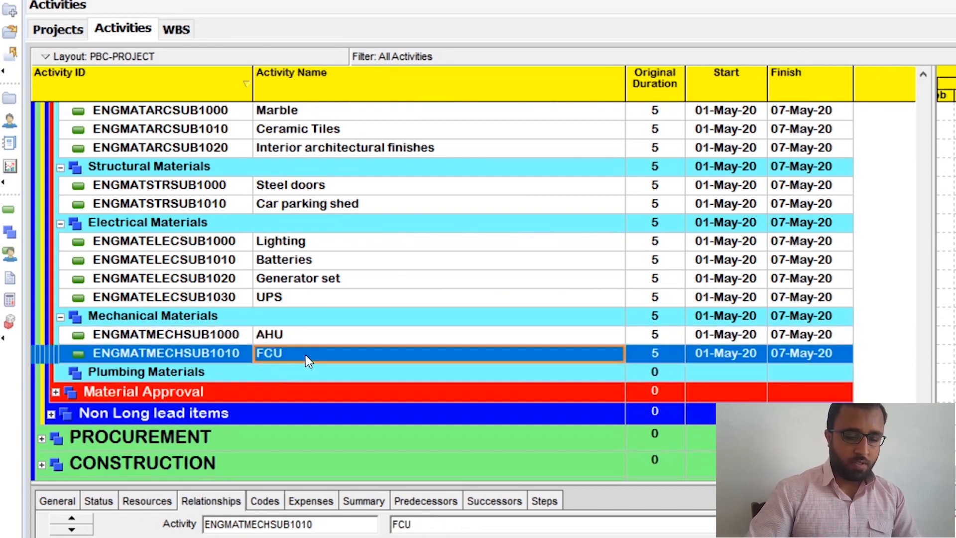
- Add a third activity under Mechanical Materials, below FCU, and name it "Condnsation units"
key("Insert")
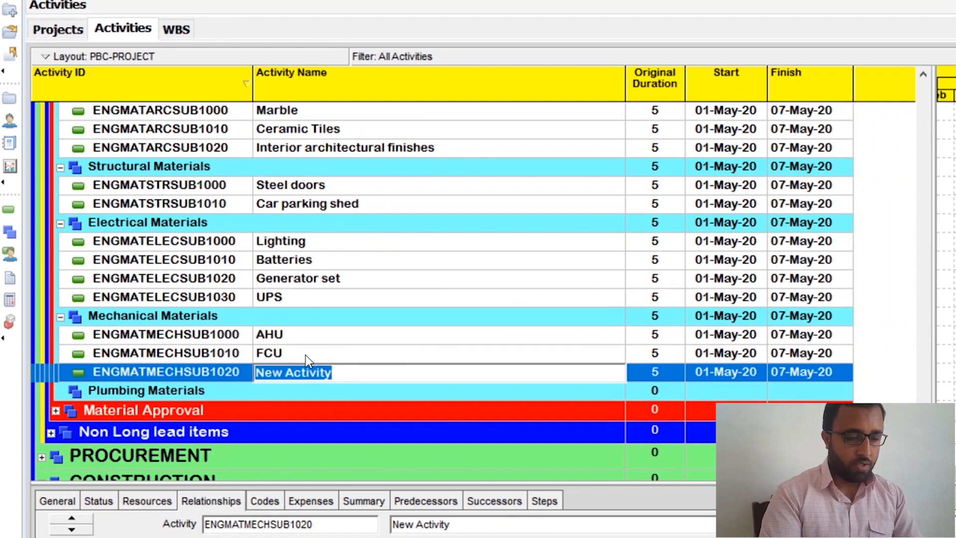
type("Co")
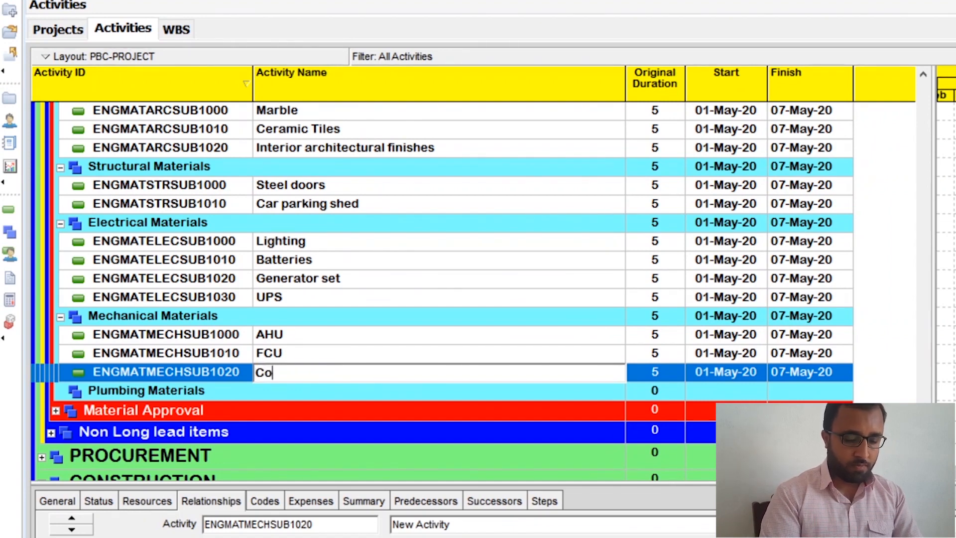
type("ndnsat")
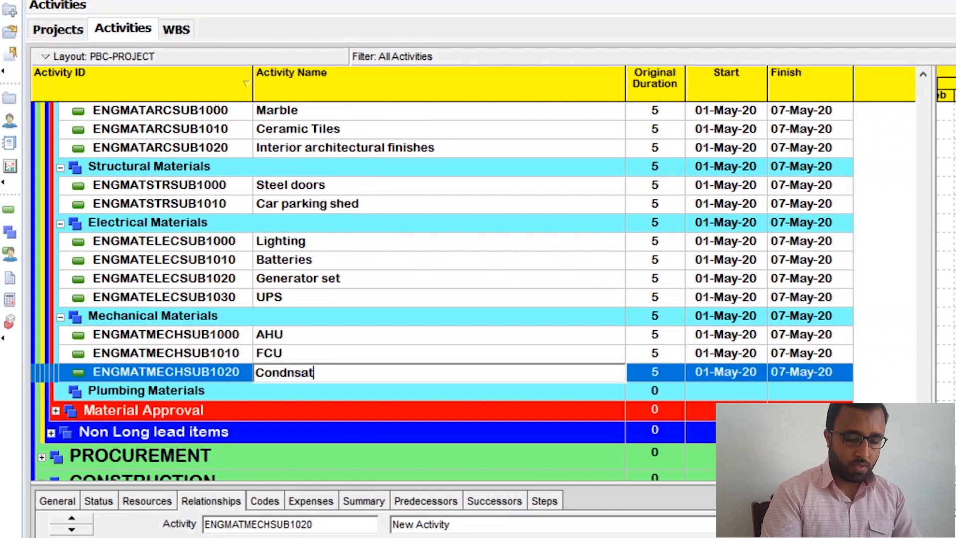
type("ion uni")
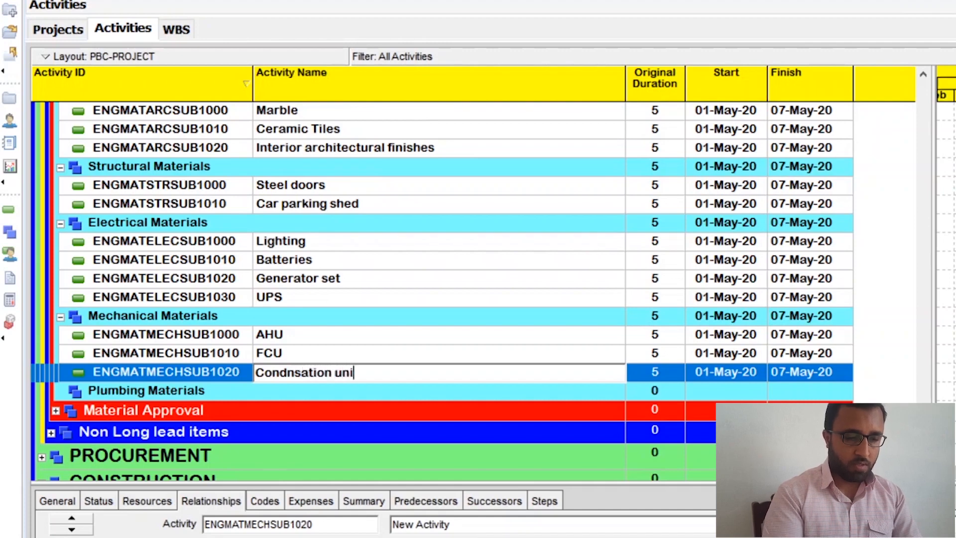
type("ts")
key("Return")
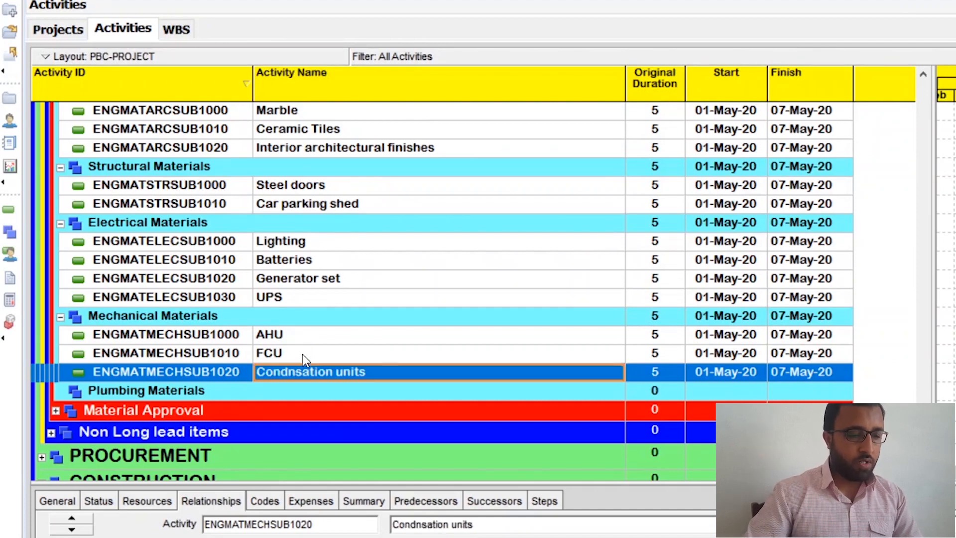
- Add a new activity under Plumbing Materials in the Material submittal group and set its activity ID to ENGMATPLG1000
left_click(303, 353)
scroll(296, 353, "down", 1)
left_click(308, 341)
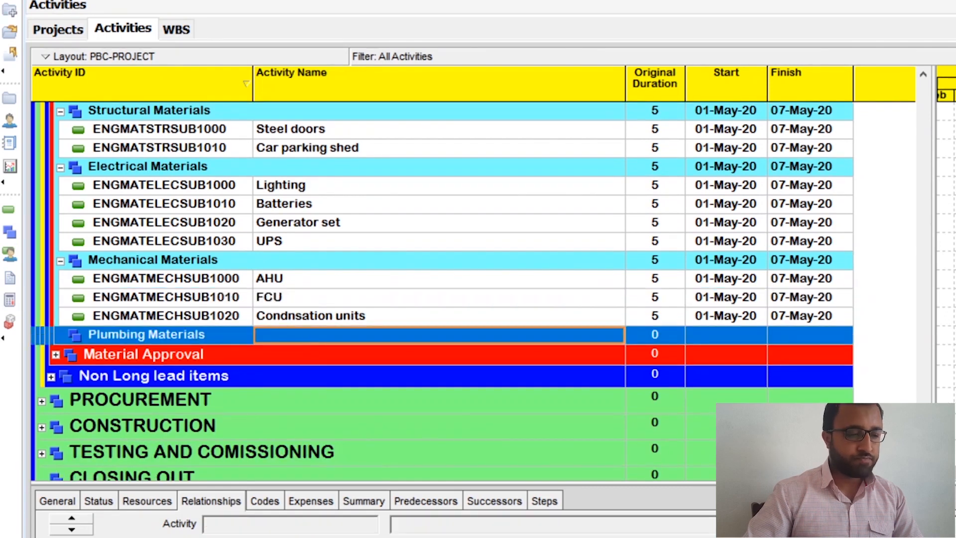
key("Insert")
left_click(177, 355)
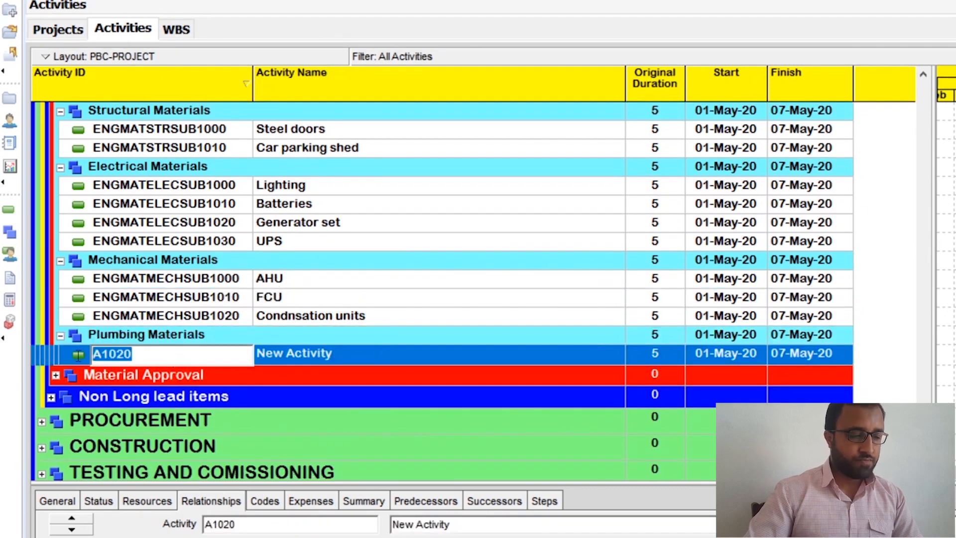
key("BackSpace")
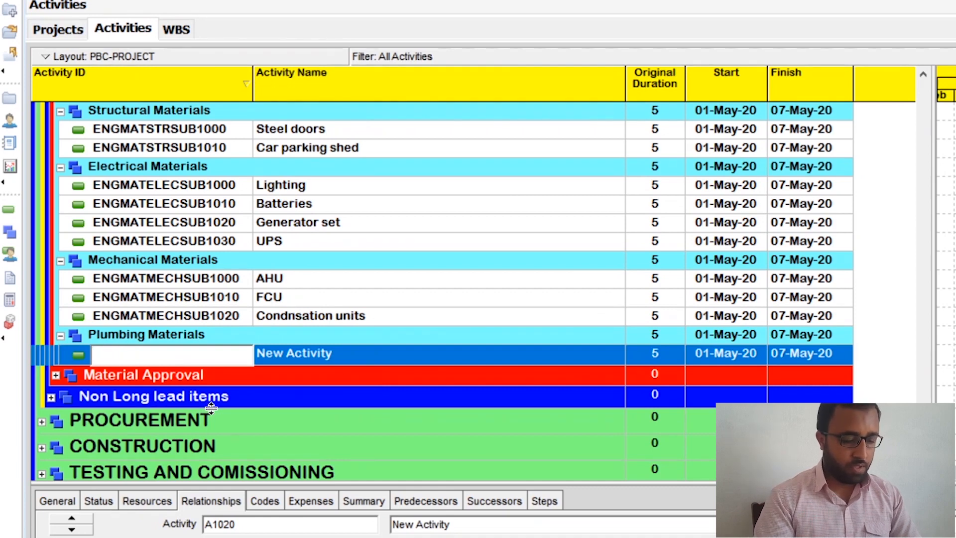
type("ENG")
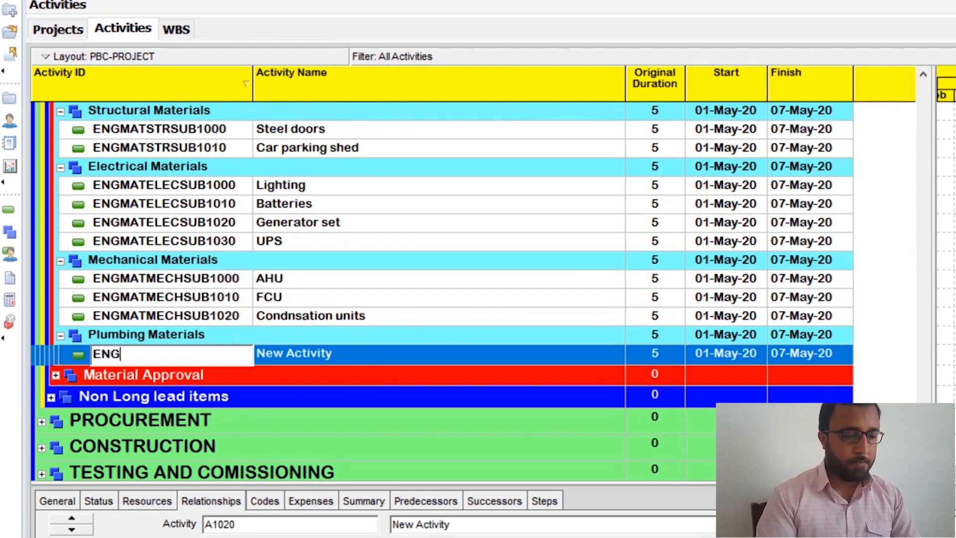
type("MAT")
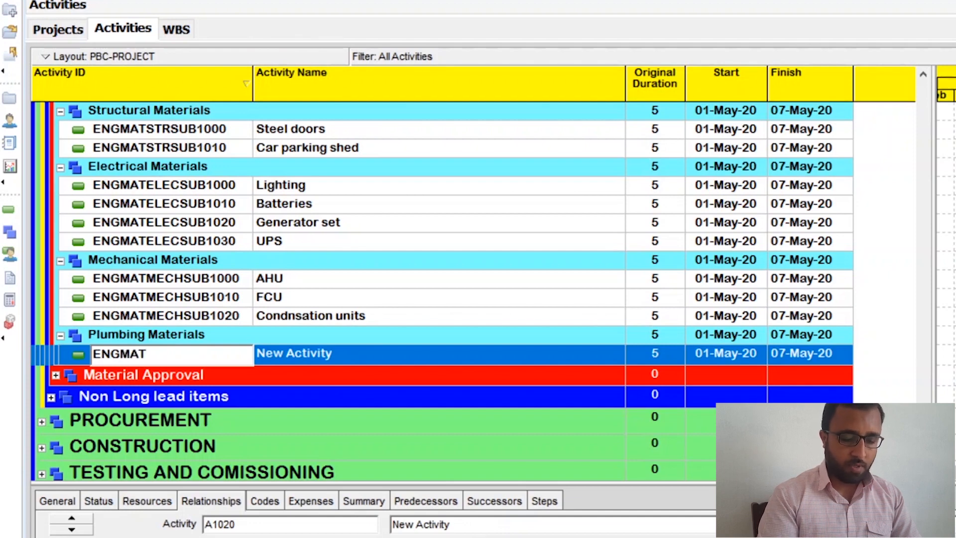
type("PLG")
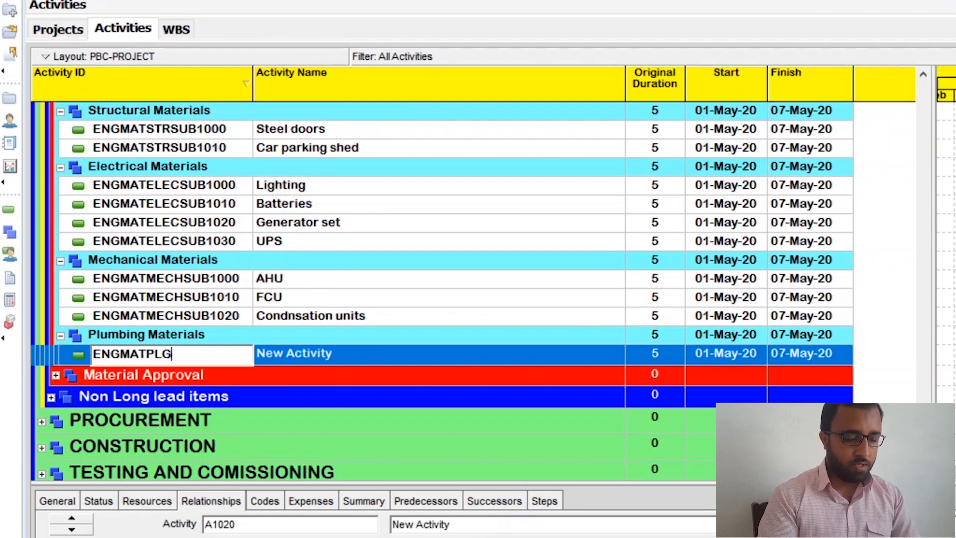
type("1000")
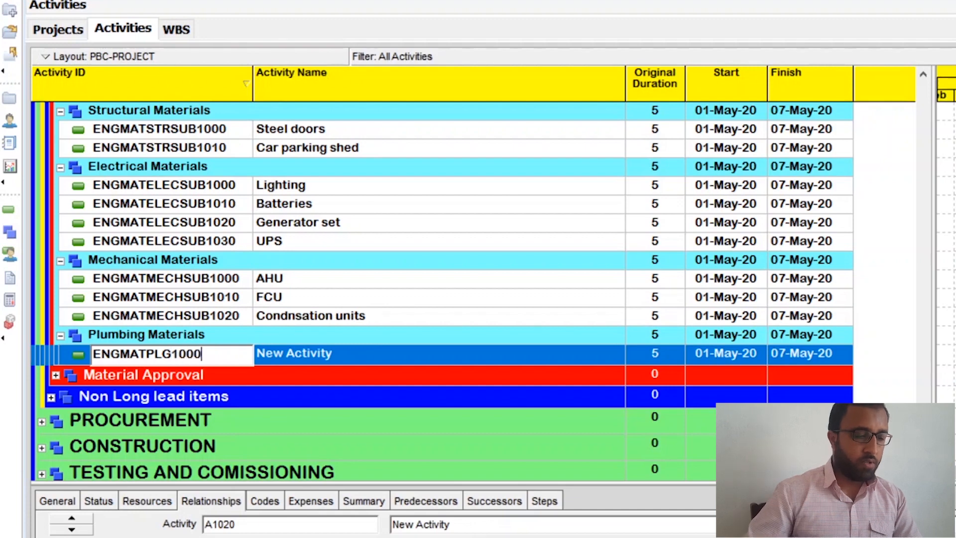
- Name the new activity under Plumbing Materials in the Material submittal group "Sanitary ware and fixtures"
left_click(358, 358)
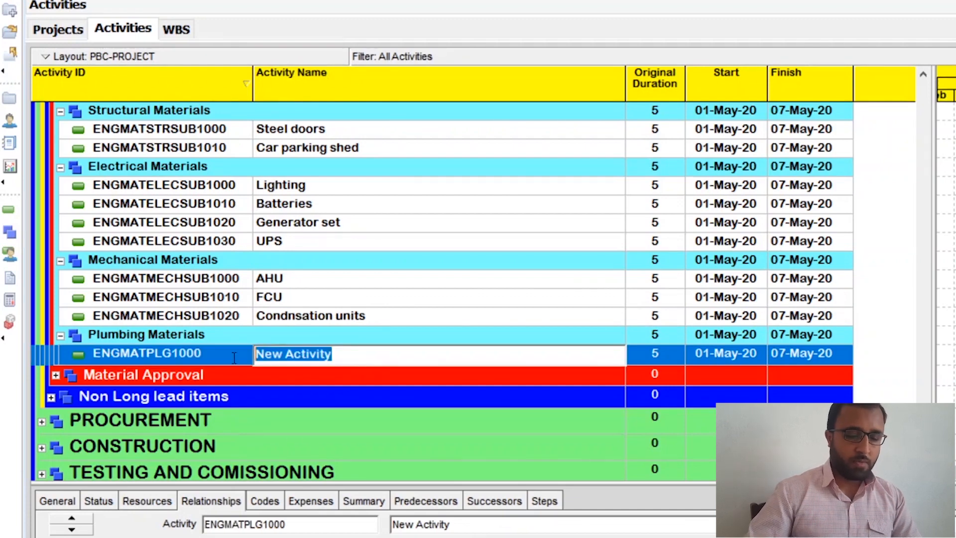
type("S")
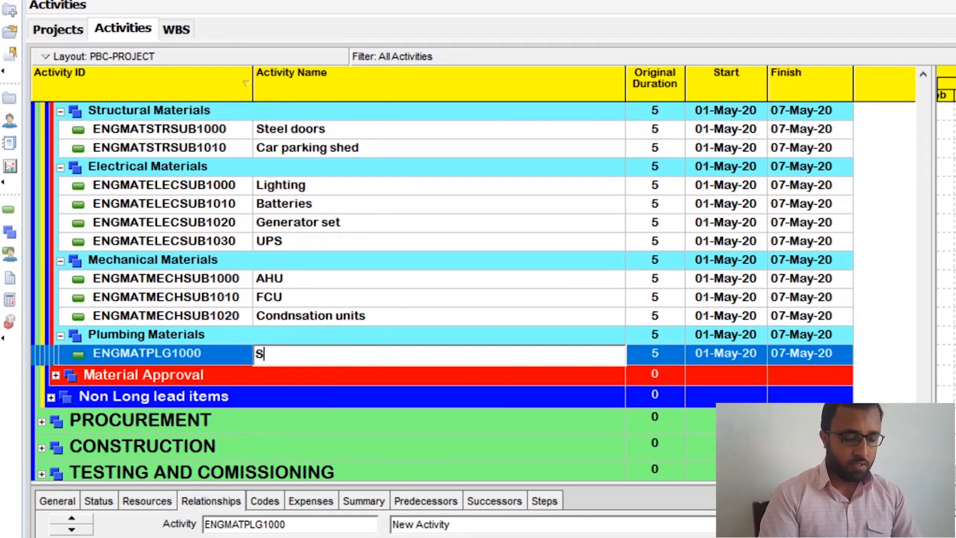
type("anitar")
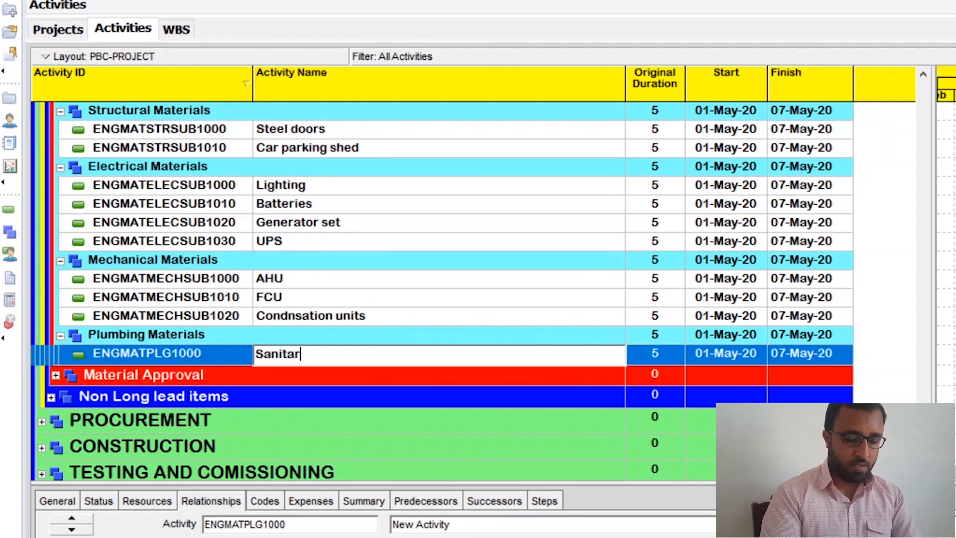
type("y ware ")
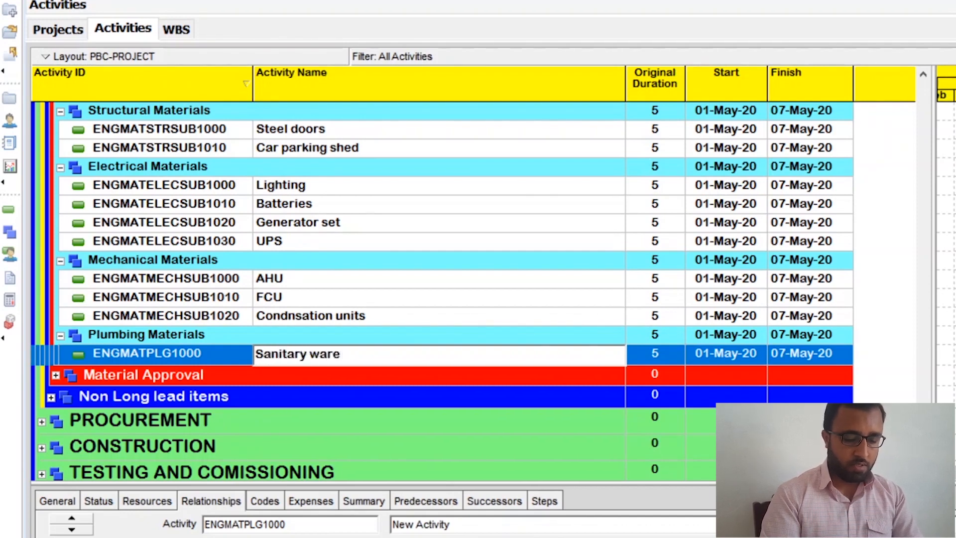
type("and fixt")
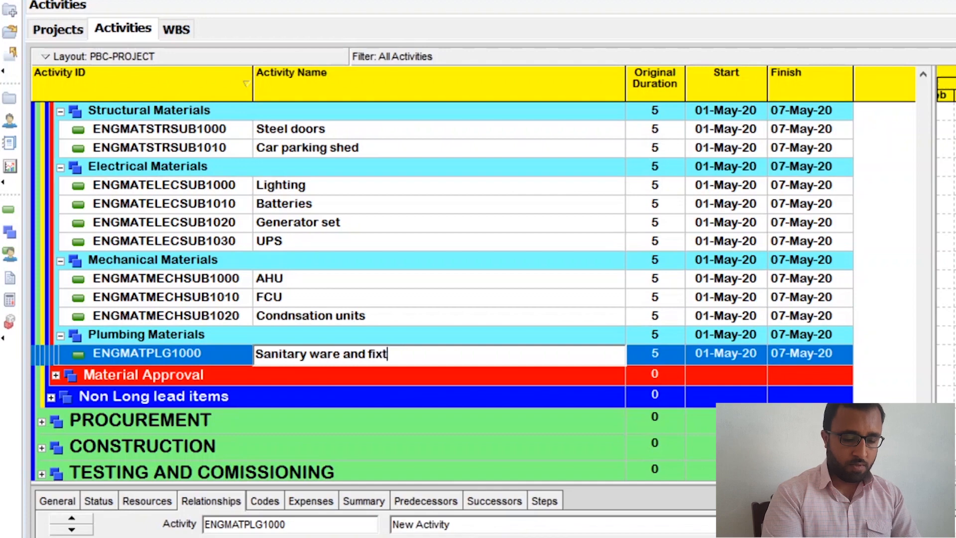
type("ures")
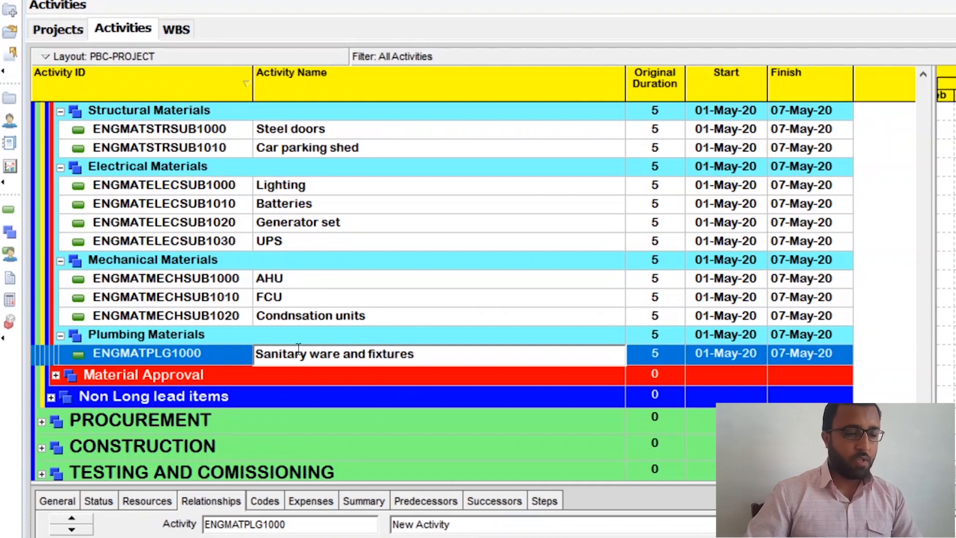
left_click(306, 315)
- Copy the Marble, Ceramic Tiles and Interior architectural finishes submittal activities into Architectural Materials under the long lead Material Approval group
scroll(306, 315, "up", 4)
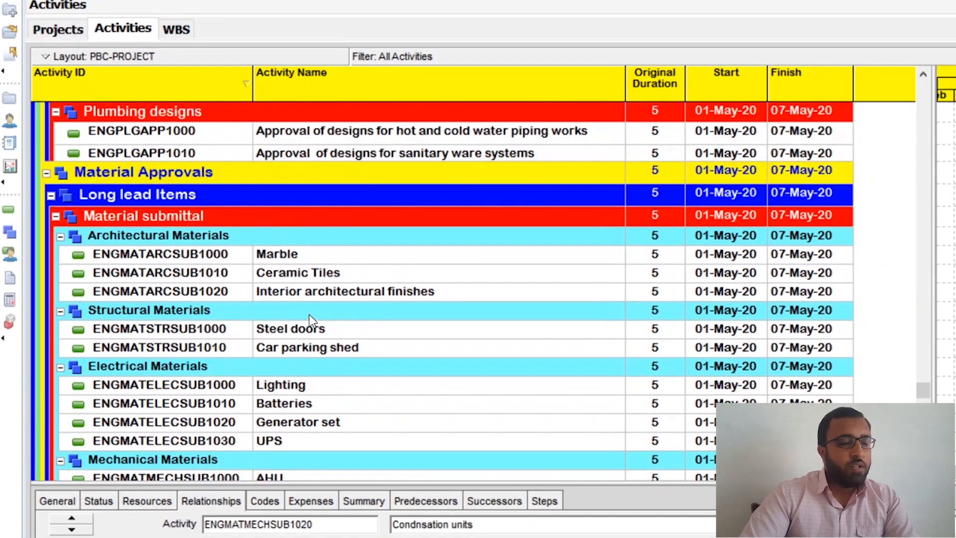
scroll(309, 315, "down", 4)
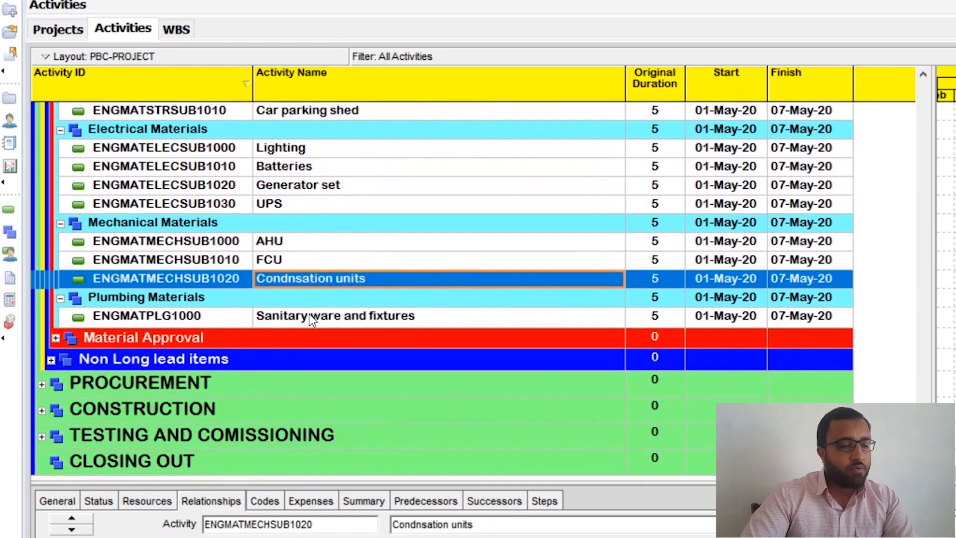
left_click(55, 338)
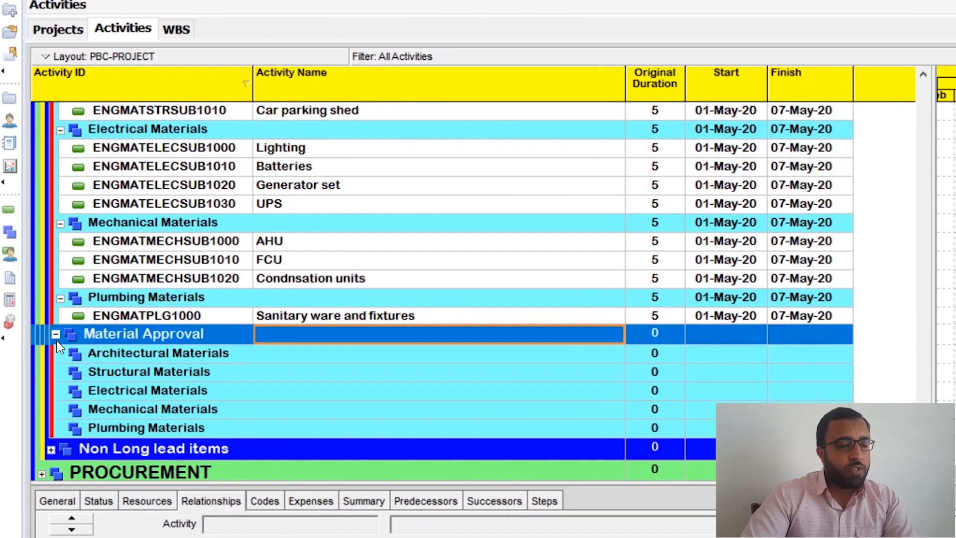
scroll(262, 352, "up", 3)
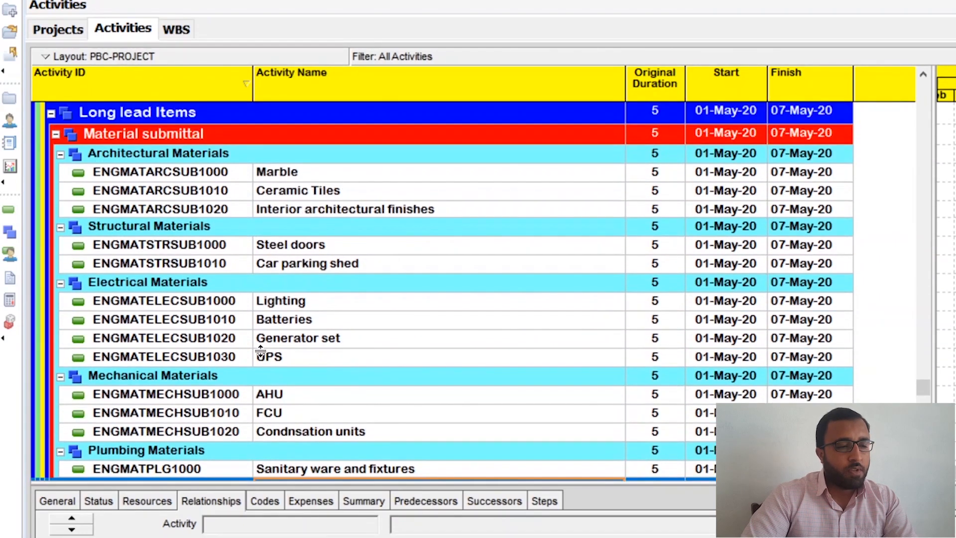
left_click(310, 175)
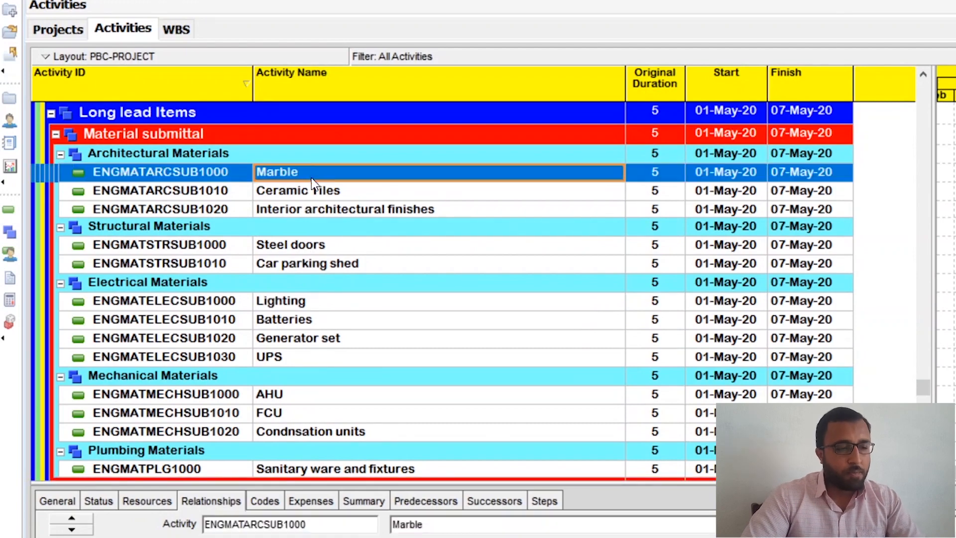
left_click(310, 193, "shift")
left_click(312, 209, "shift")
right_click(312, 209)
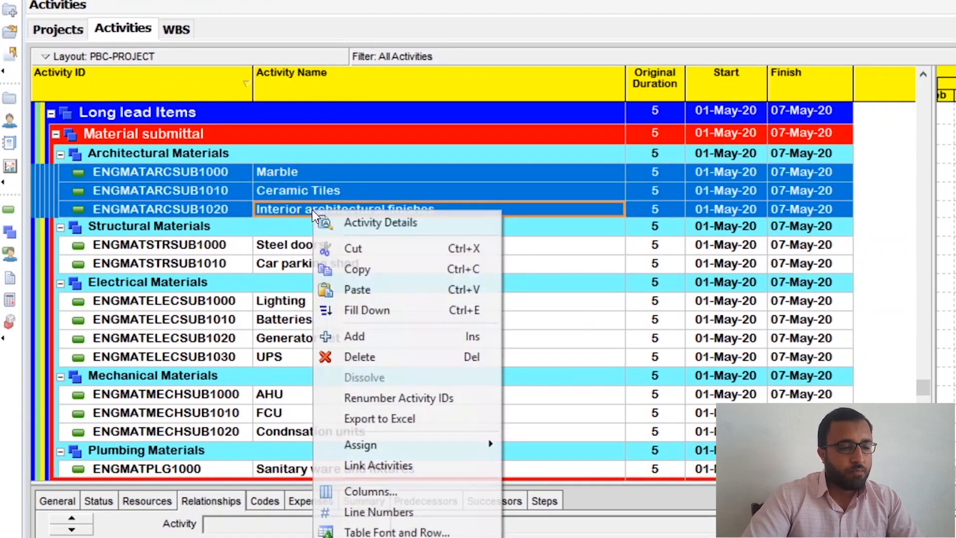
left_click(342, 269)
scroll(279, 299, "down", 4)
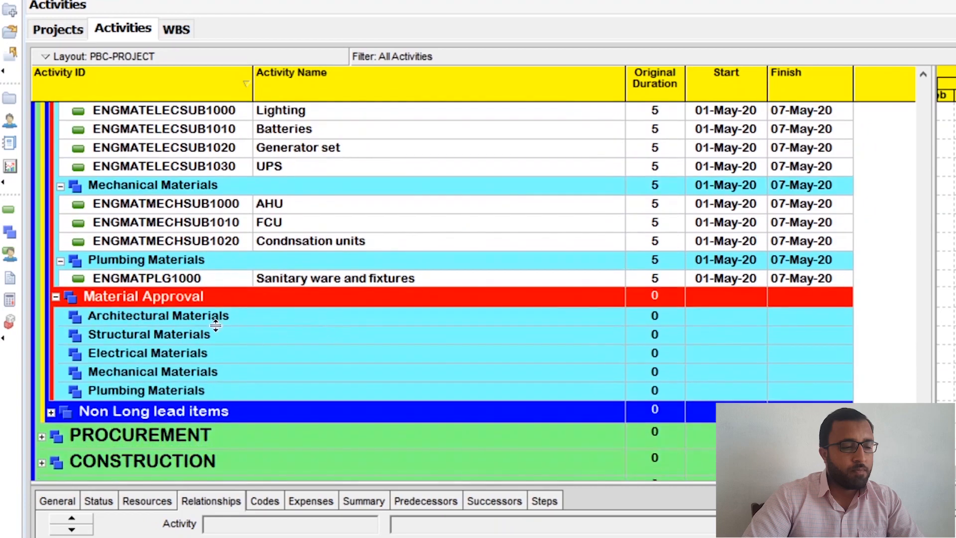
left_click(224, 318)
right_click(223, 320)
left_click(268, 368)
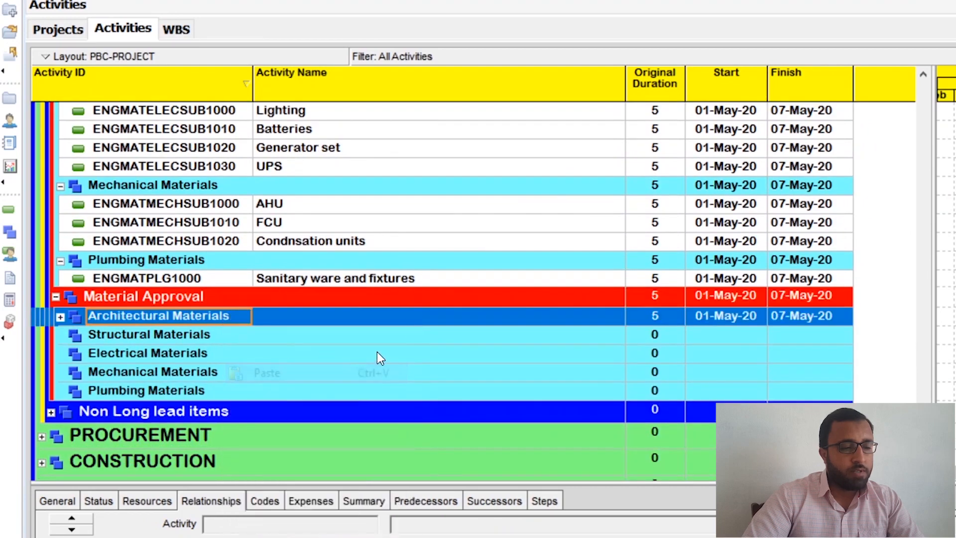
- Copy the Steel doors and Car parking shed submittal activities into Structural Materials under Material Approval
scroll(336, 269, "up", 4)
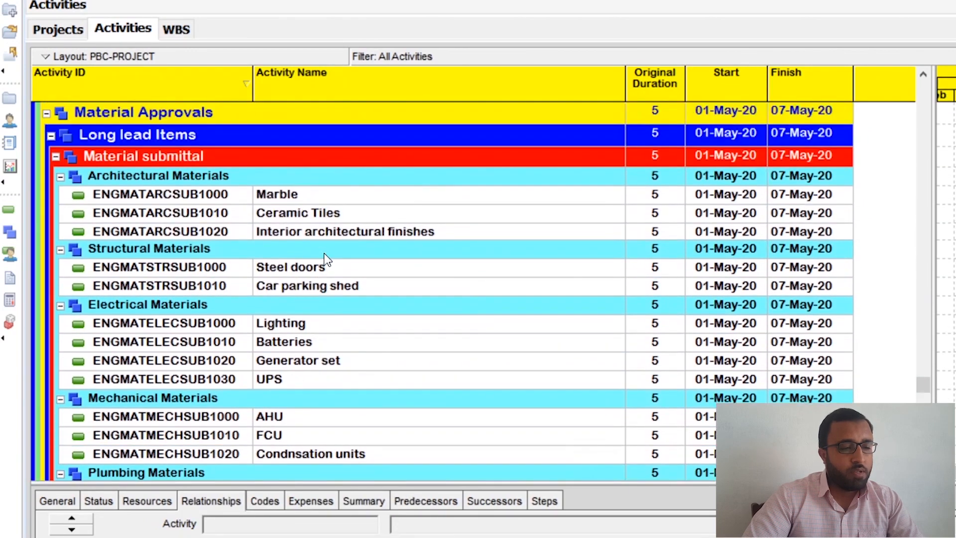
left_click(321, 268)
left_click(316, 284)
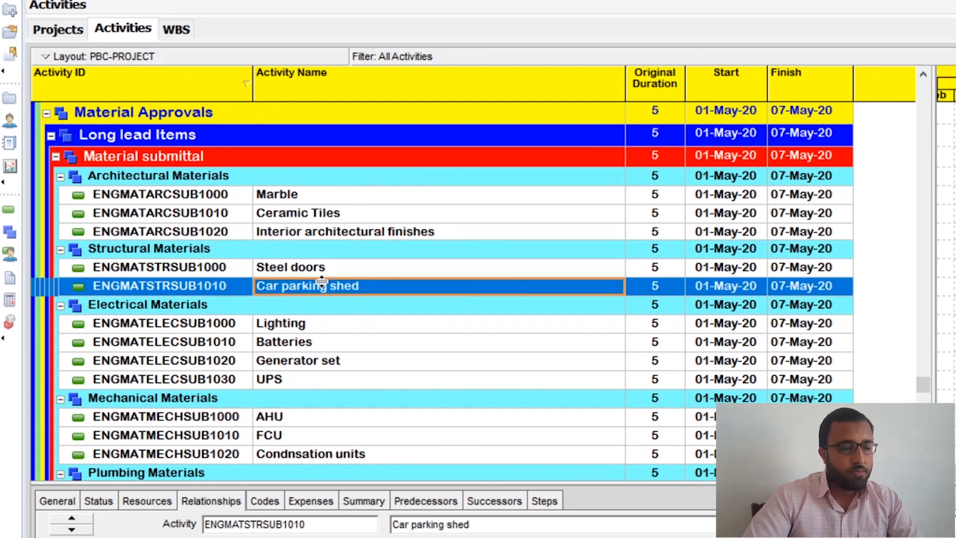
right_click(318, 281)
left_click(312, 273)
left_click(315, 284, "shift")
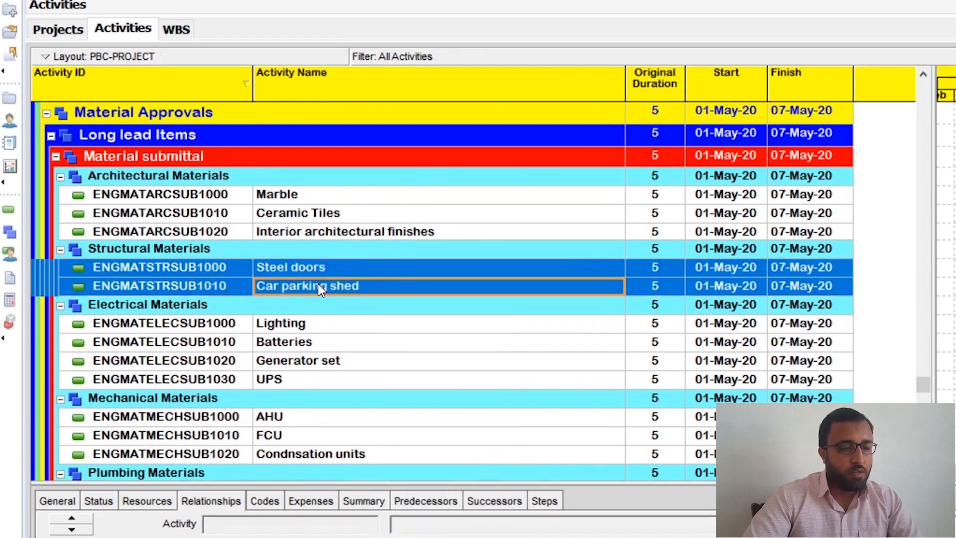
right_click(318, 283)
left_click(358, 343)
scroll(269, 326, "down", 5)
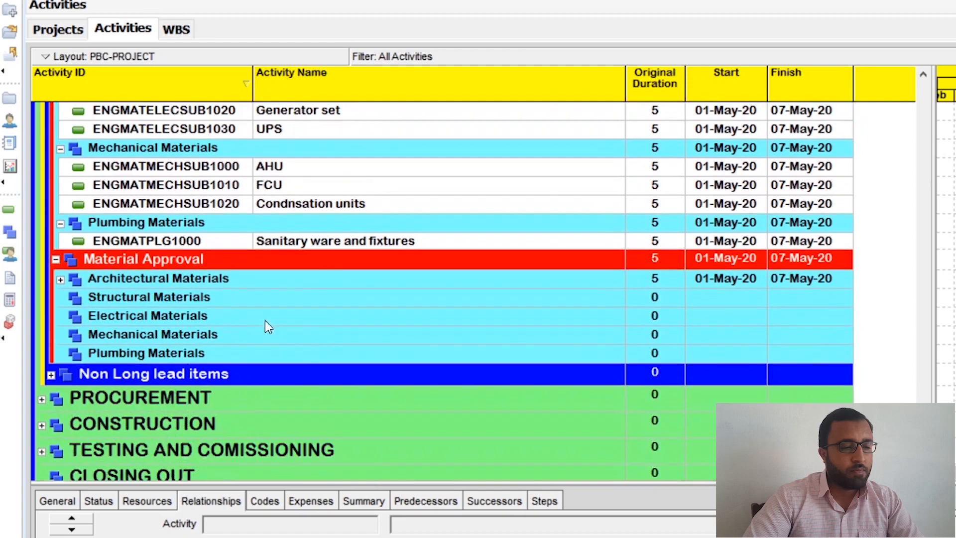
right_click(261, 302)
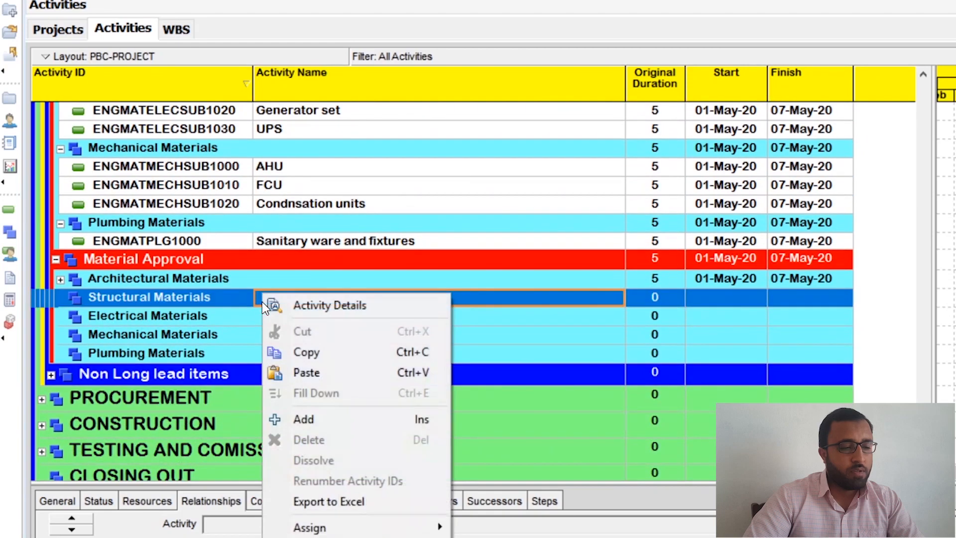
left_click(299, 371)
- Copy the Lighting, Batteries, Generator set and UPS submittal activities into Electrical Materials under Material Approval
scroll(328, 325, "up", 4)
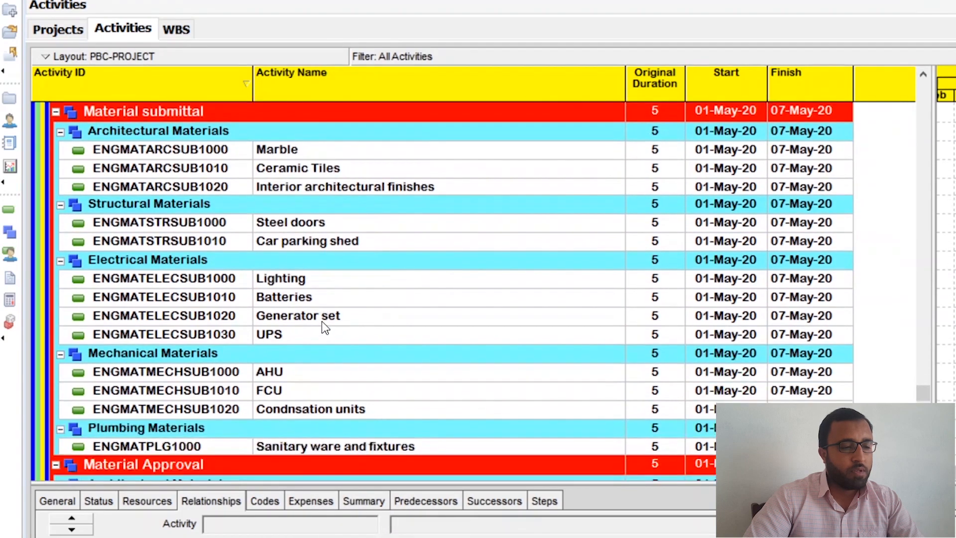
left_click(286, 279)
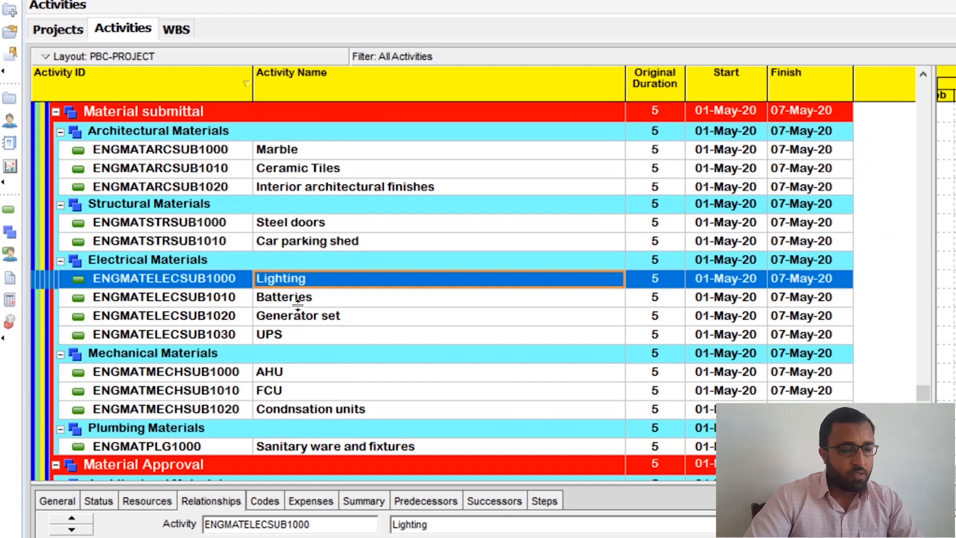
left_click_drag(297, 303, 286, 331)
right_click(285, 332)
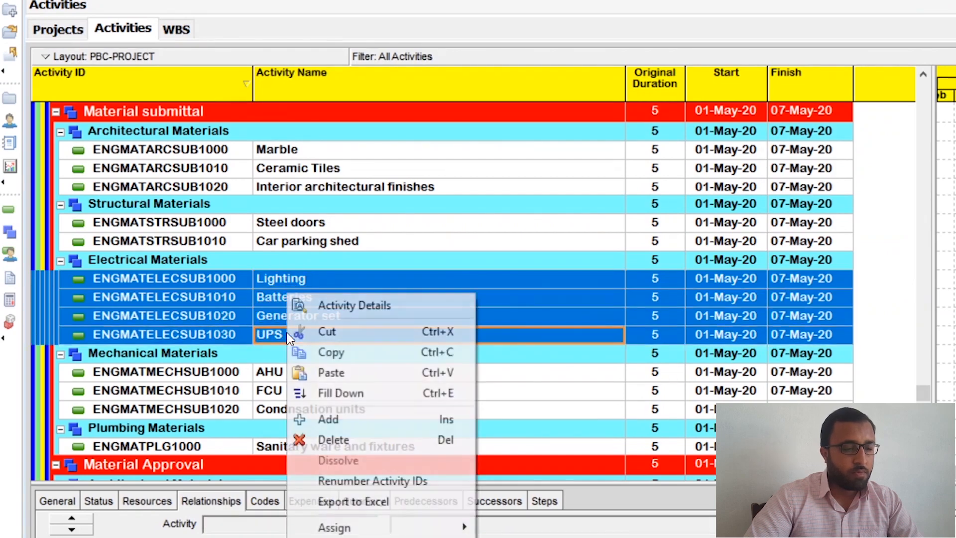
left_click(310, 353)
scroll(309, 351, "down", 3)
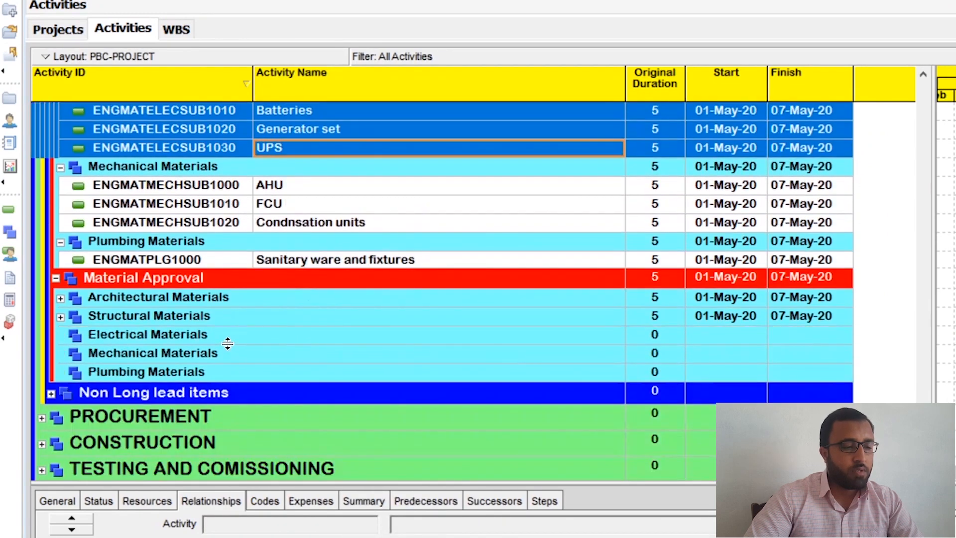
right_click(228, 335)
left_click(275, 373)
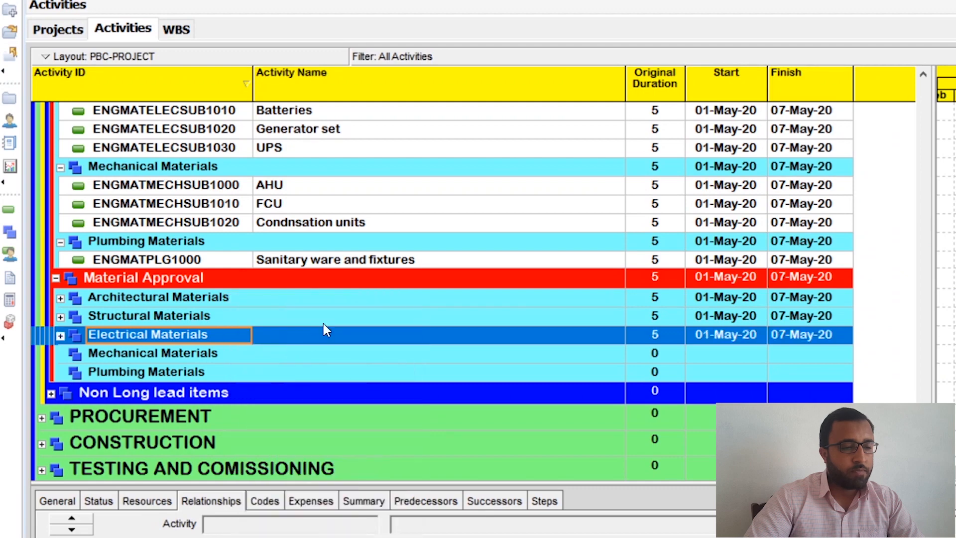
- Copy the AHU, FCU and Condnsation units submittal activities into Mechanical Materials under Material Approval
scroll(324, 323, "up", 2)
scroll(323, 324, "up", 1)
scroll(321, 324, "down", 2)
scroll(320, 329, "up", 2)
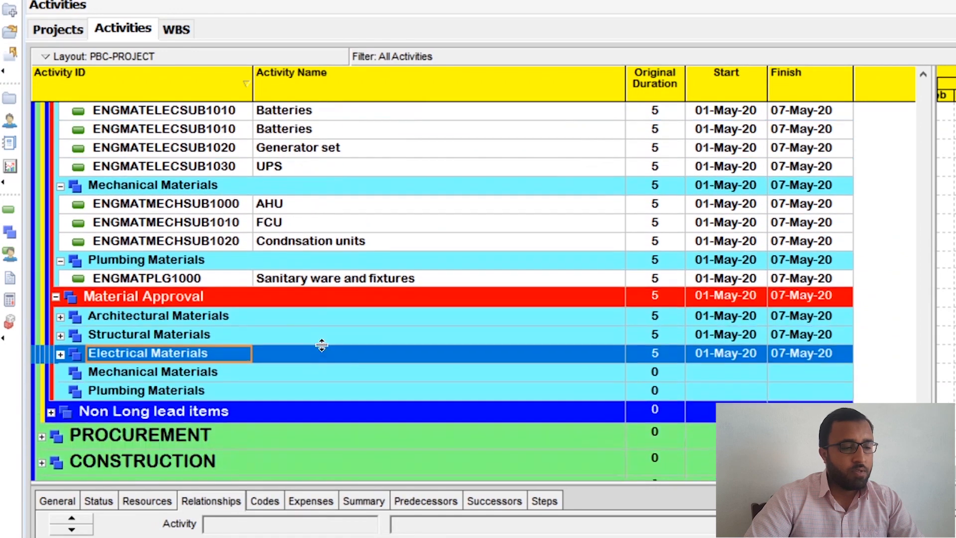
left_click(282, 297)
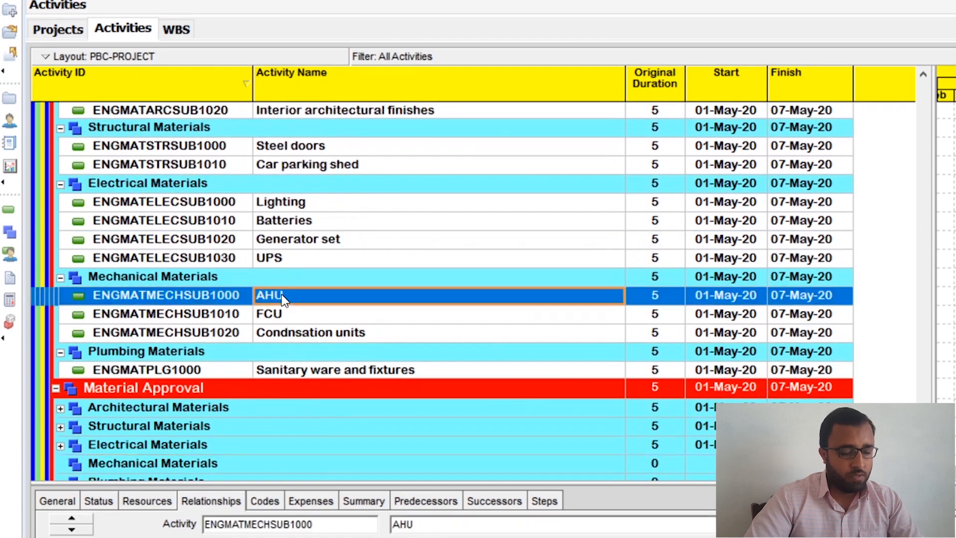
left_click(287, 314, "ctrl")
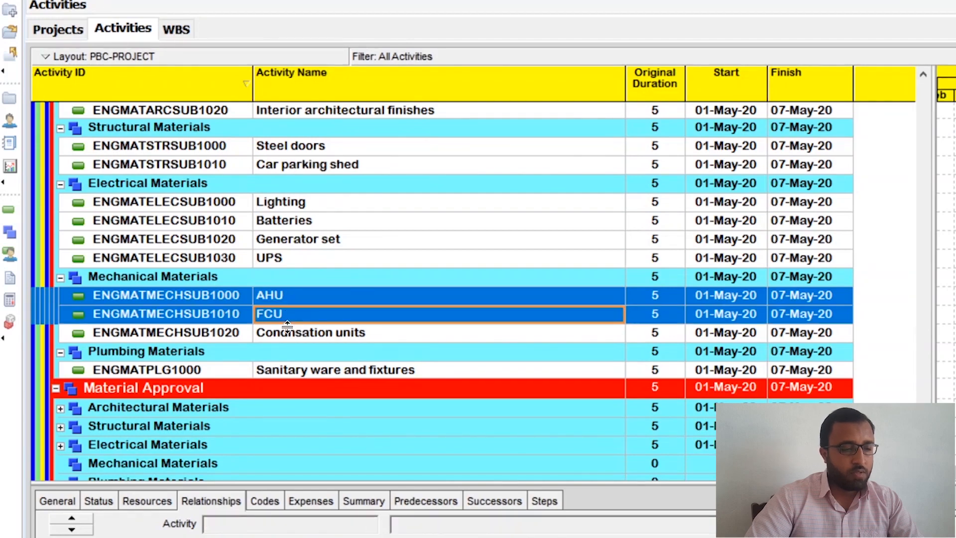
left_click(288, 331, "ctrl")
right_click(288, 329)
left_click(313, 354)
scroll(312, 358, "down", 3)
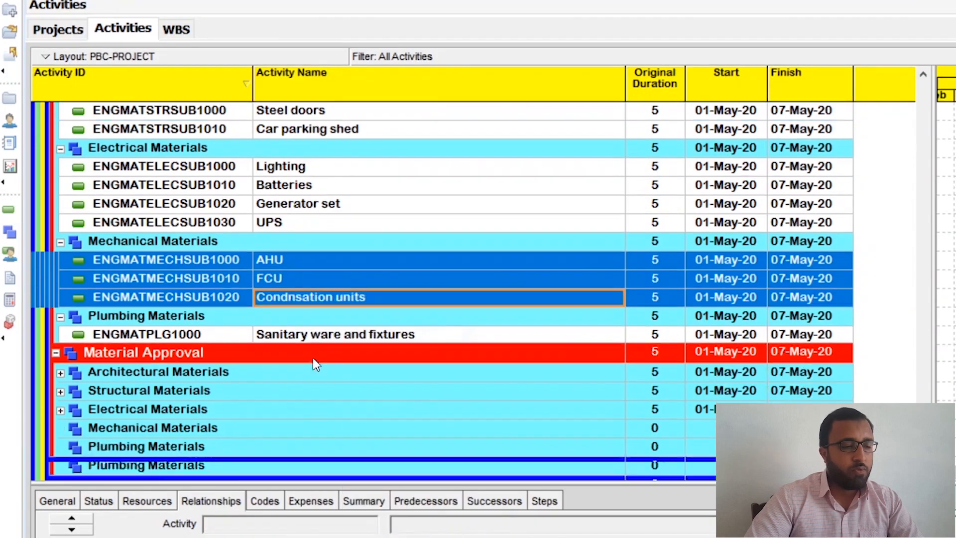
right_click(238, 317)
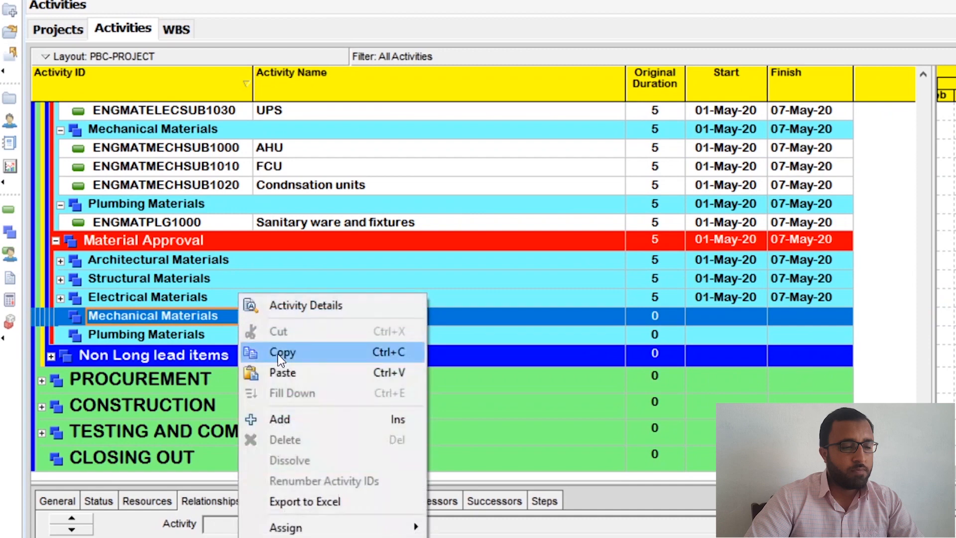
left_click(283, 373)
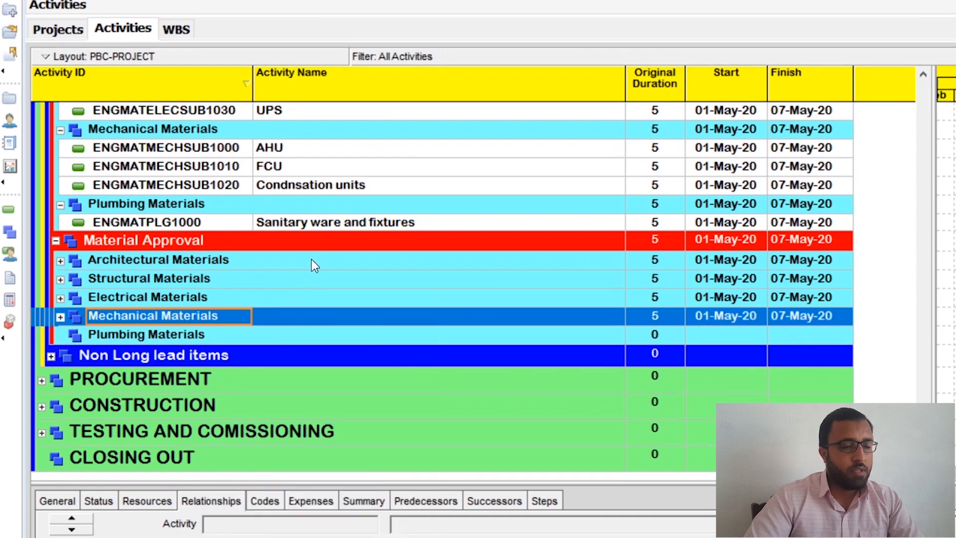
- Copy the Sanitary ware and fixtures submittal activity into Plumbing Materials under Material Approval
right_click(306, 223)
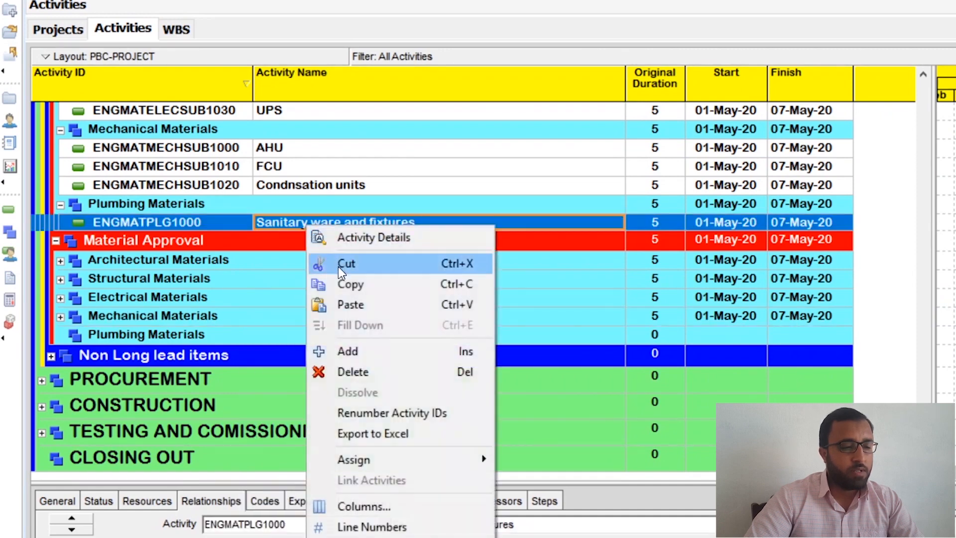
left_click(341, 285)
right_click(261, 335)
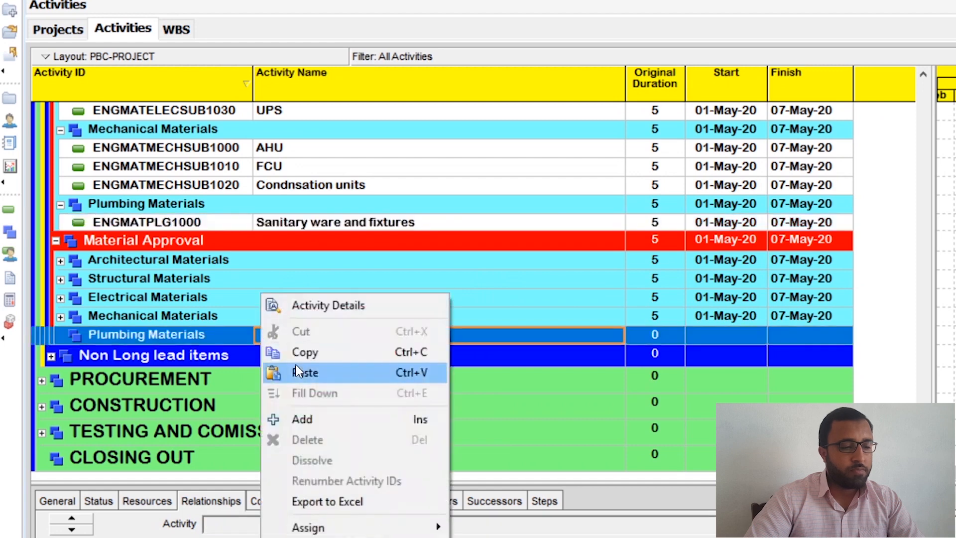
left_click(351, 368)
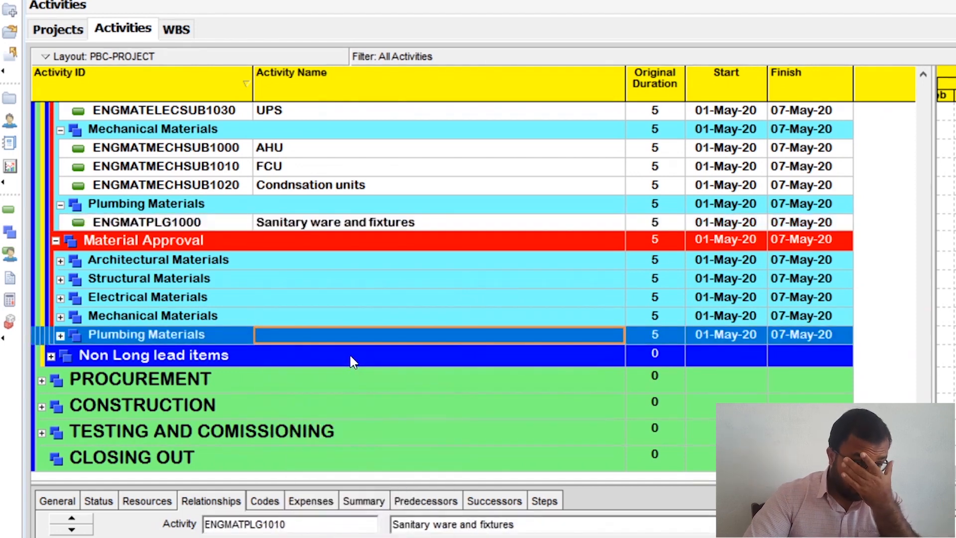
- Add a new activity to Architectural Material under the Material submittal group of Non Long lead items
left_click(52, 356)
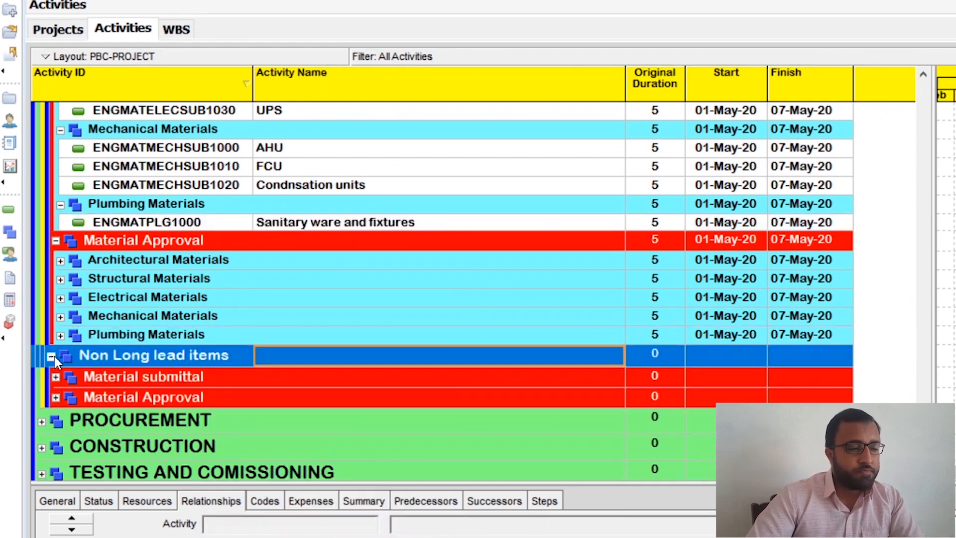
left_click(56, 340)
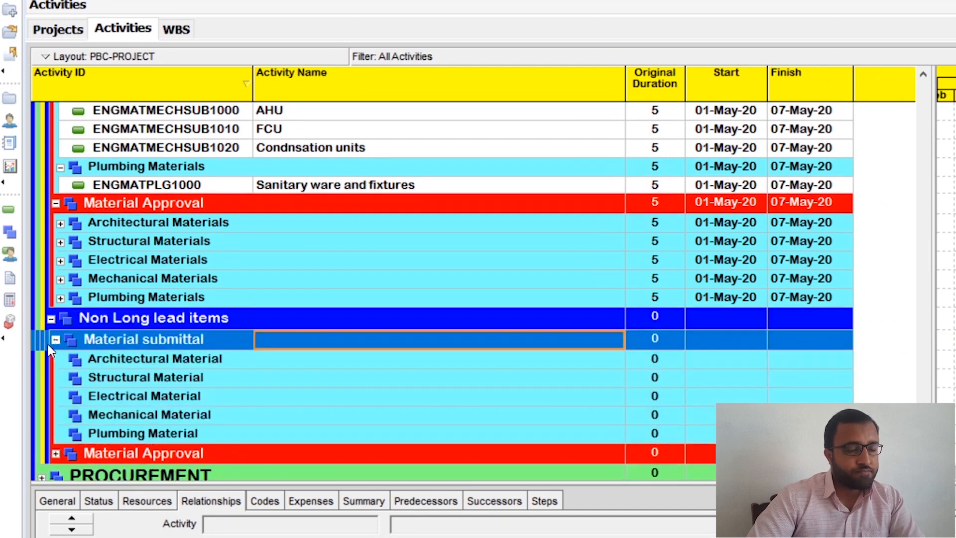
scroll(224, 348, "down", 2)
left_click(231, 269)
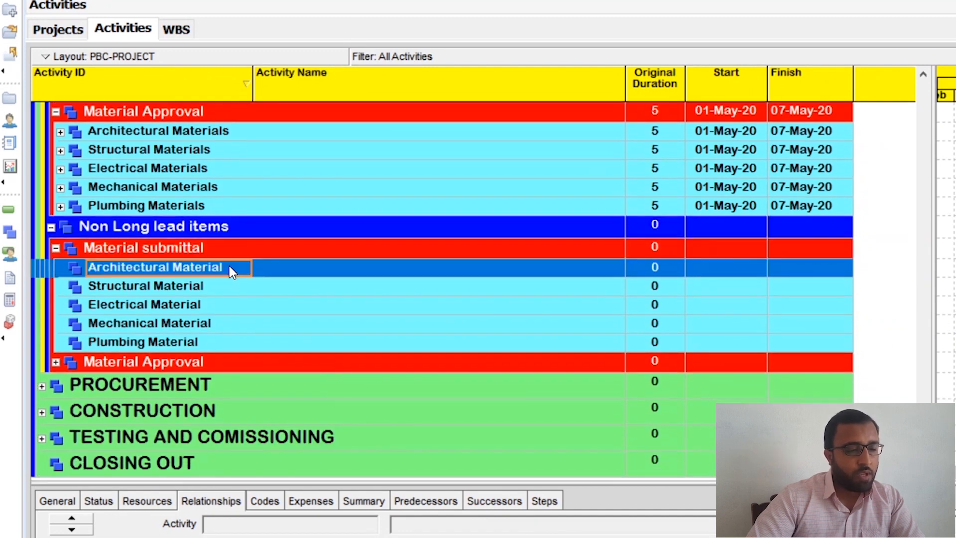
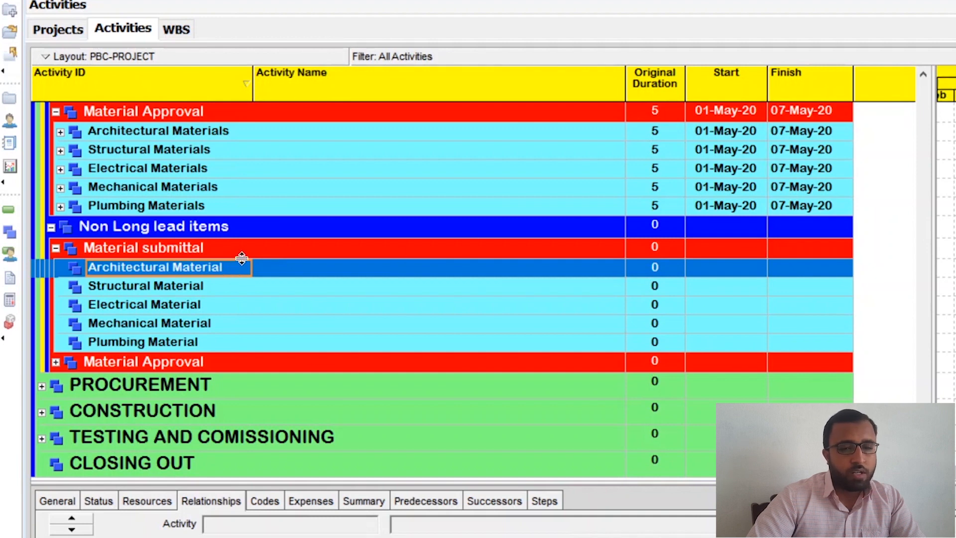
key("Insert")
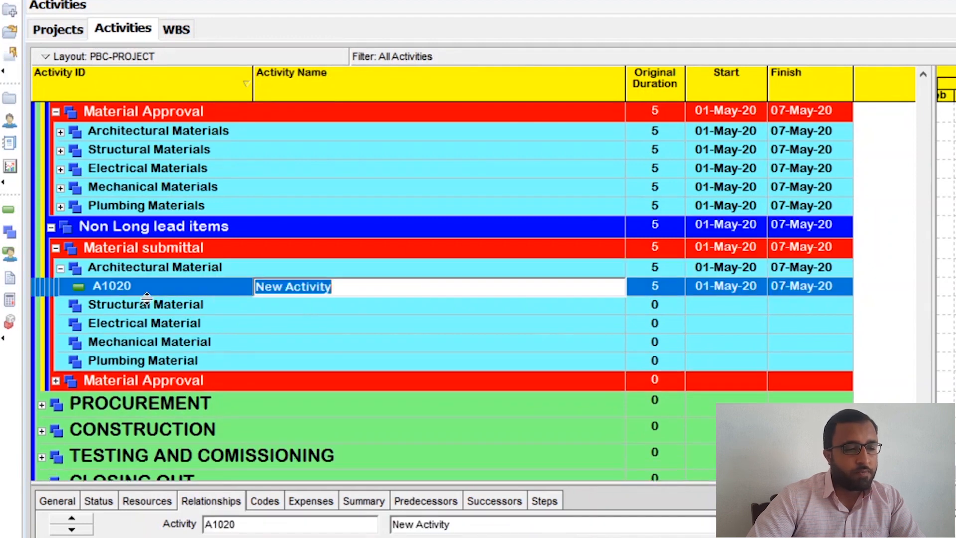
- Set the new architectural activity's ID to ENGARCSUBMATNLL1000
left_click(210, 293)
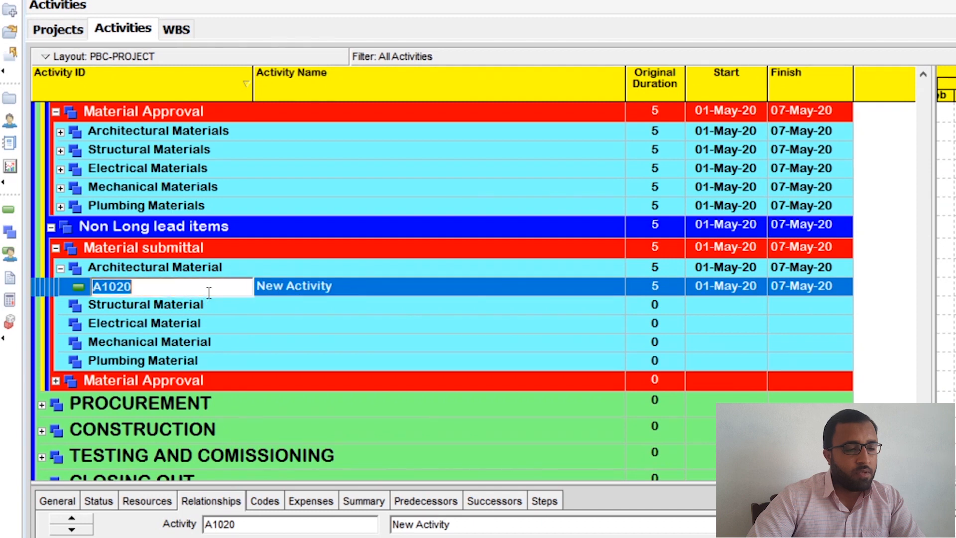
key("Up")
left_click(167, 286)
left_click(166, 286)
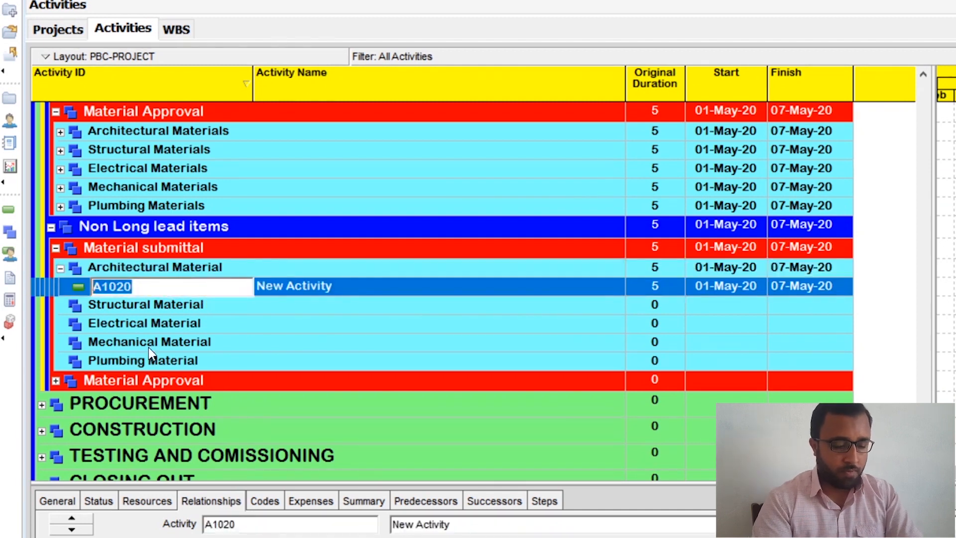
type("EN")
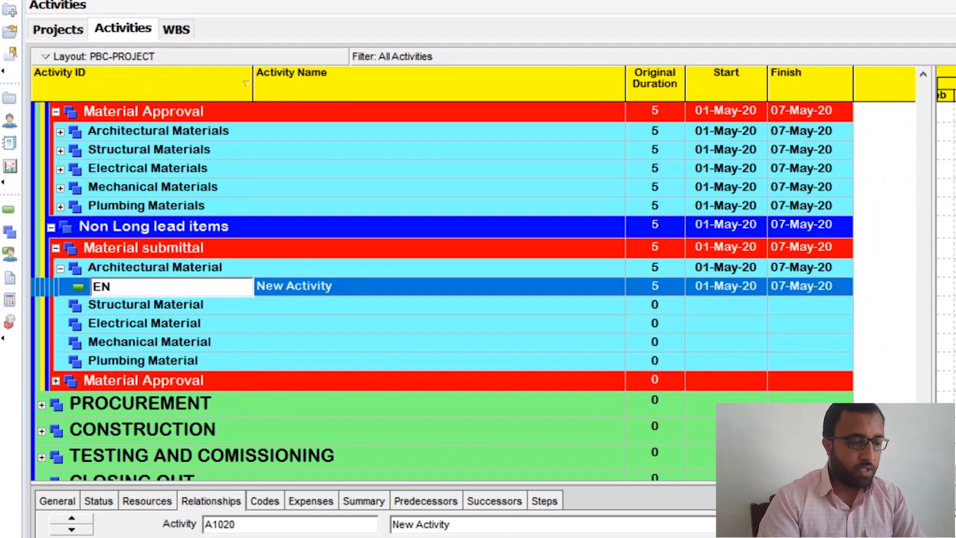
type("GAR")
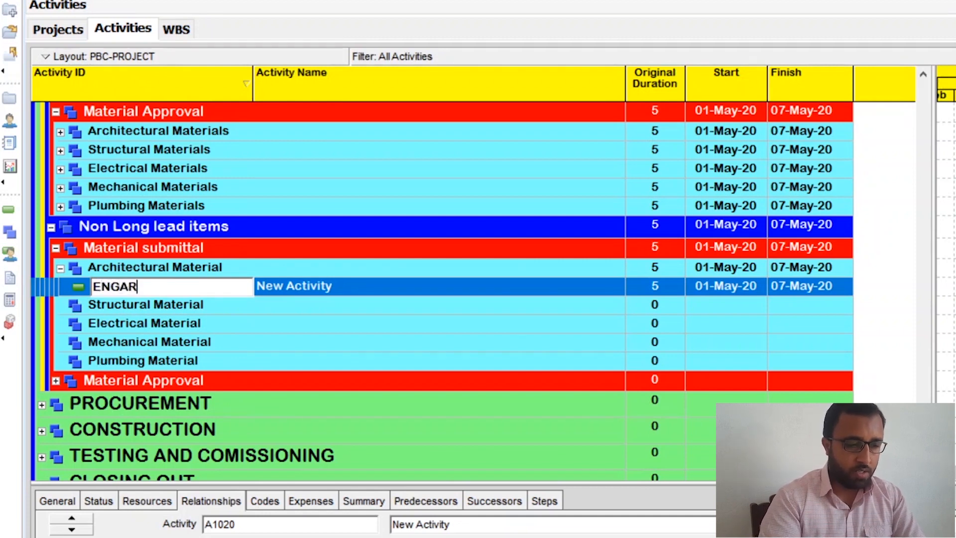
type("CSUB")
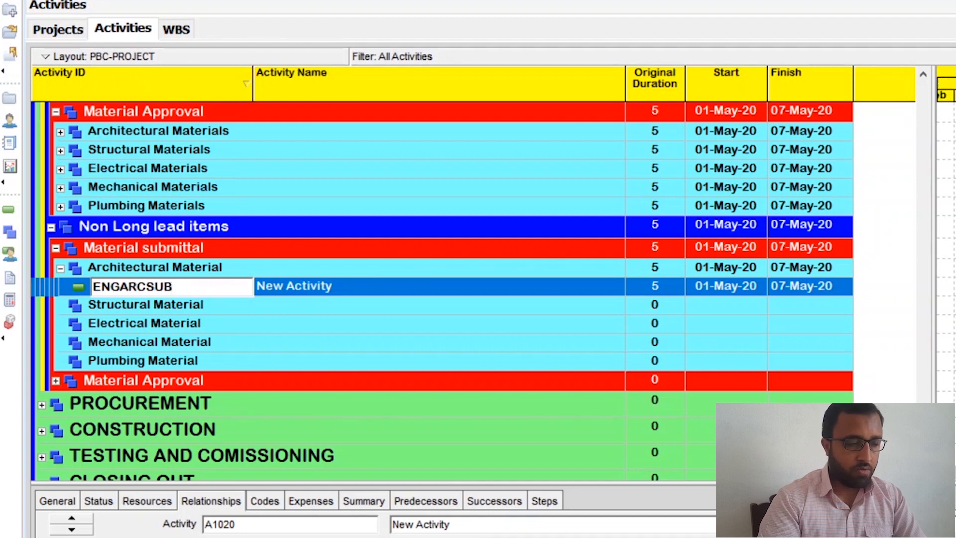
type("MAT")
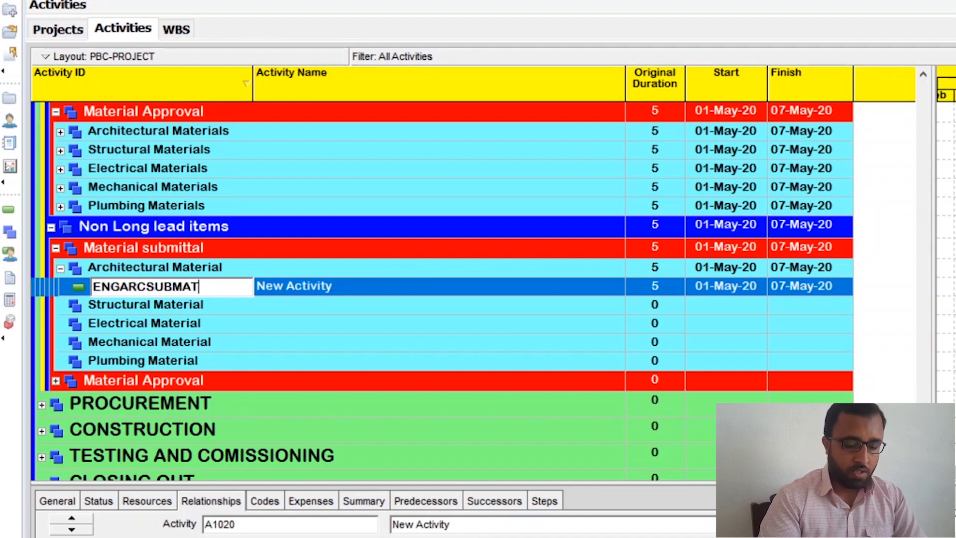
type("NLL")
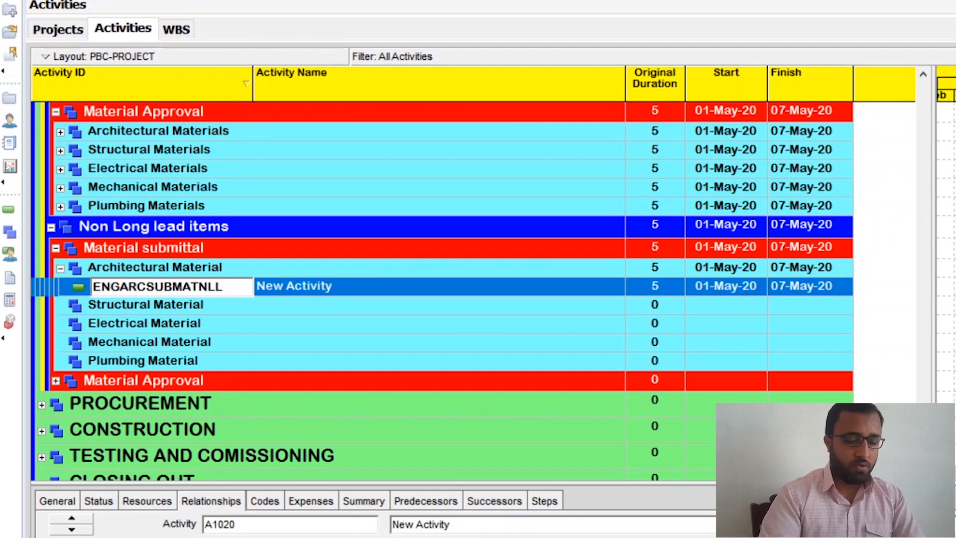
type("1000")
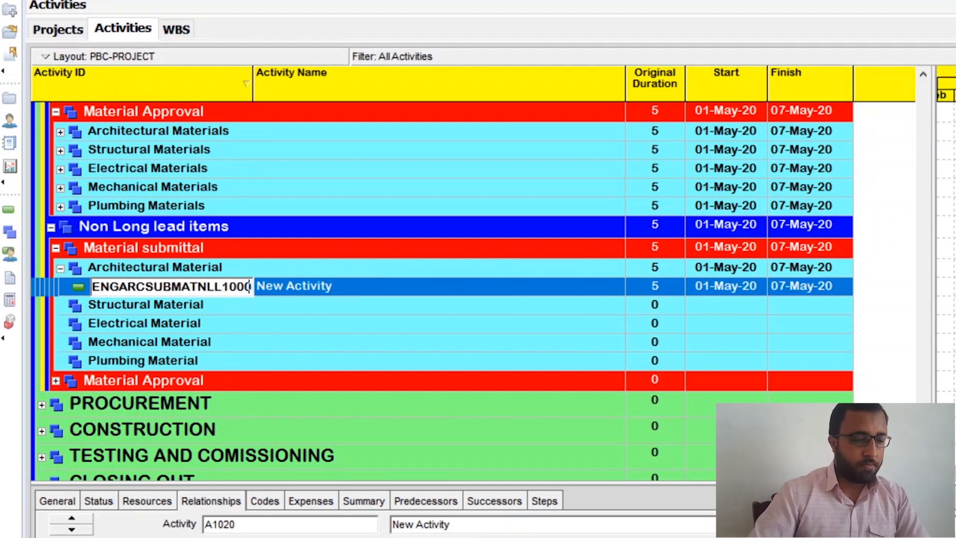
left_click(327, 290)
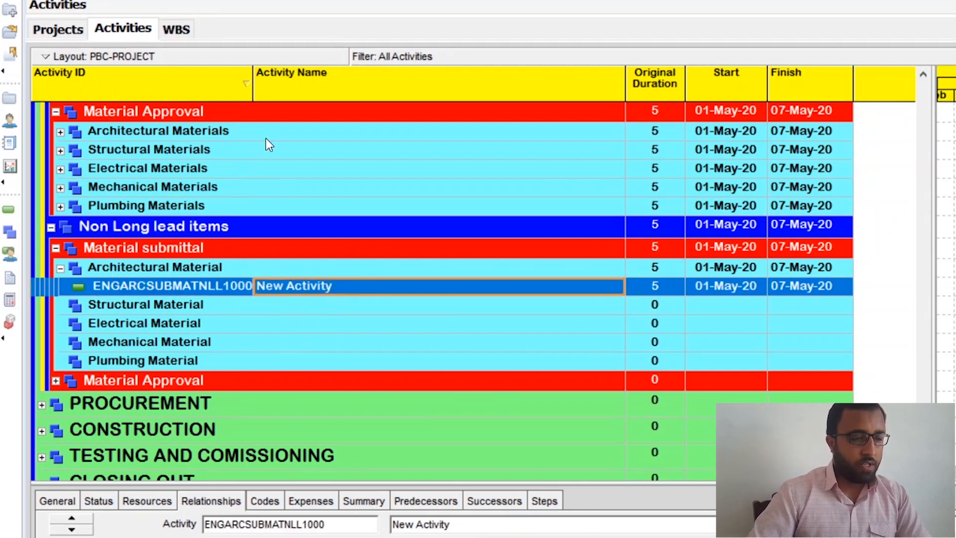
- Widen the Activity ID column to fit the full ID and name the new architectural activity Paints
left_click_drag(256, 83, 306, 83)
double_click(338, 287)
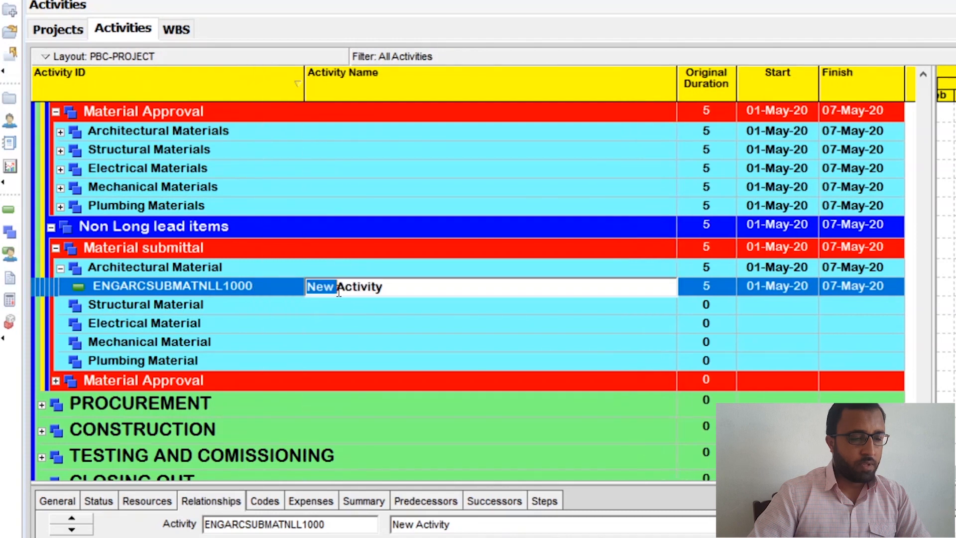
left_click_drag(409, 290, 301, 291)
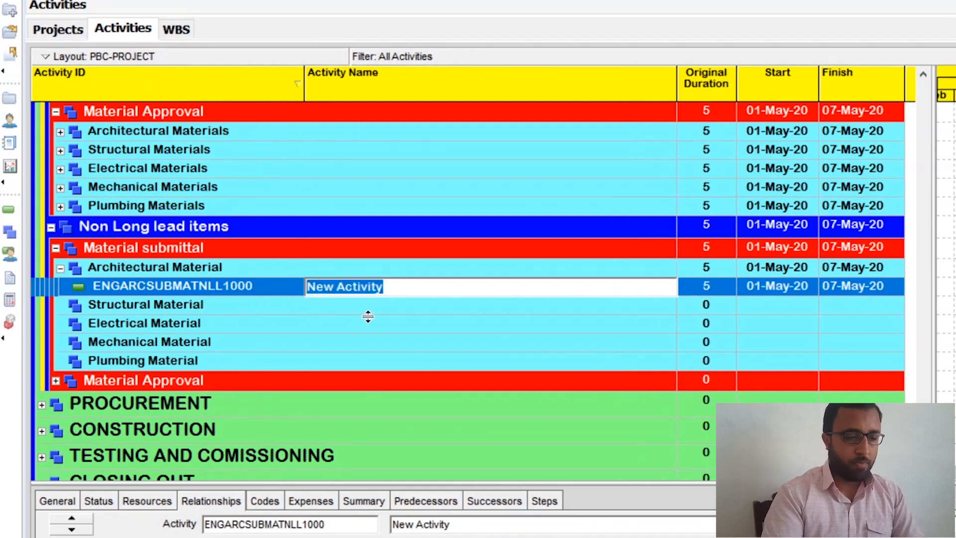
key("BackSpace")
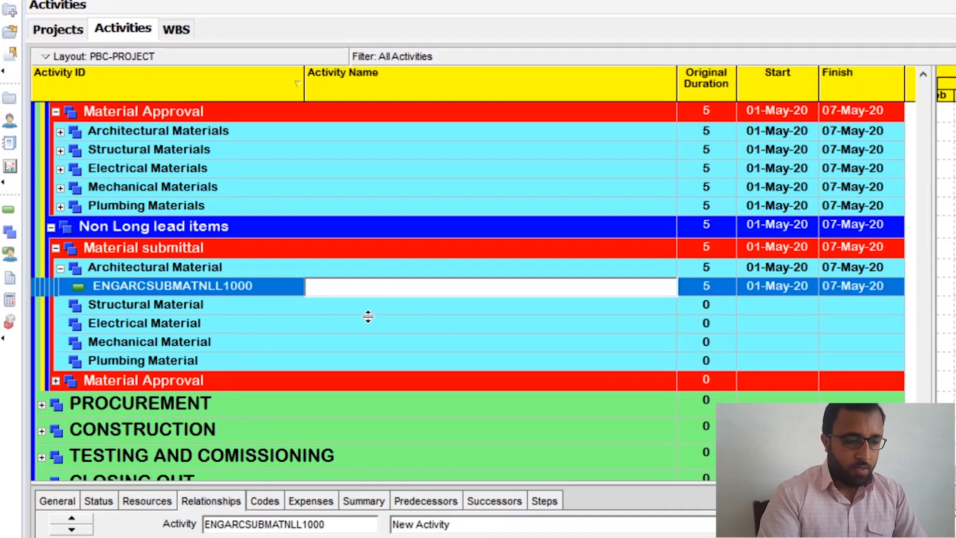
type("Paints")
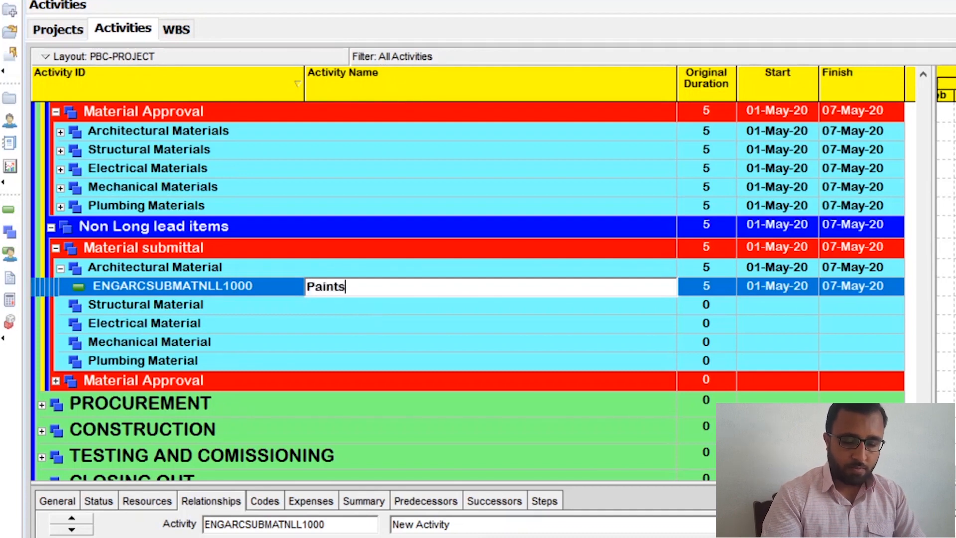
key("Return")
- Add an activity named Epoxy below Paints in the non long lead Architectural Material submittals
key("Insert")
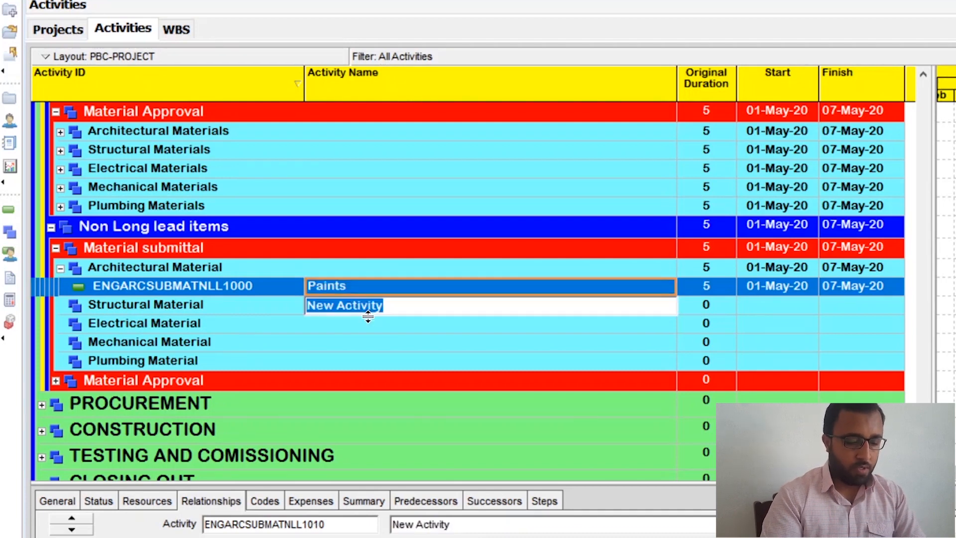
type("Epoxy")
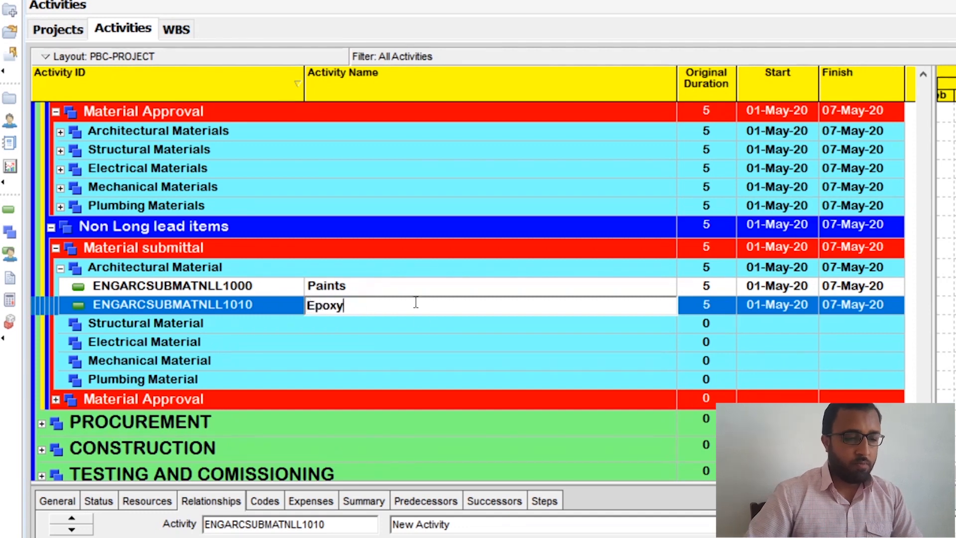
left_click(378, 287)
left_click(387, 306)
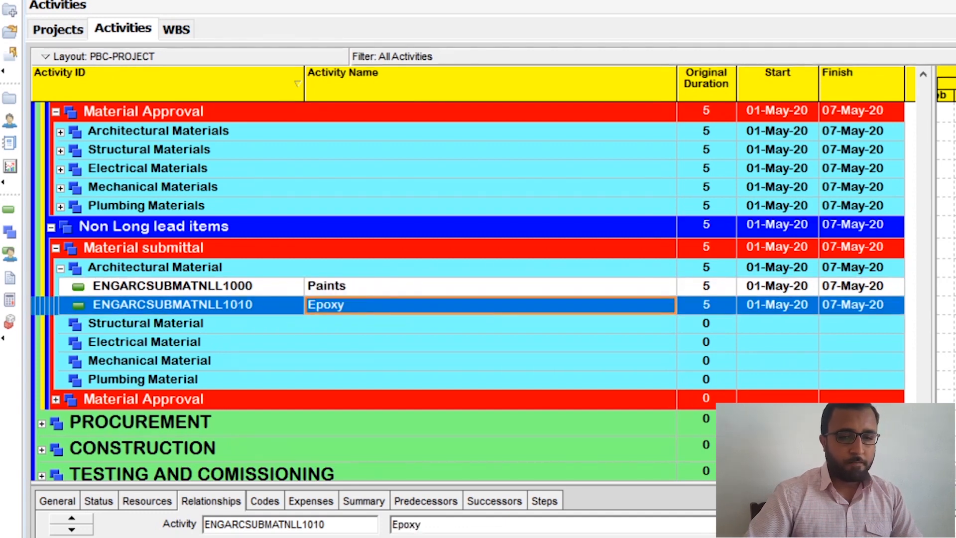
- Add an activity named Handrails below Epoxy in the non long lead Architectural Material submittals
key("Insert")
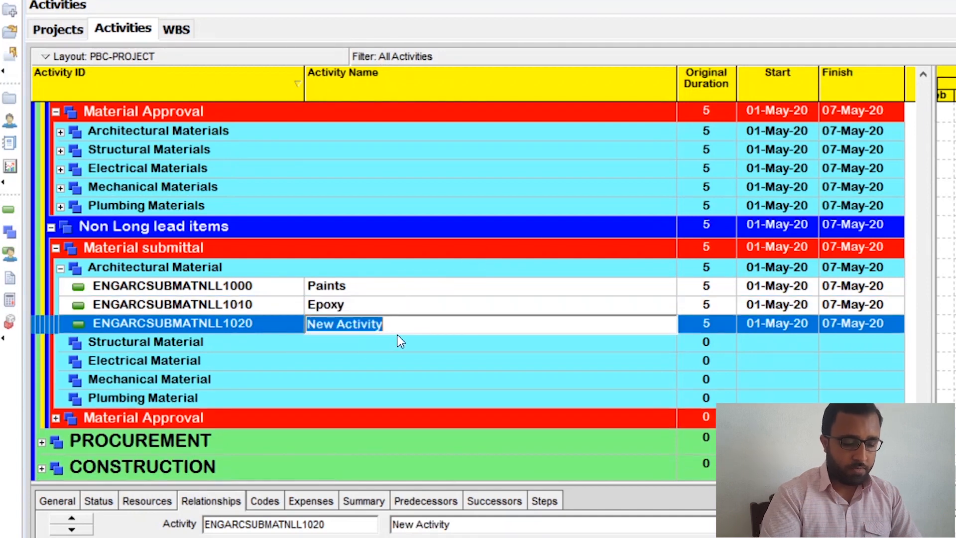
type("Handra")
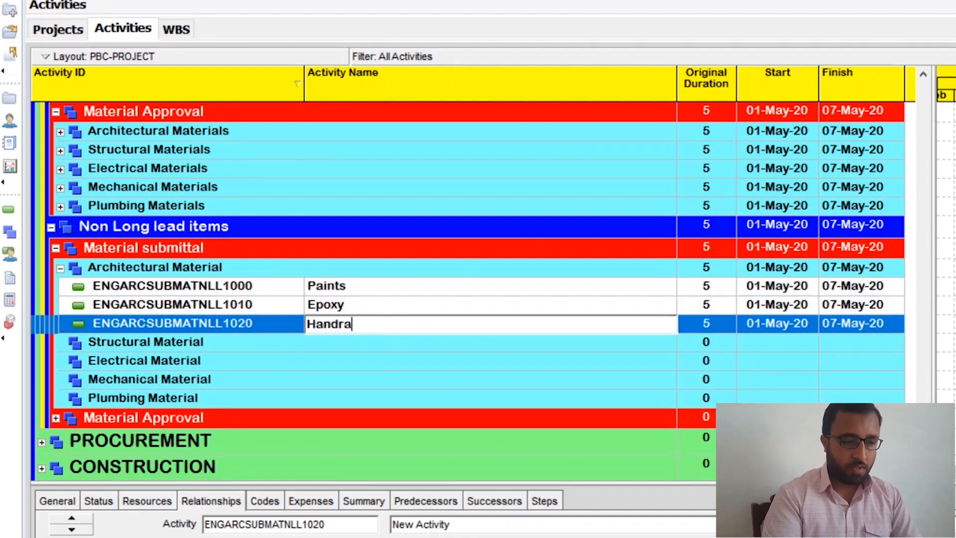
type("ils")
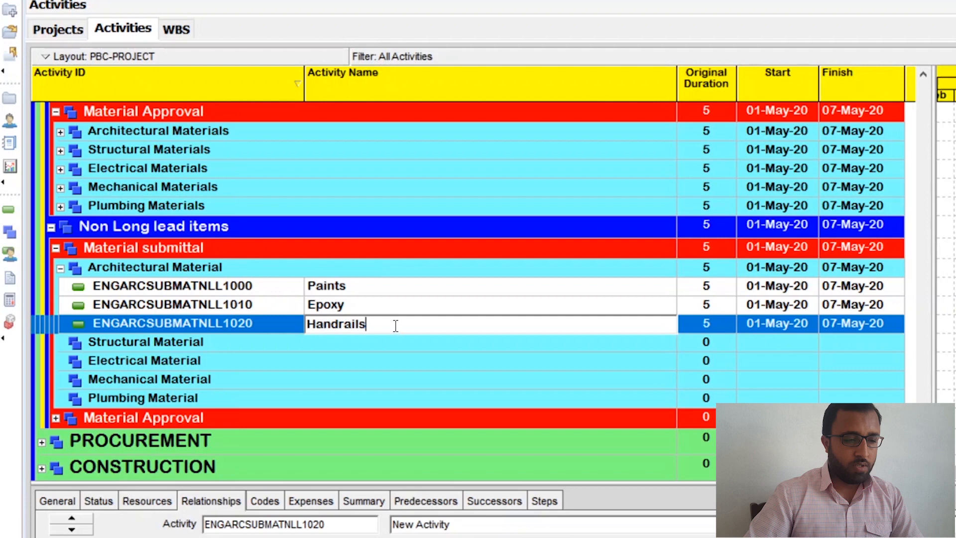
left_click(354, 305)
left_click(352, 324)
- Add an activity with ID ENGSTRMATNLL1000 to Structural Material under the non long lead Material submittal
scroll(351, 325, "down", 1)
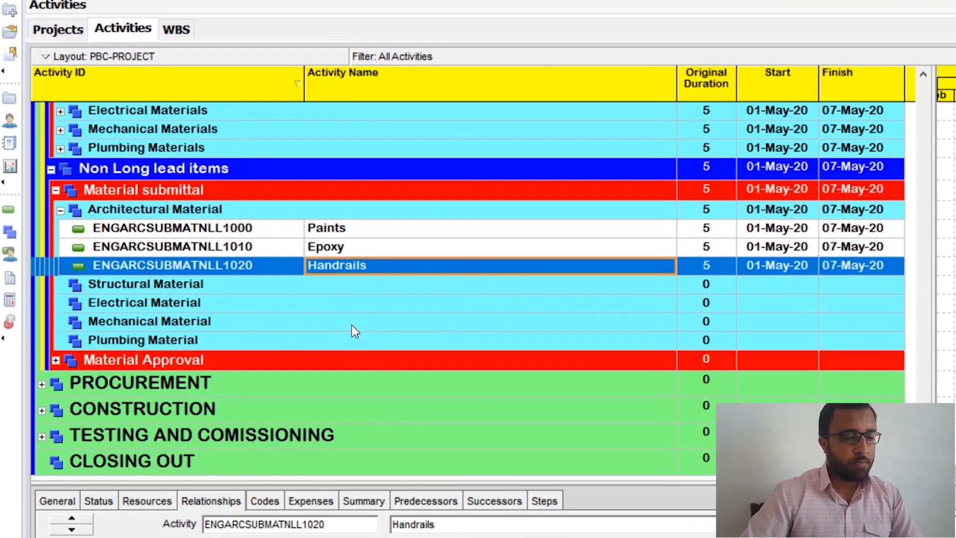
left_click(291, 283)
key("Insert")
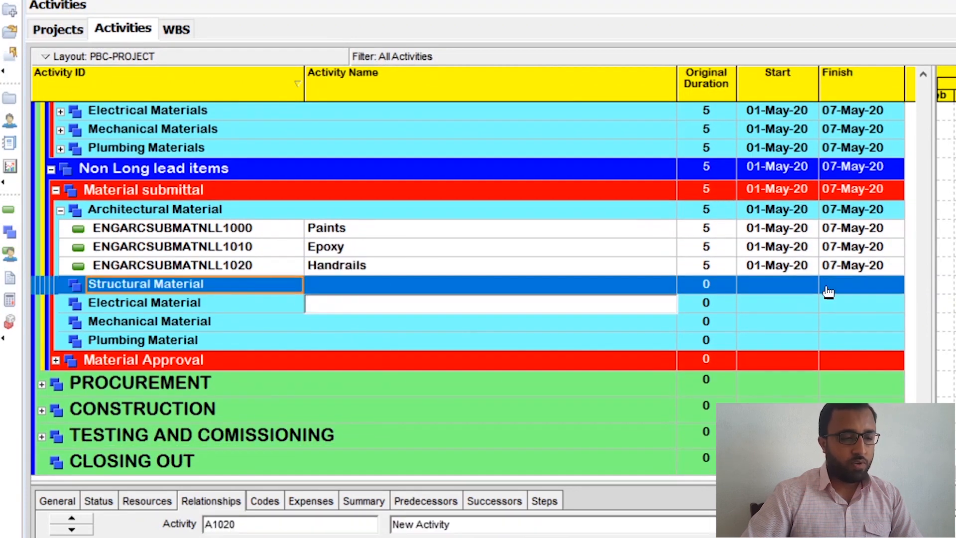
left_click(207, 306)
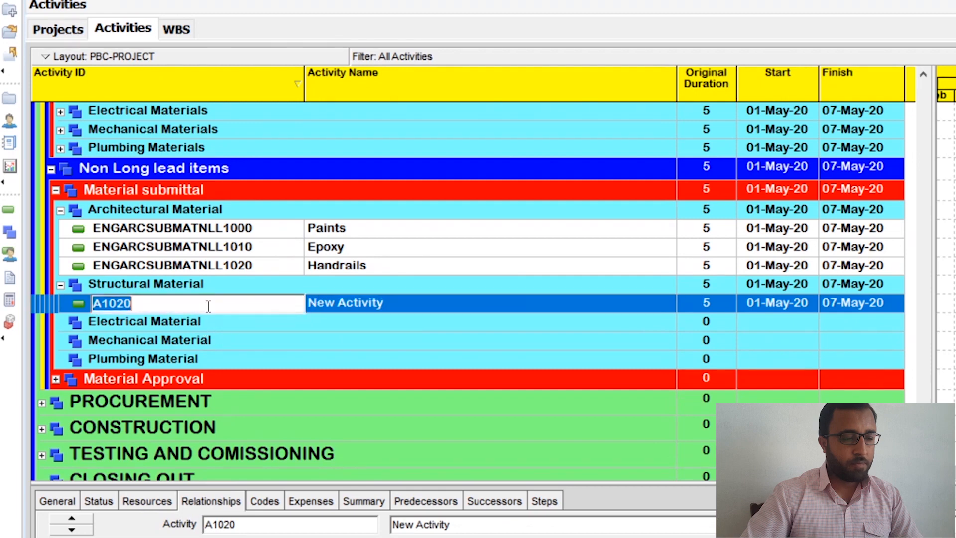
left_click_drag(207, 306, 84, 305)
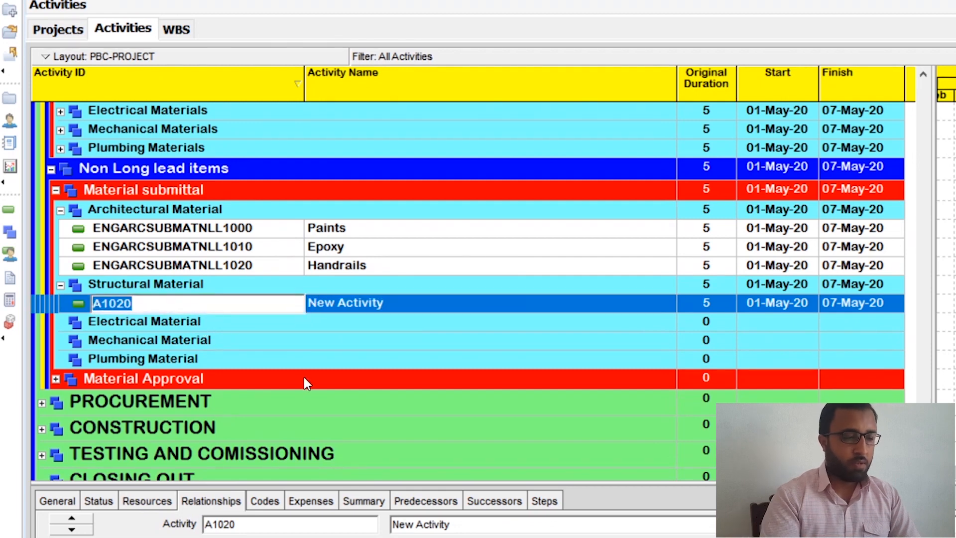
key("BackSpace")
type("EN")
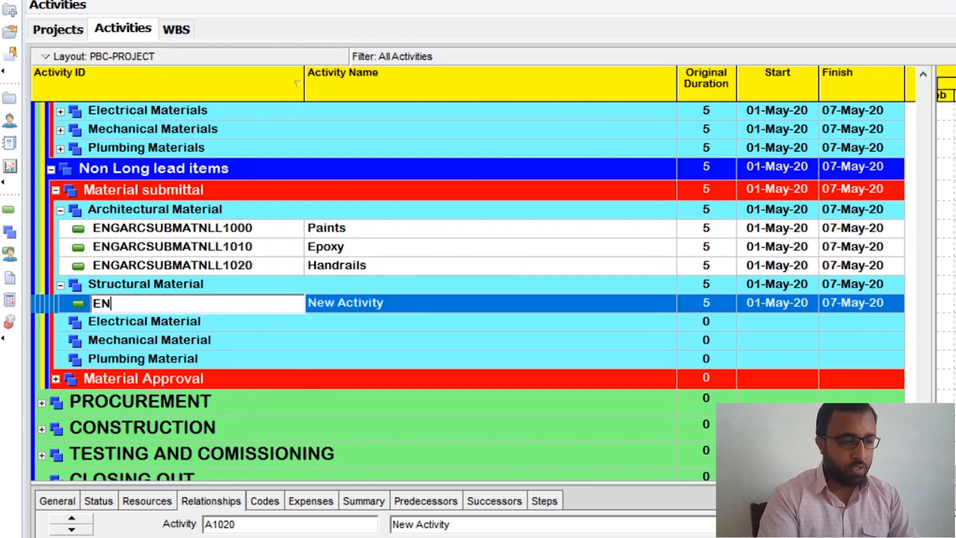
type("G")
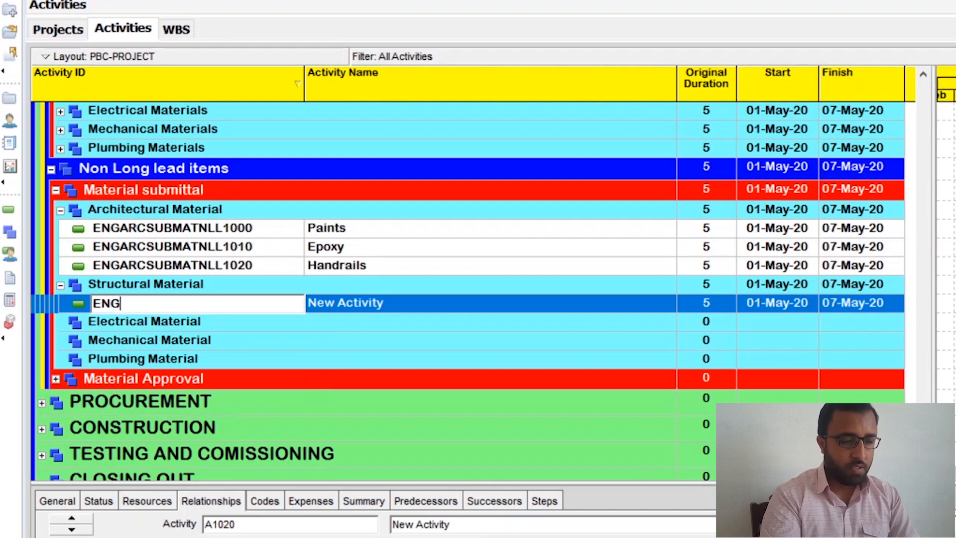
type("STRMAT")
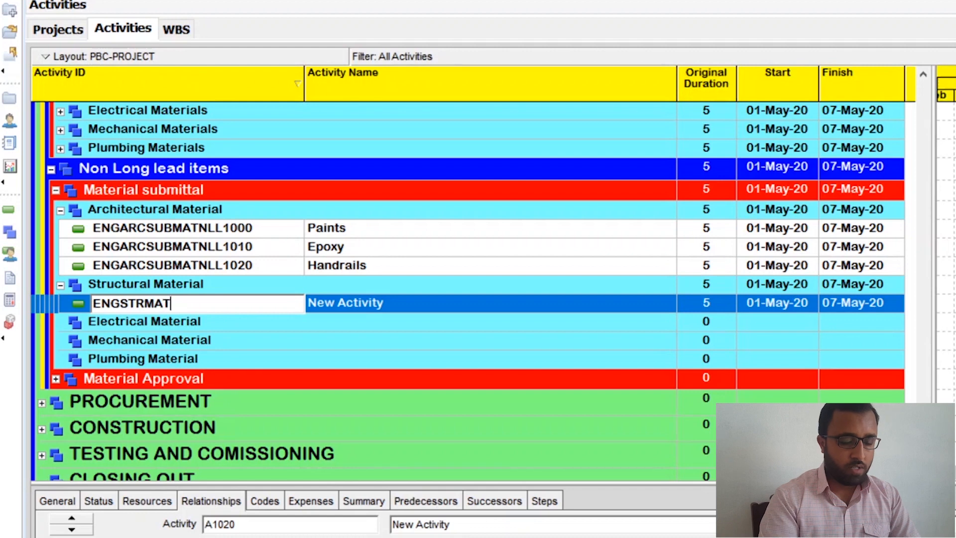
type("NLL1")
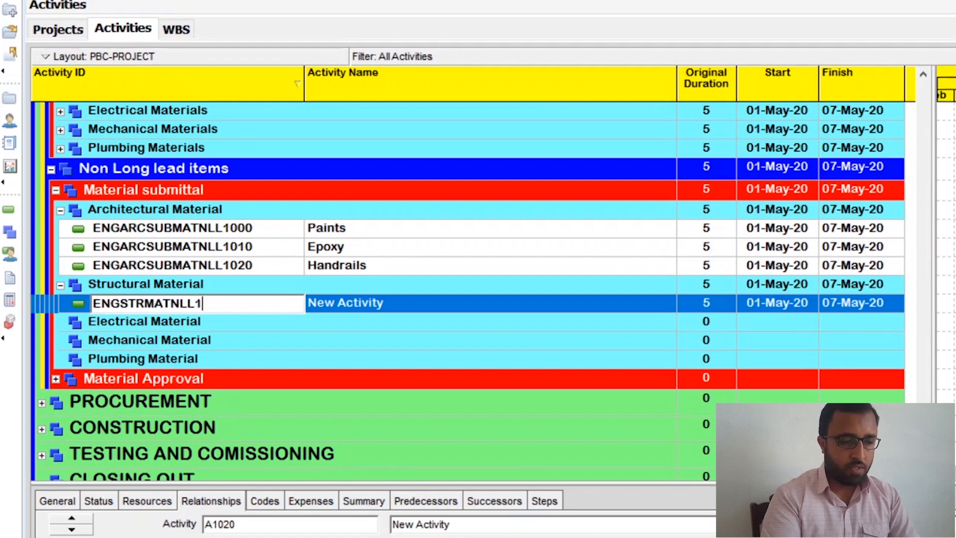
type("000")
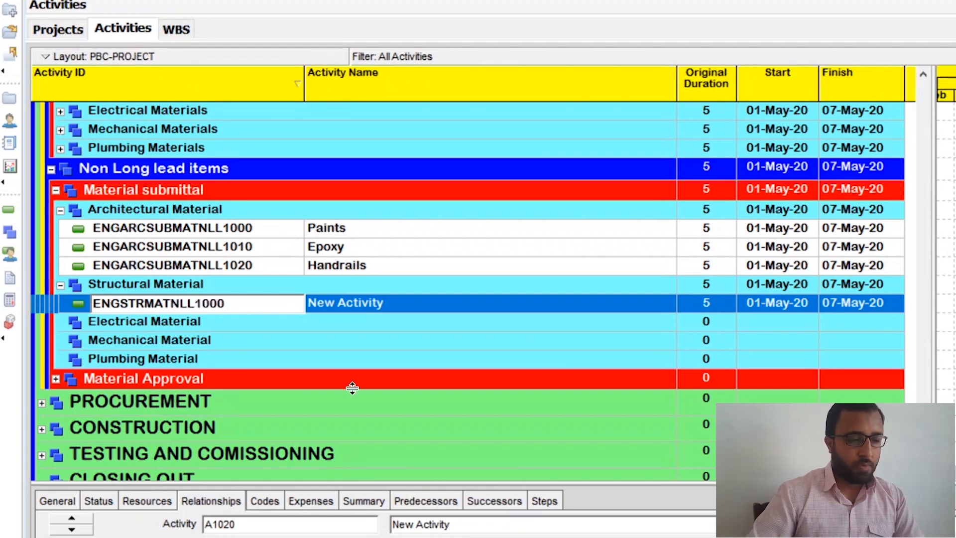
- Name the new structural activity ENGSTRMATNLL1000 Ready mix concrete (Mix designs)
left_click(426, 300)
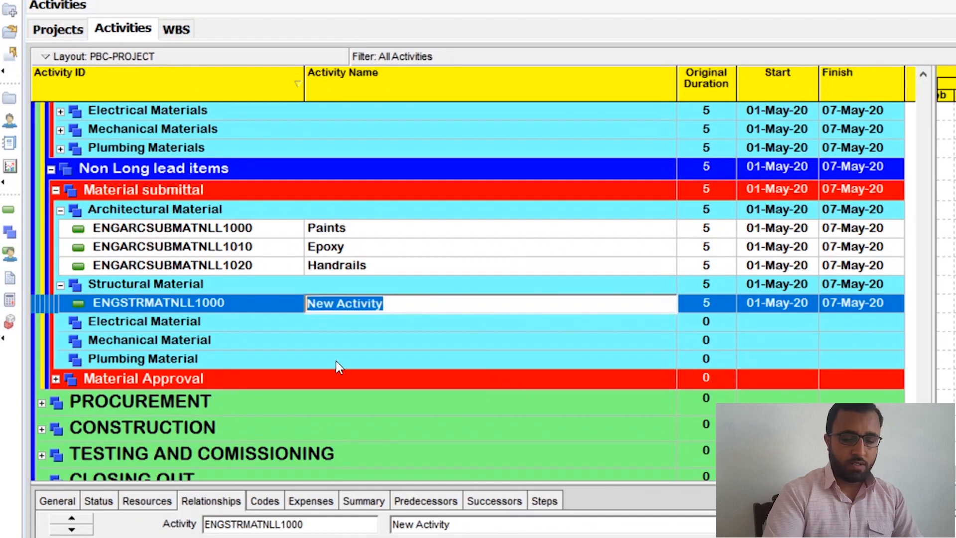
key("BackSpace")
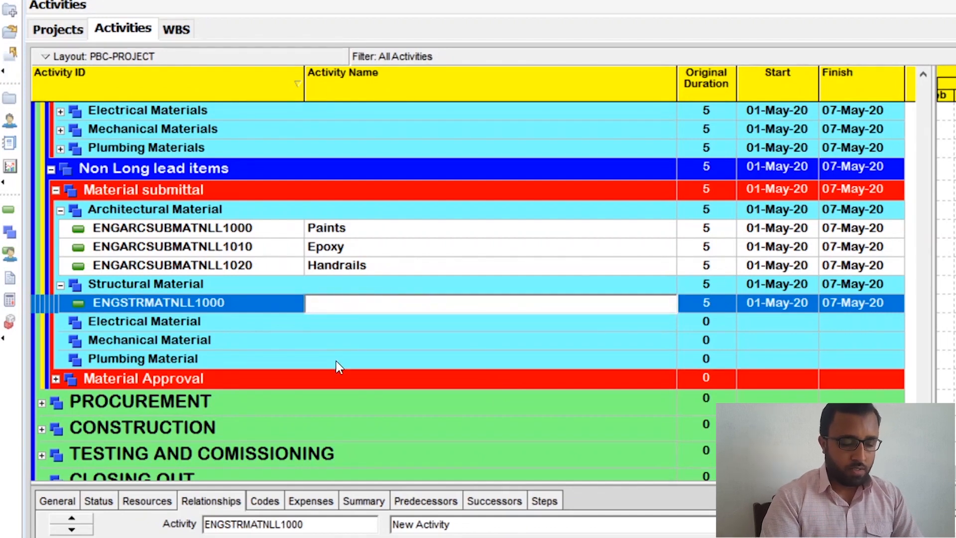
type("Rea")
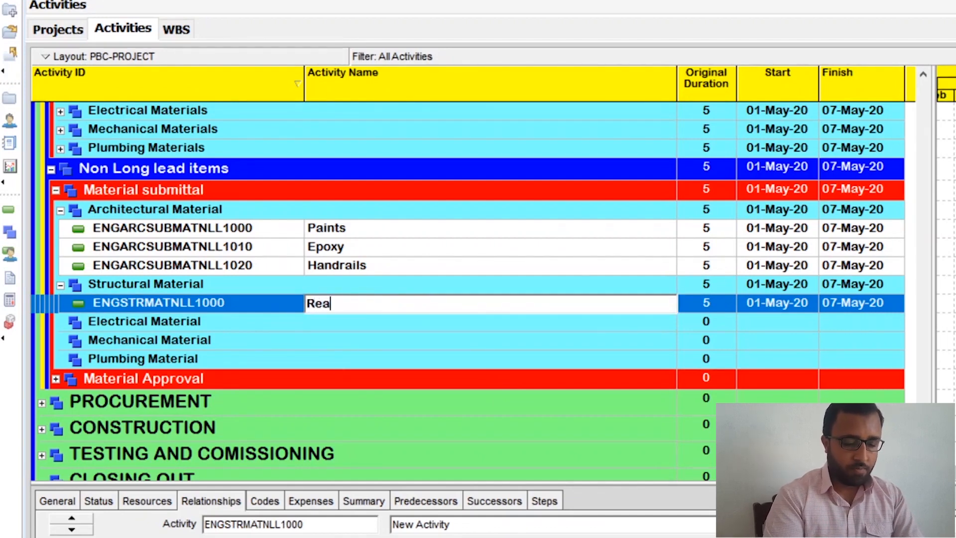
type("dy mix")
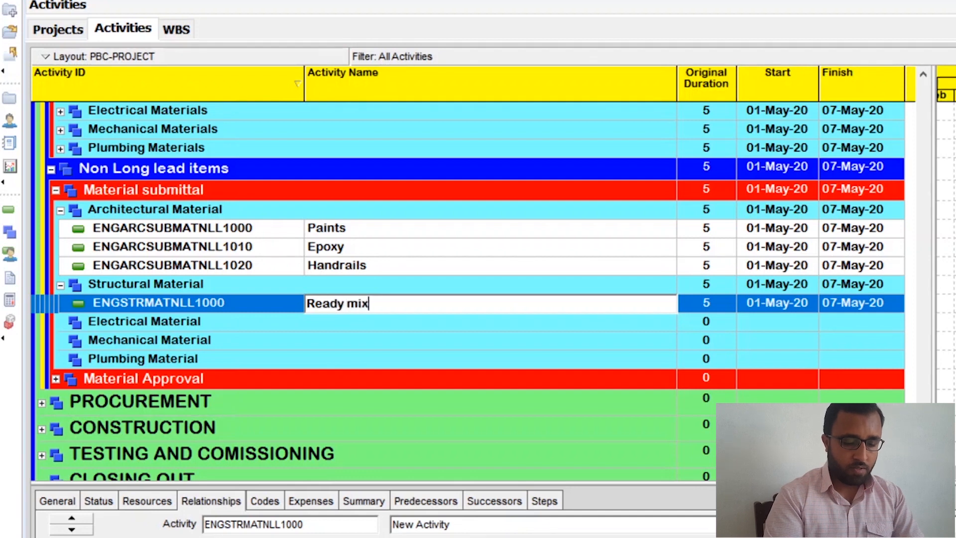
type(" concrete")
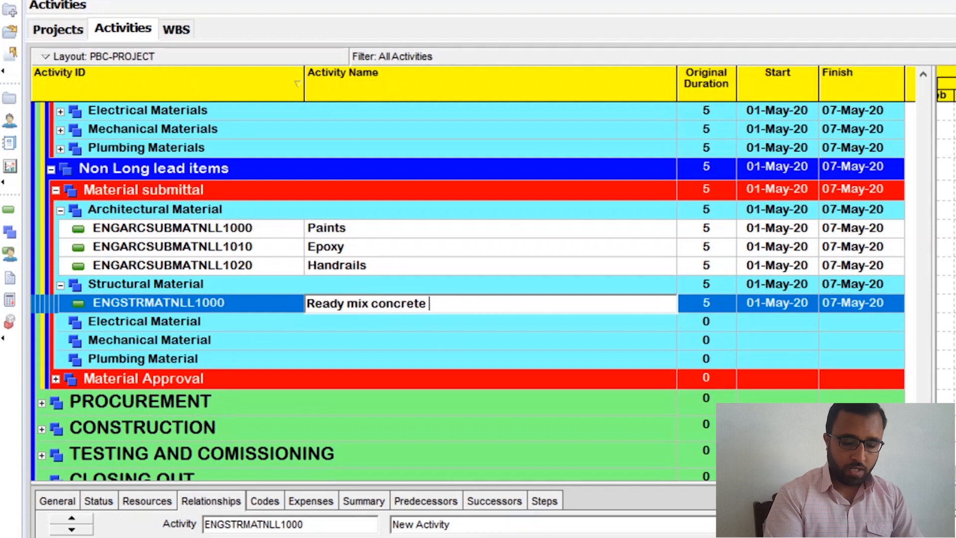
type(" (M")
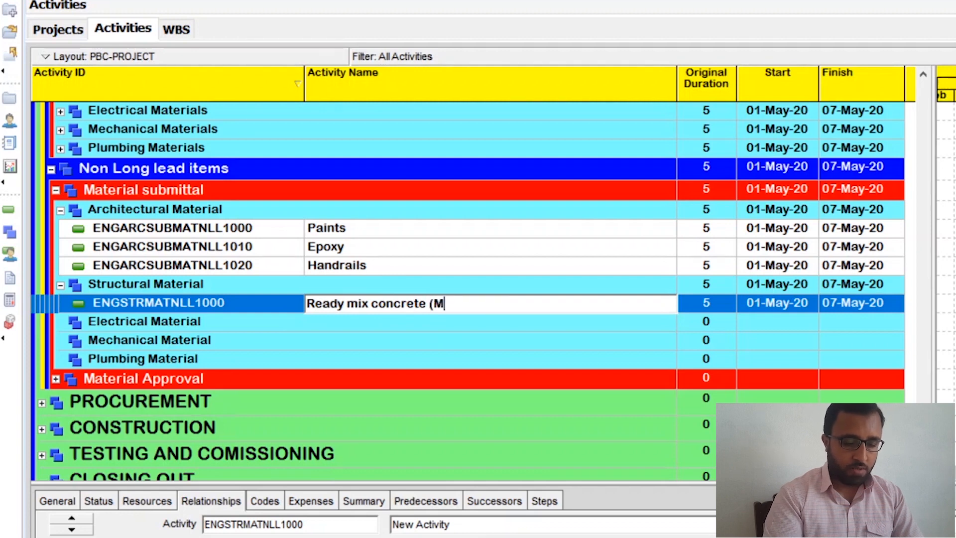
type("ix designs")
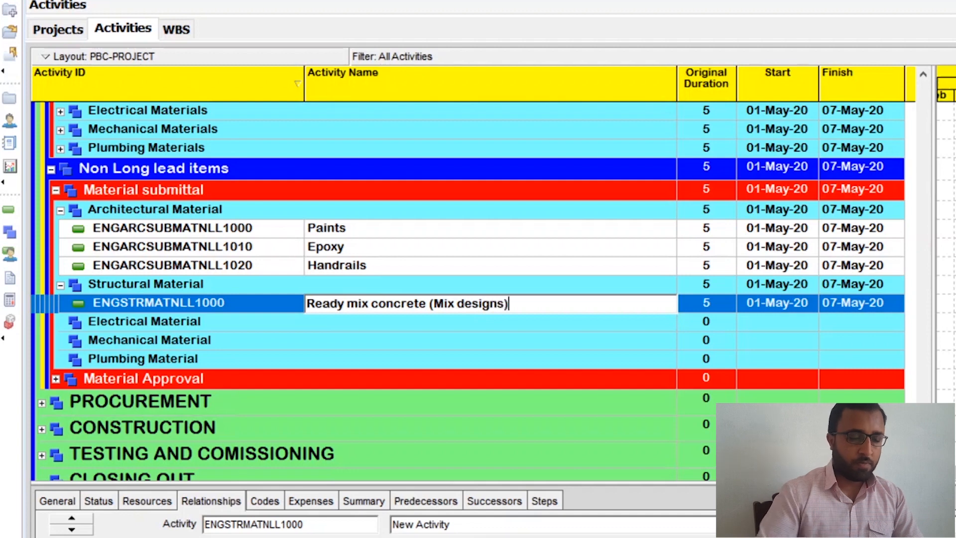
key("Return")
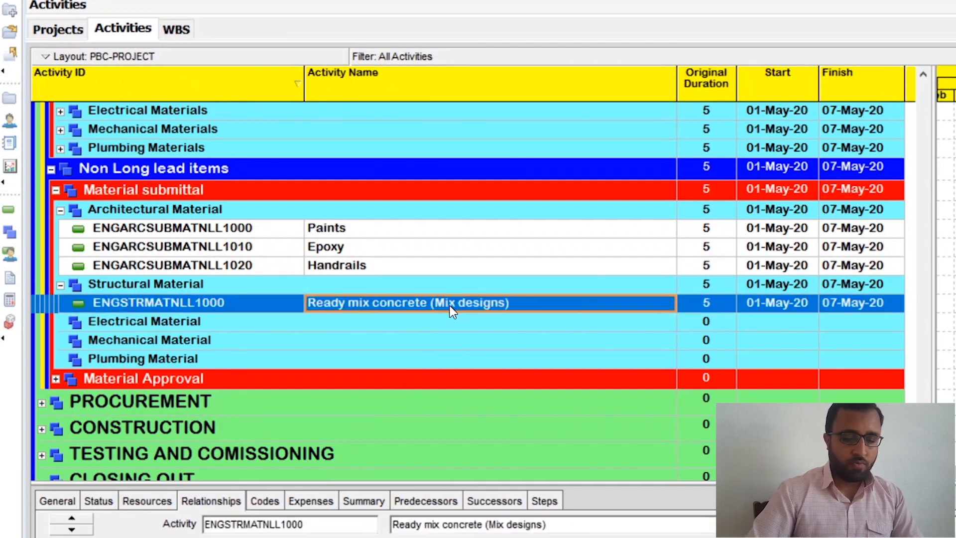
- Add an activity named Rebars below the ready mix concrete activity in the non long lead Structural Material submittals
key("Insert")
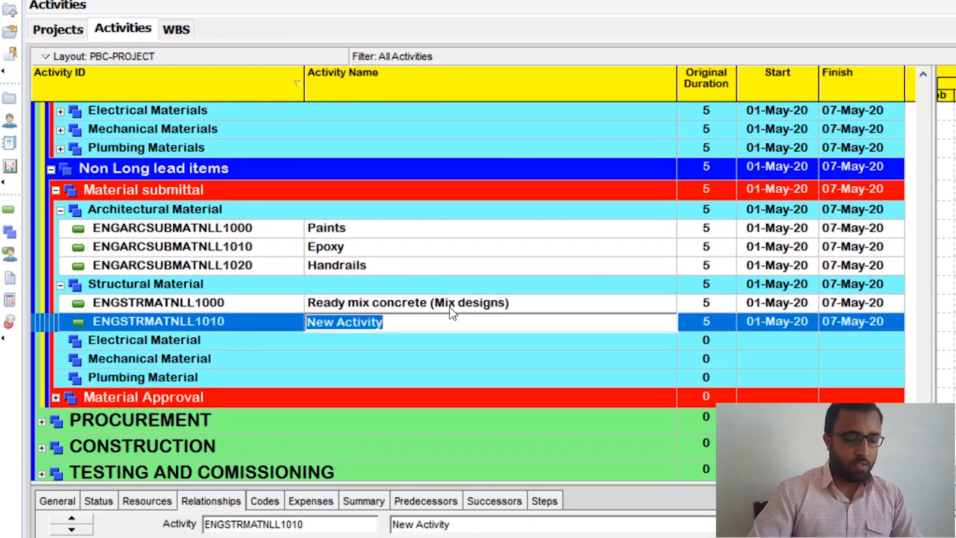
type("Re")
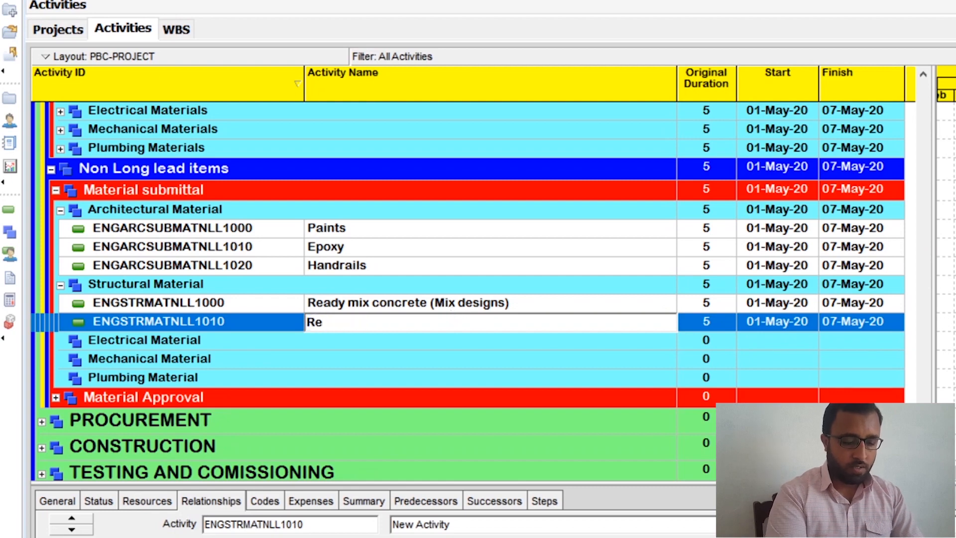
type("bars")
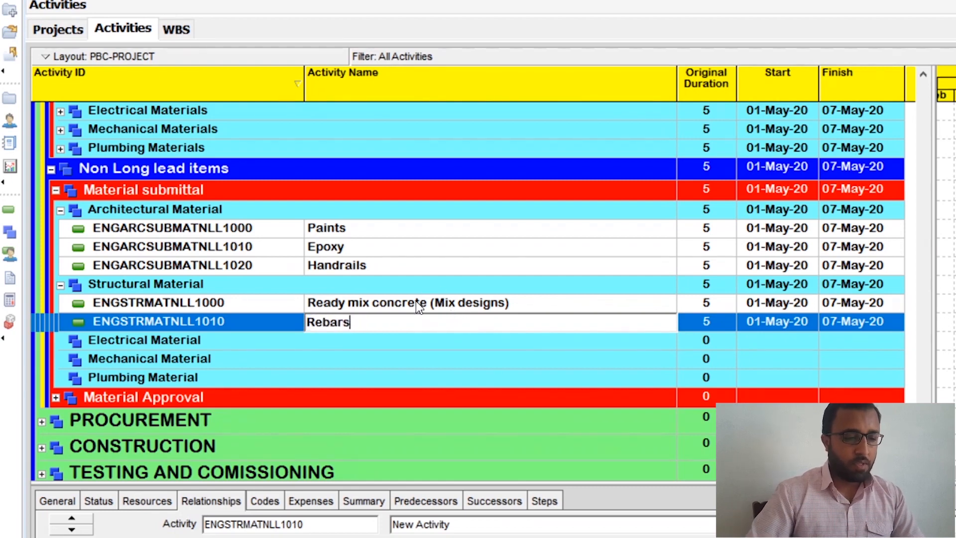
left_click(416, 301)
left_click(396, 324)
scroll(383, 325, "down", 2)
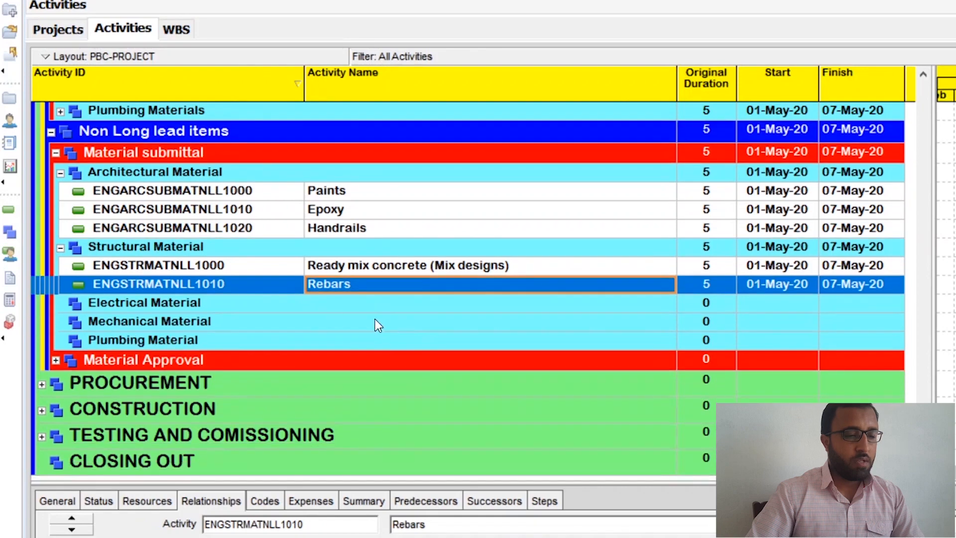
- Add an activity with ID ENGELECMATNLL1000 to Electrical Material under the non long lead Material submittal
left_click(345, 305)
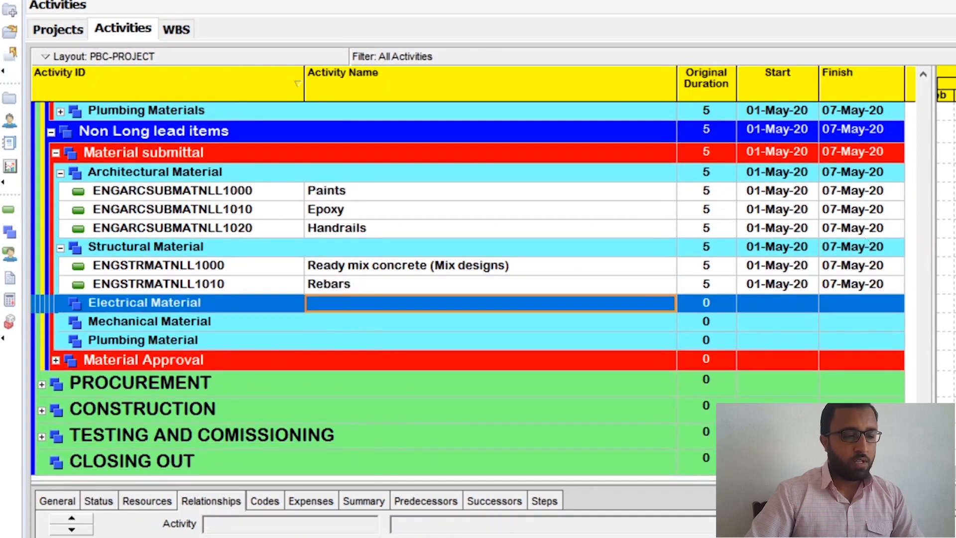
key("Insert")
left_click(198, 324)
left_click(198, 321)
left_click(198, 320)
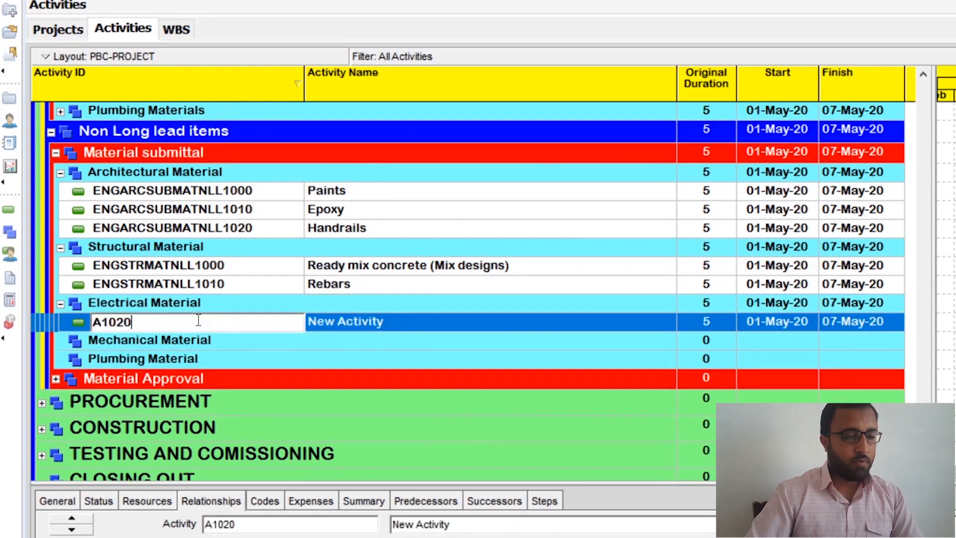
left_click_drag(198, 320, 90, 324)
key("BackSpace")
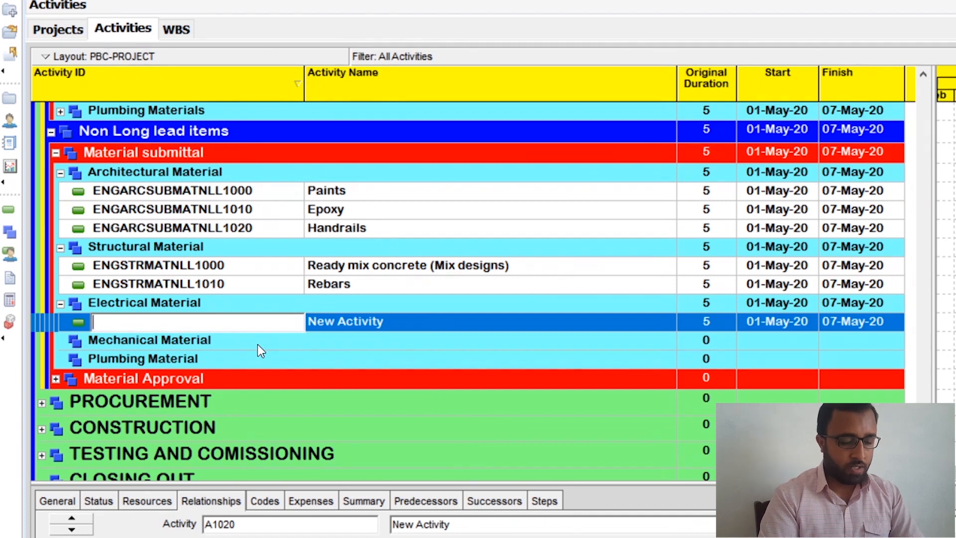
type("ENG")
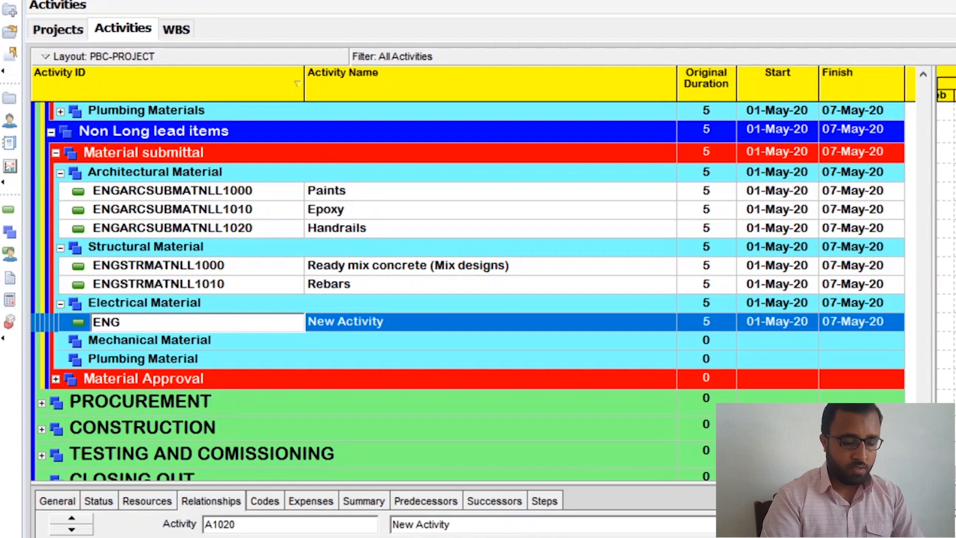
type("ELEC")
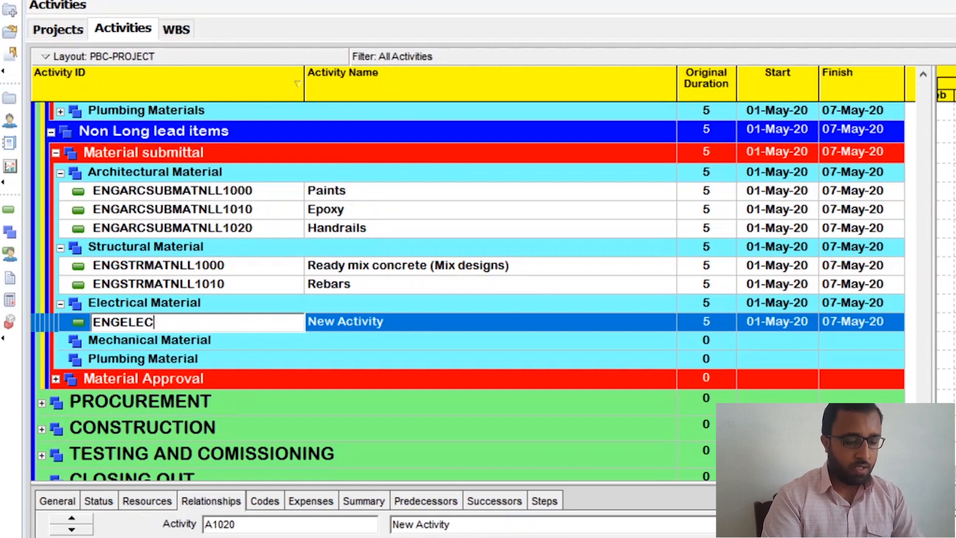
type("MAT")
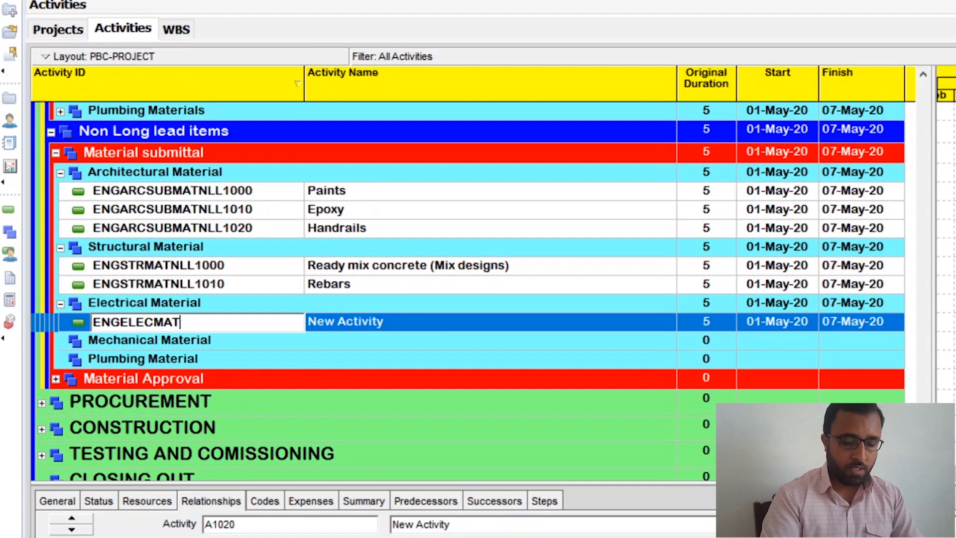
type("NLL1000")
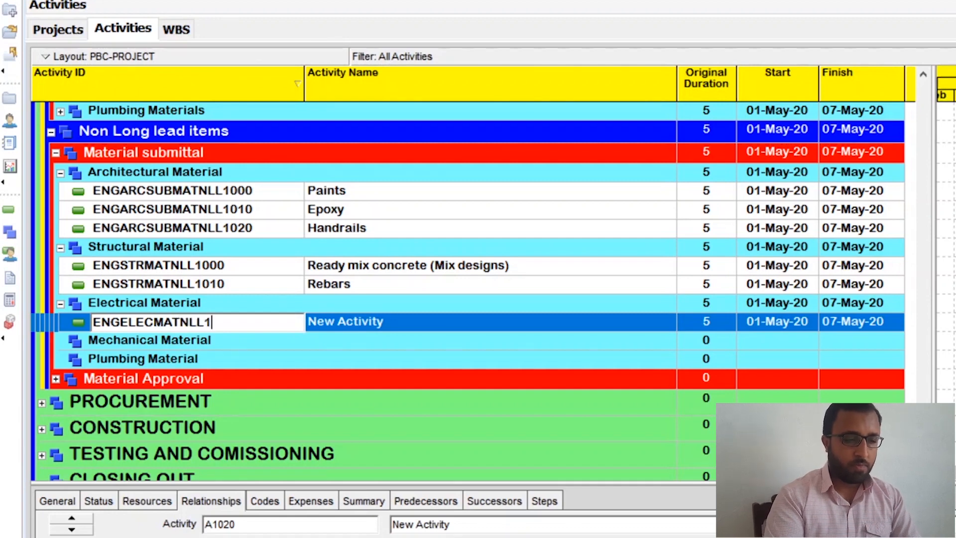
- Name the new electrical activity Cables and wires
left_click(413, 322)
left_click_drag(413, 322, 249, 322)
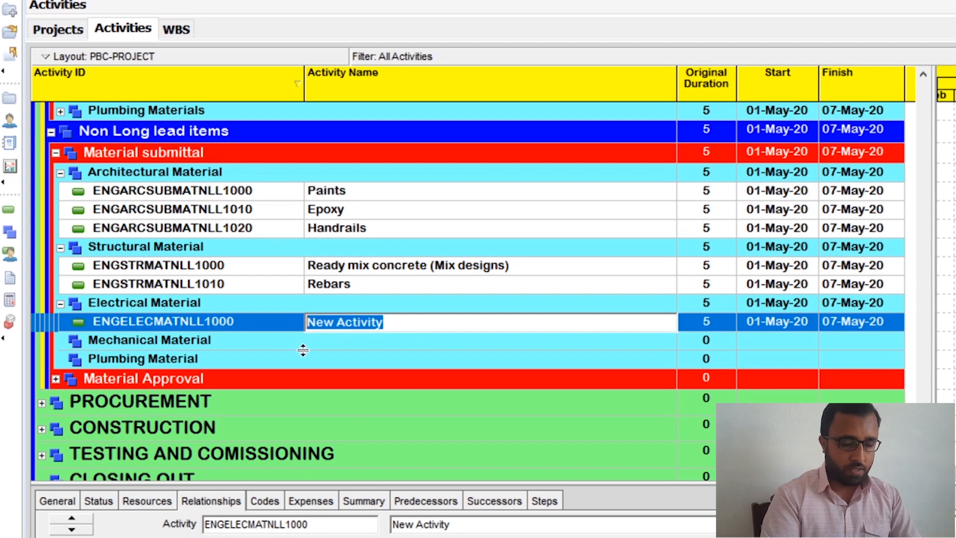
type("c")
key("BackSpace")
type("C")
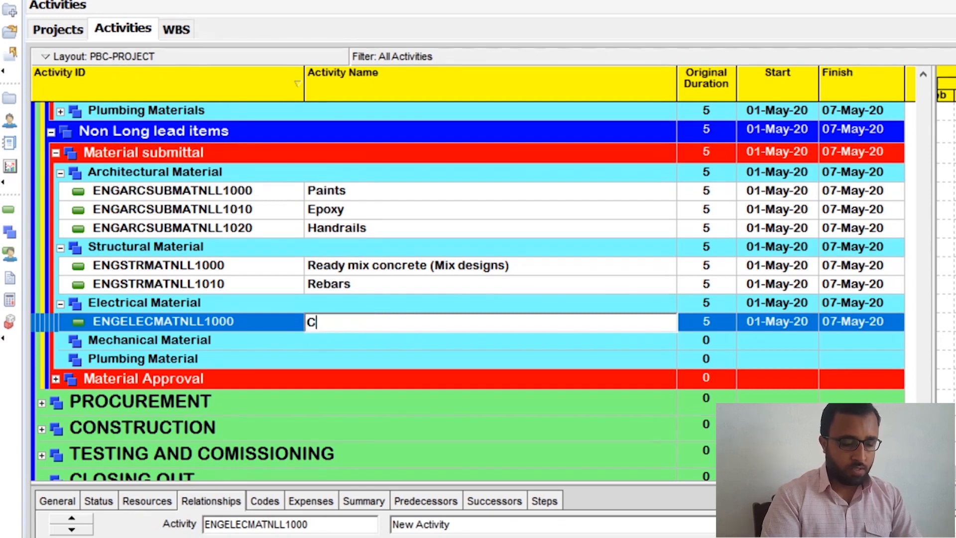
type("ables")
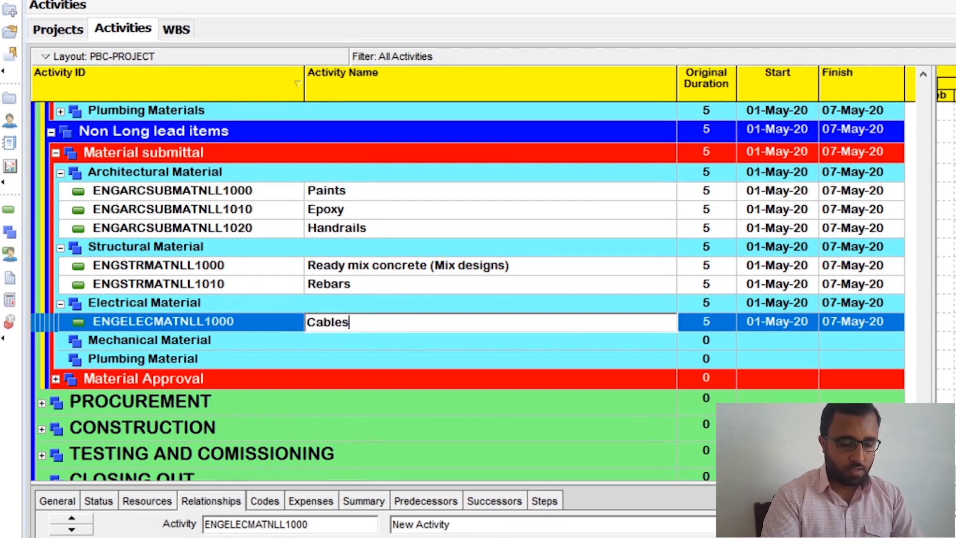
type(" and wires")
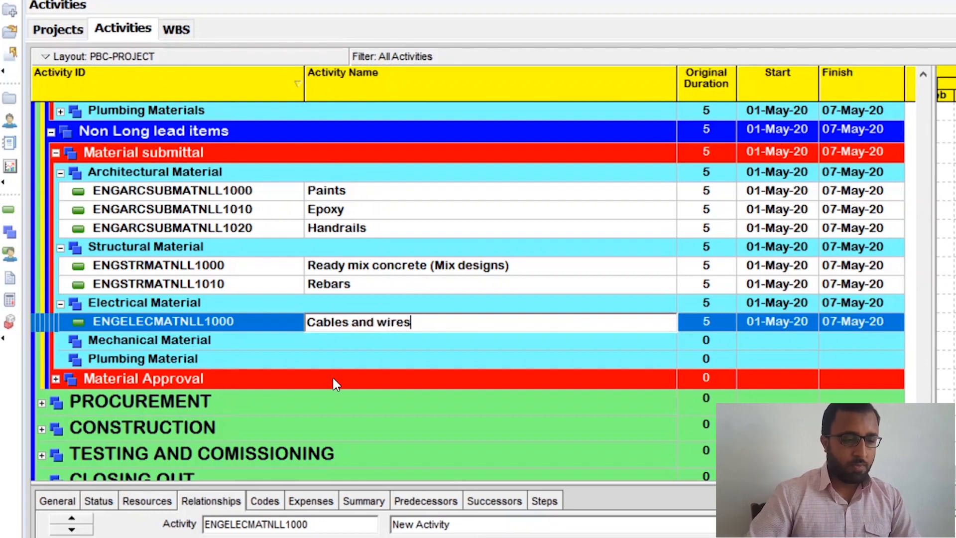
left_click(405, 339)
left_click(409, 322)
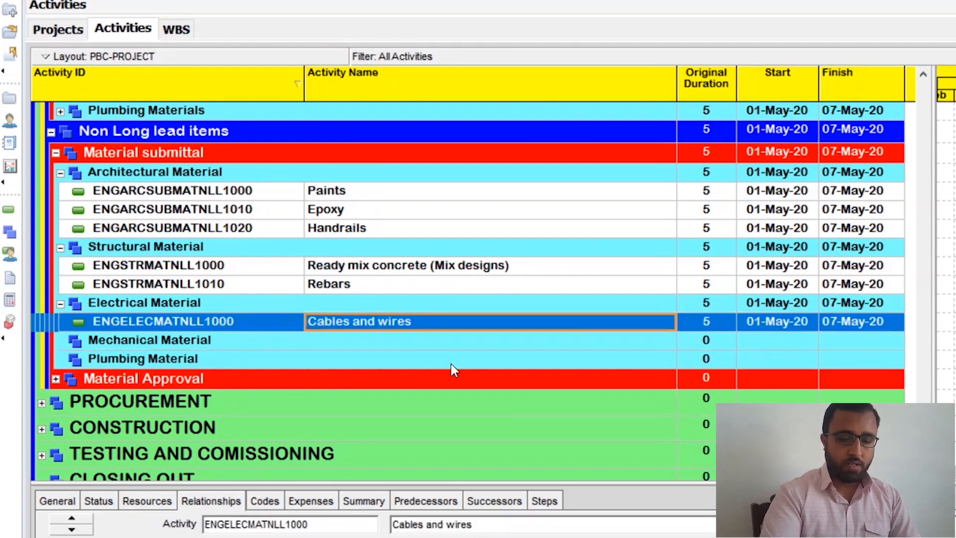
- Add an activity named Switches and sockets below Cables and wires in the non long lead Electrical Material submittals
key("Insert")
type("S")
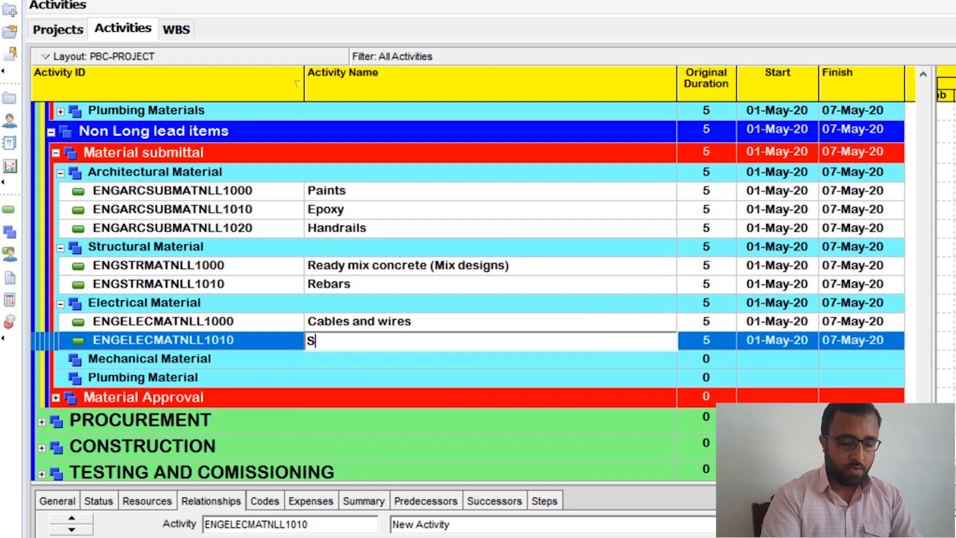
type("witc")
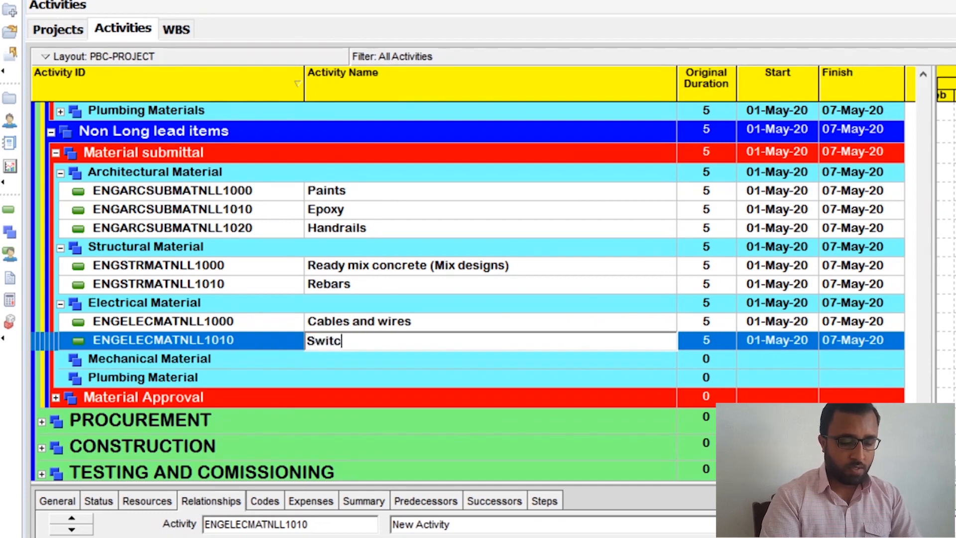
type("jjhes ")
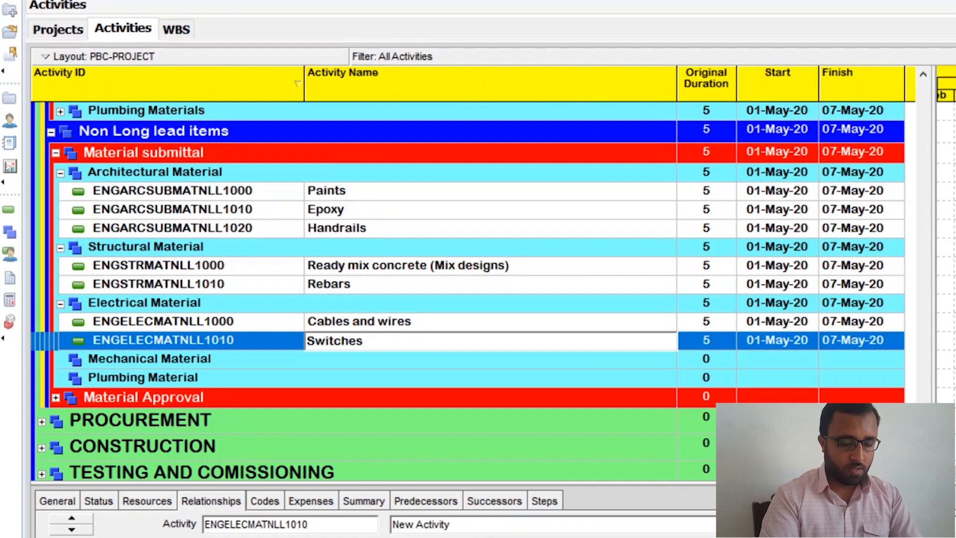
type("and si")
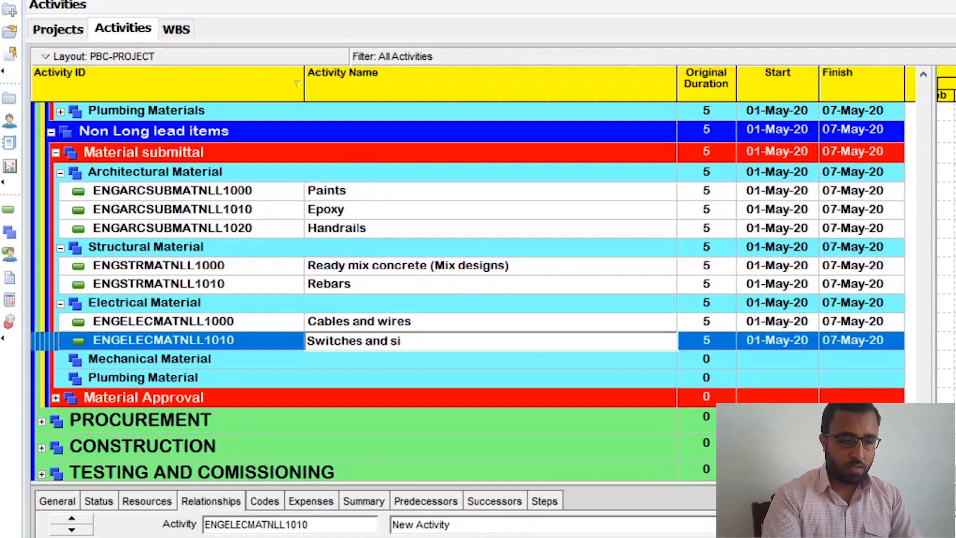
key("BackSpace")
type("ockets")
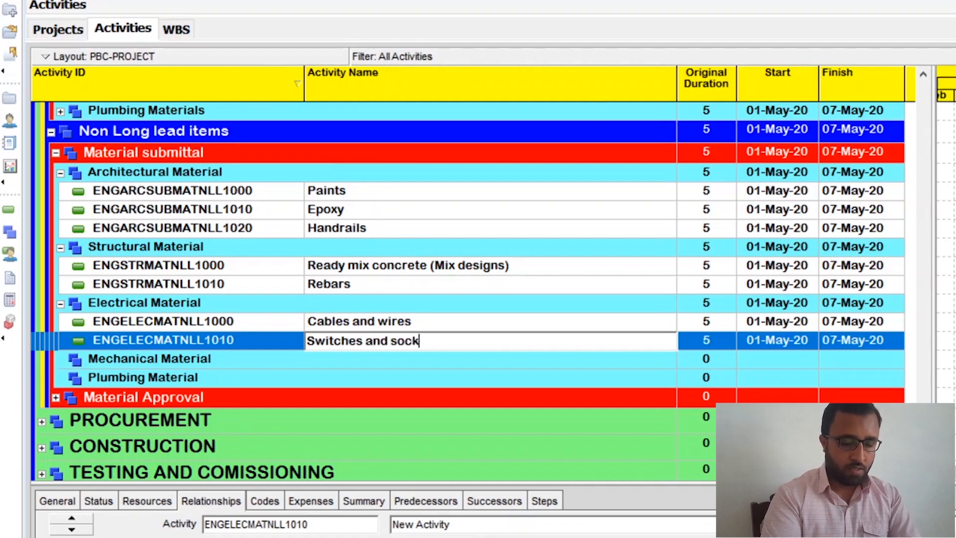
left_click(463, 329)
left_click(435, 324)
left_click(431, 339)
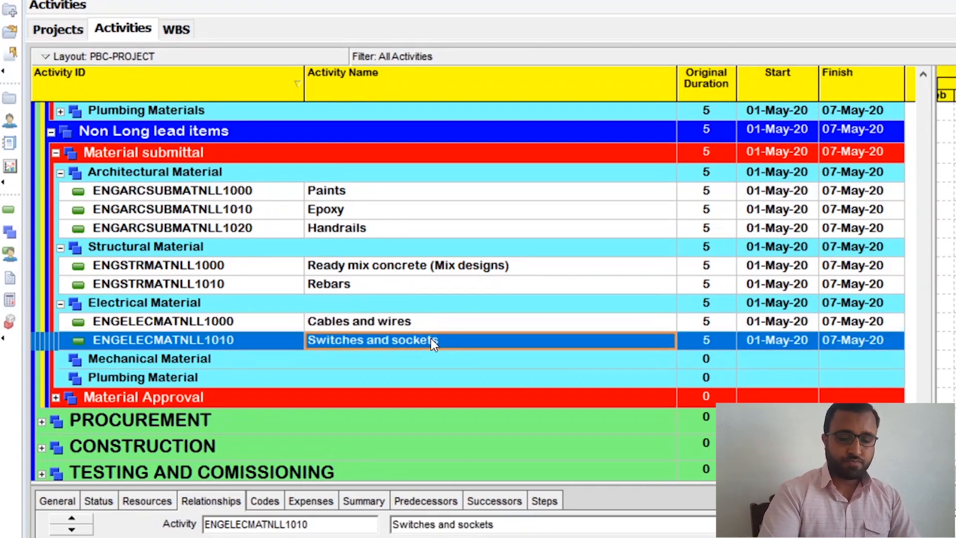
- Add an activity named Panel boards below Switches and sockets in the non long lead Electrical Material submittals
key("Insert")
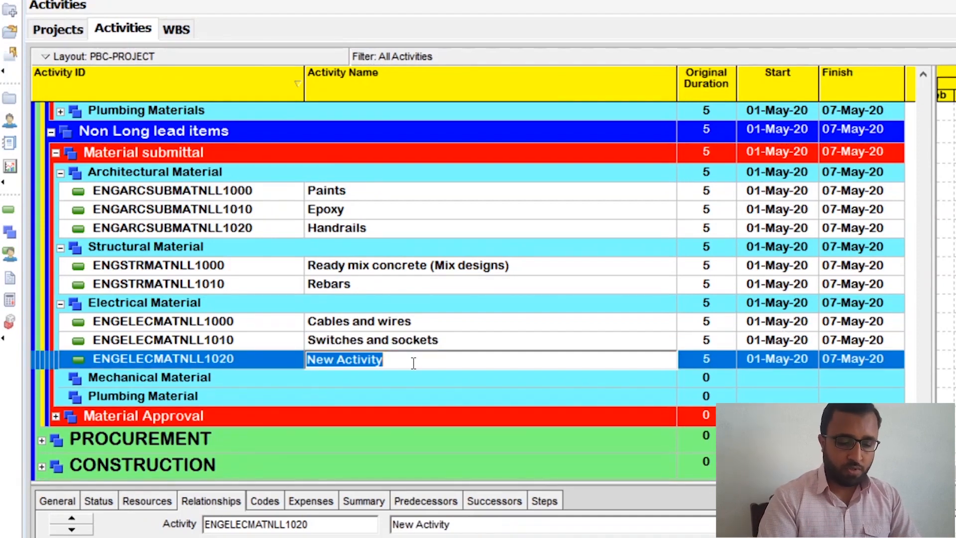
type("P")
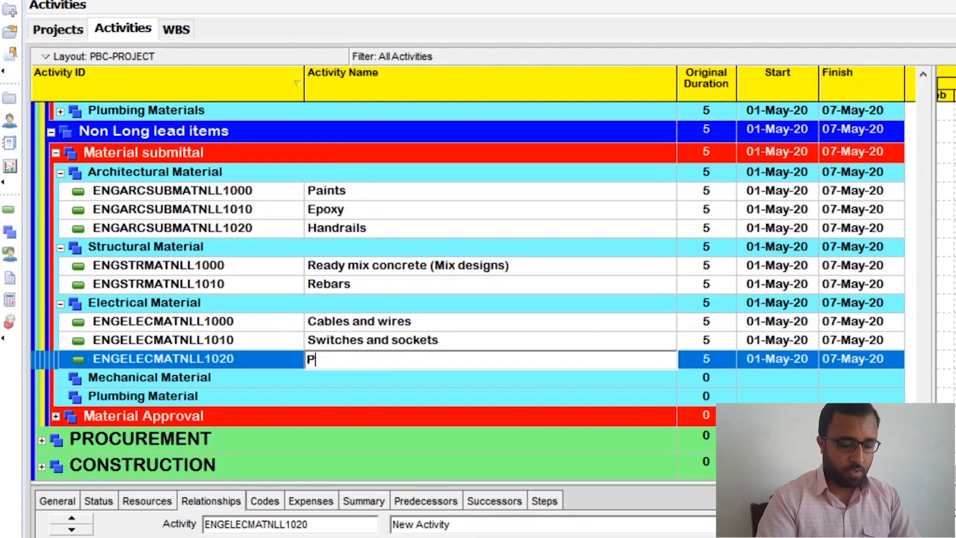
type("anel boards")
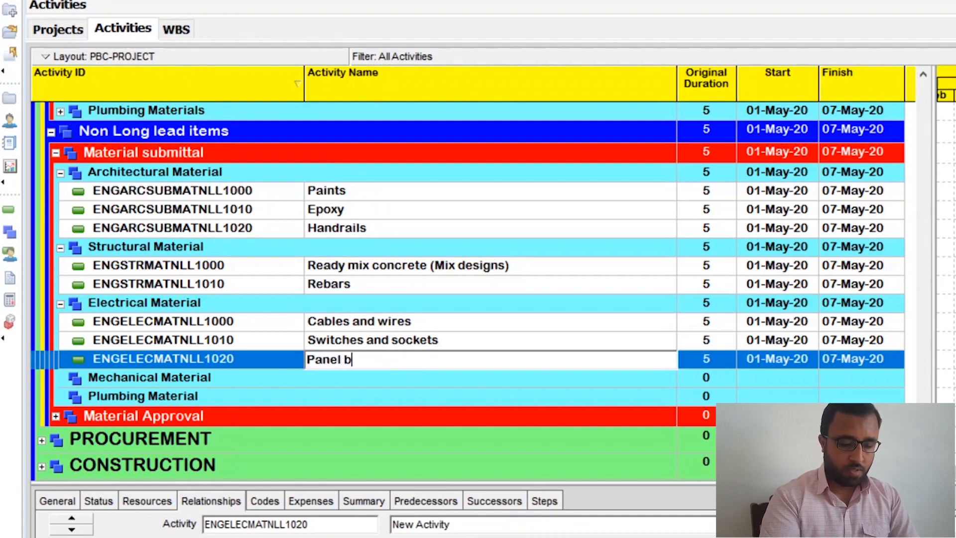
- Add an activity with ID ENGMECHMATNLL1000 to Mechanical Material under the non long lead Material submittal
left_click(368, 378)
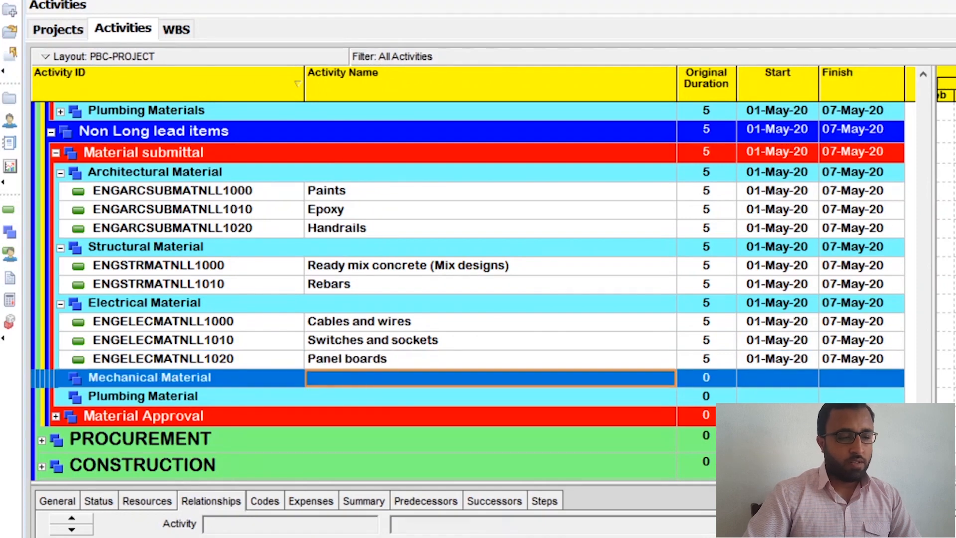
key("Insert")
left_click(203, 401)
left_click(132, 395)
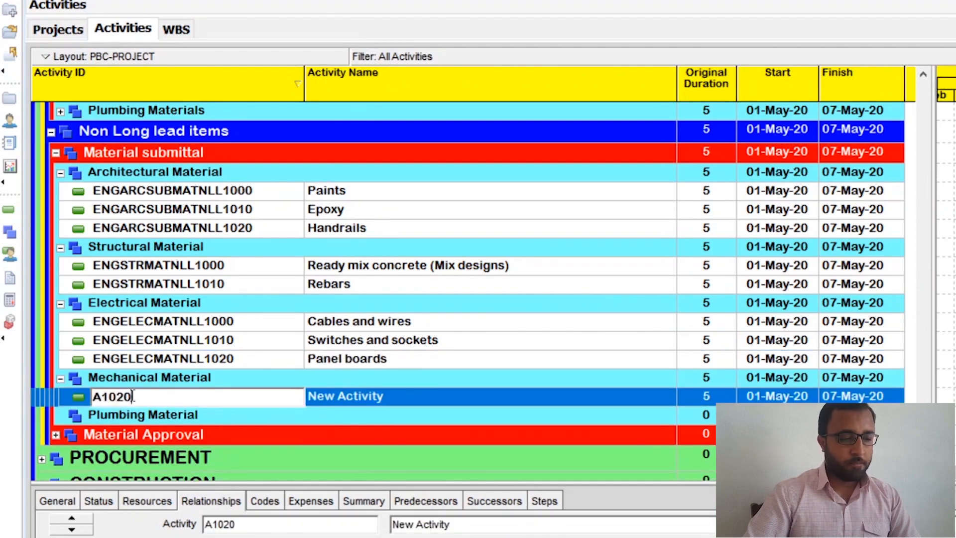
double_click(133, 396)
key("BackSpace")
type("E")
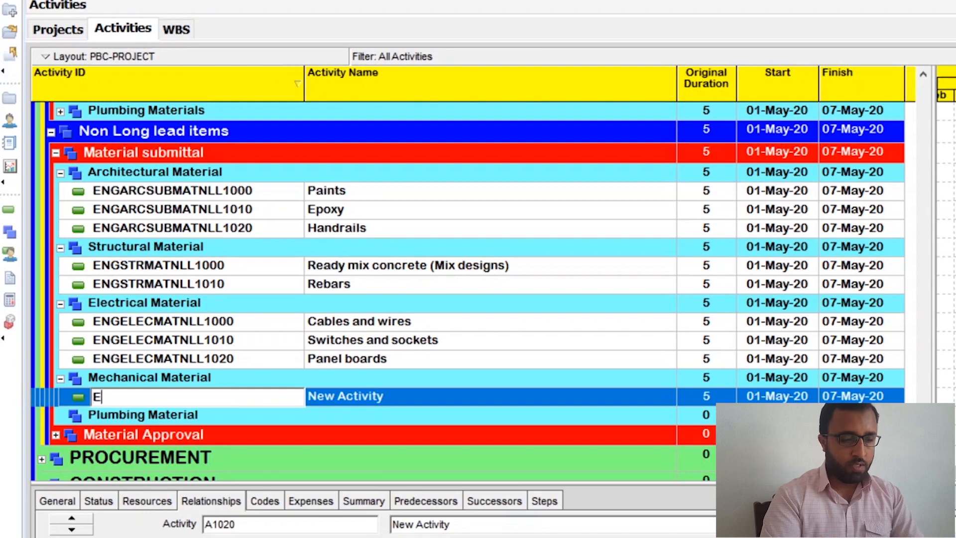
type("NGMEC")
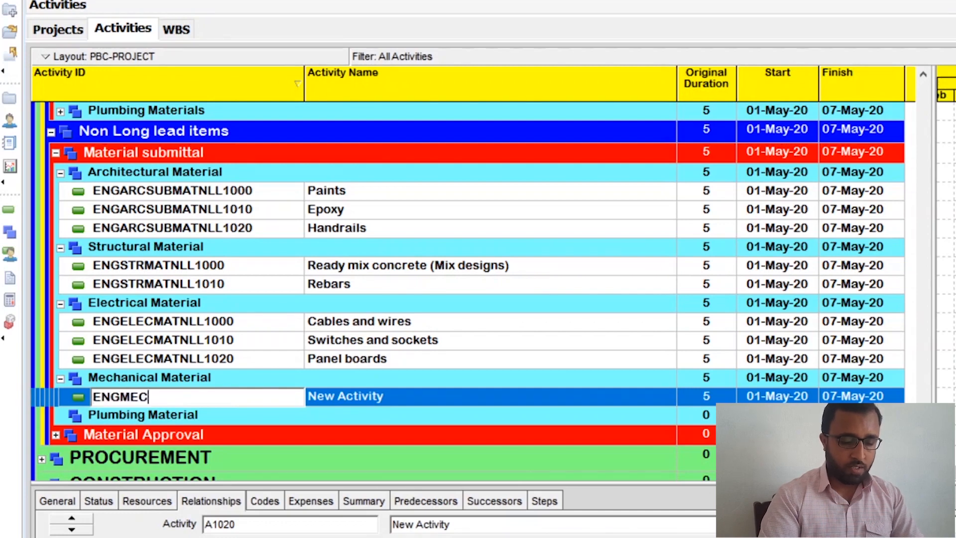
type("HMATN")
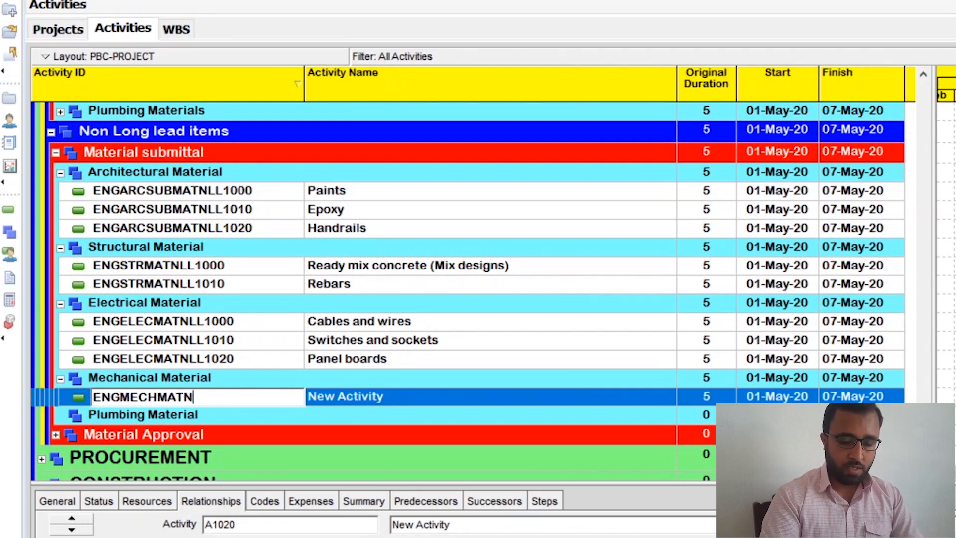
type("LL1000-")
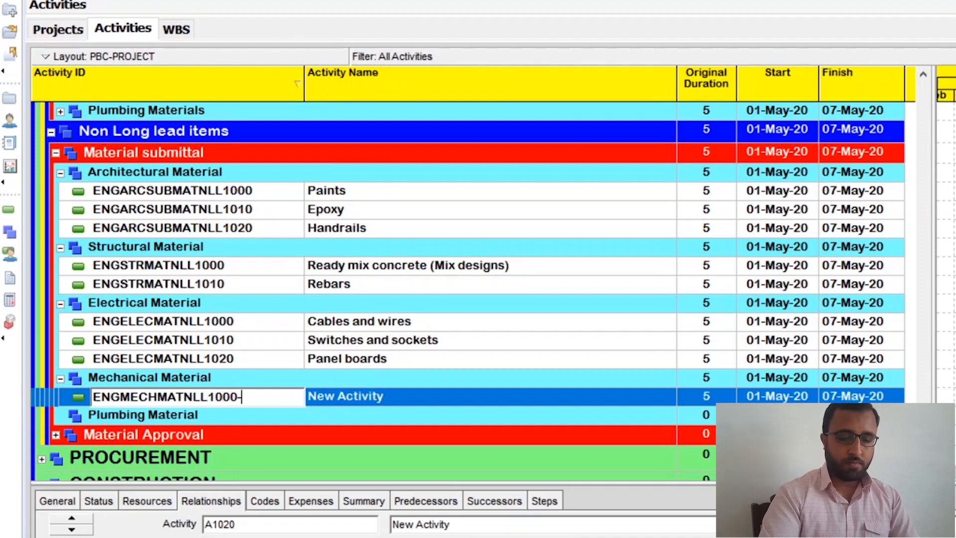
key("BackSpace")
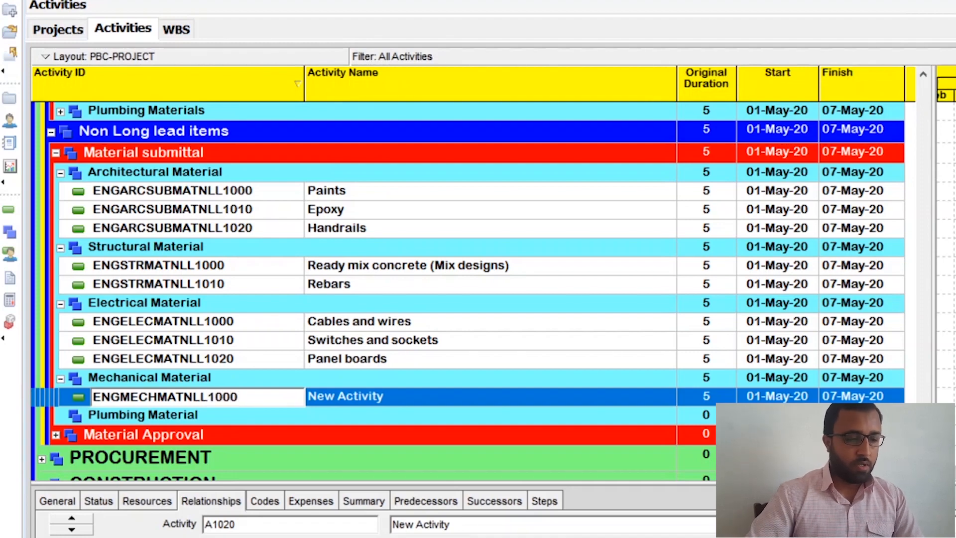
- Name the new mechanical activity Ducts and fittings
left_click(376, 399)
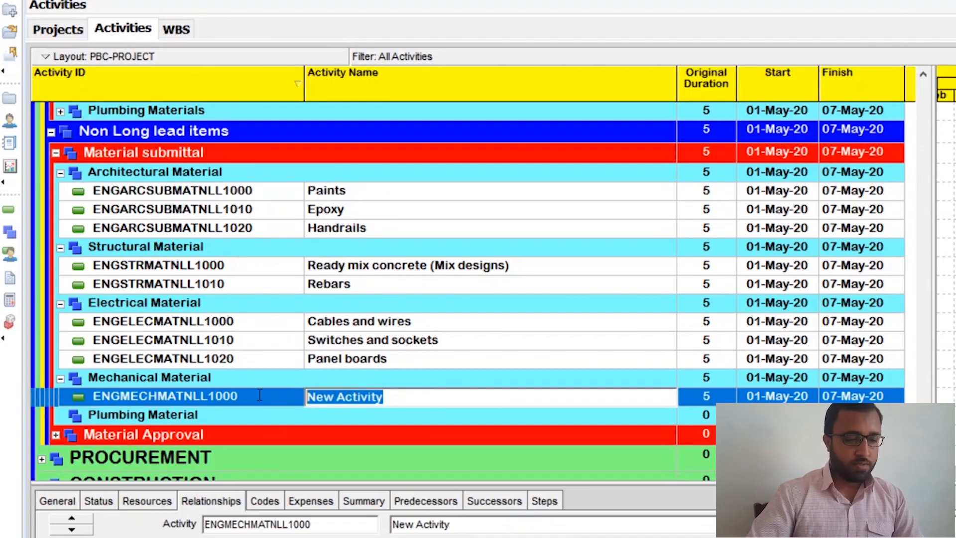
key("BackSpace")
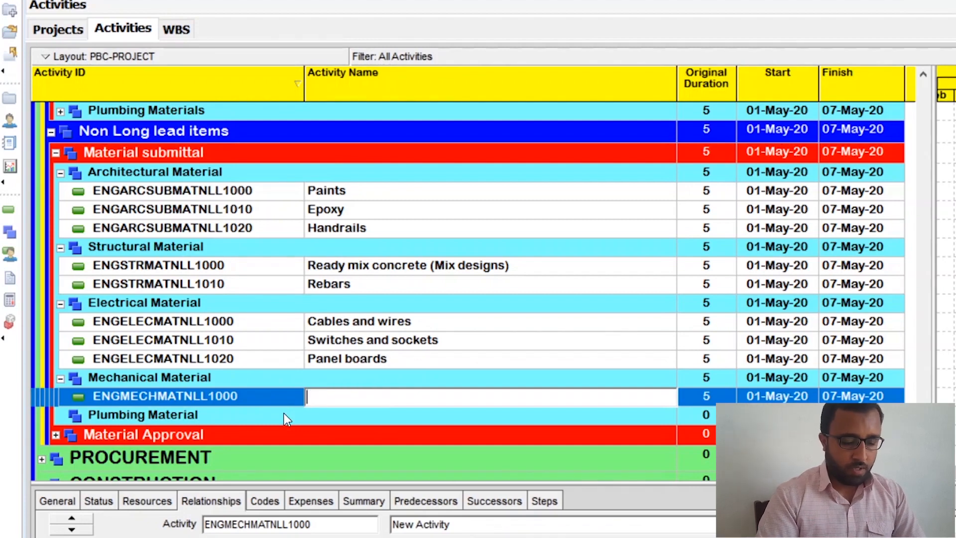
type("P")
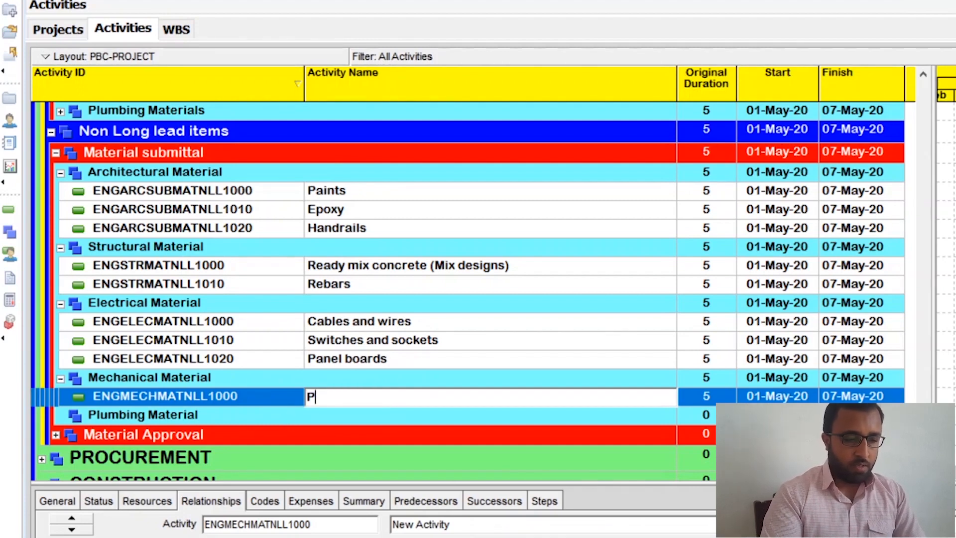
type("ipes")
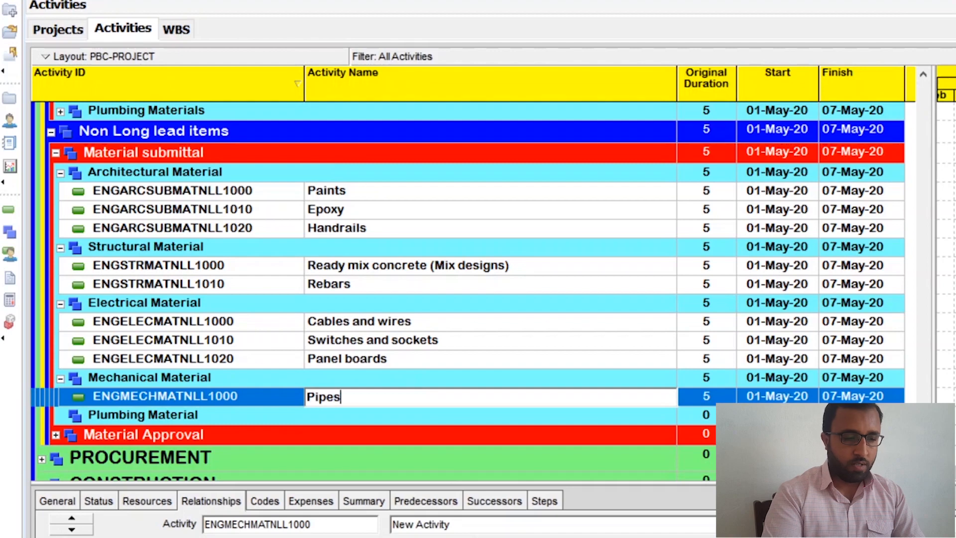
key("BackSpace")
key("BackSpace")
key("BackSpace")
key("BackSpace")
key("BackSpace")
type("D")
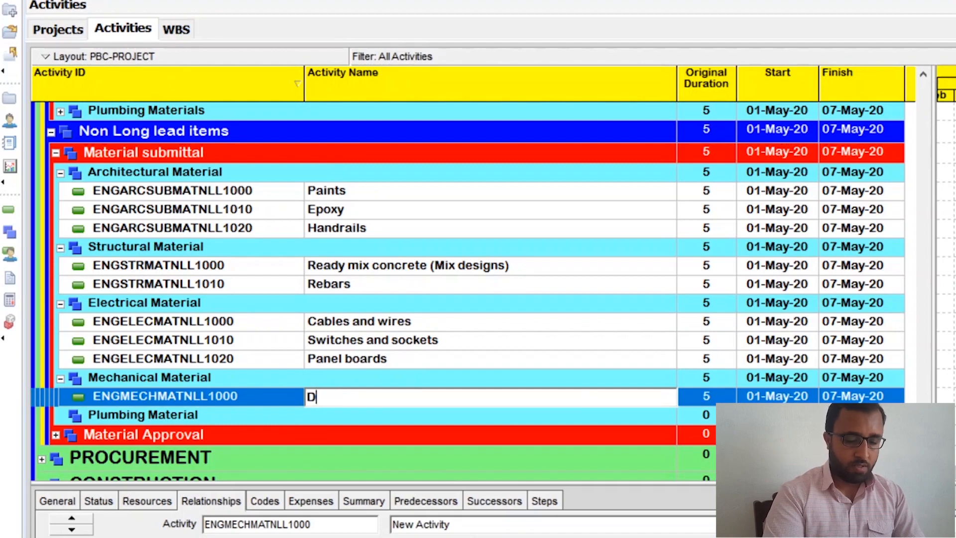
type("ucts and ")
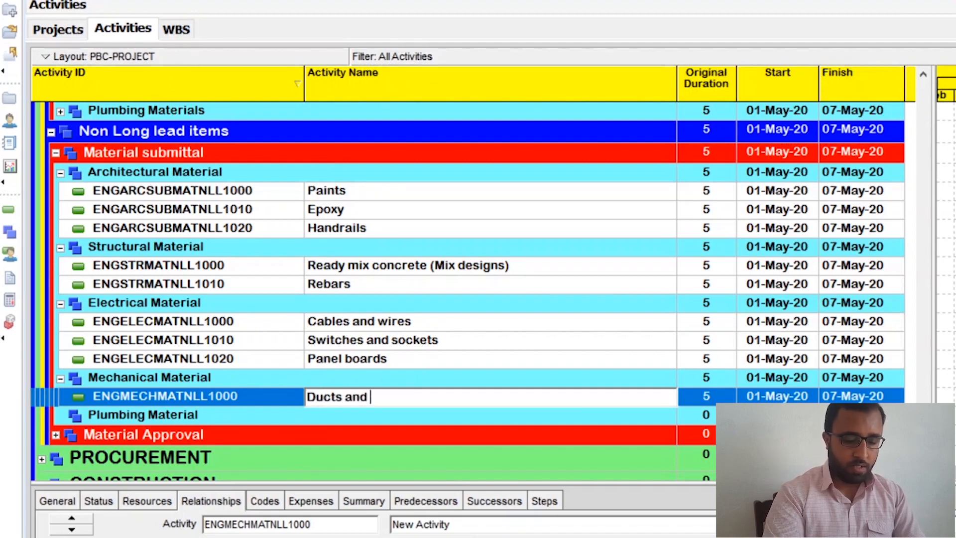
type("fittings")
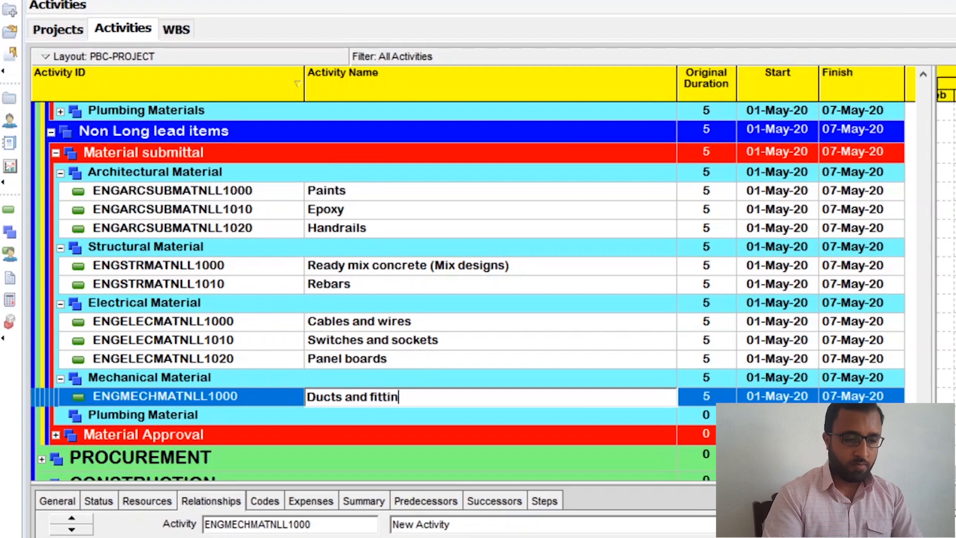
left_click(391, 383)
- Add an activity named Insulation for ducts below Ducts and fittings in the non long lead Mechanical Material submittals
left_click(391, 397)
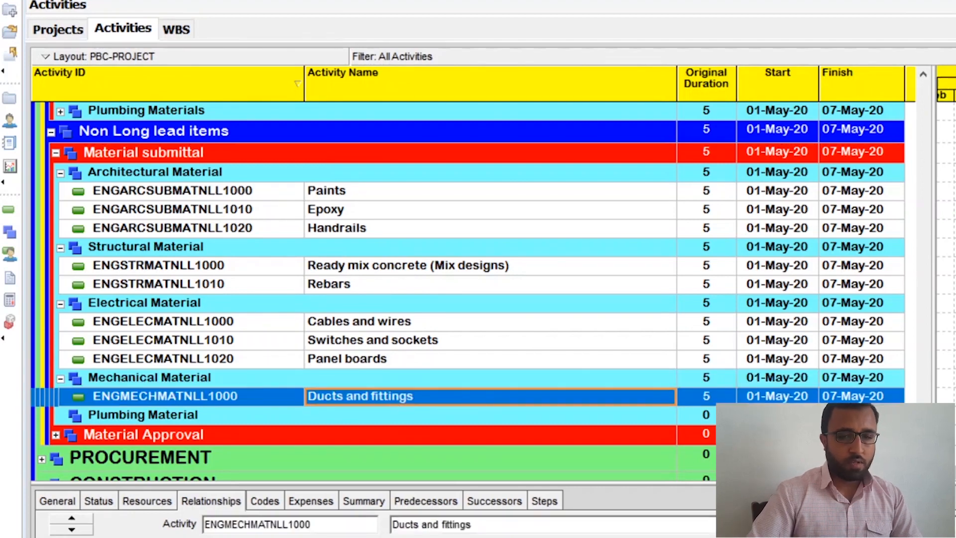
key("Insert")
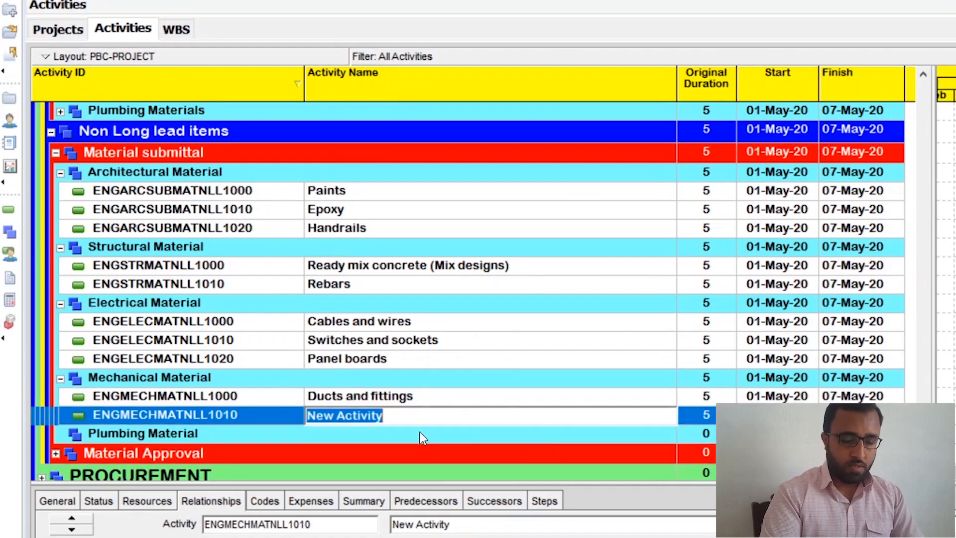
type("Insula")
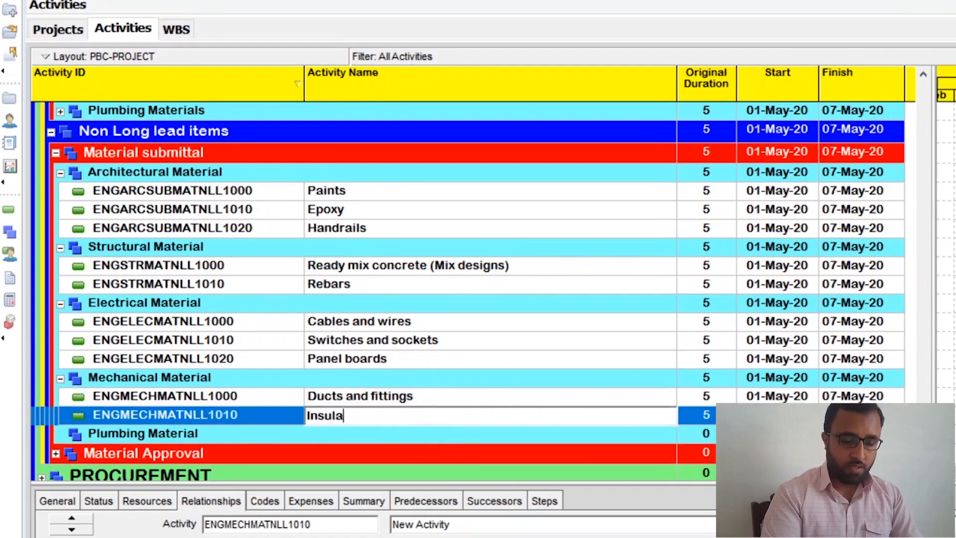
type("tion for ducts")
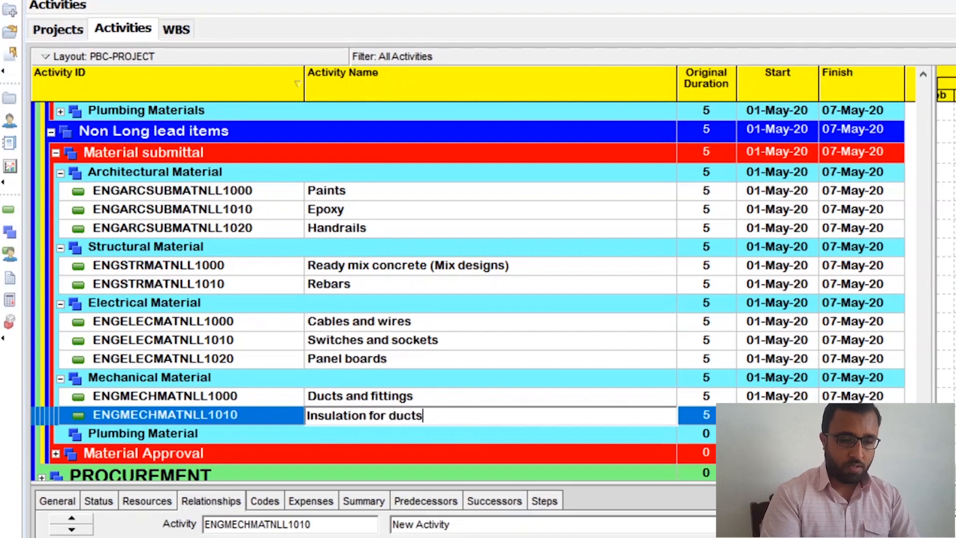
left_click(415, 398)
- Add an activity named Condensate pipes below Insulation for ducts in the non long lead Mechanical Material submittals
left_click(437, 418)
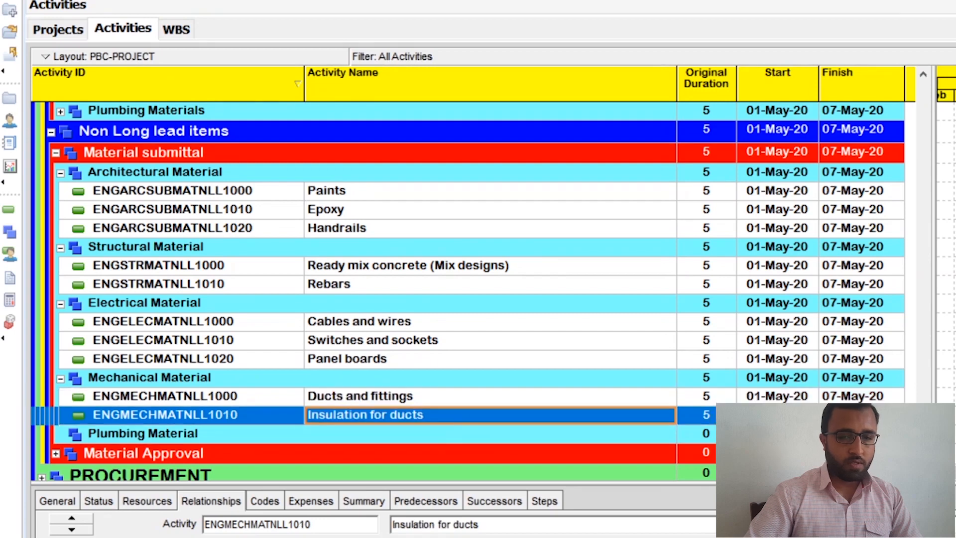
key("Insert")
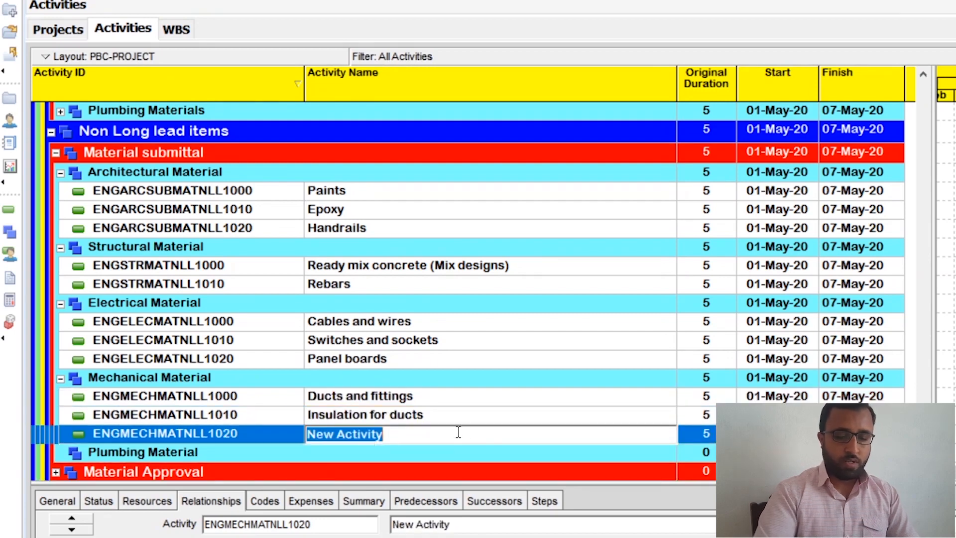
key("BackSpace")
type("C")
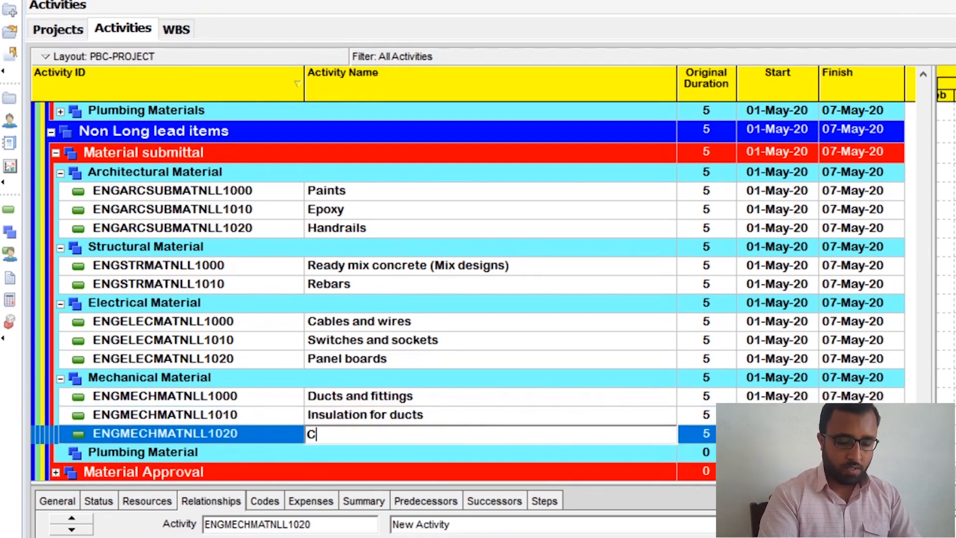
type("ondensate pipes")
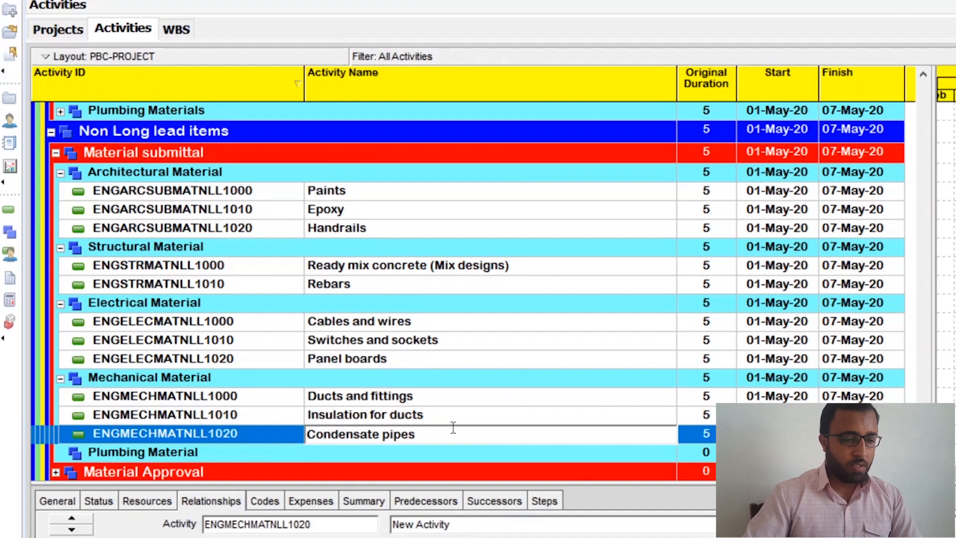
left_click(423, 415)
- Add an activity with ID ENGPLGMATNLL1000 to Plumbing Material under the non long lead Material submittal
scroll(422, 418, "down", 2)
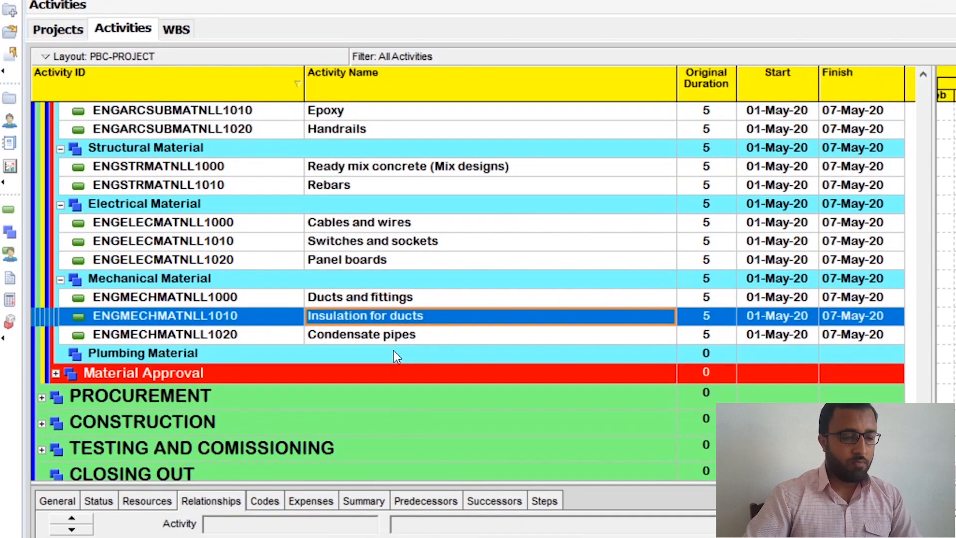
left_click(393, 353)
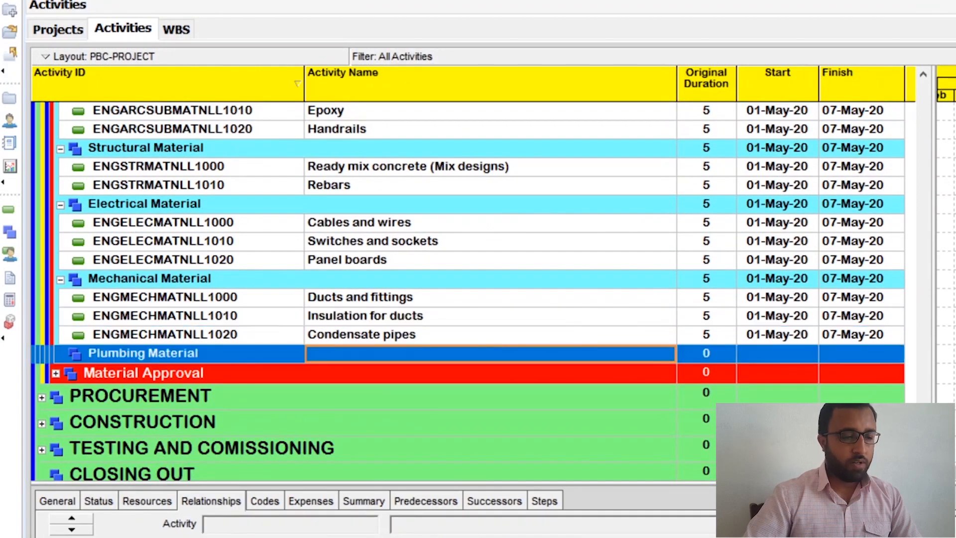
key("Insert")
left_click(249, 377)
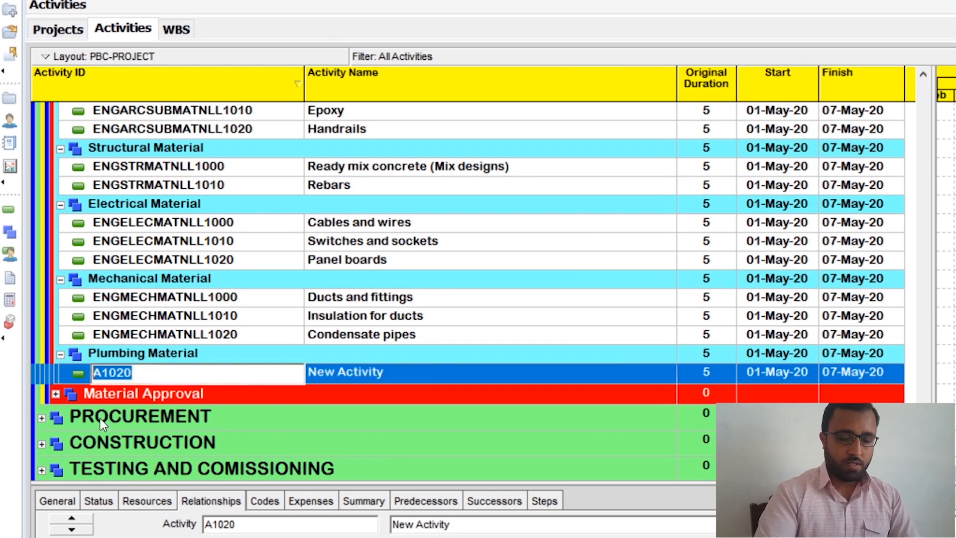
key("BackSpace")
type("EN")
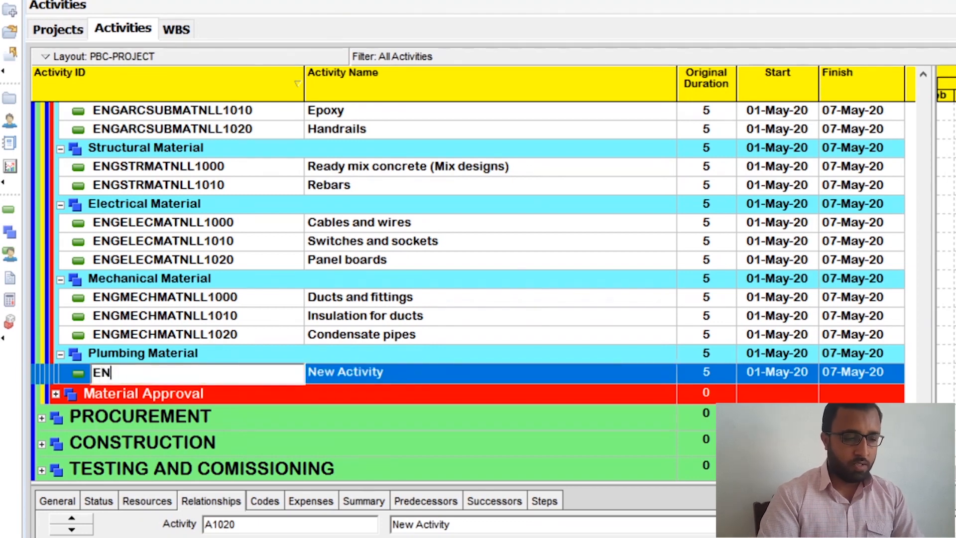
type("G")
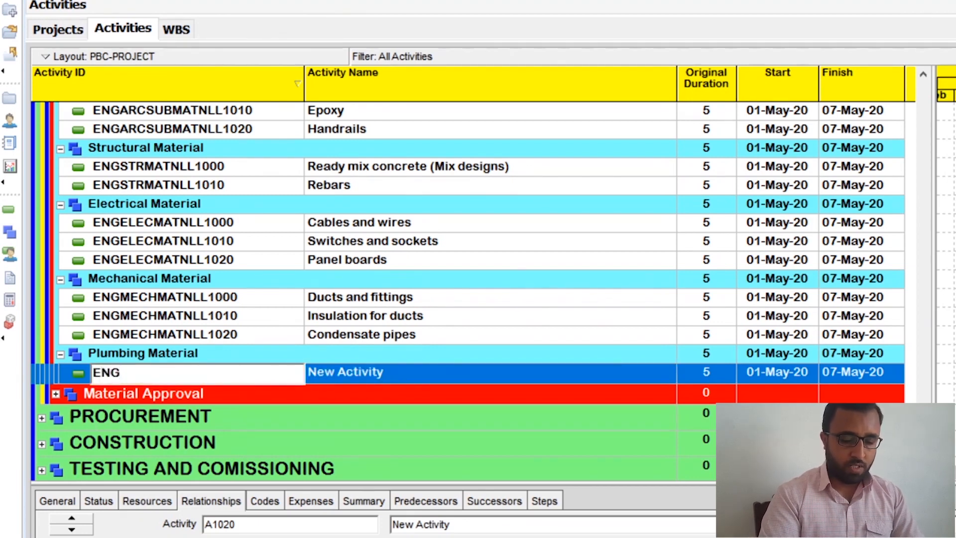
type("PLGMATNLL1")
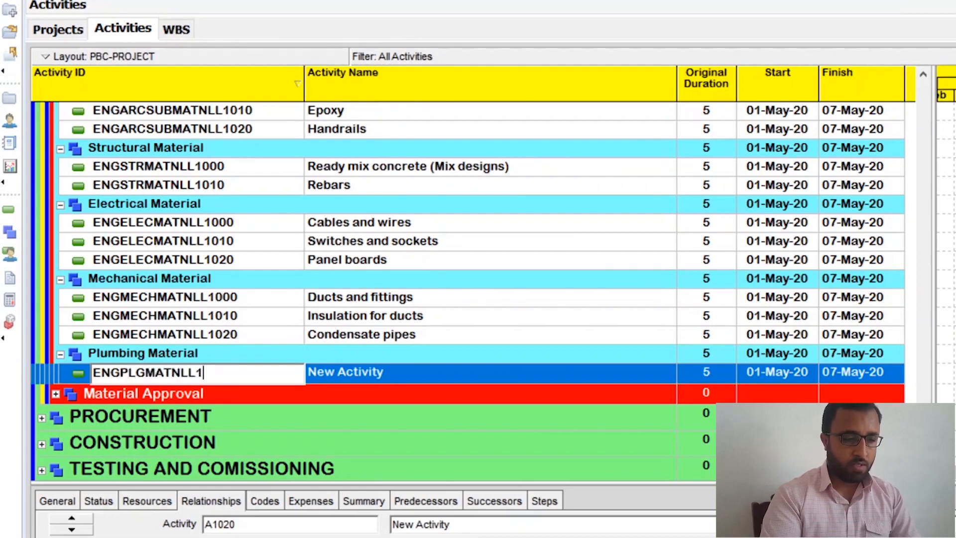
type("000")
- Name the new plumbing activity Hot and cold water pipping
left_click(384, 372)
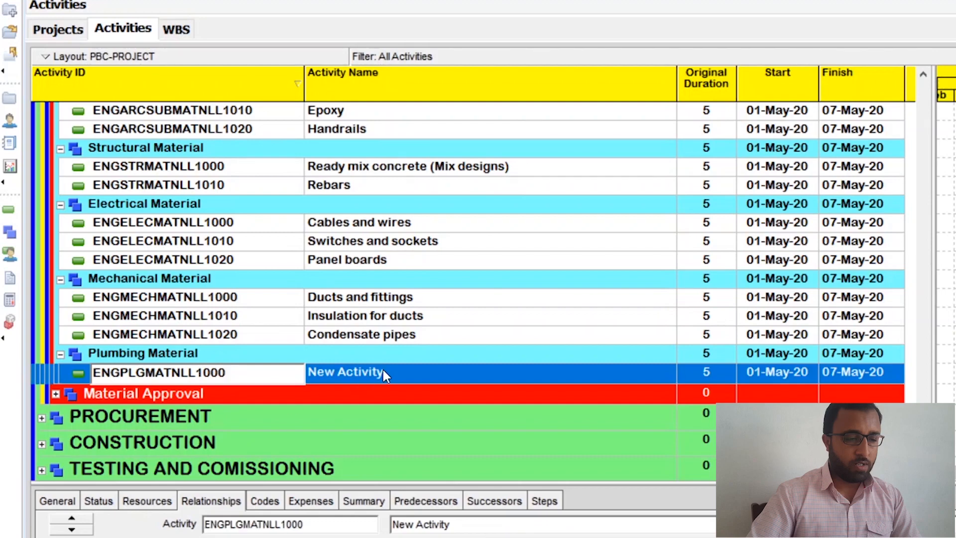
left_click_drag(397, 371, 275, 398)
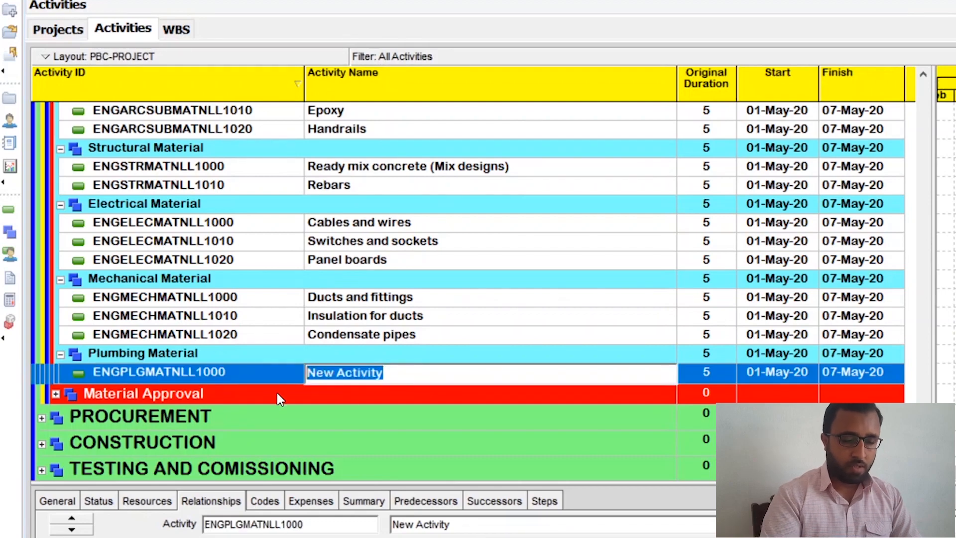
type("H")
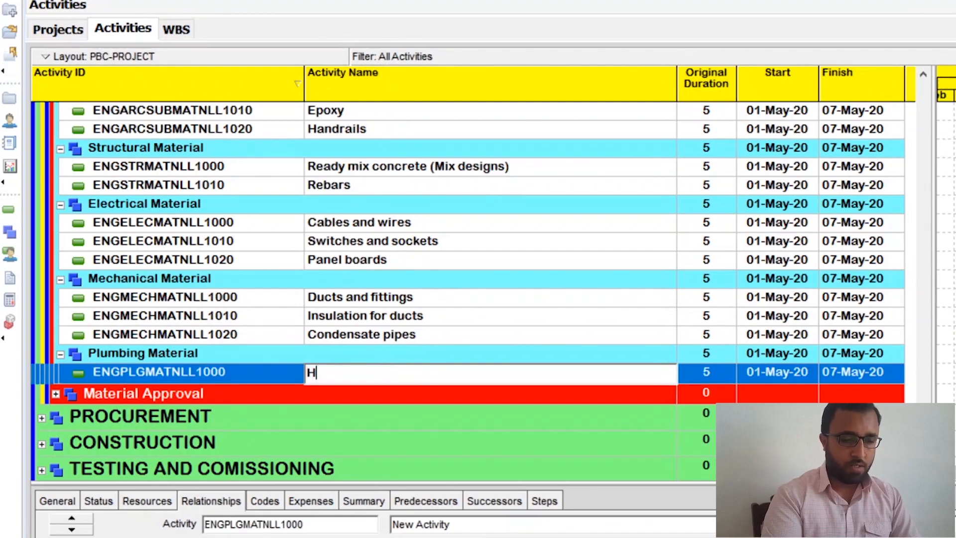
type("ot and ")
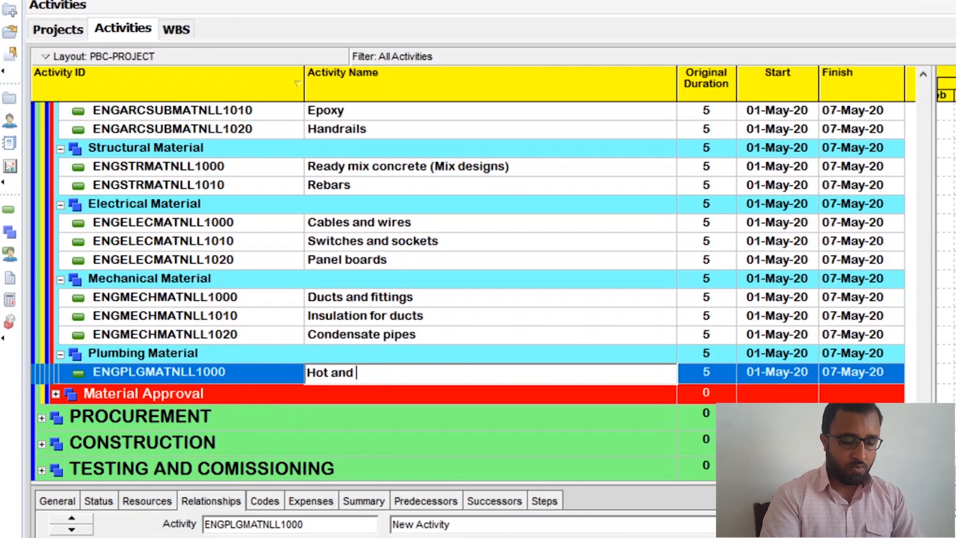
type("cold water pipp")
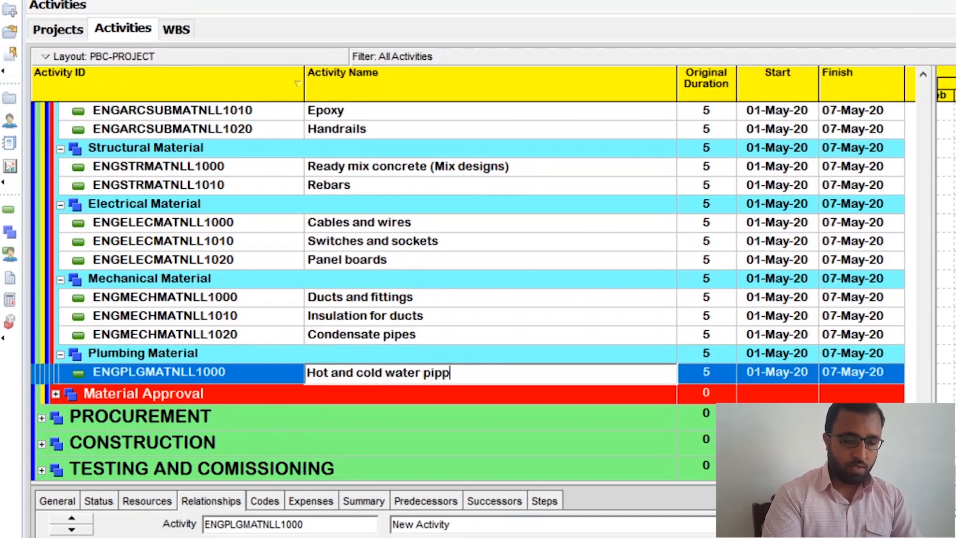
type("ing")
left_click(354, 358)
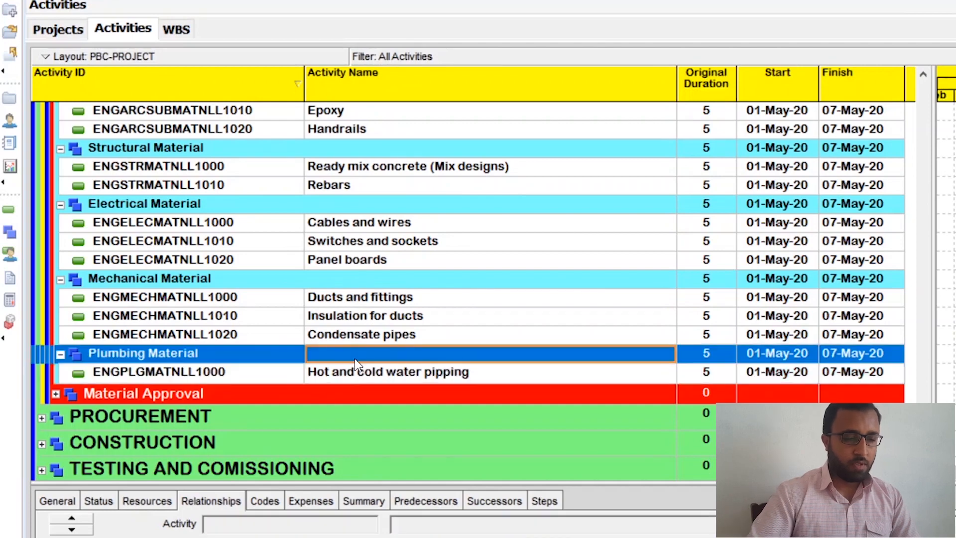
left_click(519, 375)
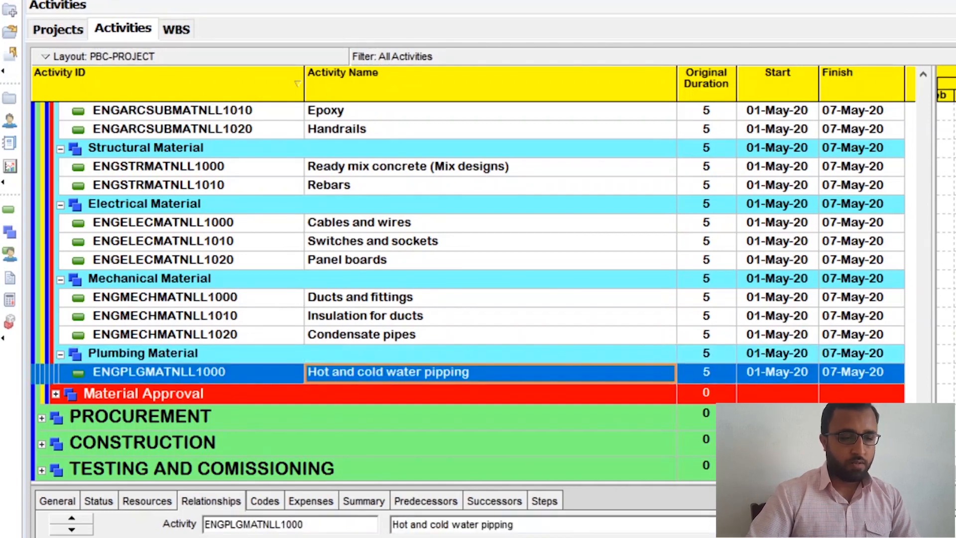
- Add an activity named Accessories for plumbing items below Hot and cold water pipping in the non long lead Plumbing Material submittals
key("Insert")
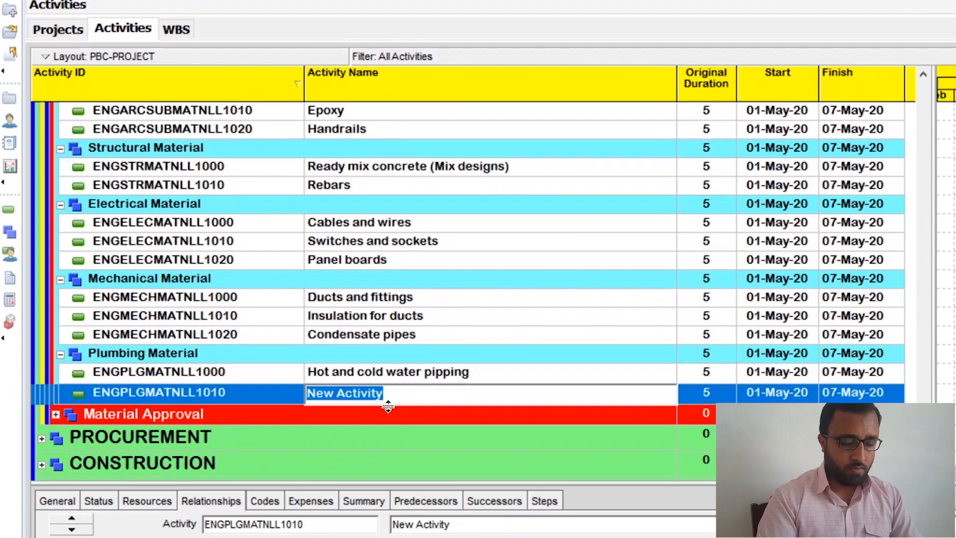
type("Access")
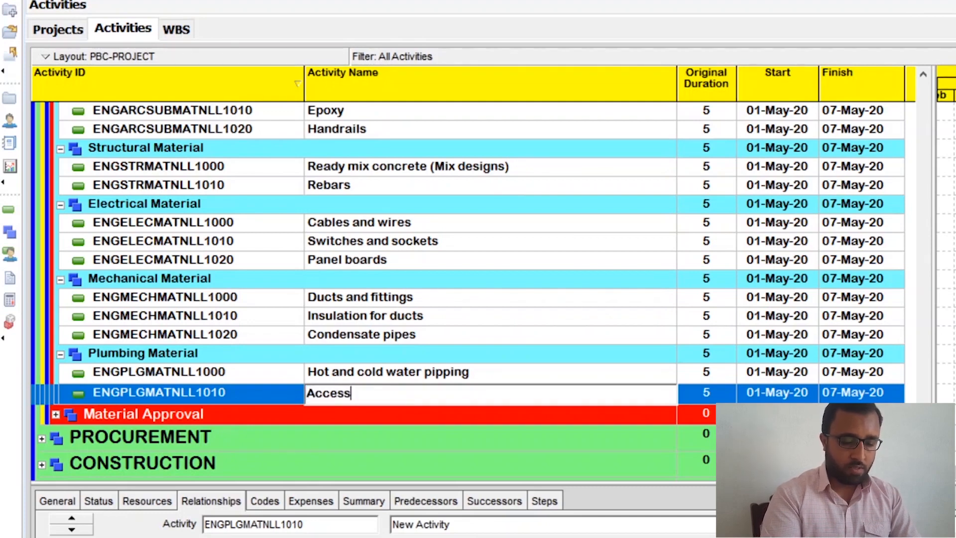
type("ories")
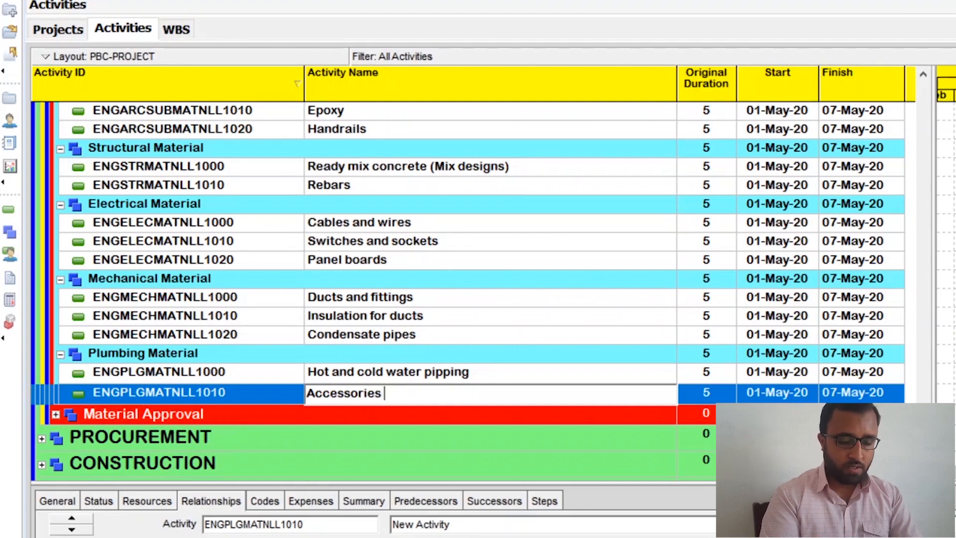
type(" for plum")
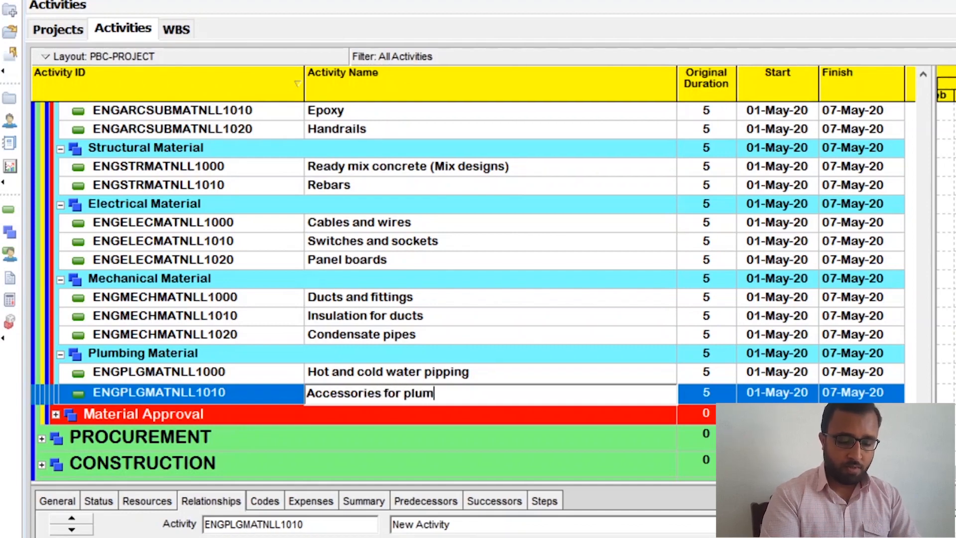
type("bing items")
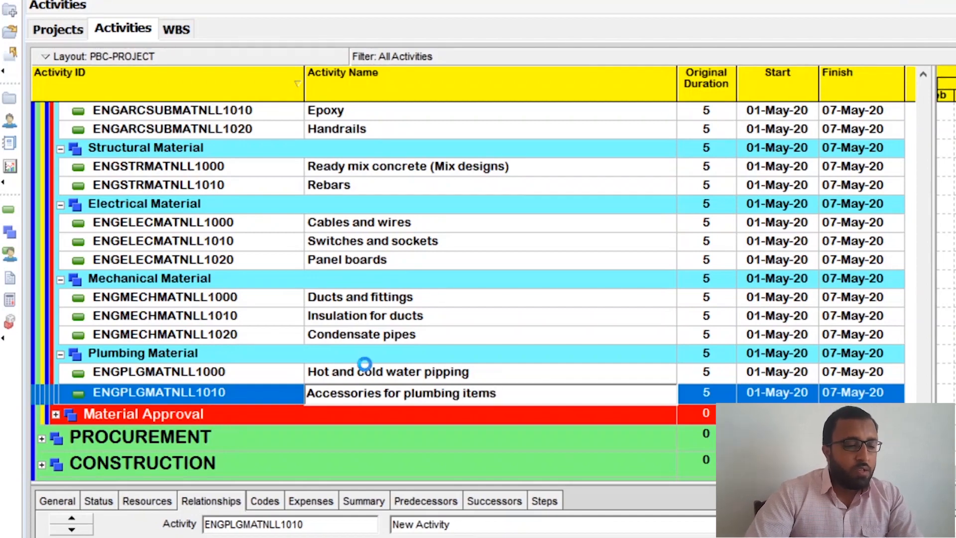
key("Return")
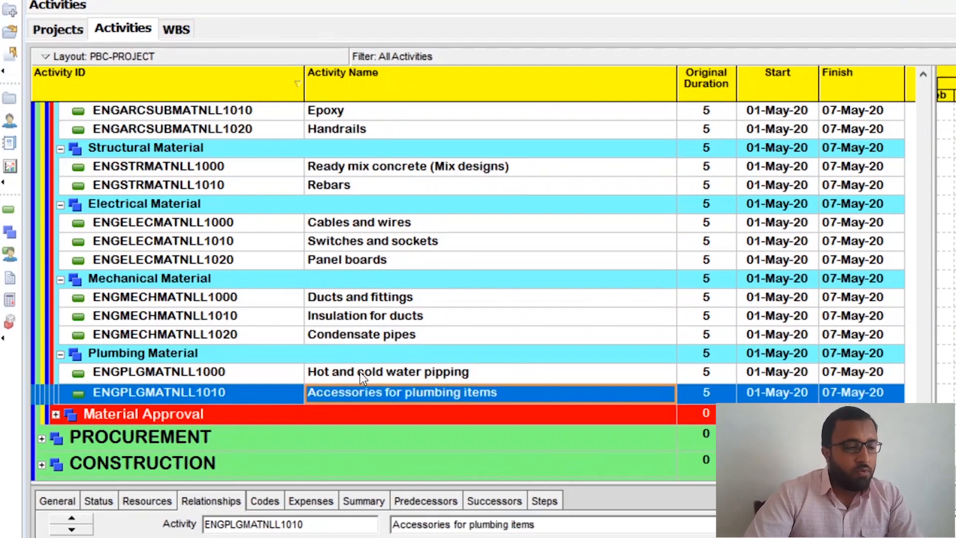
- Copy the non long lead submittal activities Paints, Epoxy and Handrails into Architectural Material under Material Approval
left_click(55, 414)
scroll(247, 379, "up", 3)
scroll(318, 344, "down", 2)
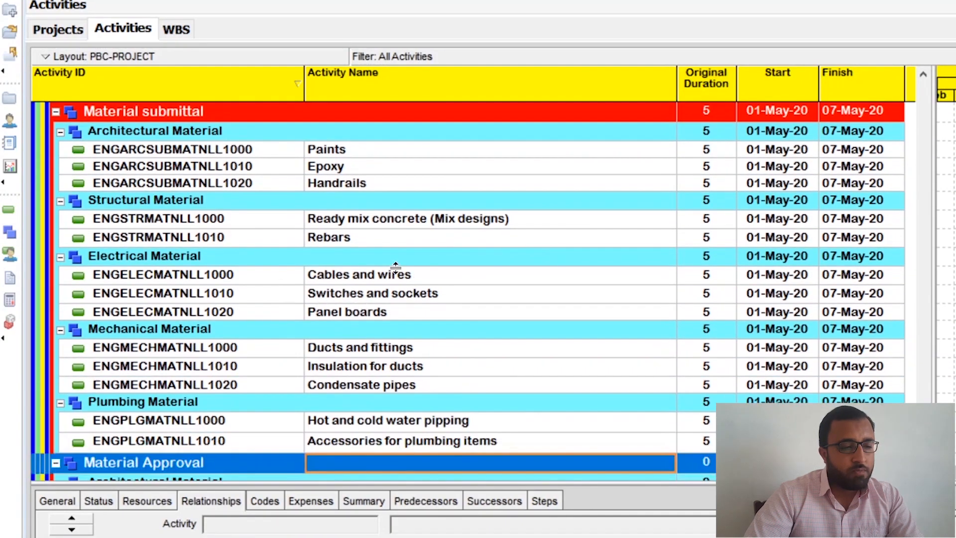
left_click(350, 152)
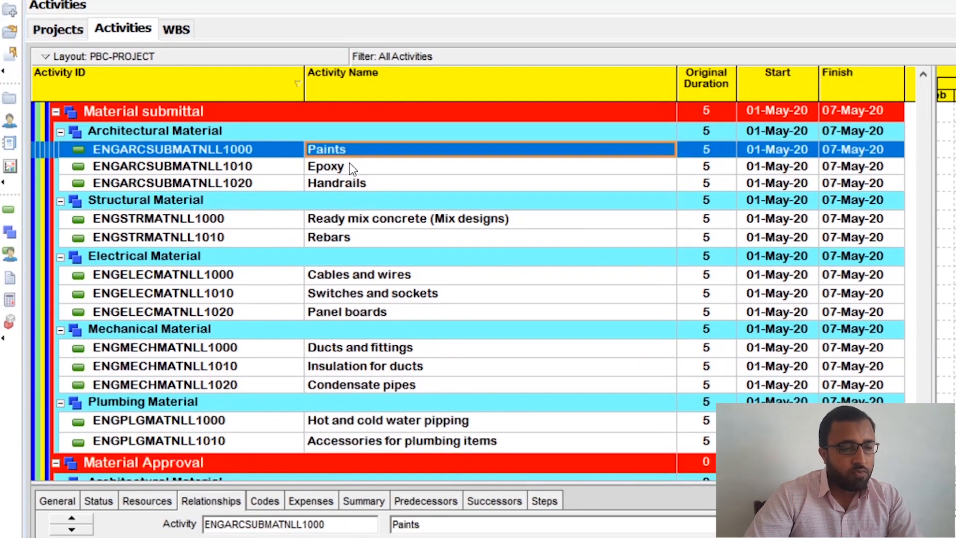
left_click(352, 167, "ctrl")
left_click(354, 182, "ctrl")
right_click(353, 182)
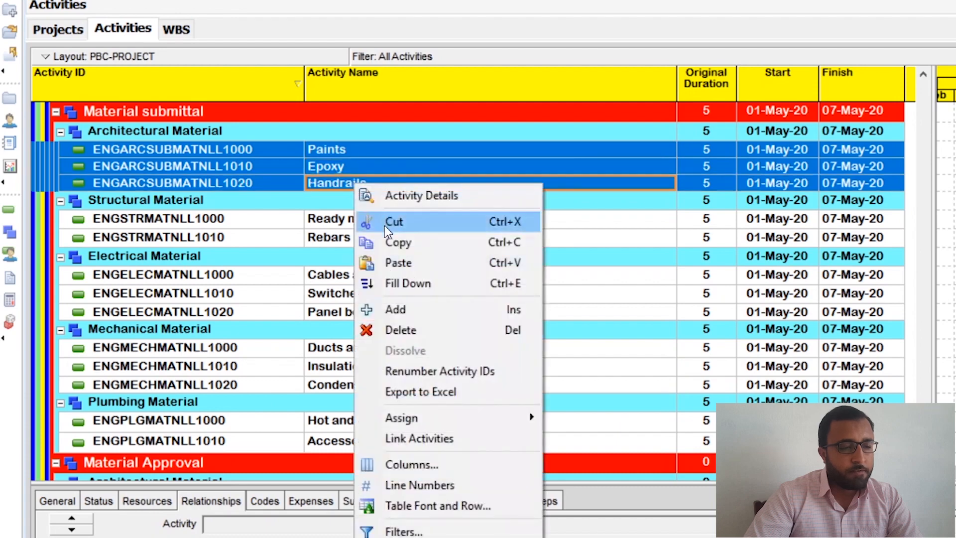
left_click(384, 240)
scroll(380, 277, "down", 5)
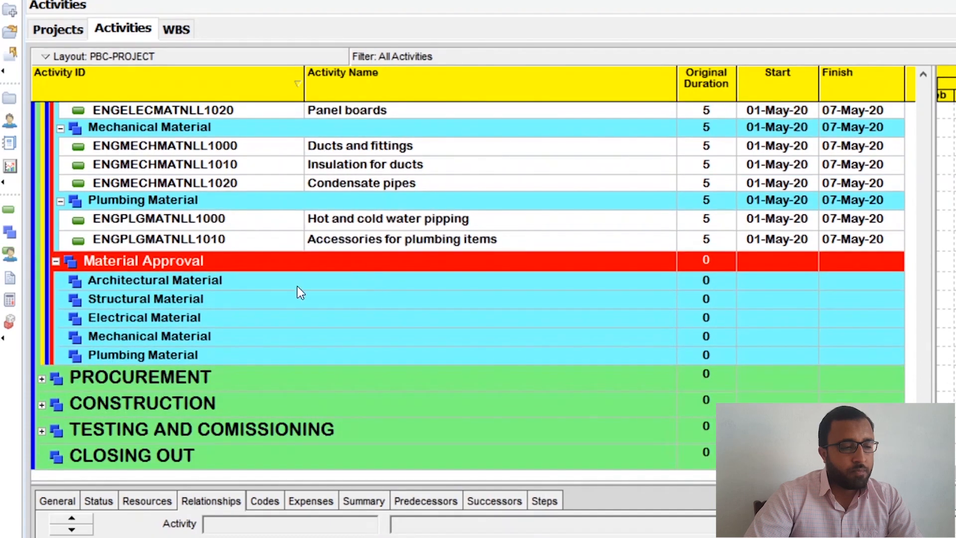
right_click(297, 287)
left_click(339, 365)
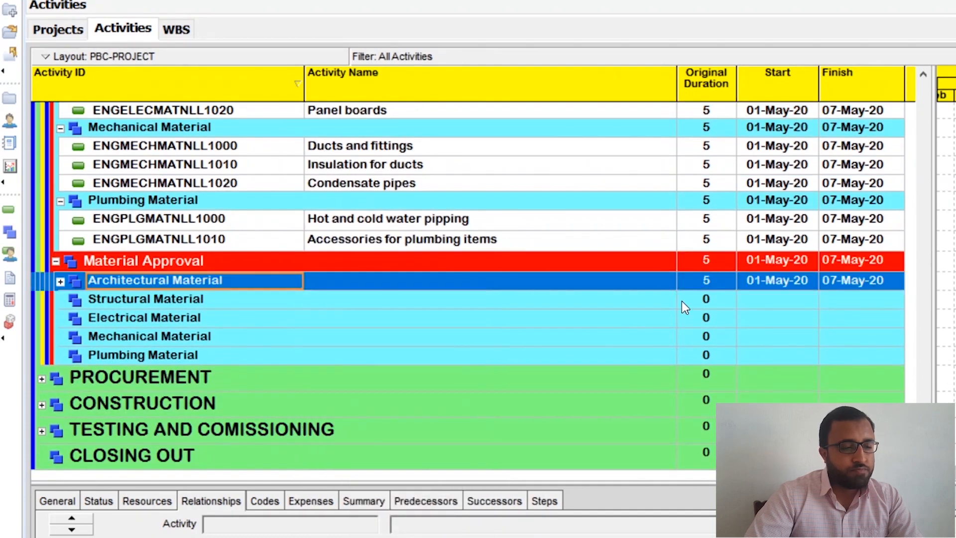
- Copy the submittal activities Ready mix concrete (Mix designs) and Rebars into Structural Material under the non long lead Material Approval
scroll(315, 306, "up", 5)
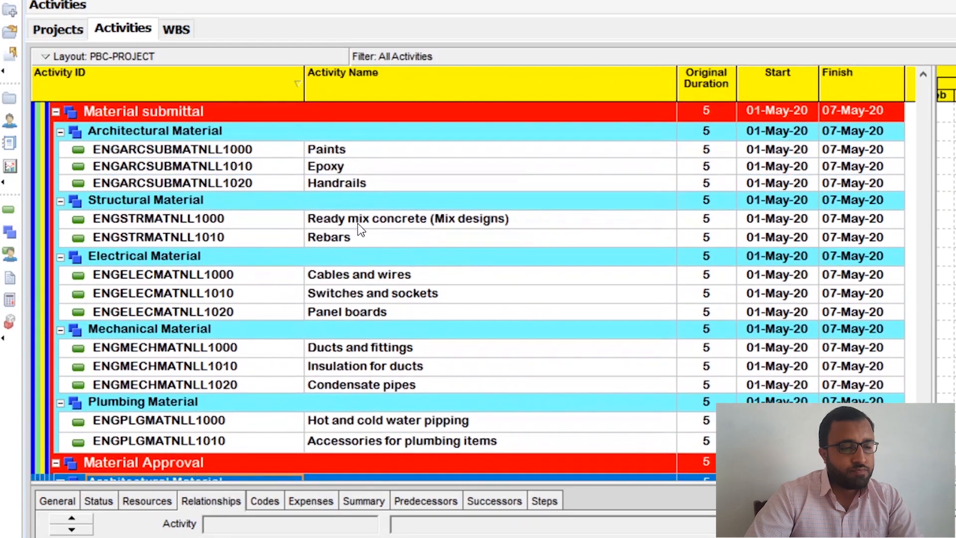
left_click(358, 223)
left_click(353, 236, "shift")
right_click(353, 235)
left_click(385, 294)
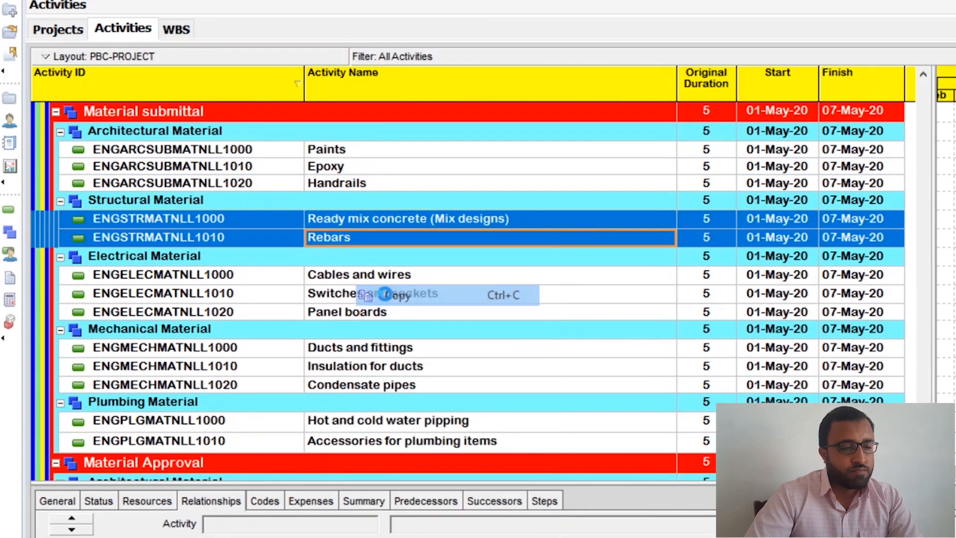
scroll(299, 349, "down", 5)
left_click(268, 320)
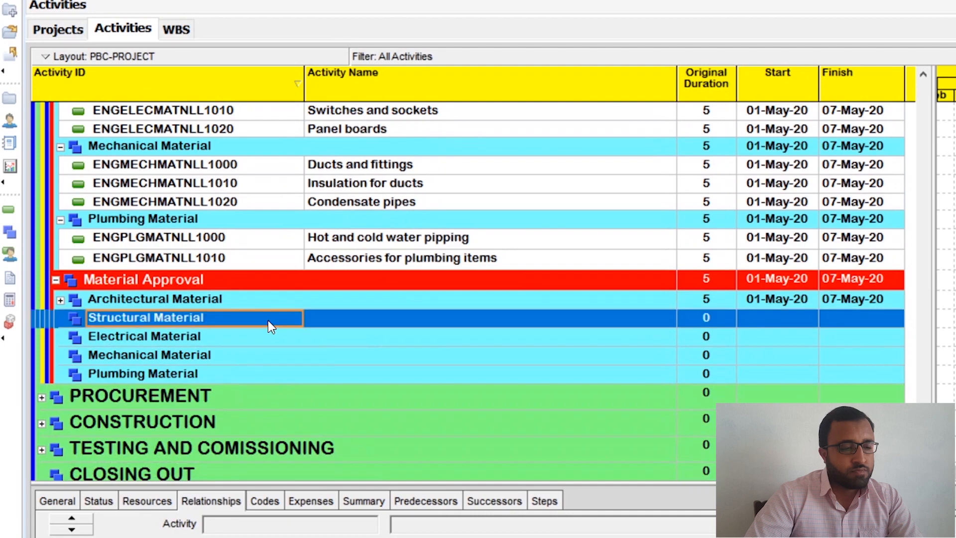
right_click(268, 320)
left_click(305, 368)
- Copy the submittal activities Cables and wires, Switches and sockets, and Panel boards into Electrical Material under the non long lead Material Approval
scroll(354, 342, "up", 5)
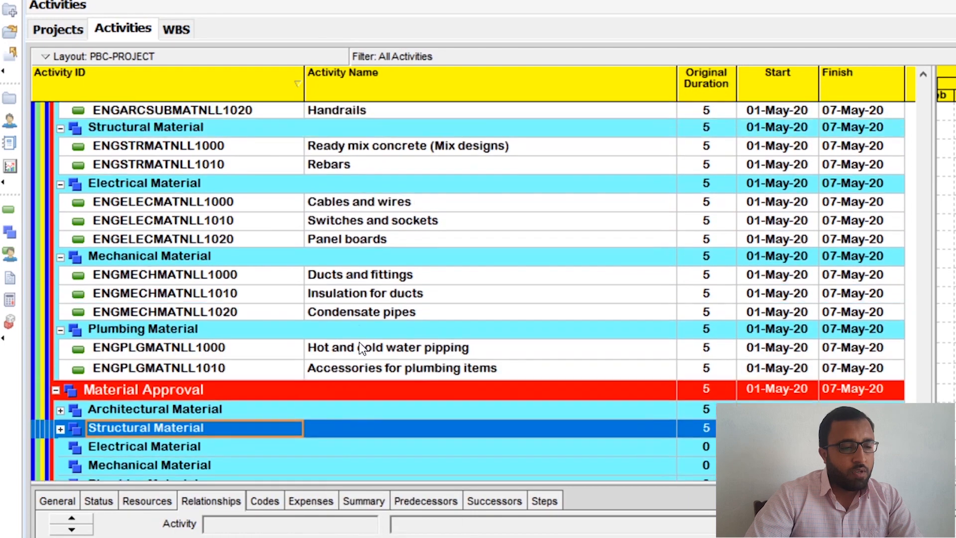
scroll(354, 342, "down", 2)
left_click_drag(348, 223, 350, 255)
right_click(351, 255)
left_click(393, 313)
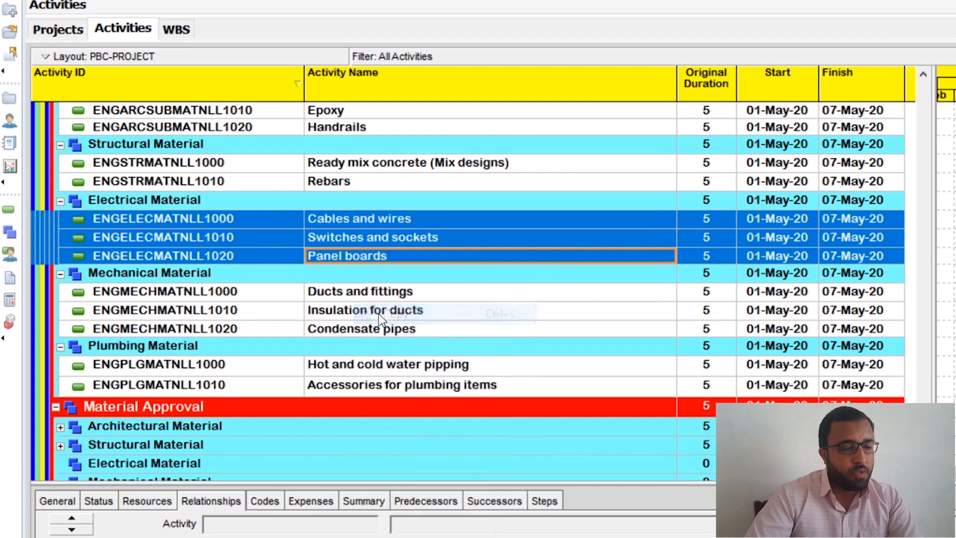
scroll(378, 314, "down", 3)
left_click(271, 321)
right_click(269, 318)
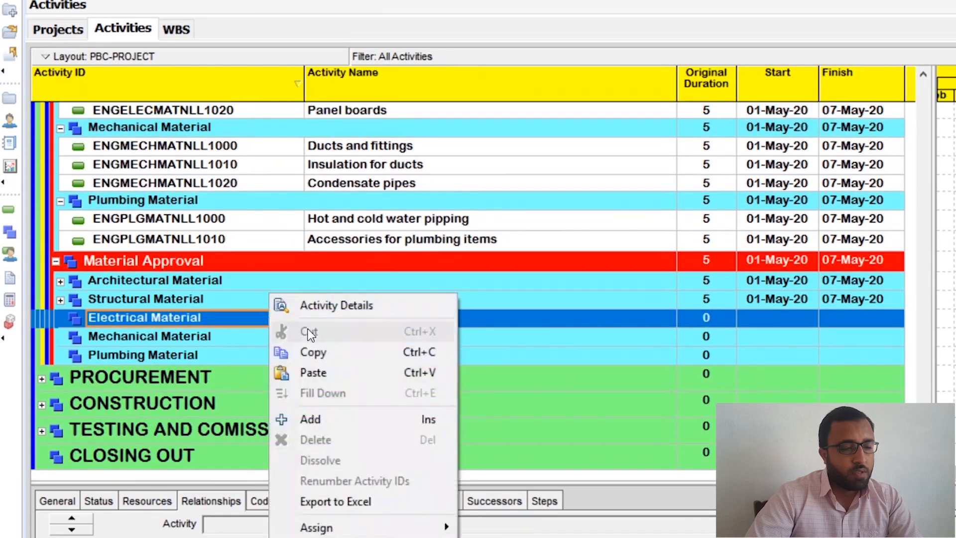
left_click(313, 374)
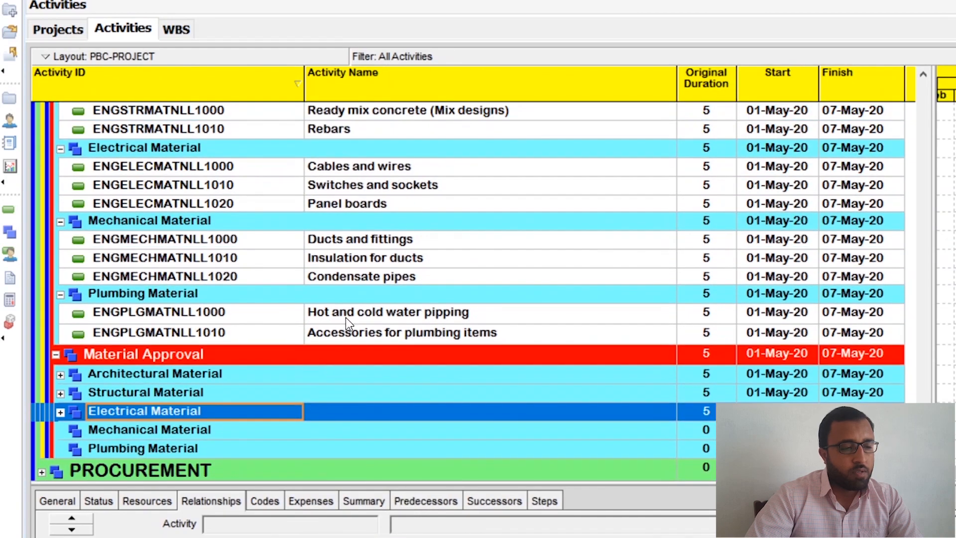
- Copy the submittal activities Ducts and fittings, Insulation for ducts, and Condensate pipes into Mechanical Material under the non long lead Material Approval
left_click_drag(378, 246, 372, 277)
right_click(372, 277)
left_click(413, 335)
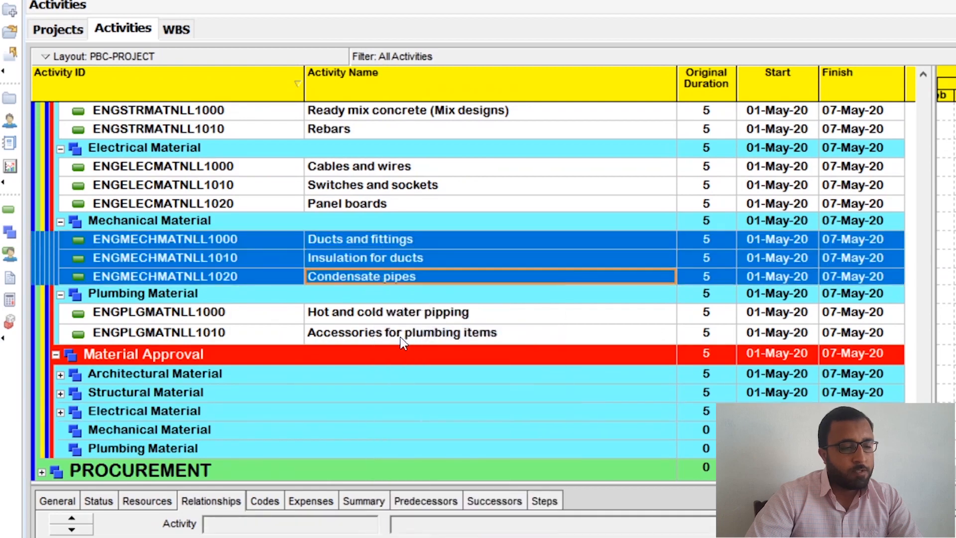
scroll(329, 343, "down", 2)
left_click(291, 335)
right_click(292, 334)
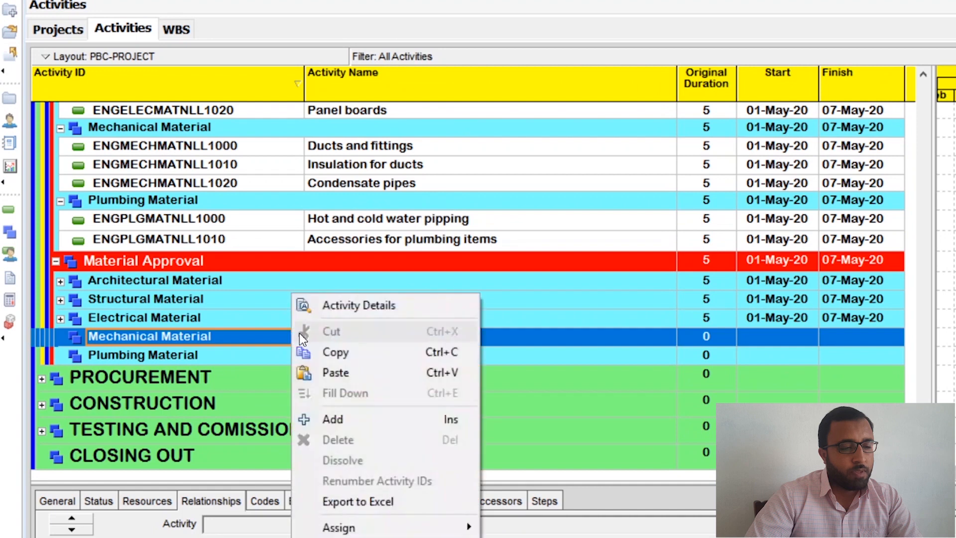
left_click(329, 370)
- Copy the submittal activities Hot and cold water pipping and Accessories for plumbing items into Plumbing Material under the non long lead Material Approval
scroll(335, 346, "up", 2)
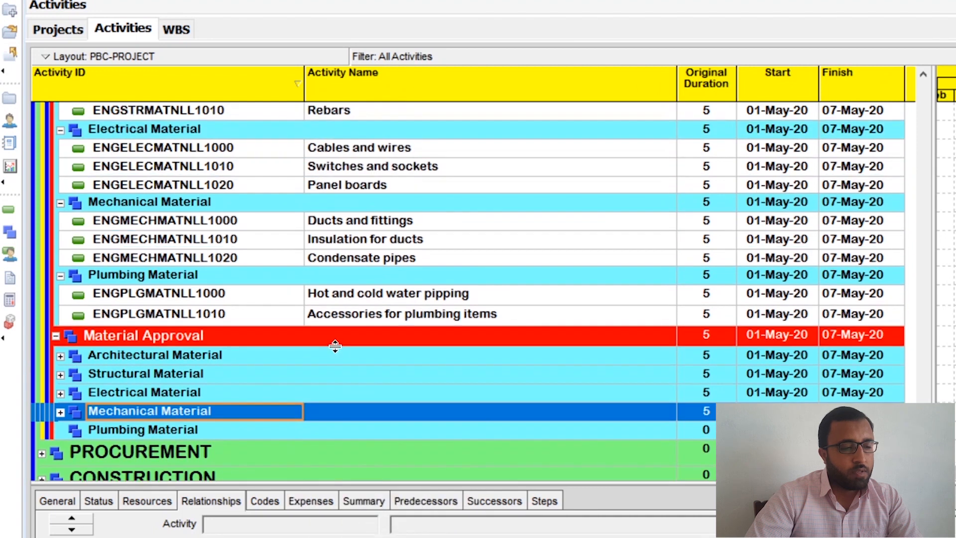
left_click(372, 297)
left_click(371, 314, "shift")
right_click(371, 315)
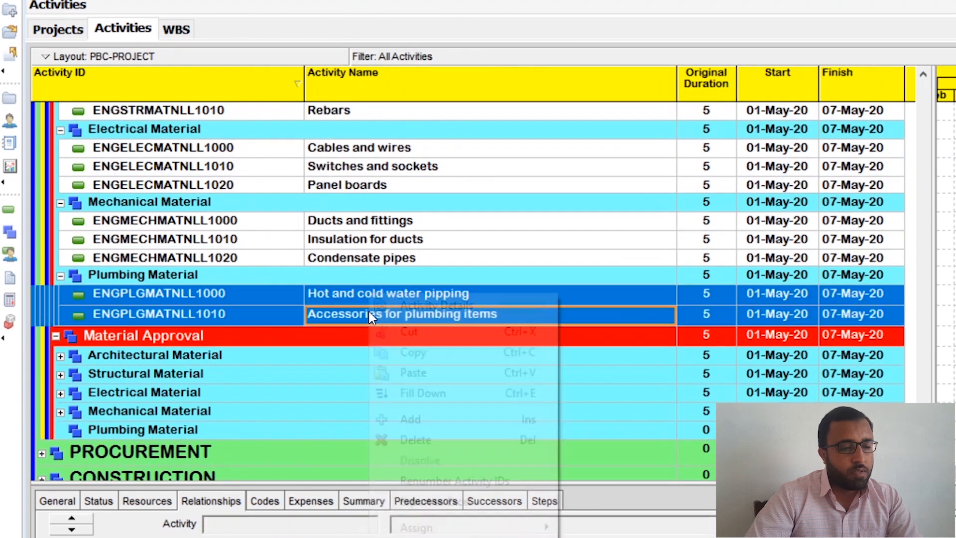
left_click(400, 350)
scroll(338, 349, "down", 2)
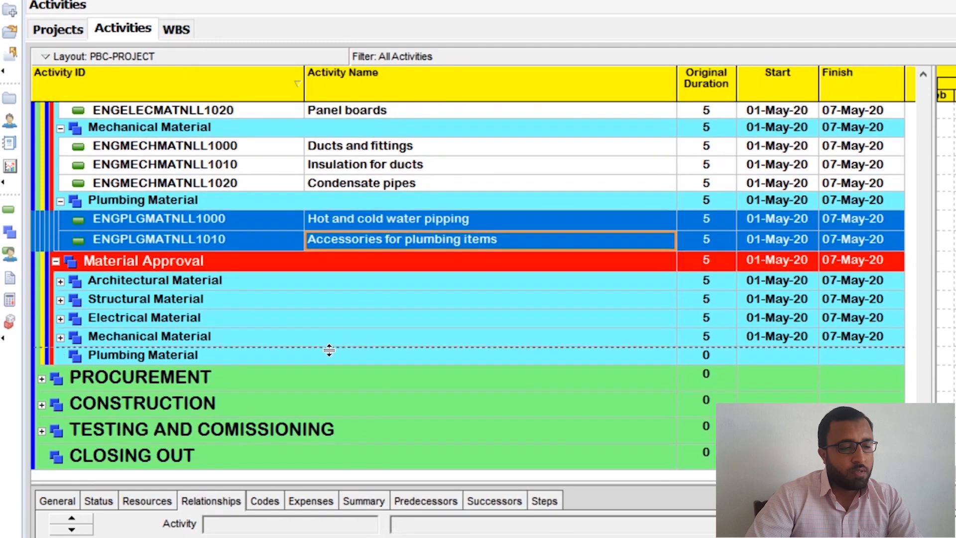
left_click(329, 354)
right_click(328, 353)
left_click(368, 370)
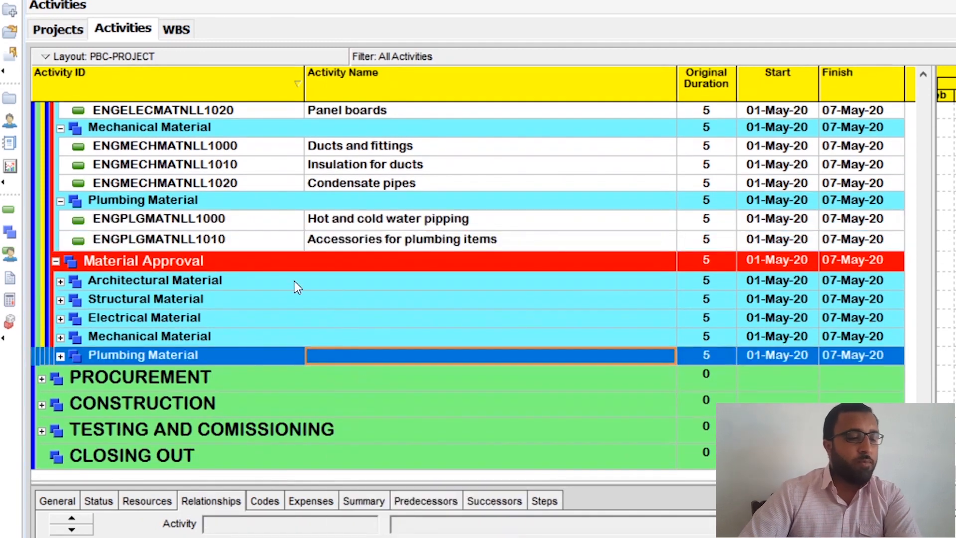
- Expand all five discipline groups under the non long lead Material Approval to check their copied activities
left_click(60, 282)
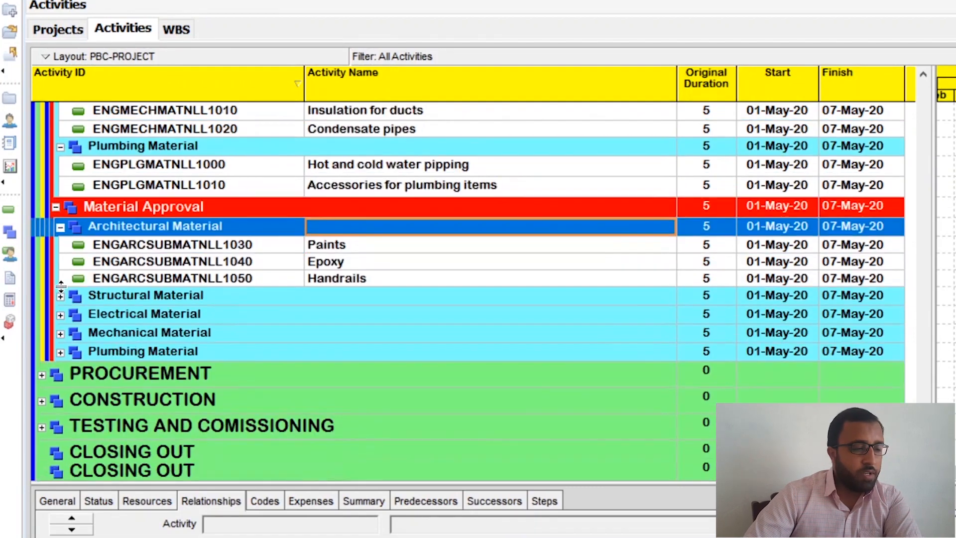
left_click(60, 296)
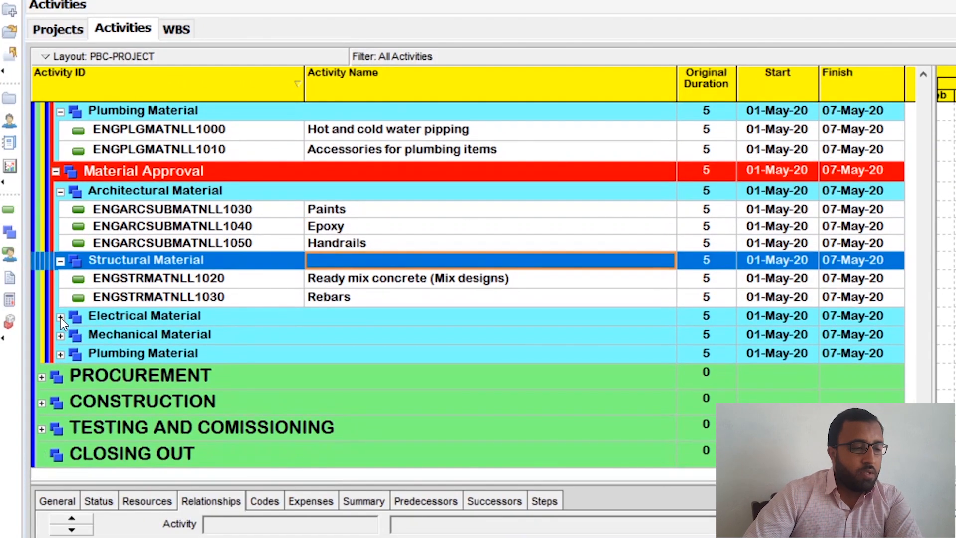
left_click(61, 317)
left_click(60, 327)
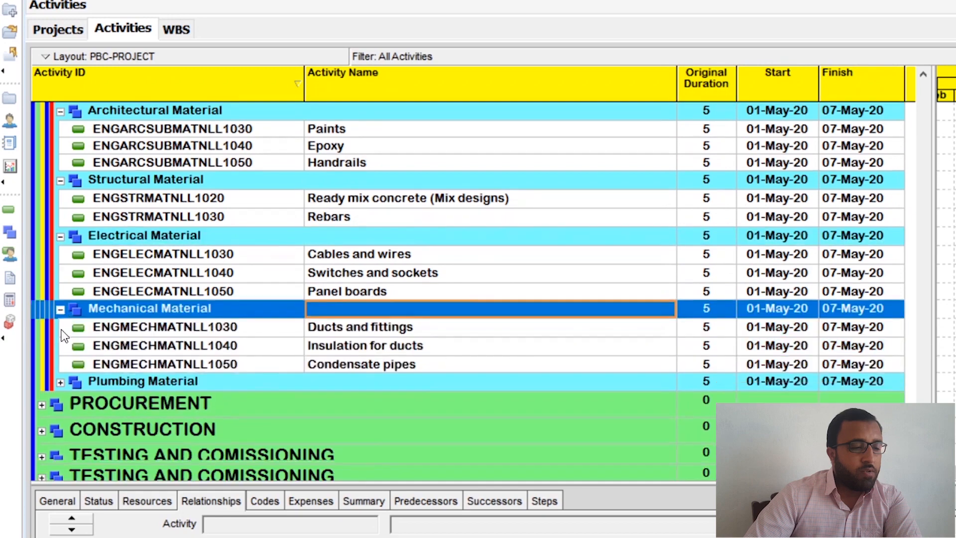
left_click(60, 363)
- Copy all long lead Material submittal activities across the five disciplines, from Marble through Sanitary ware and fixtures
scroll(123, 335, "up", 3)
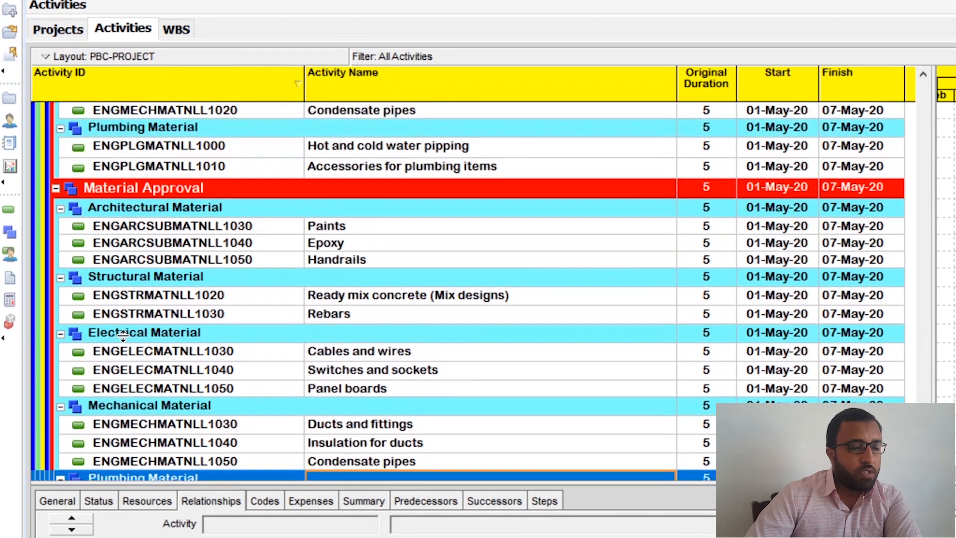
scroll(123, 334, "up", 1)
scroll(443, 300, "down", 1)
scroll(295, 306, "up", 3)
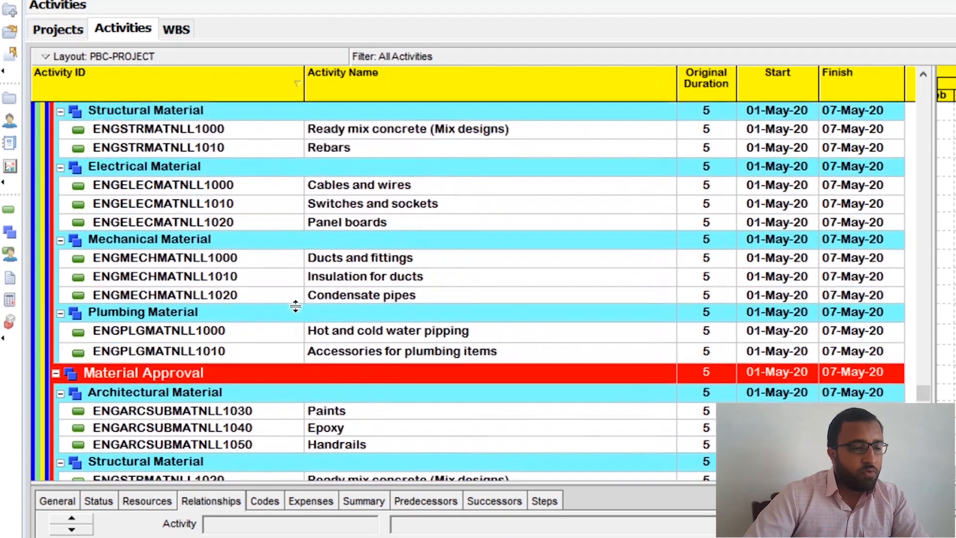
scroll(295, 306, "up", 3)
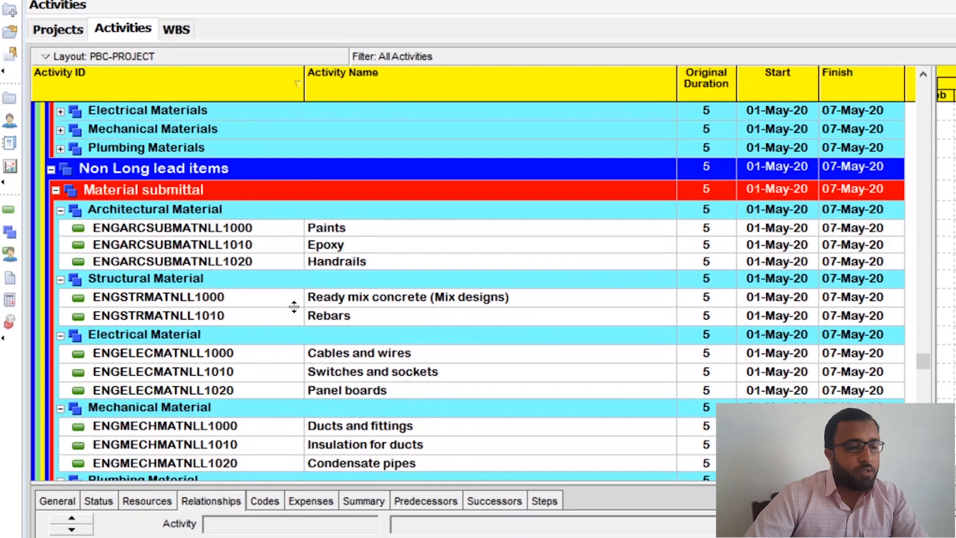
scroll(293, 306, "up", 3)
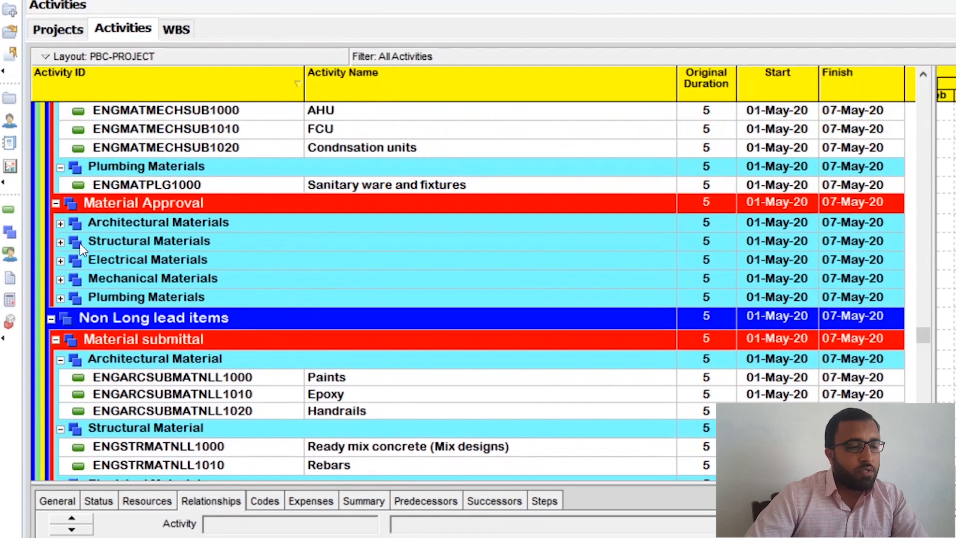
scroll(198, 276, "up", 6)
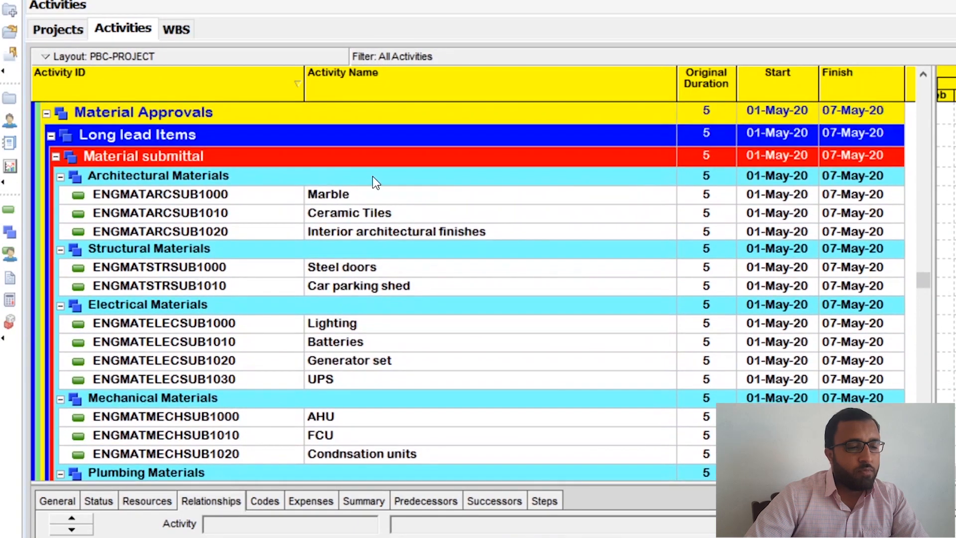
scroll(372, 177, "down", 1)
left_click(347, 131)
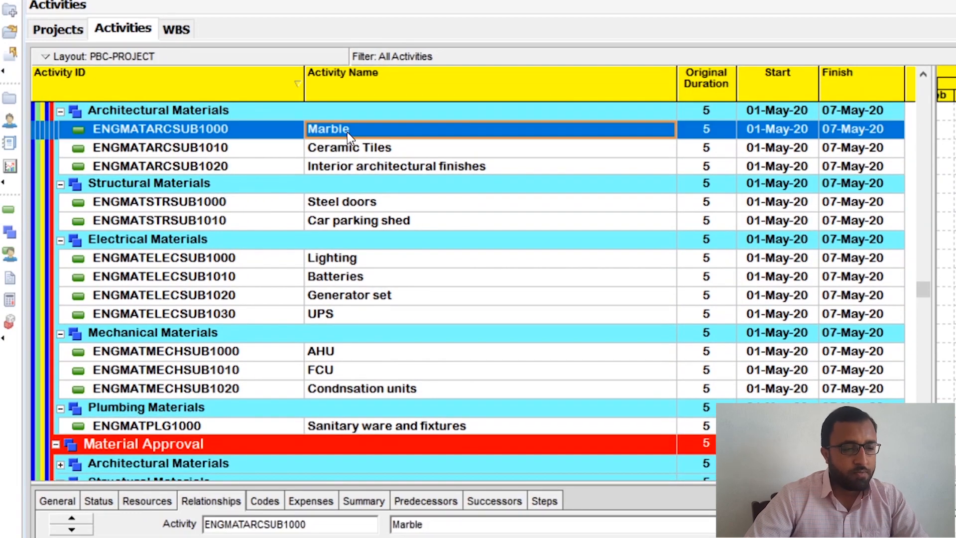
left_click(353, 149, "shift")
left_click(354, 167, "shift")
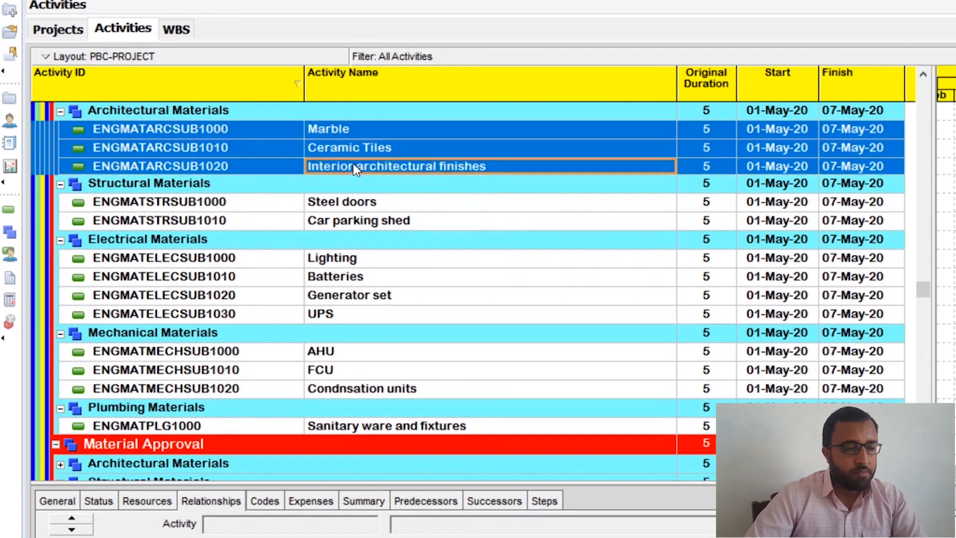
left_click(355, 203, "shift")
left_click(354, 221, "shift")
left_click(340, 260, "shift")
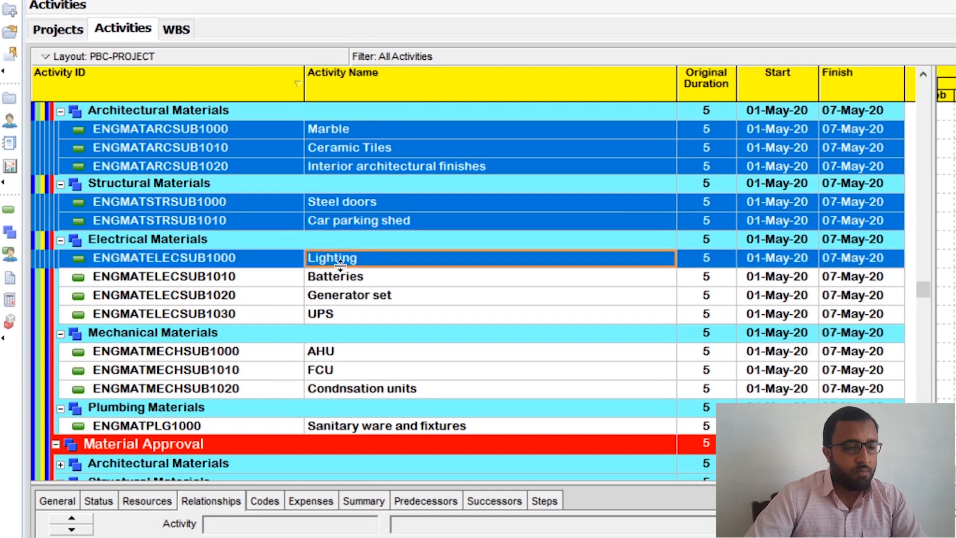
left_click(340, 277, "shift")
left_click(338, 295, "shift")
left_click(337, 314, "shift")
left_click(336, 358, "shift")
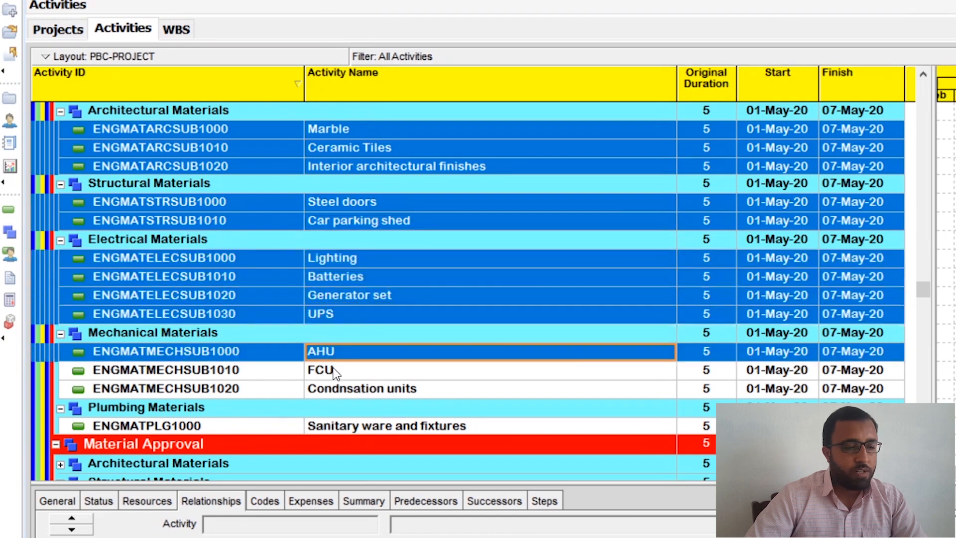
left_click(334, 369, "shift")
left_click(341, 390, "shift")
left_click(348, 425, "shift")
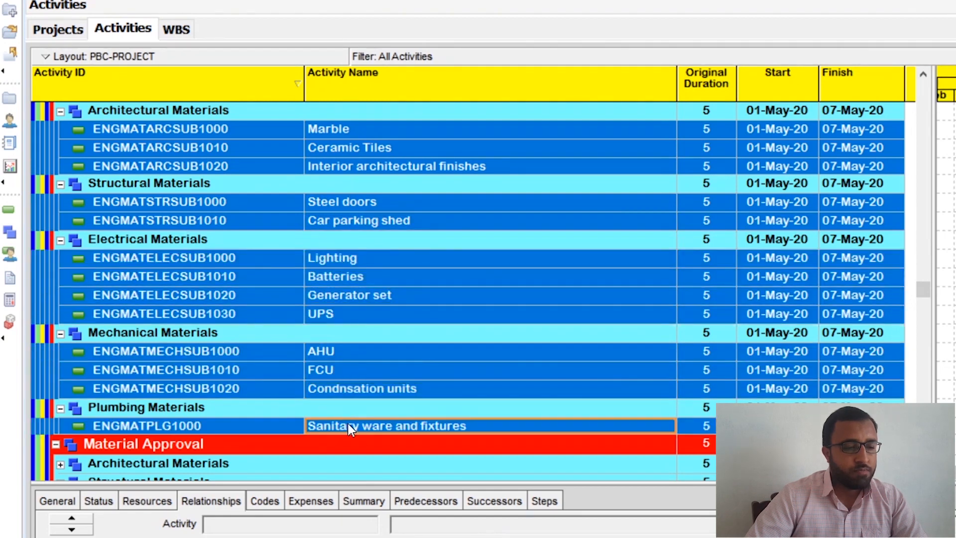
right_click(374, 258)
left_click(405, 312)
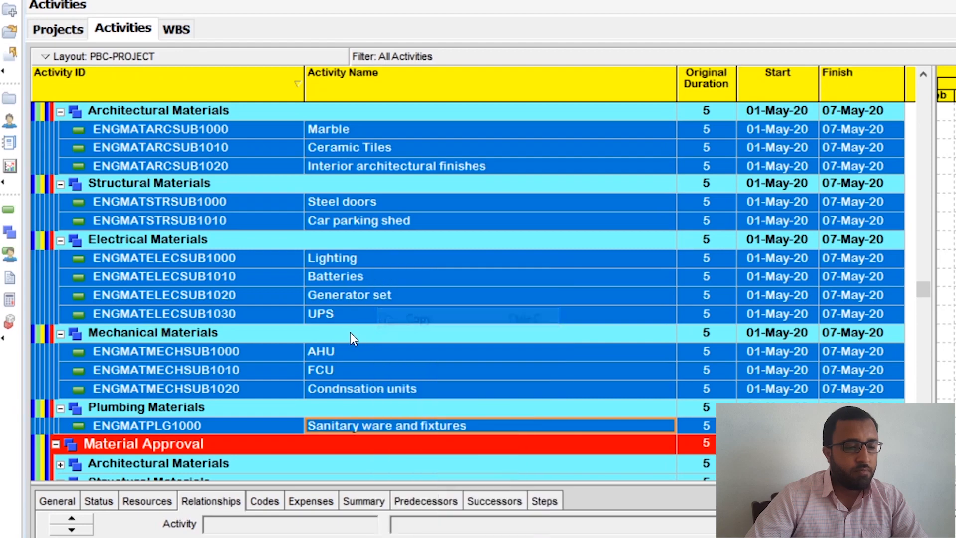
- Expand PROCUREMENT and paste the copied long lead activities into Quotation and agreement
scroll(348, 329, "down", 3)
scroll(347, 323, "down", 15)
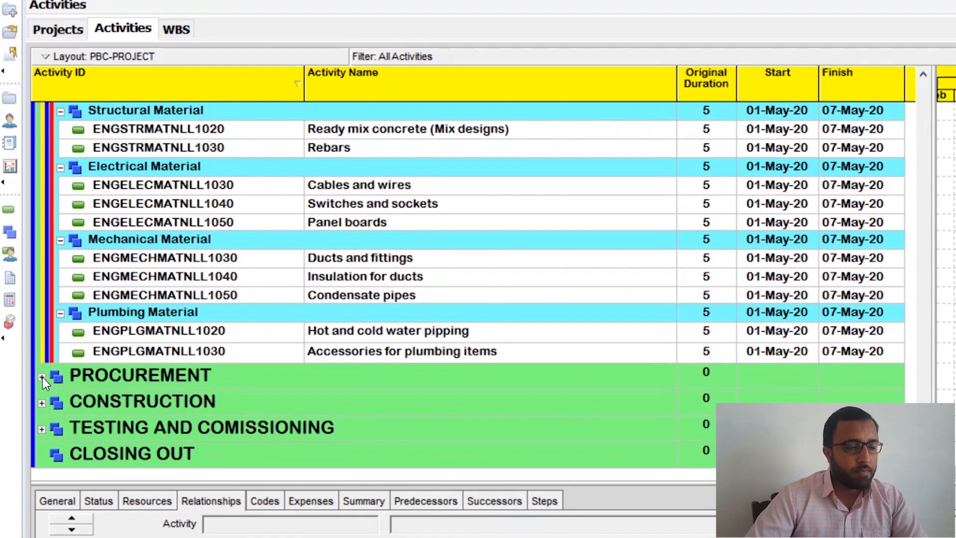
left_click(43, 377)
scroll(199, 369, "down", 1)
left_click(166, 352)
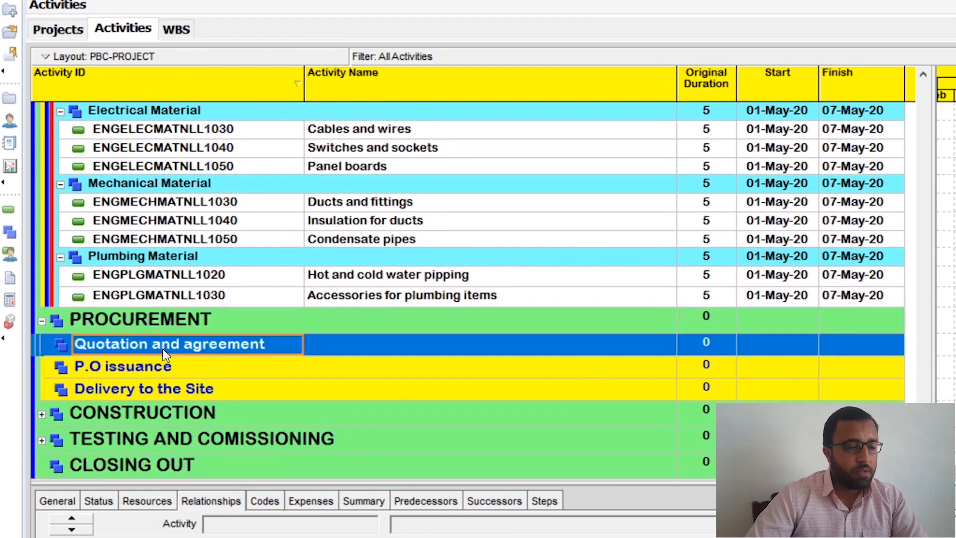
right_click(166, 352)
left_click(199, 372)
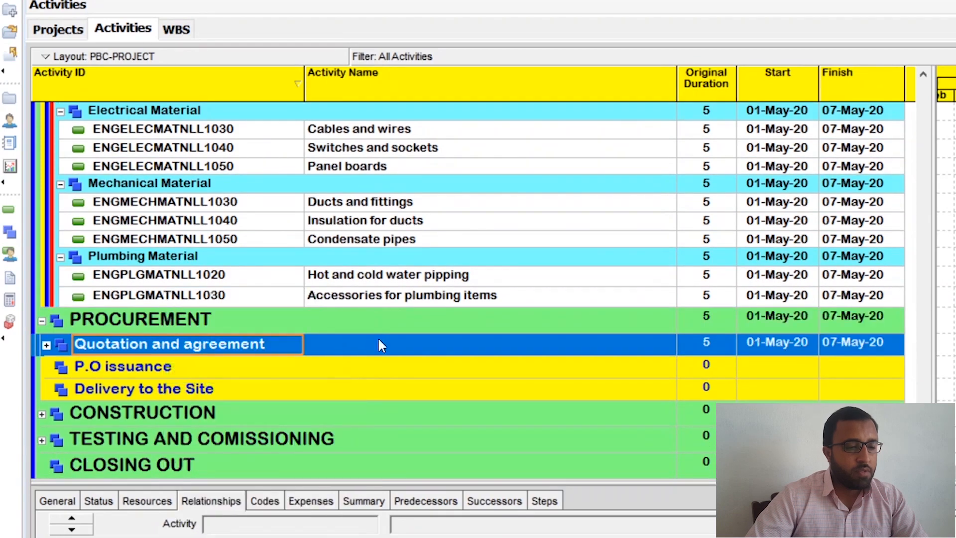
- Copy all non long lead Material Approval activities across the five disciplines, from Paints through Accessories for plumbing items
scroll(378, 340, "up", 5)
scroll(378, 334, "down", 2)
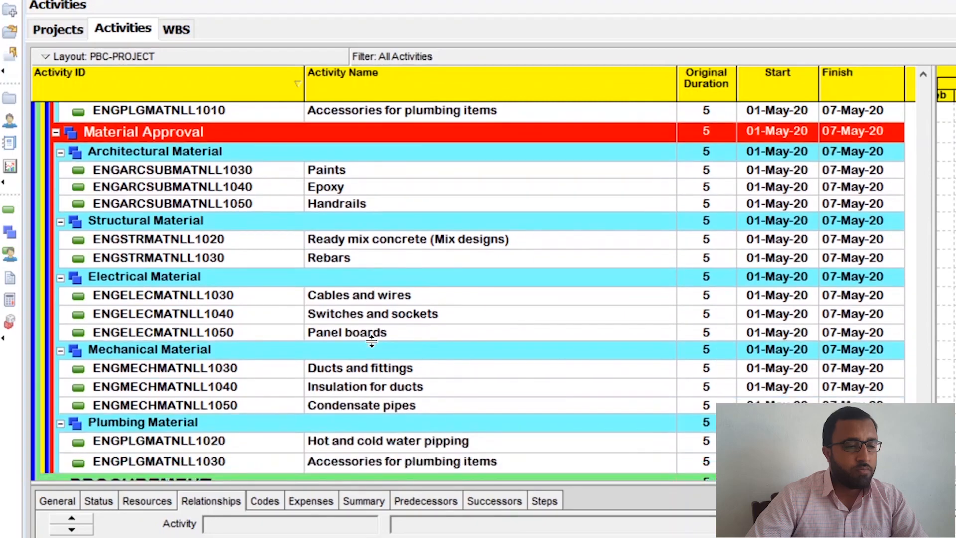
scroll(371, 341, "down", 2)
scroll(366, 331, "up", 1)
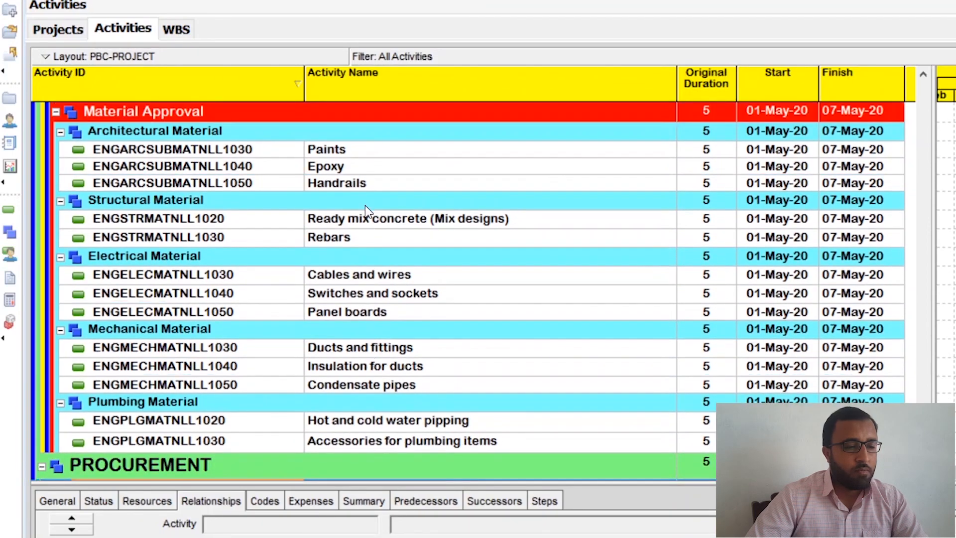
left_click(340, 154)
left_click(336, 171, "shift")
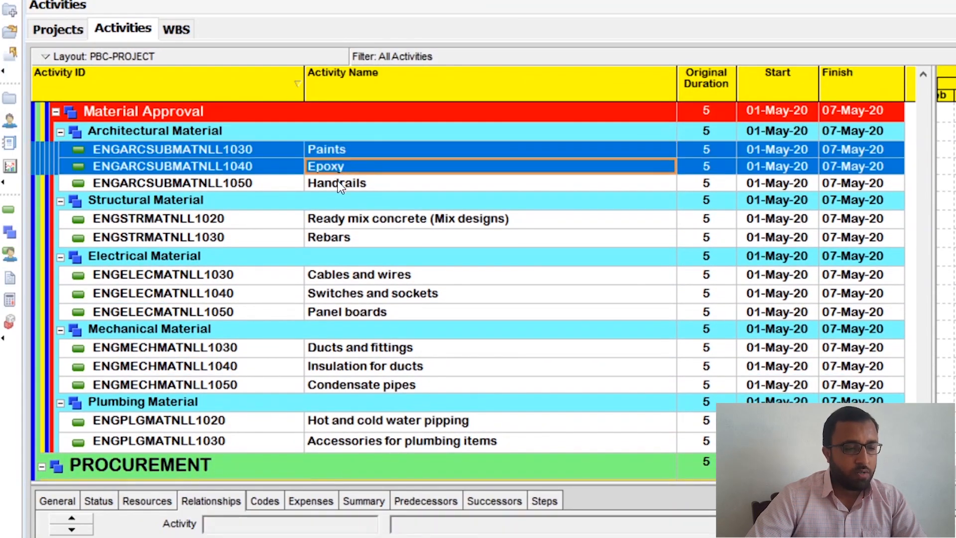
left_click(340, 184, "shift")
left_click(346, 220, "shift")
left_click(346, 235, "shift")
left_click(346, 276, "shift")
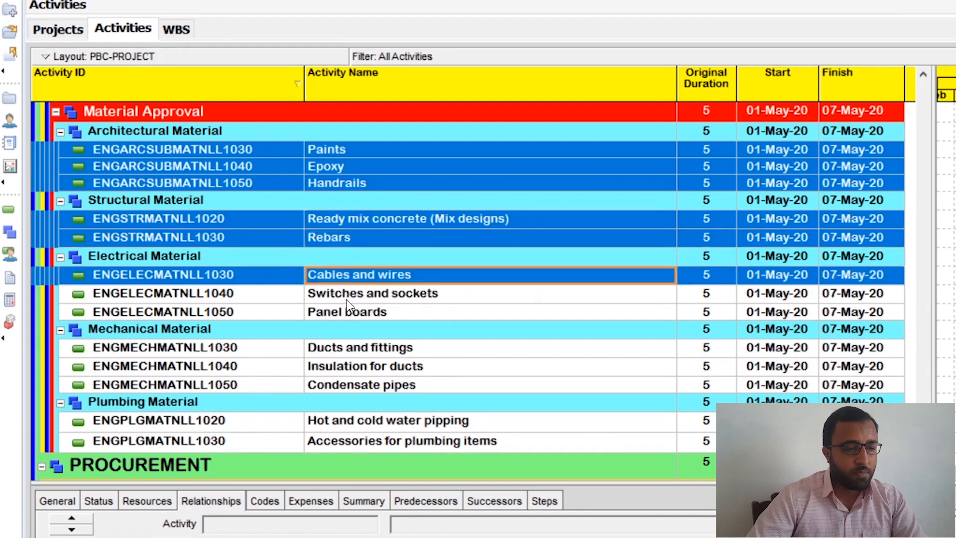
left_click(347, 297, "shift")
left_click(346, 313, "shift")
left_click(363, 349, "shift")
left_click(363, 368, "shift")
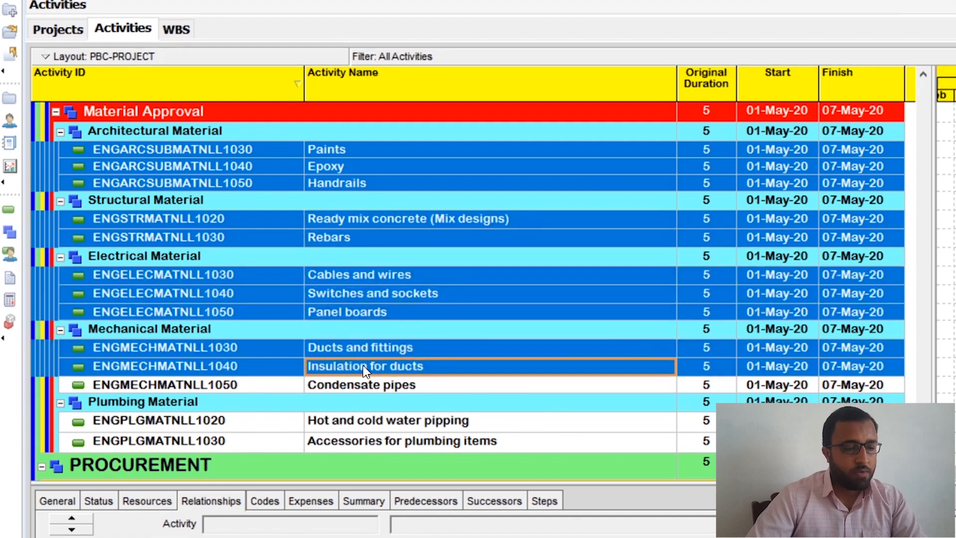
left_click(363, 385, "shift")
left_click(364, 424, "shift")
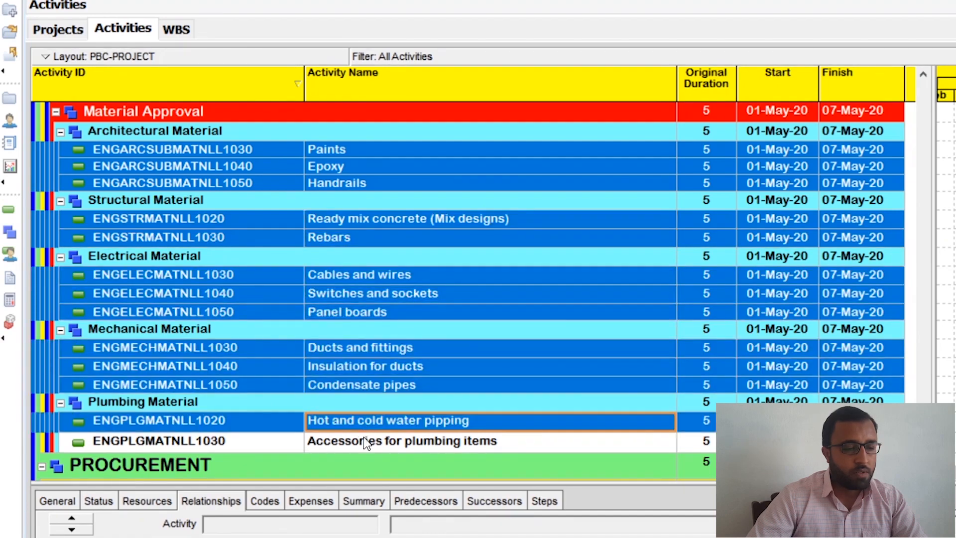
left_click(363, 438, "shift")
right_click(366, 346)
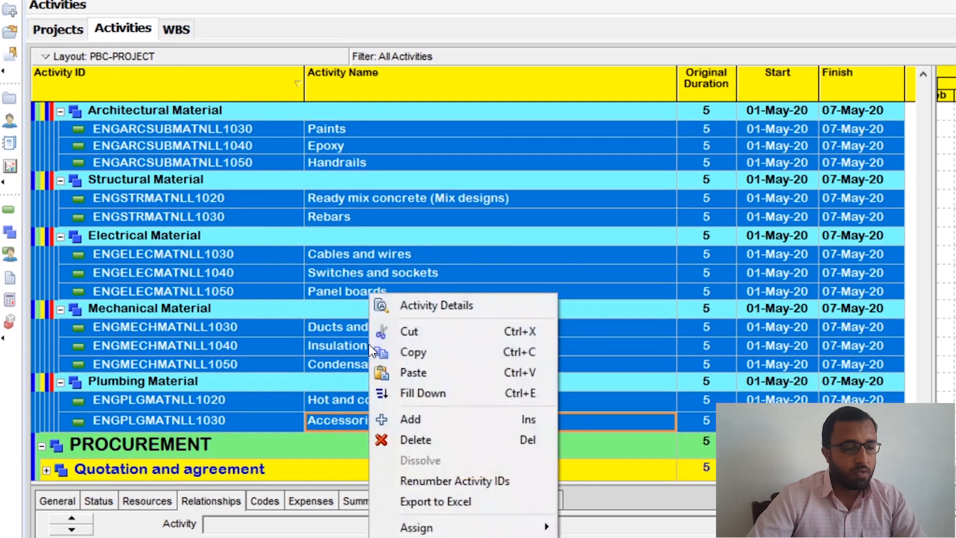
left_click(410, 349)
- Paste the copied non long lead activities into Quotation and agreement and expand the group to review its activities
scroll(321, 393, "down", 3)
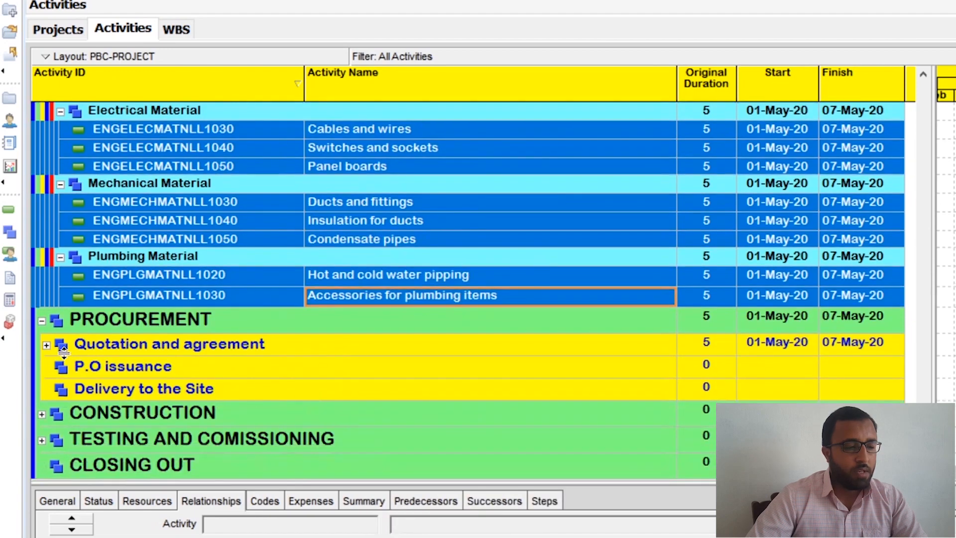
right_click(141, 343)
left_click(176, 369)
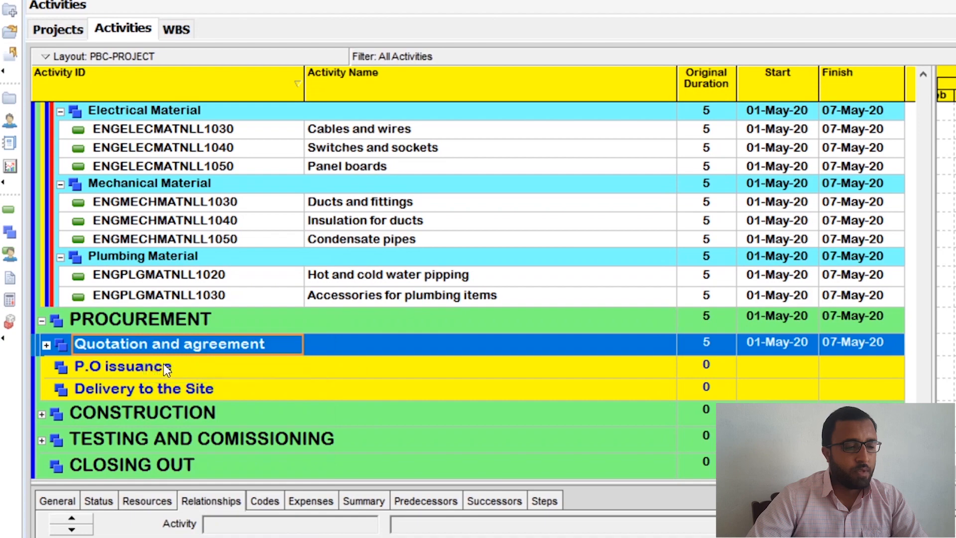
left_click(46, 344)
scroll(249, 368, "down", 4)
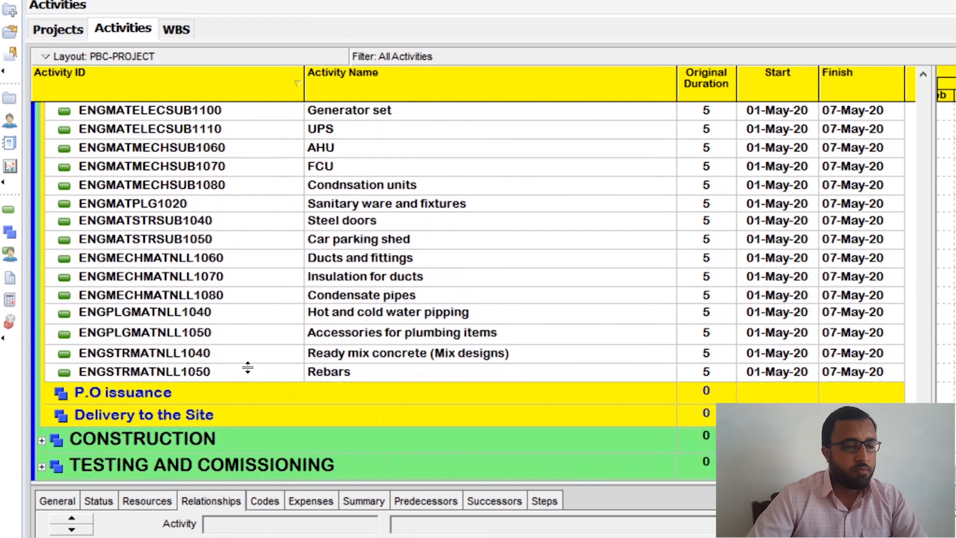
scroll(249, 369, "up", 3)
scroll(246, 368, "up", 1)
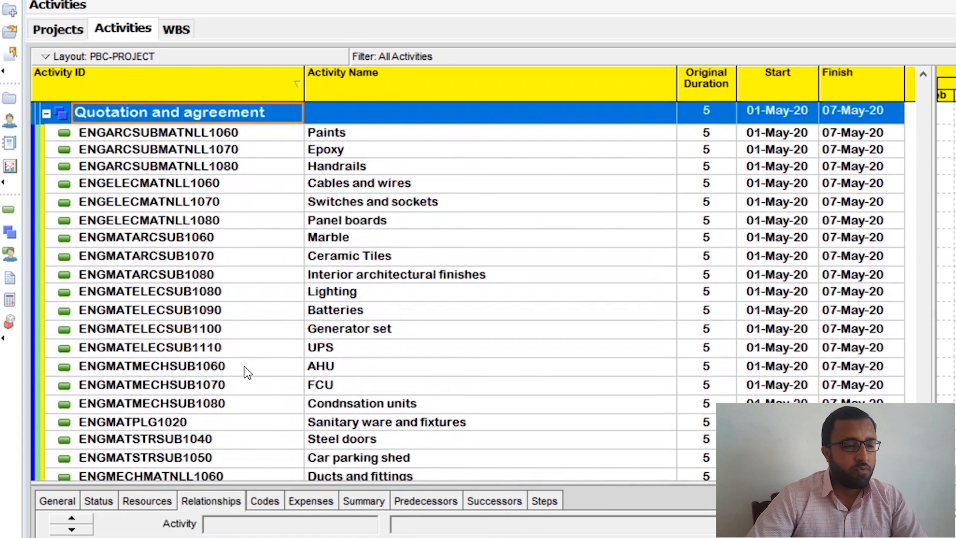
- Select all activities under Quotation and agreement, from Paints through Rebars
left_click(352, 135)
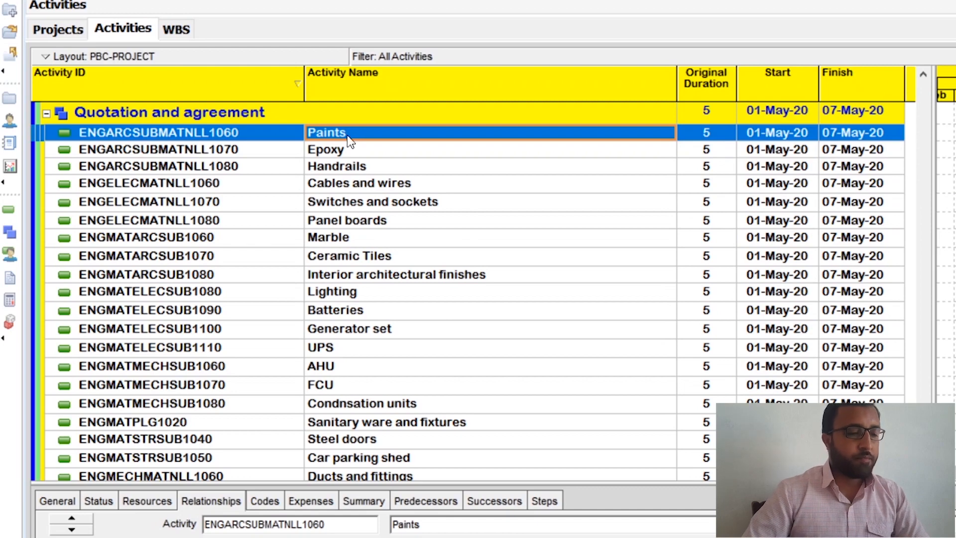
left_click(340, 149)
left_click(341, 135)
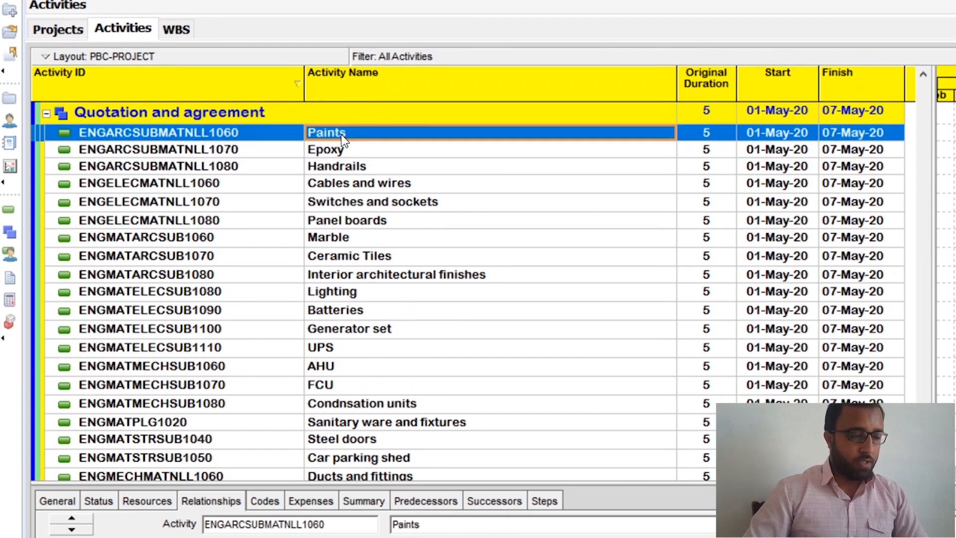
left_click(215, 151)
left_click(214, 132)
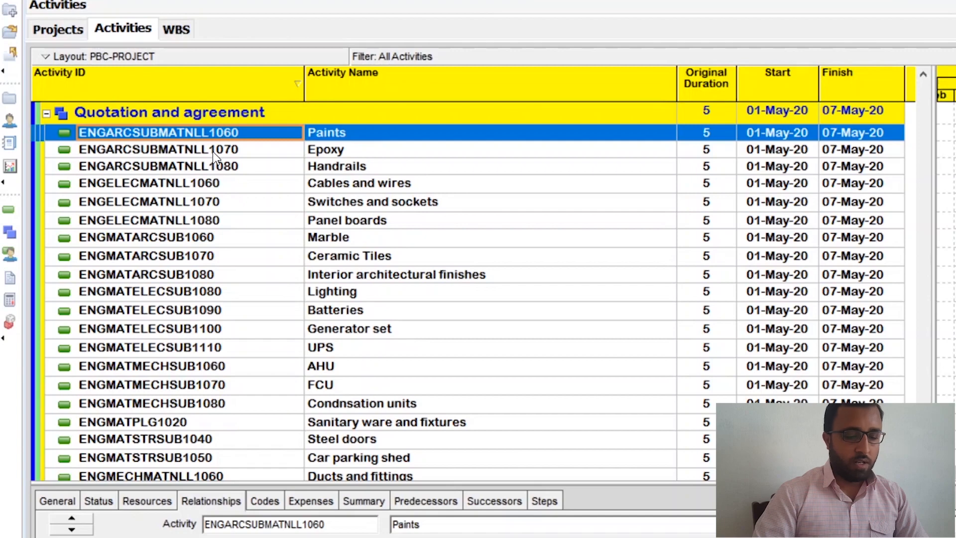
key("shift+Down")
key("shift+Down")
key("shift+Down")
key("shift+Down")
key("shift+Down")
key("shift+Down")
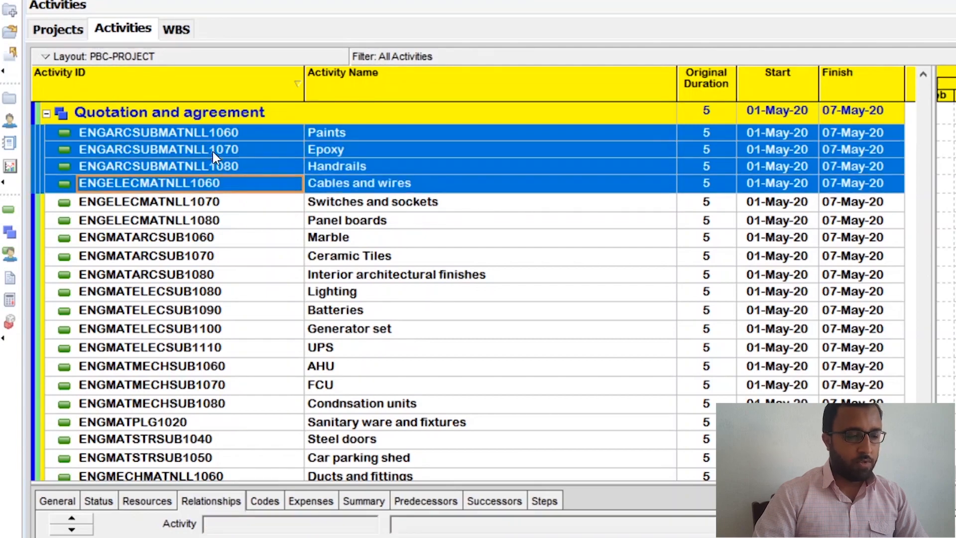
key("shift+Down")
key("shift+Down")
key("shift+Down")
key("shift+Down")
key("shift+Down")
key("shift+Down")
key("shift+Down")
key("shift+Down")
key("shift+Down")
key("shift+Down")
key("shift+Down")
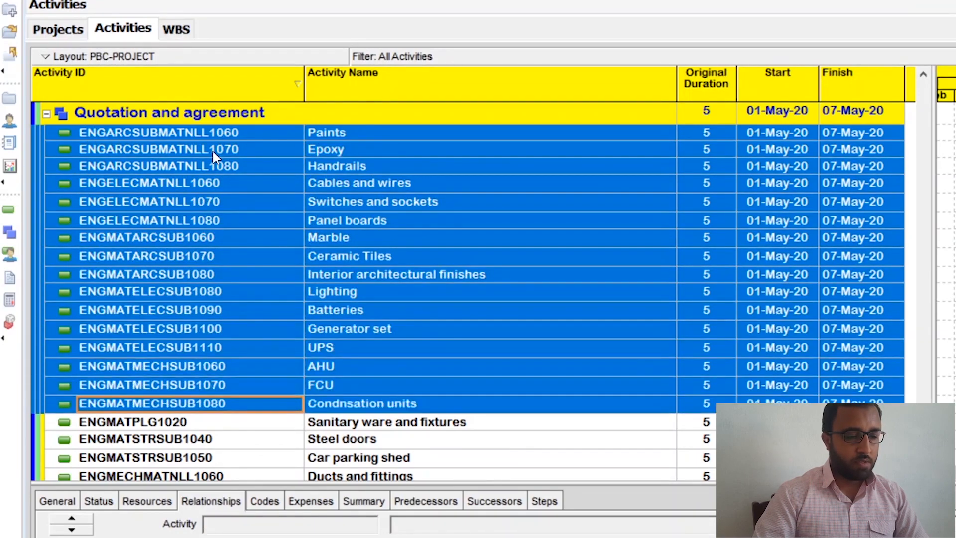
key("shift+Down")
key("shift+Down")
key("shift+Down")
key("shift+Down")
key("shift+Down")
key("shift+Down")
key("shift+Down")
key("shift+Down")
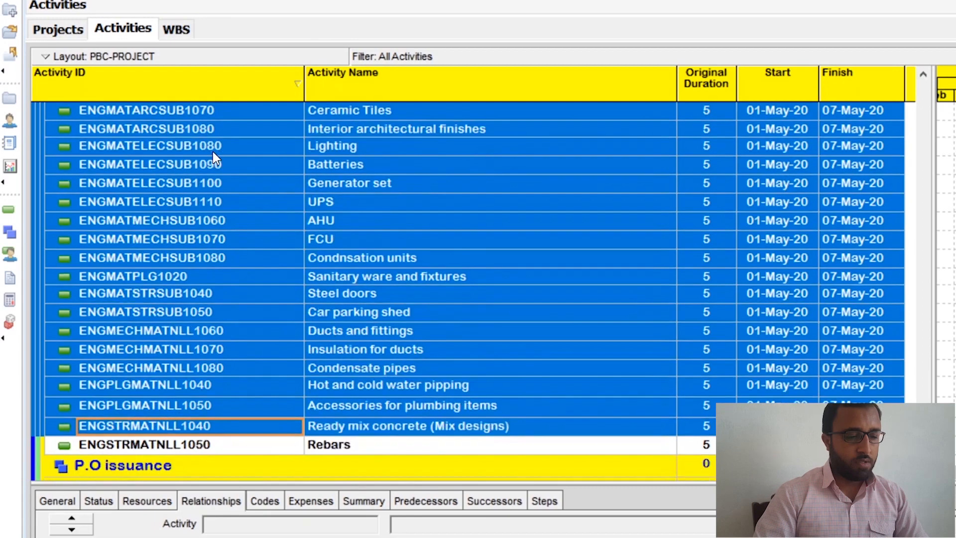
right_click(213, 149)
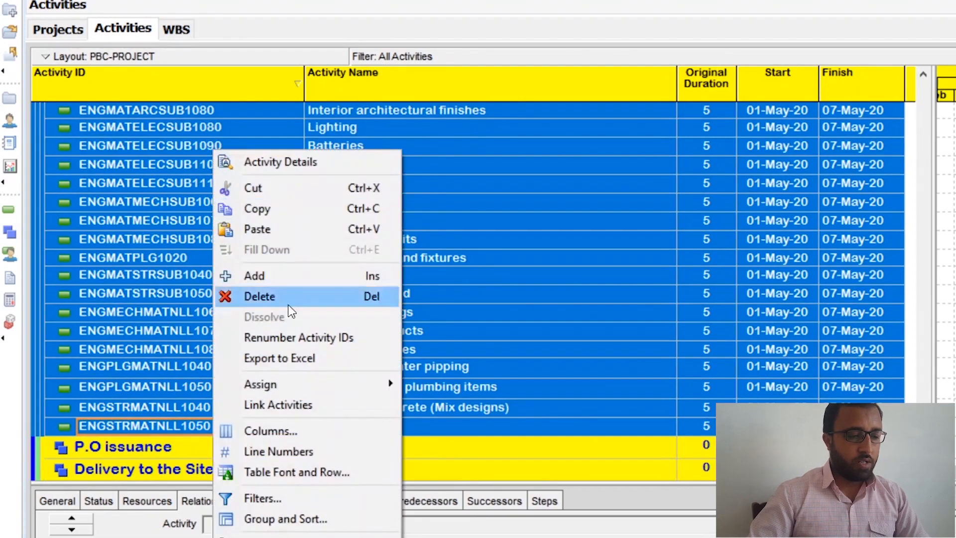
left_click(298, 338)
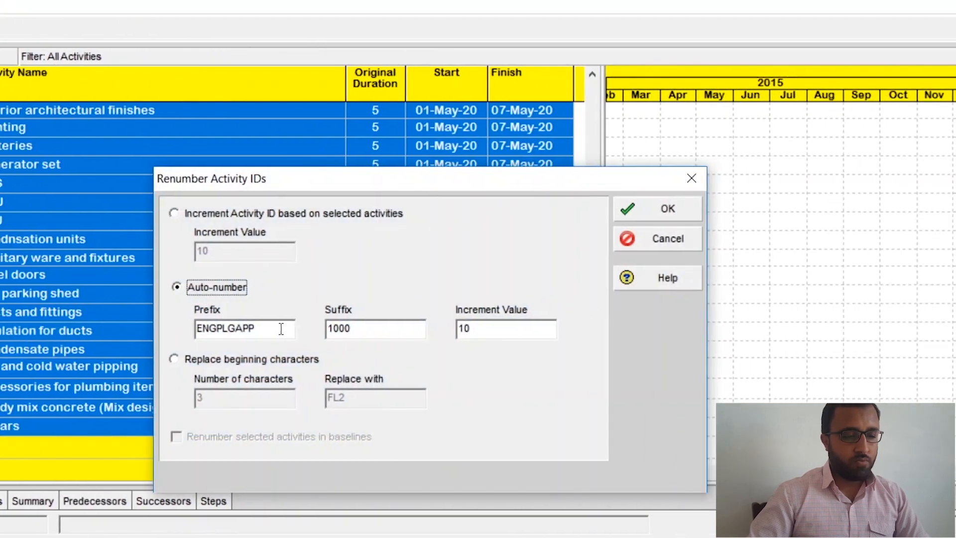
left_click_drag(281, 328, 194, 359)
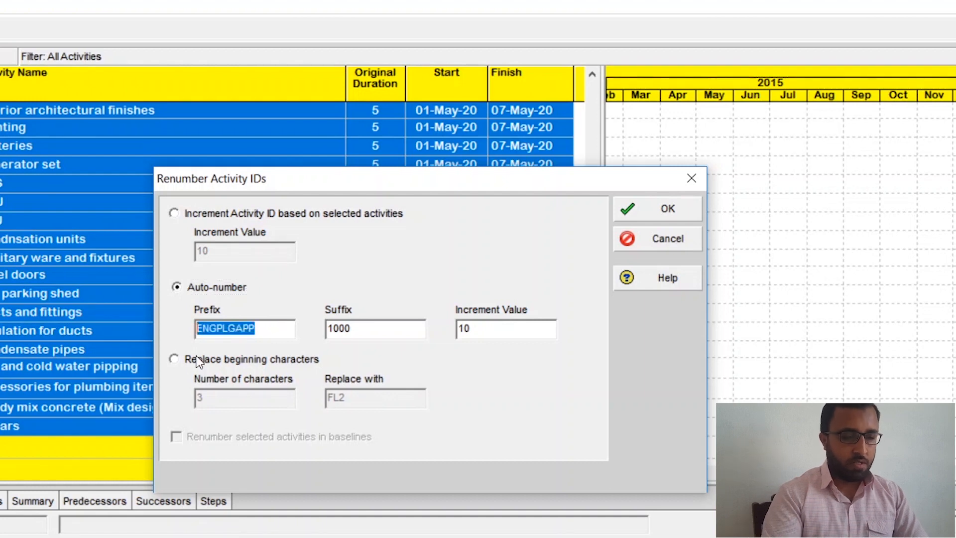
key("BackSpace")
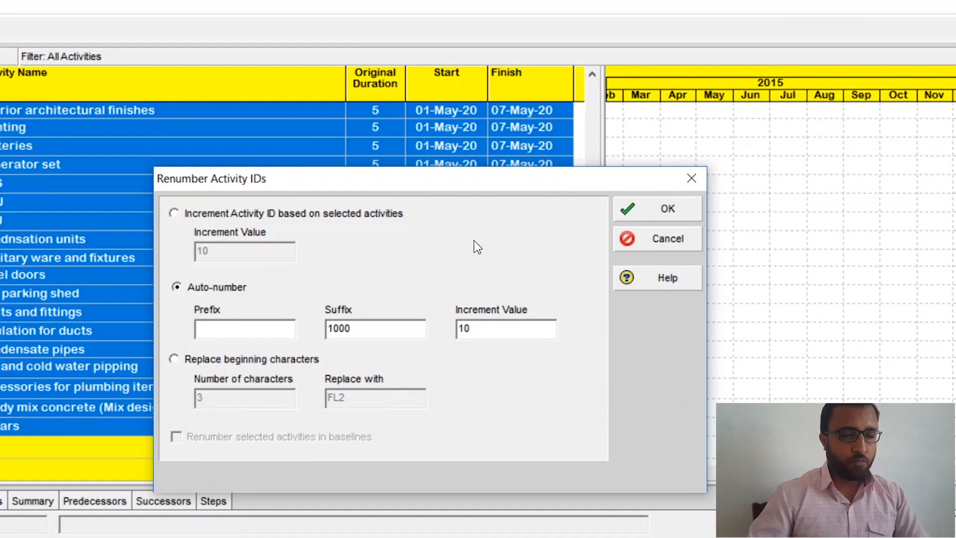
left_click(691, 178)
- Renumber the selected Quotation and agreement activity IDs by auto-numbering with prefix PROQA, suffix 1000 and increment 10
scroll(512, 275, "up", 5)
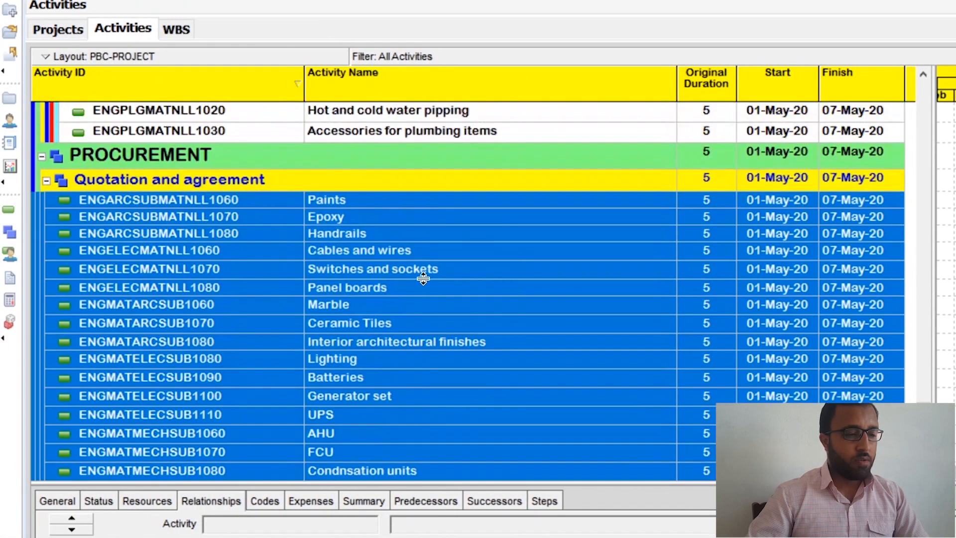
right_click(161, 269)
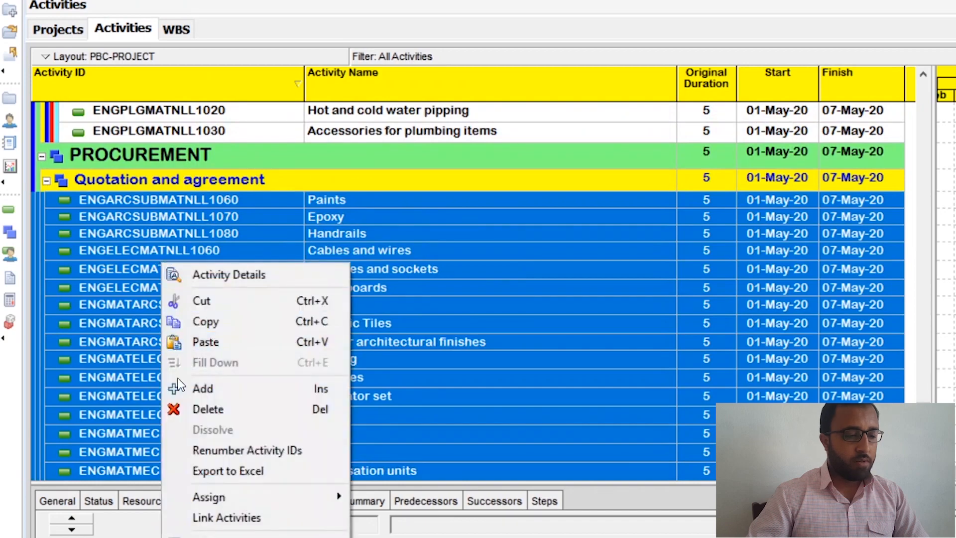
left_click(181, 448)
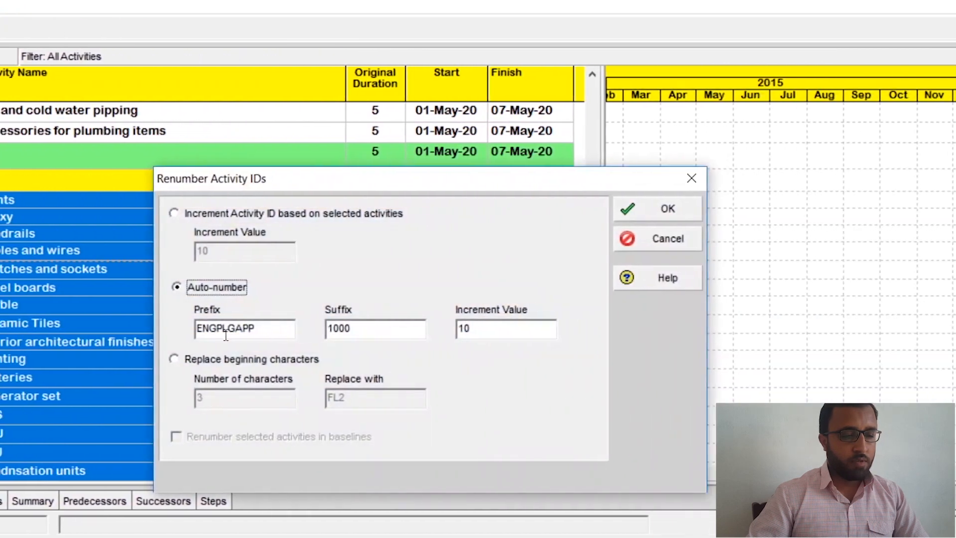
double_click(261, 330)
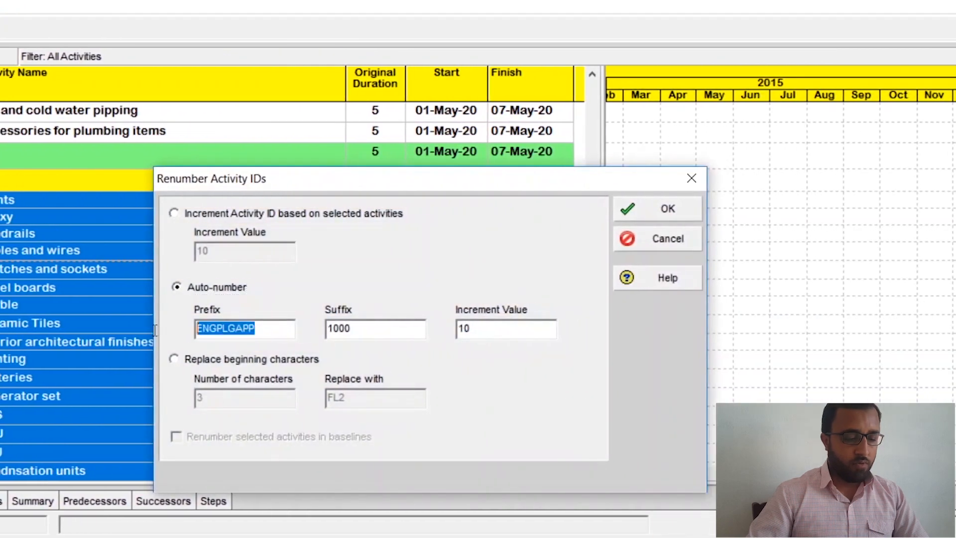
key("BackSpace")
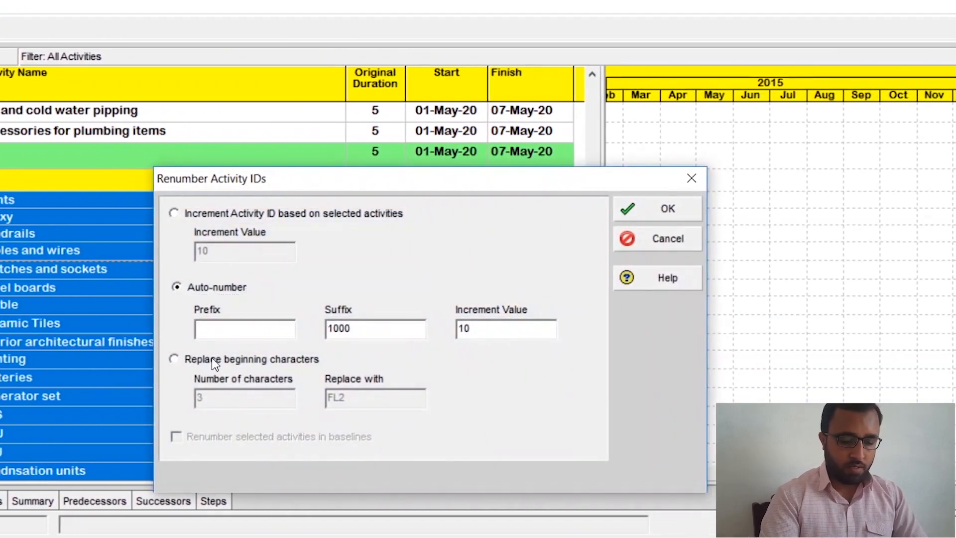
type("PRO")
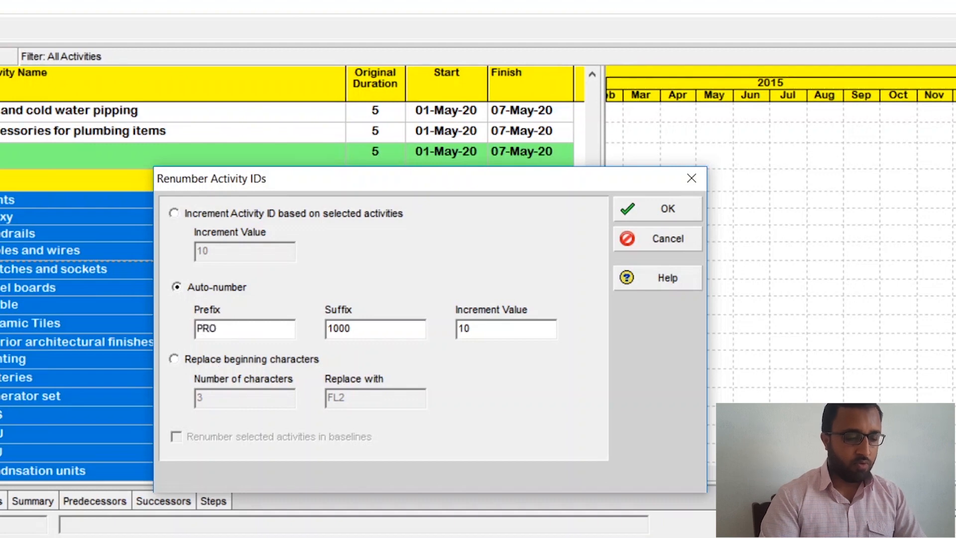
type("Q")
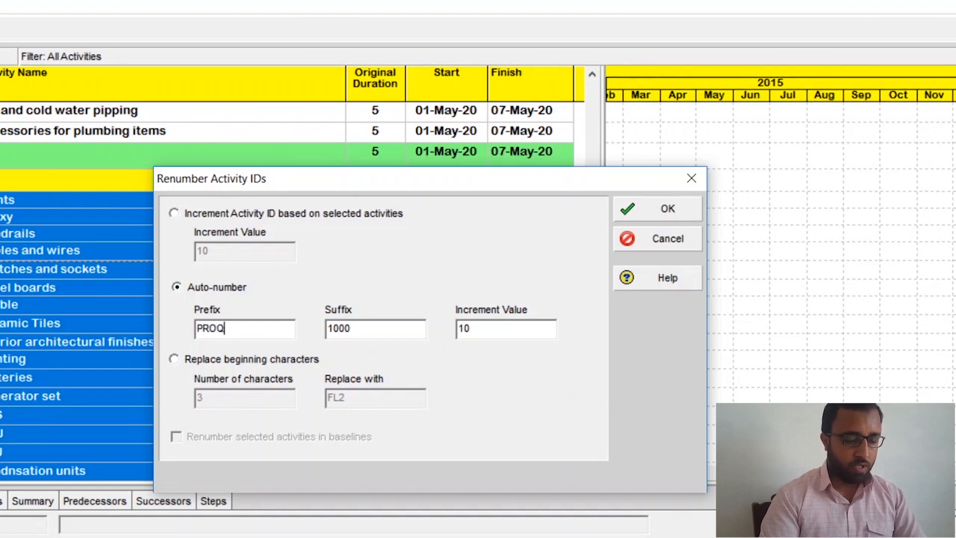
type("A1")
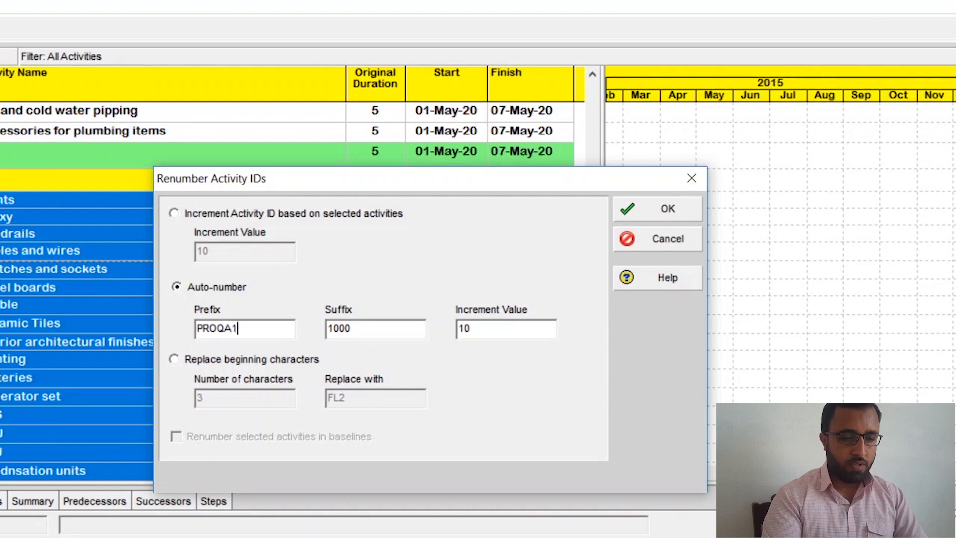
type("000")
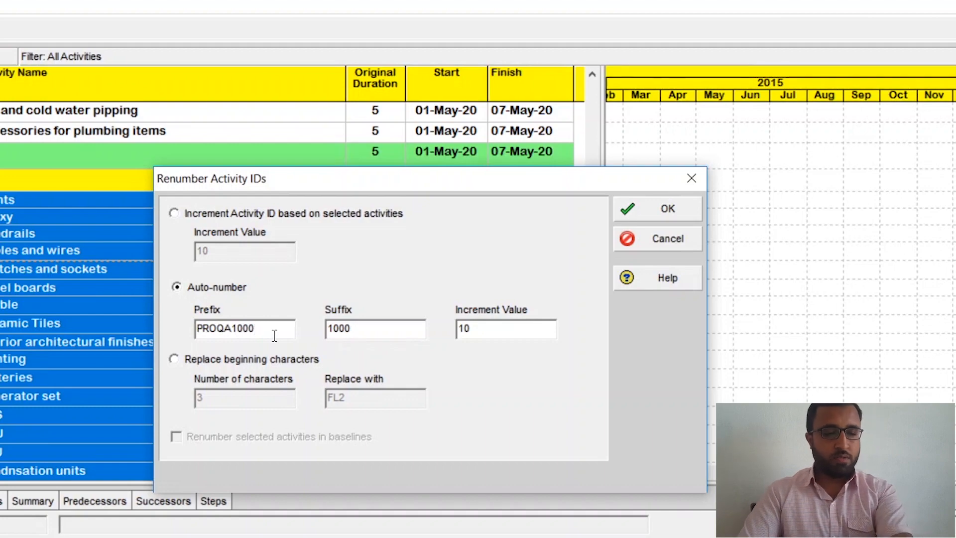
key("BackSpace")
key("BackSpace")
key("BackSpace")
key("BackSpace")
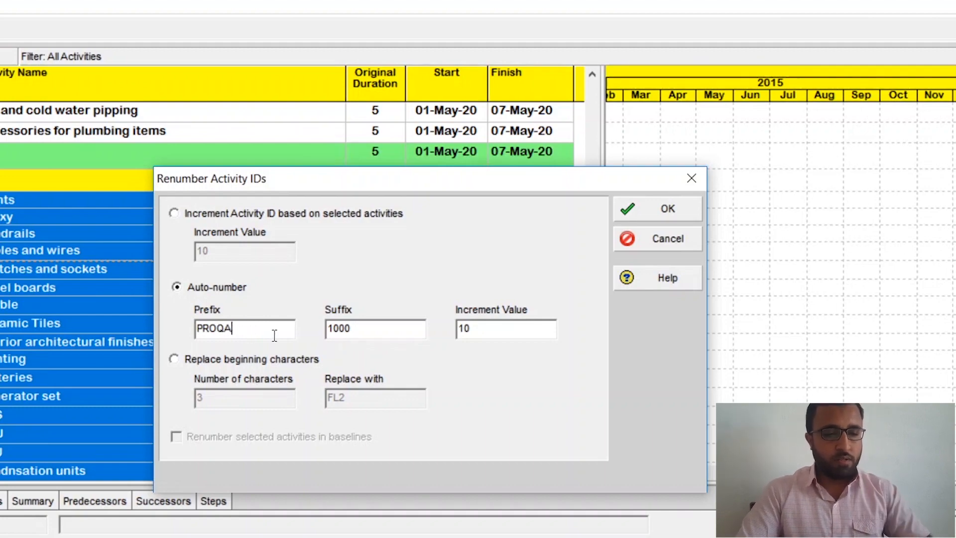
left_click(636, 208)
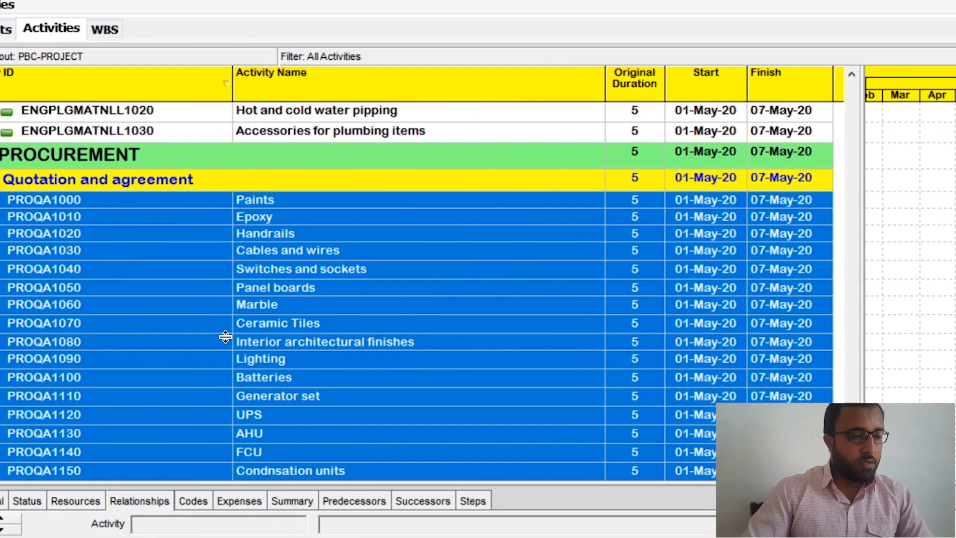
- Copy all the selected Quotation and agreement activities, from Paints through Rebars
scroll(296, 337, "down", 5)
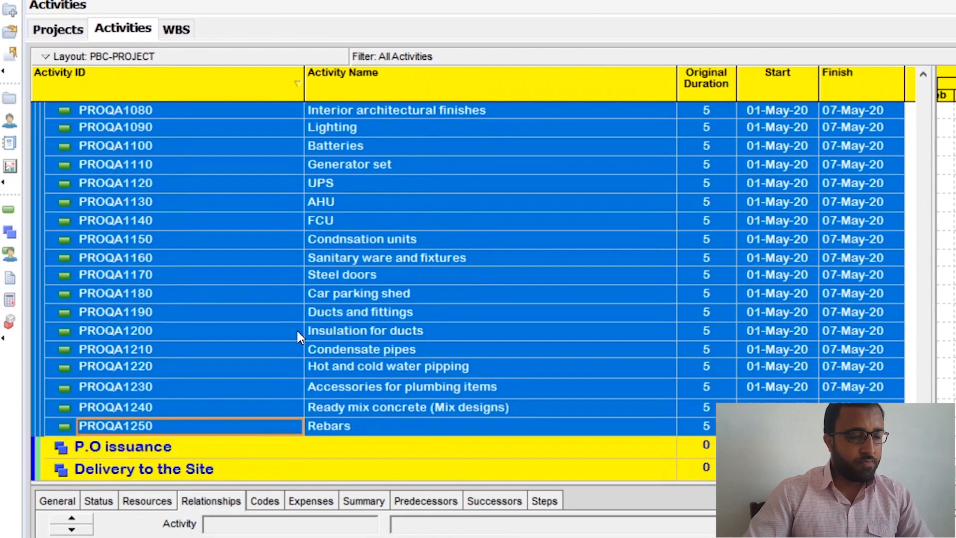
scroll(297, 336, "down", 1)
scroll(297, 335, "up", 5)
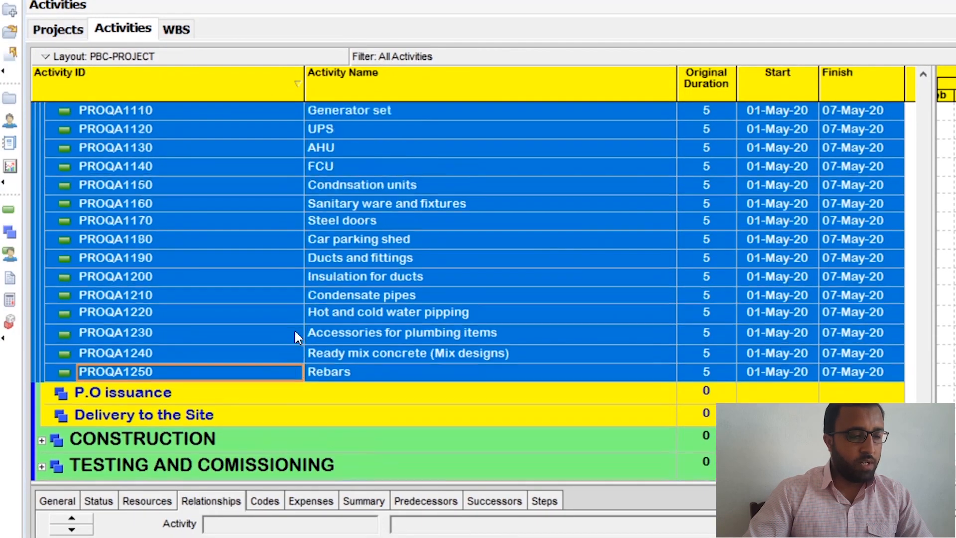
scroll(294, 329, "down", 1)
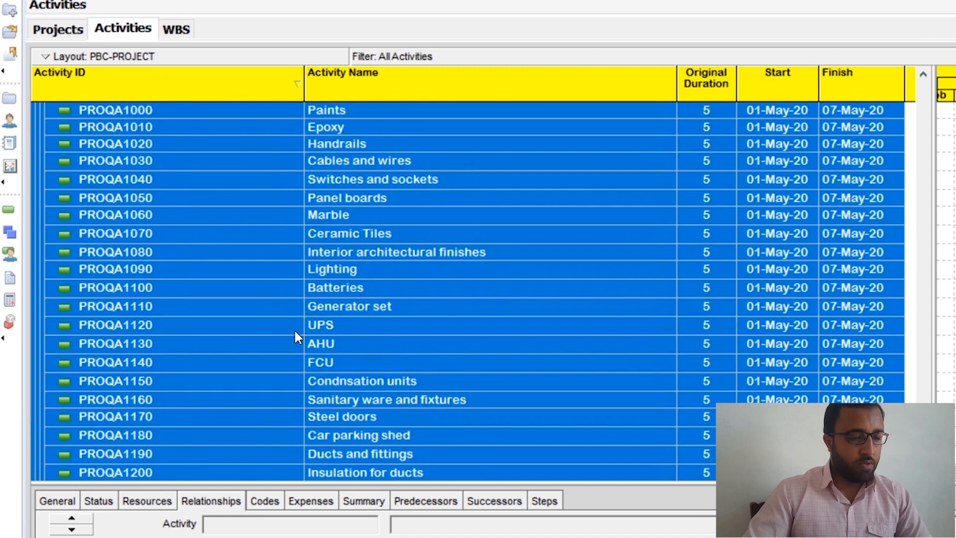
right_click(298, 258)
left_click(342, 321)
- Paste the copied activities into both the P.O issuance and Delivery to the Site groups
scroll(288, 372, "down", 4)
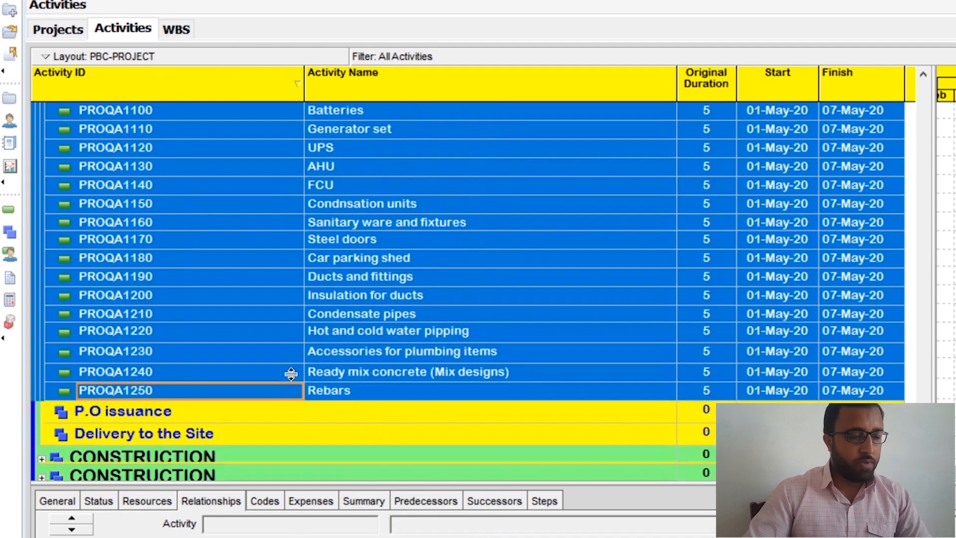
left_click(226, 352)
right_click(225, 350)
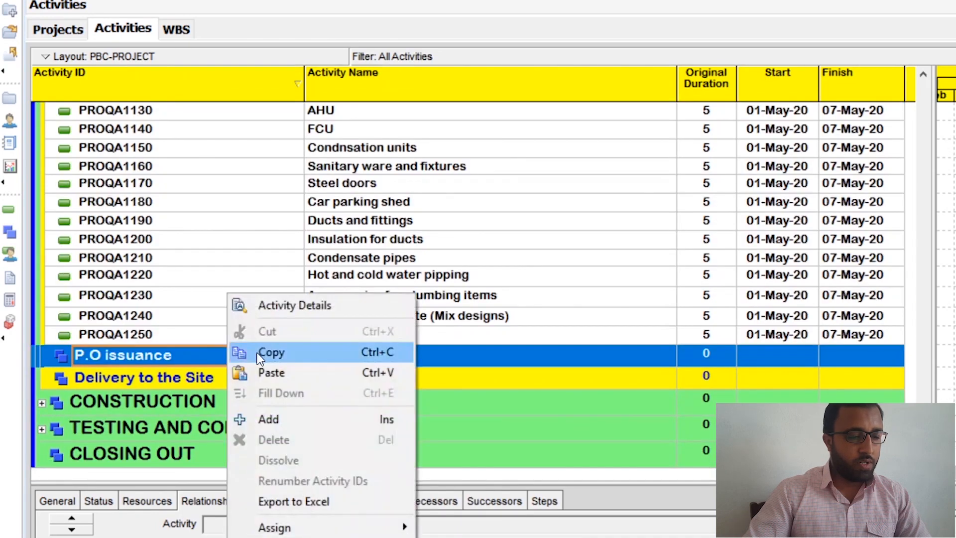
left_click(272, 375)
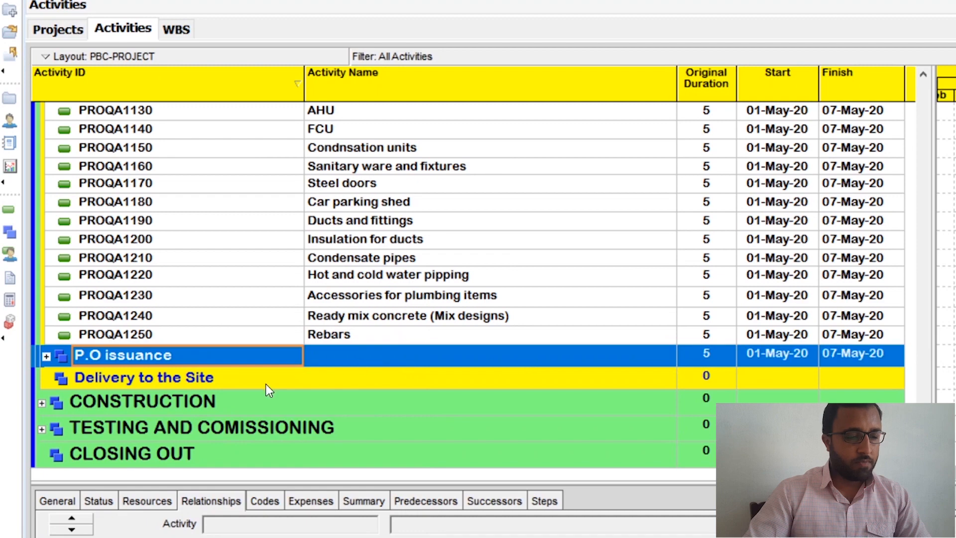
left_click(268, 379)
right_click(268, 377)
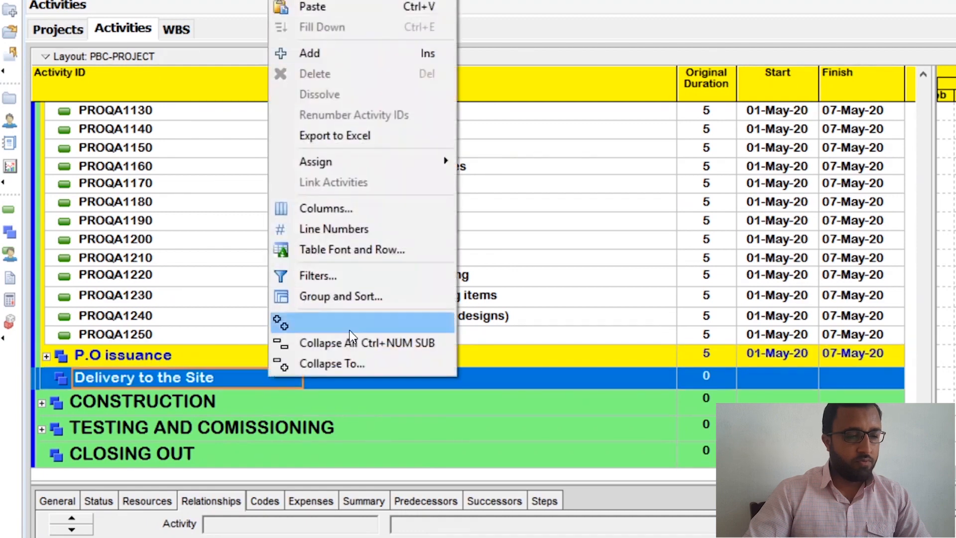
left_click(314, 8)
- Expand P.O issuance and select all its activities, from Paints through Rebars
left_click(47, 355)
scroll(278, 301, "down", 2)
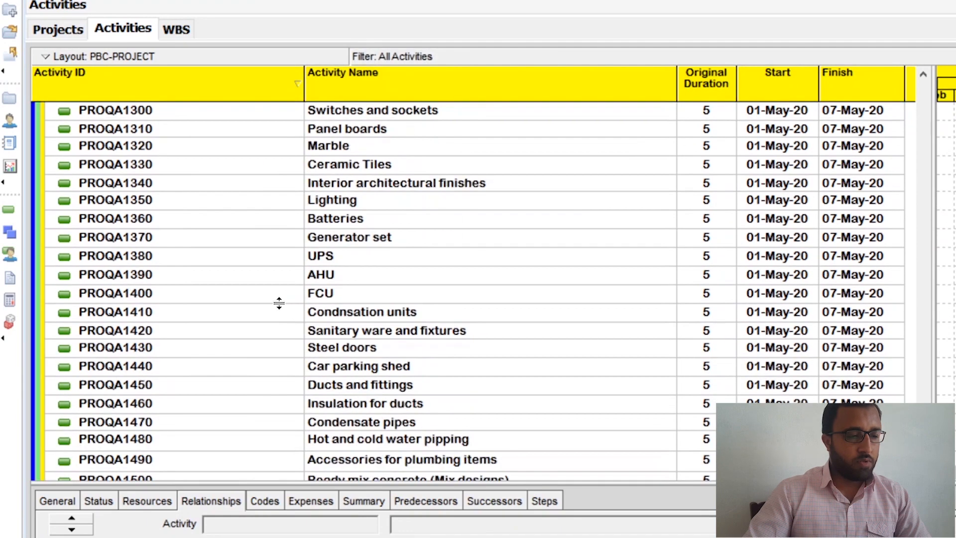
scroll(192, 203, "up", 2)
left_click(193, 152)
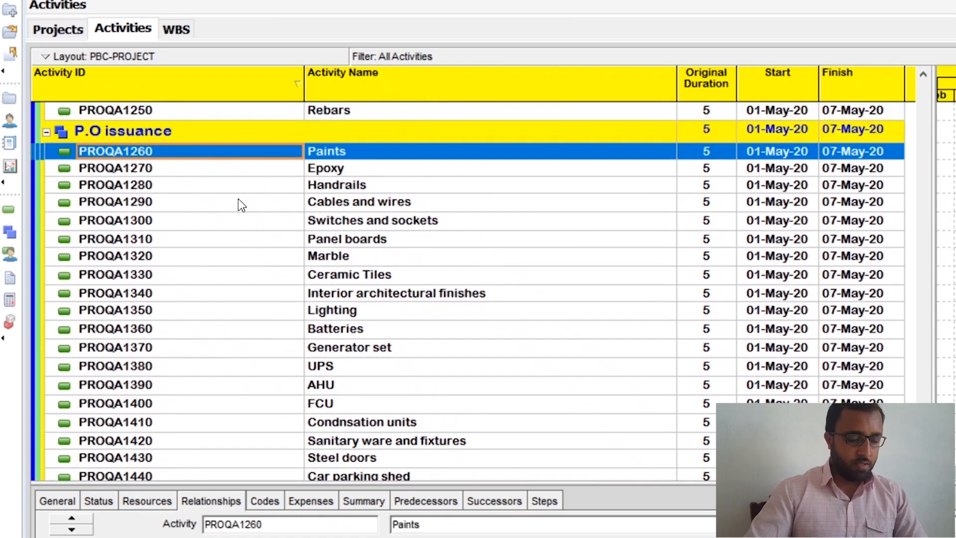
left_click(234, 169)
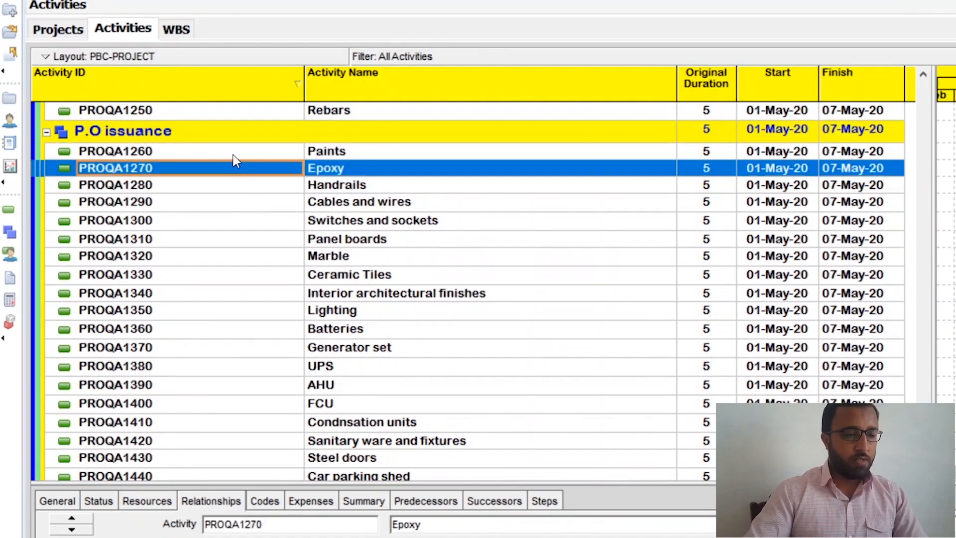
left_click(235, 157)
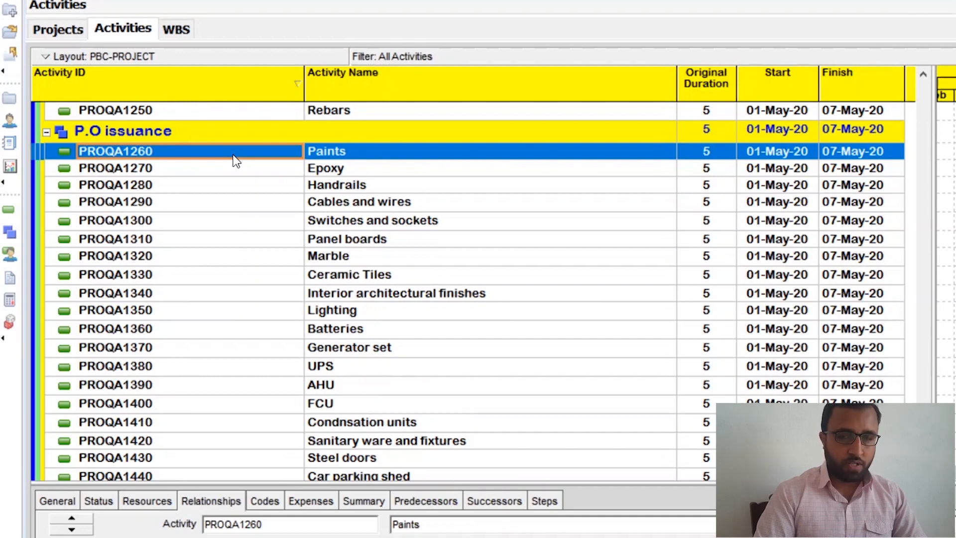
key("shift+Down")
key("shift+Down")
key("shift+Down")
key("shift+Down")
key("shift+Down")
key("shift+Down")
key("shift+Down")
key("shift+Down")
key("shift+Down")
key("shift+Down")
key("shift+Down")
key("shift+Down")
key("shift+Down")
key("shift+Down")
key("shift+Down")
key("shift+Down")
key("shift+Down")
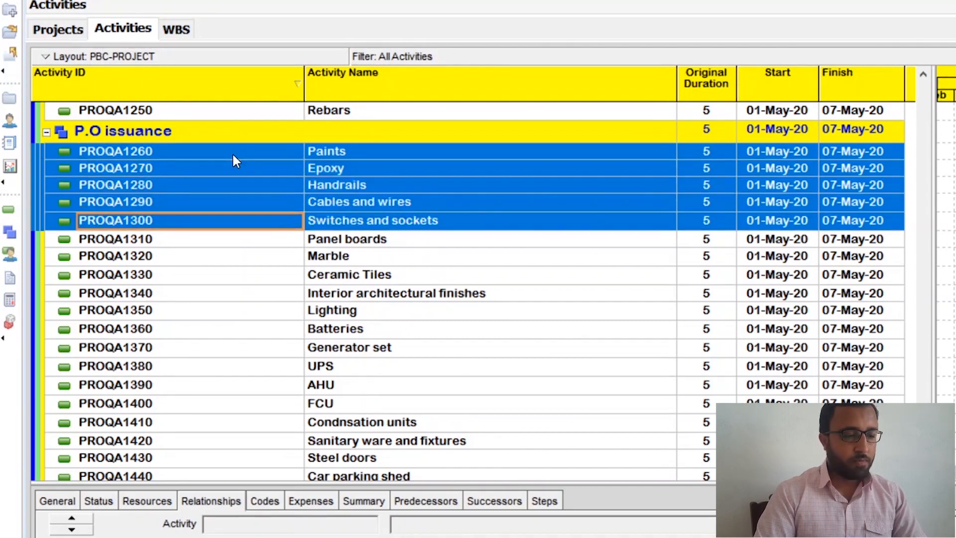
key("shift+Down")
key("shift+Down")
key("shift+Down")
key("shift+Down")
key("shift+Down")
key("shift+Down")
key("shift+Down")
key("shift+Down")
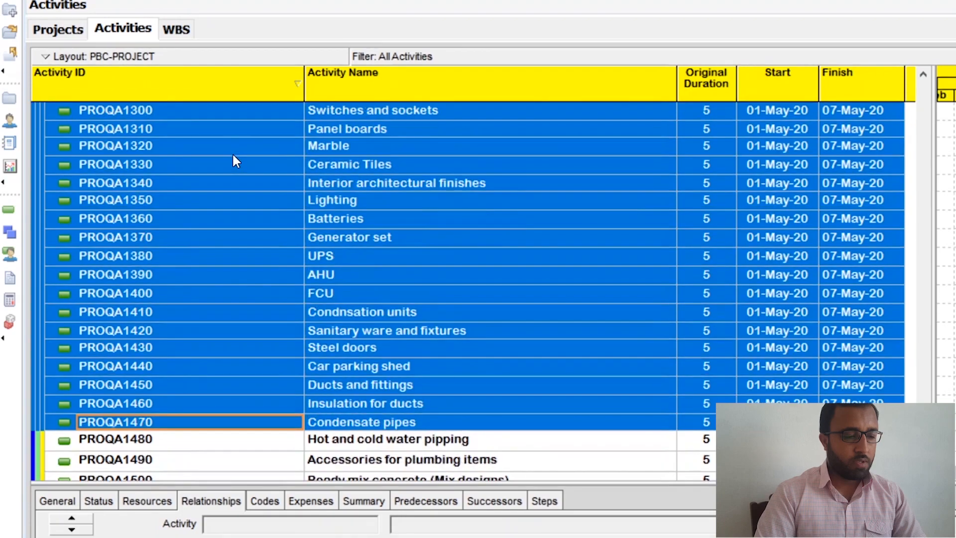
right_click(233, 155)
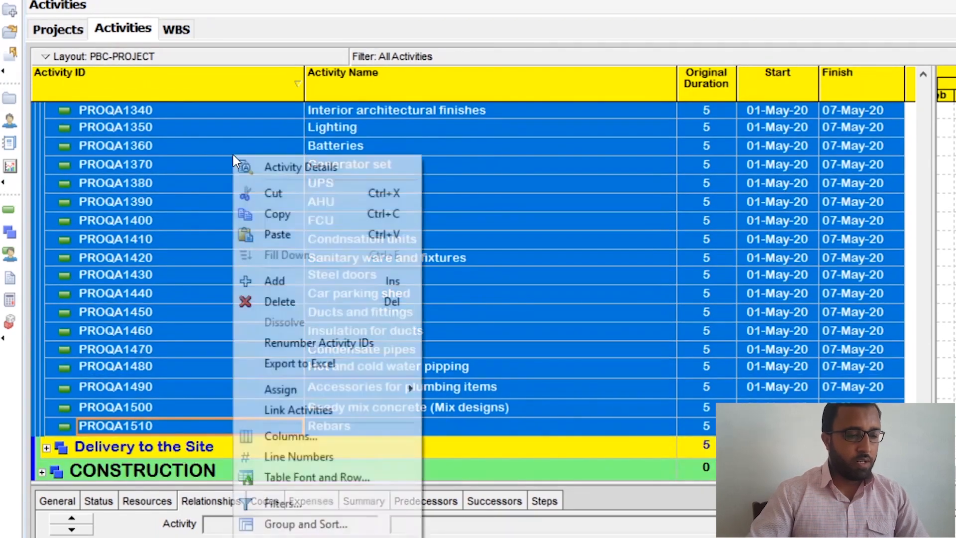
left_click(310, 342)
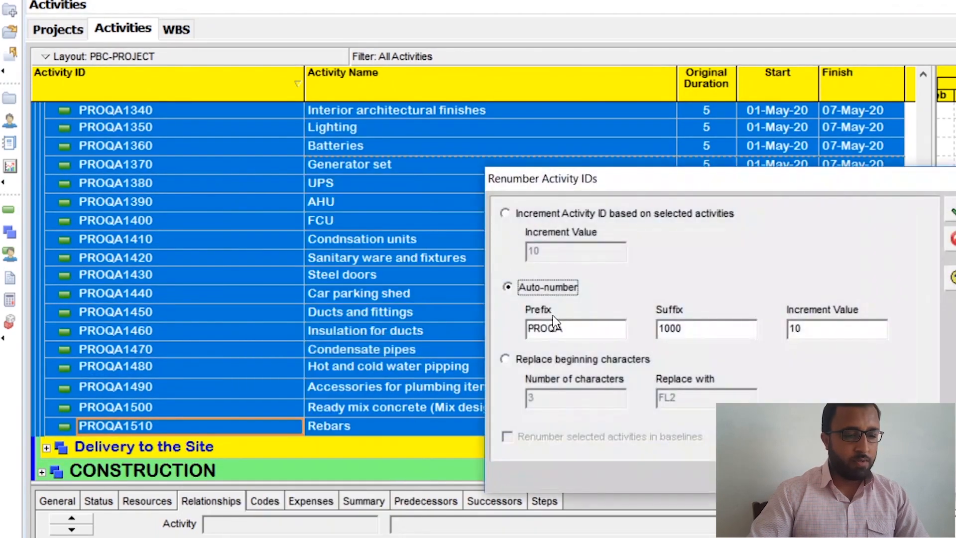
left_click(568, 332)
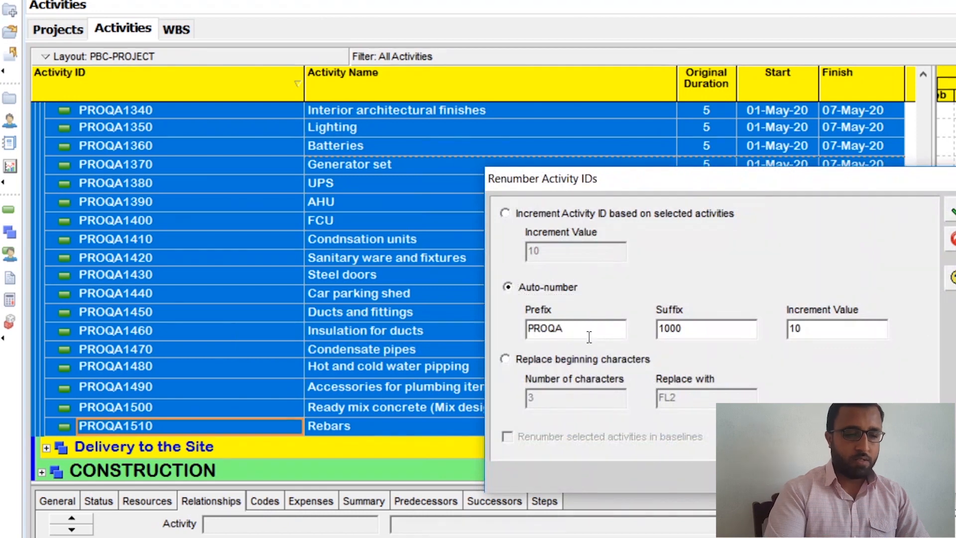
key("BackSpace")
key("BackSpace")
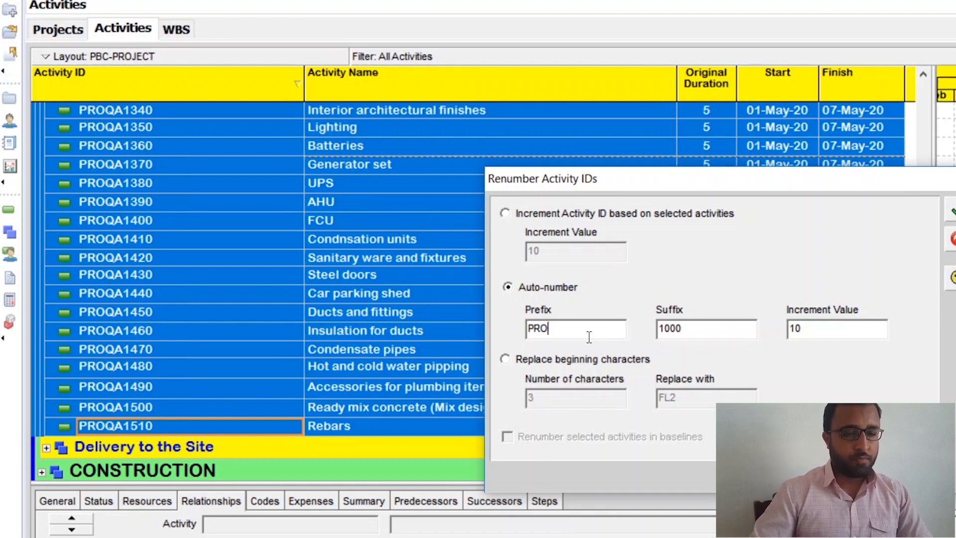
left_click(953, 239)
- Renumber the selected P.O issuance activity IDs by auto-numbering with prefix PROPO, suffix 1000 and increment 10
scroll(334, 252, "up", 3)
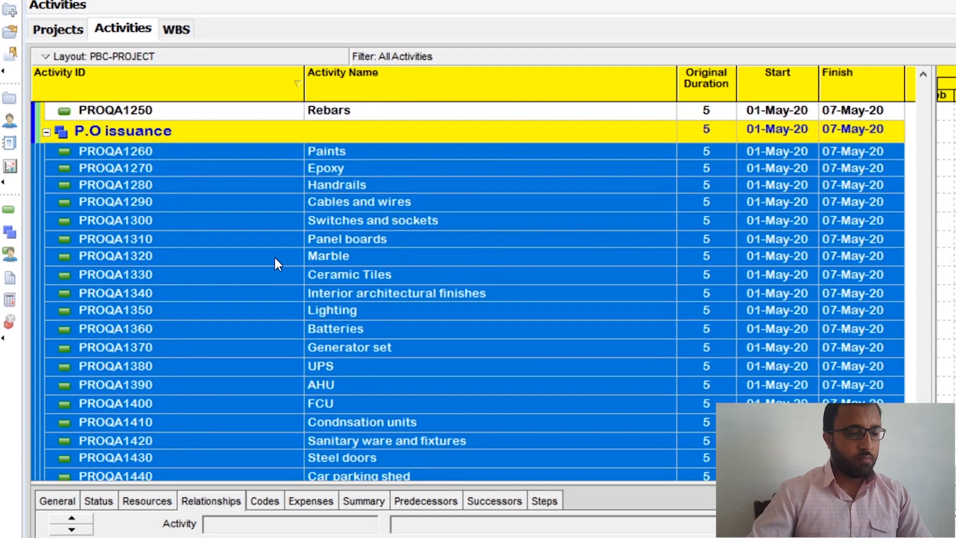
right_click(273, 253)
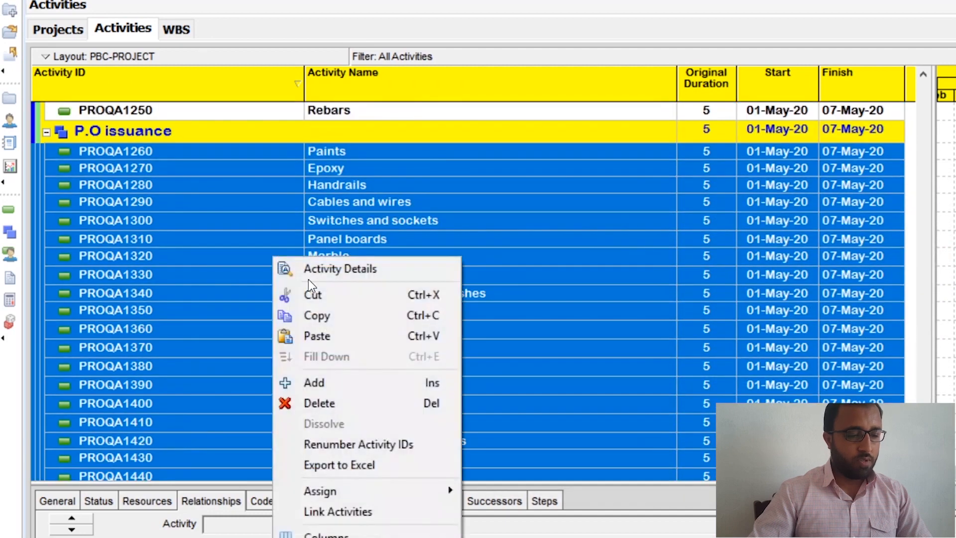
left_click(327, 448)
left_click(573, 324)
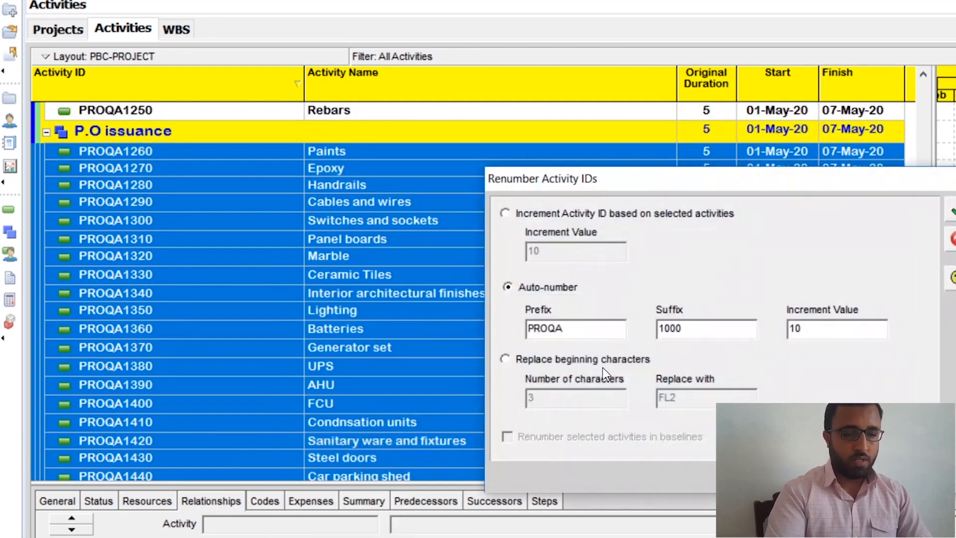
key("BackSpace")
key("BackSpace")
type("PO")
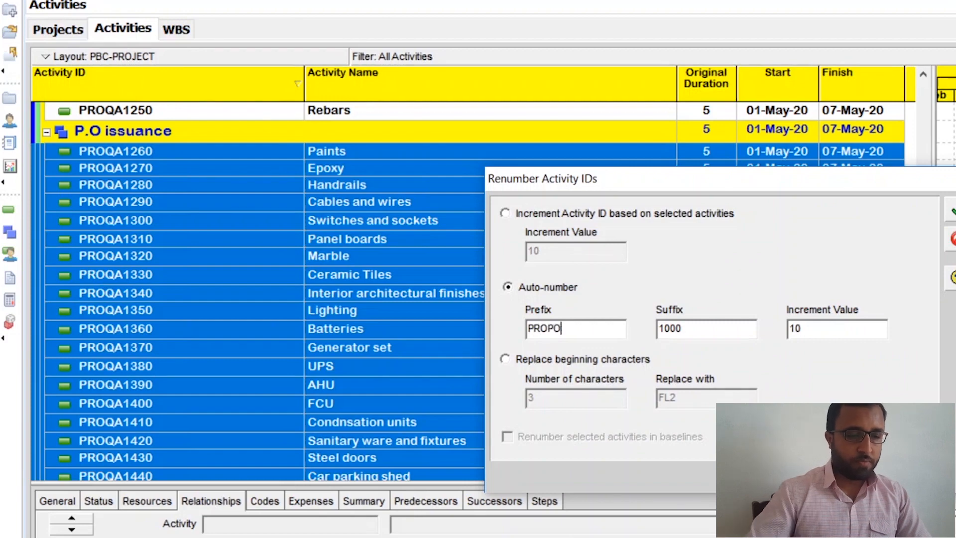
key("Return")
- Expand Delivery to the Site and select all its activities, from Paints through Rebars
scroll(246, 332, "down", 5)
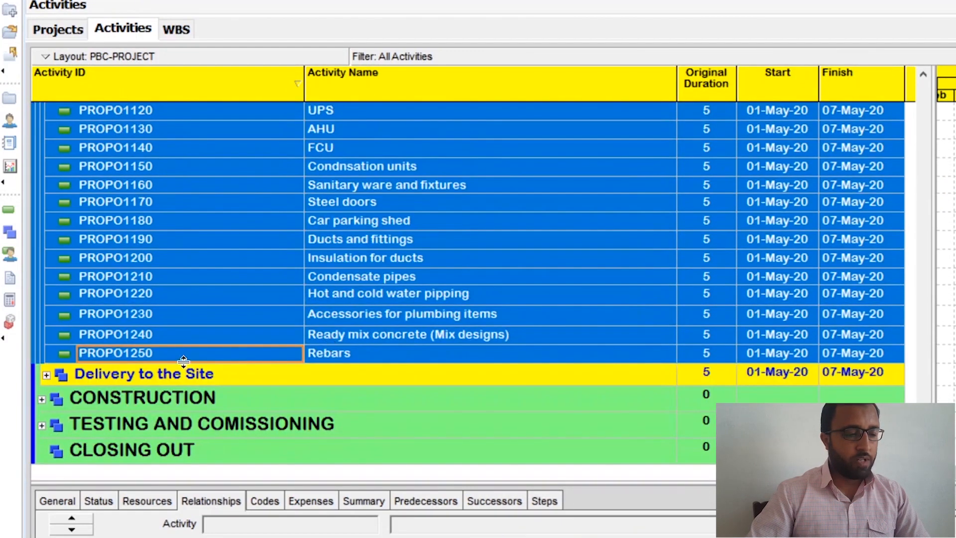
left_click(46, 374)
scroll(213, 389, "down", 6)
scroll(208, 377, "up", 2)
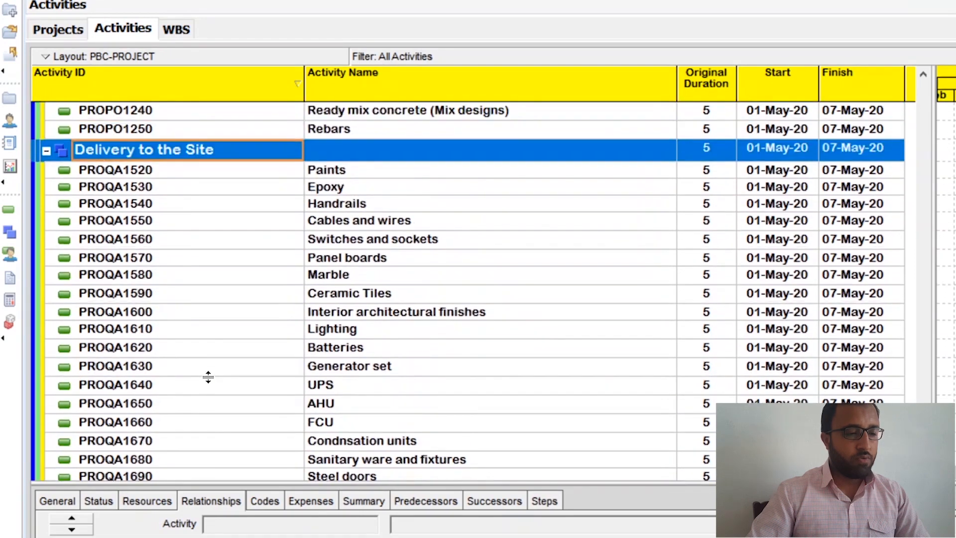
left_click(193, 172)
key("shift+Down")
key("shift+Down")
key("shift+Down")
key("shift+Down")
key("shift+Down")
key("shift+Down")
key("shift+Down")
key("shift+Down")
key("shift+Down")
key("shift+Down")
key("shift+Down")
key("shift+Down")
key("shift+Down")
key("shift+Down")
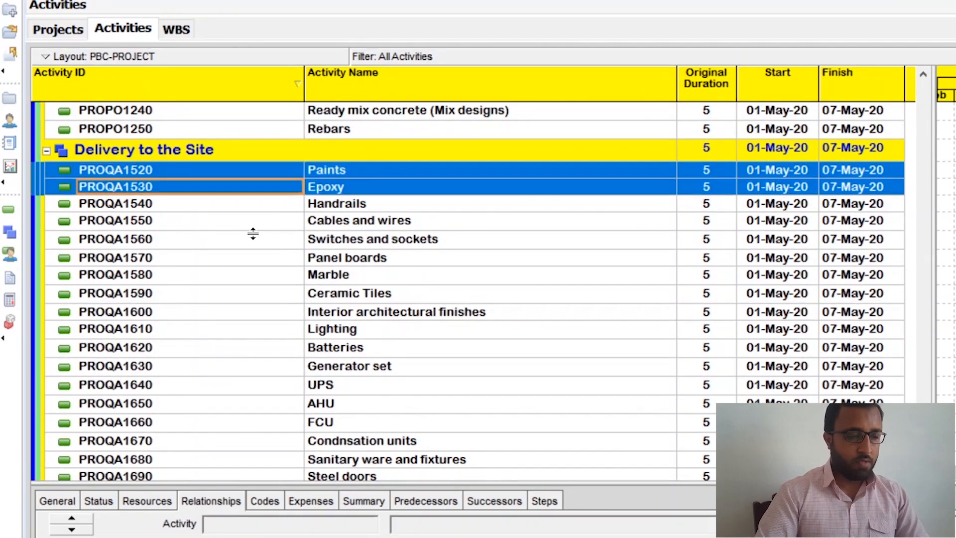
key("shift+Down")
key("shift+Down")
key("shift+Down")
key("shift+Down")
key("shift+Down")
key("shift+Down")
key("shift+Down")
key("shift+Down")
key("shift+Down")
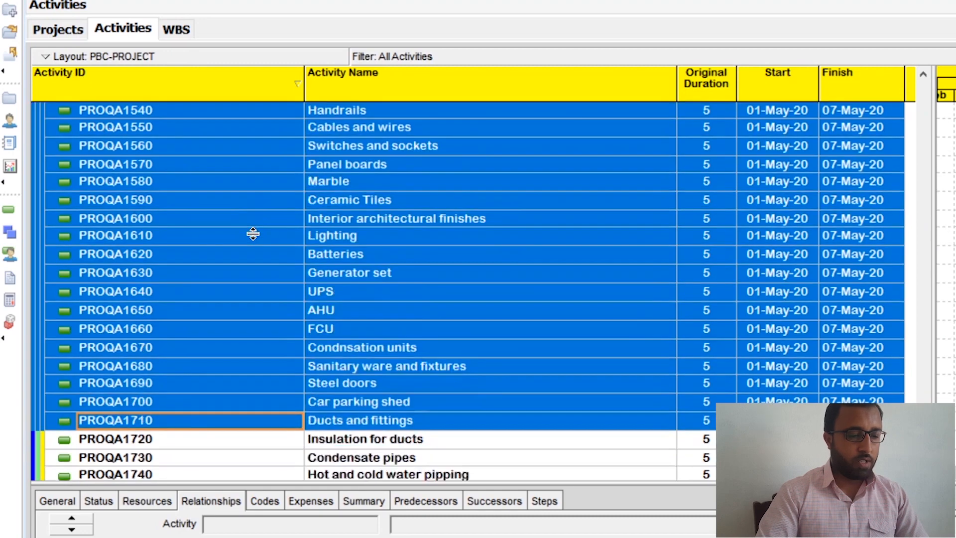
key("shift+Down")
key("shift+Down")
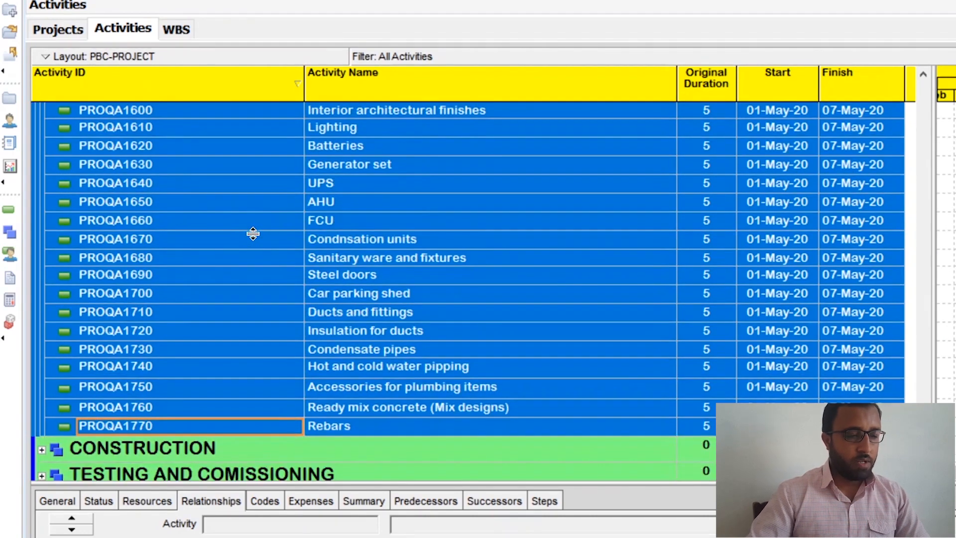
- Renumber the selected Delivery to the Site activity IDs by auto-numbering with prefix PRODS, suffix 1000 and increment 10
right_click(252, 232)
left_click(343, 416)
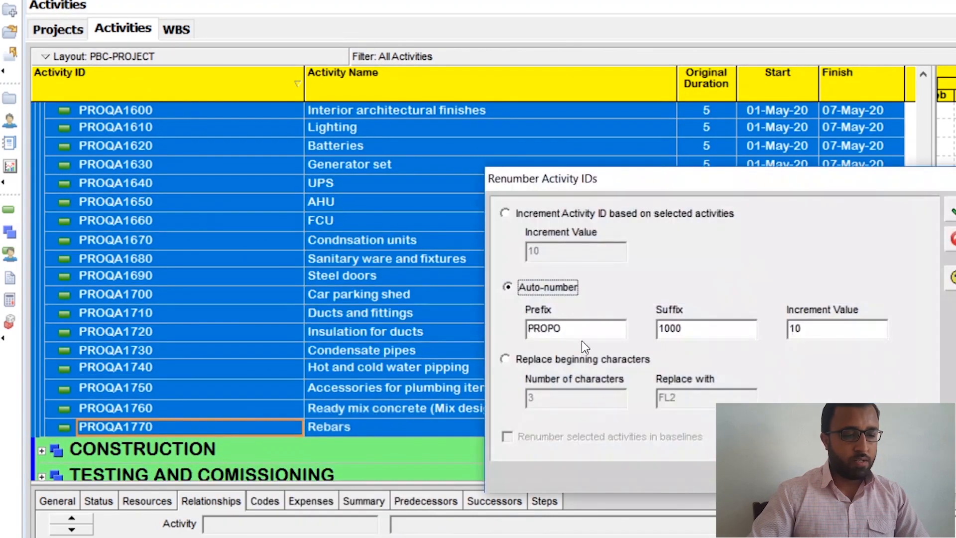
left_click(568, 329)
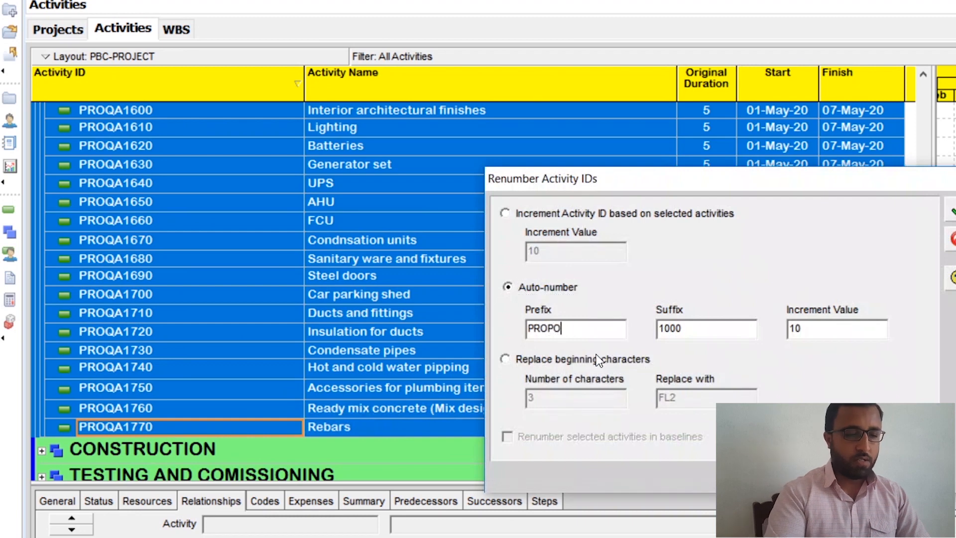
key("BackSpace")
key("BackSpace")
type("DS")
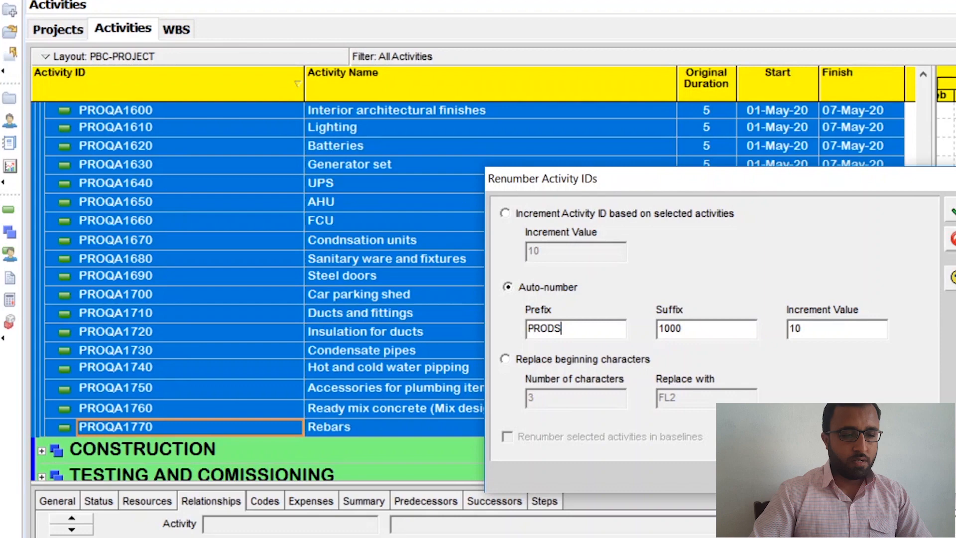
left_click(950, 212)
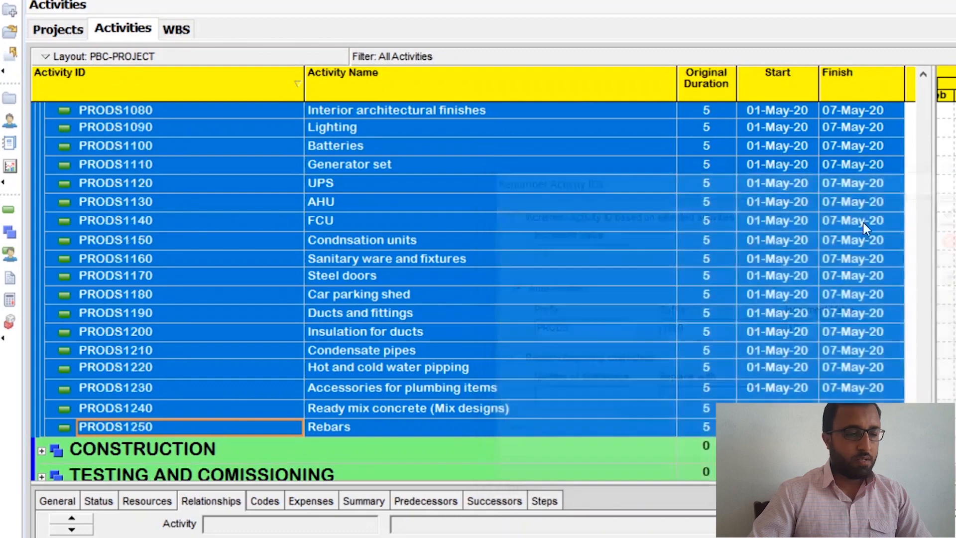
- Collapse the Delivery to the Site group and slightly narrow the activity table beside the Gantt chart
scroll(349, 278, "down", 1)
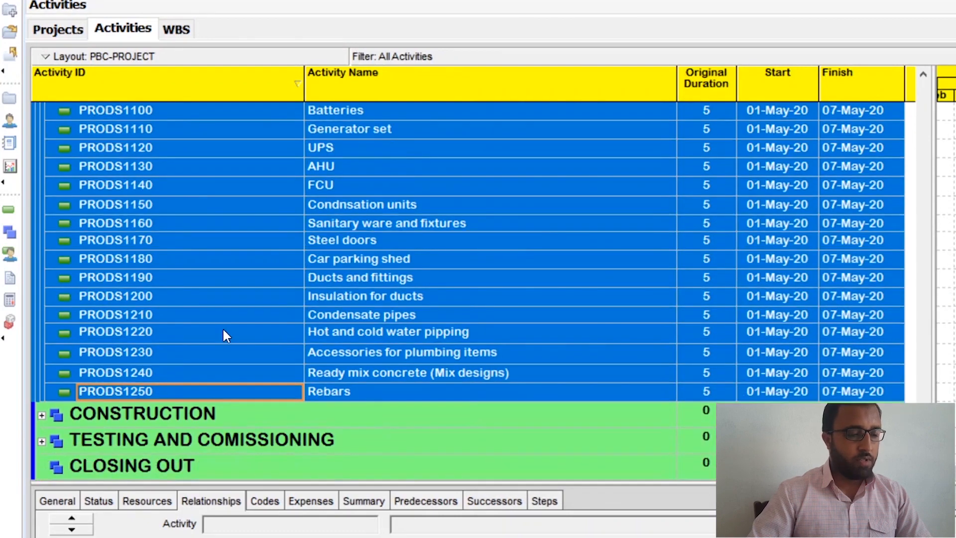
scroll(222, 329, "up", 7)
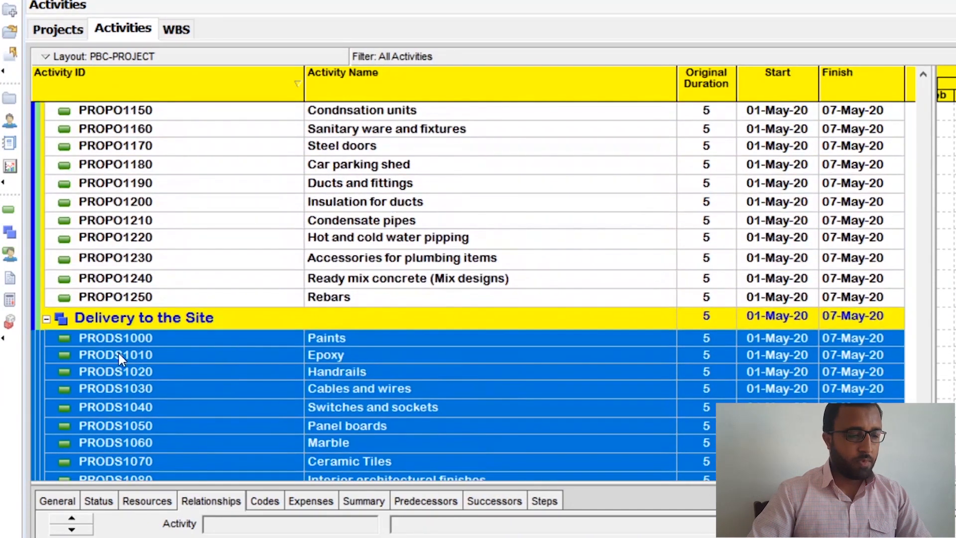
left_click(46, 319)
scroll(474, 333, "up", 5)
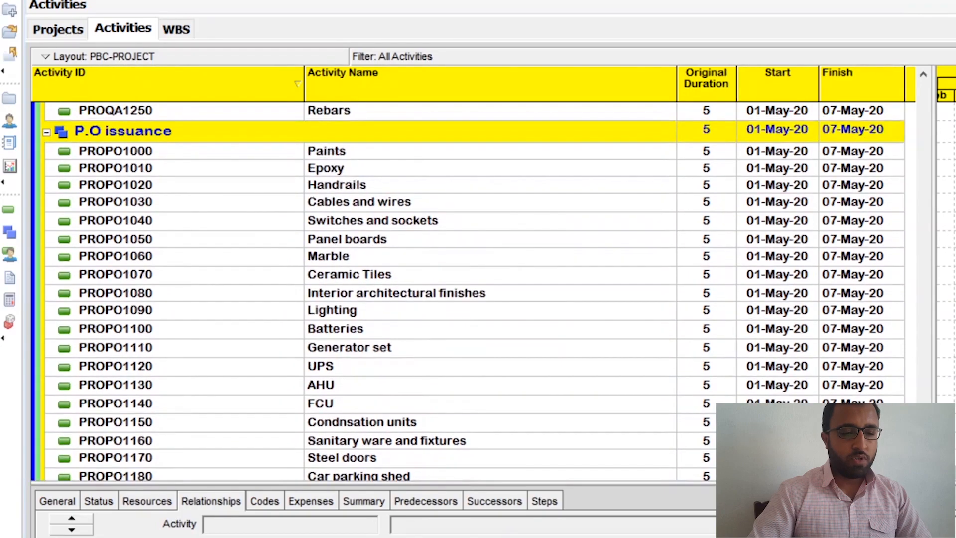
left_click_drag(923, 428, 924, 90)
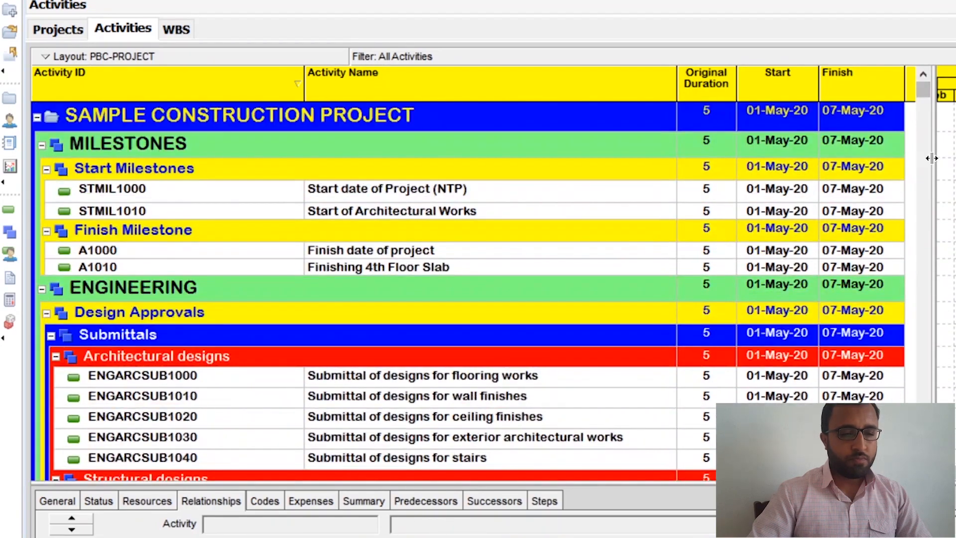
left_click_drag(931, 157, 927, 157)
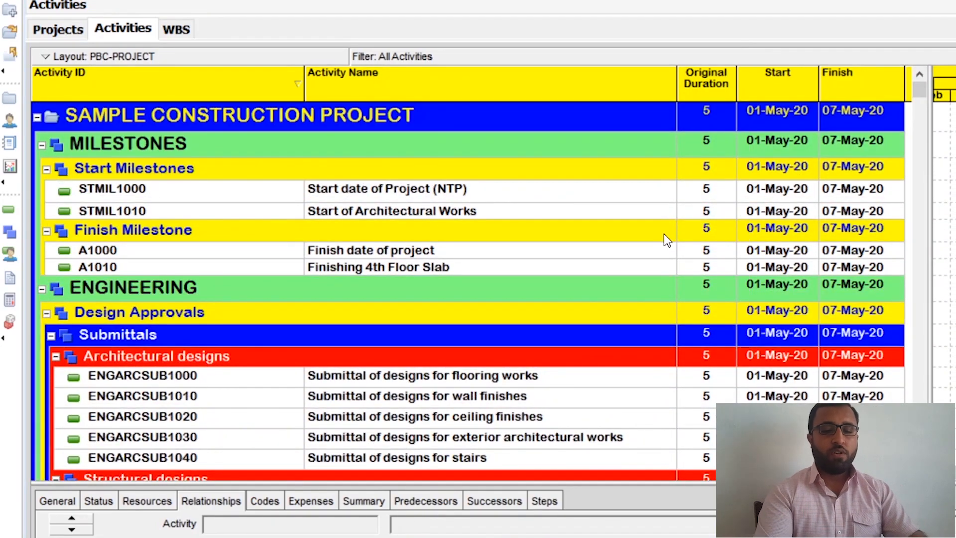